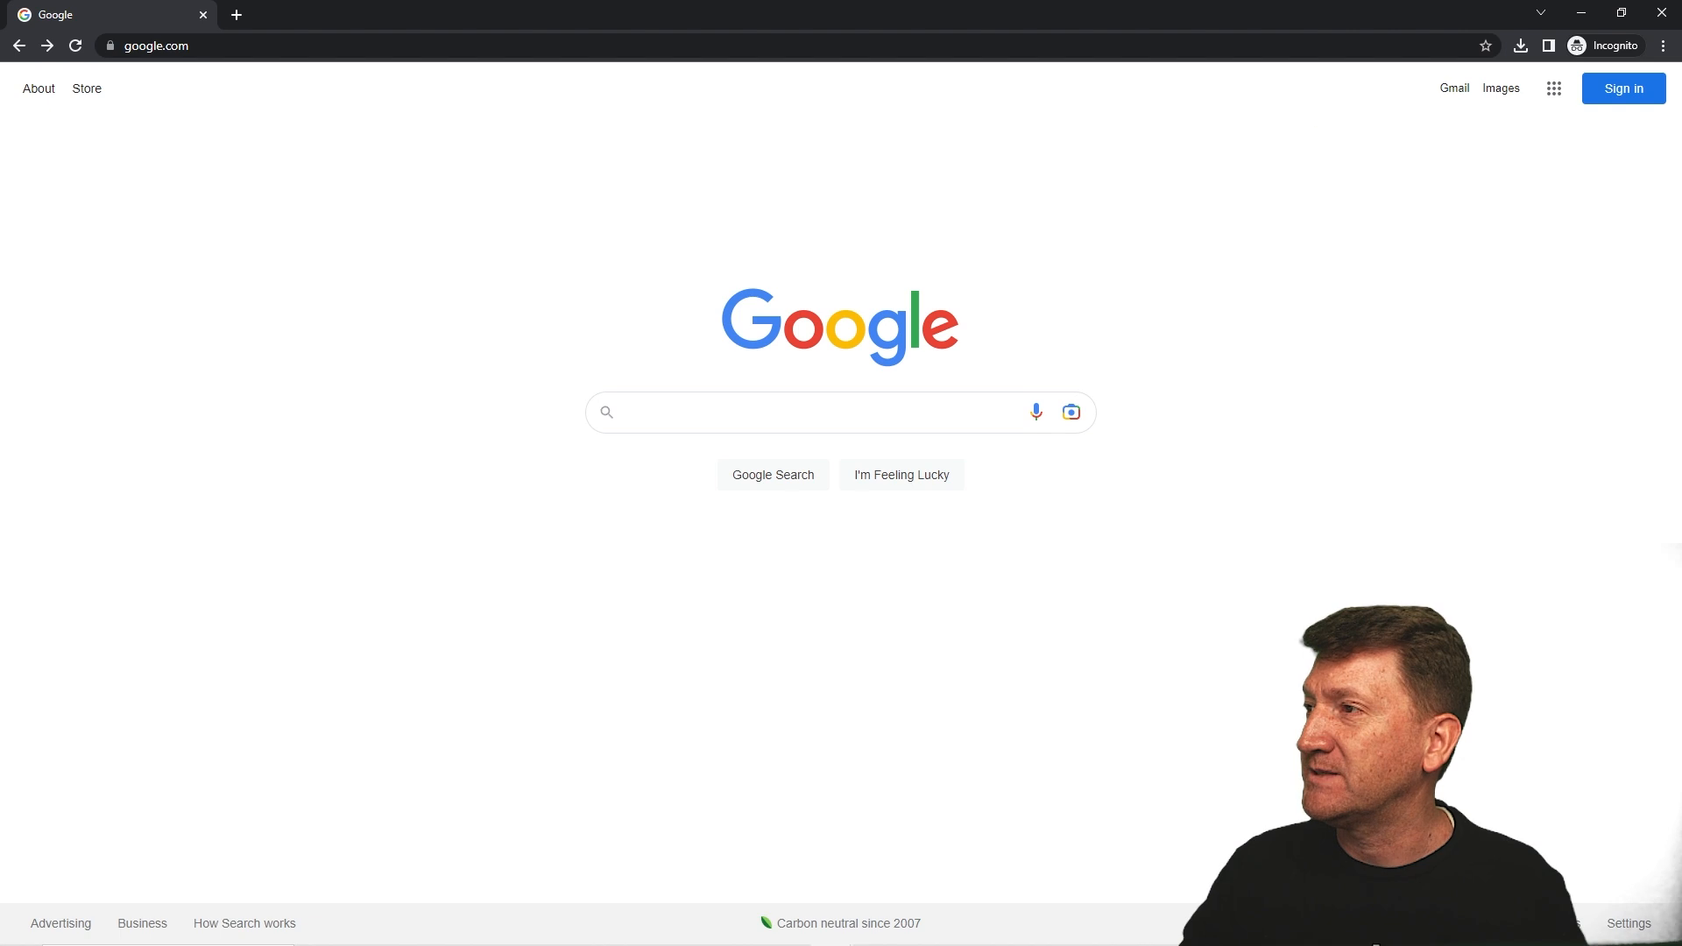
# Step: Open the Google account sign-in page
pyautogui.moveTo(1574, 120); pyautogui.dragTo(1496, 307)
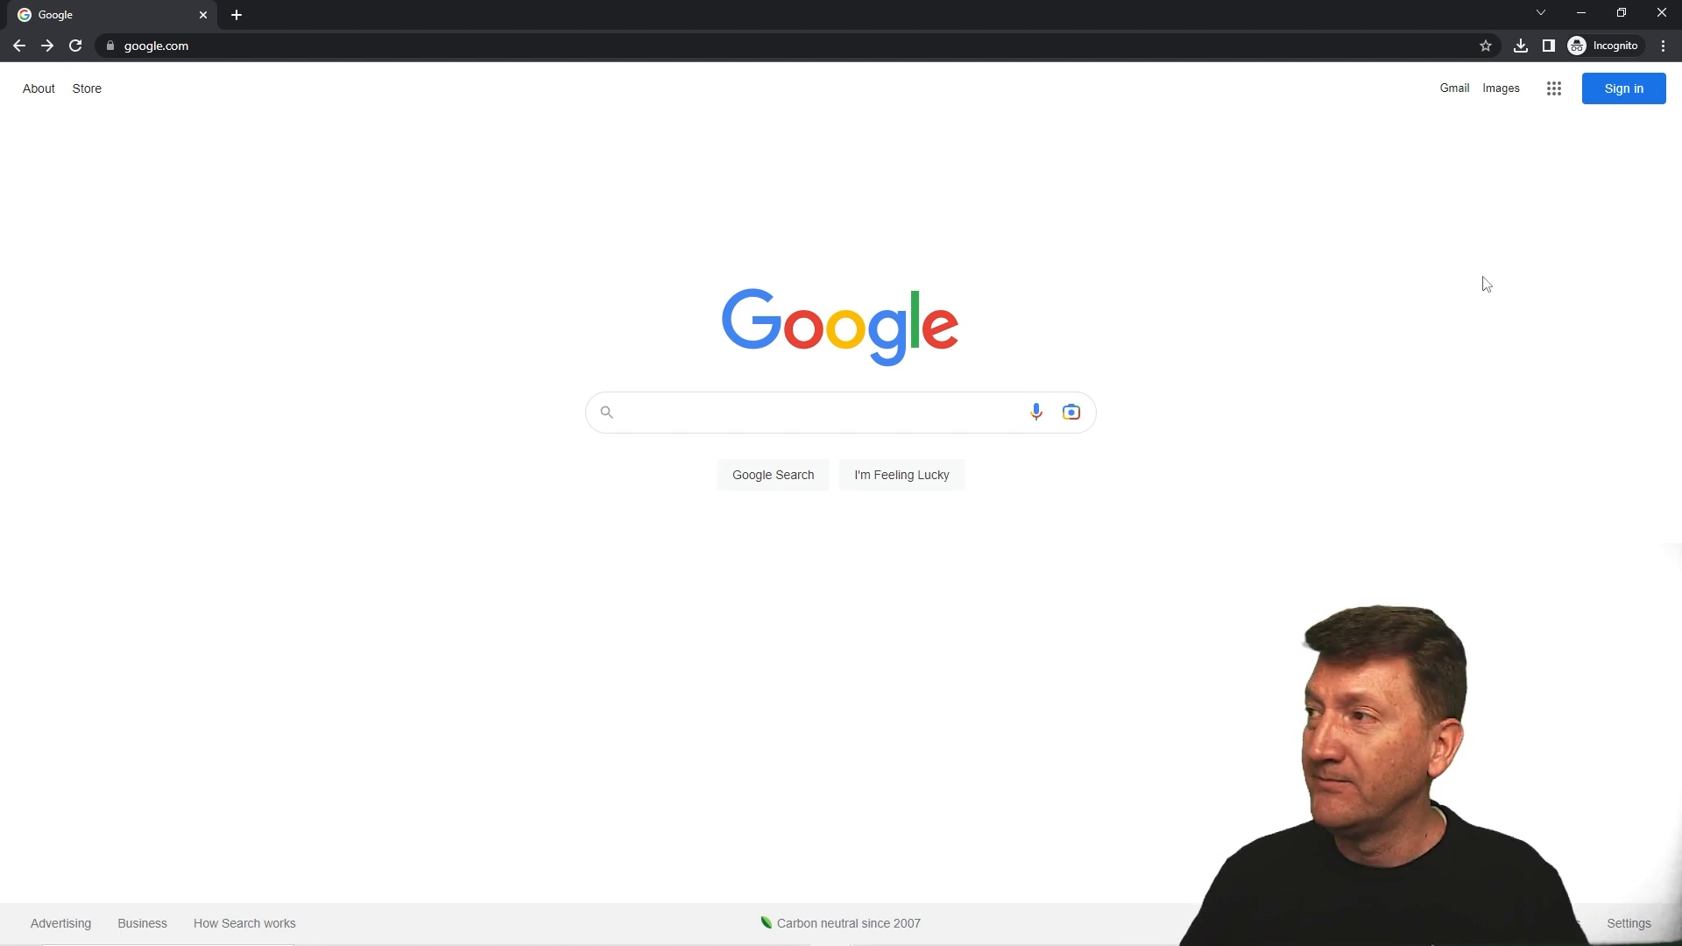
pyautogui.click(1604, 102)
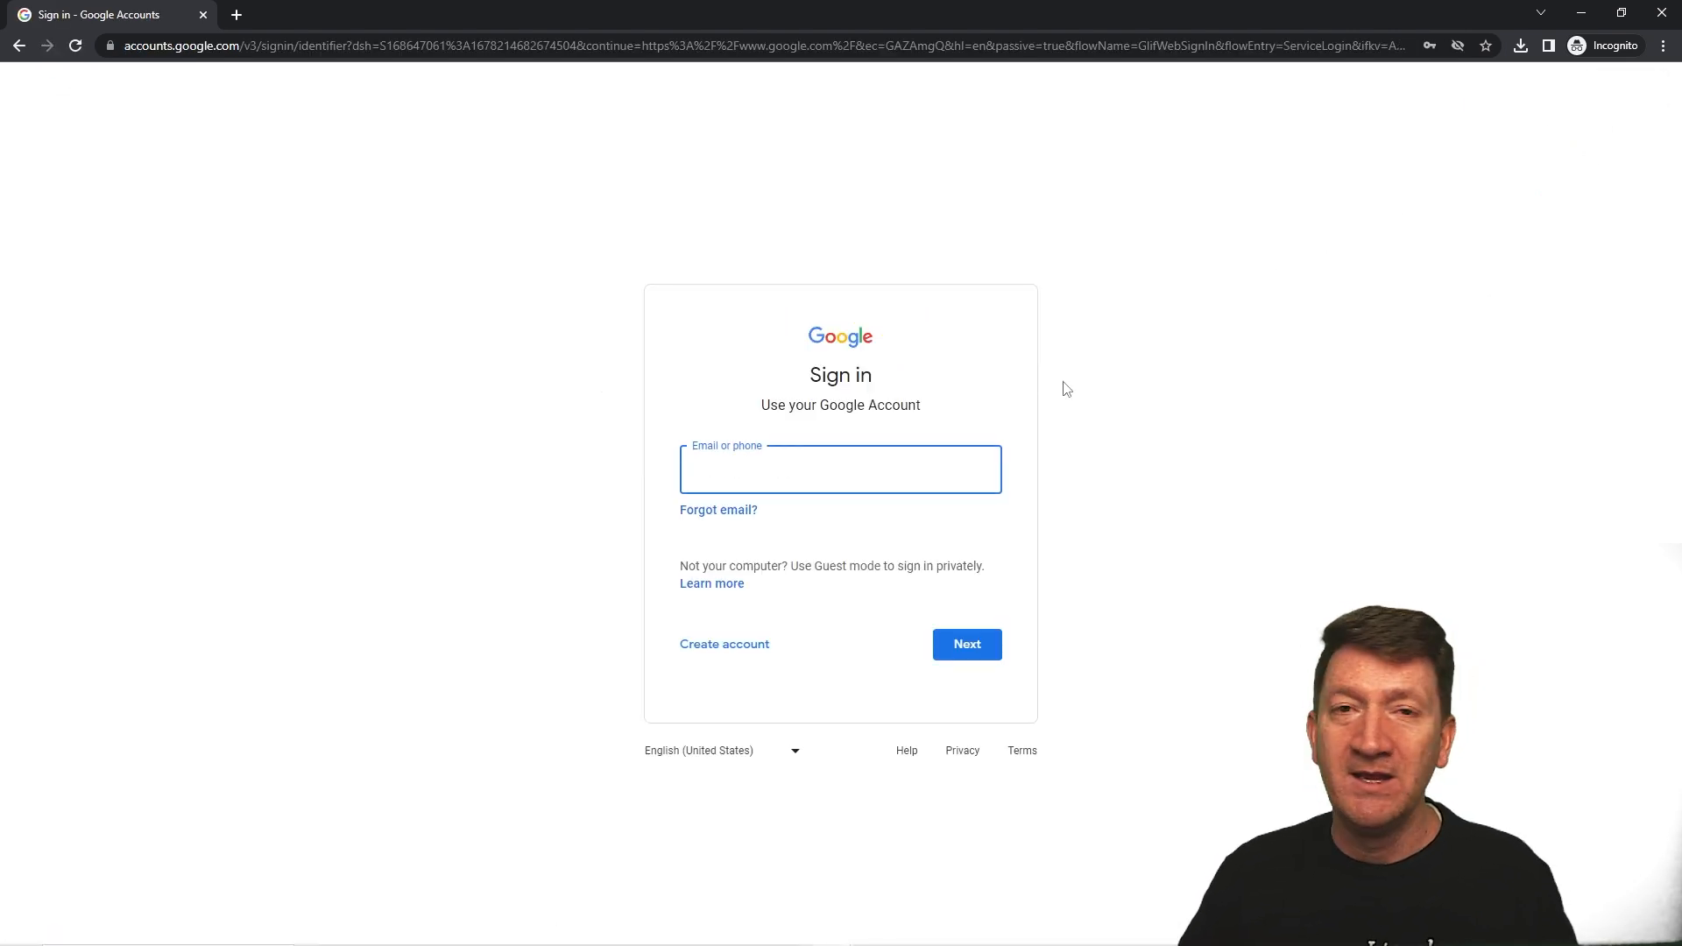
pyautogui.moveTo(662, 627)
pyautogui.mouseDown()
pyautogui.moveTo(806, 675)
pyautogui.moveTo(601, 593)
pyautogui.moveTo(599, 571)
pyautogui.mouseUp()
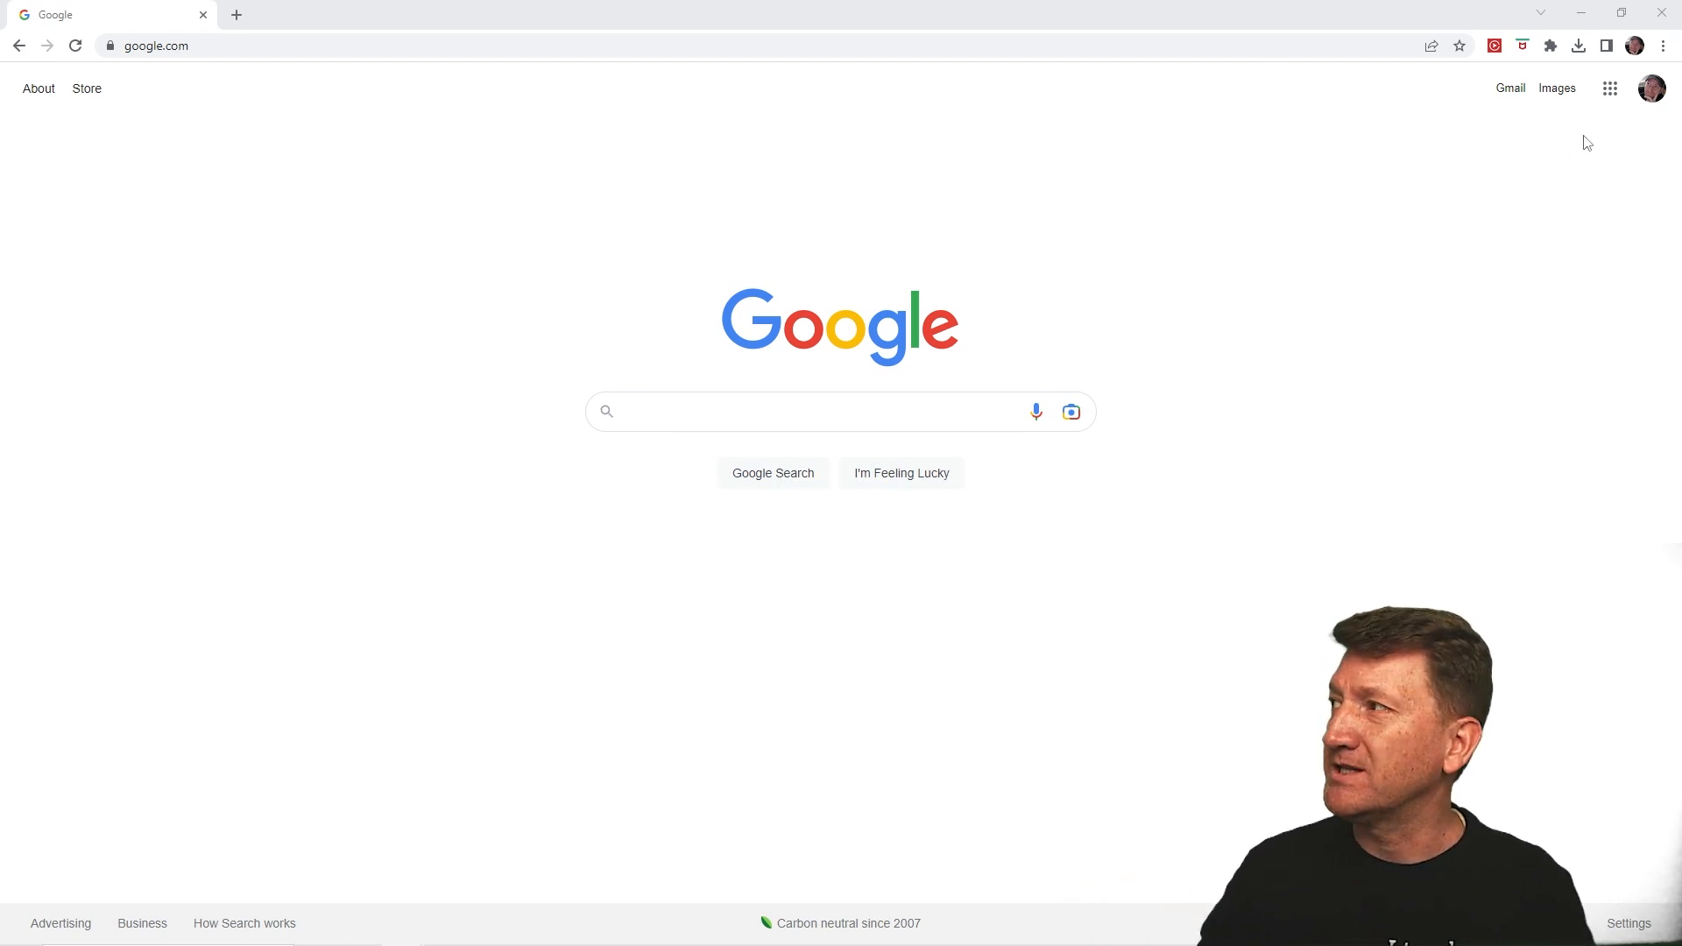
pyautogui.moveTo(1644, 106); pyautogui.dragTo(1533, 254)
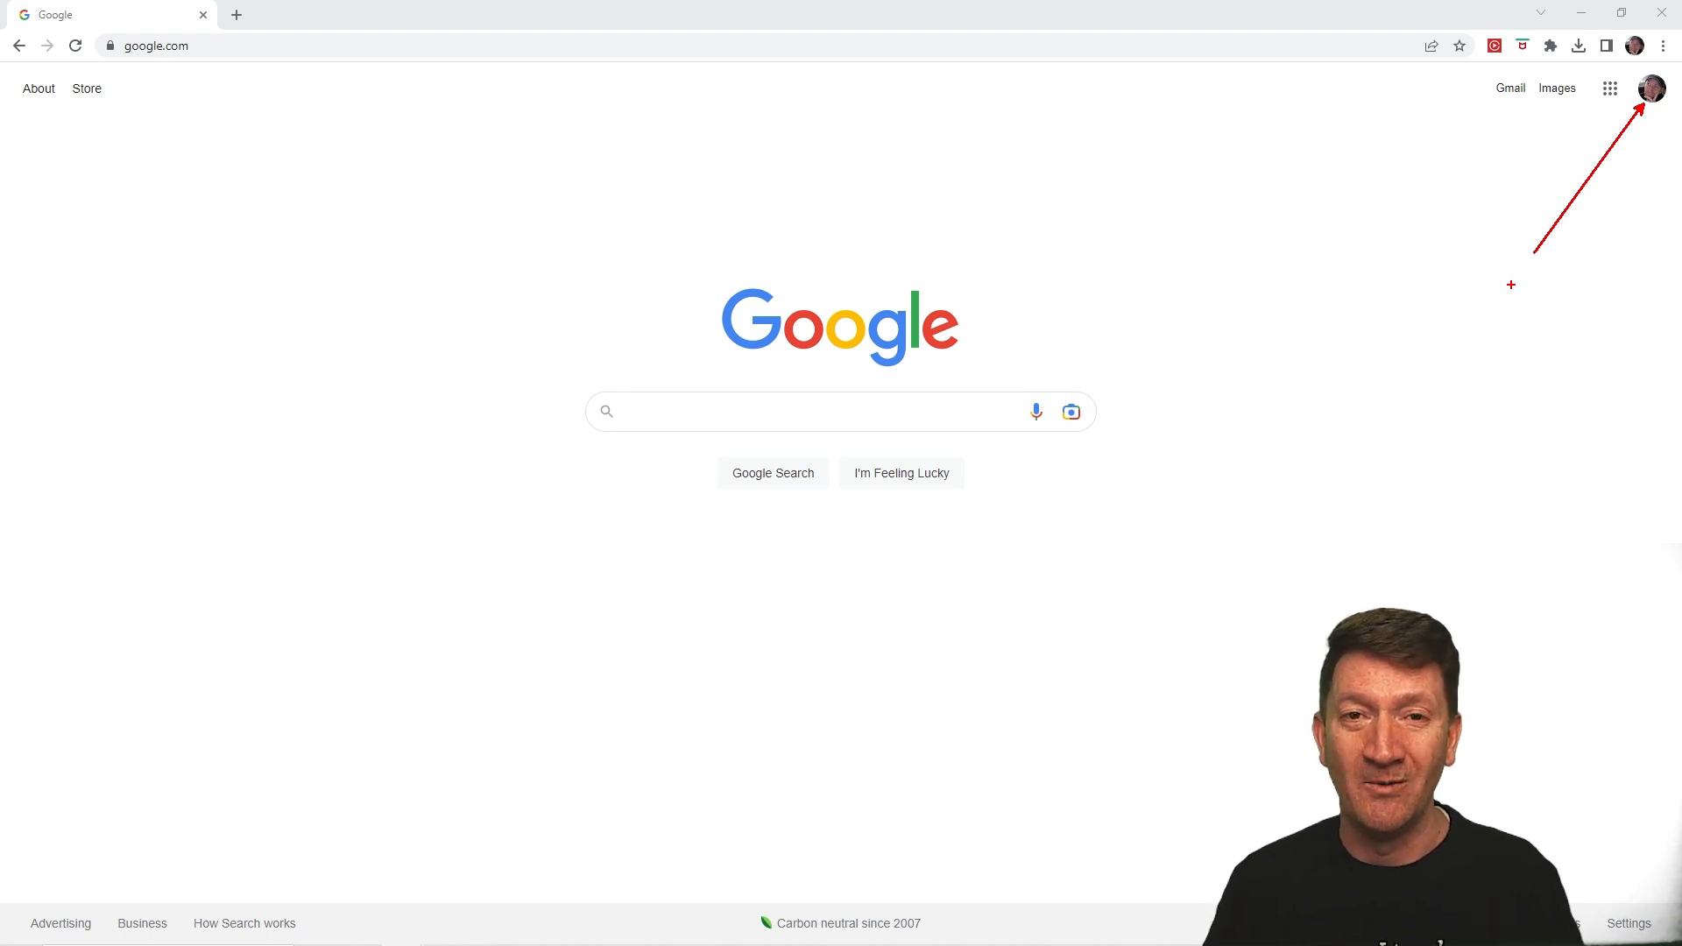
pyautogui.press('Escape')
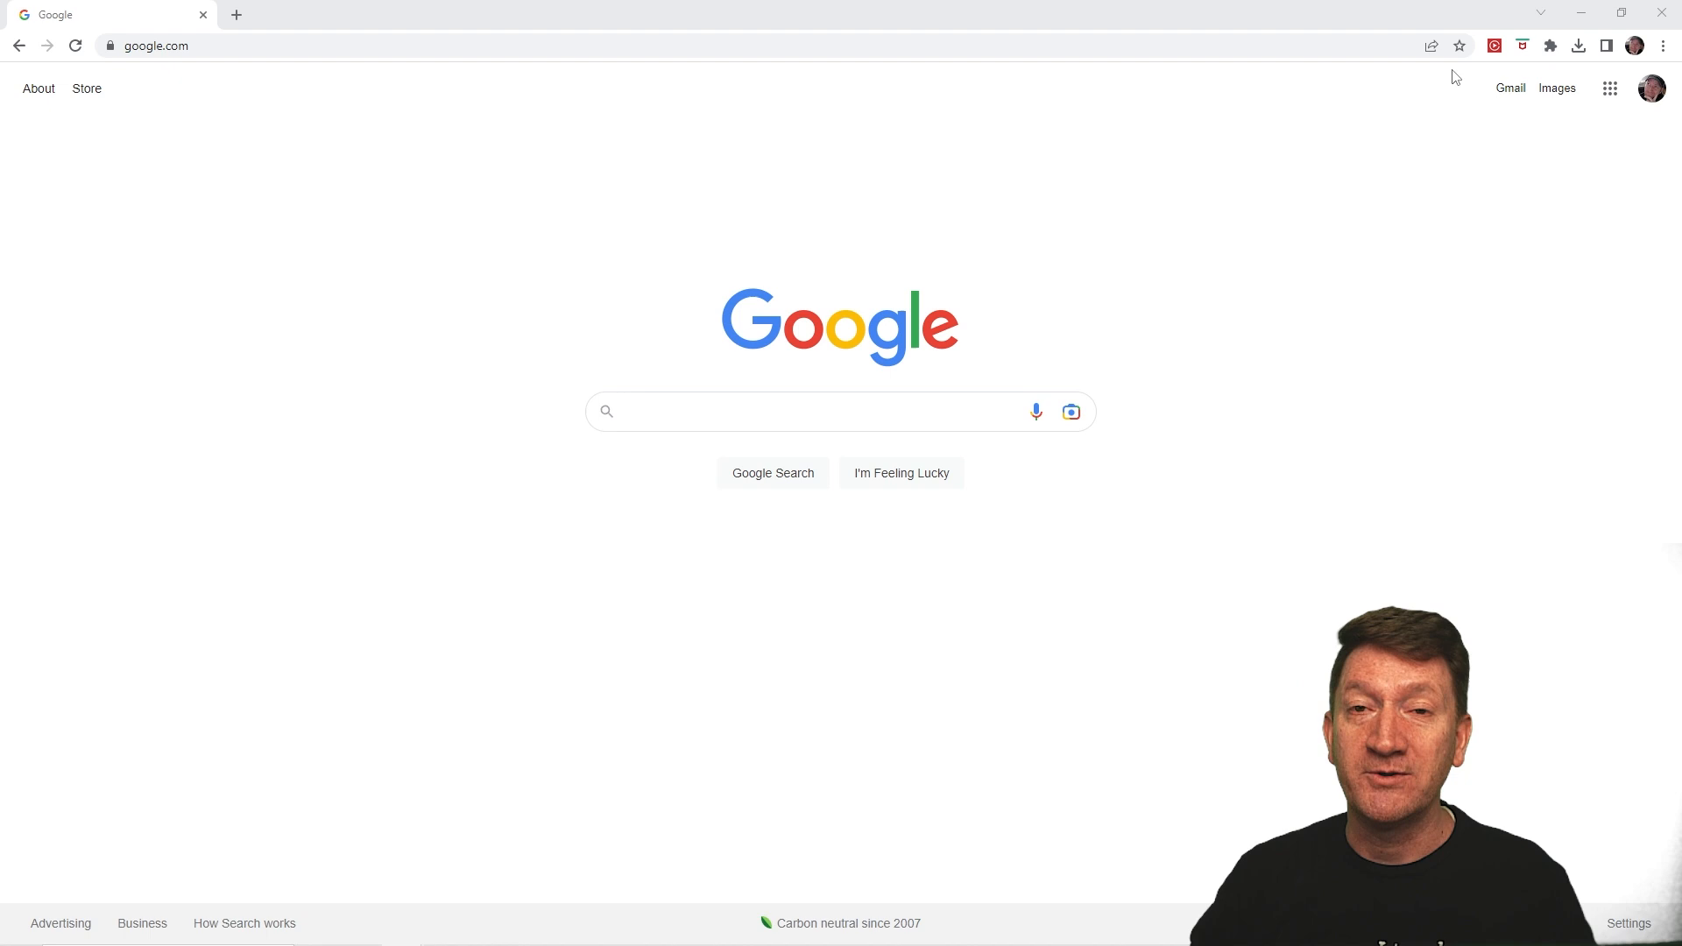
# Step: Browse the list of Google apps and open Google Sheets from it
pyautogui.click(1618, 89)
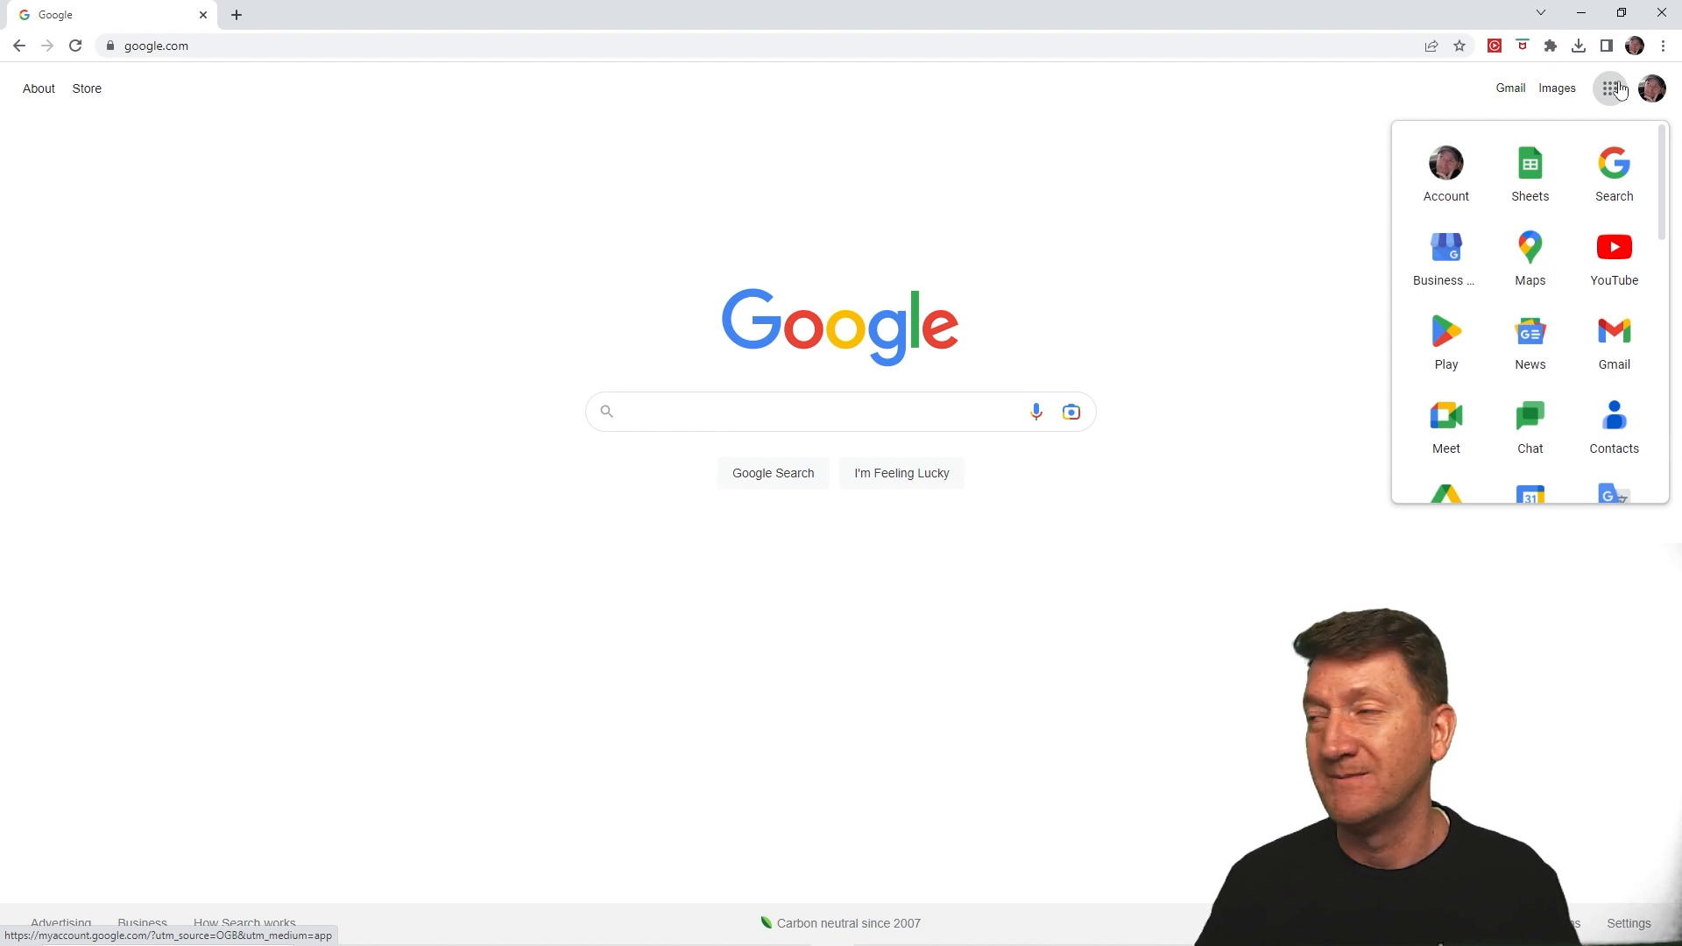
pyautogui.scroll(-6, 1539, 239)
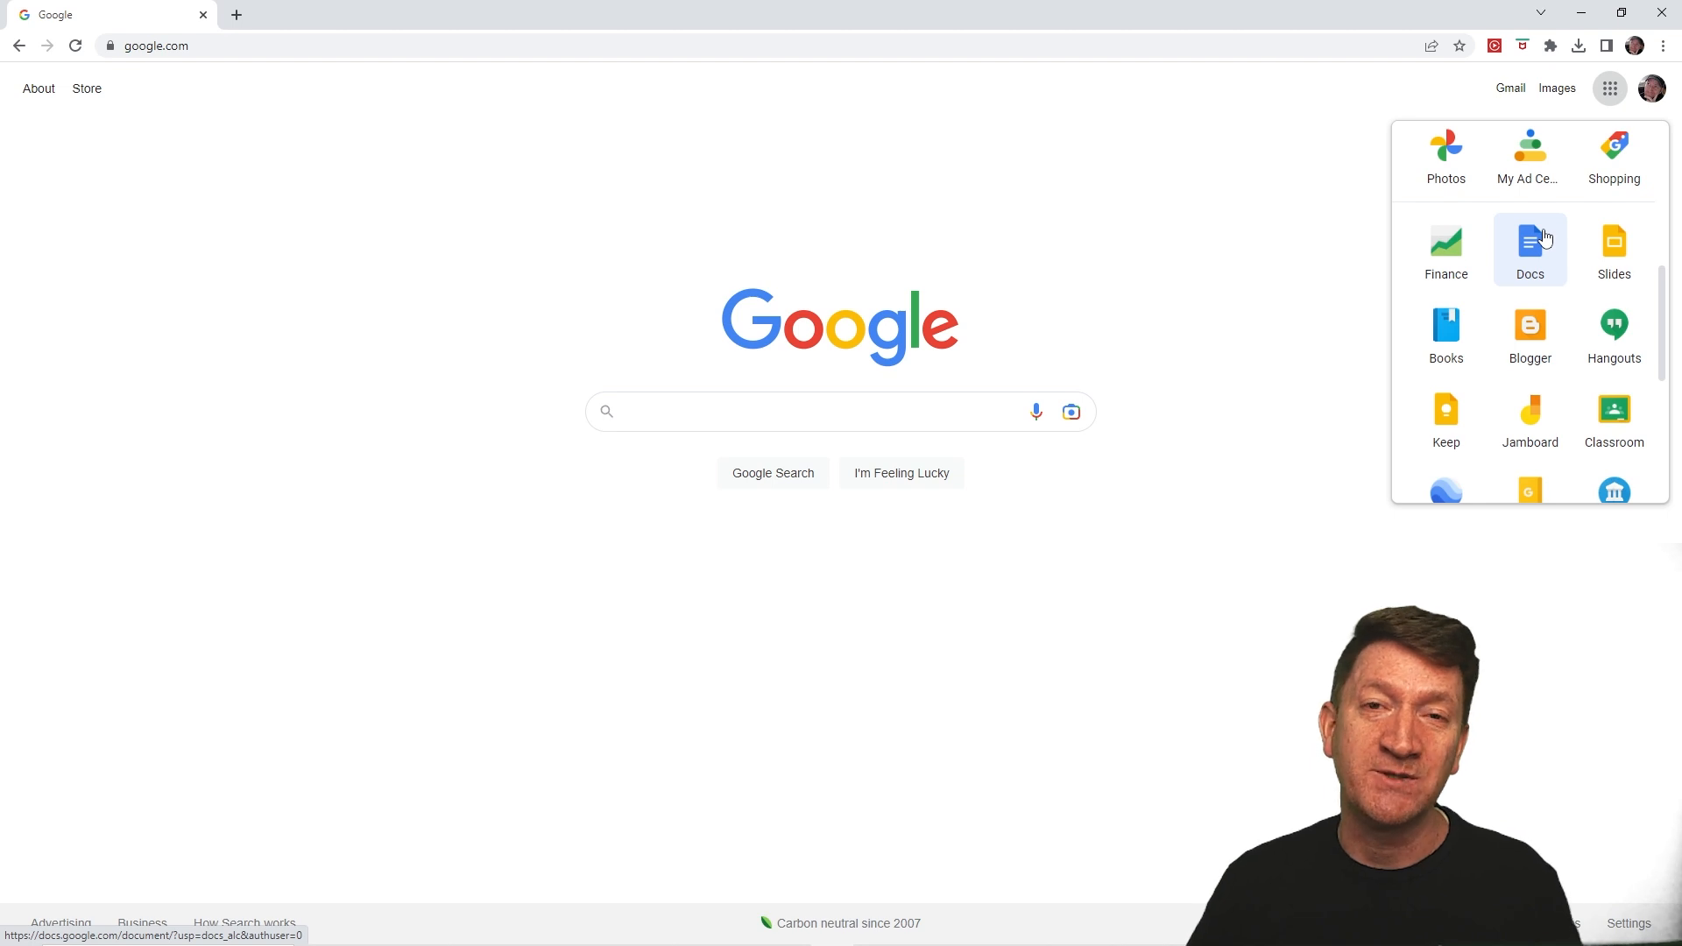
pyautogui.scroll(6, 1544, 238)
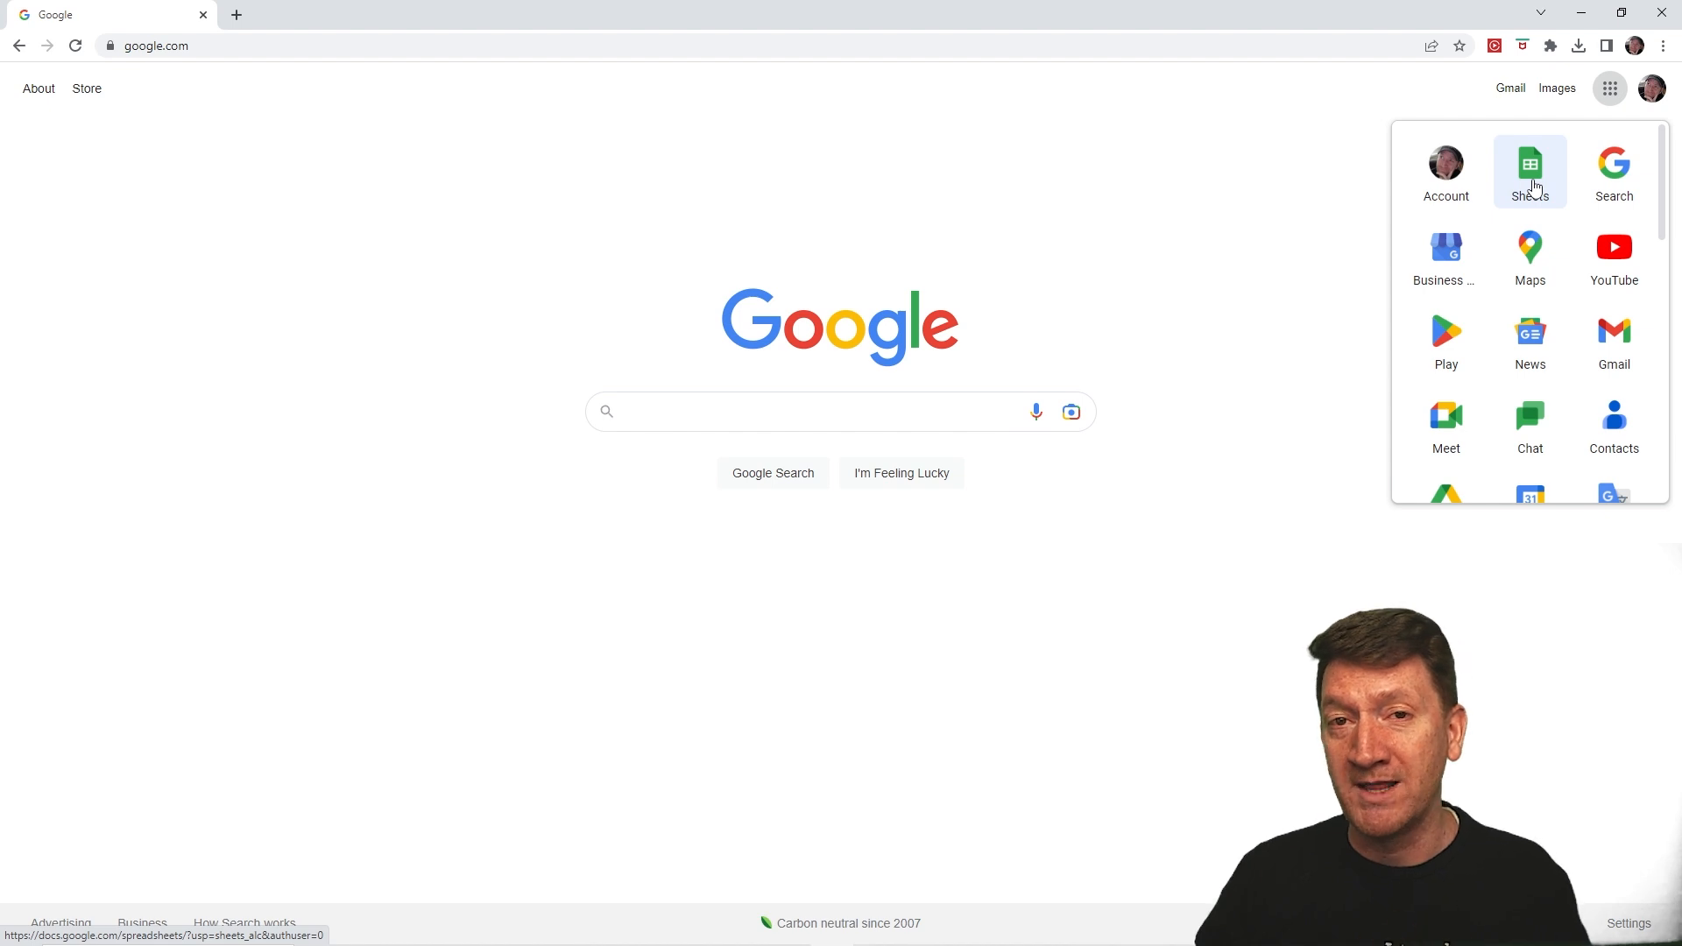
pyautogui.moveTo(1531, 187)
pyautogui.mouseDown()
pyautogui.moveTo(1503, 263)
pyautogui.moveTo(1534, 431)
pyautogui.moveTo(1530, 665)
pyautogui.moveTo(1507, 499)
pyautogui.moveTo(1534, 248)
pyautogui.moveTo(1520, 196)
pyautogui.mouseUp()
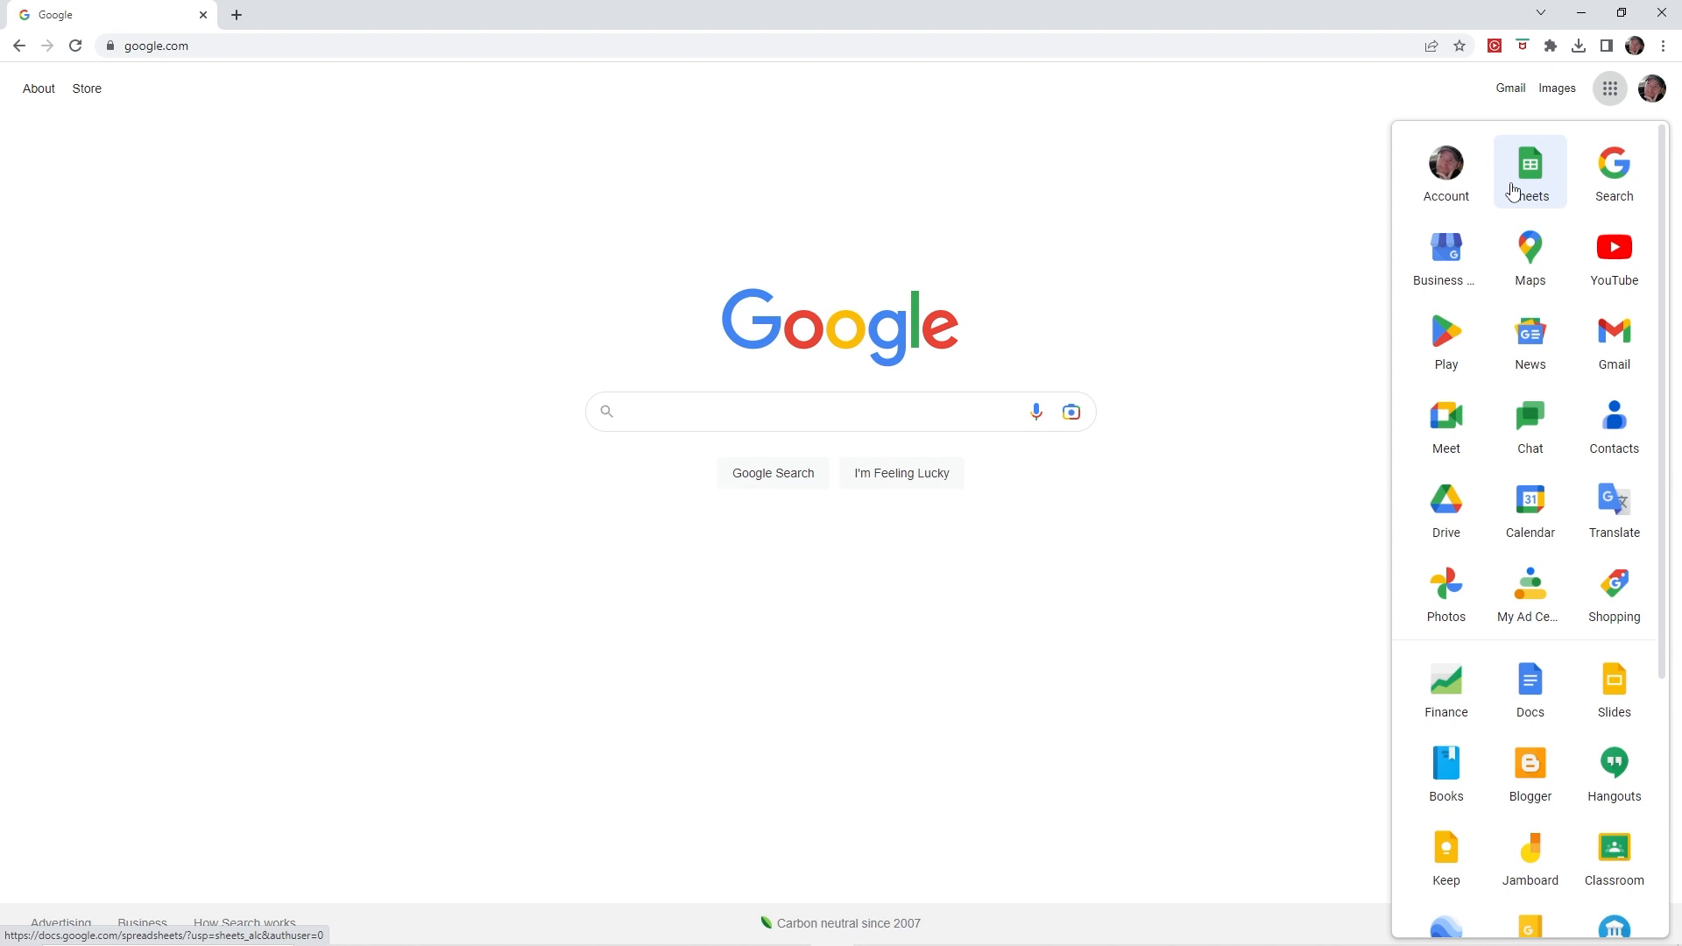
pyautogui.click(1531, 178)
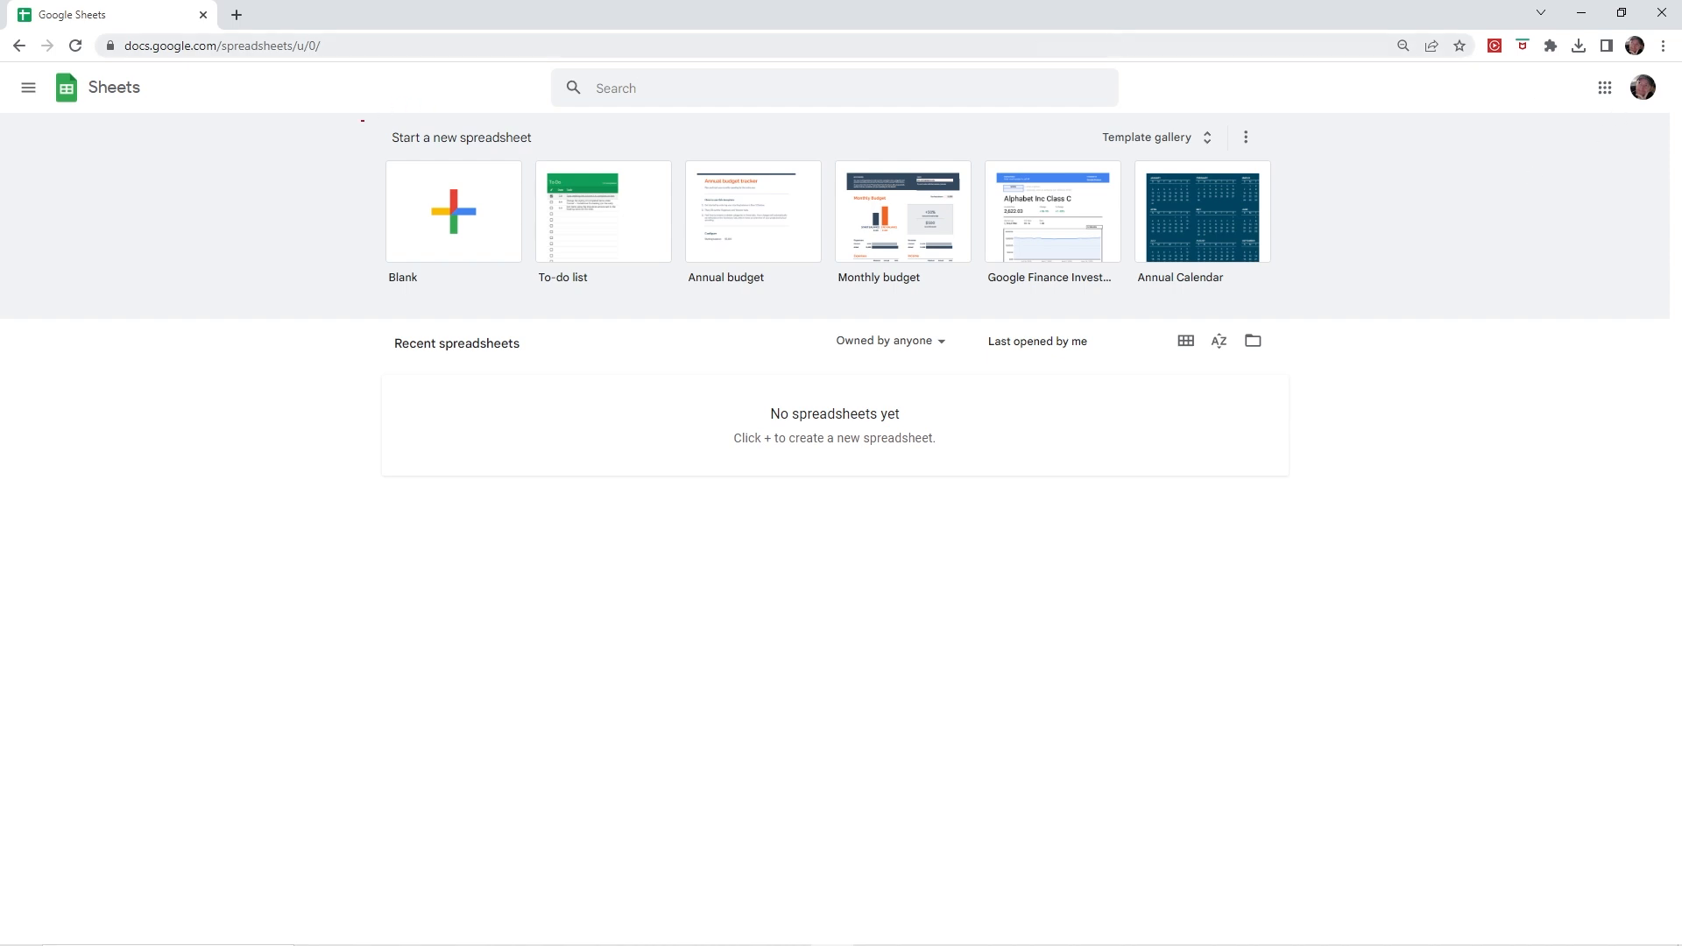
pyautogui.moveTo(350, 123)
pyautogui.mouseDown()
pyautogui.moveTo(601, 262)
pyautogui.moveTo(1043, 319)
pyautogui.moveTo(1299, 313)
pyautogui.mouseUp()
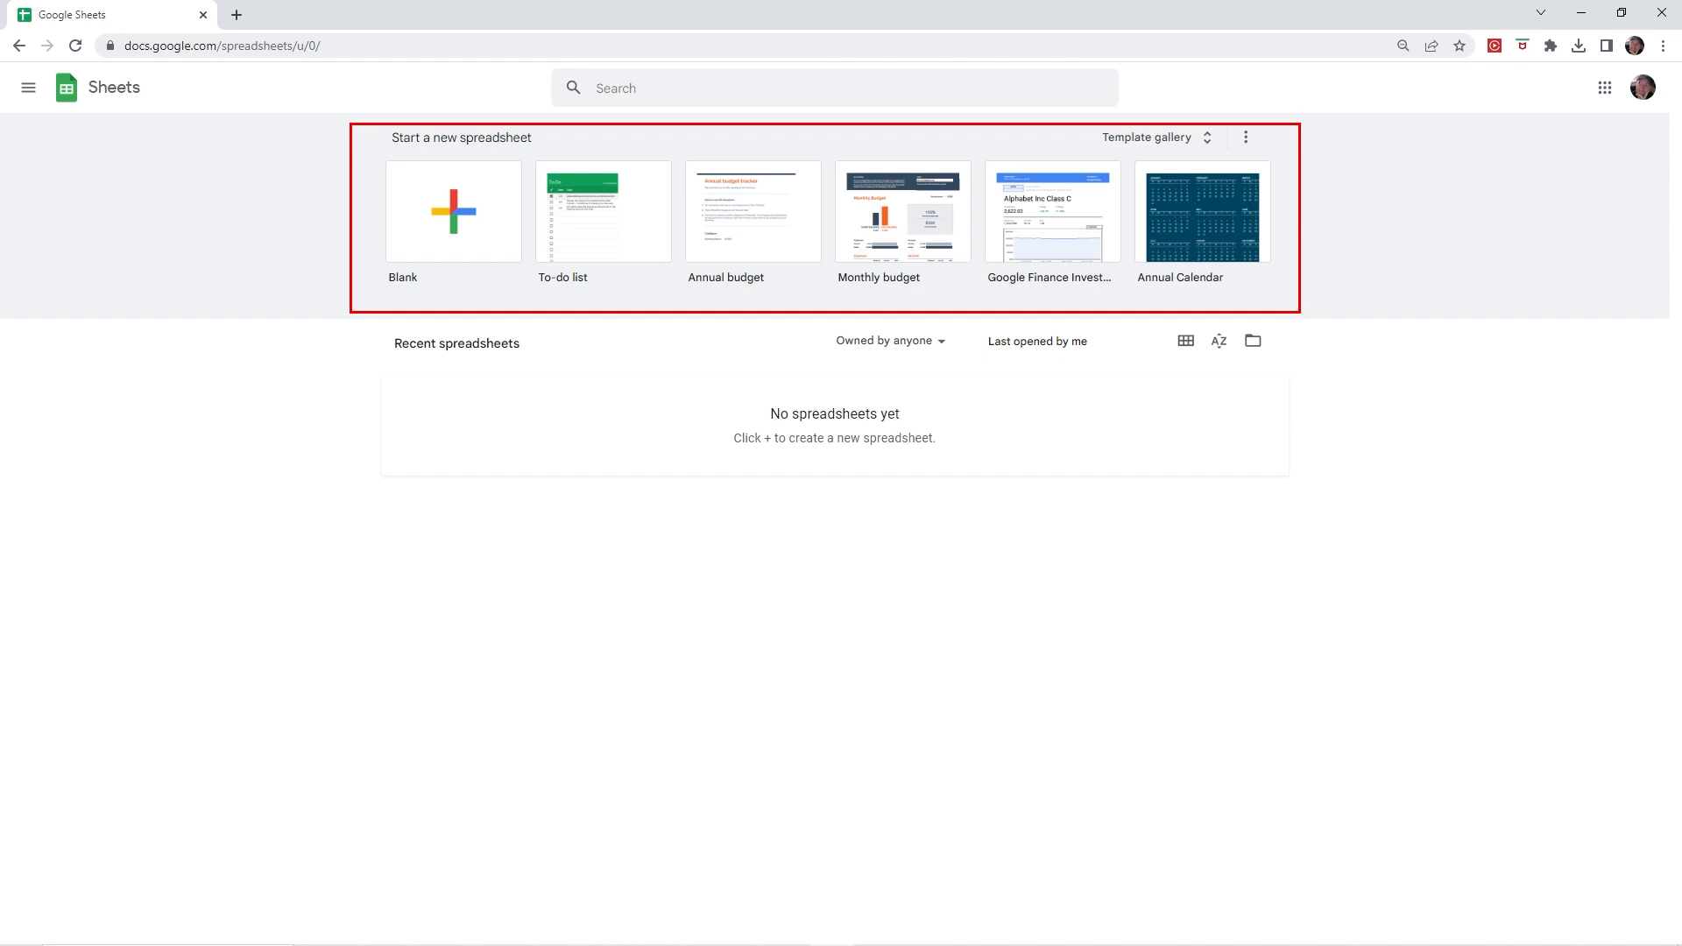
pyautogui.moveTo(379, 246); pyautogui.dragTo(238, 301)
pyautogui.moveTo(525, 152)
pyautogui.mouseDown()
pyautogui.moveTo(629, 208)
pyautogui.moveTo(1061, 305)
pyautogui.moveTo(1292, 307)
pyautogui.mouseUp()
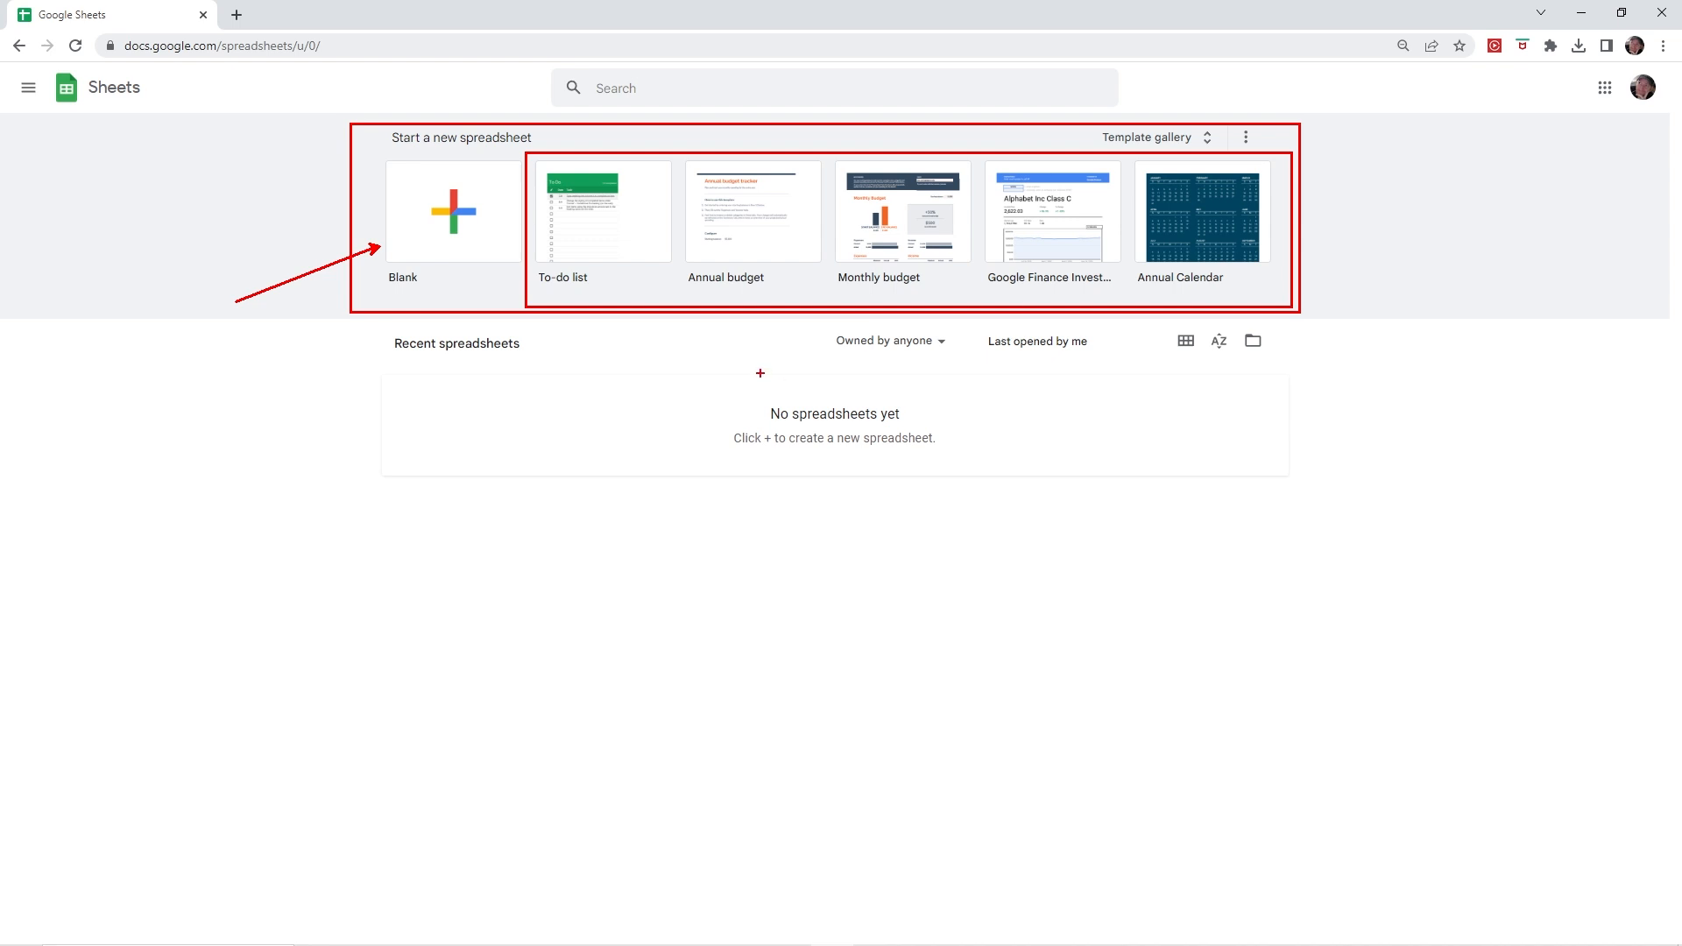
pyautogui.moveTo(865, 297); pyautogui.dragTo(749, 473)
pyautogui.moveTo(1211, 135); pyautogui.dragTo(1402, 75)
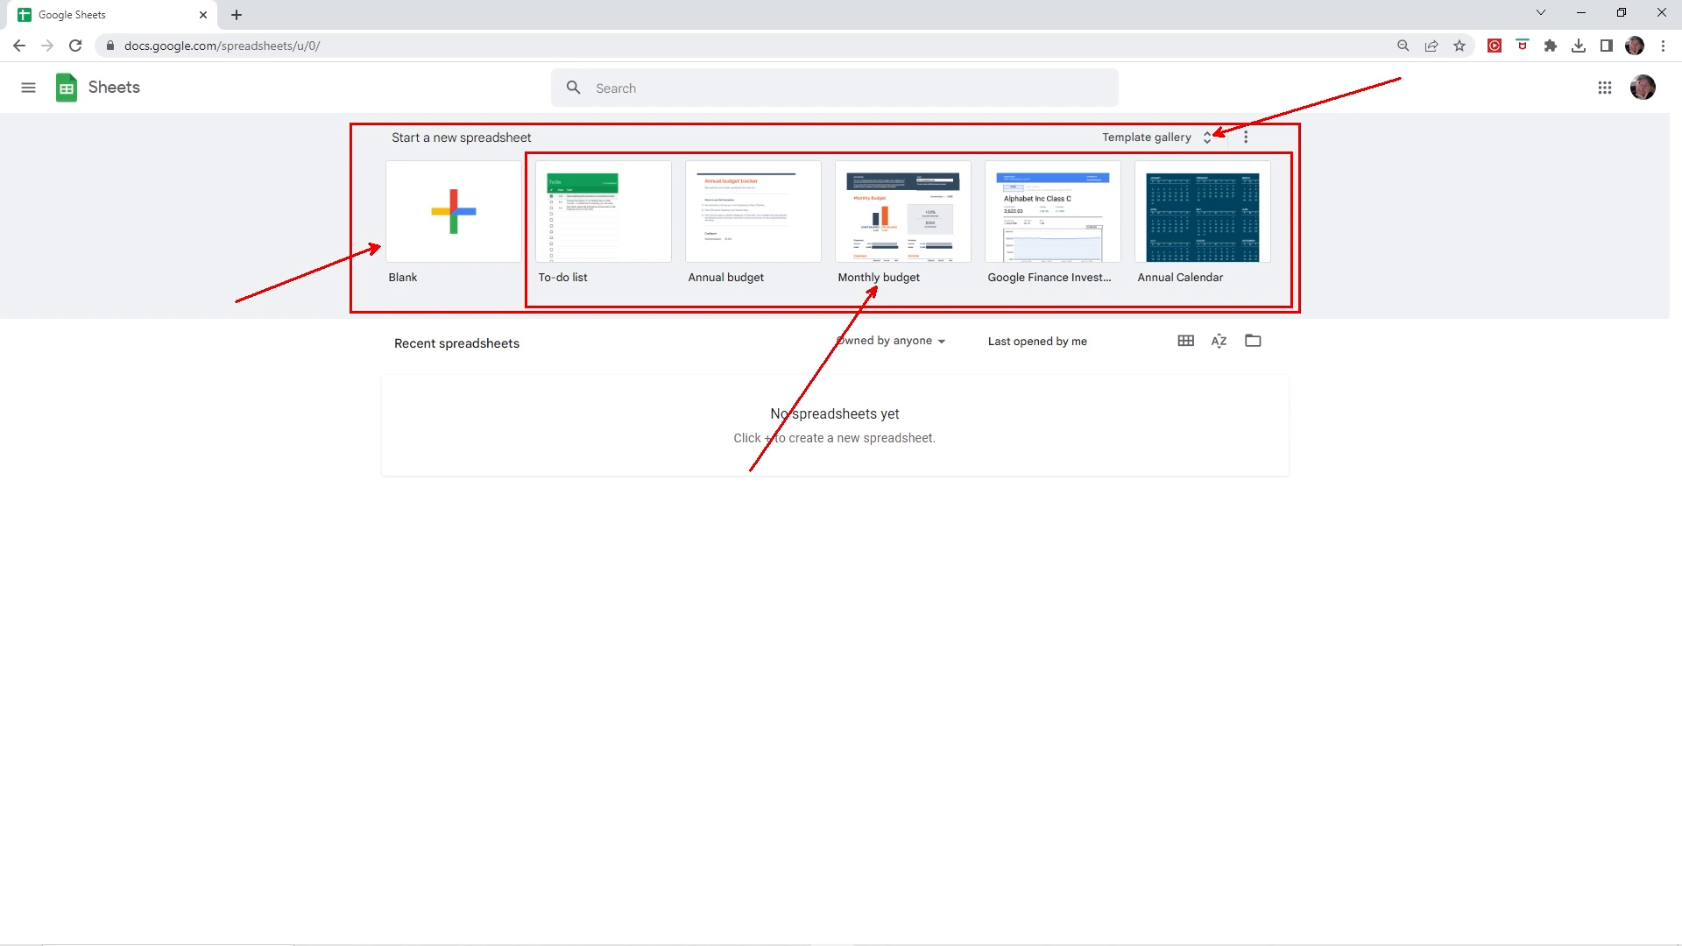
pyautogui.press('e')
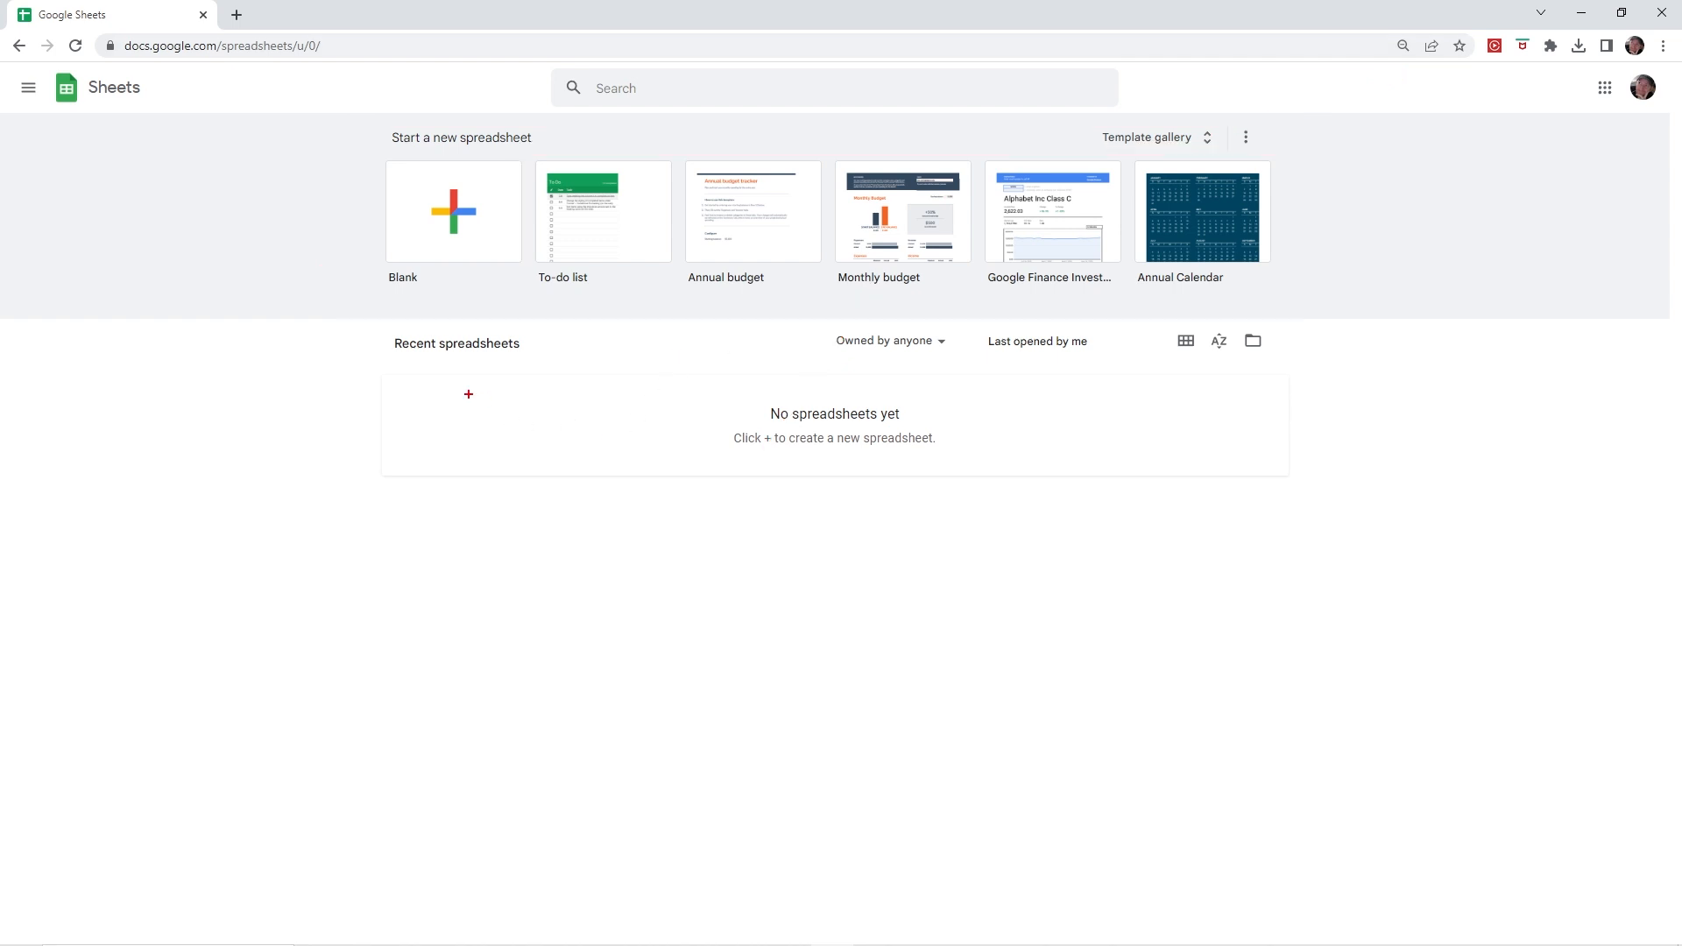
pyautogui.moveTo(905, 473)
pyautogui.mouseDown()
pyautogui.moveTo(1284, 517)
pyautogui.moveTo(1307, 549)
pyautogui.mouseUp()
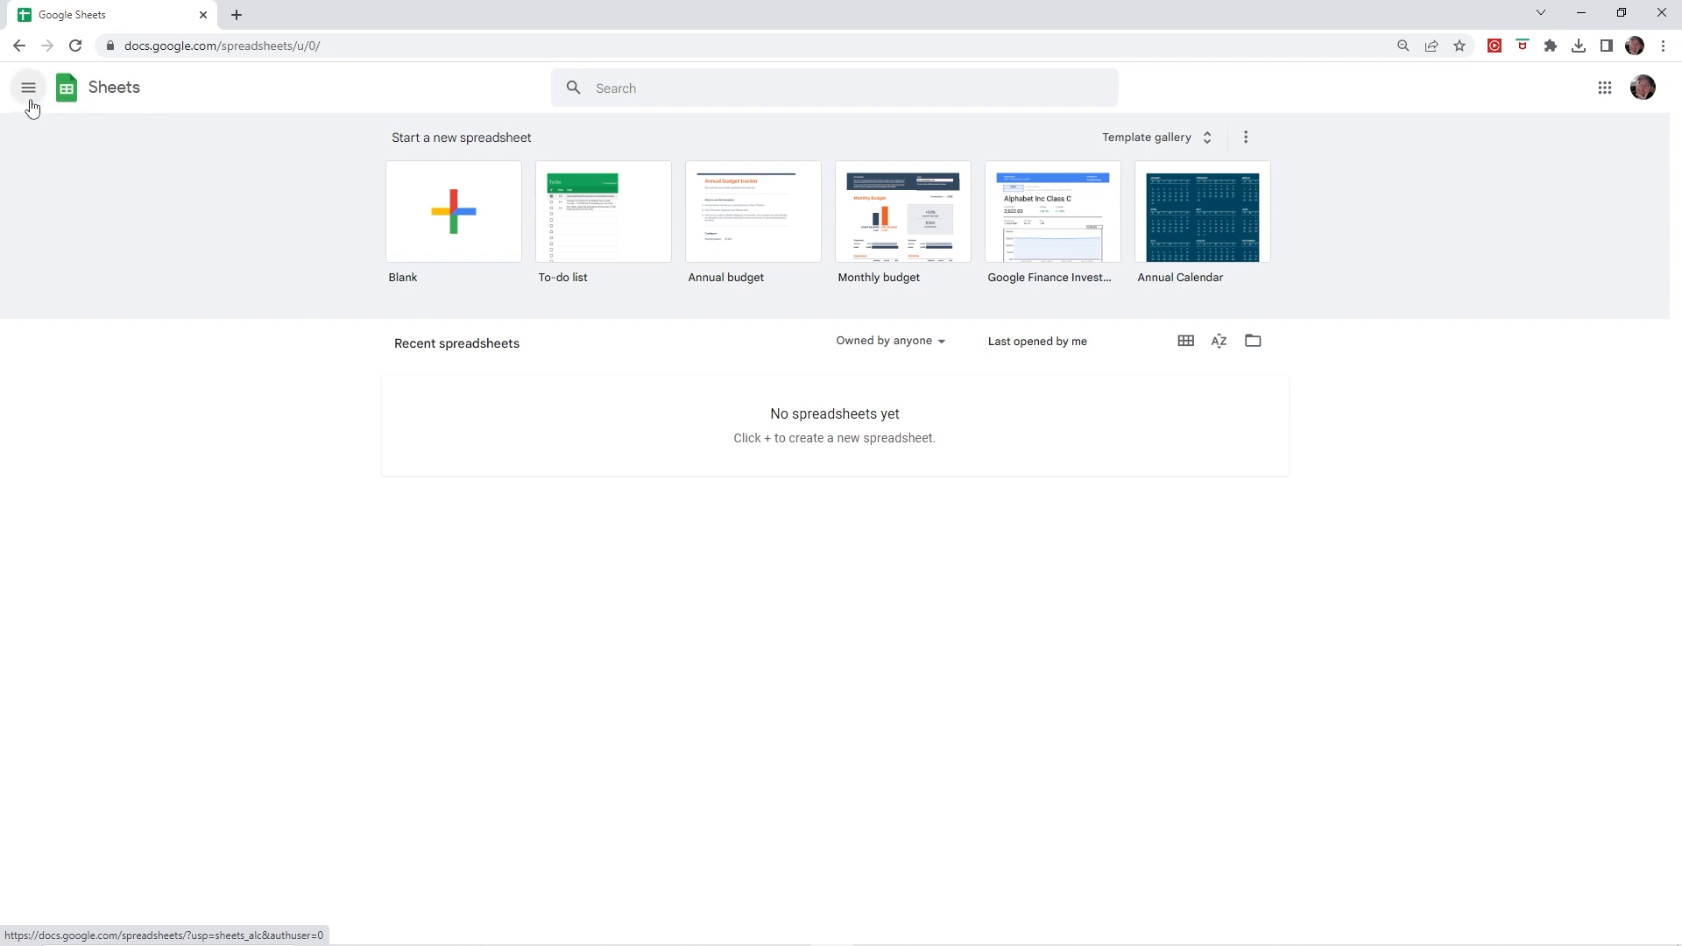
pyautogui.moveTo(31, 103); pyautogui.dragTo(77, 212)
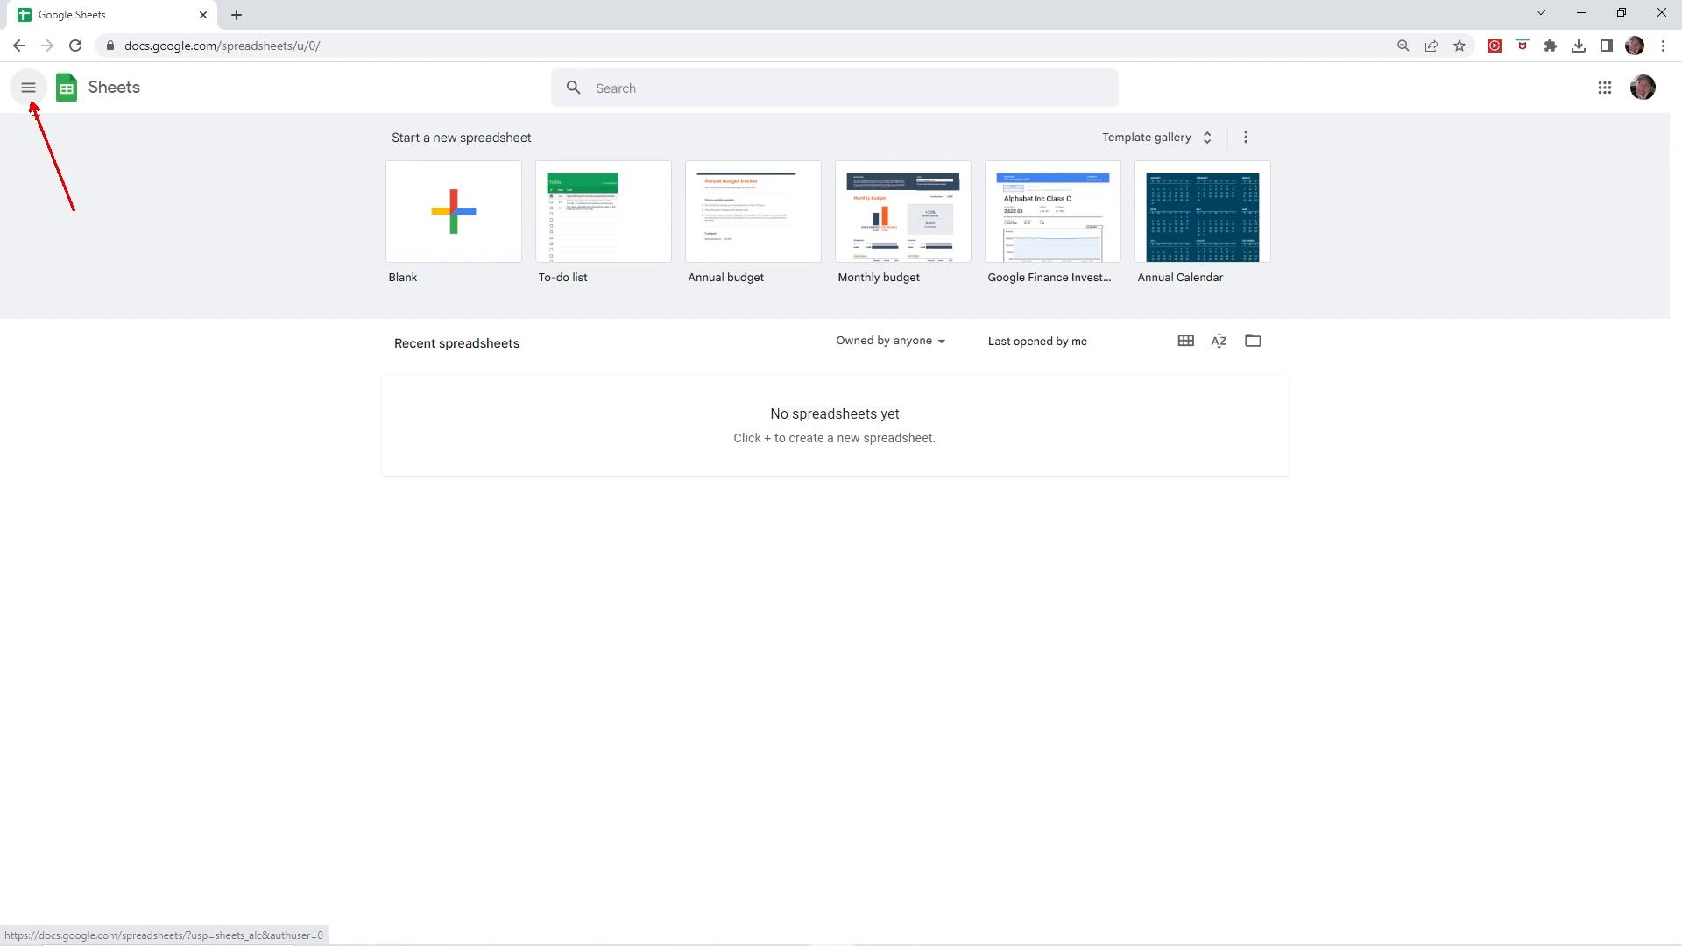
# Step: Go from Google Sheets to Google Drive and check how much storage is used
pyautogui.click(28, 88)
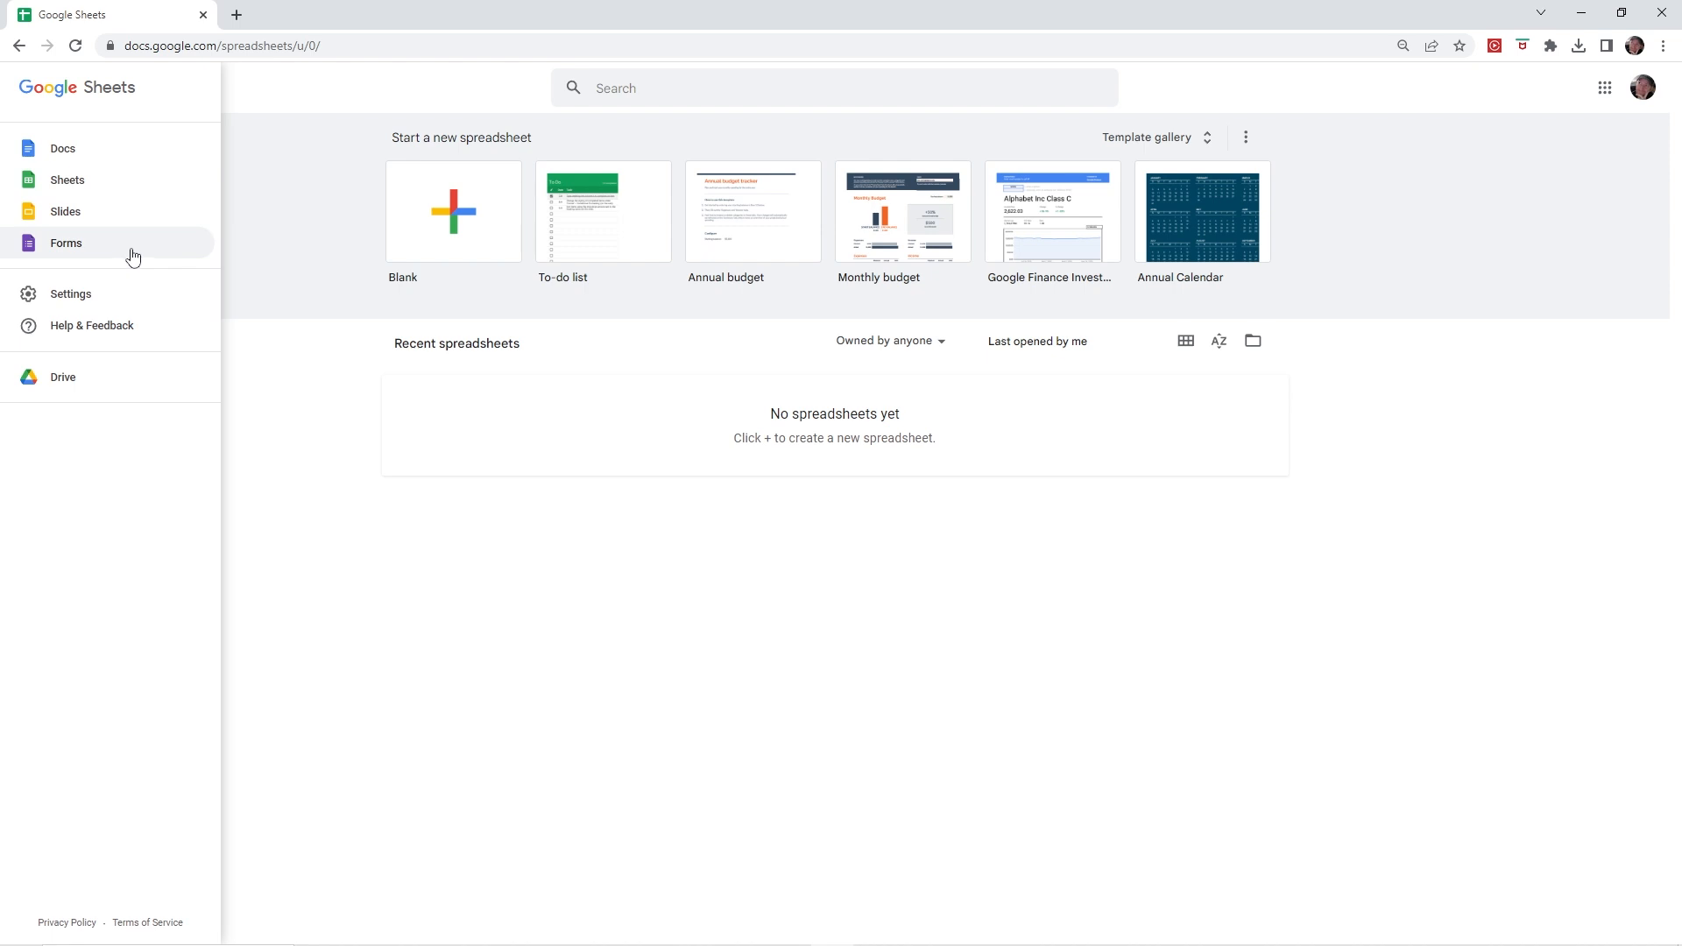
pyautogui.click(67, 386)
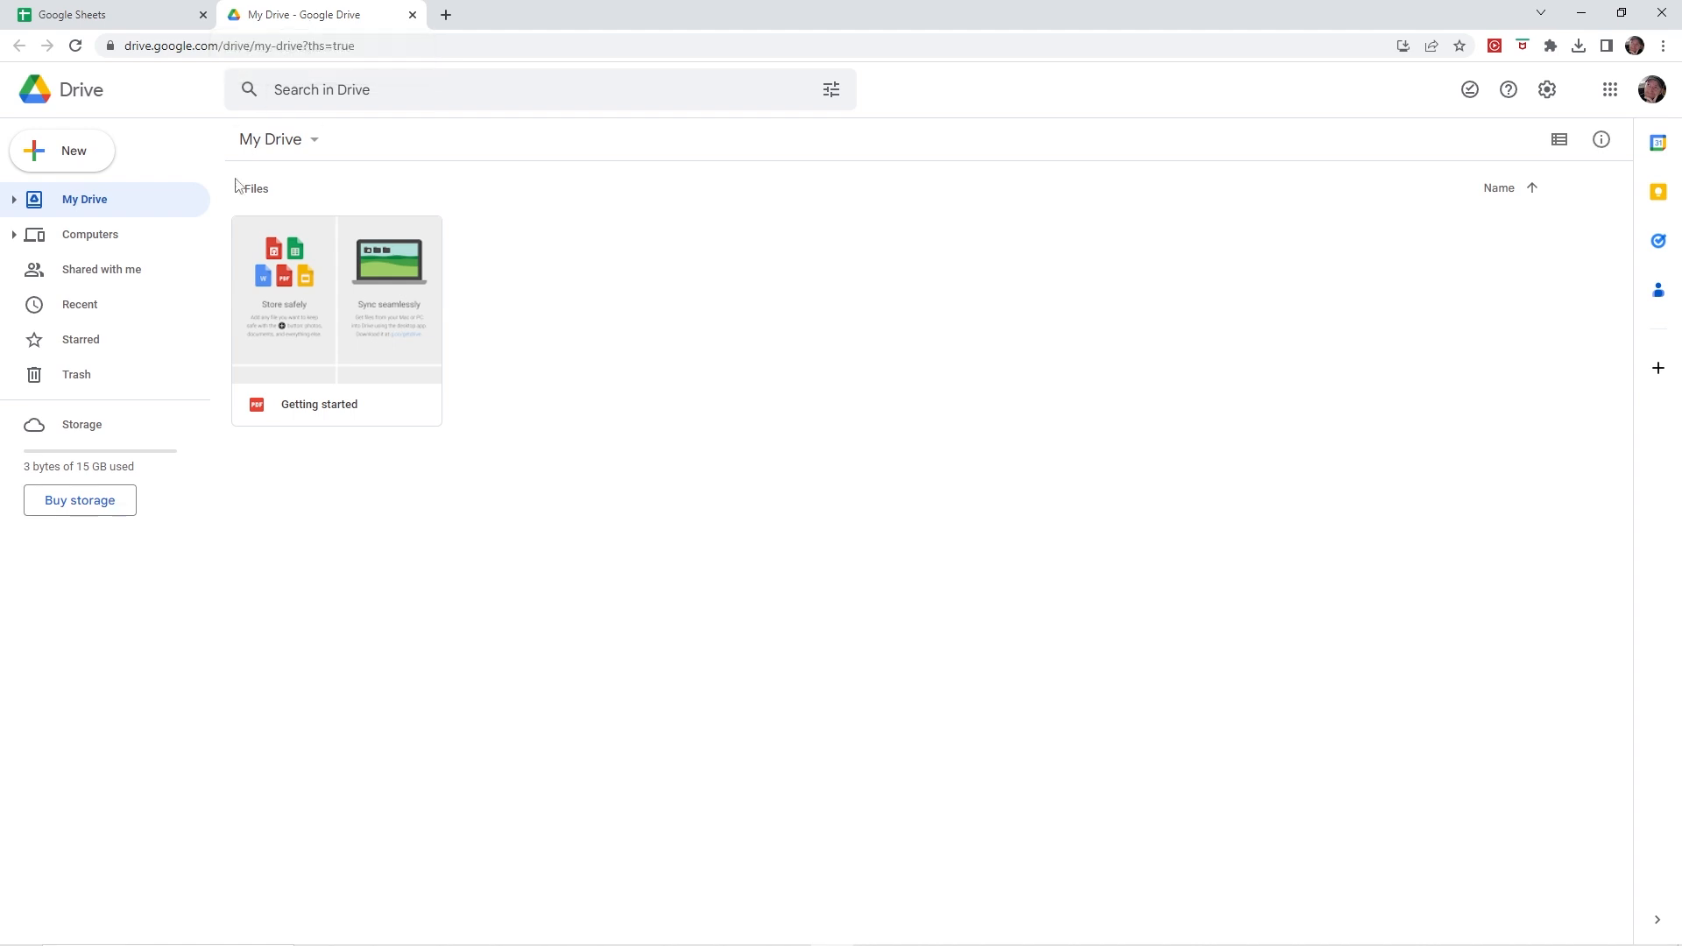
pyautogui.moveTo(152, 462); pyautogui.dragTo(338, 462)
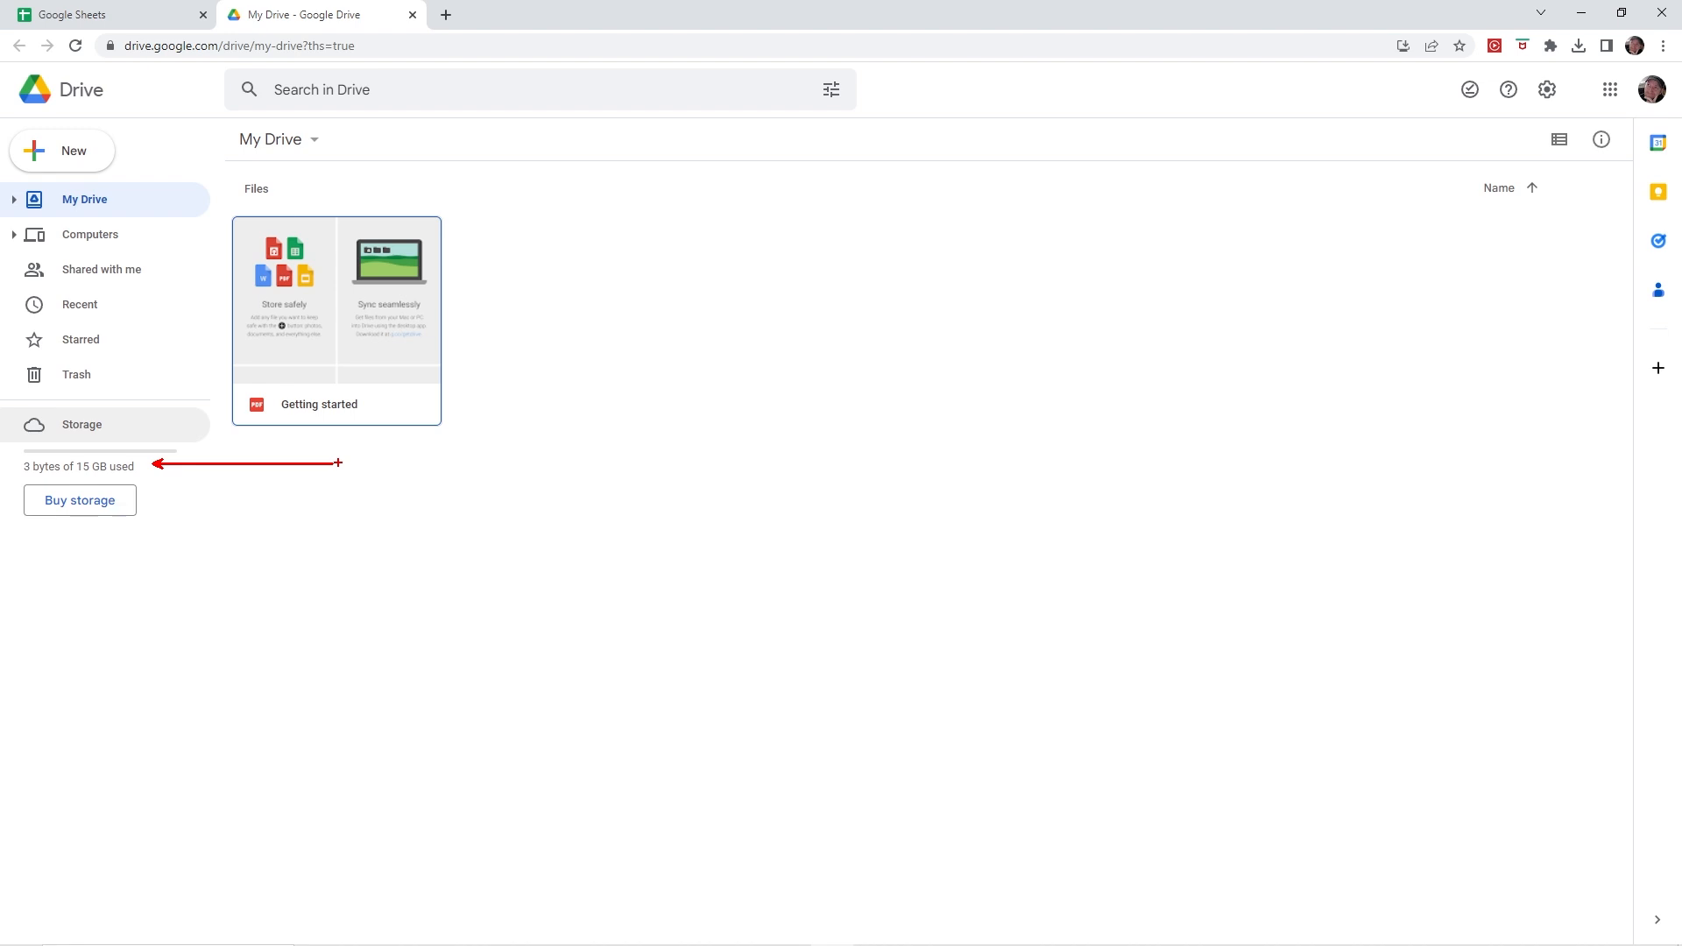
pyautogui.press('Escape')
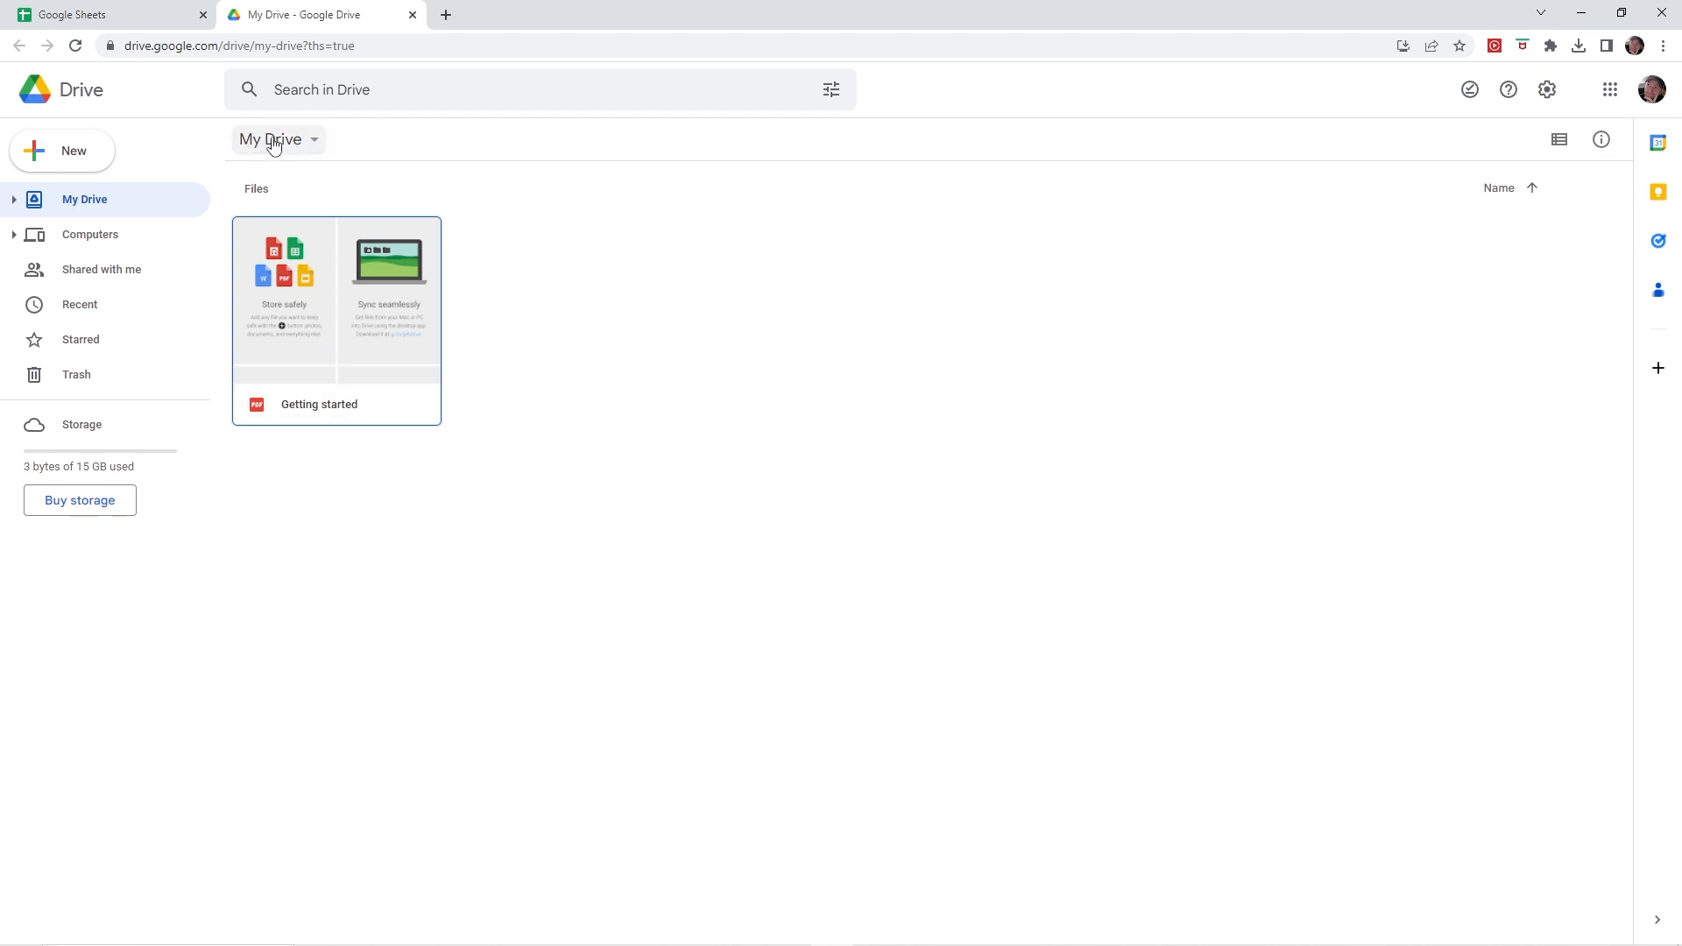
# Step: Look over the file creation options of My Drive and the list of Google apps
pyautogui.click(315, 144)
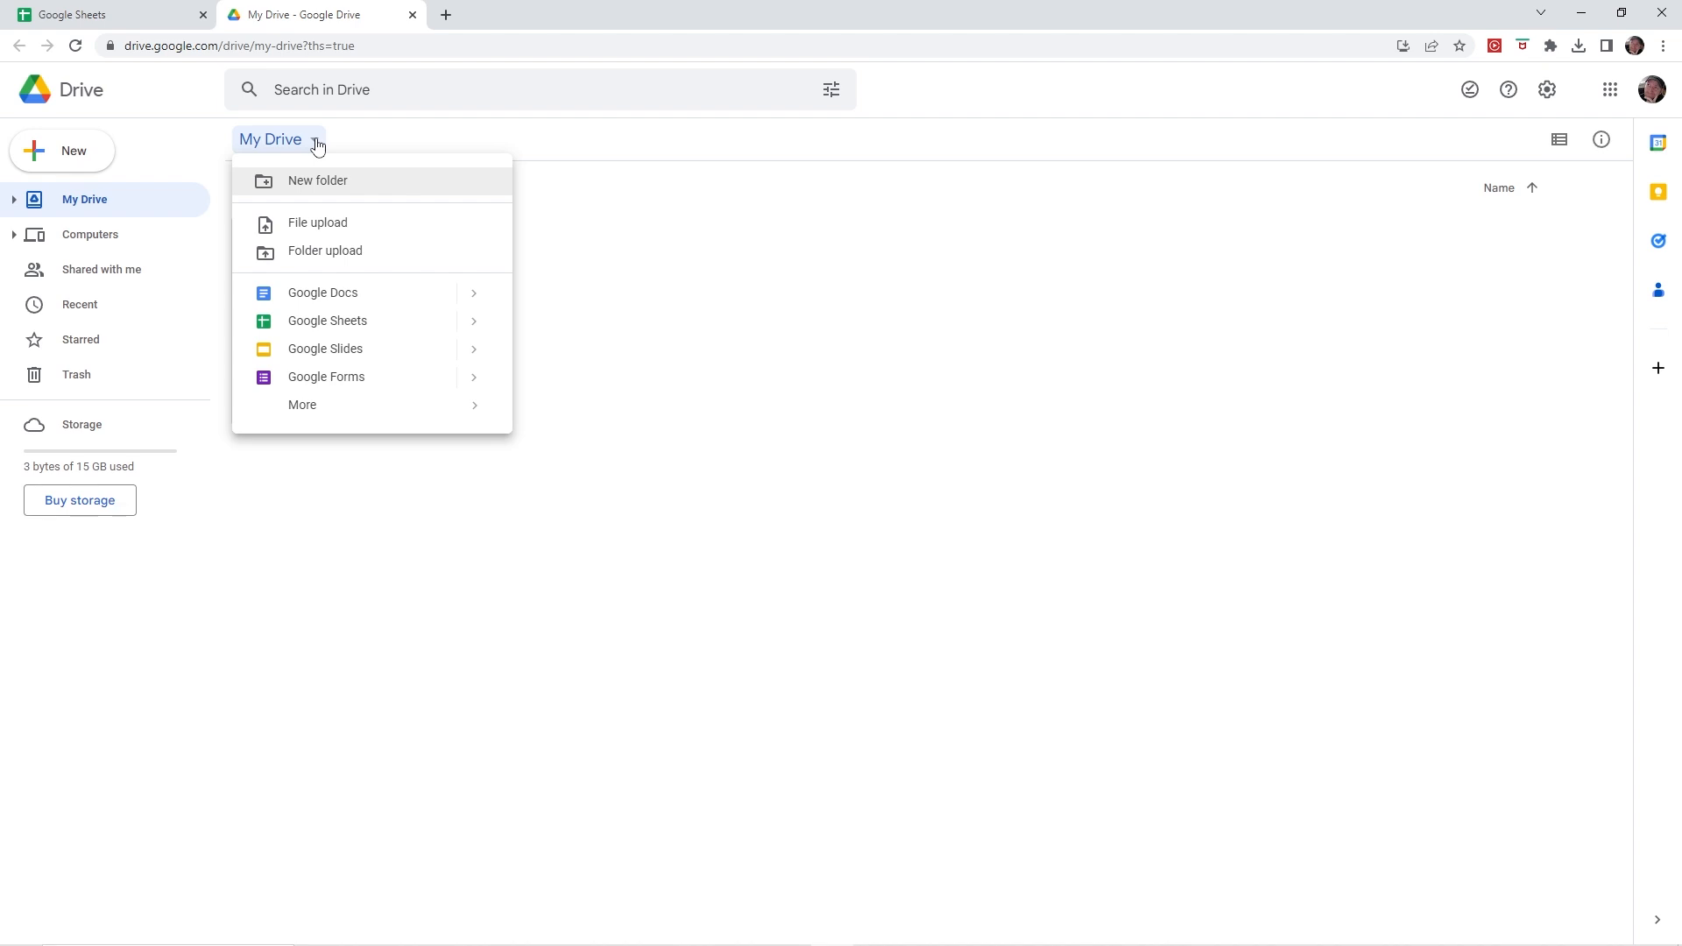
pyautogui.click(568, 240)
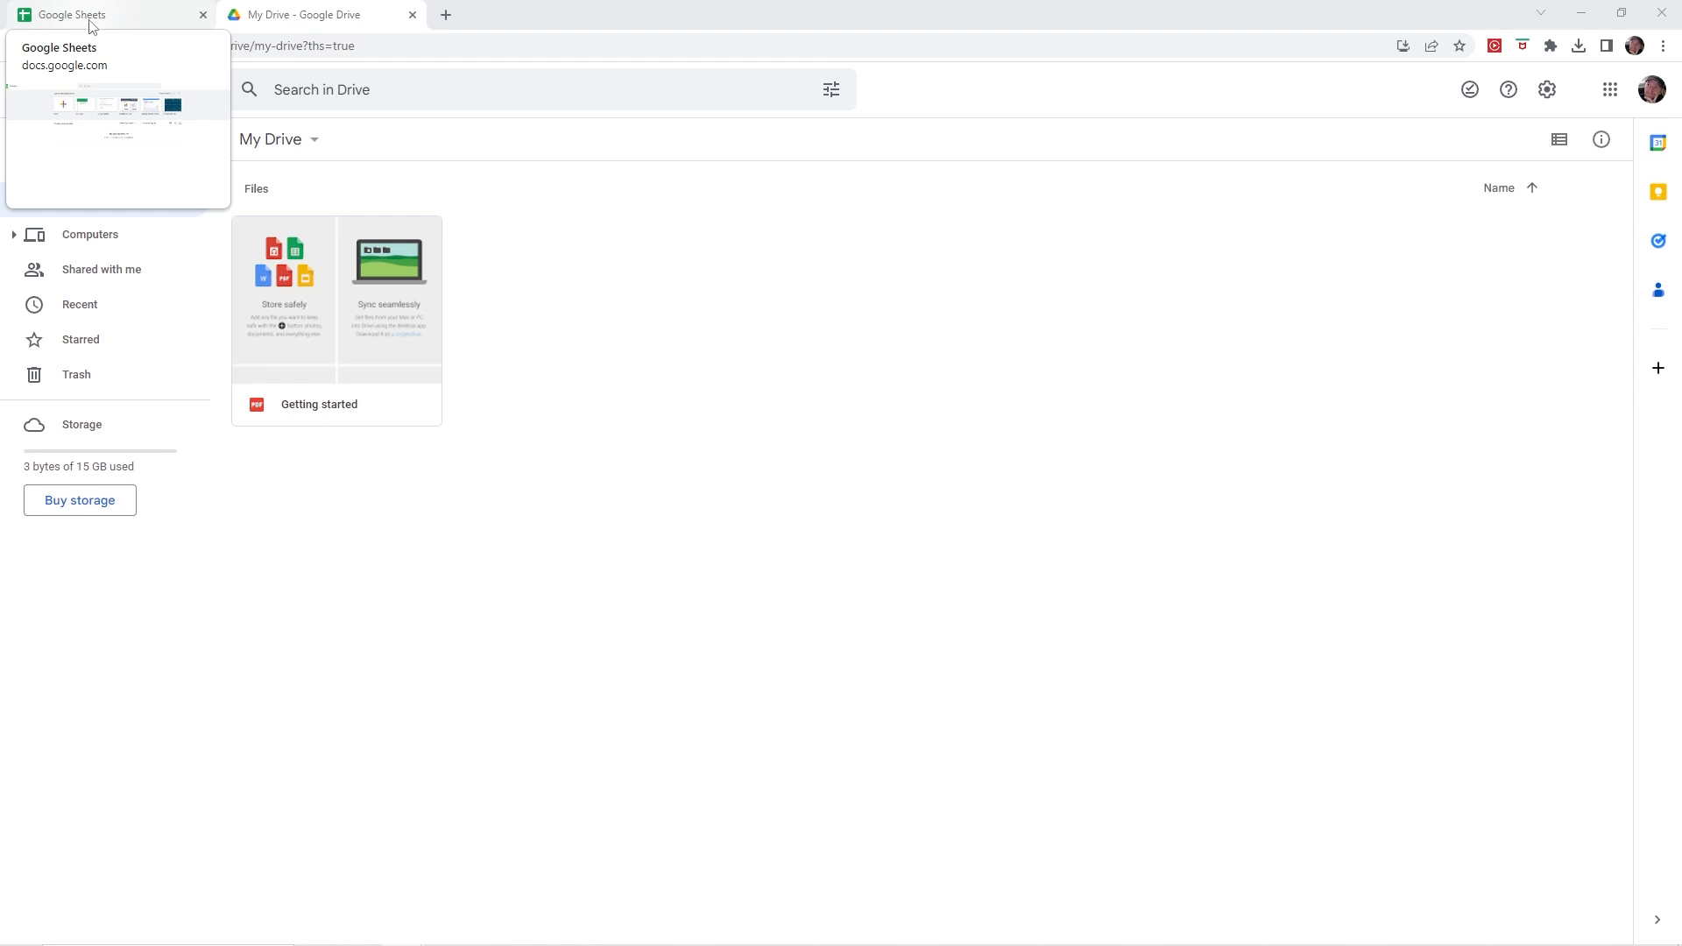
pyautogui.click(1609, 96)
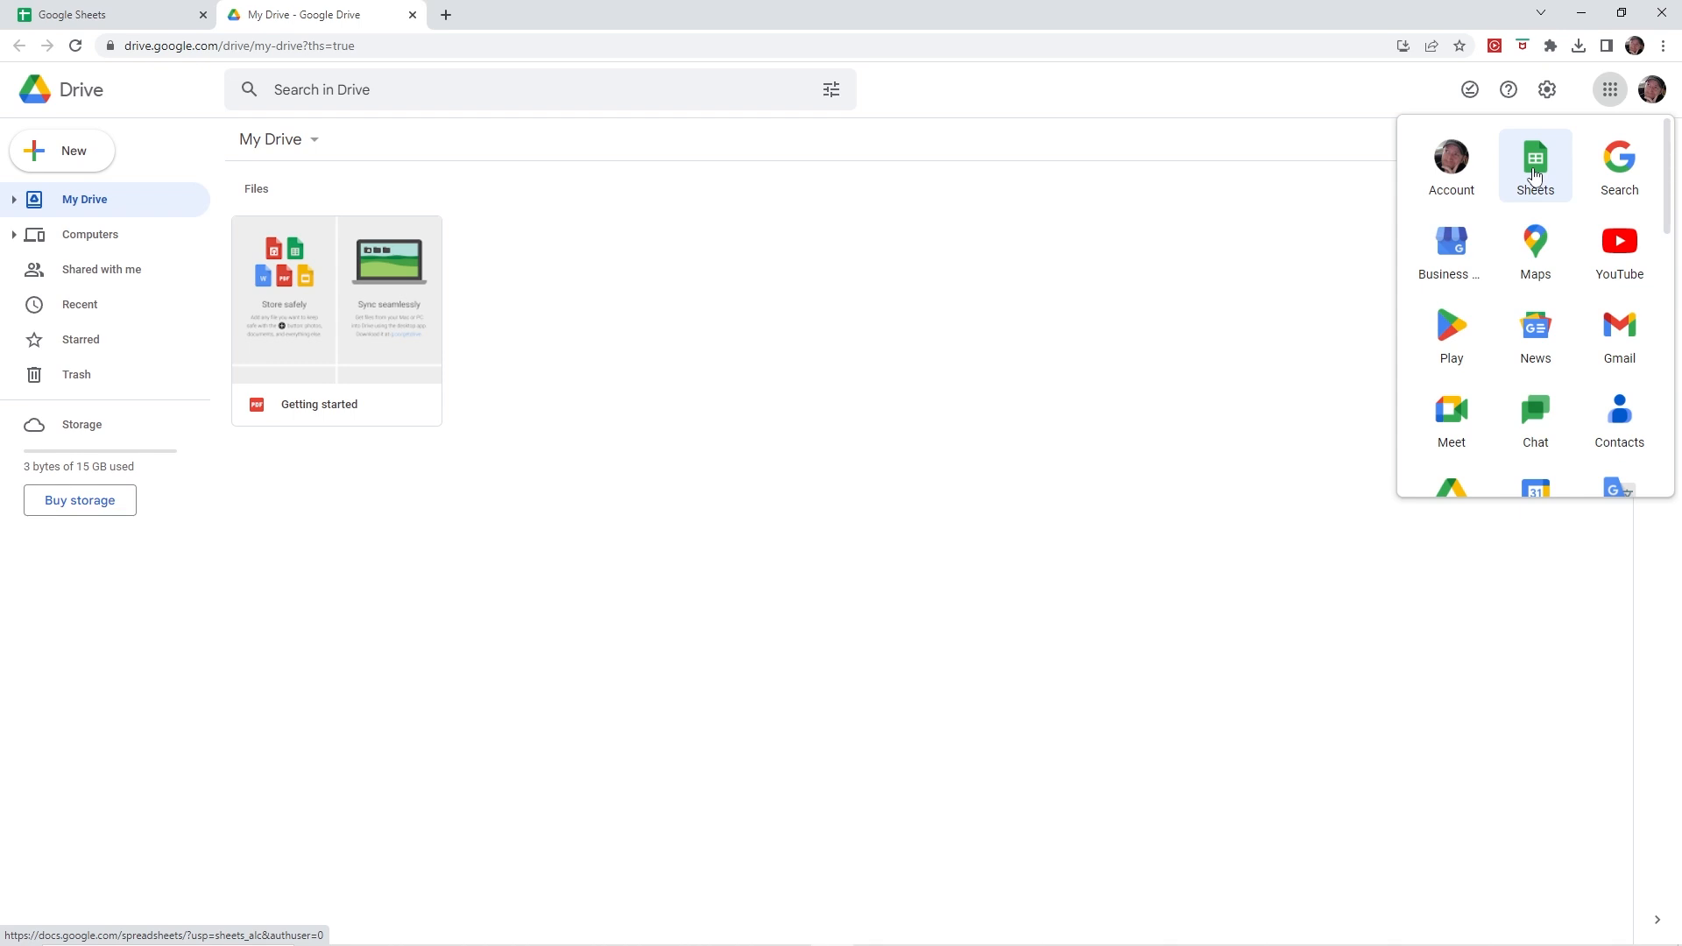
pyautogui.click(738, 325)
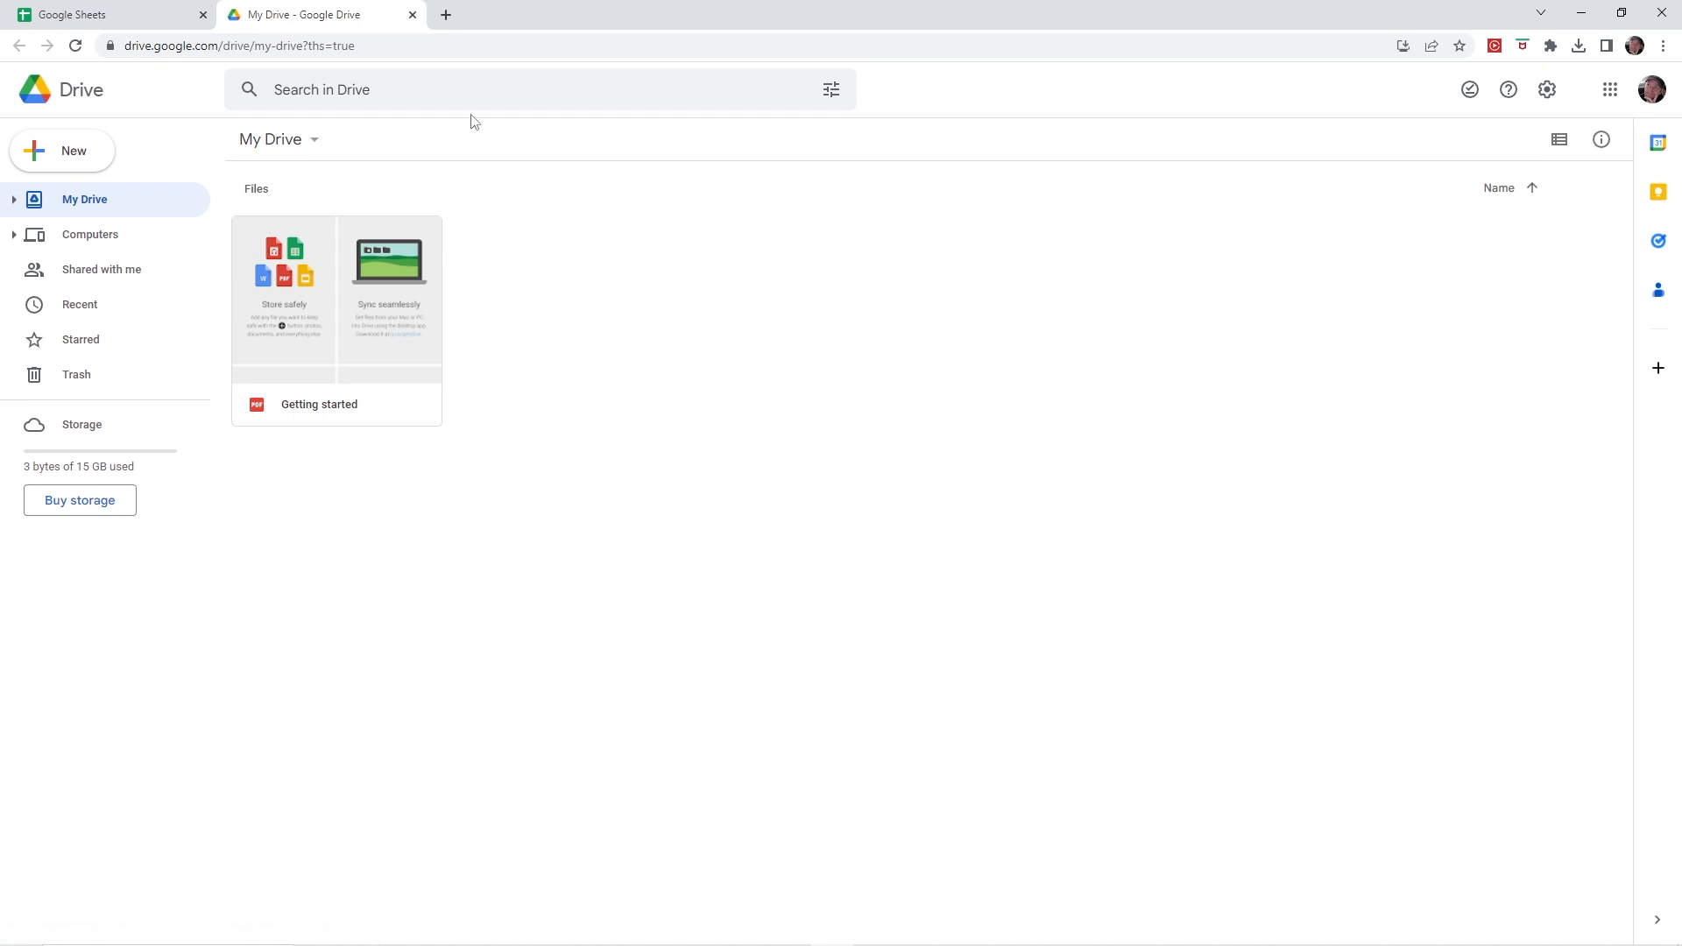
# Step: Close Google Drive and create a blank spreadsheet in Google Sheets
pyautogui.click(411, 15)
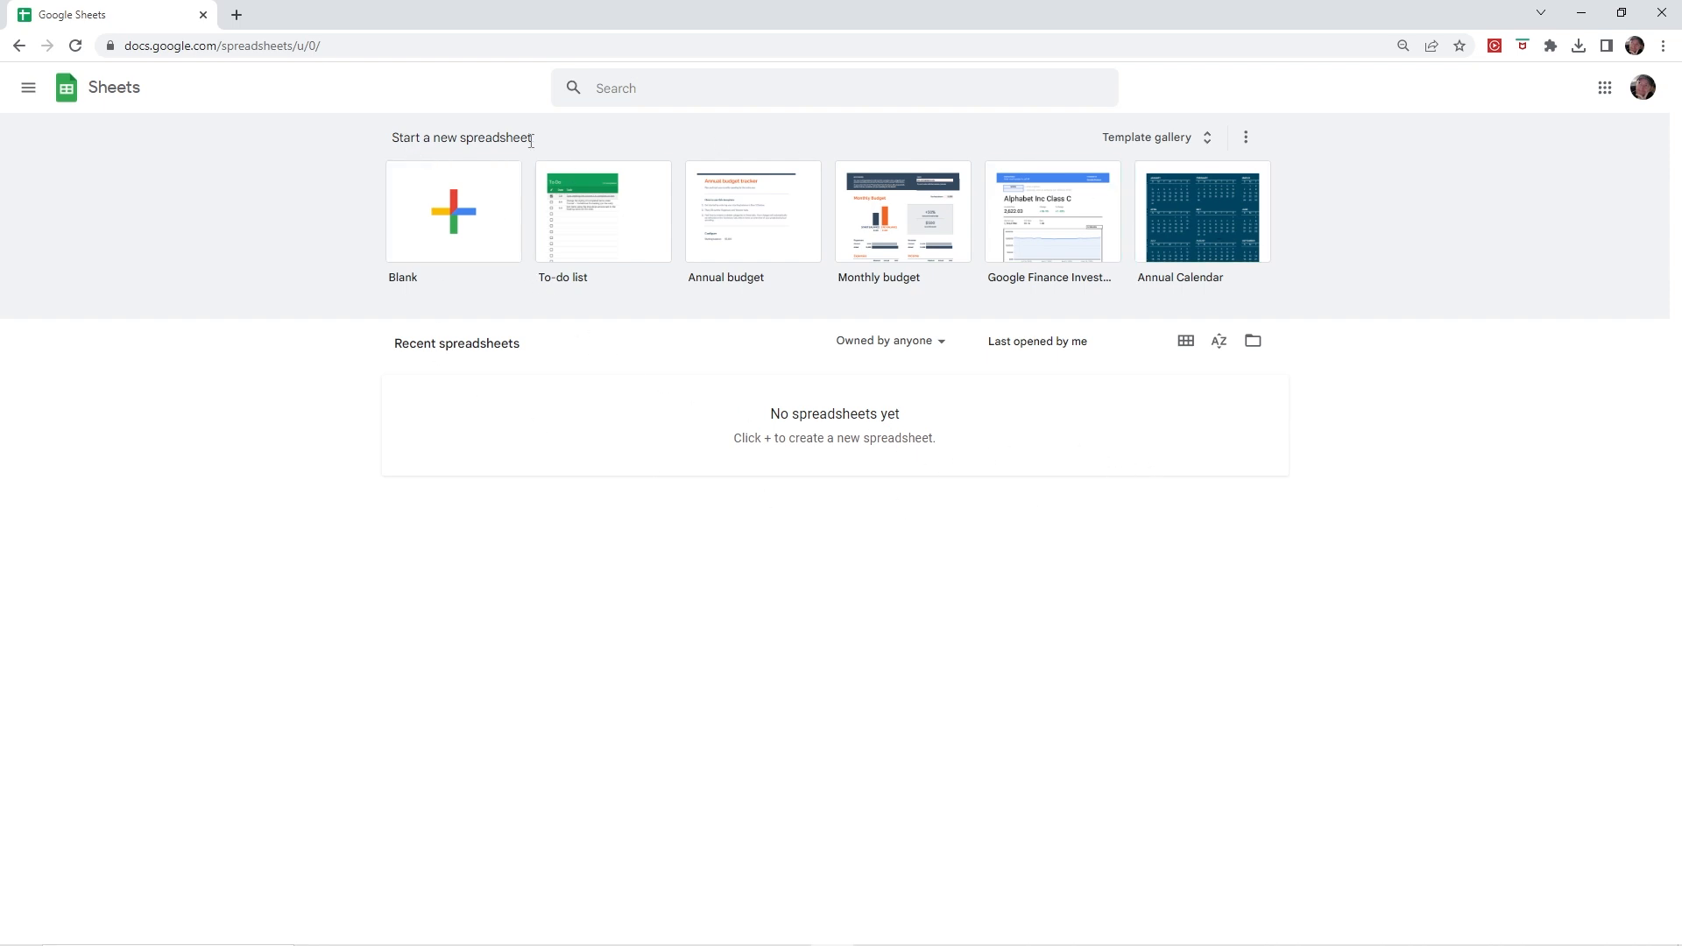
pyautogui.click(429, 225)
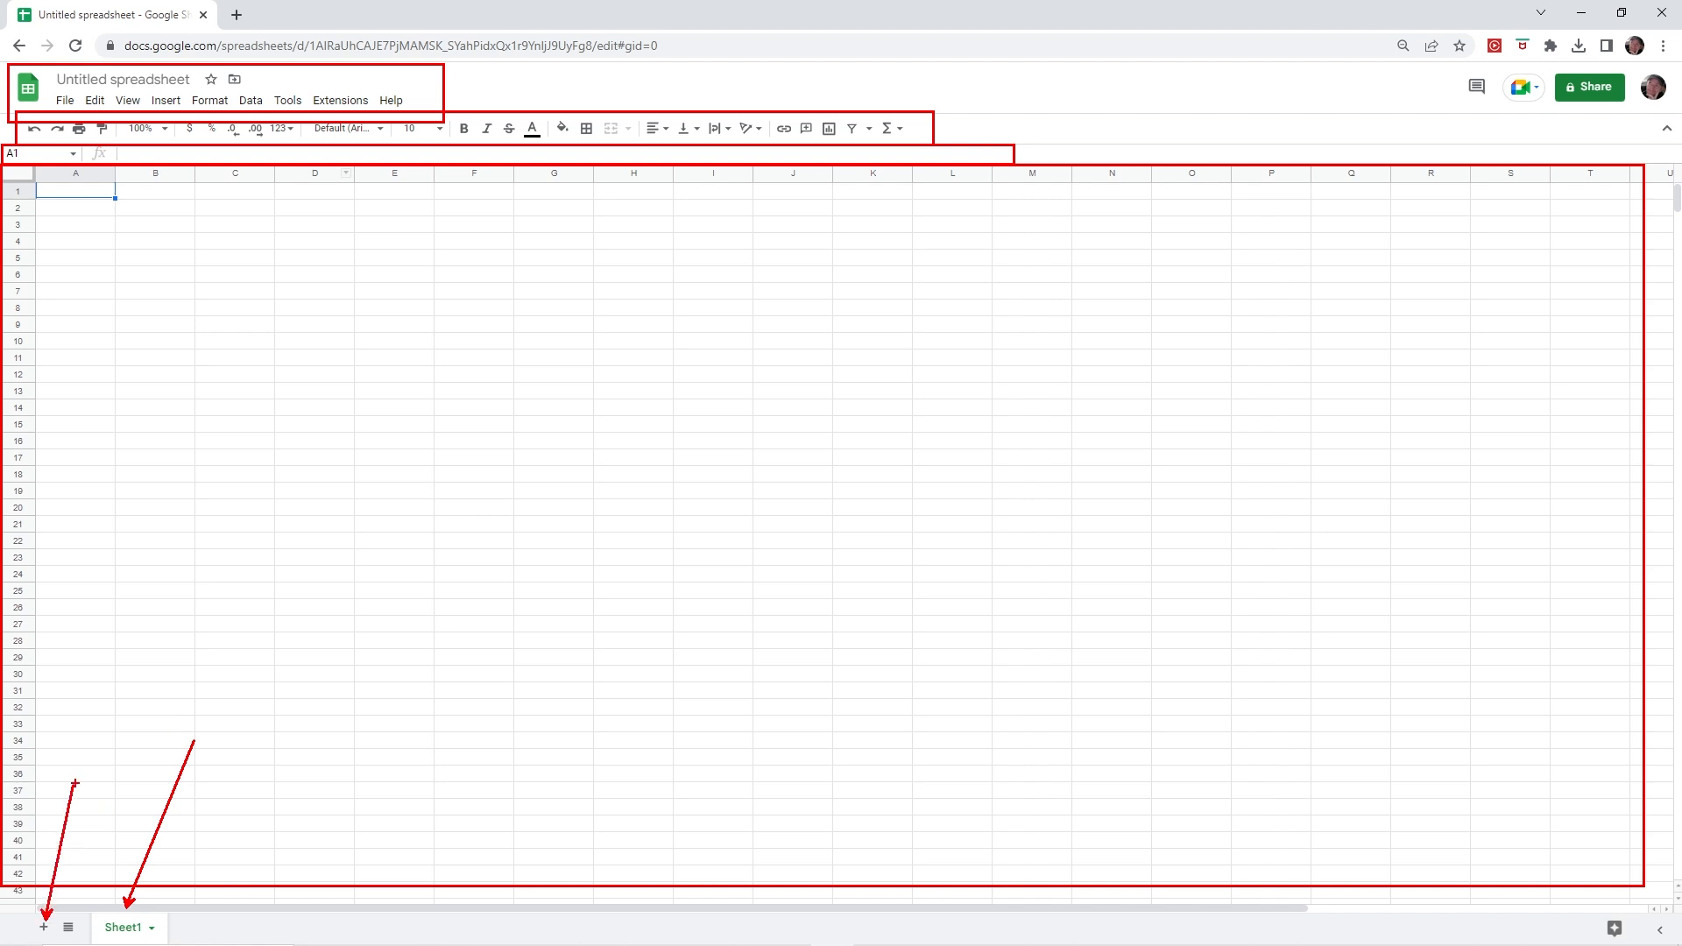
pyautogui.moveTo(73, 918); pyautogui.dragTo(140, 701)
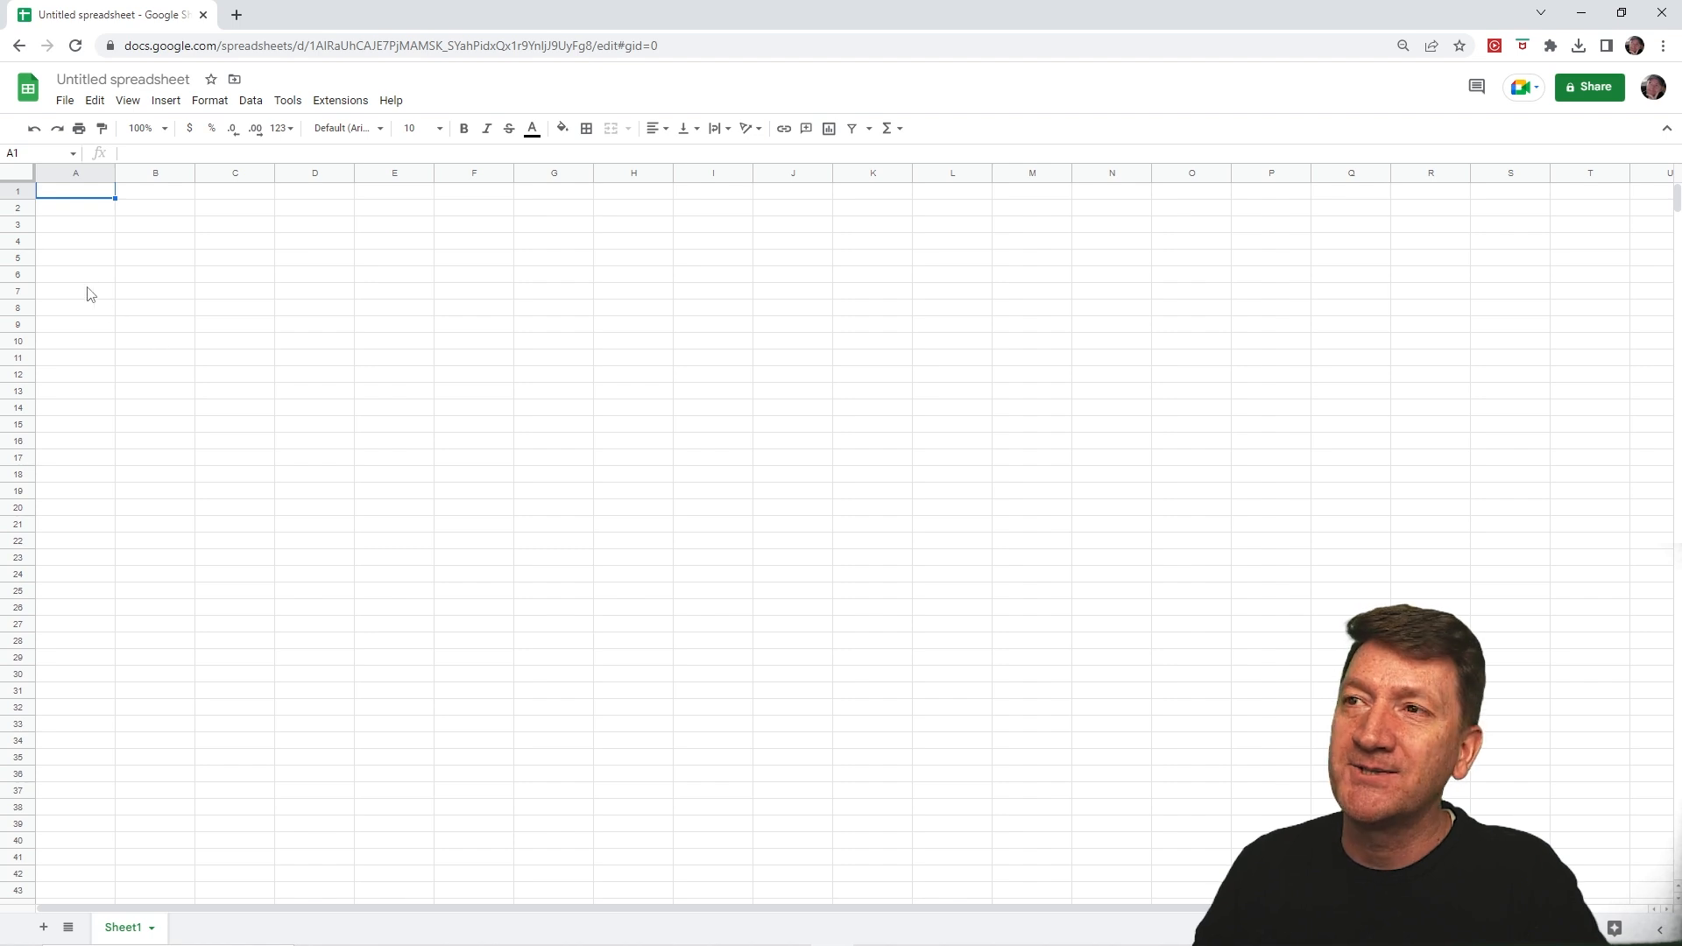
# Step: Enter the heading "Bills" in cell A4 of the blank sheet
pyautogui.click(56, 243)
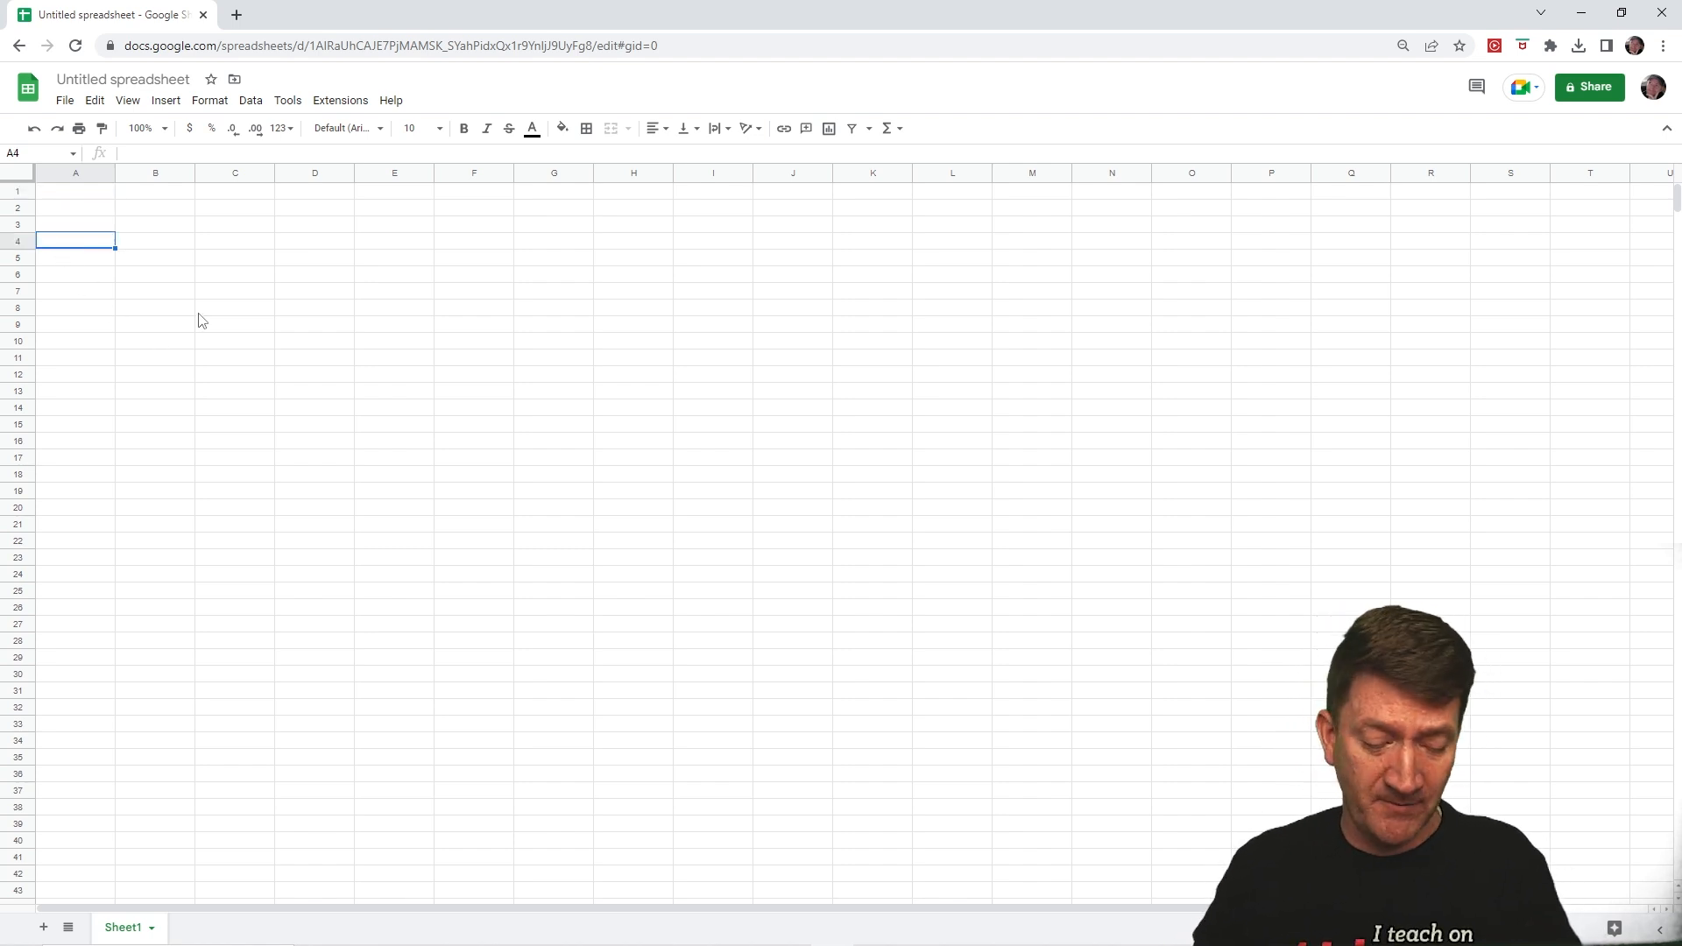
pyautogui.write('Bills')
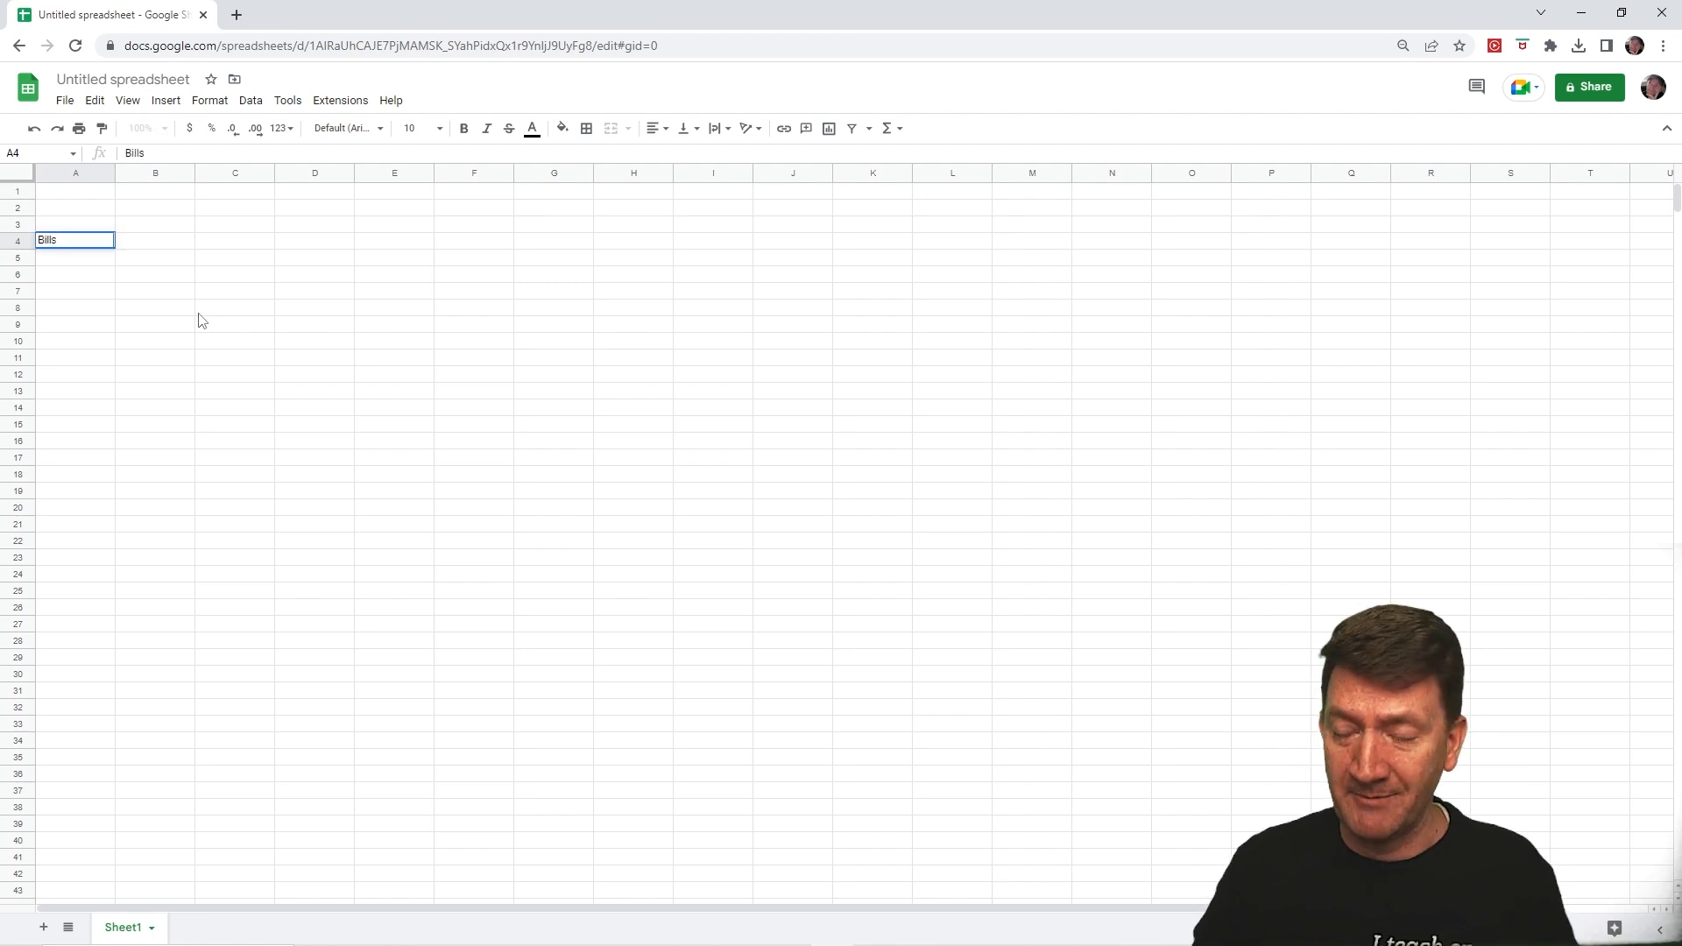
pyautogui.press('Return')
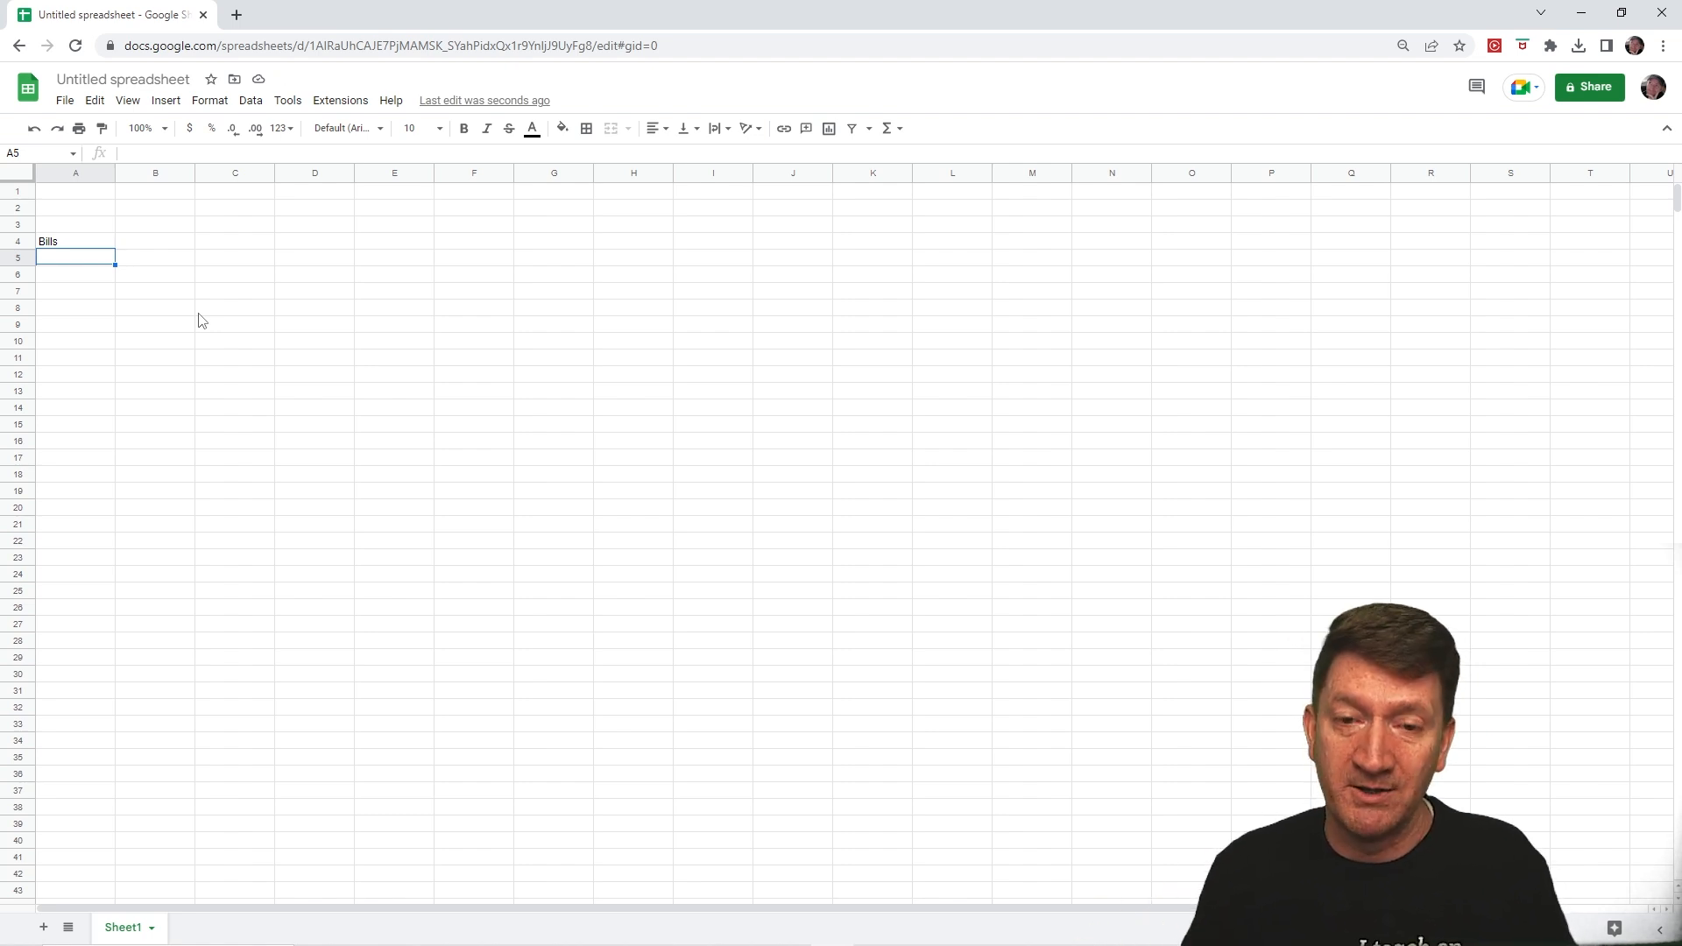
# Step: List Rent, Gas, Insurance, Food and Candy below the Bills heading in cells A5 to A9
pyautogui.write('Rent')
pyautogui.press('Return')
pyautogui.write('Gas')
pyautogui.press('Return')
pyautogui.write('Insurance')
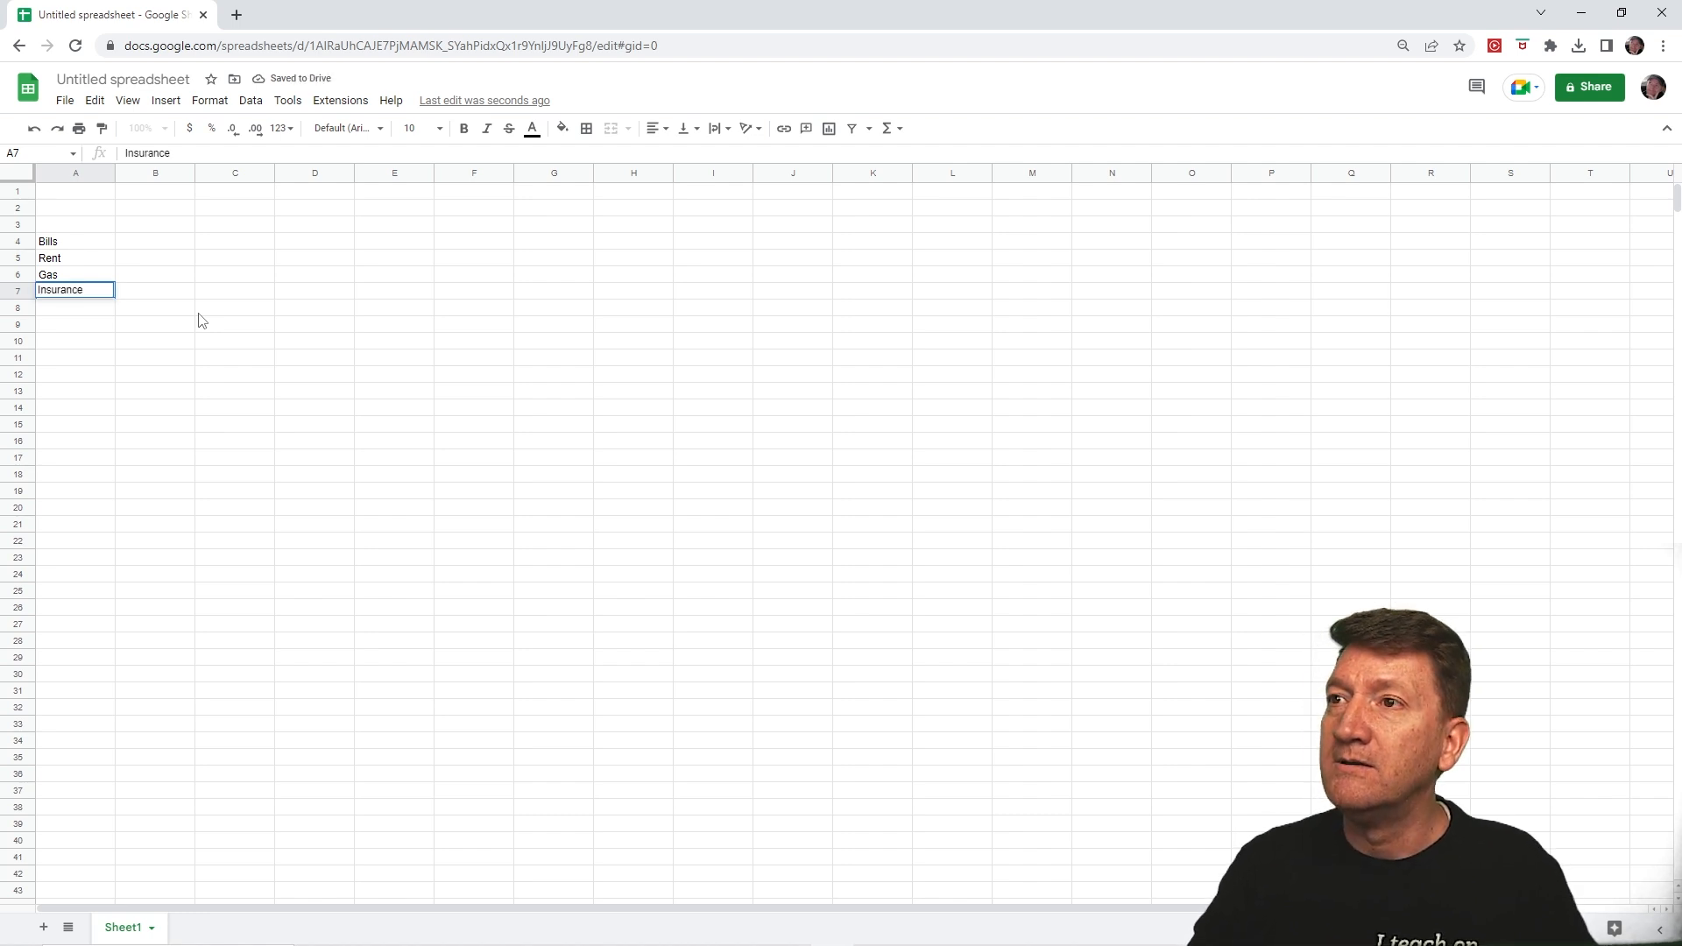
pyautogui.press('Return')
pyautogui.write('Food')
pyautogui.press('Return')
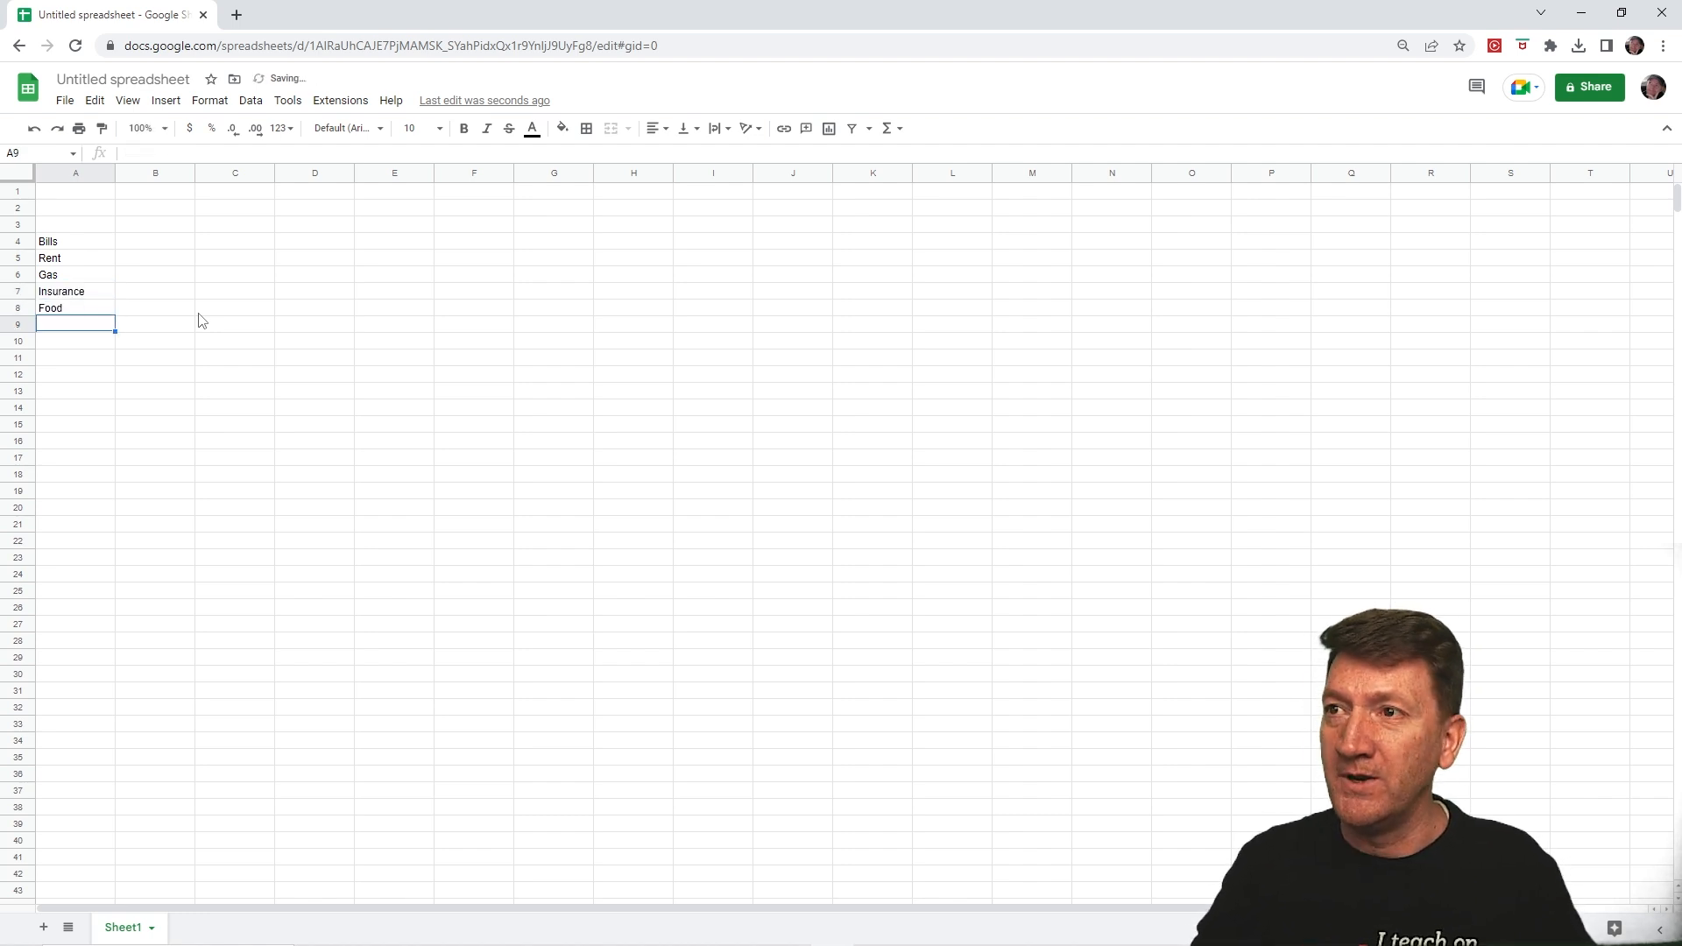
pyautogui.write('Ca')
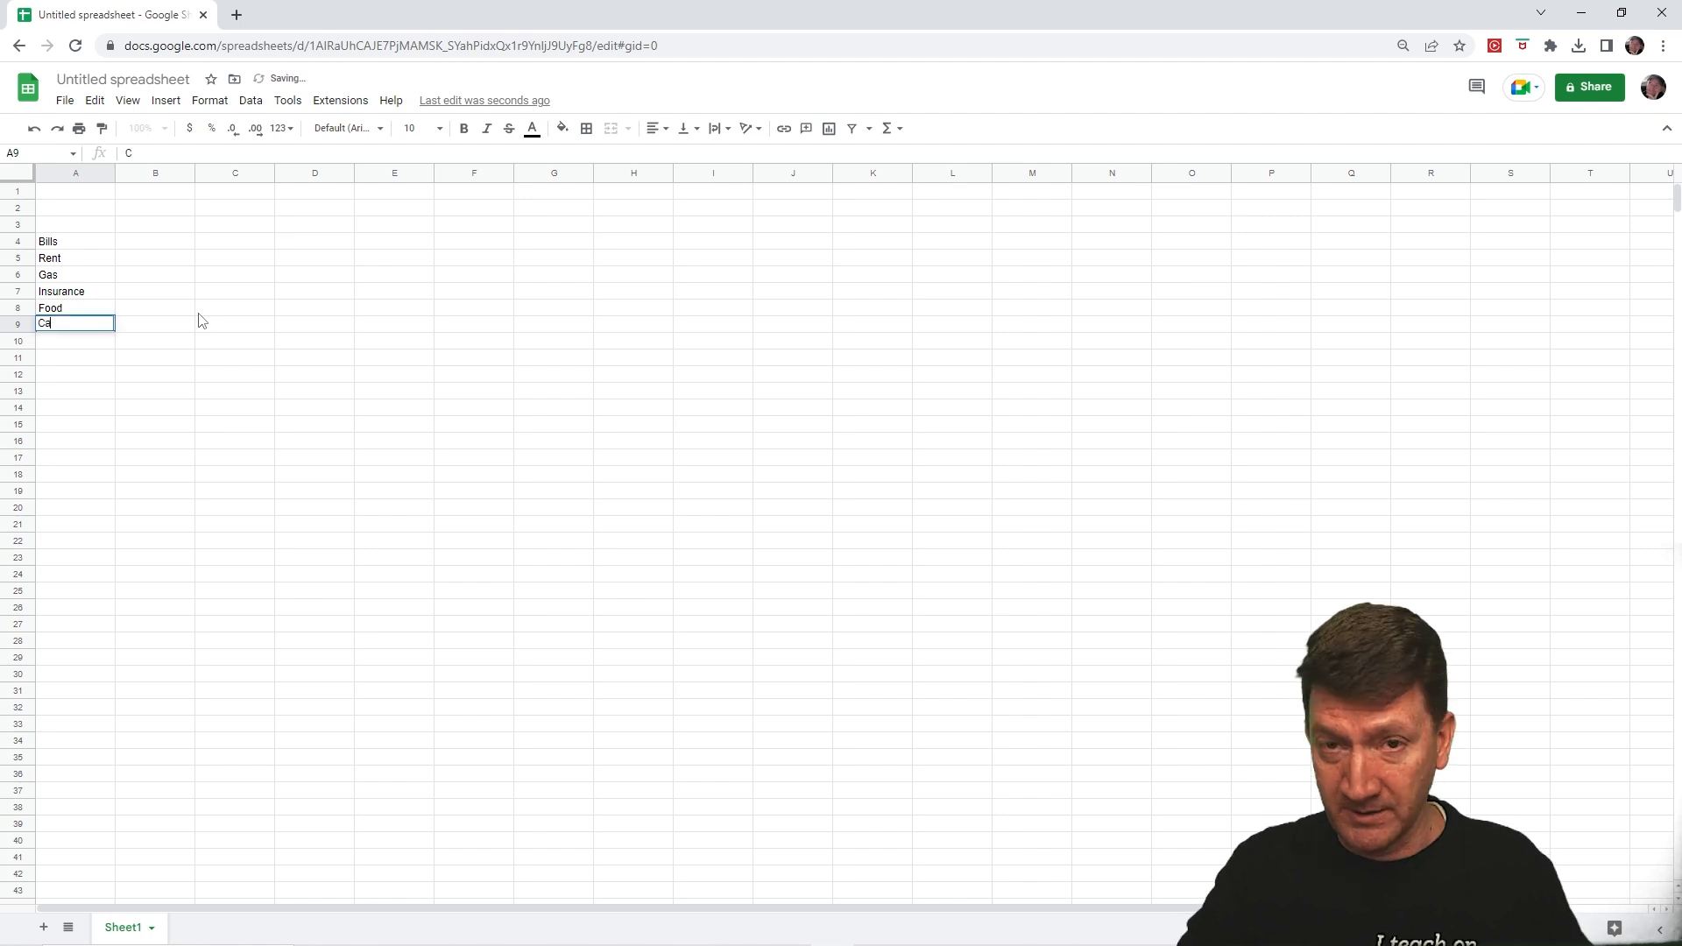
pyautogui.write('ndy')
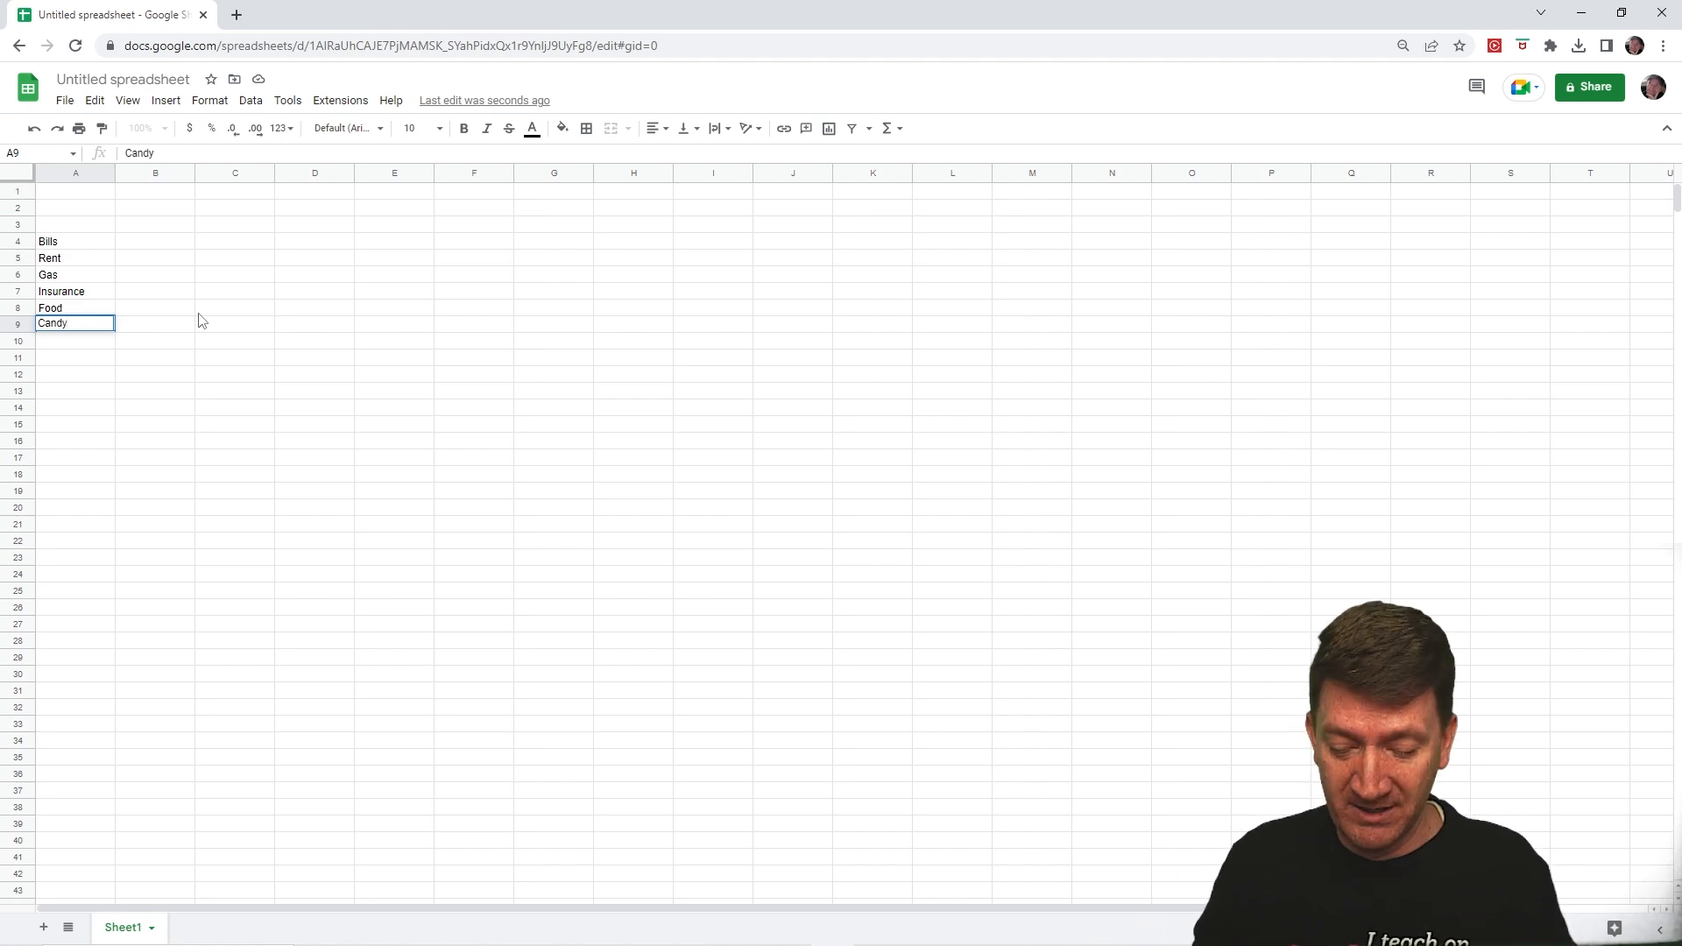
pyautogui.press('Return')
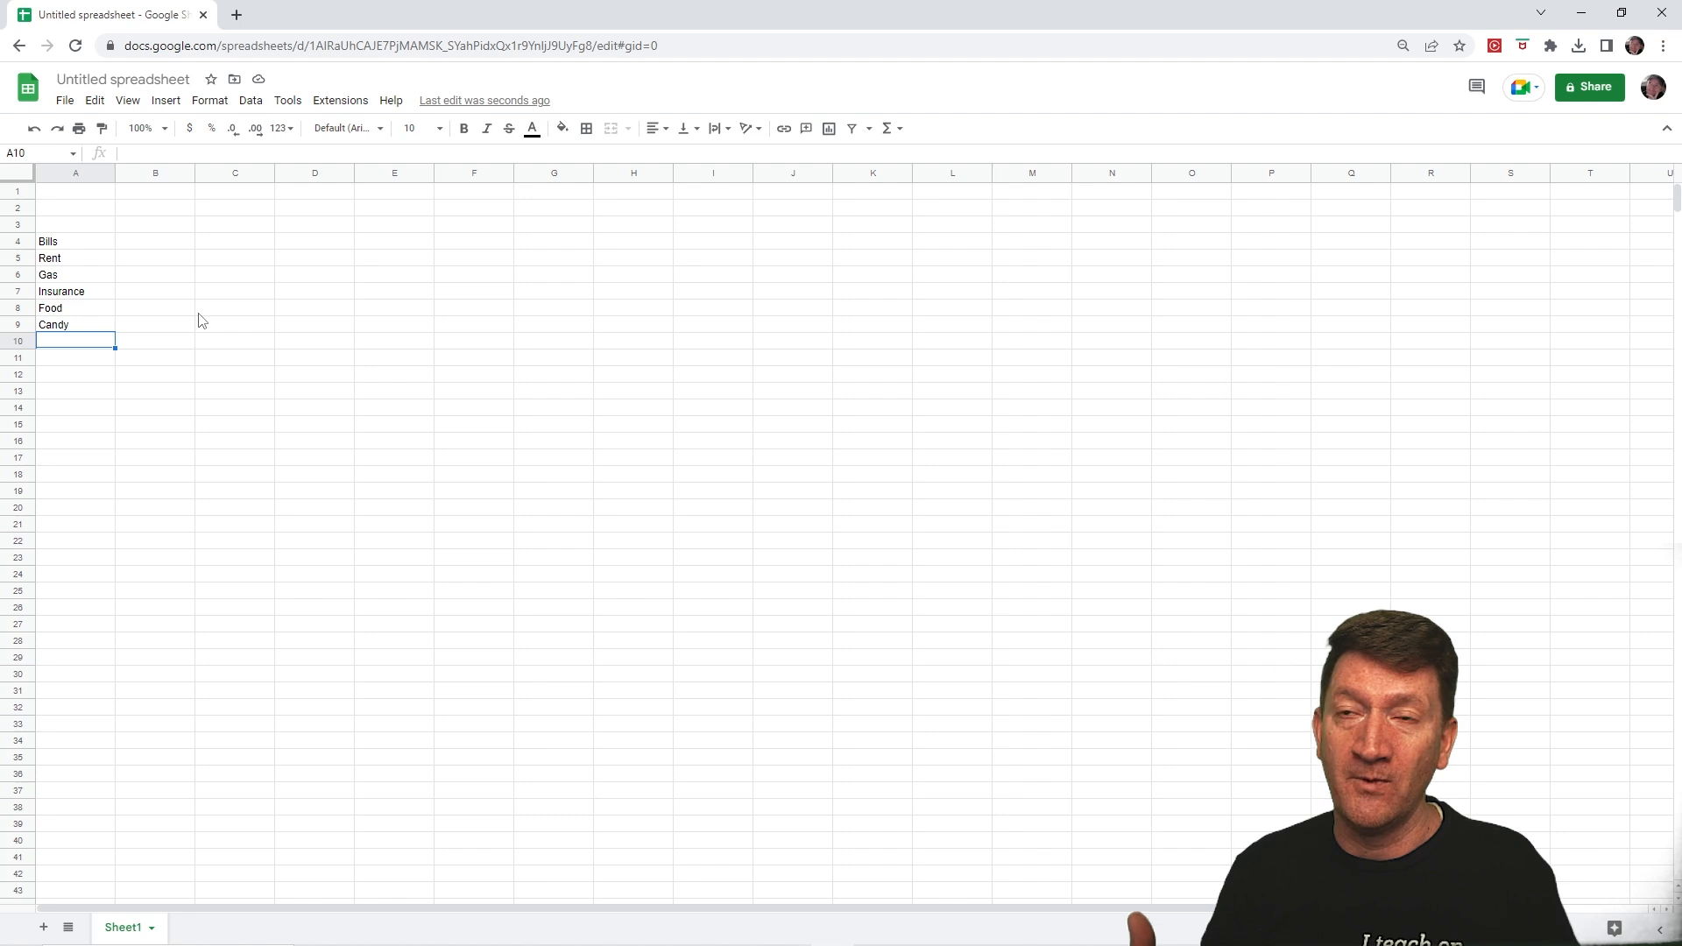
# Step: Enter Total below the bills in A10, and the month headings March 2023 and April 2023 in B4 and C4
pyautogui.write('Total')
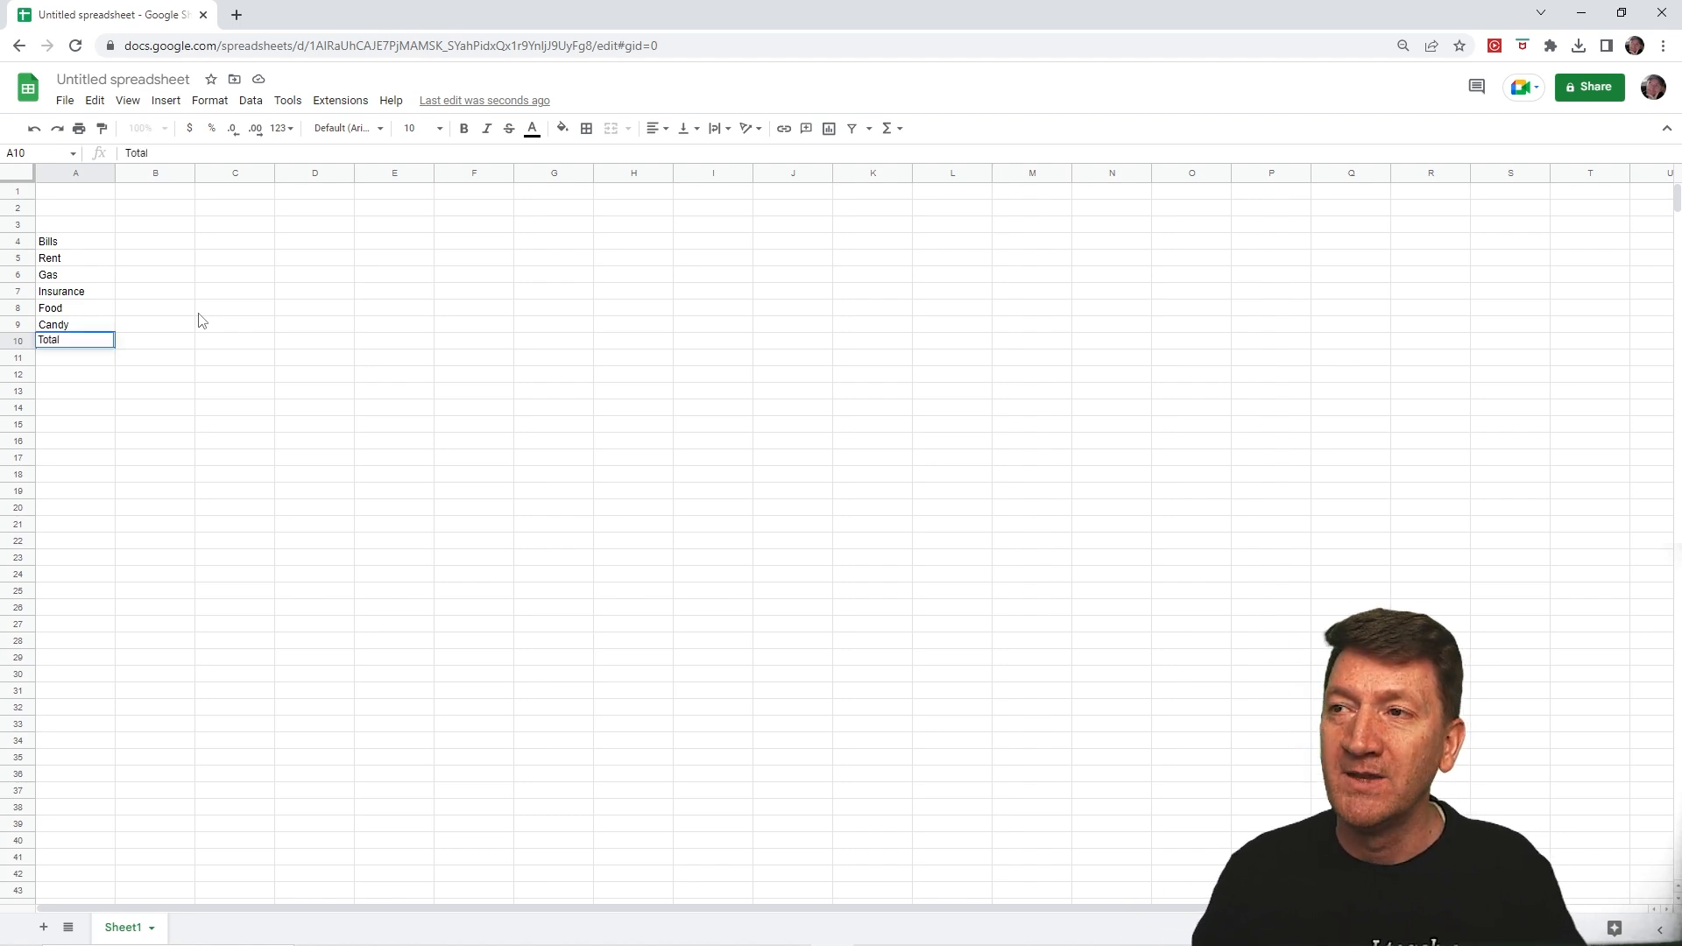
pyautogui.press('Return')
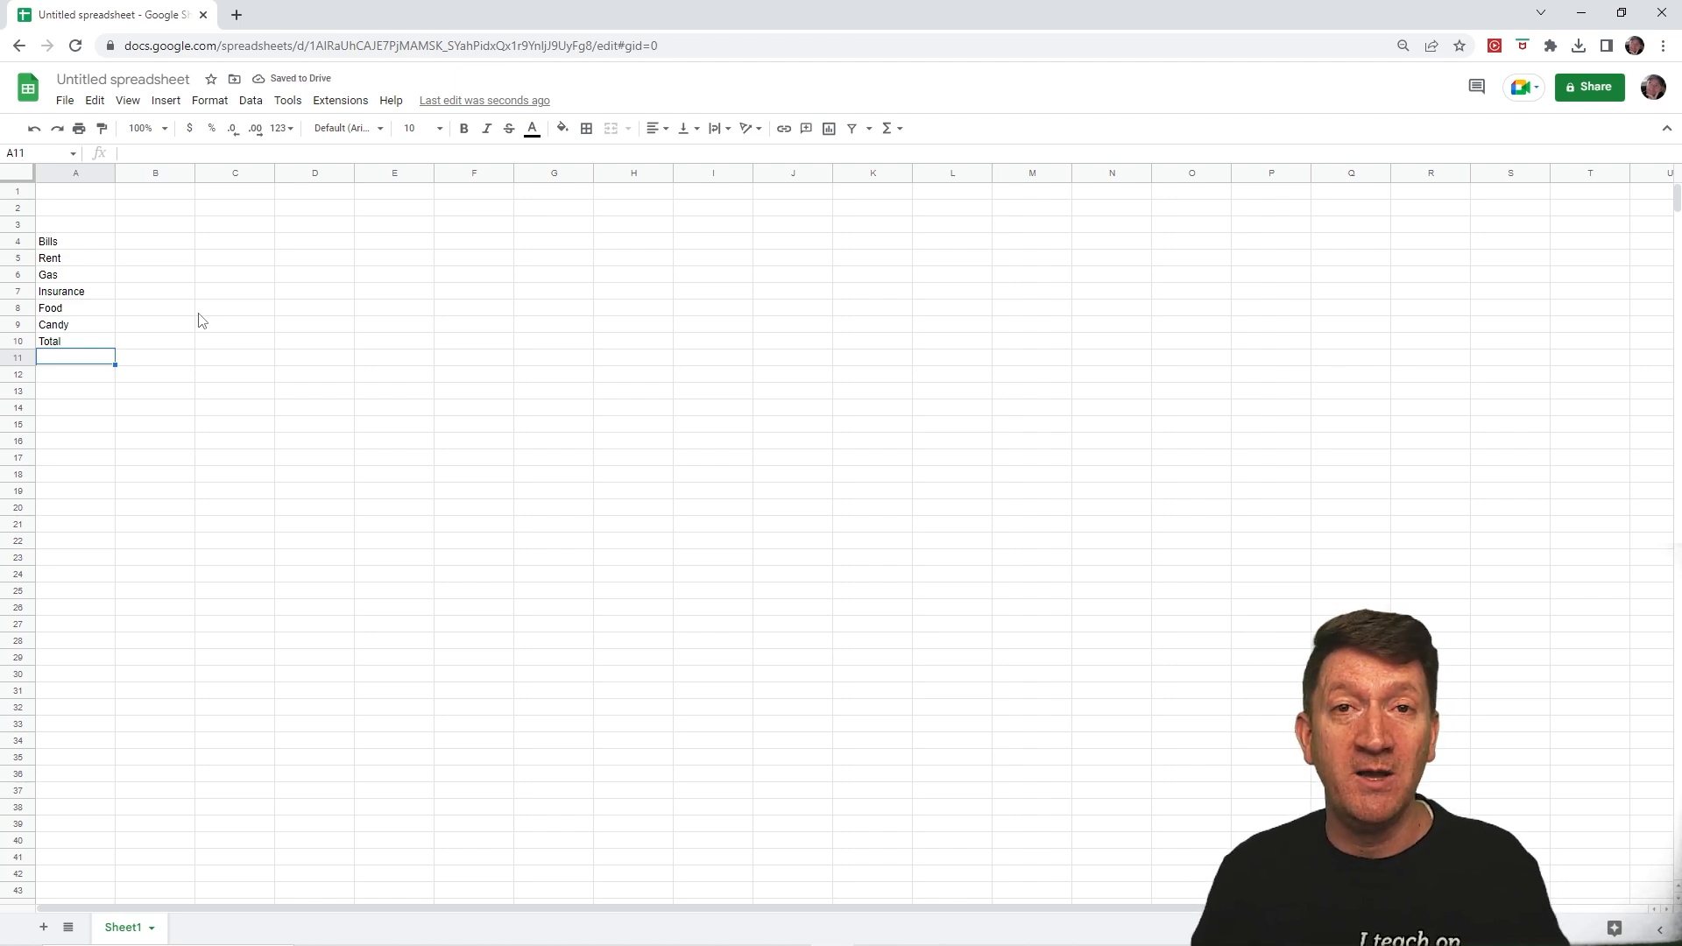
pyautogui.click(154, 244)
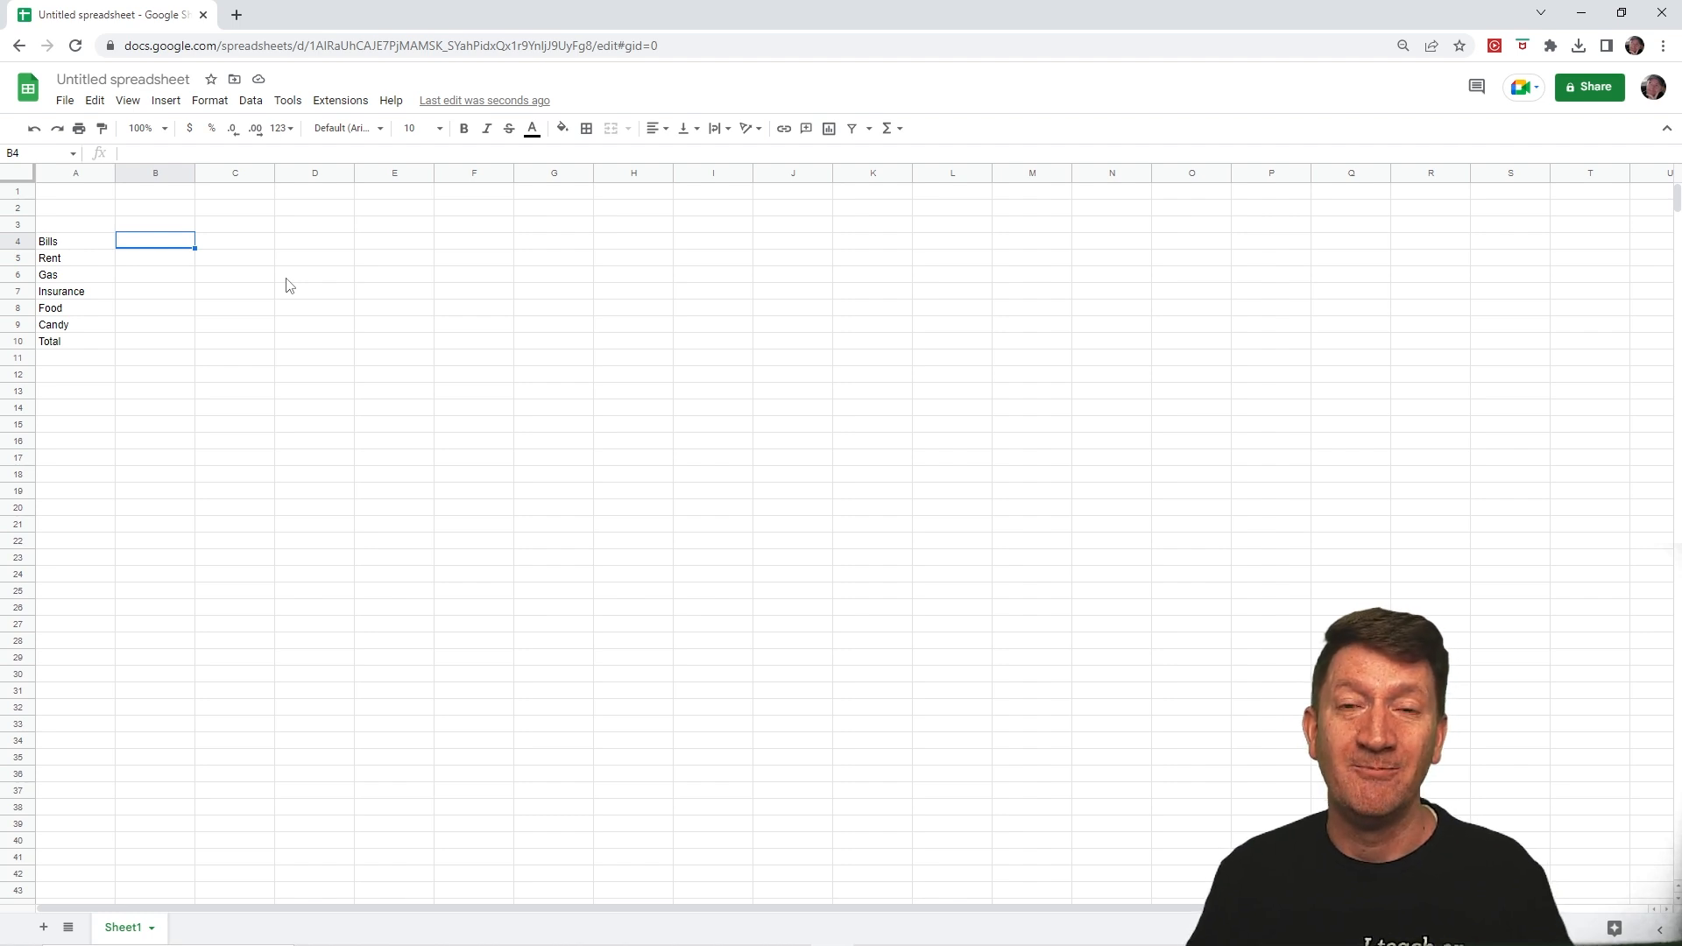
pyautogui.write('Ma')
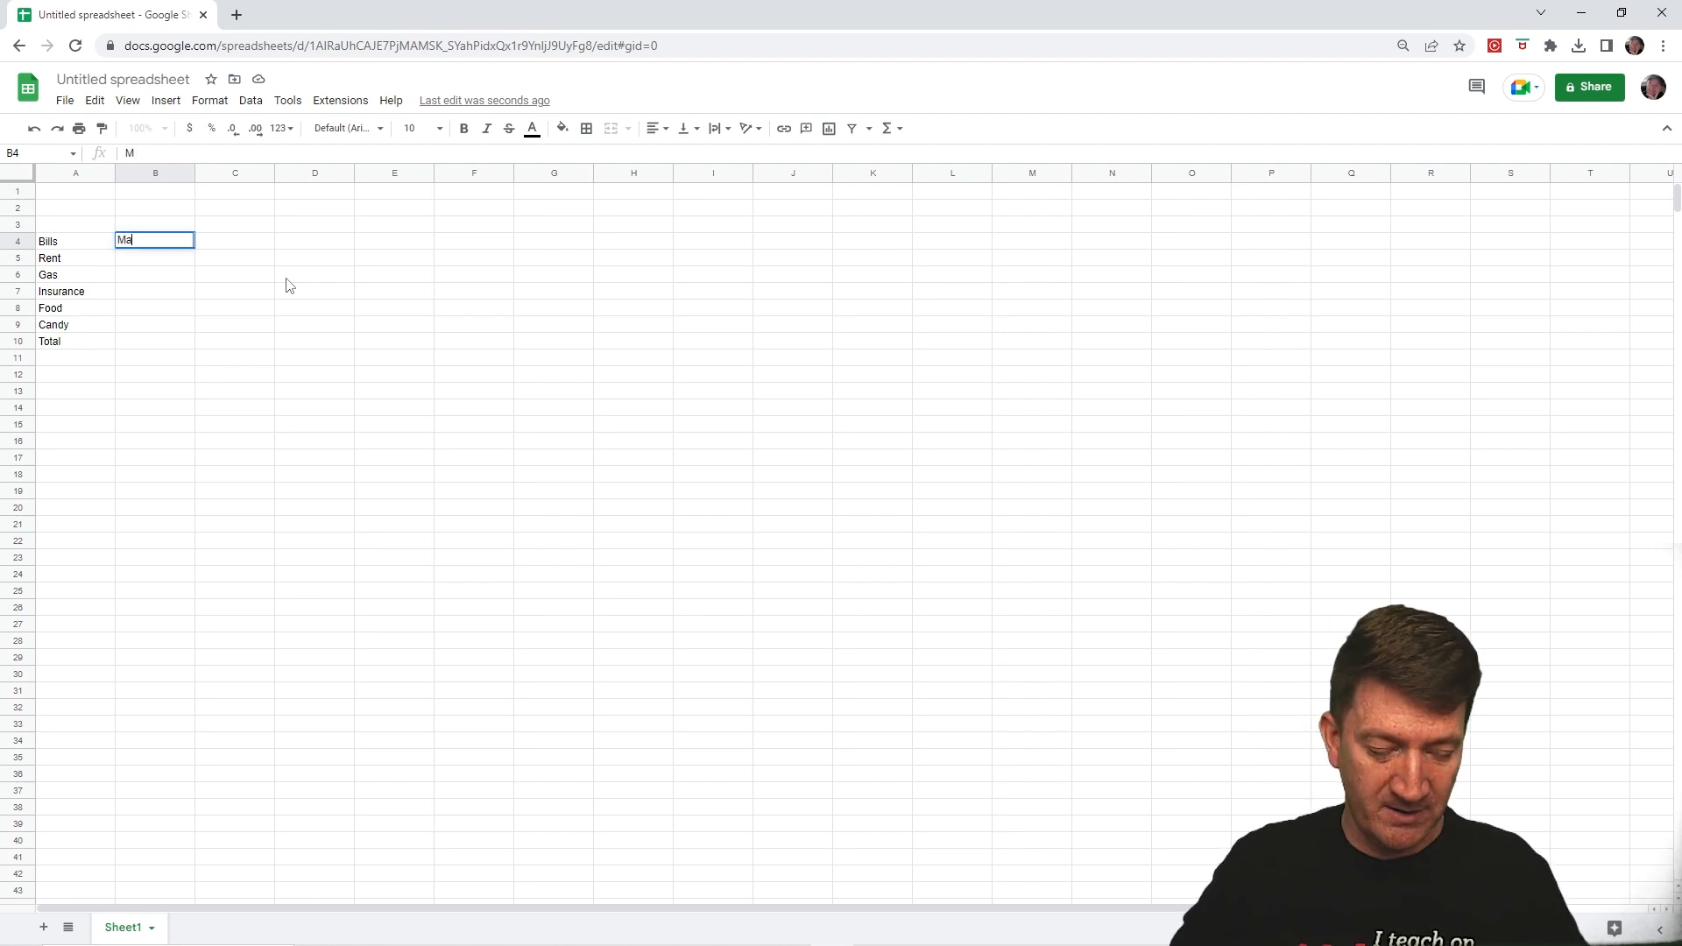
pyautogui.write('rch 2023')
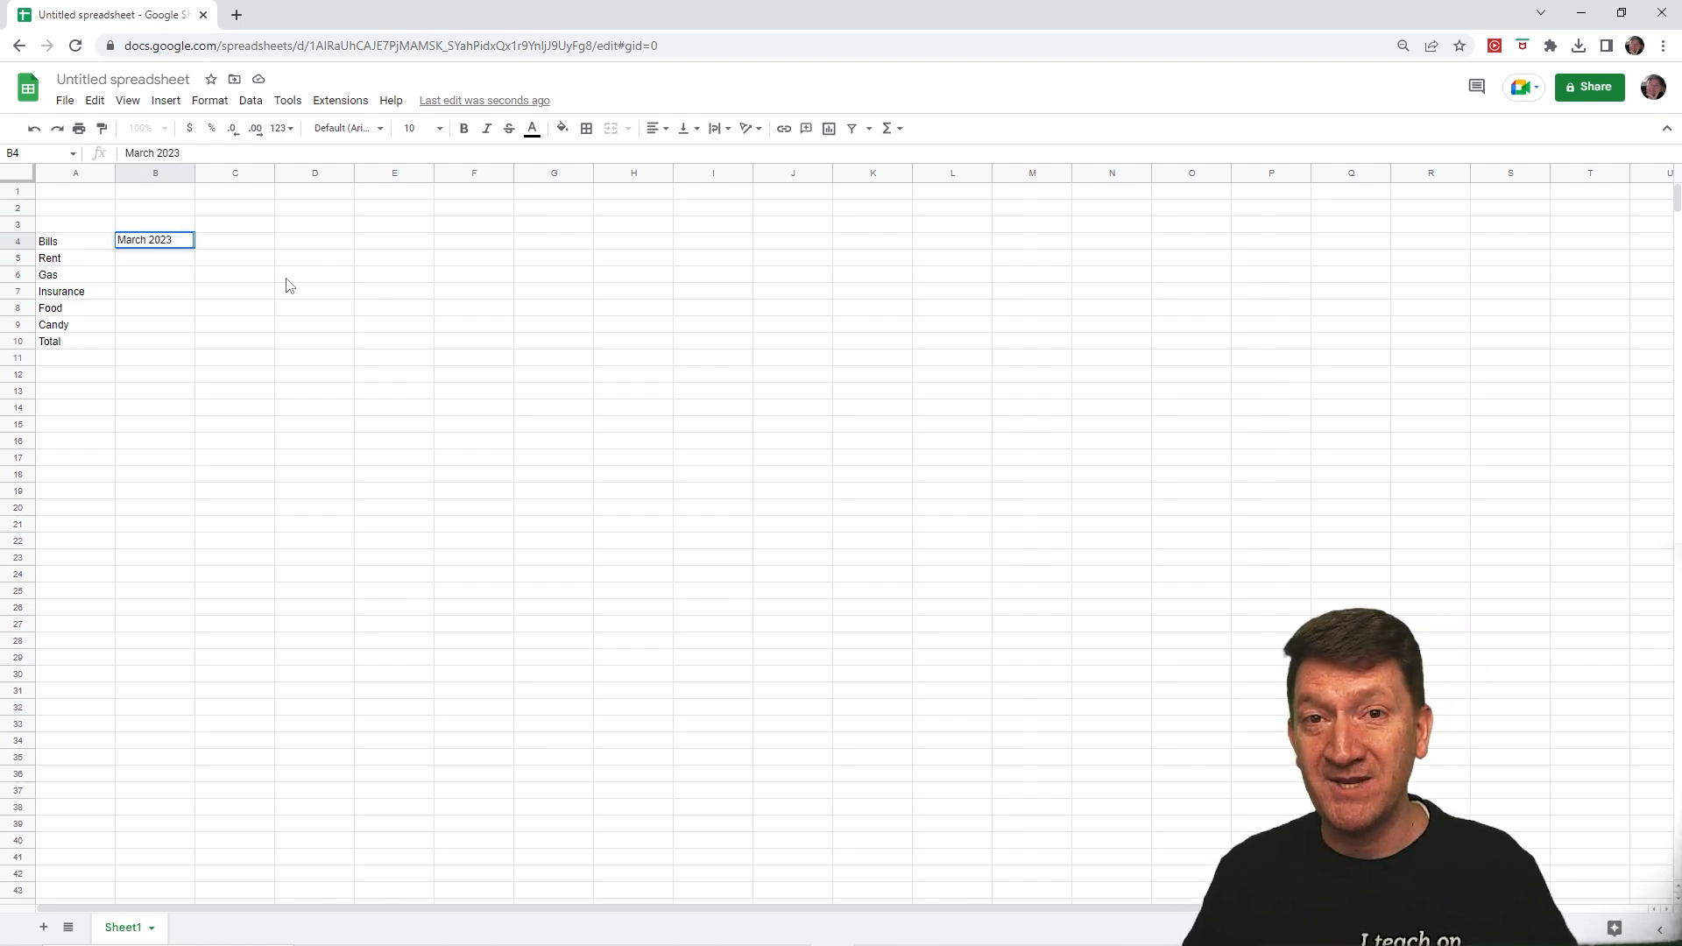
pyautogui.press('Tab')
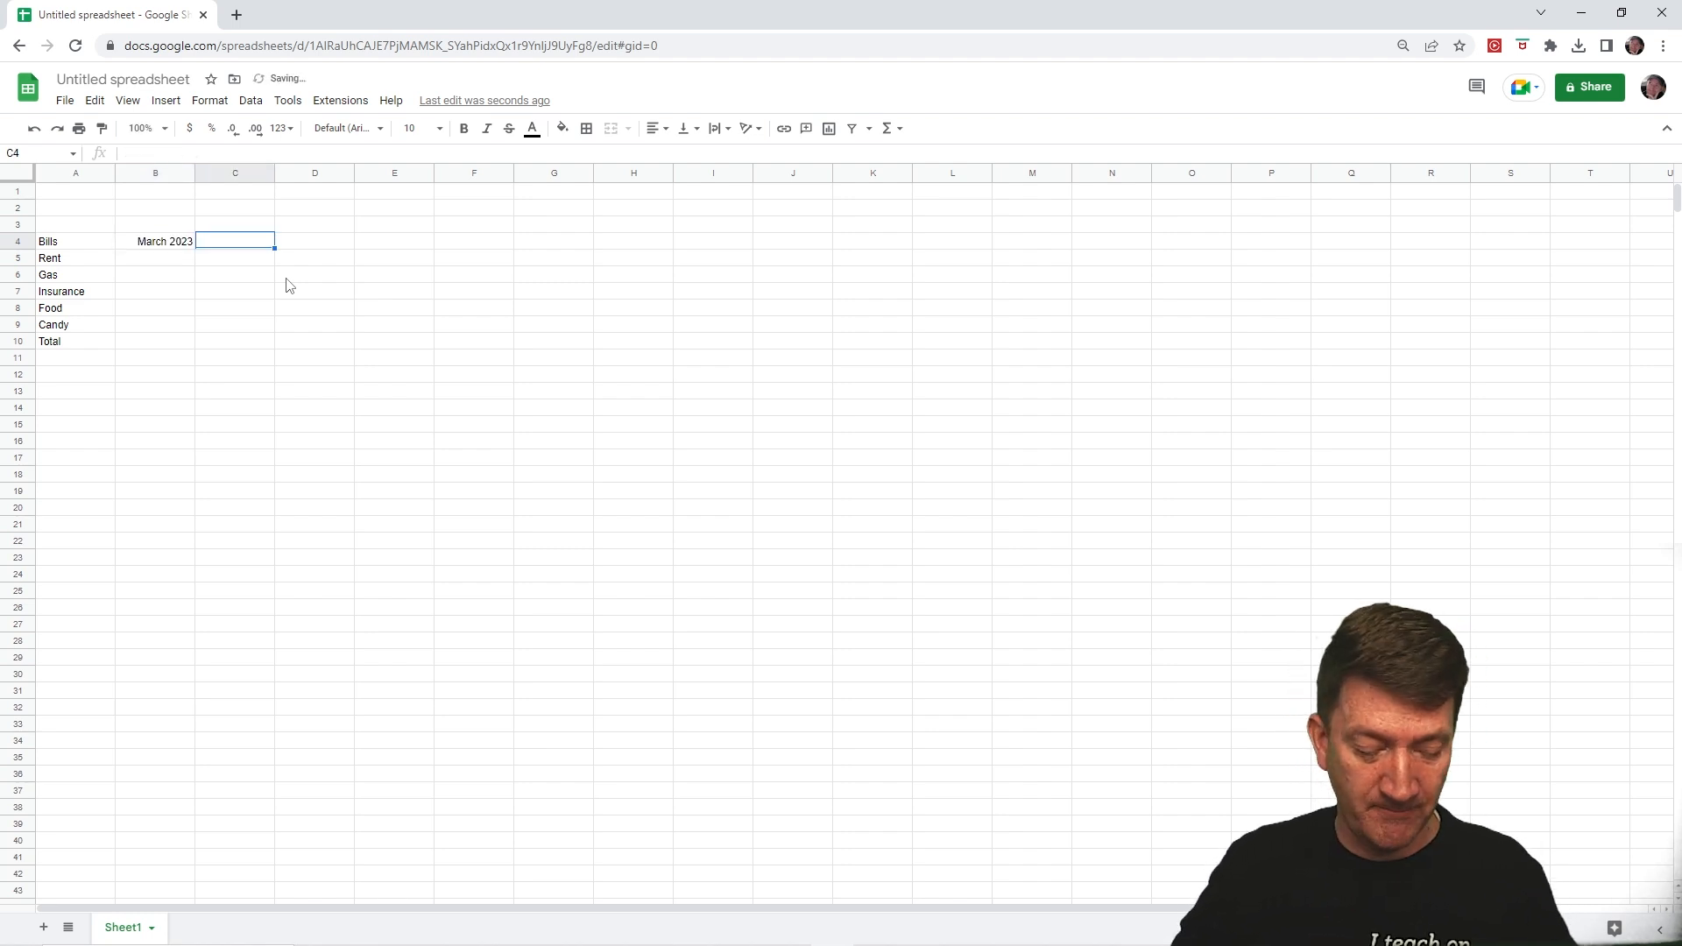
pyautogui.write('April 2023')
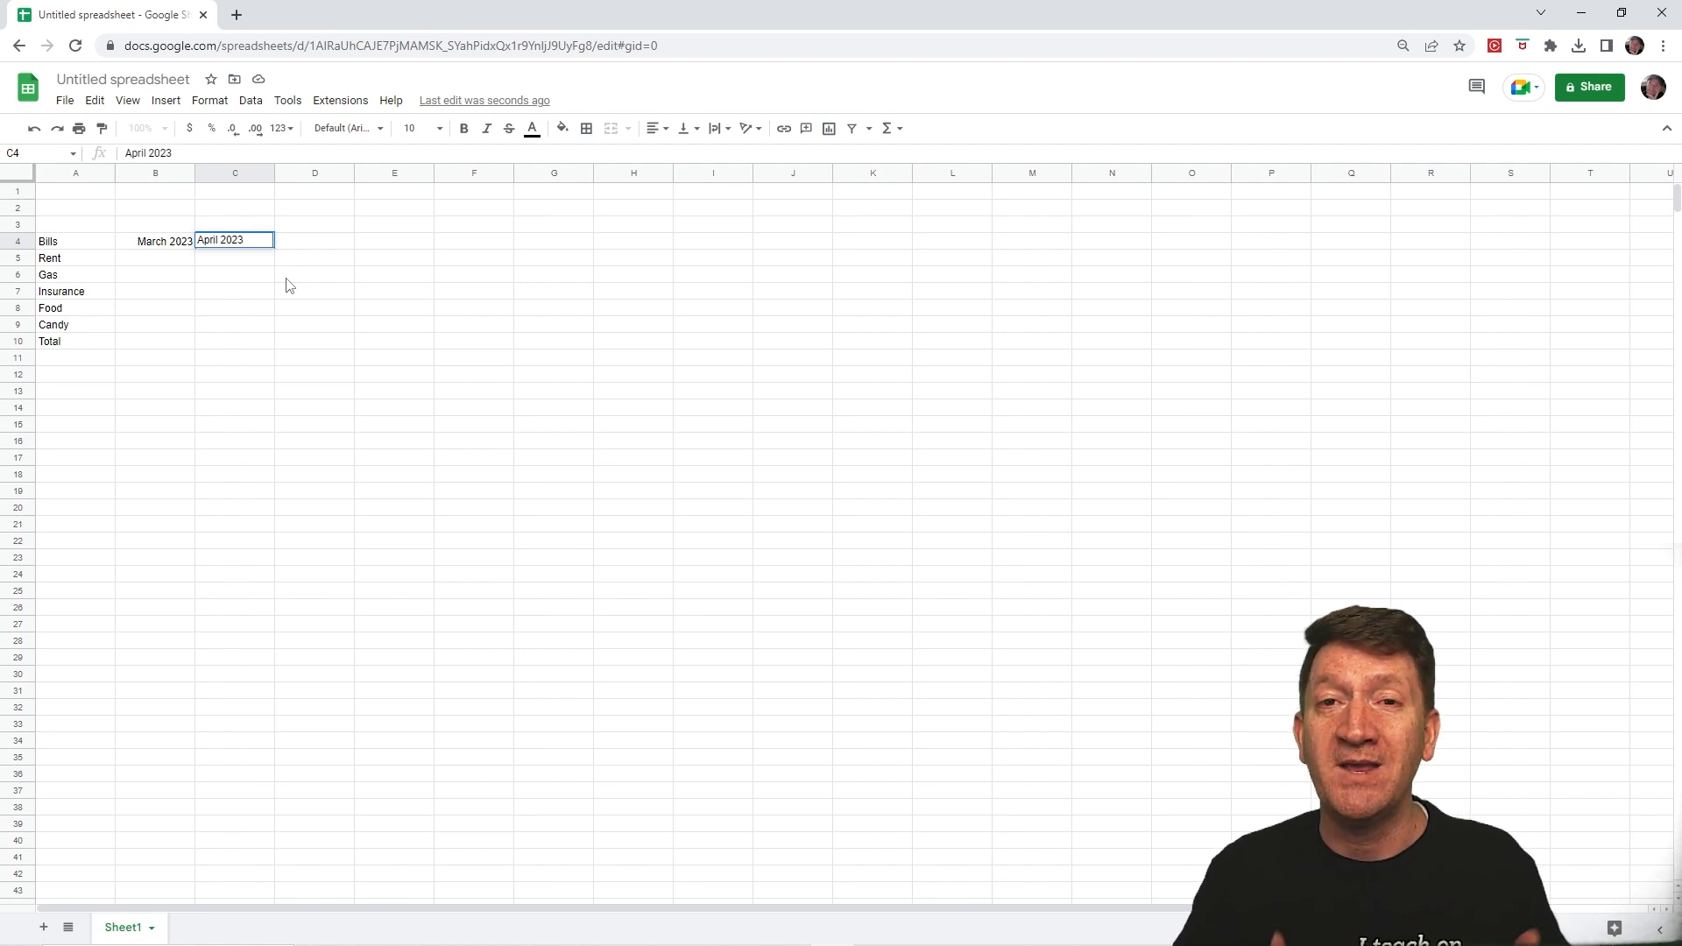
pyautogui.click(153, 238)
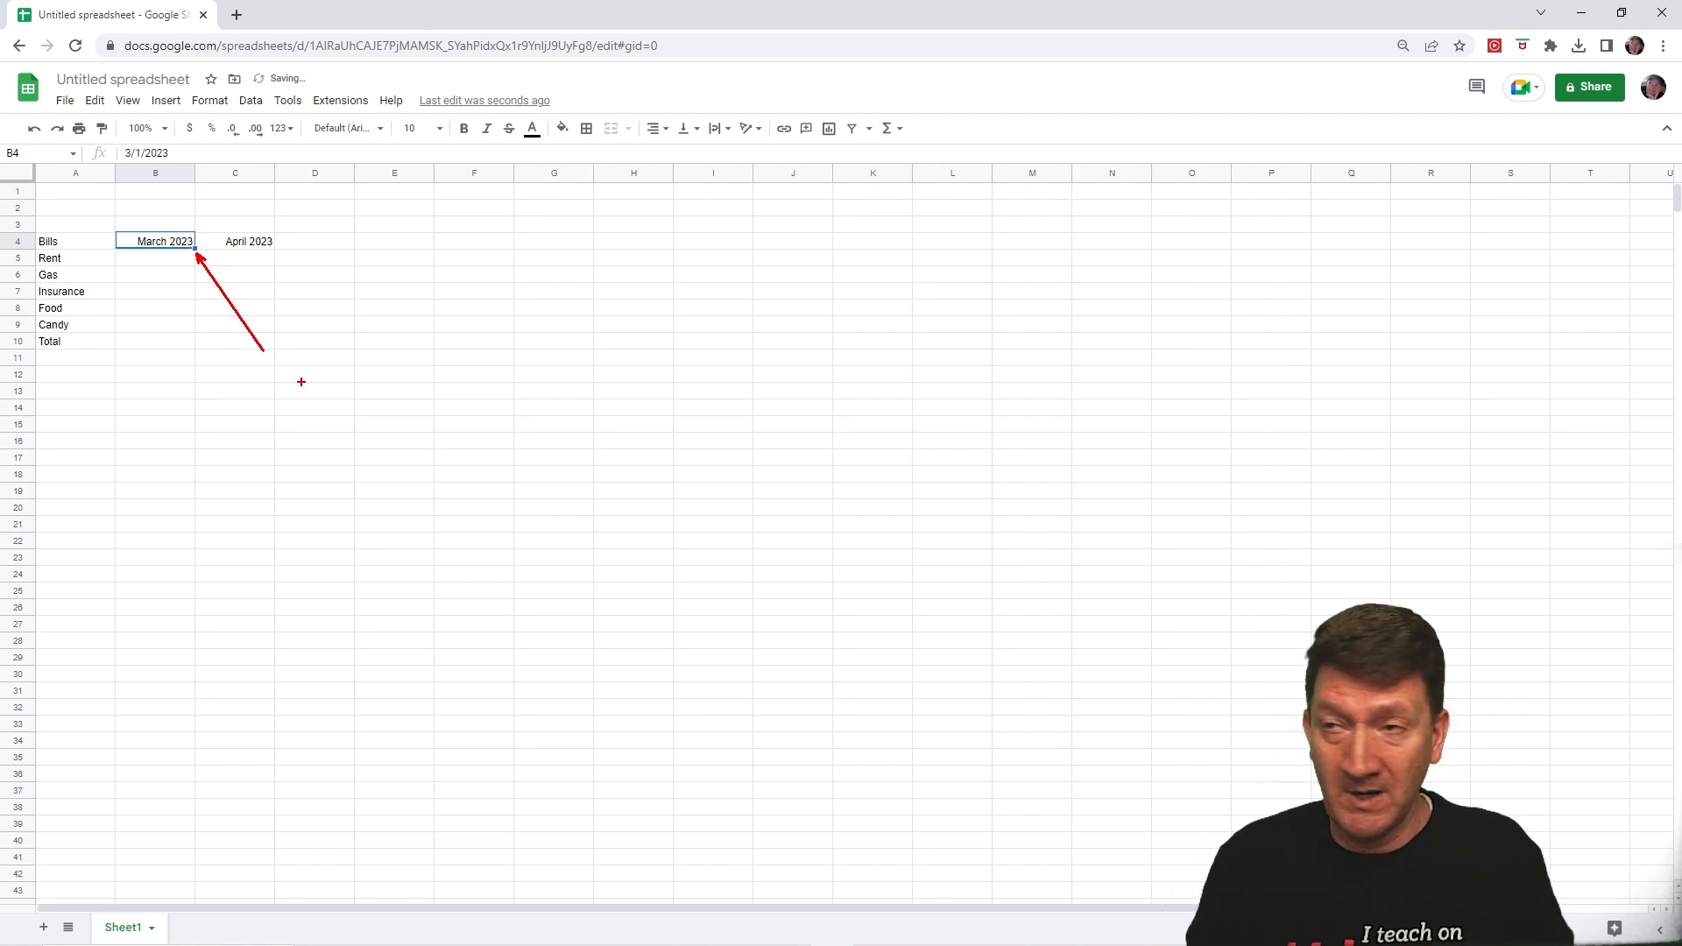
# Step: Extend the month headings from B4:C4 across row 4 to August 2023 in G4
pyautogui.press('Escape')
pyautogui.click(202, 338)
pyautogui.moveTo(139, 241); pyautogui.dragTo(247, 246)
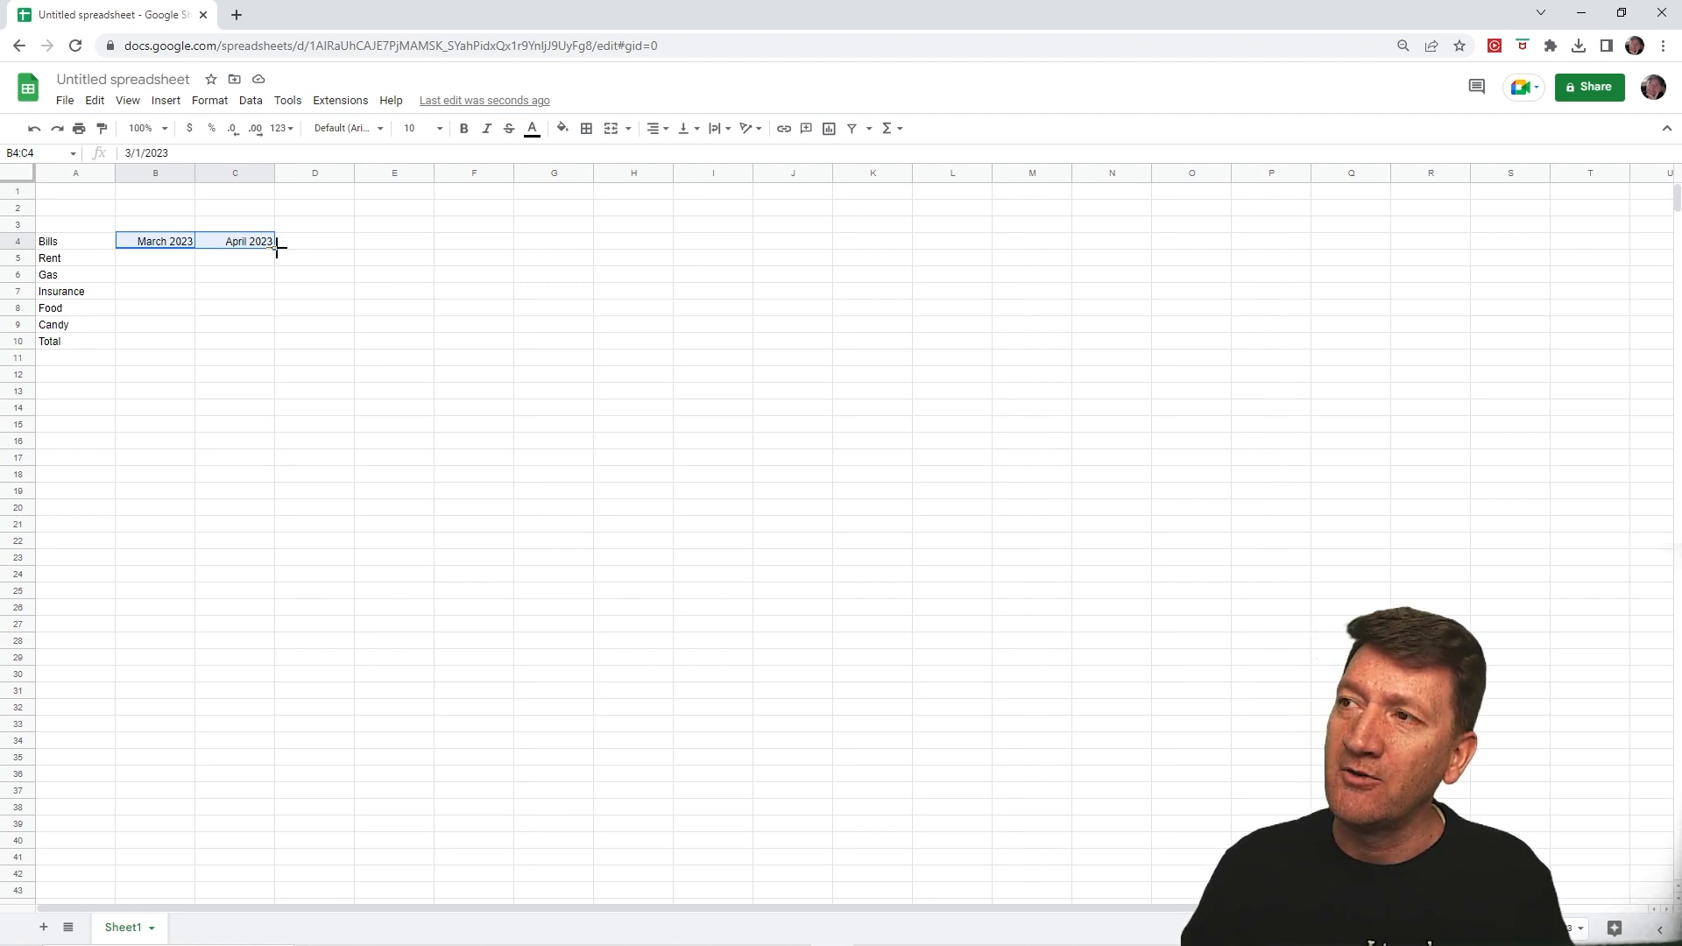
pyautogui.moveTo(277, 247); pyautogui.dragTo(543, 245)
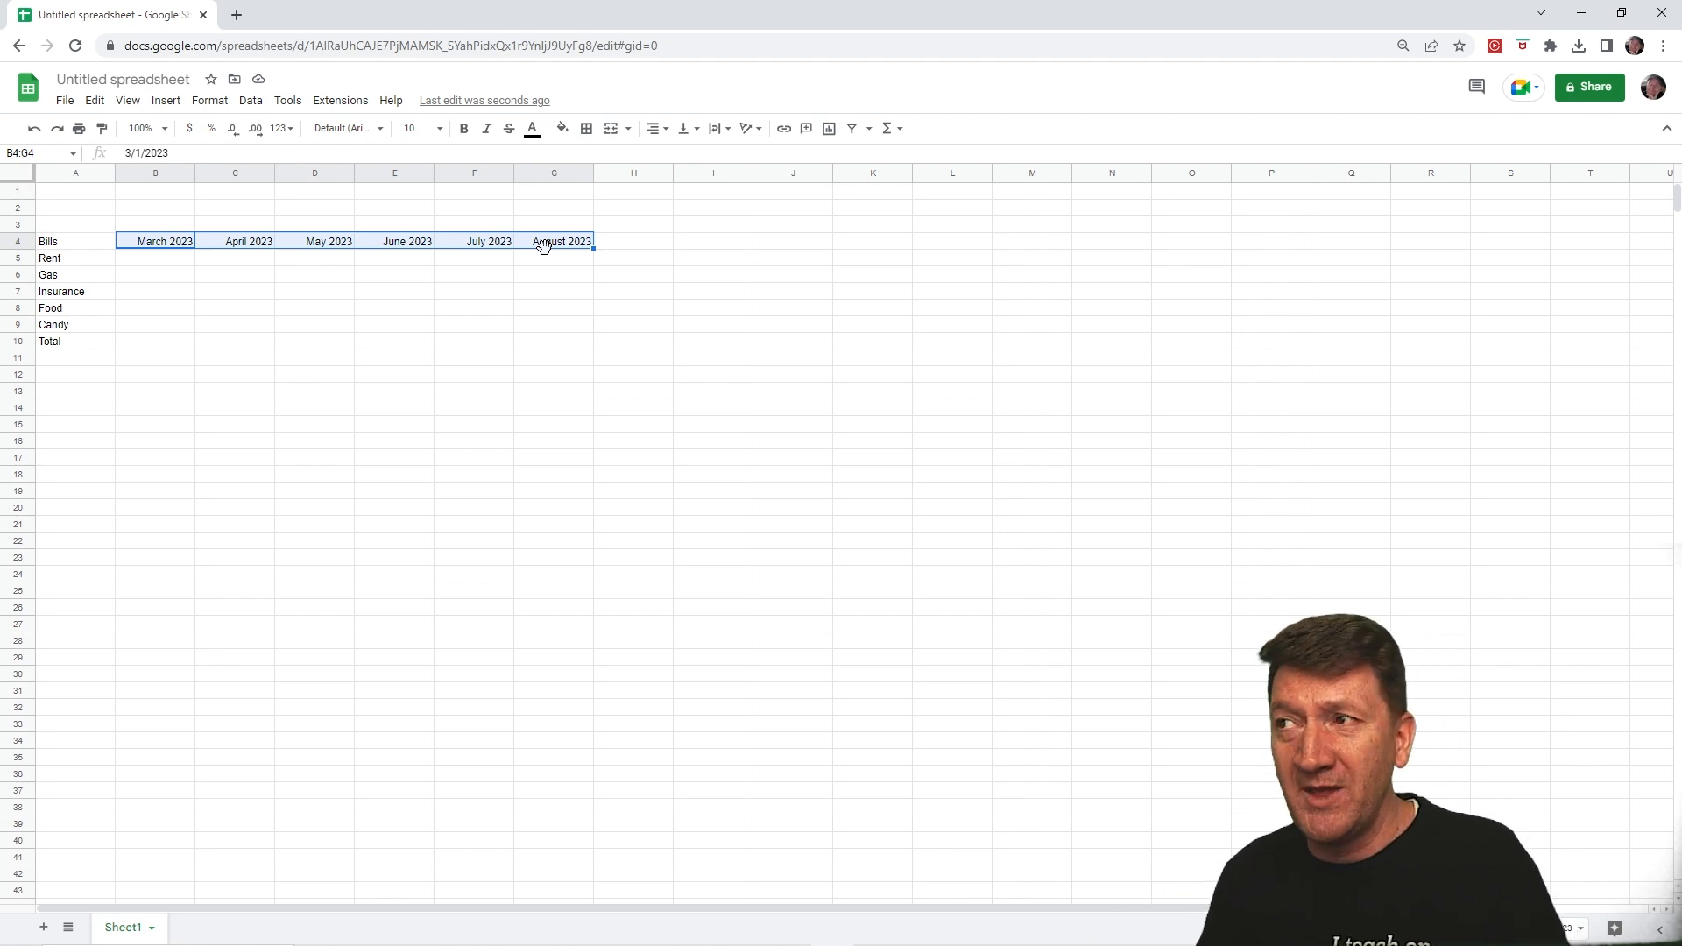
# Step: Enter the heading Total in H4 after the months and select the cells H5 to H10 beneath it
pyautogui.click(652, 246)
pyautogui.write('Total')
pyautogui.moveTo(617, 266); pyautogui.dragTo(616, 351)
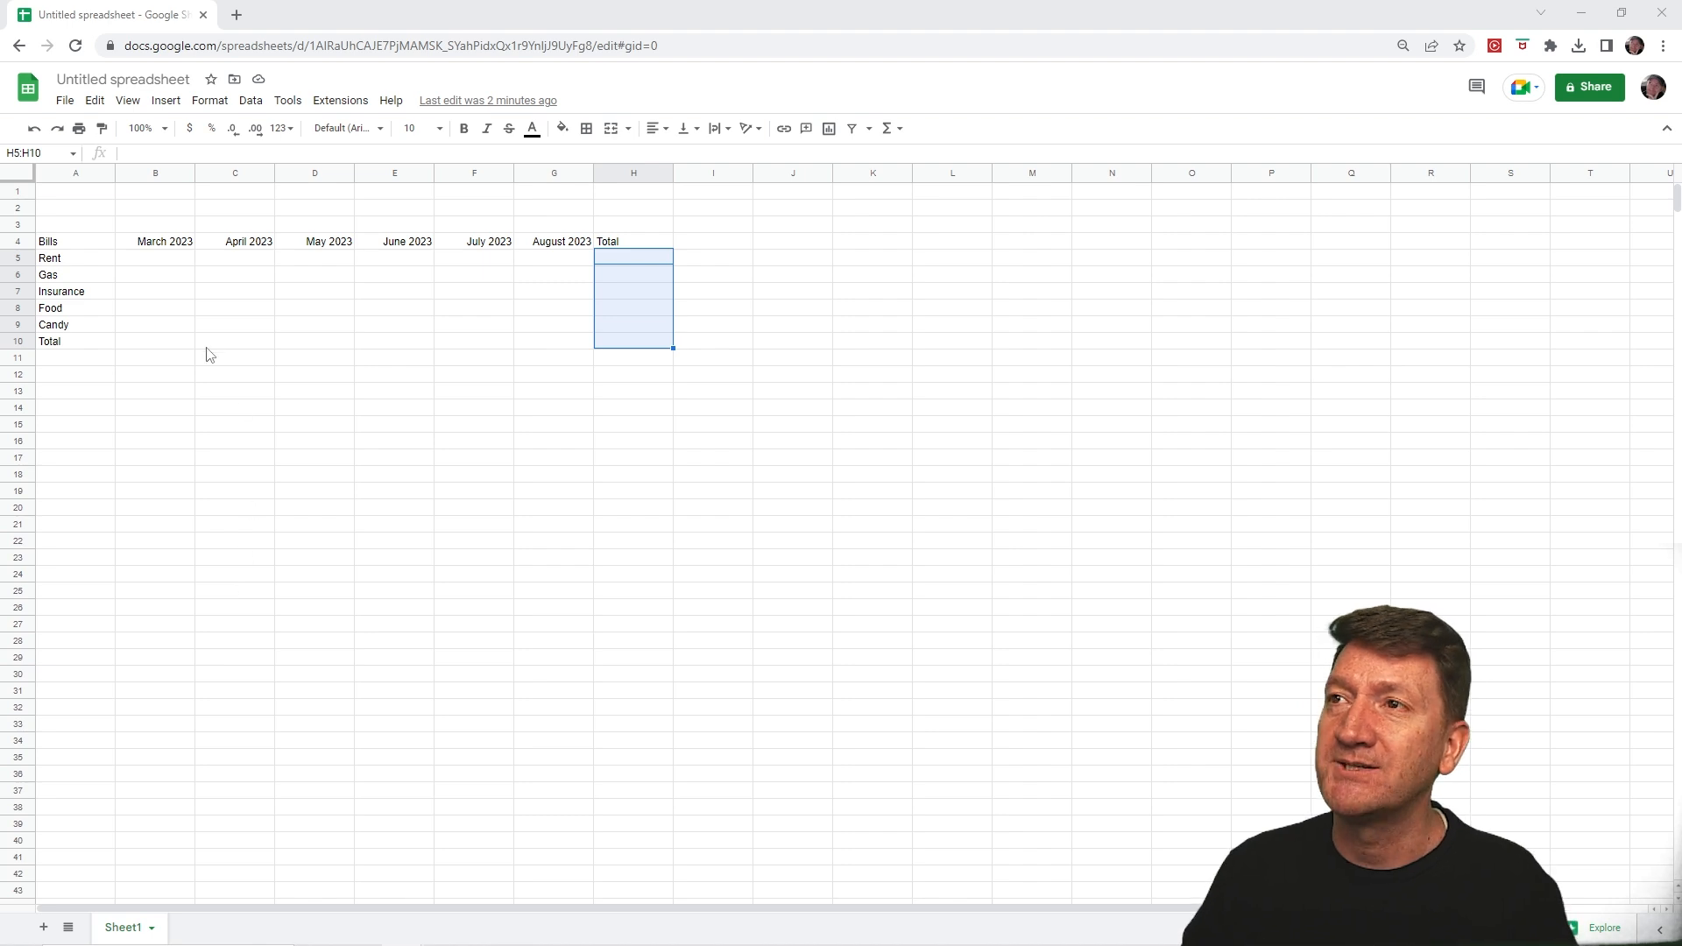
pyautogui.click(64, 101)
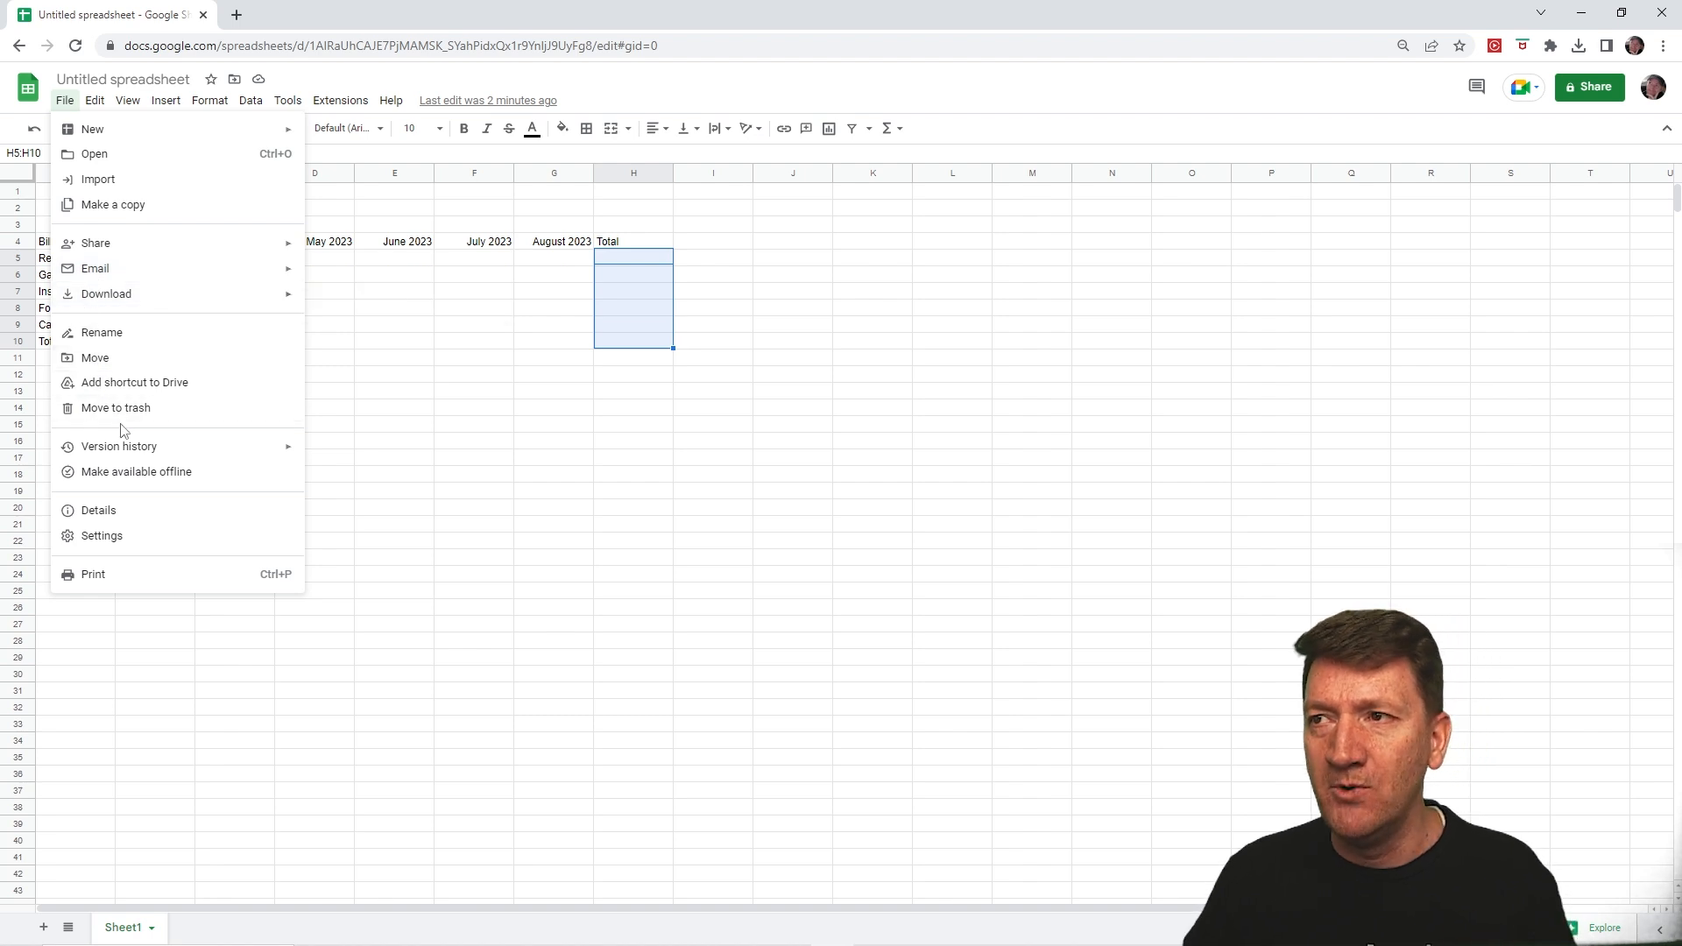
pyautogui.moveTo(124, 453)
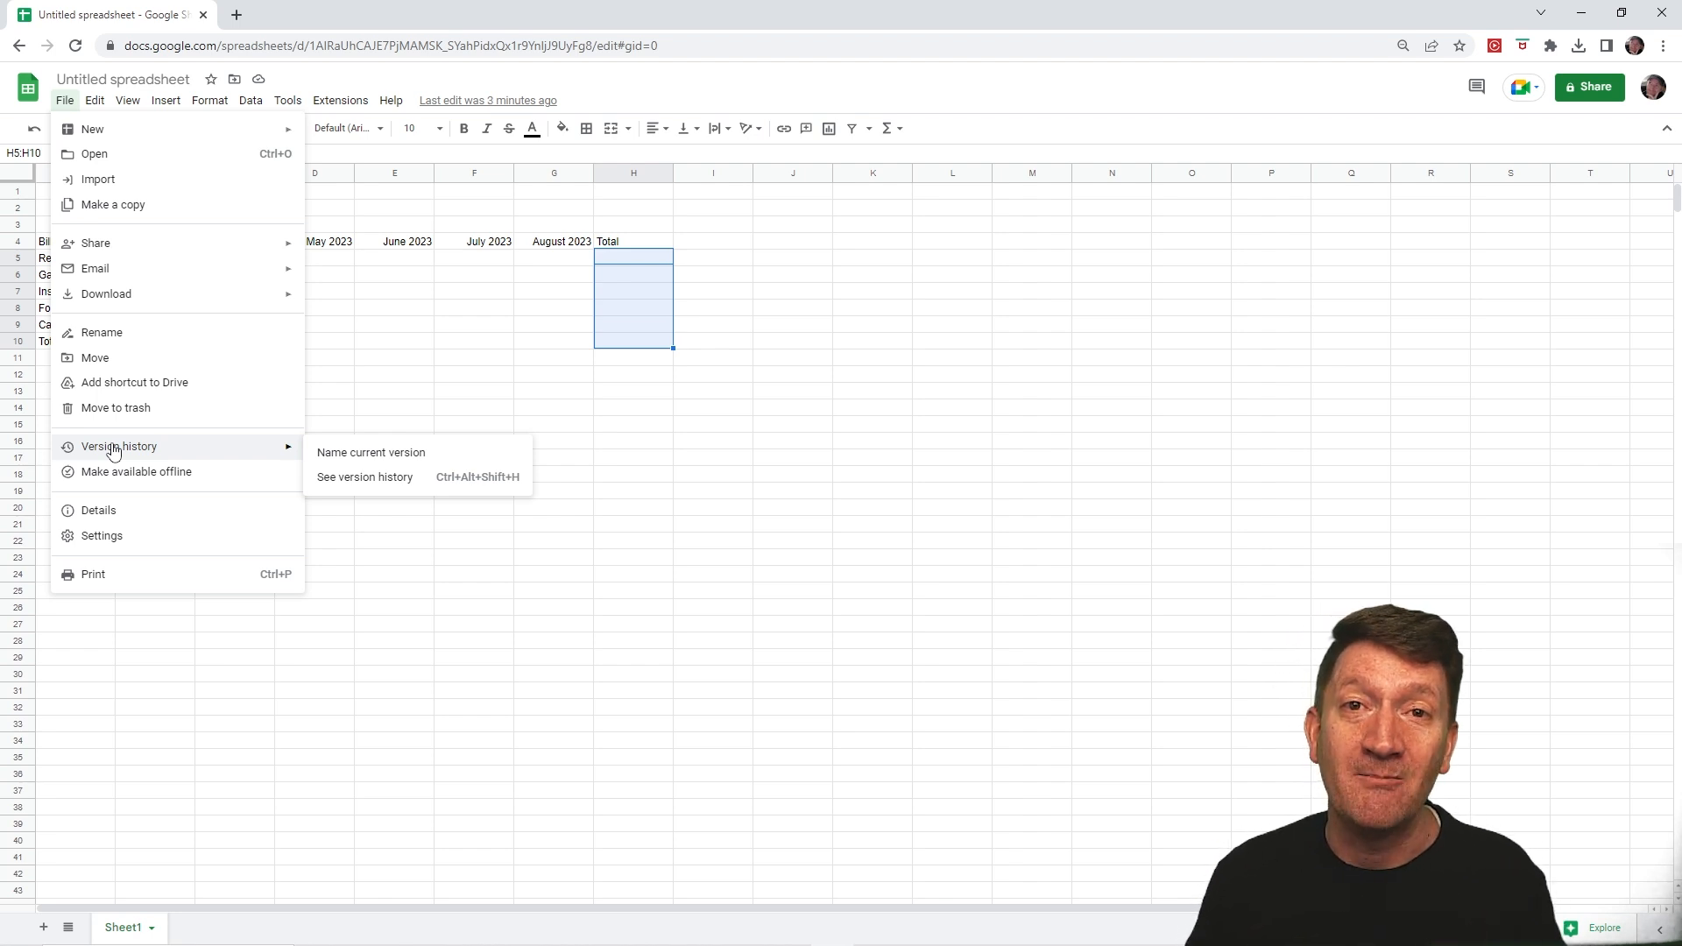
pyautogui.click(799, 85)
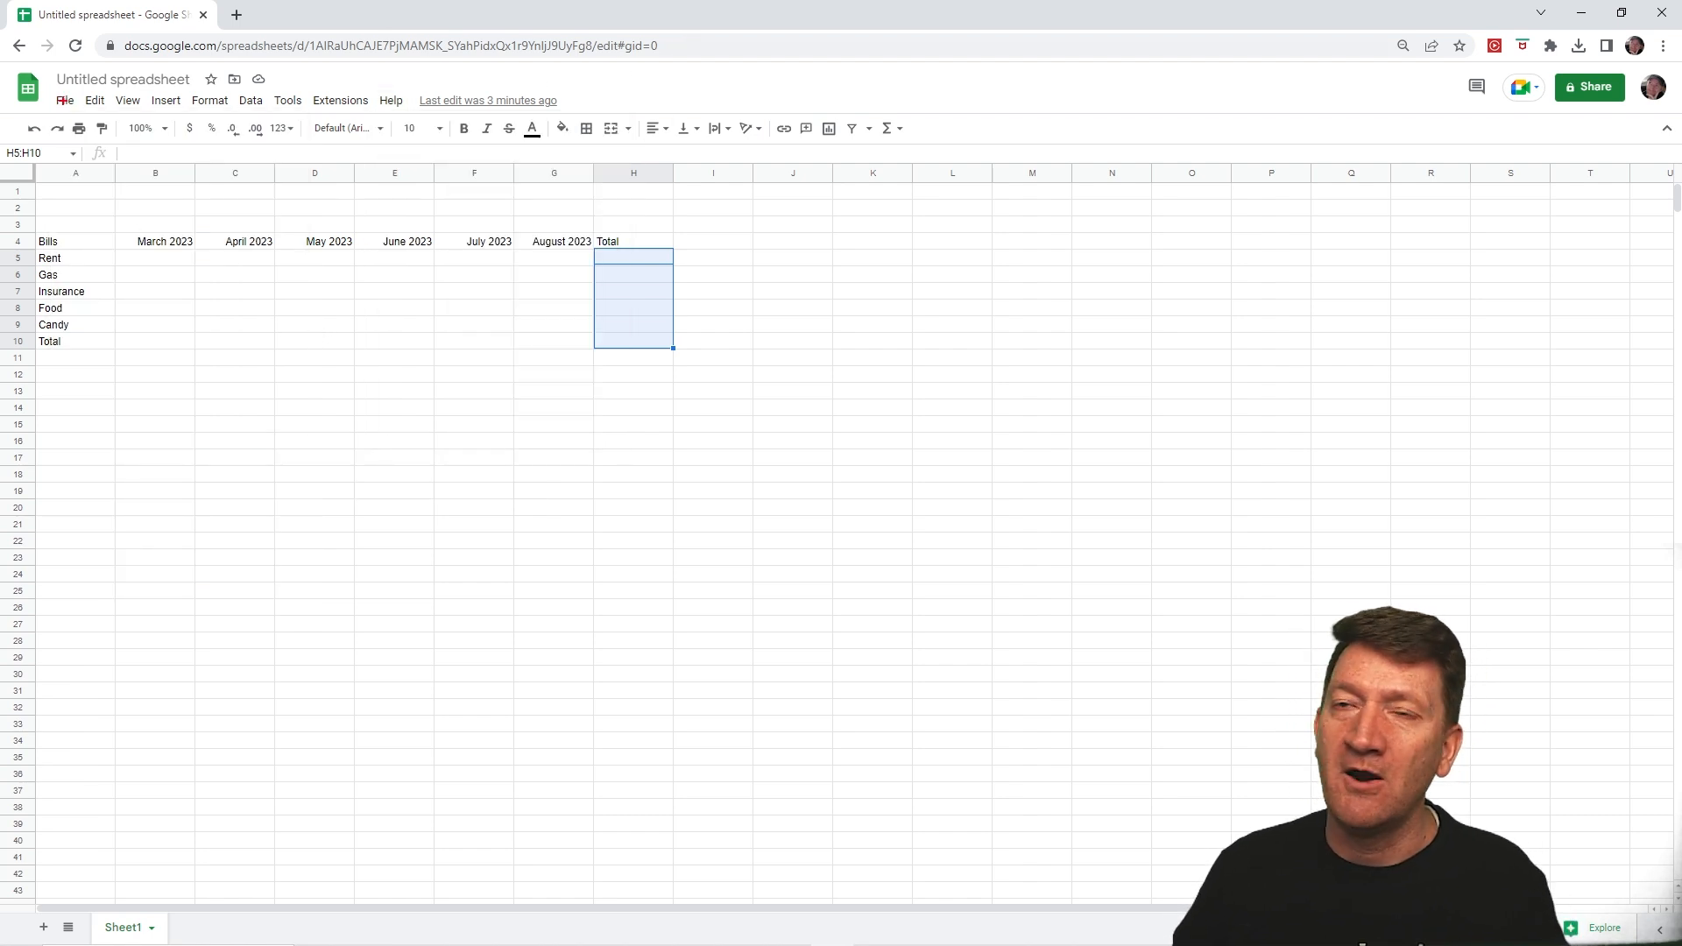
# Step: Rename the untitled spreadsheet as MonthlyBudget2023
pyautogui.moveTo(50, 68); pyautogui.dragTo(292, 91)
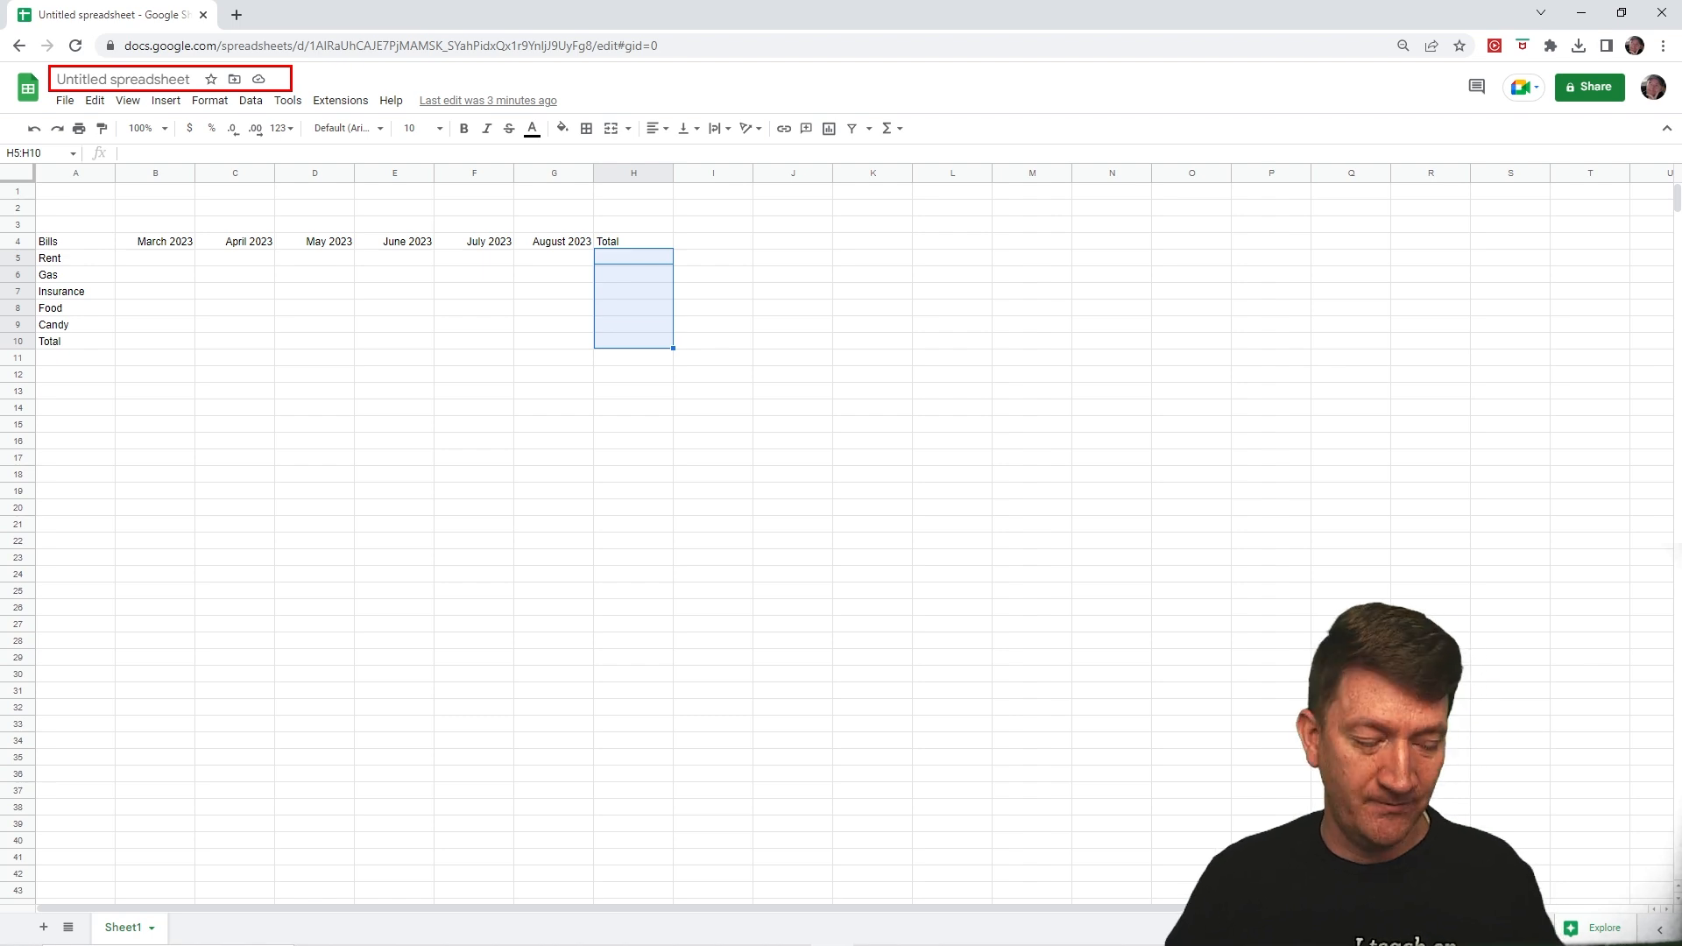
pyautogui.click(114, 79)
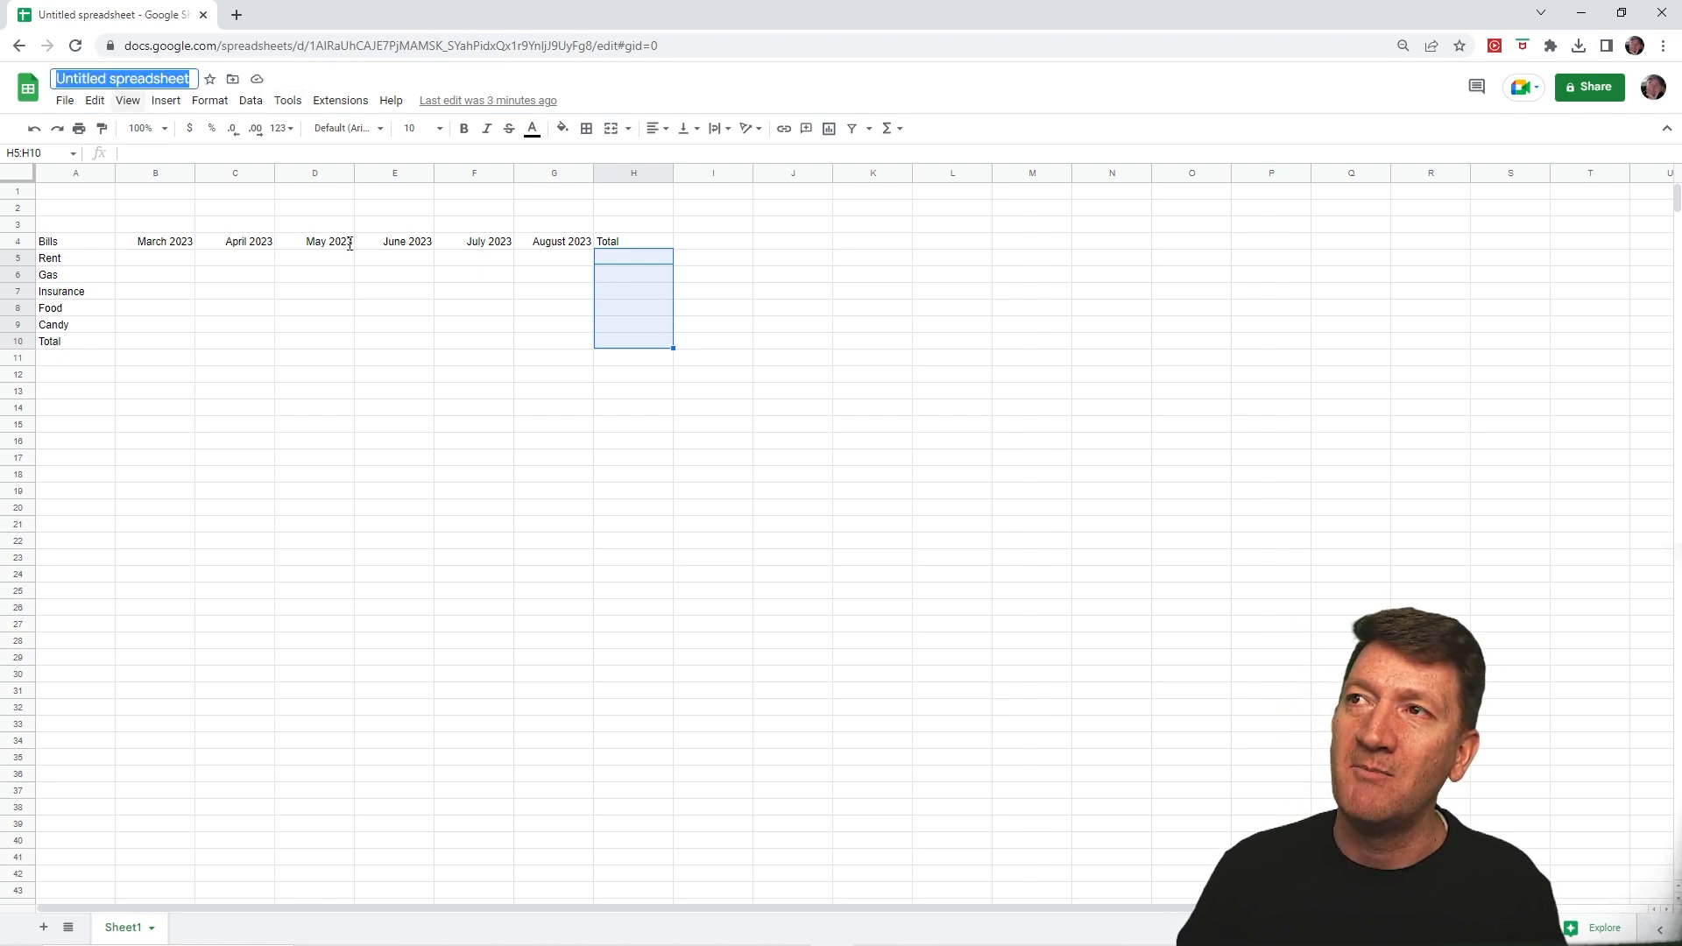
pyautogui.write('MonthlyBudget2023')
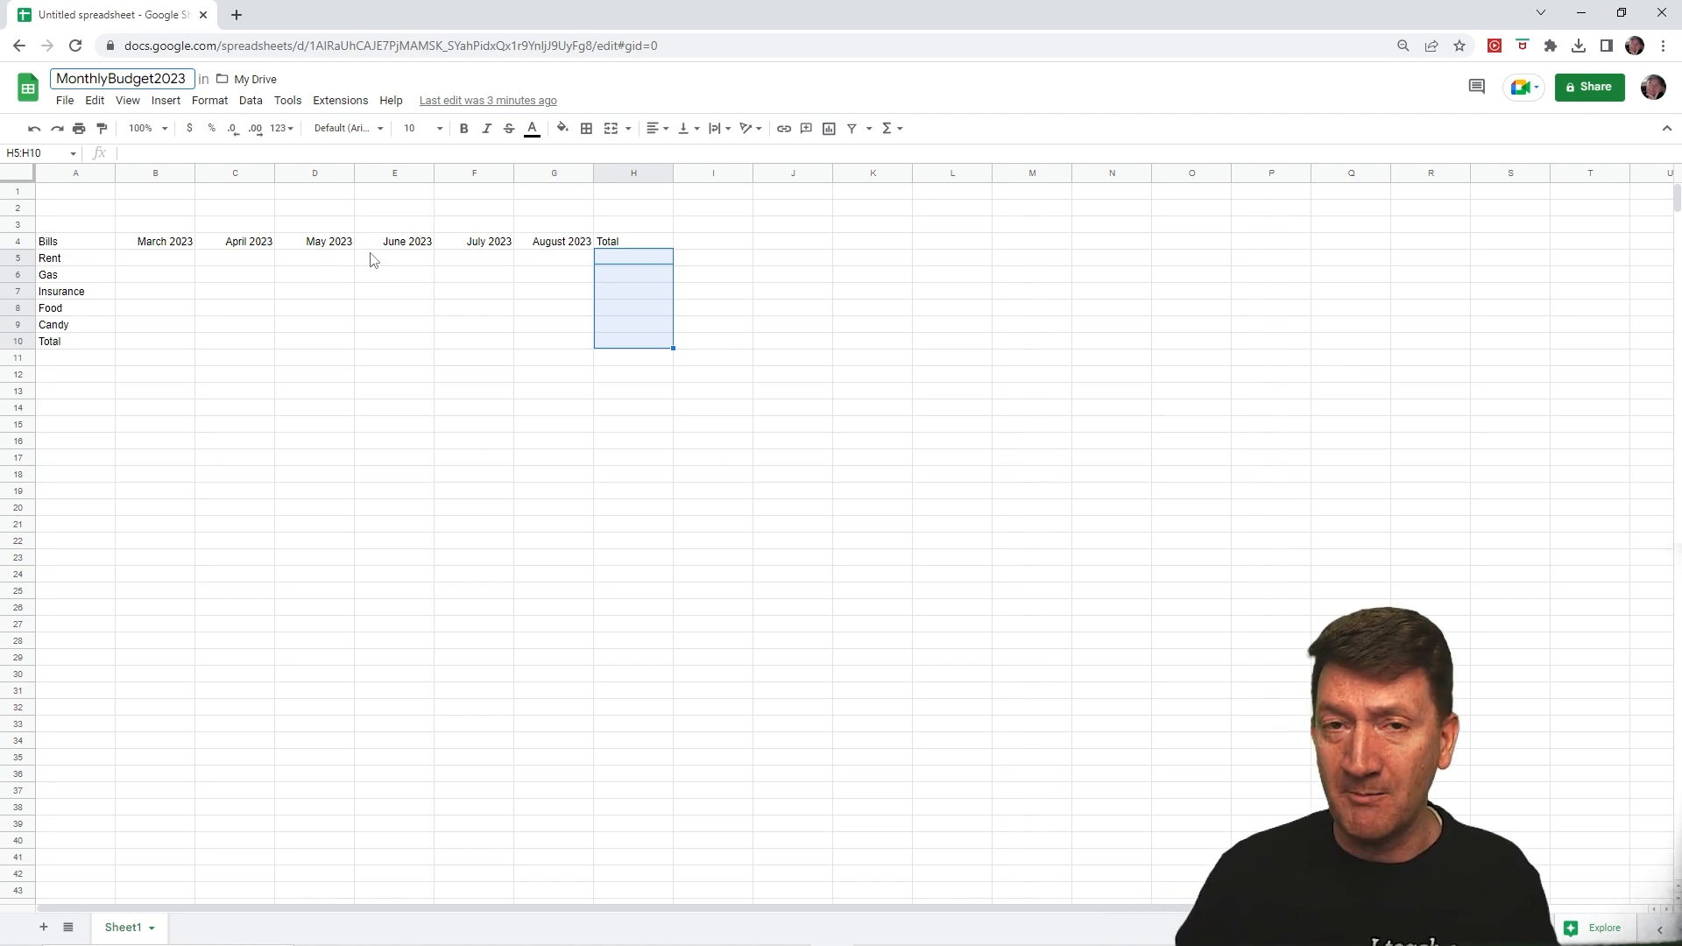
pyautogui.press('Return')
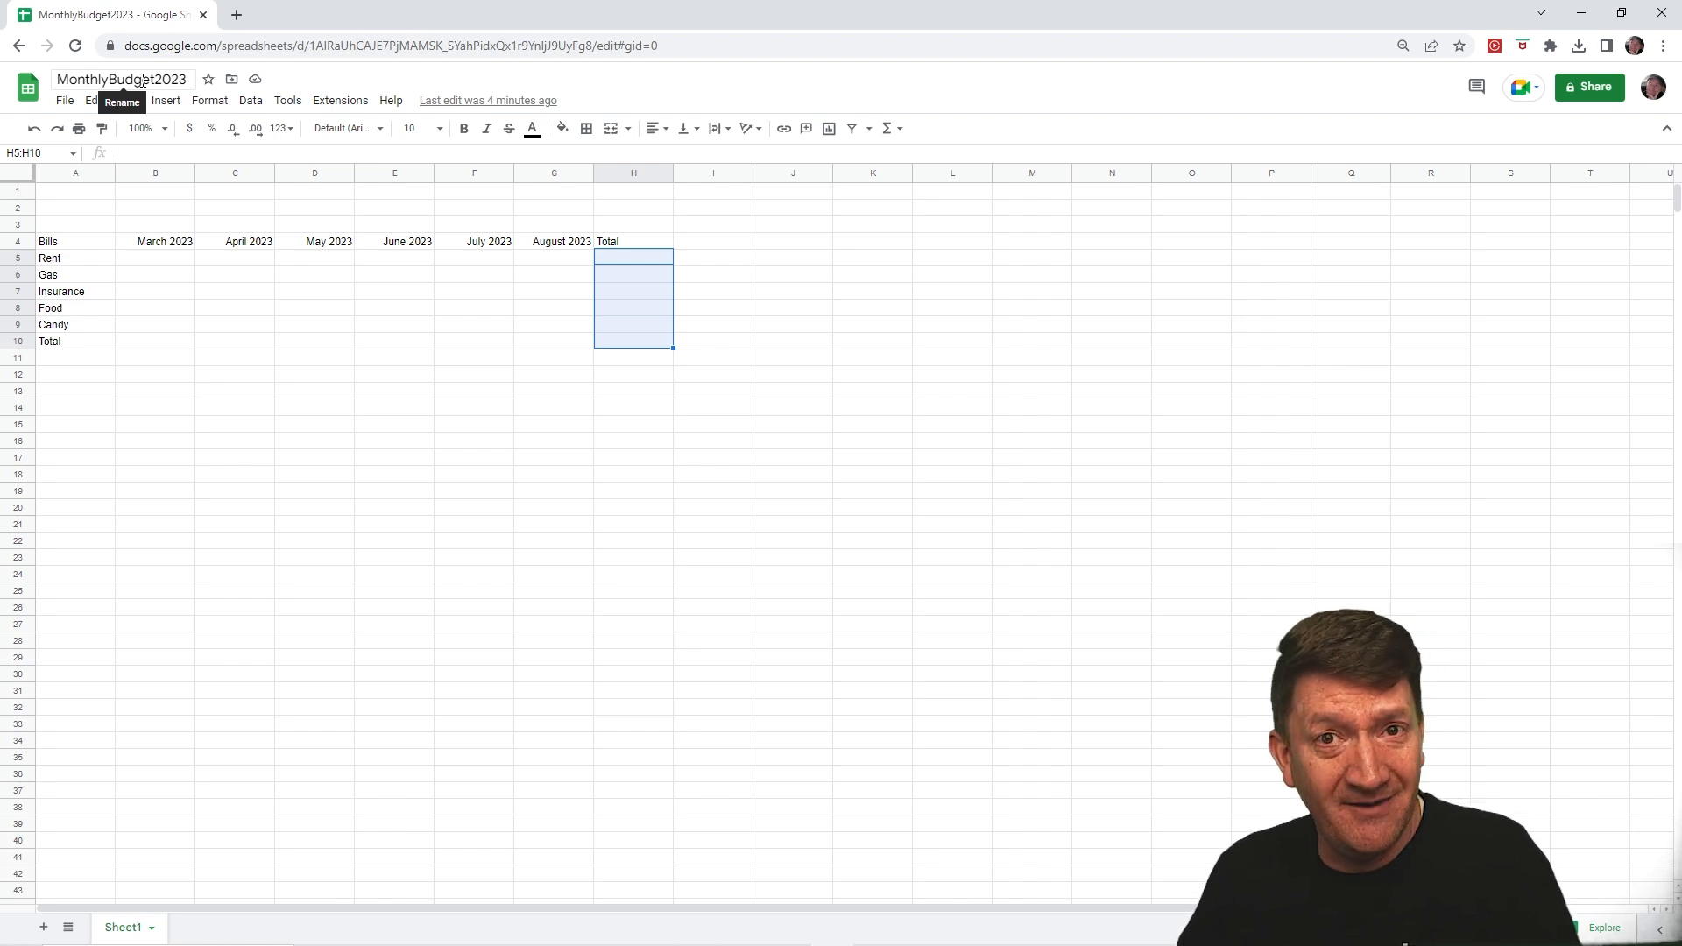
# Step: Return to the Sheets home page and check the MonthlyBudget2023 entry and its last opened time
pyautogui.click(29, 101)
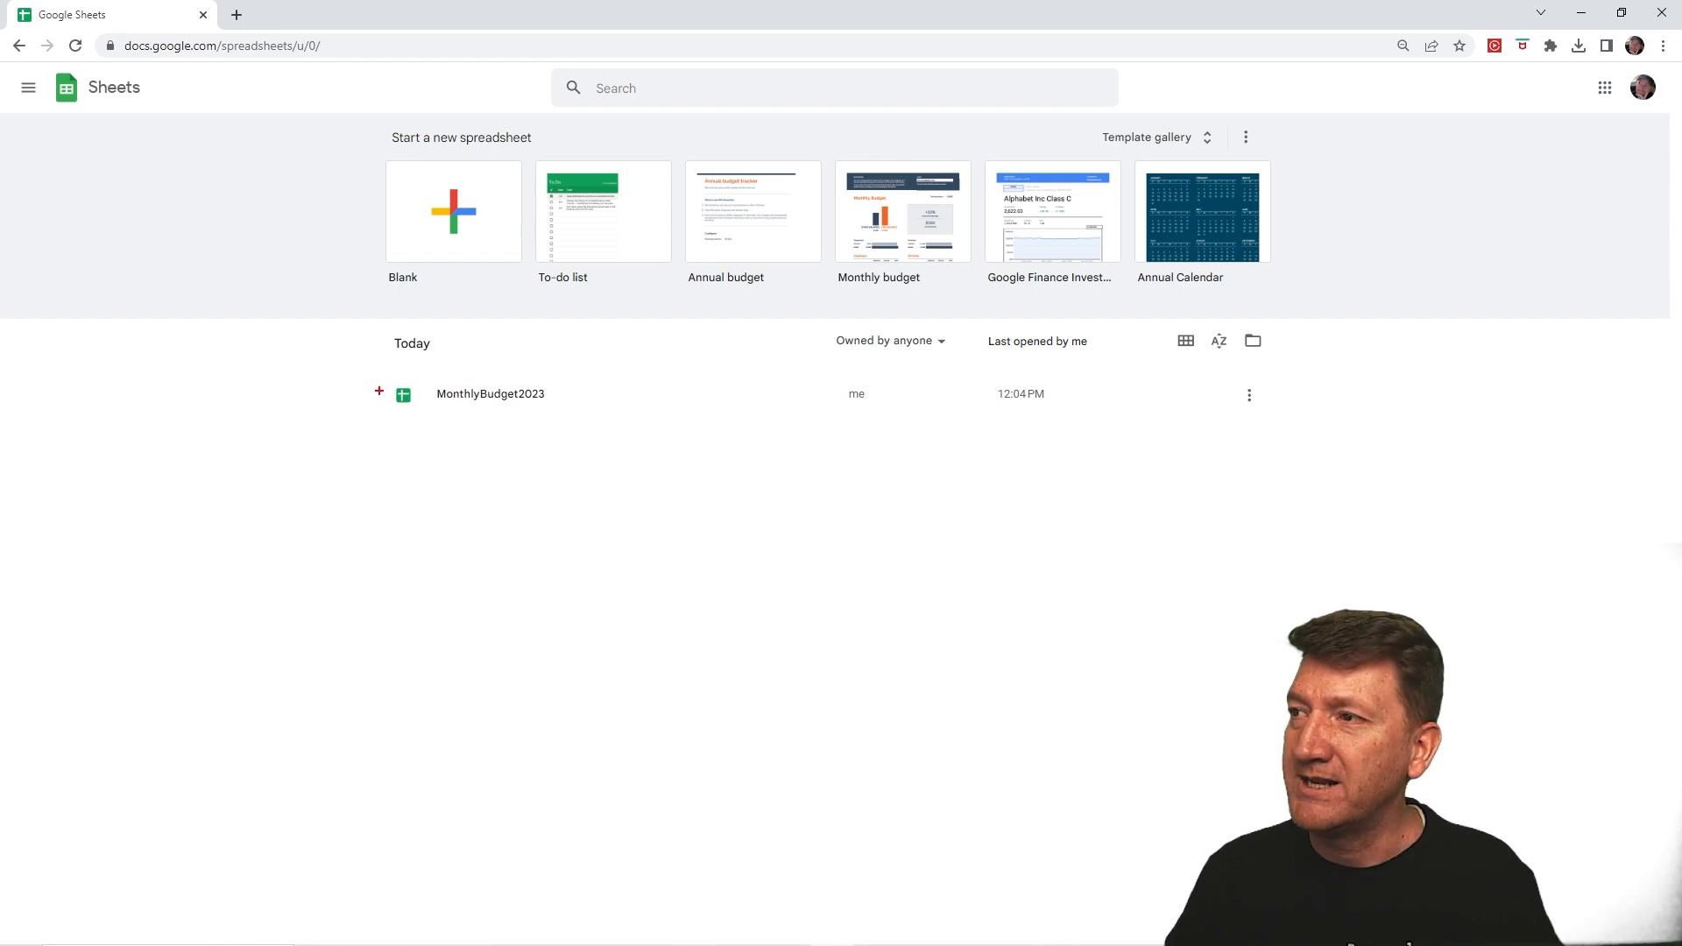
pyautogui.moveTo(396, 394); pyautogui.dragTo(140, 362)
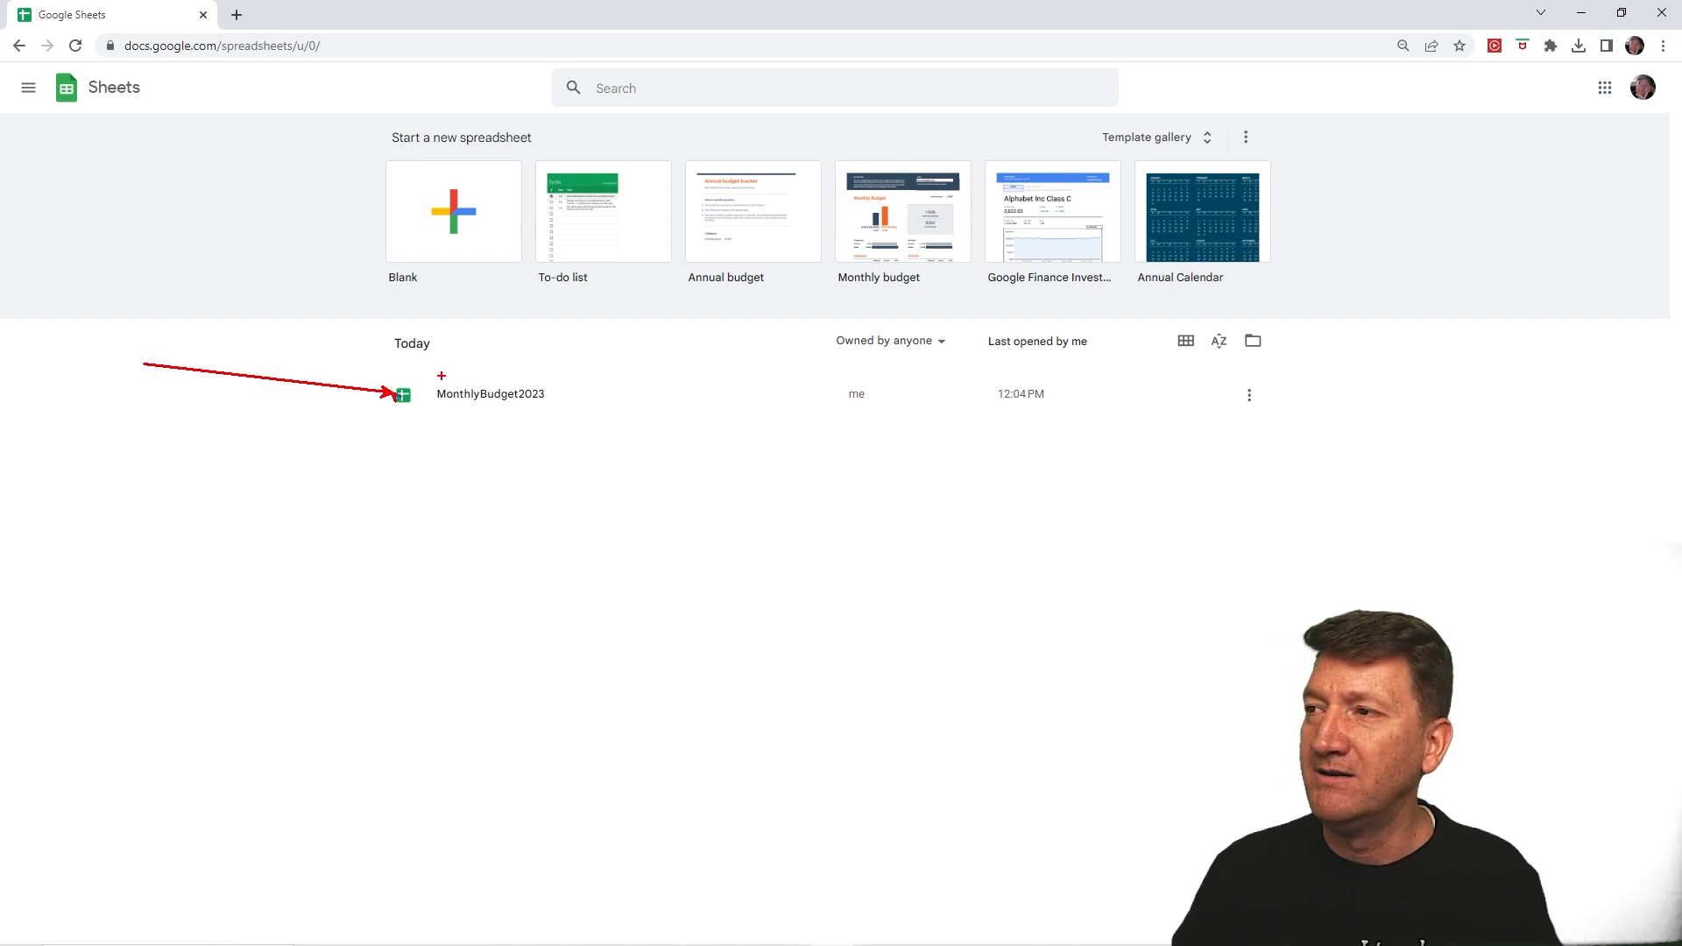
pyautogui.moveTo(428, 377); pyautogui.dragTo(578, 410)
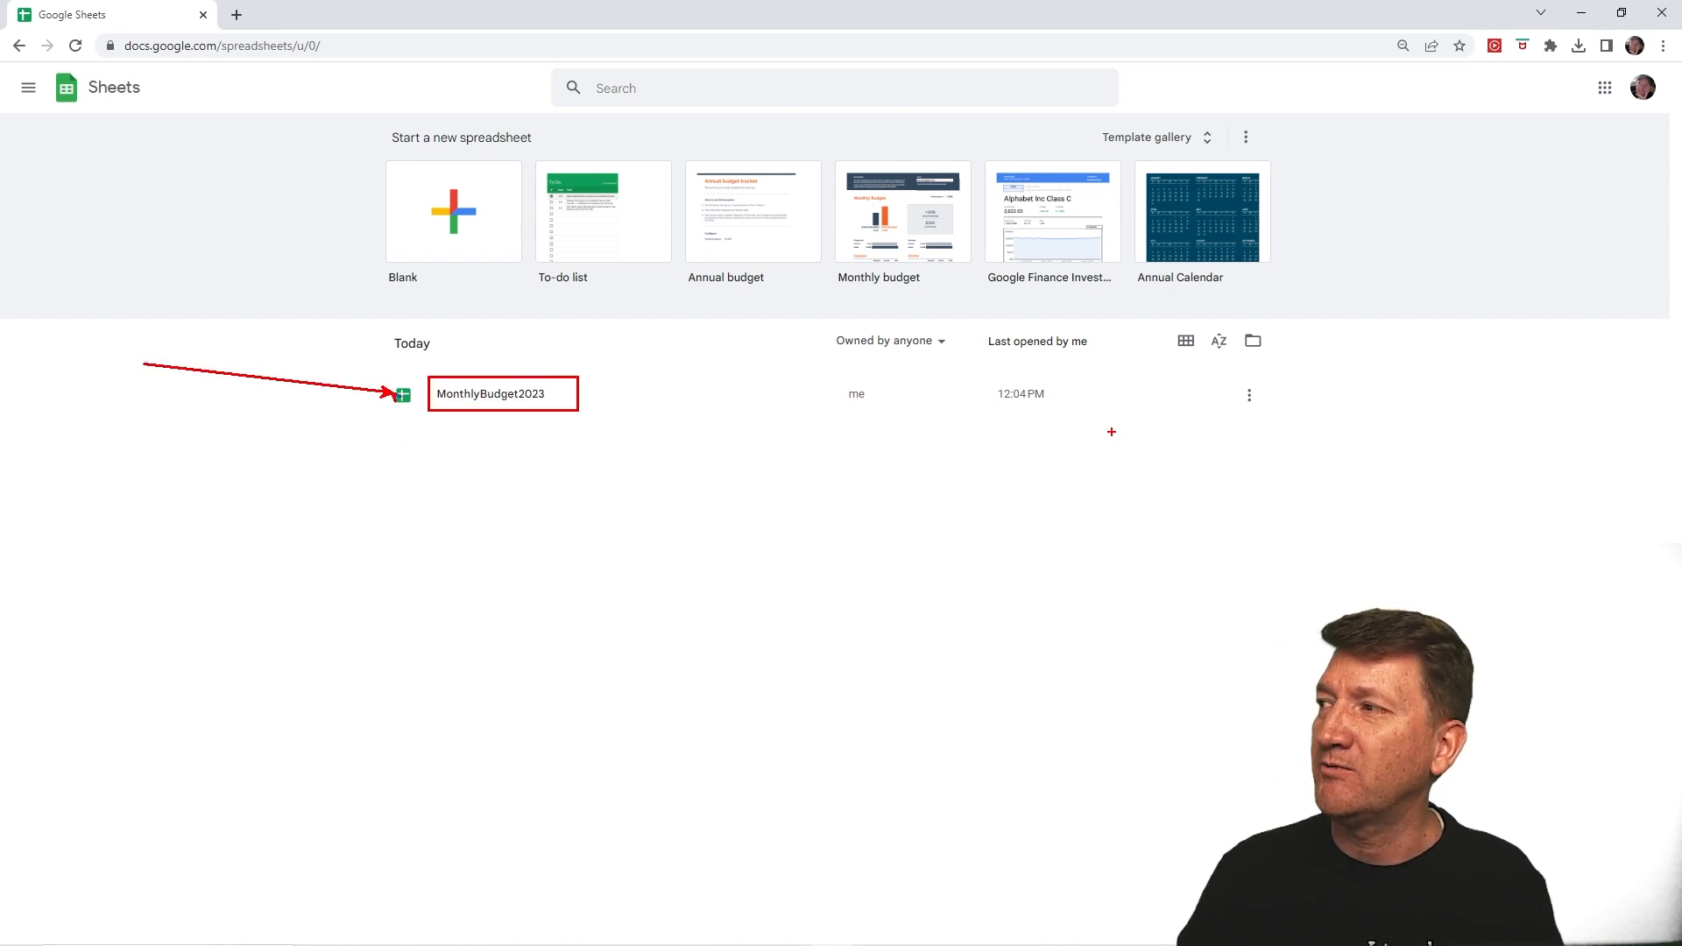
pyautogui.moveTo(1058, 393); pyautogui.dragTo(1187, 392)
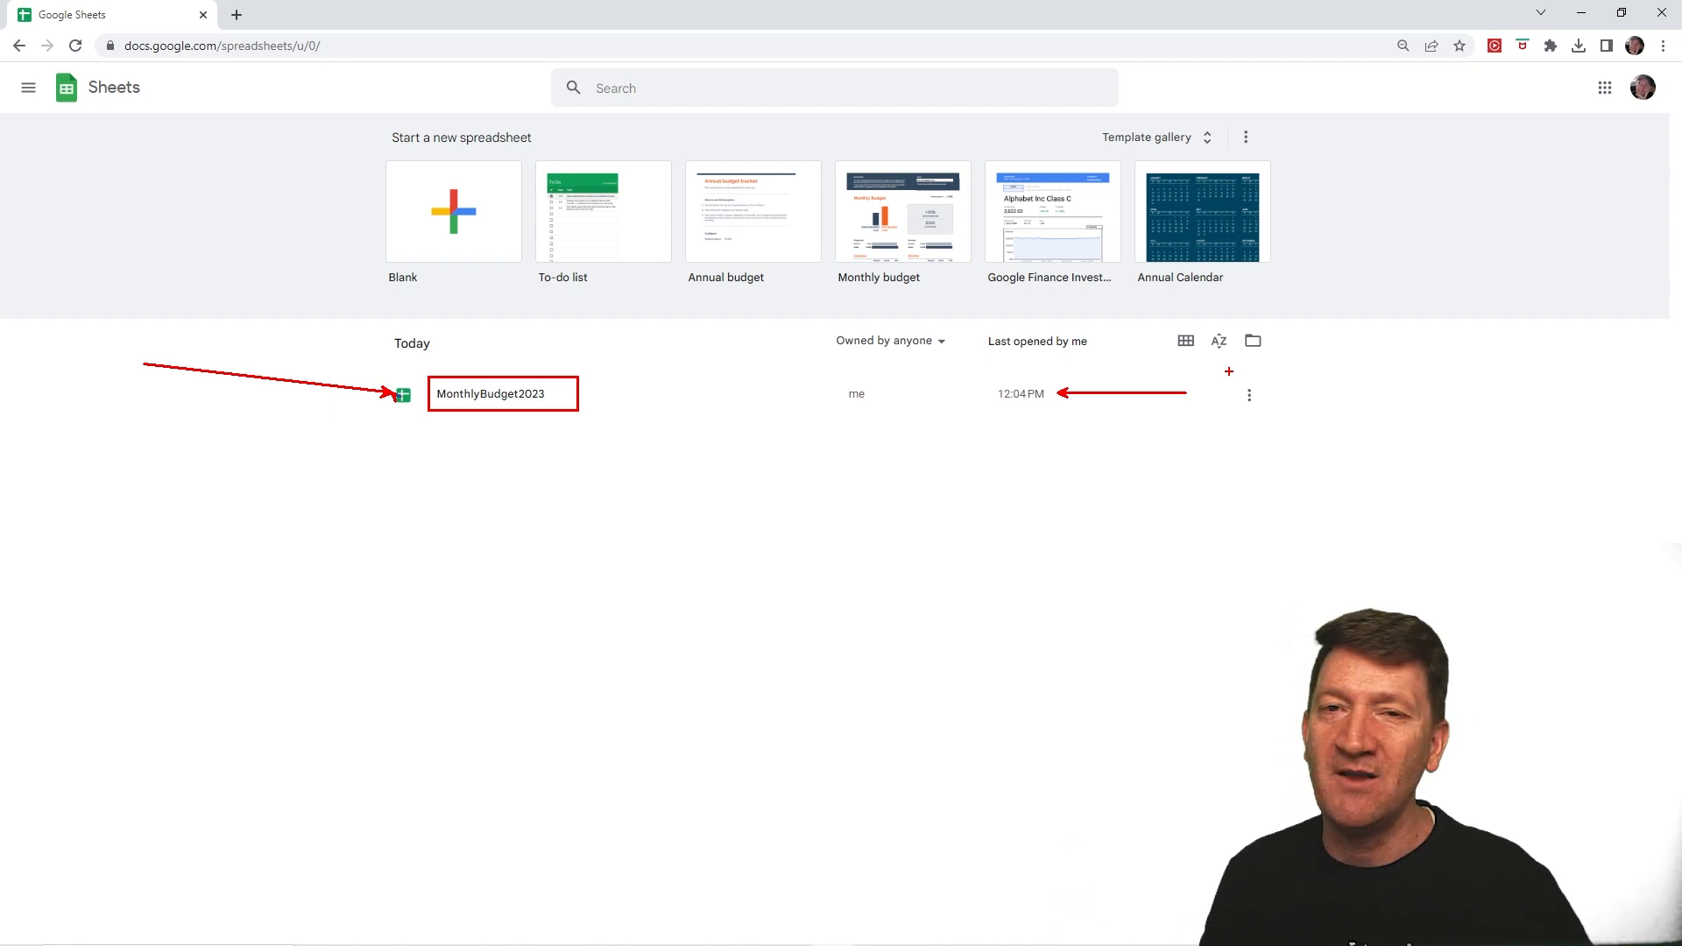
pyautogui.press('Escape')
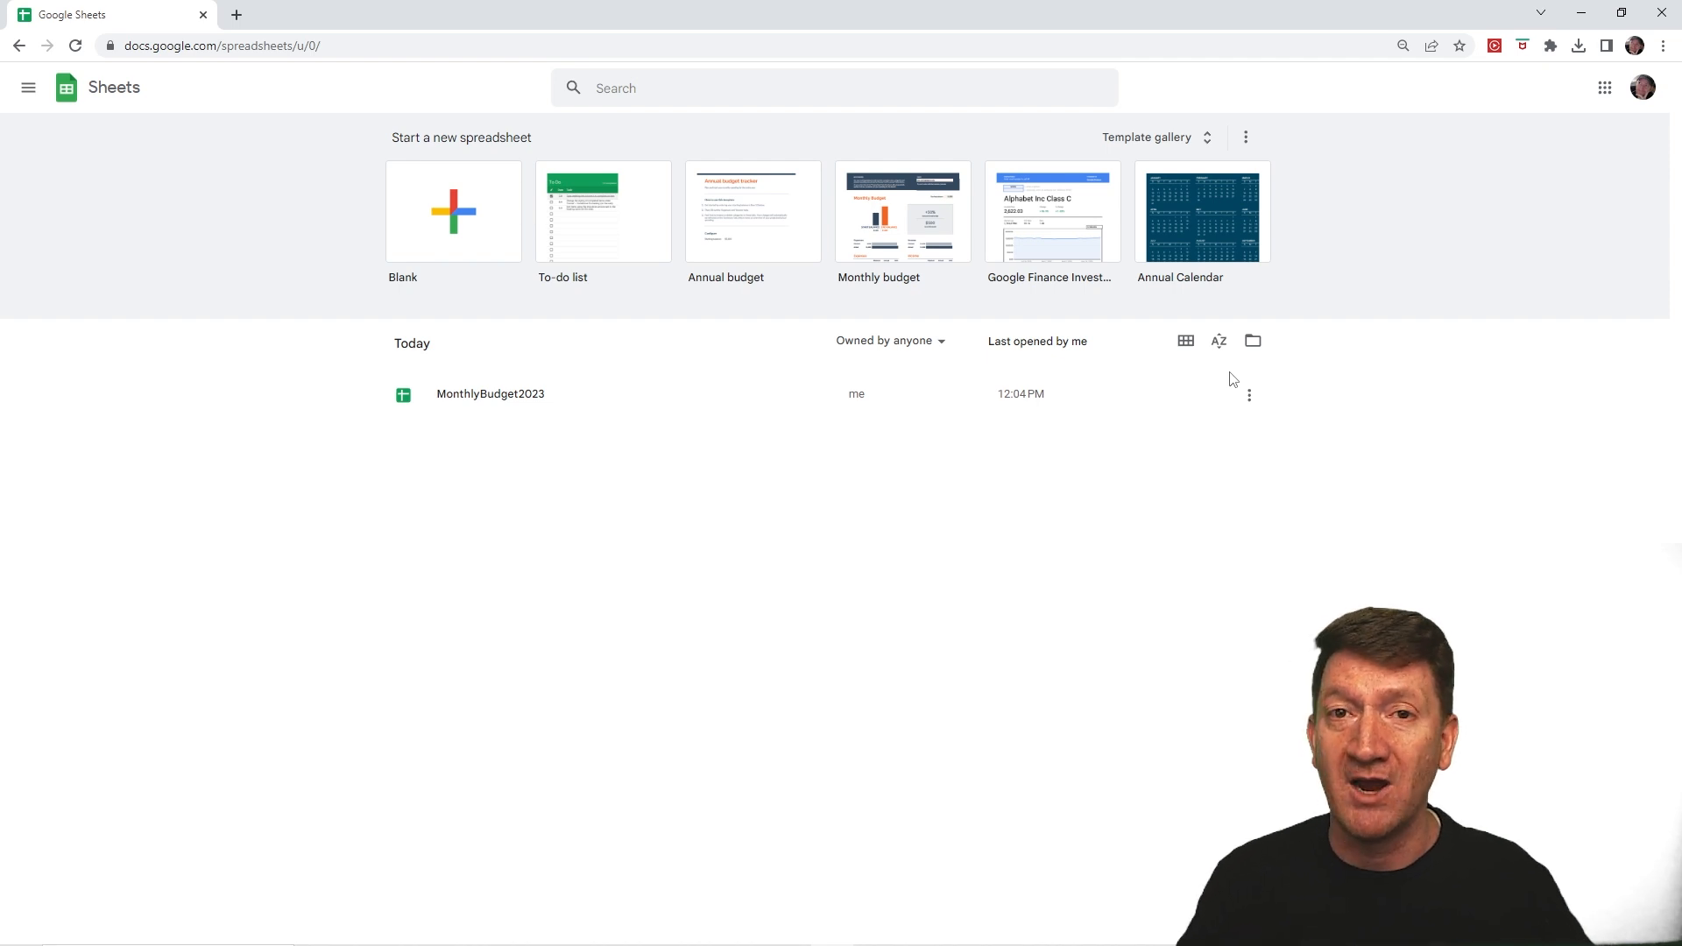
# Step: Switch to Google Drive from the Sheets home page and check MonthlyBudget2023 and the folder creation options in My Drive
pyautogui.click(31, 96)
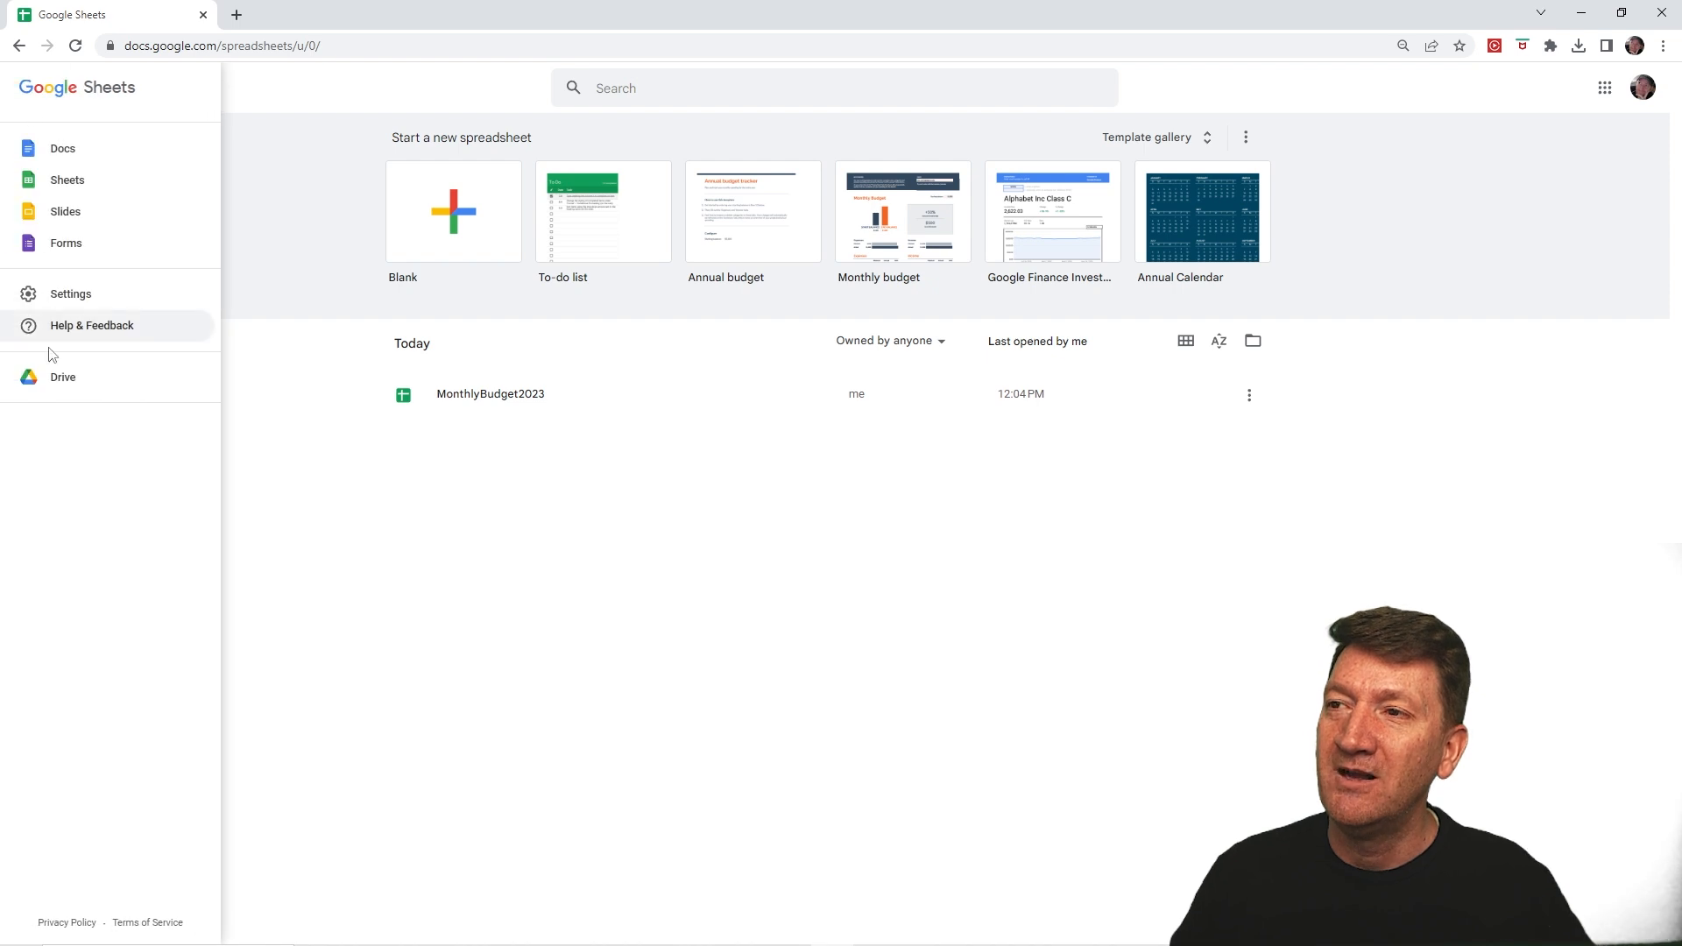
pyautogui.click(51, 379)
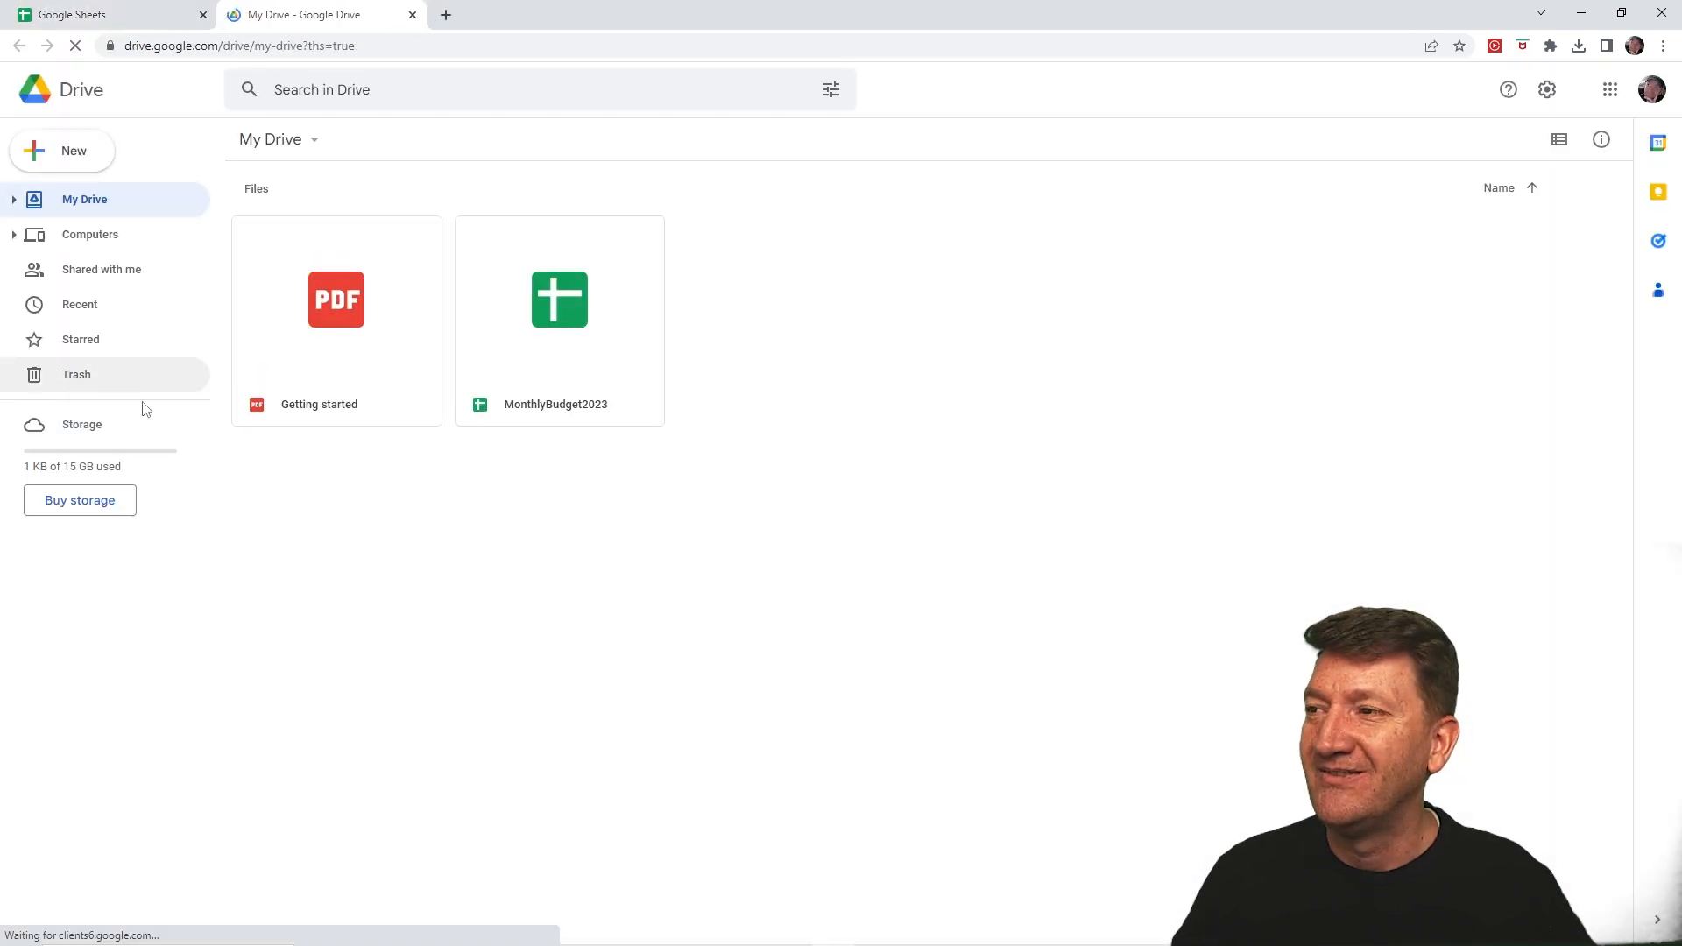
pyautogui.moveTo(447, 206)
pyautogui.mouseDown()
pyautogui.moveTo(496, 300)
pyautogui.moveTo(686, 445)
pyautogui.mouseUp()
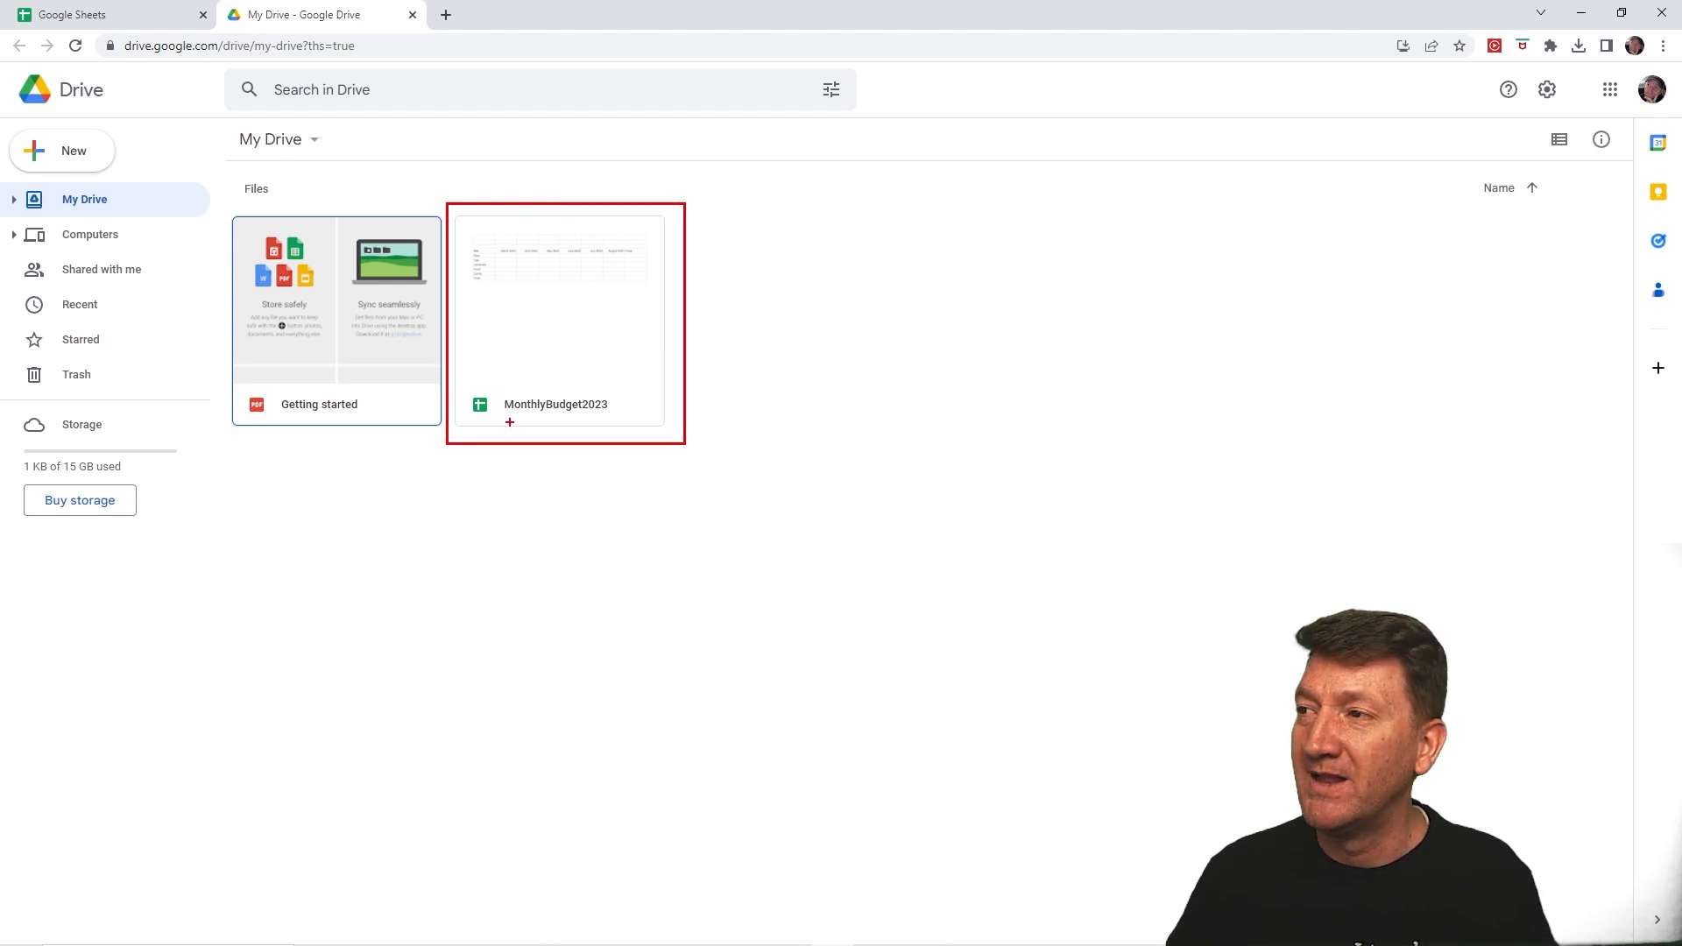
pyautogui.moveTo(480, 411); pyautogui.dragTo(512, 576)
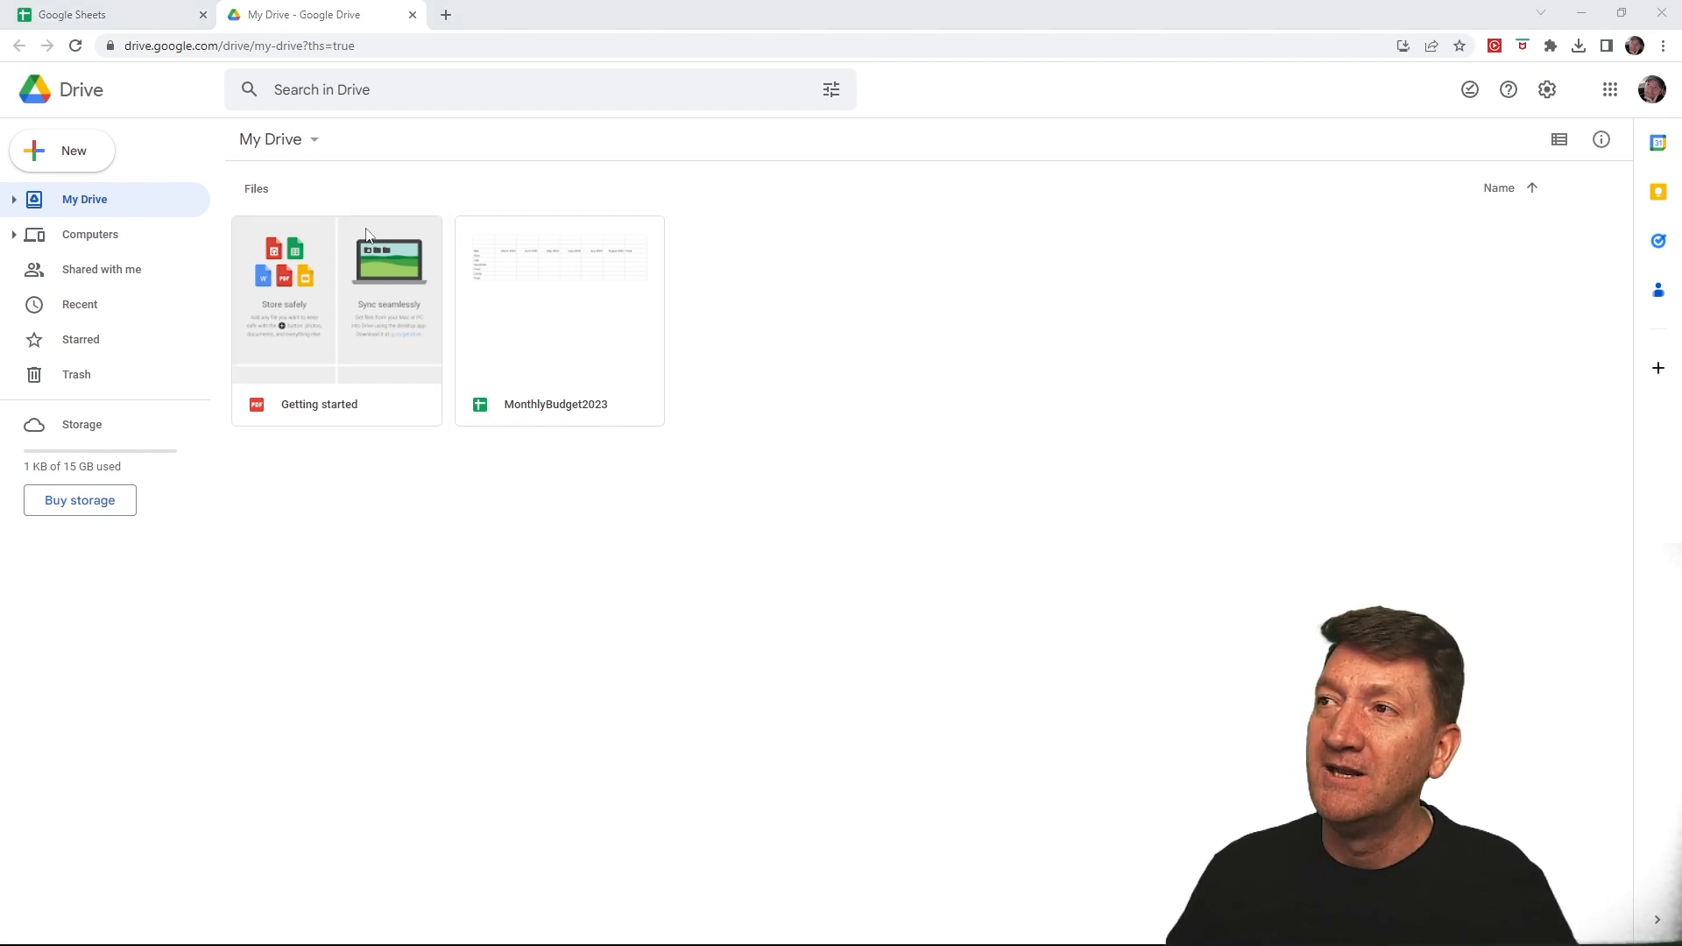
pyautogui.click(314, 143)
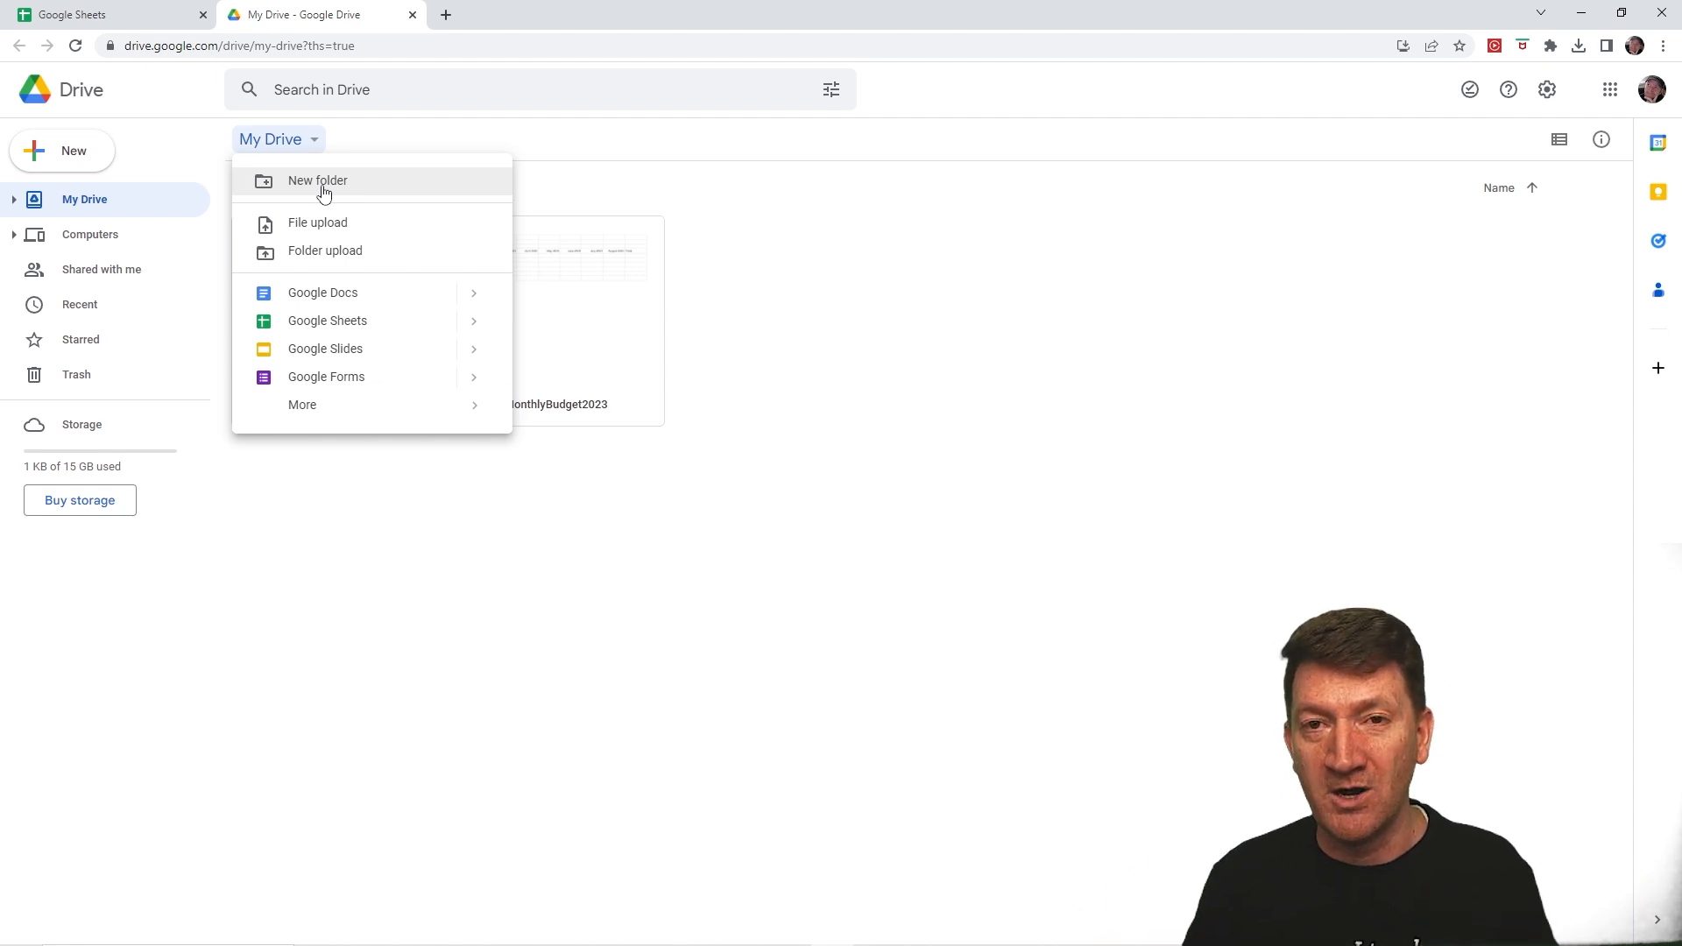
pyautogui.click(323, 189)
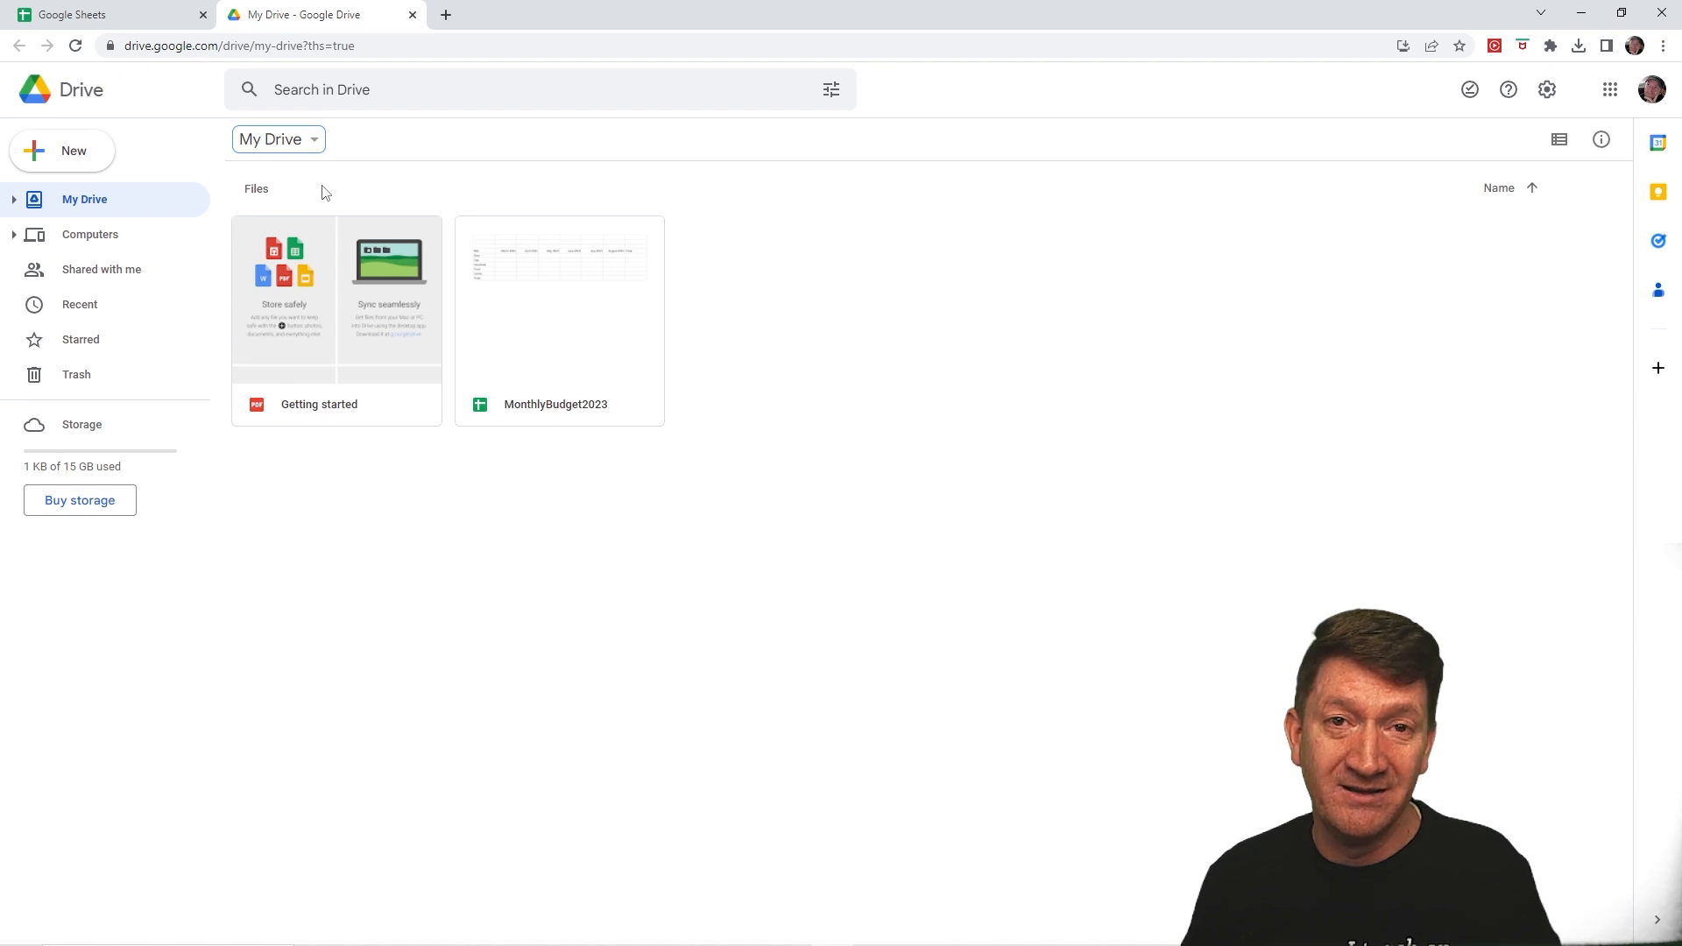
# Step: Reopen MonthlyBudget2023 from the Sheets home page, look at it, and go back to the file list
pyautogui.click(105, 18)
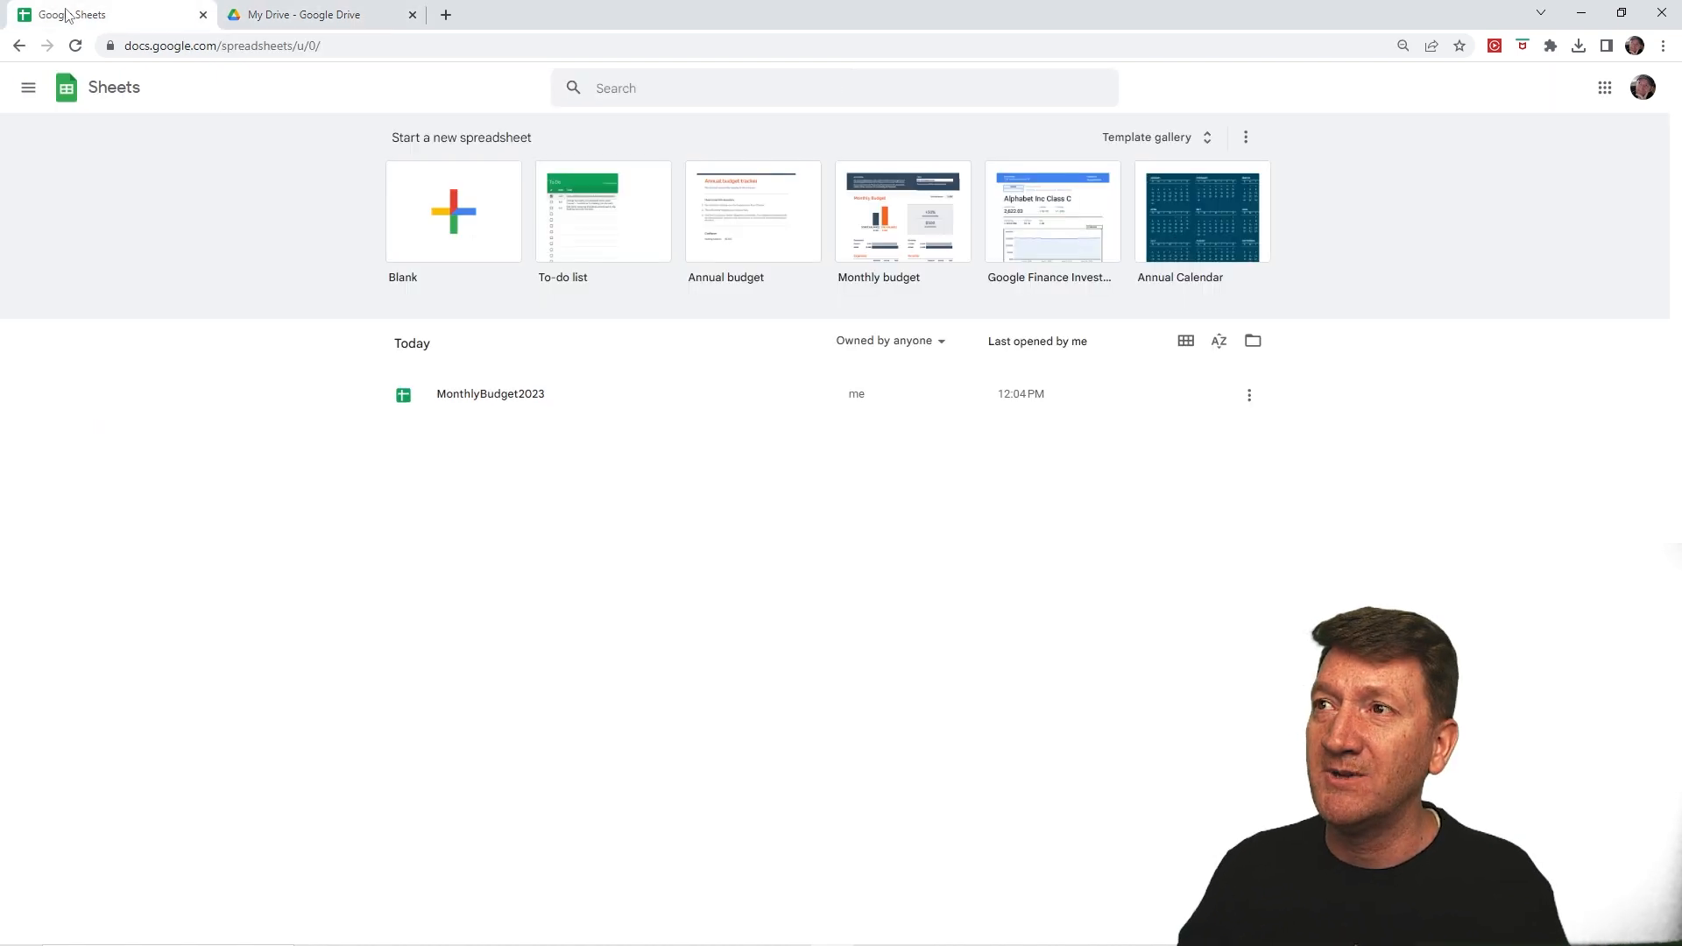
pyautogui.click(480, 401)
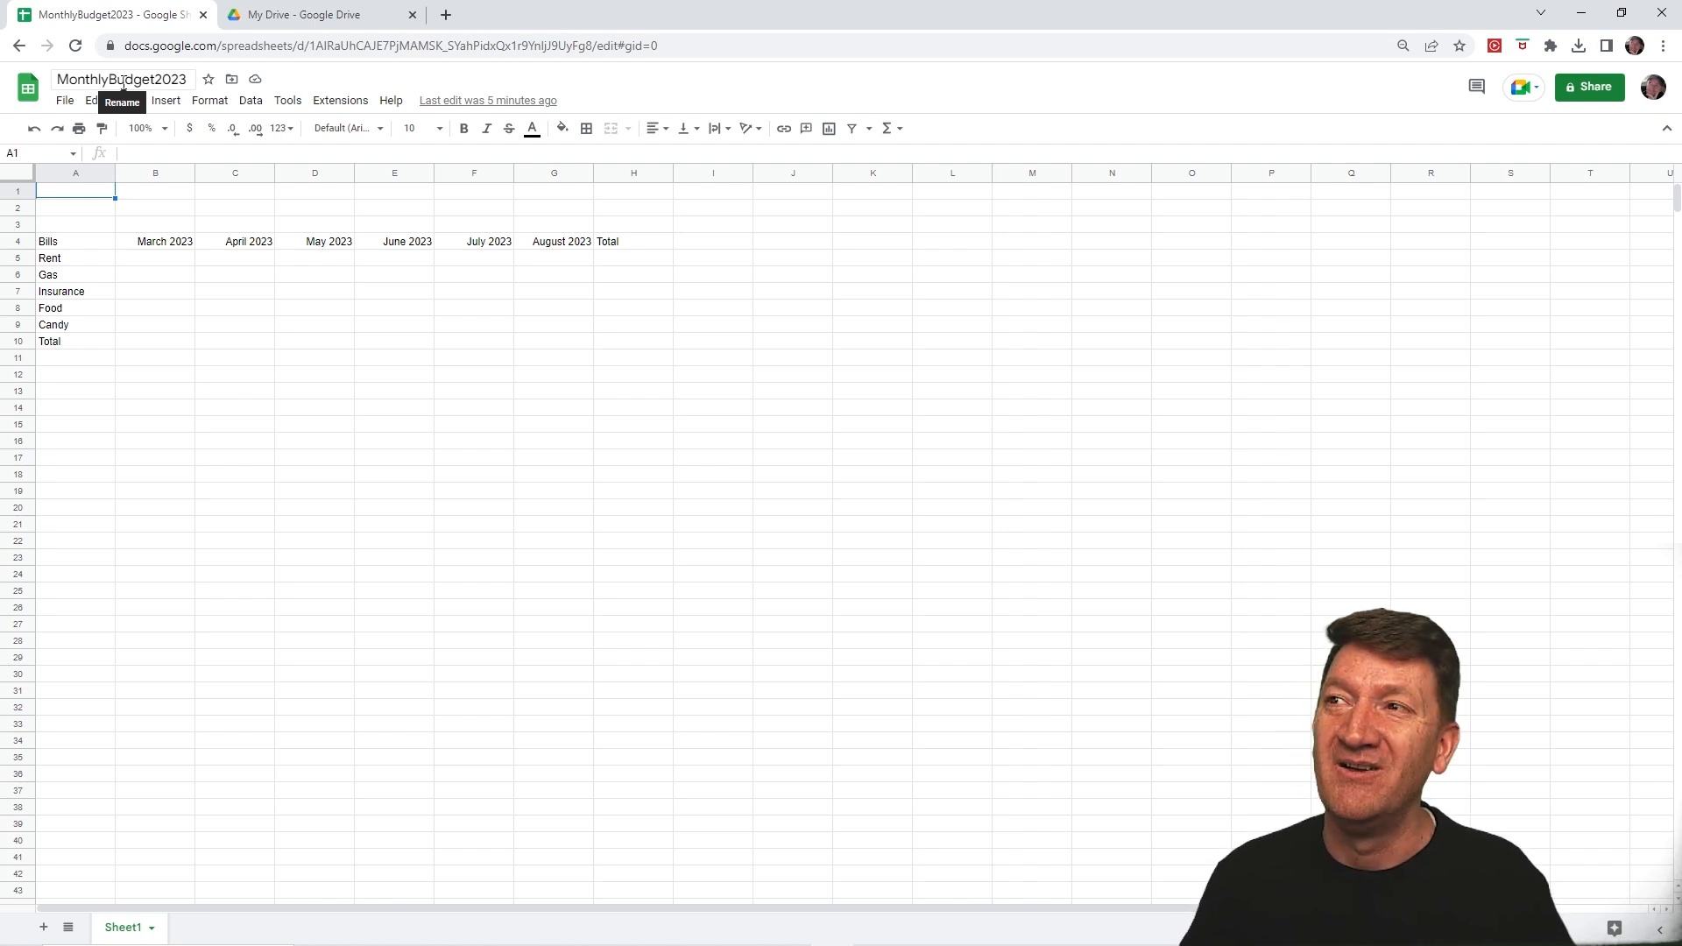
pyautogui.click(28, 88)
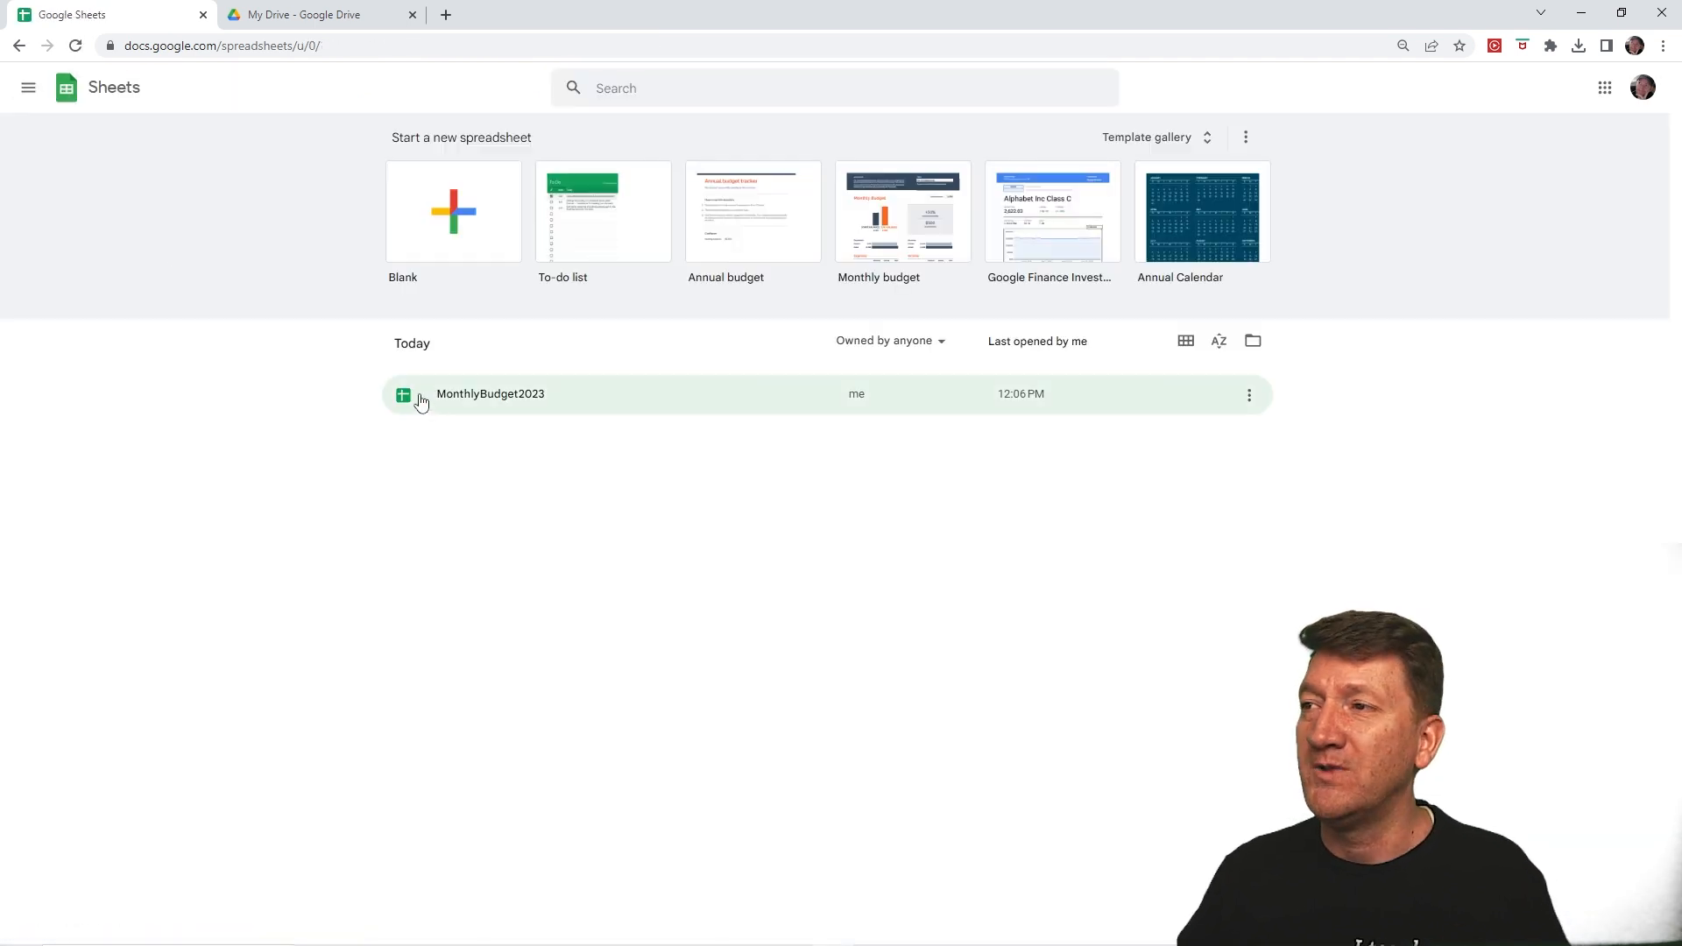
# Step: Switch back to My Drive and place the ExerciseFiles folder window over its empty file area
pyautogui.click(30, 91)
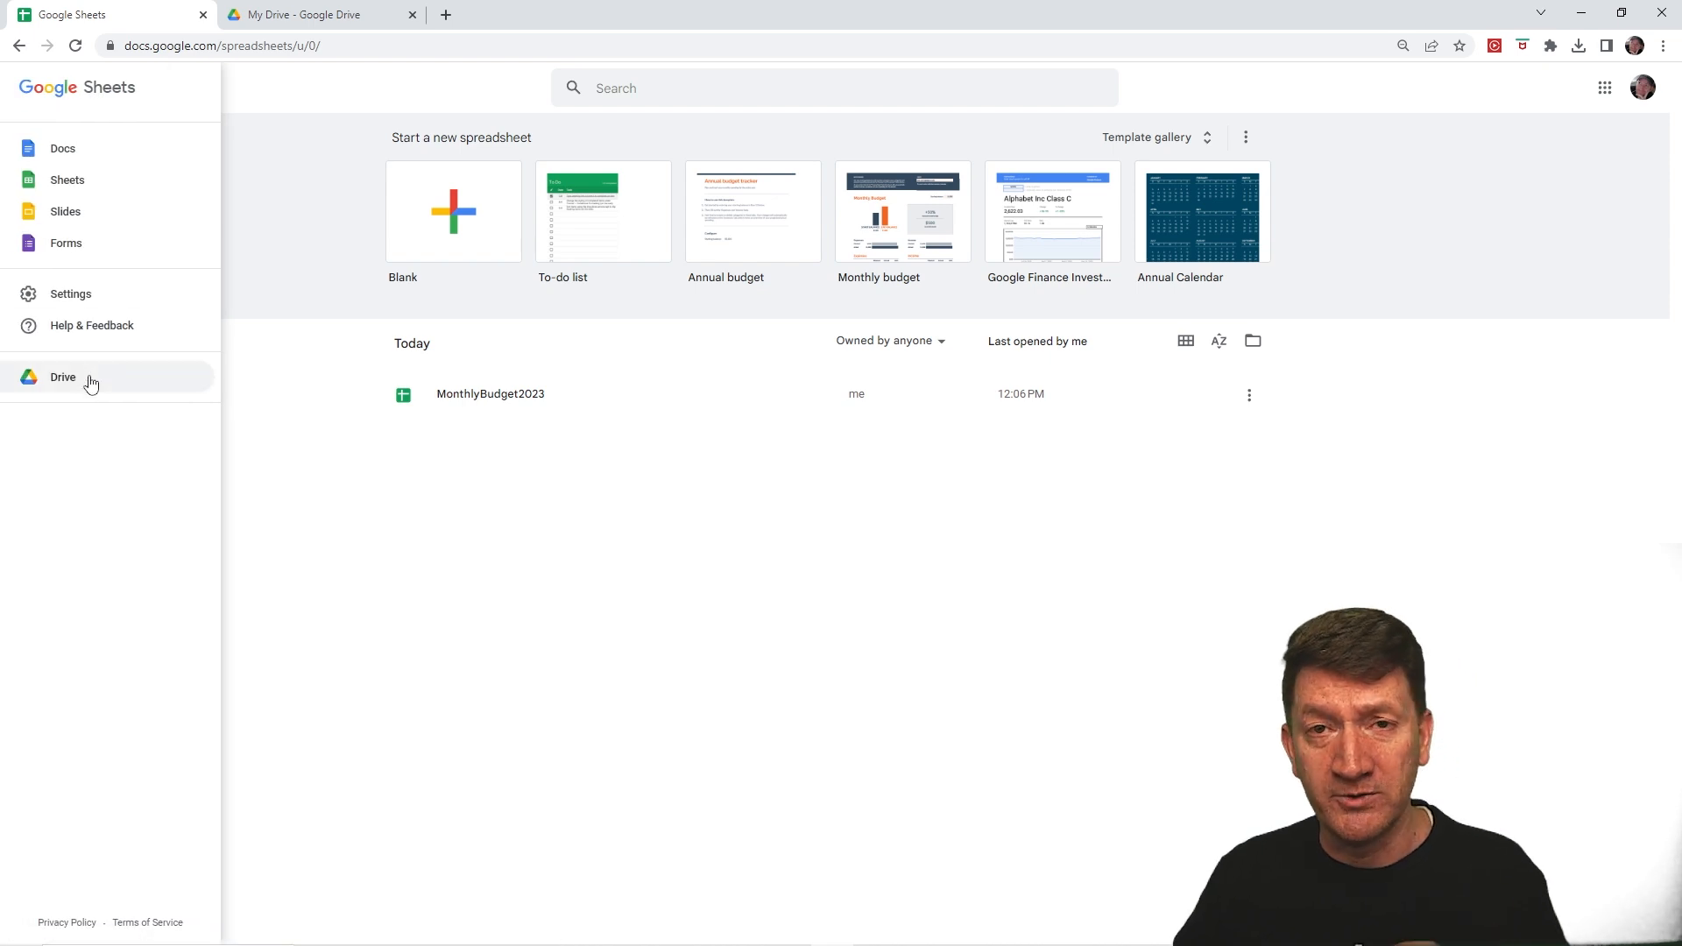
pyautogui.click(312, 20)
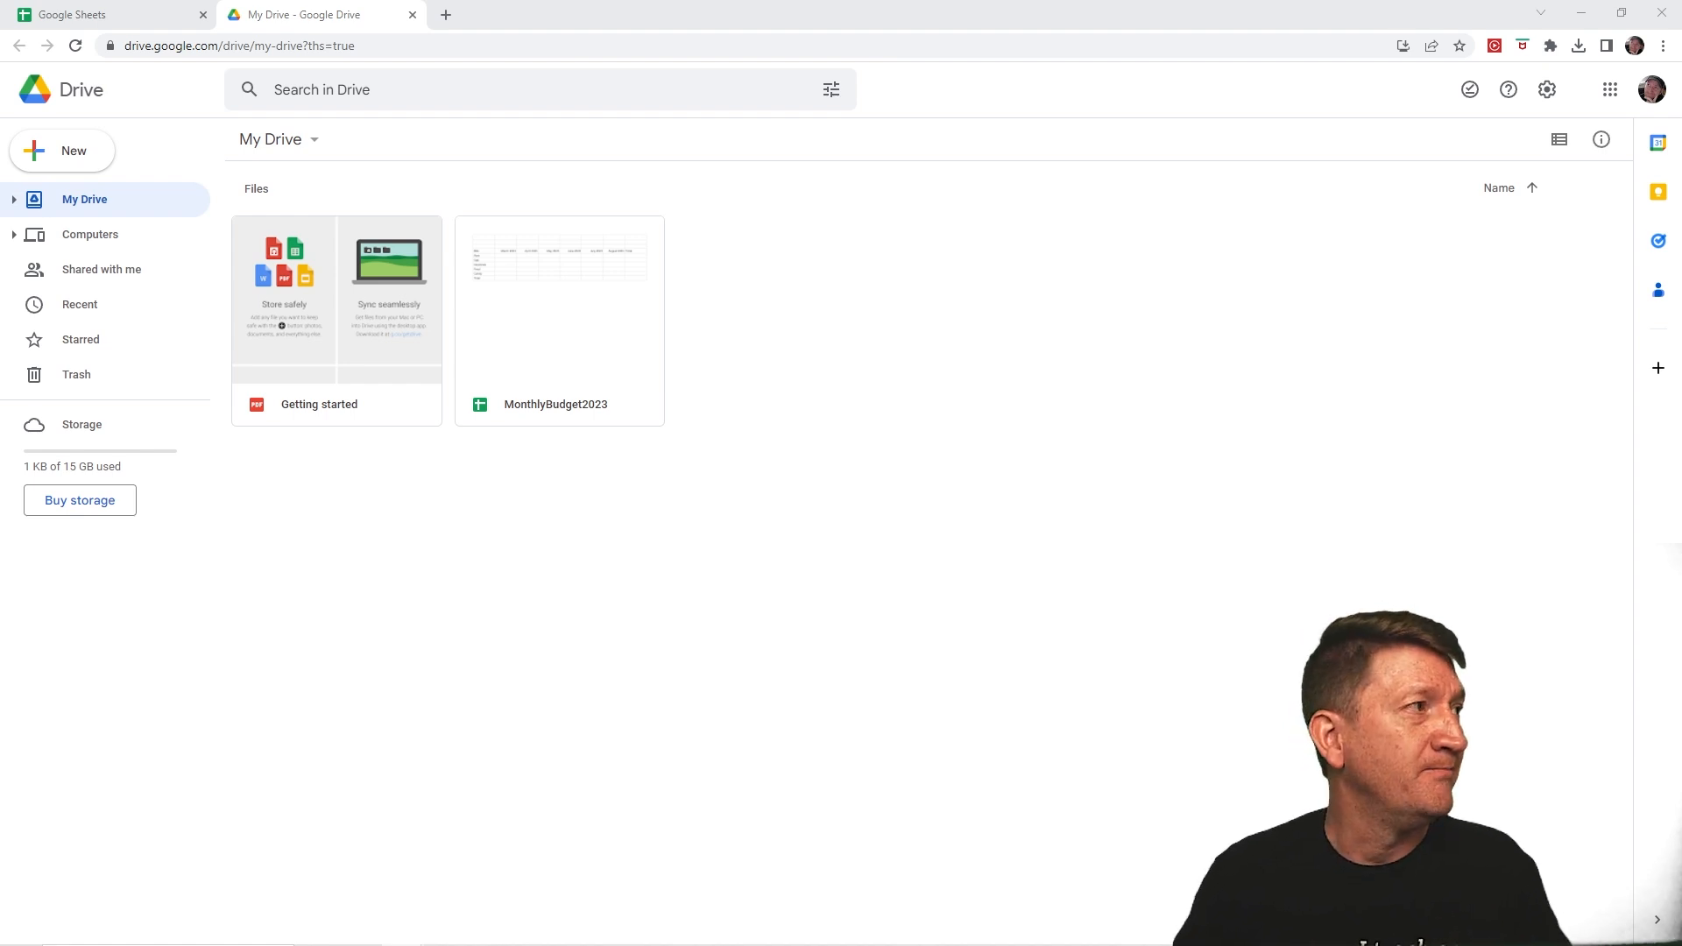
pyautogui.moveTo(958, 326); pyautogui.dragTo(935, 206)
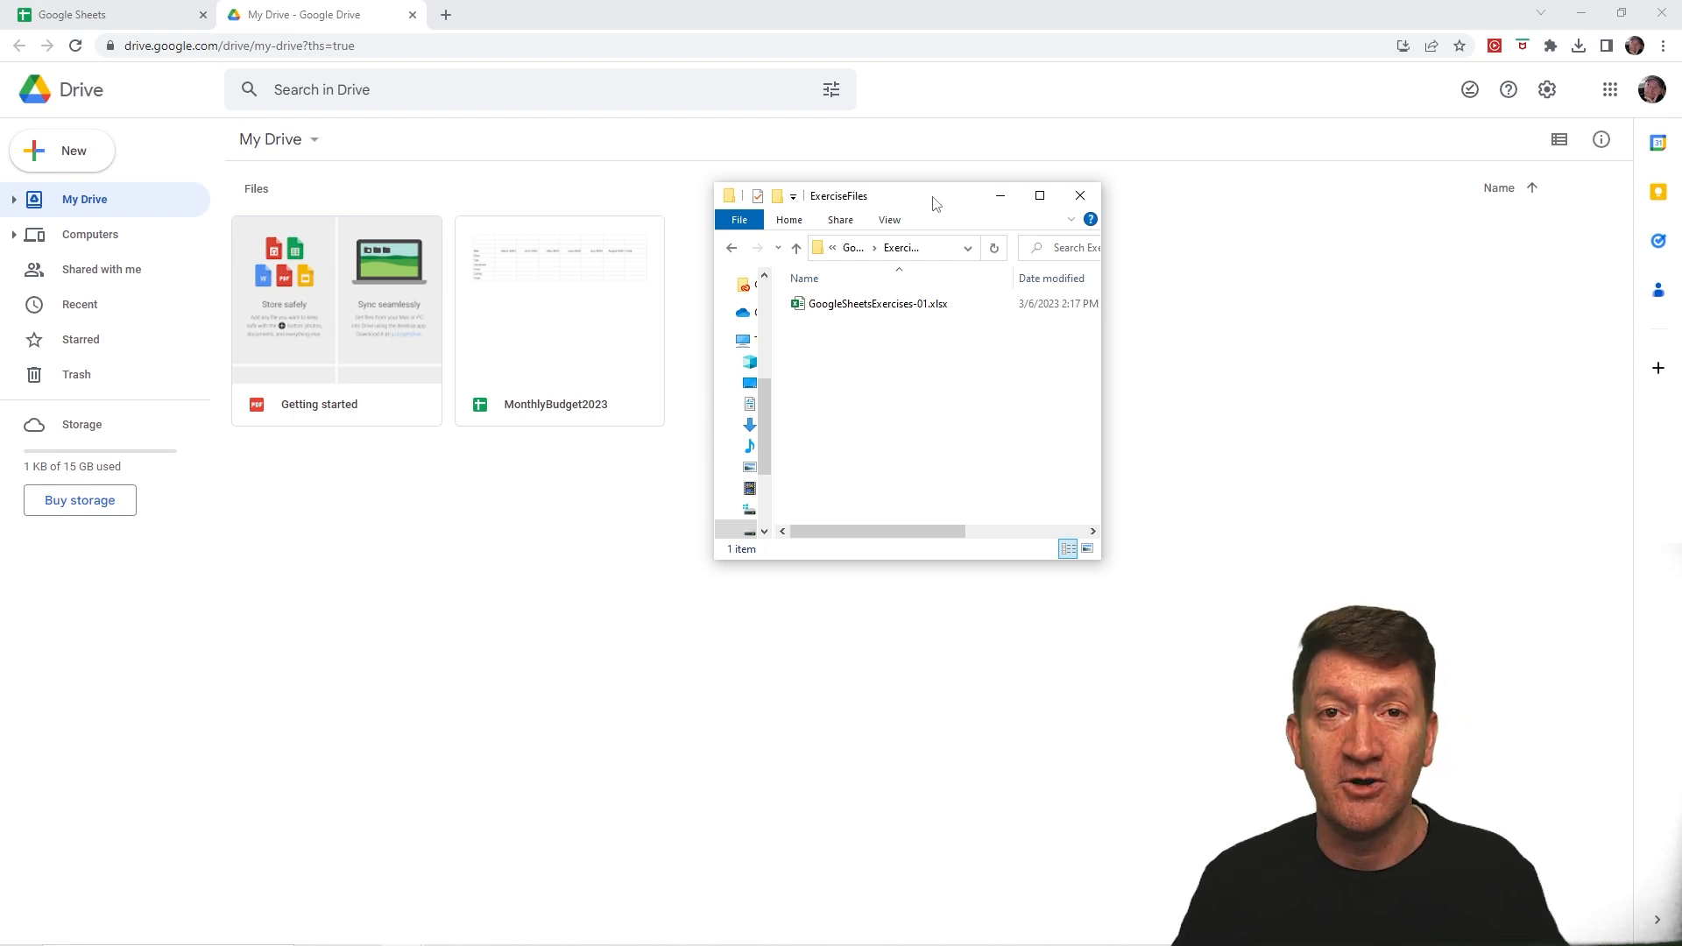
# Step: Upload GoogleSheetsExercises-01.xlsx from the ExerciseFiles folder into My Drive and check the alternative upload options there
pyautogui.moveTo(916, 194); pyautogui.dragTo(1163, 191)
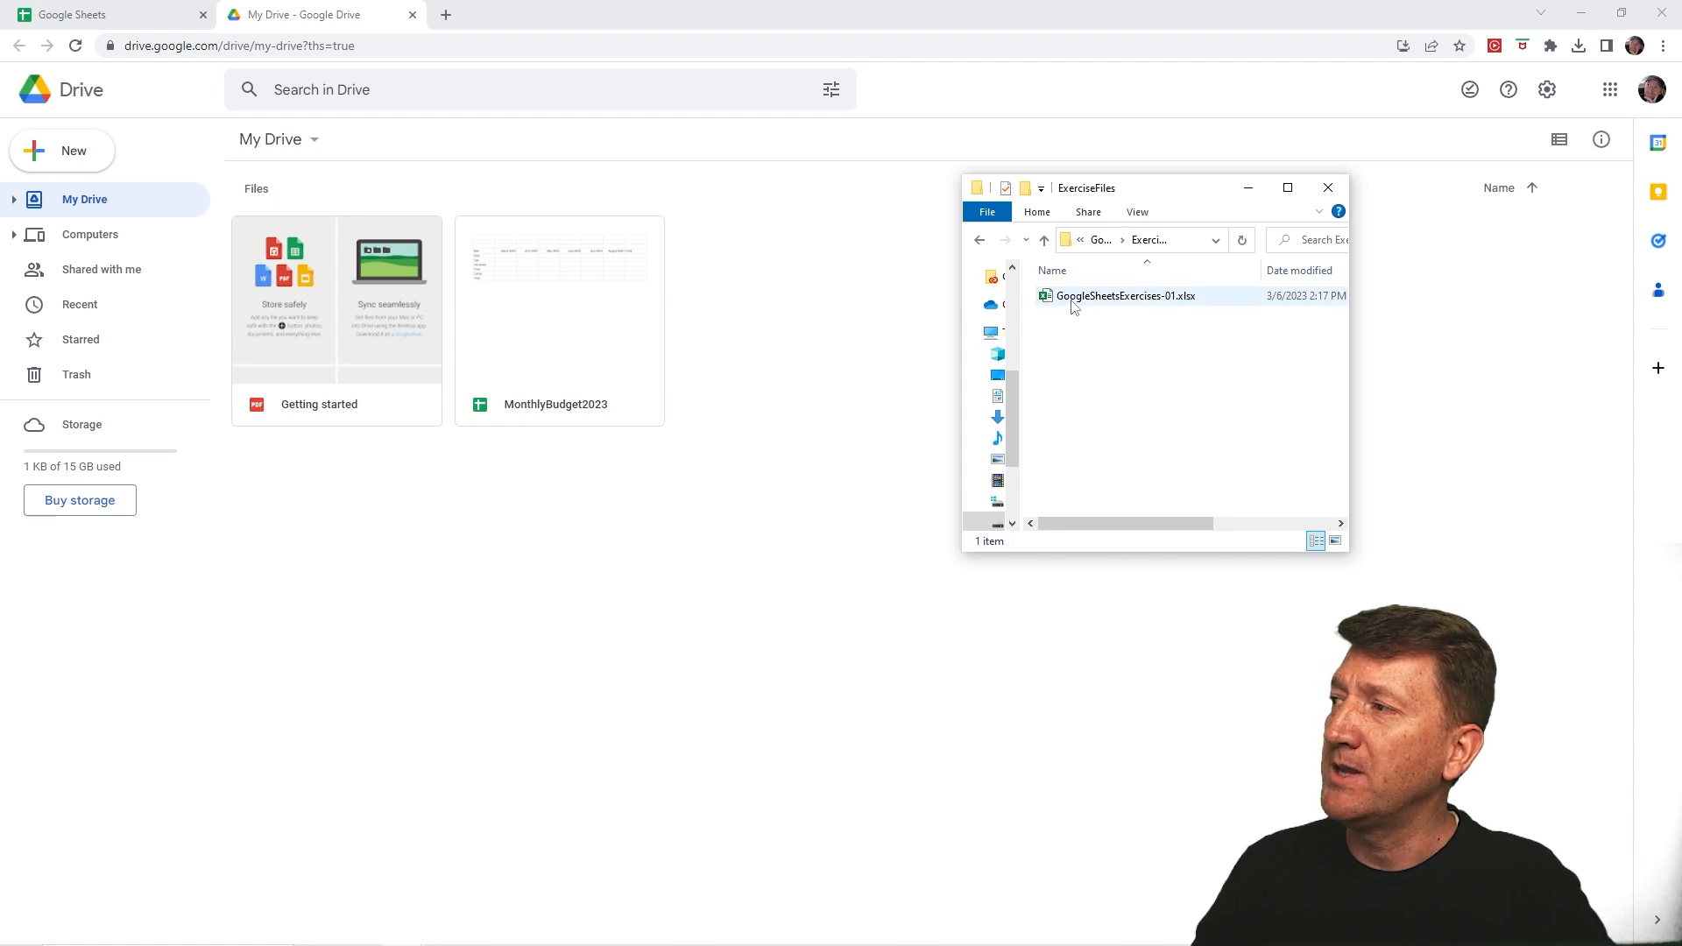
pyautogui.moveTo(1076, 302); pyautogui.dragTo(589, 515)
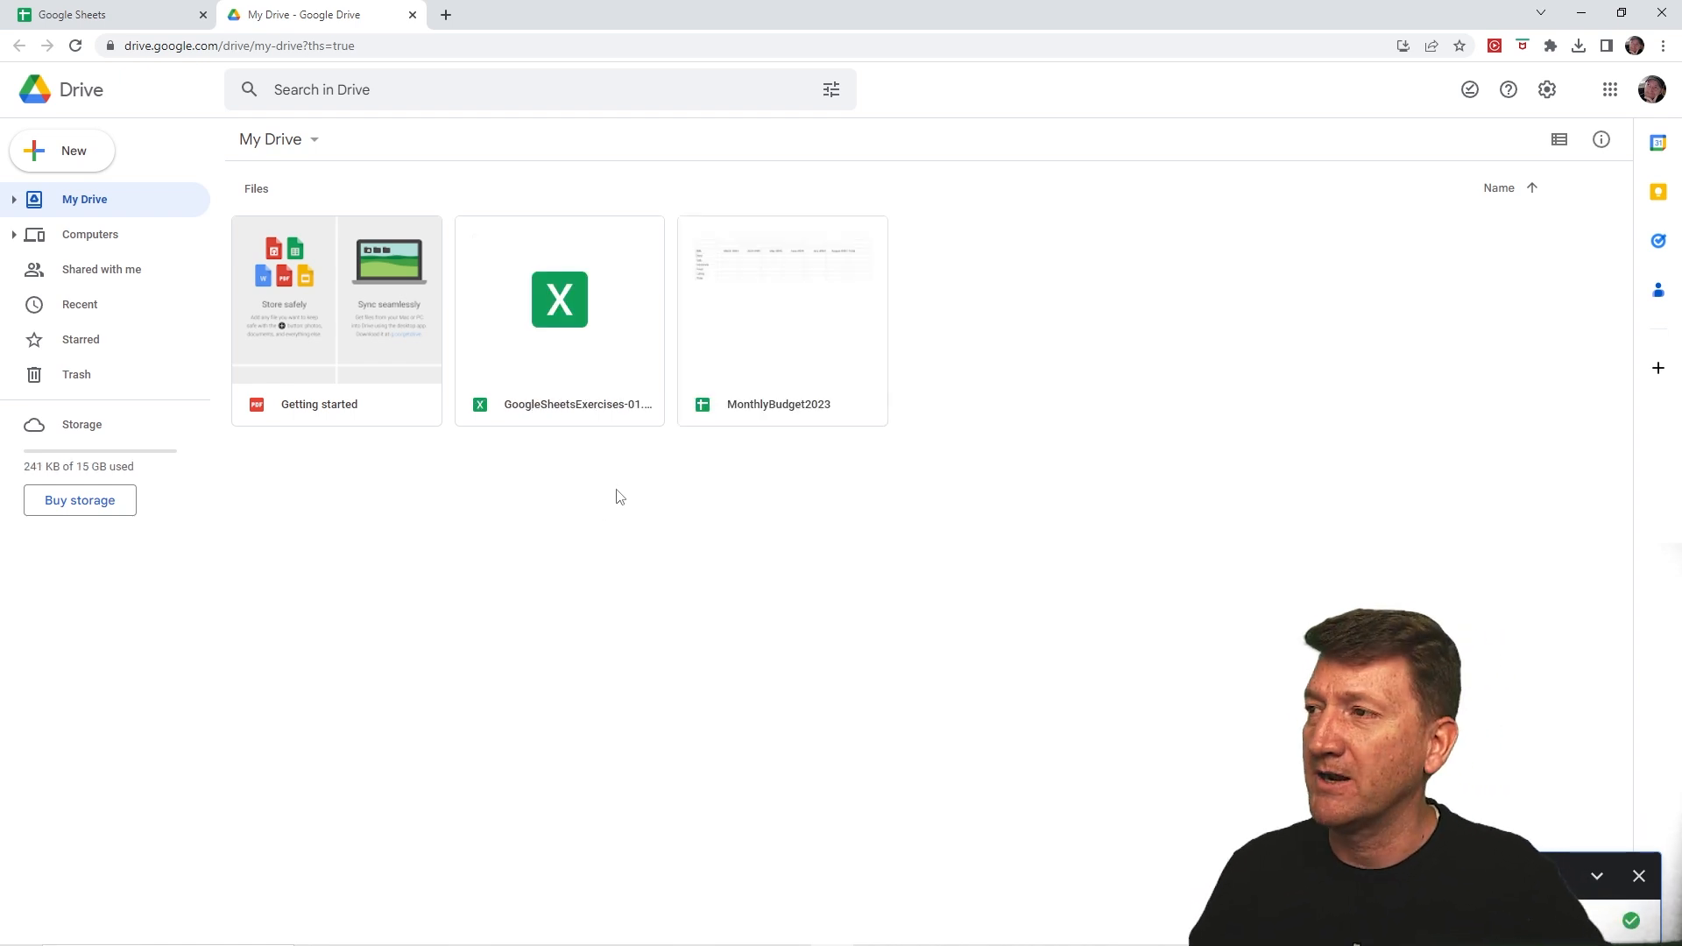
pyautogui.moveTo(447, 209)
pyautogui.mouseDown()
pyautogui.moveTo(558, 368)
pyautogui.moveTo(665, 454)
pyautogui.mouseUp()
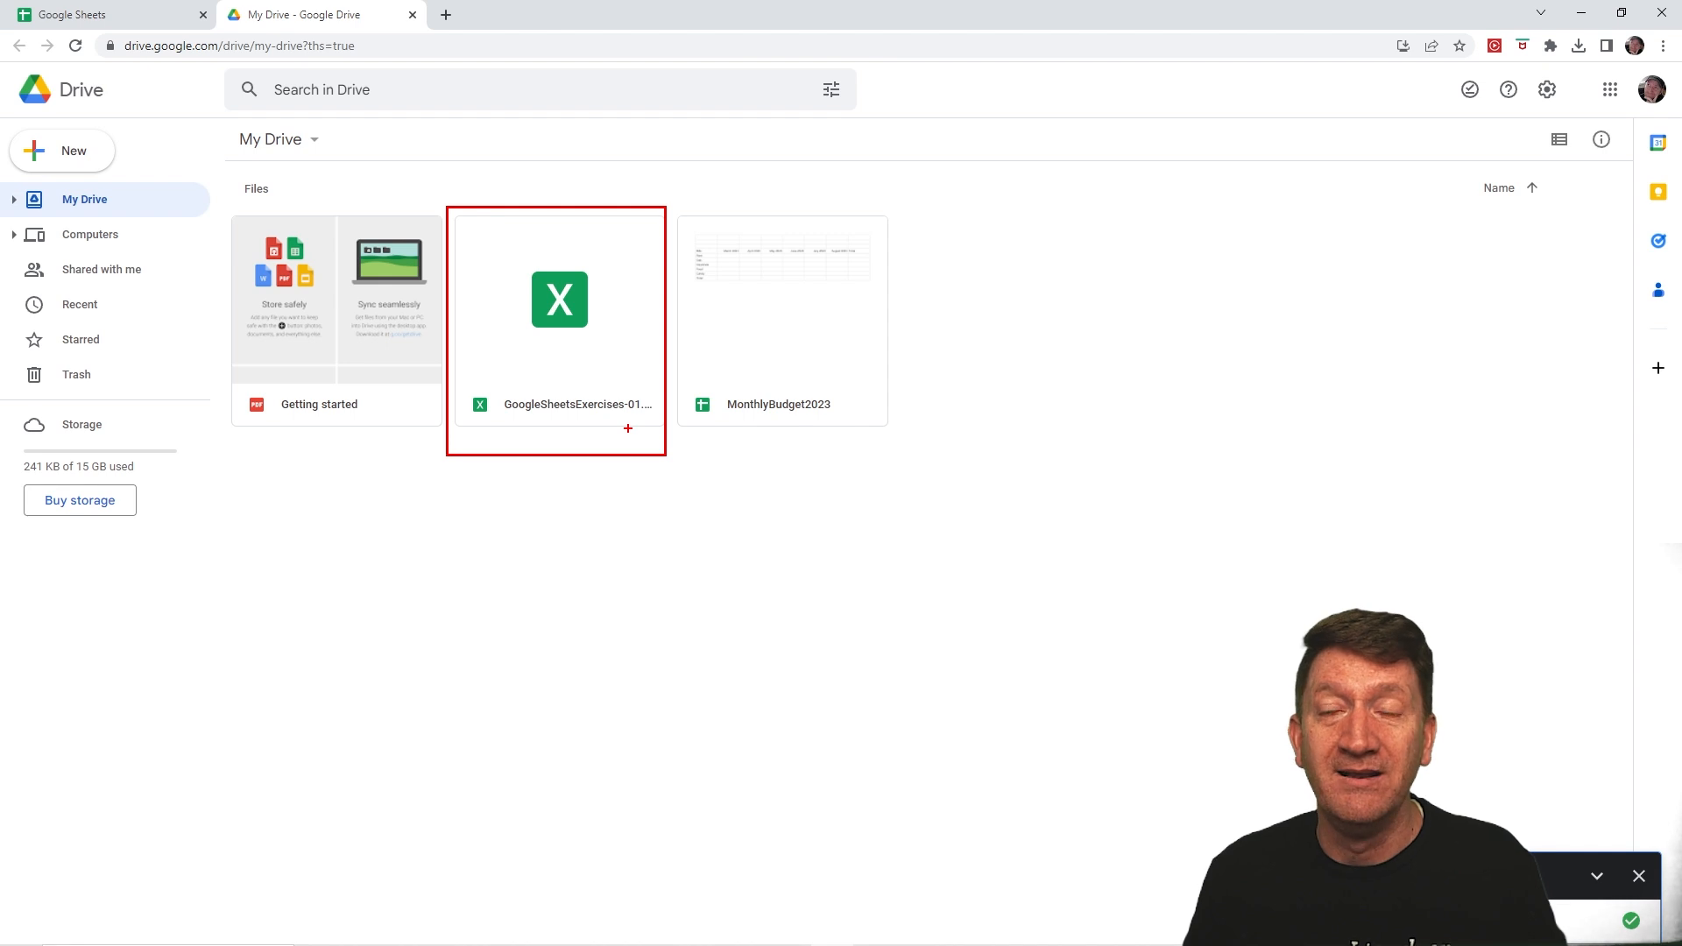
pyautogui.press('Escape')
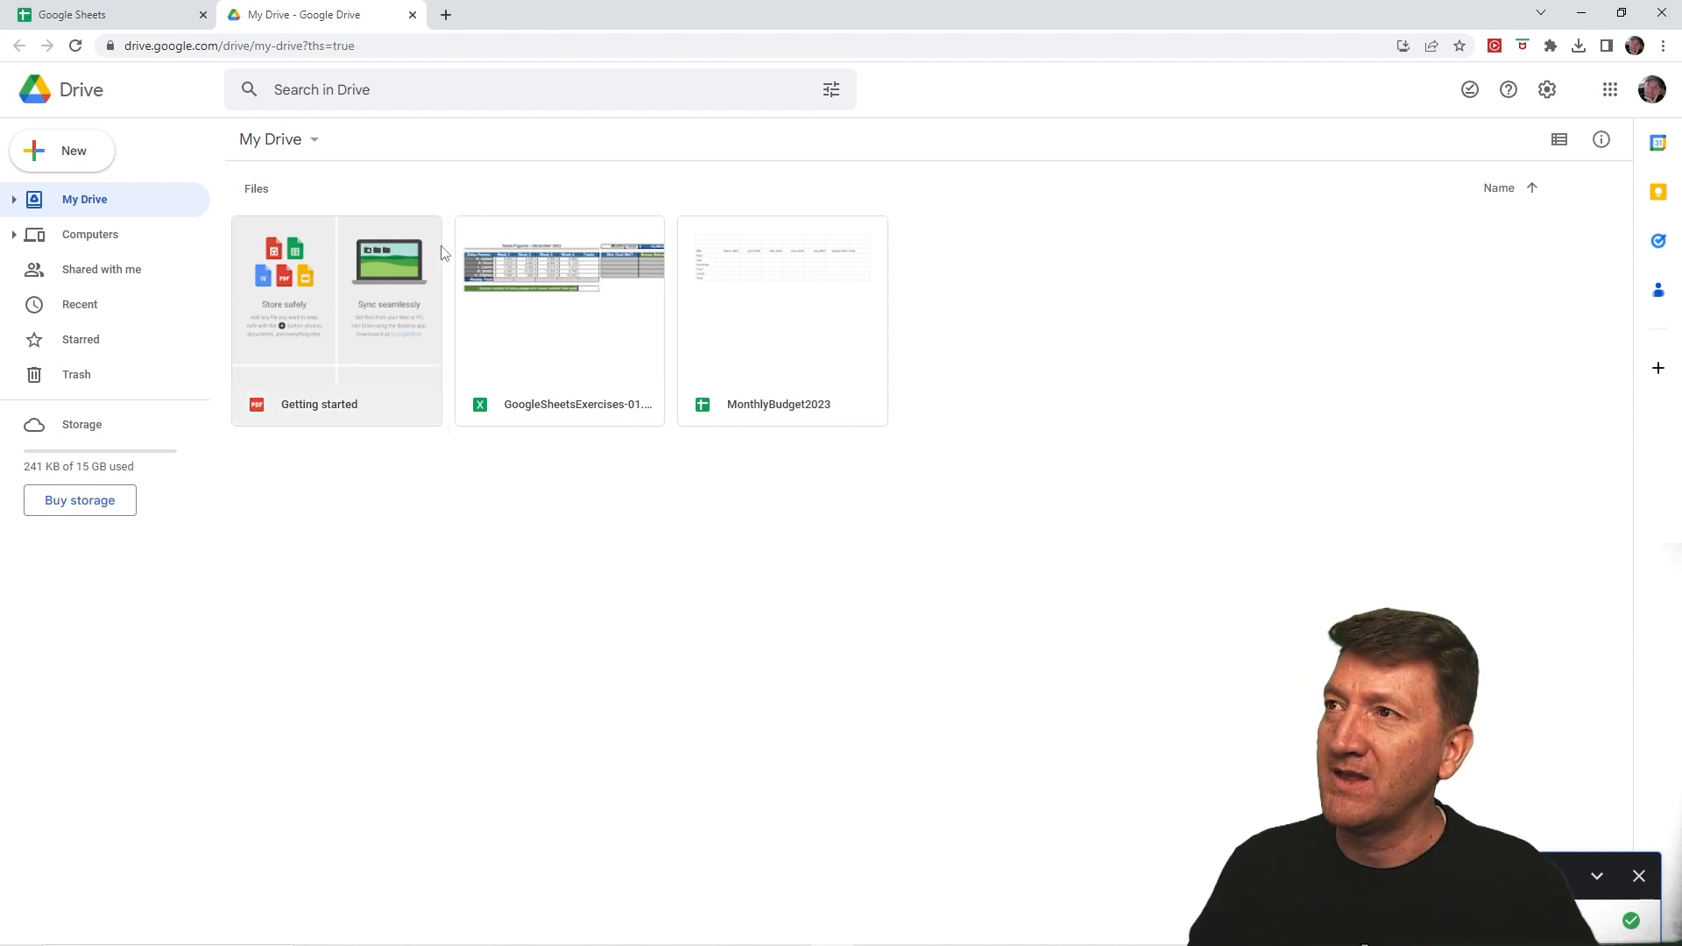
pyautogui.click(306, 149)
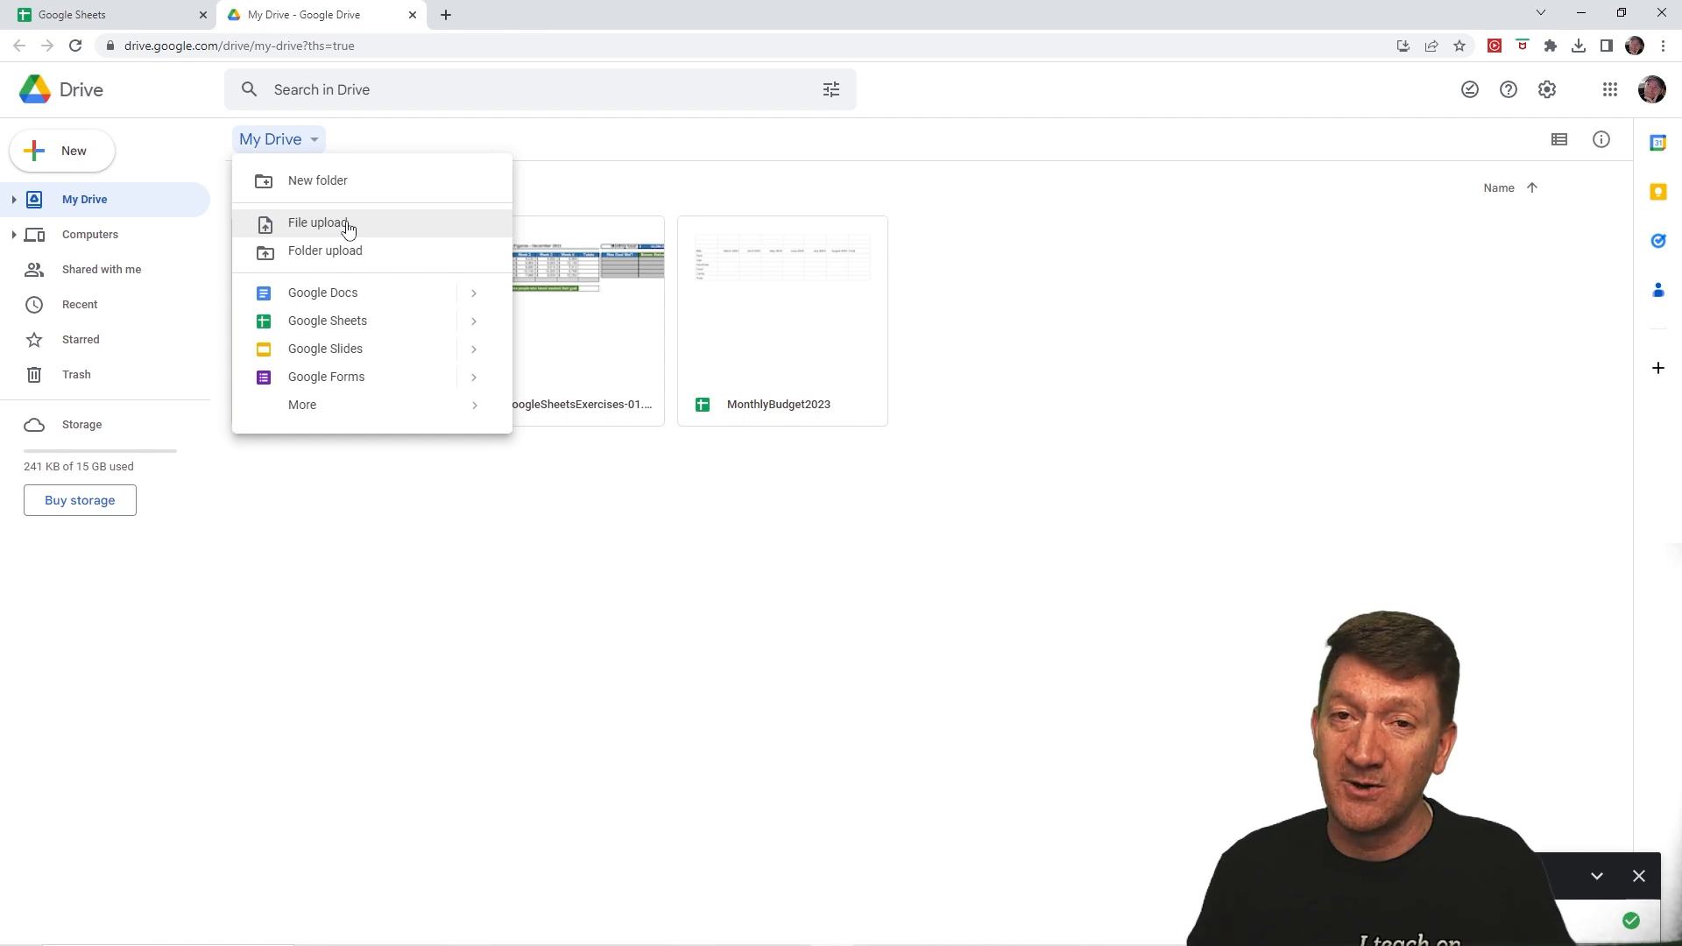
pyautogui.click(648, 490)
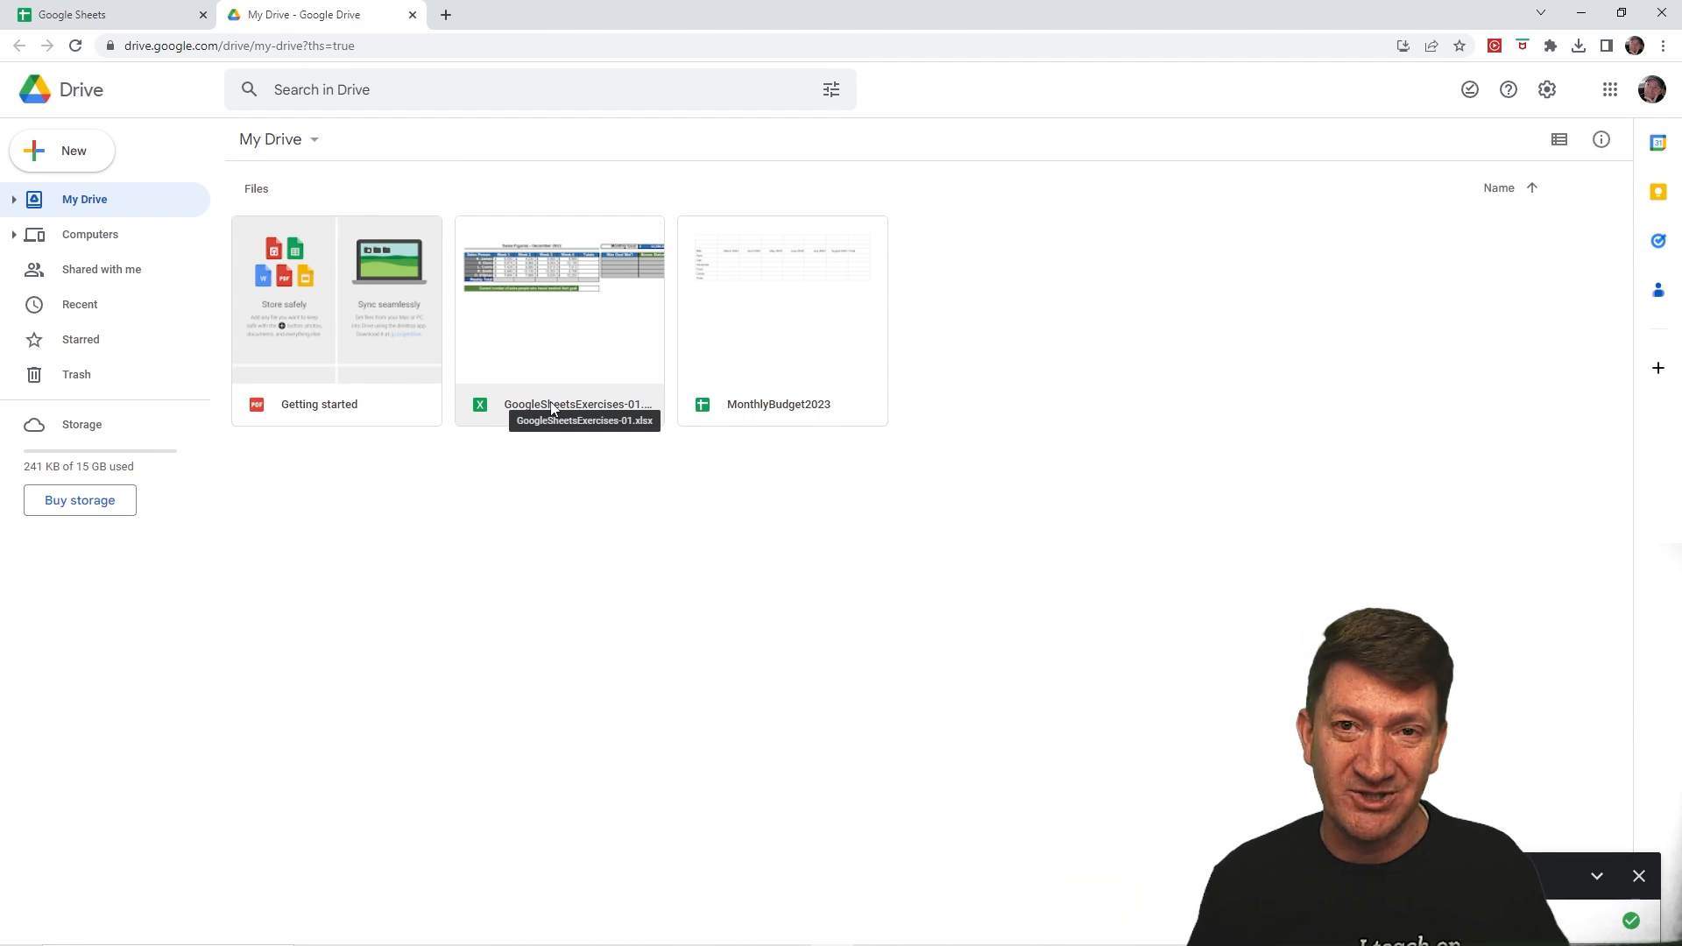
# Step: Open GoogleSheetsExercises-01.xlsx from My Drive and look over its sheets, such as Employee Records, List Functions and VLOOKUP Function
pyautogui.doubleClick(540, 316)
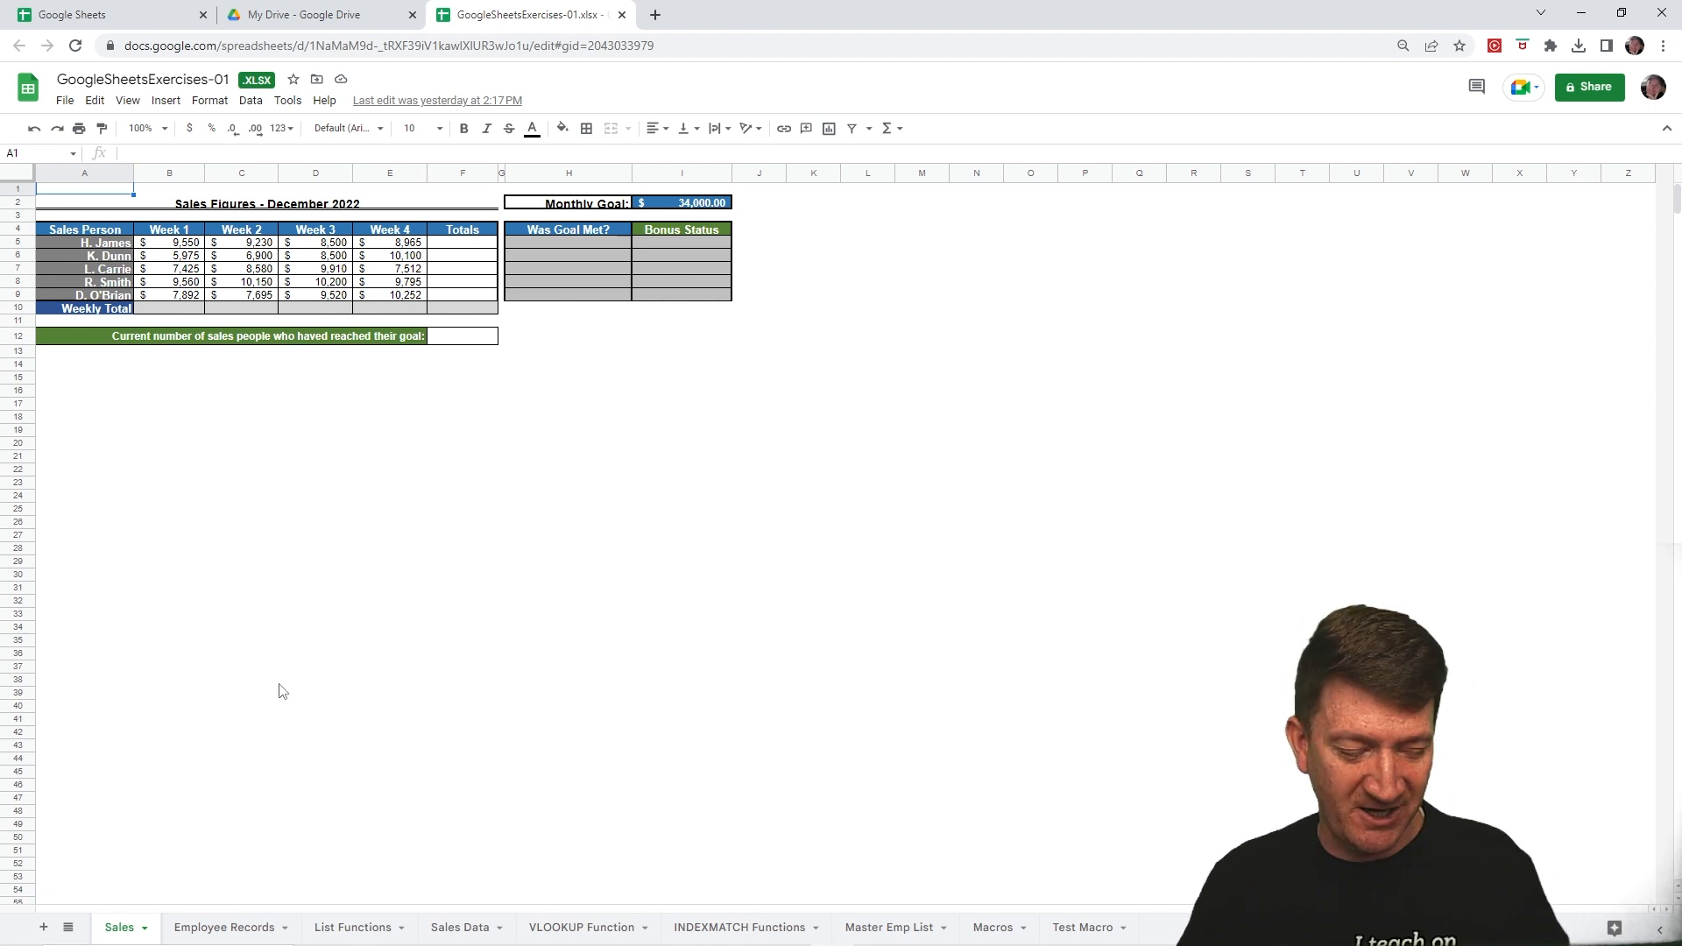
pyautogui.moveTo(242, 900); pyautogui.dragTo(277, 753)
pyautogui.moveTo(368, 898); pyautogui.dragTo(418, 758)
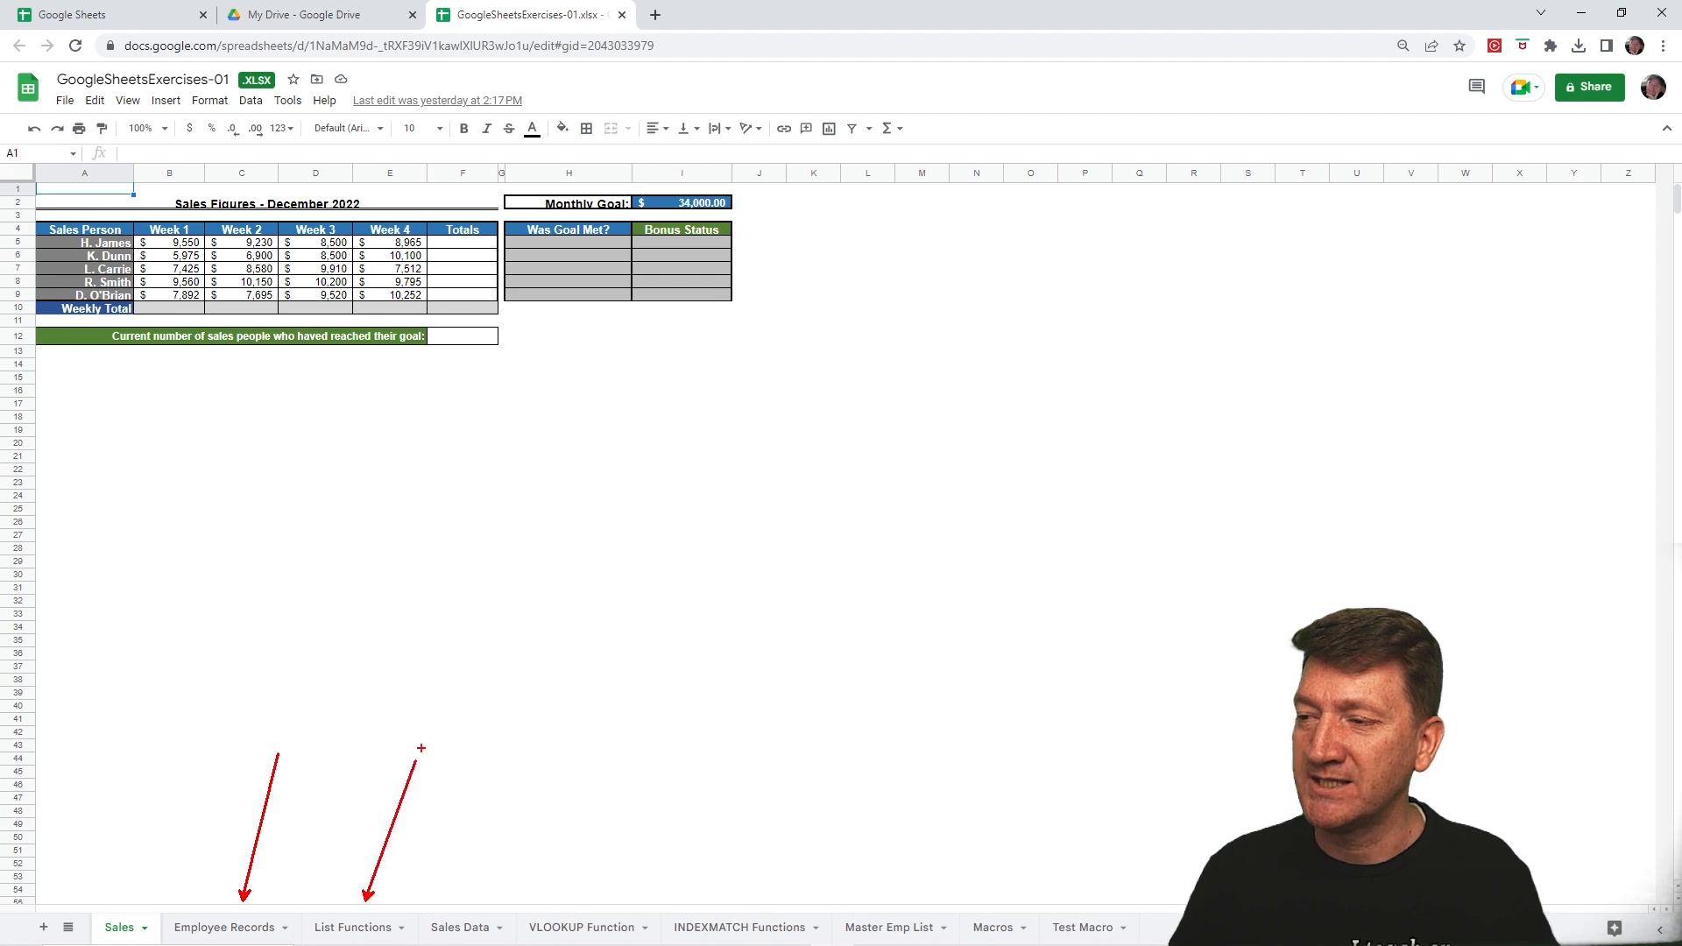
pyautogui.moveTo(626, 903); pyautogui.dragTo(660, 798)
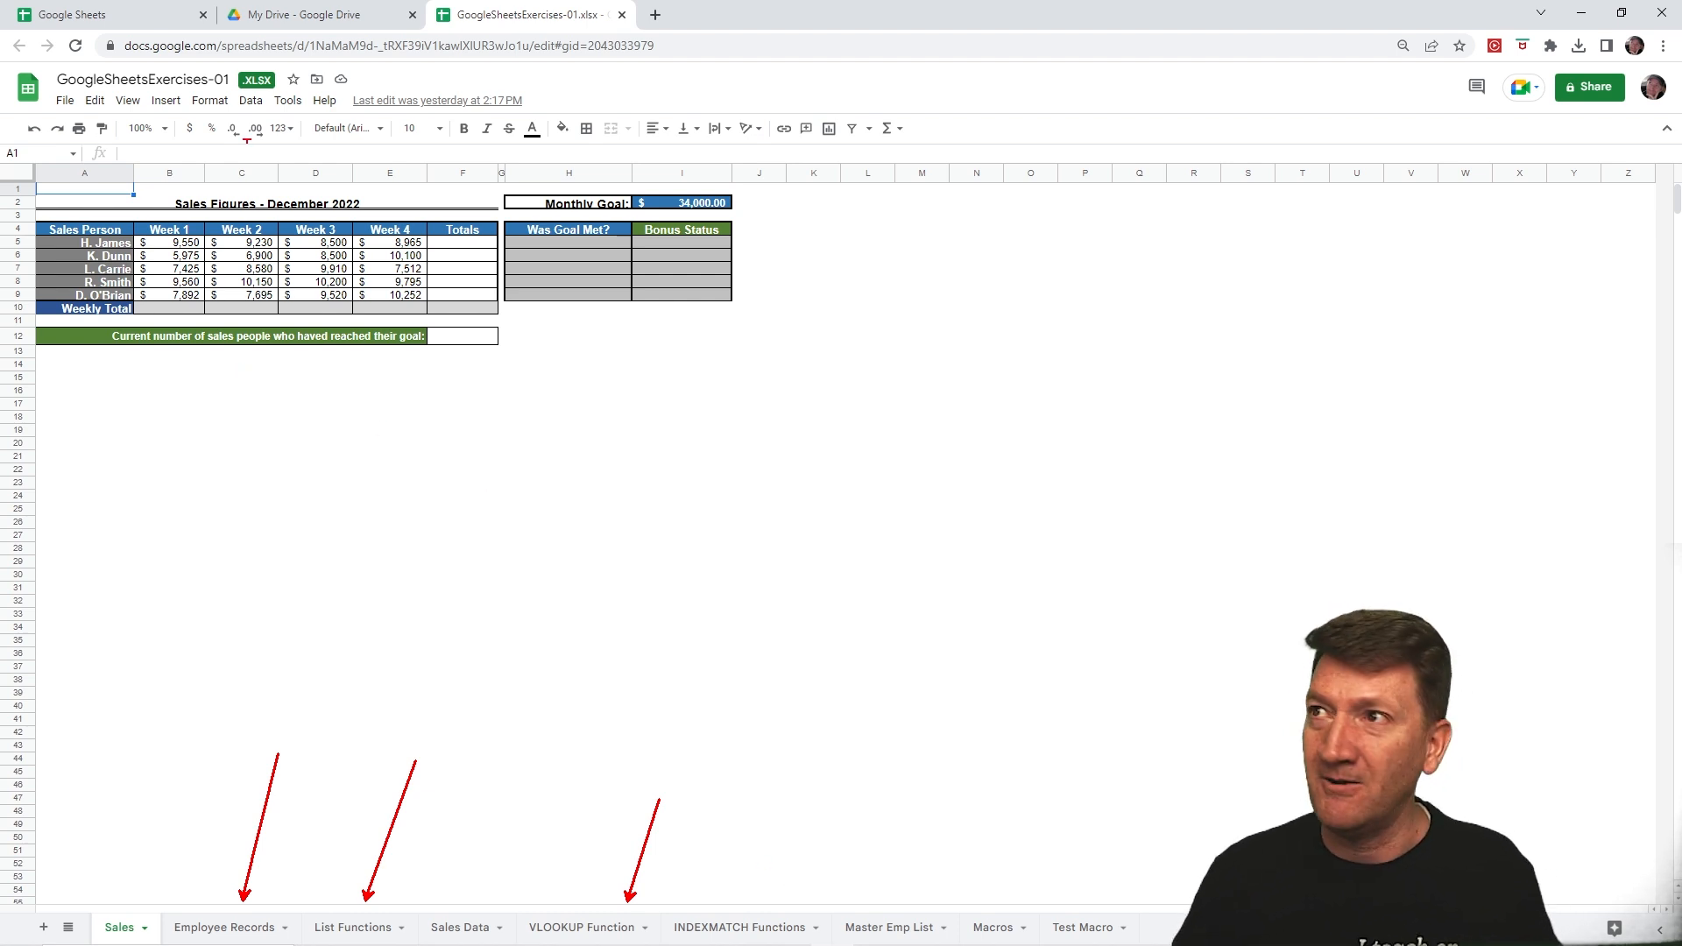
# Step: Check the workbook's XLSX format label and save the workbook as Google Sheets
pyautogui.moveTo(259, 90); pyautogui.dragTo(350, 315)
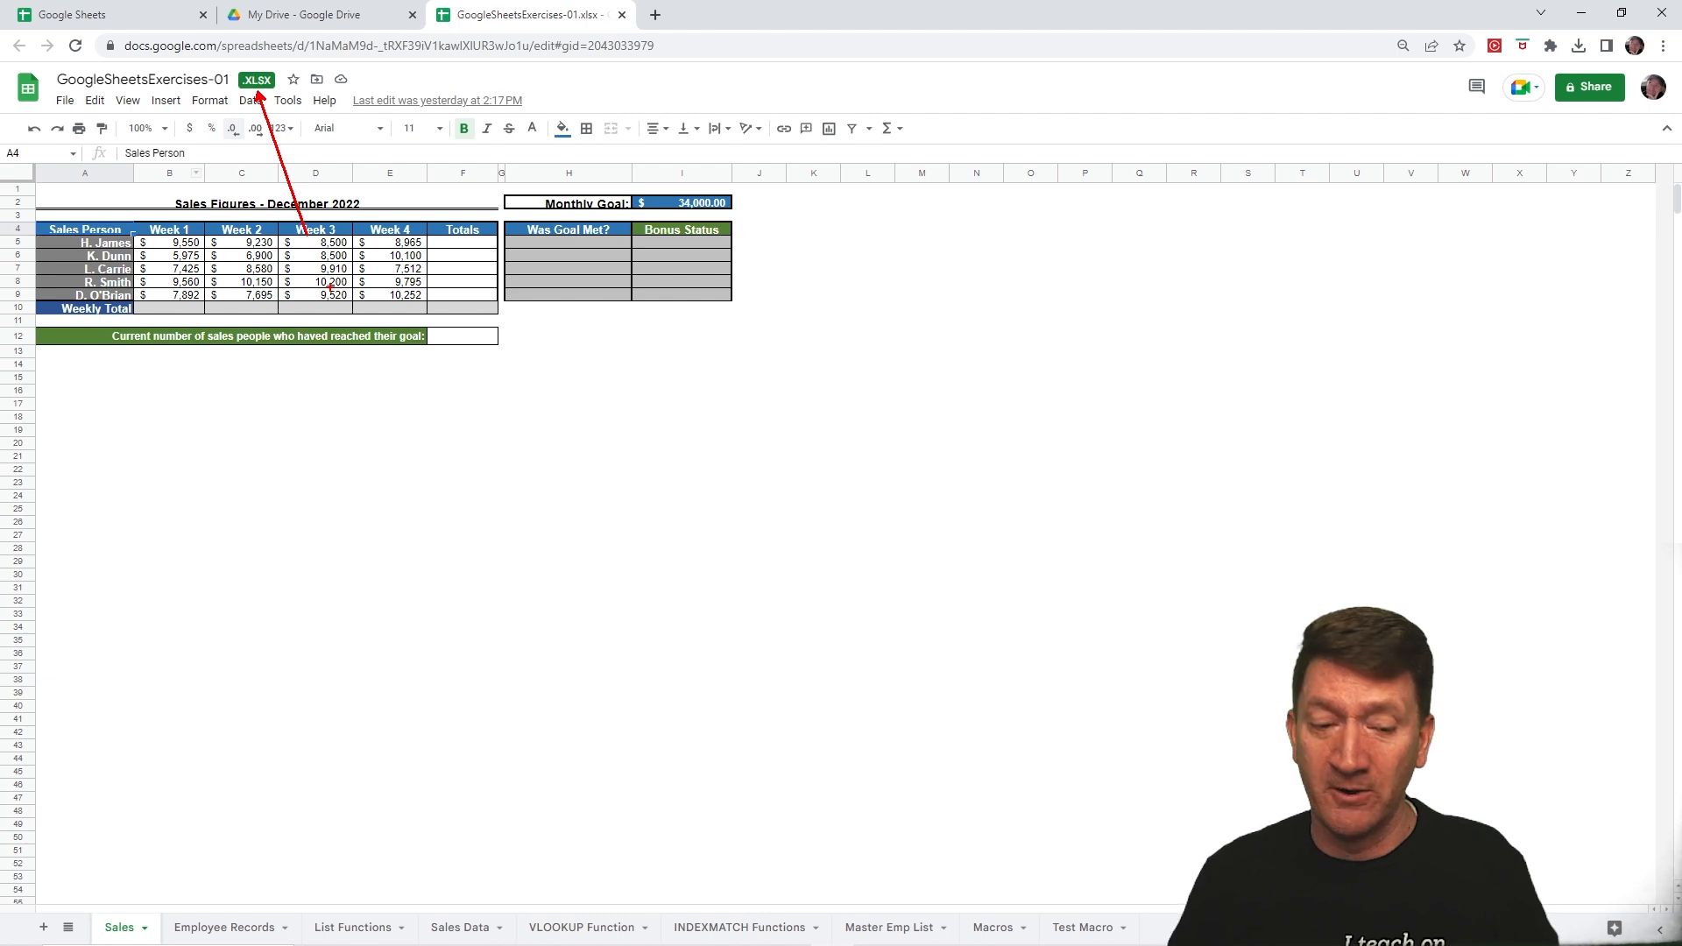
pyautogui.click(65, 102)
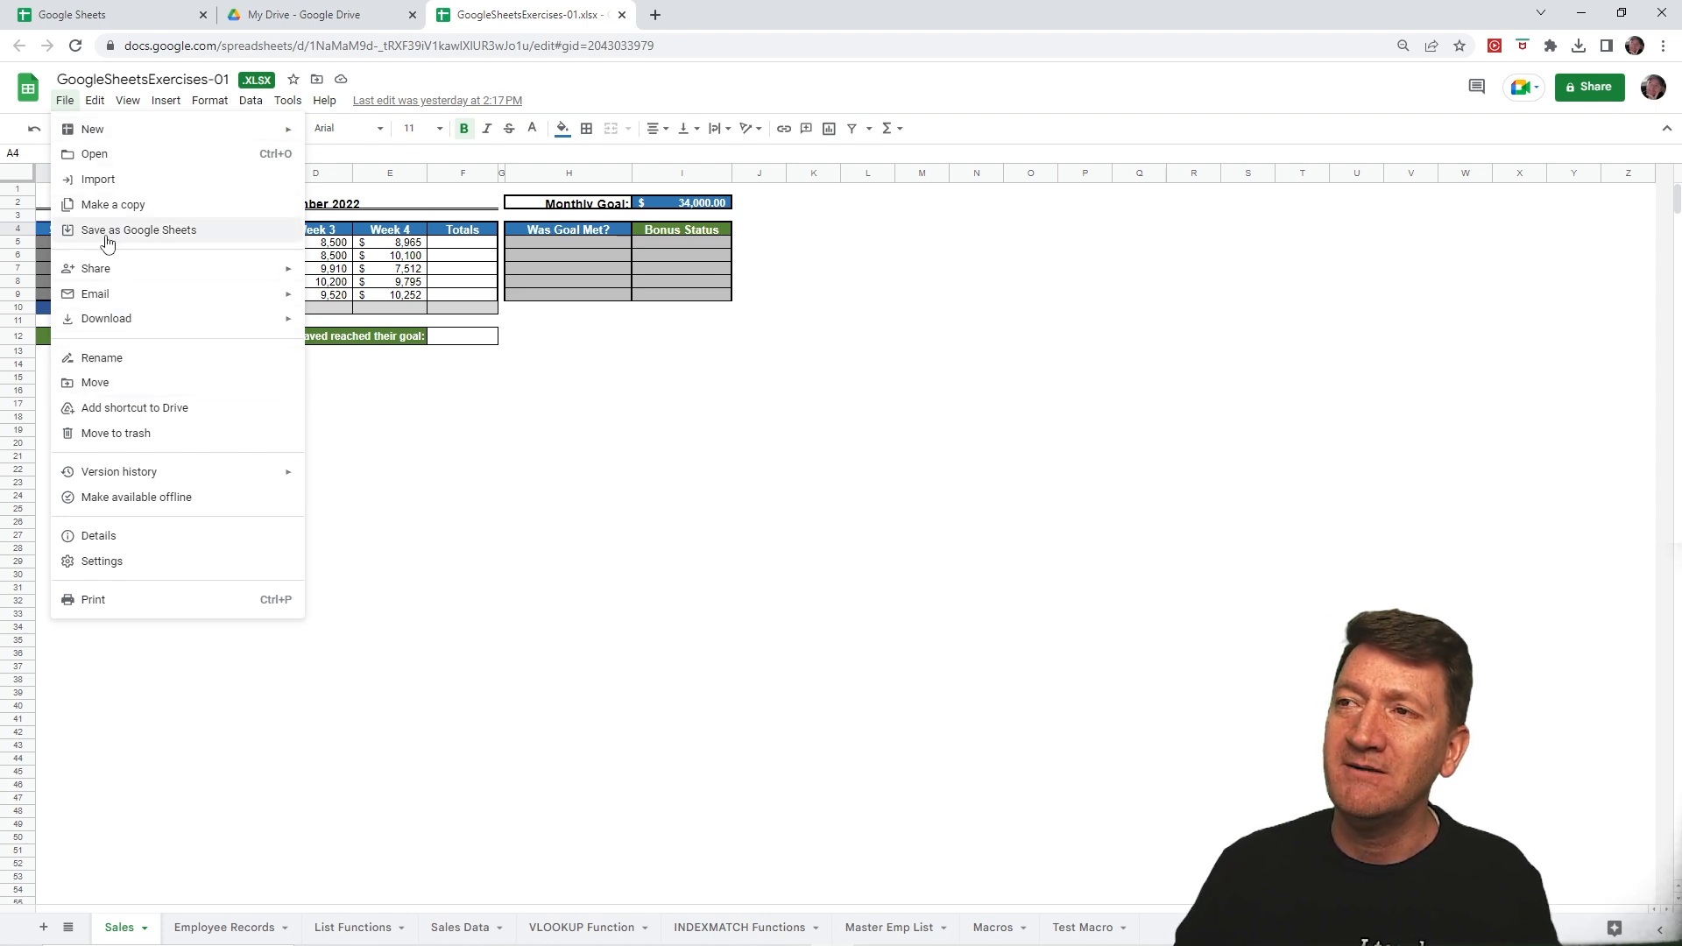
pyautogui.click(159, 232)
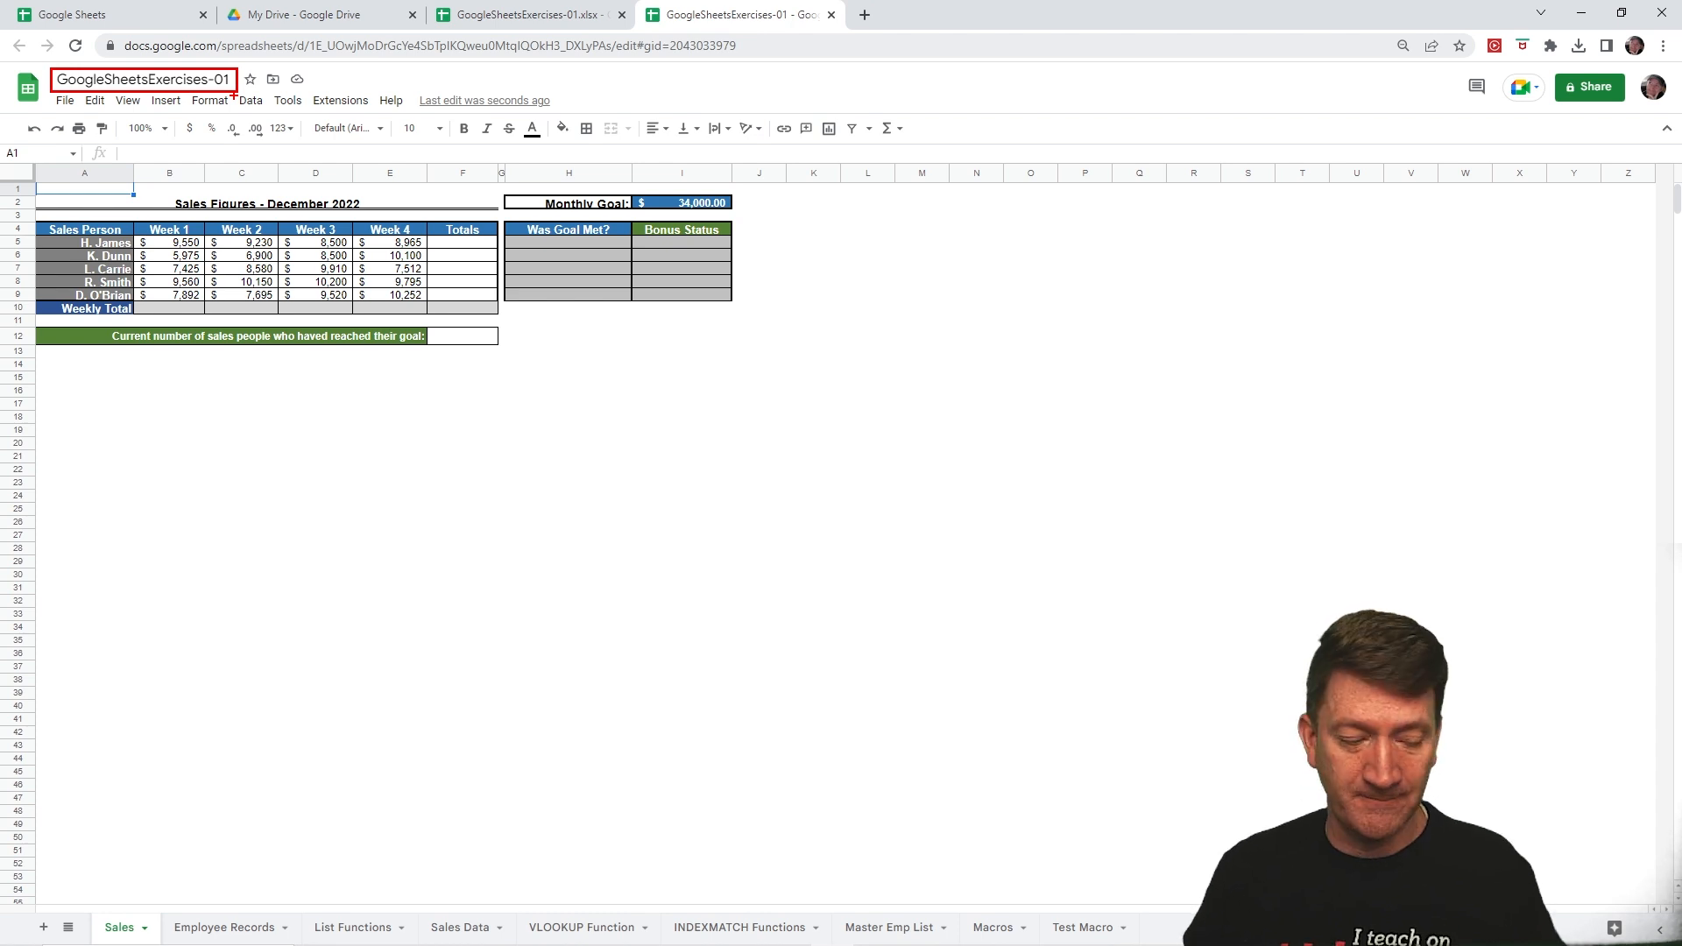
# Step: Go back through the XLSX workbook to My Drive and compare the file-type icons of the Excel file and MonthlyBudget2023
pyautogui.click(519, 14)
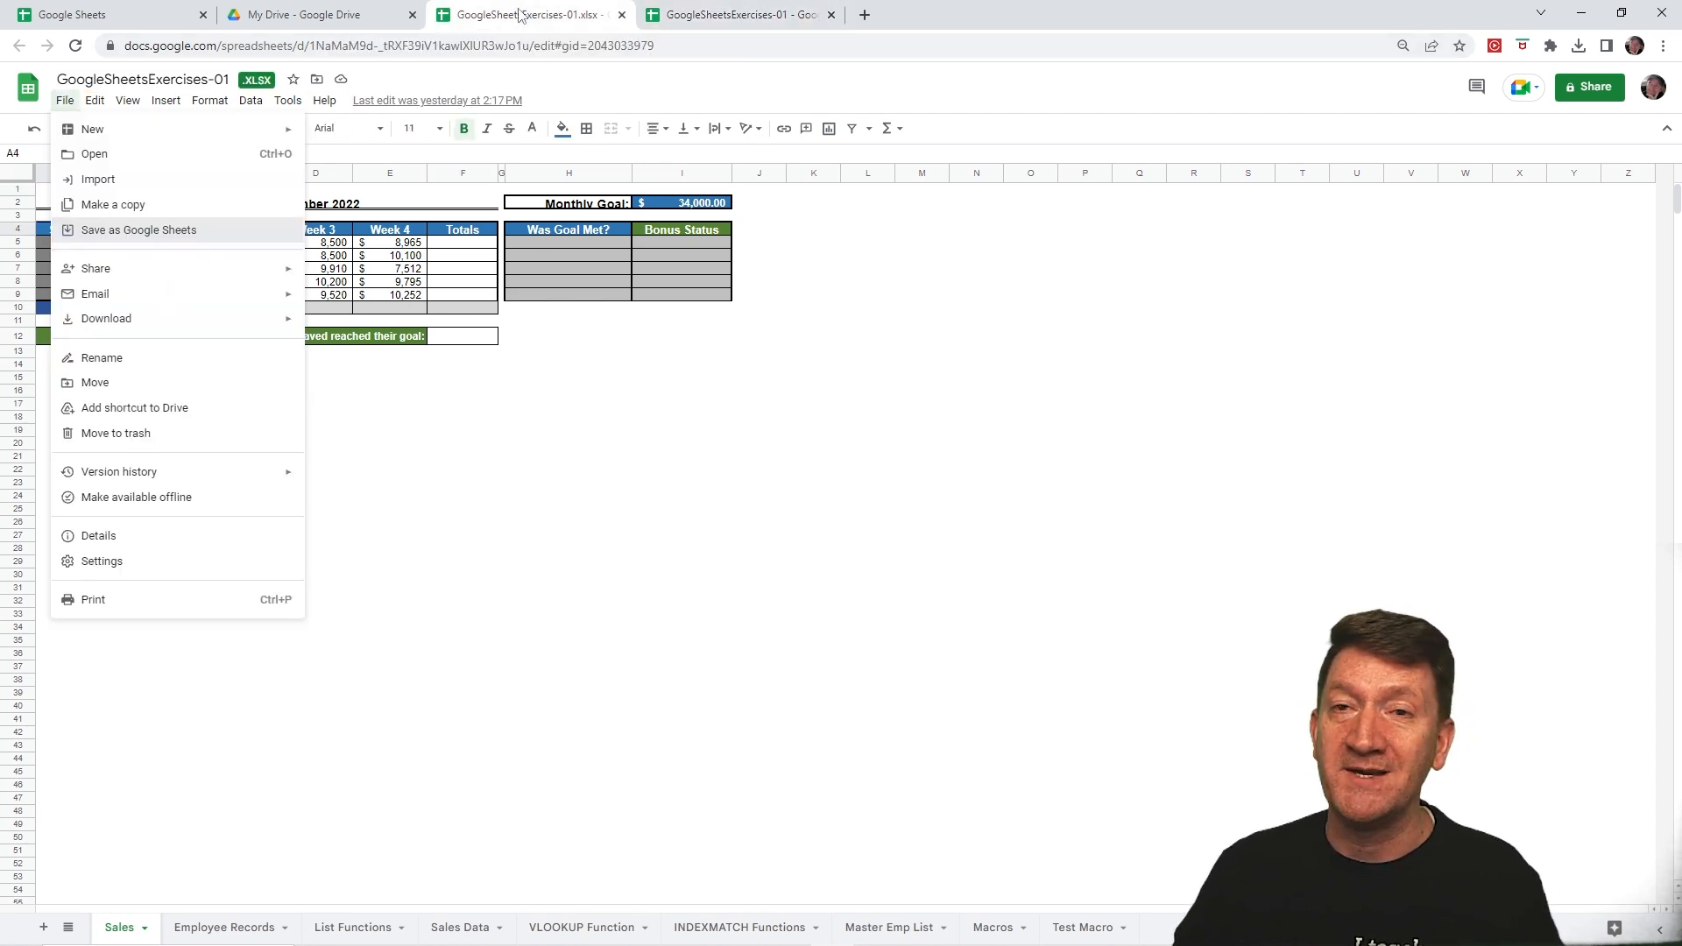
pyautogui.click(314, 19)
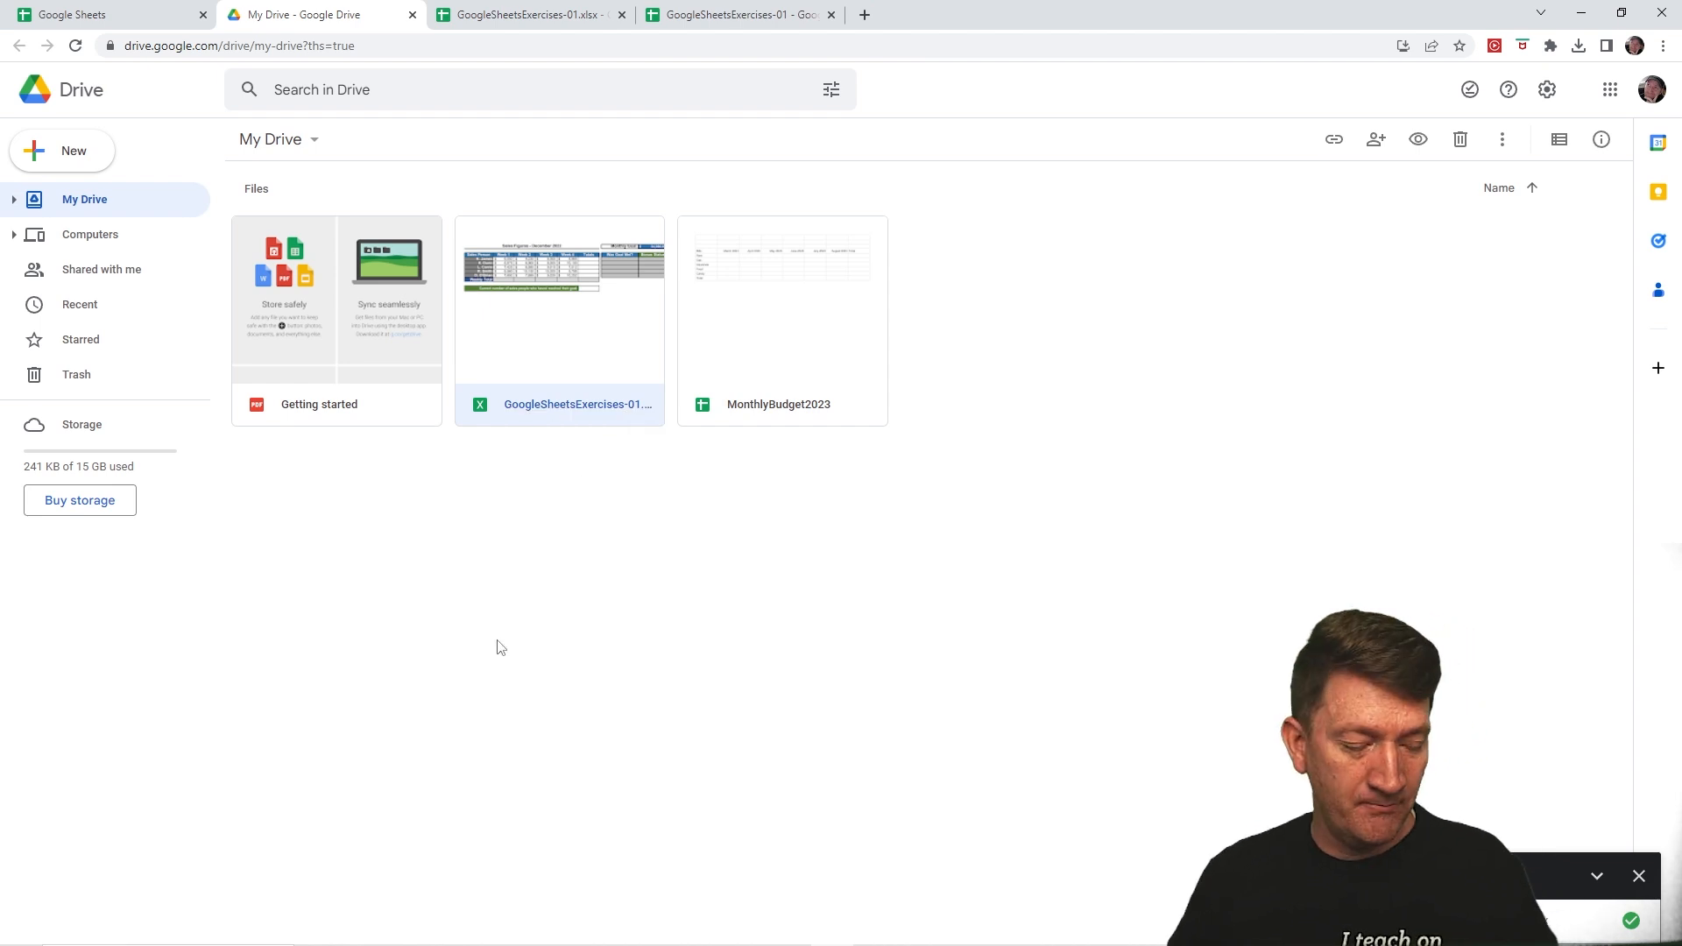
pyautogui.moveTo(487, 414); pyautogui.dragTo(515, 512)
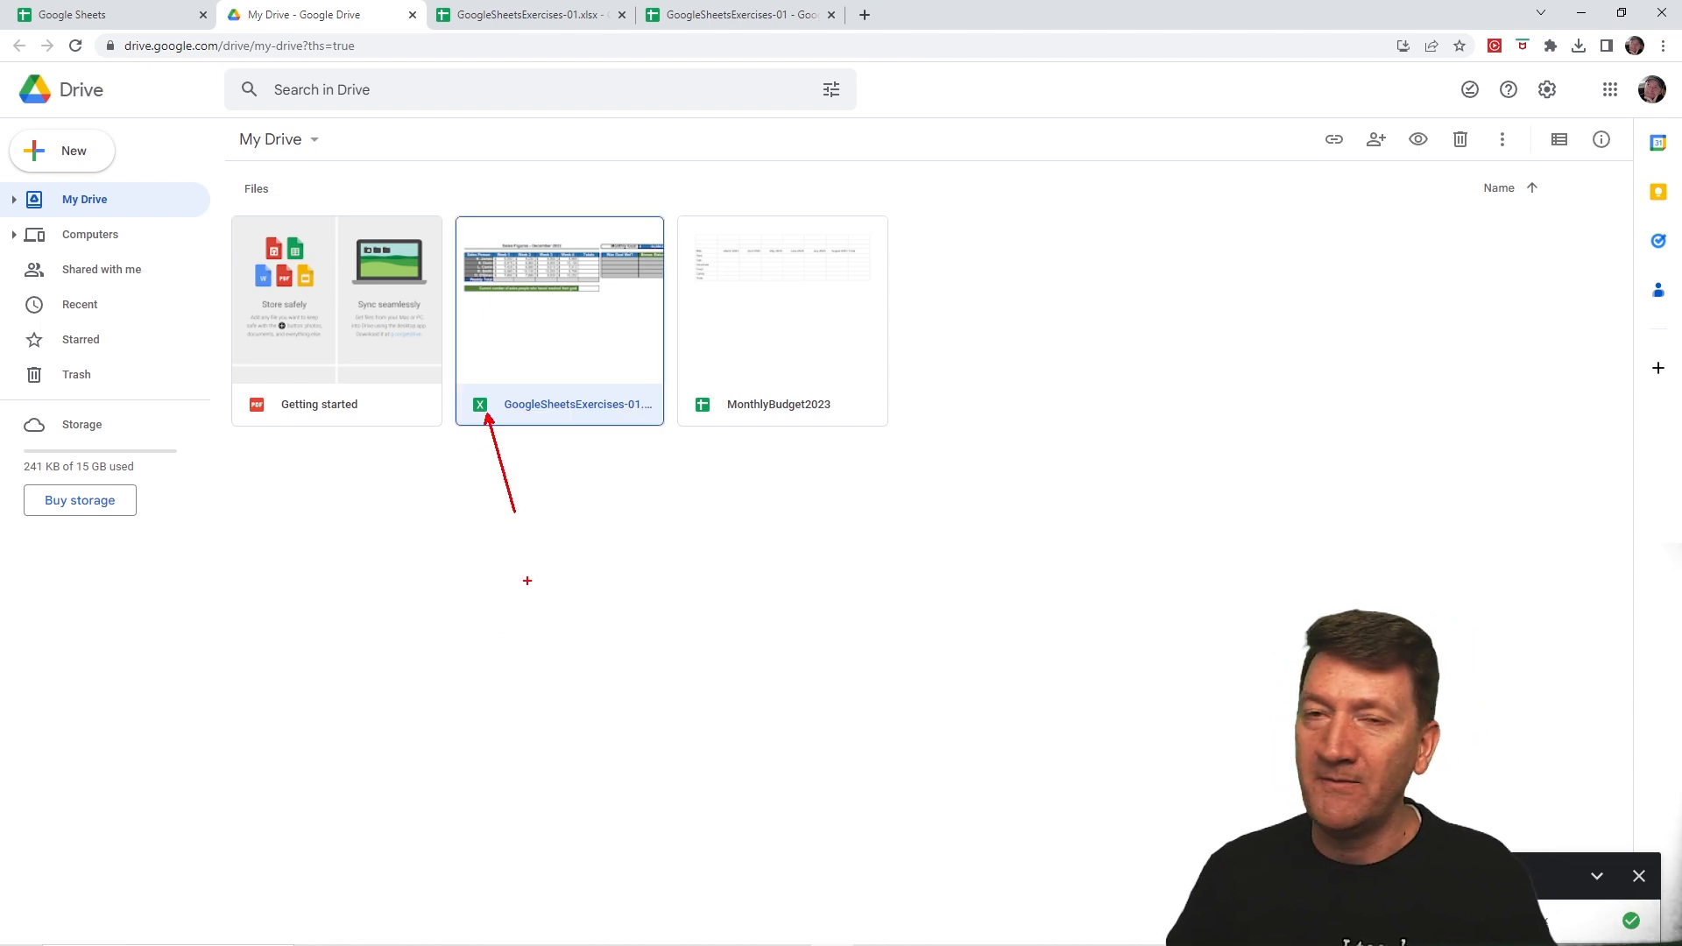
pyautogui.moveTo(701, 417); pyautogui.dragTo(759, 529)
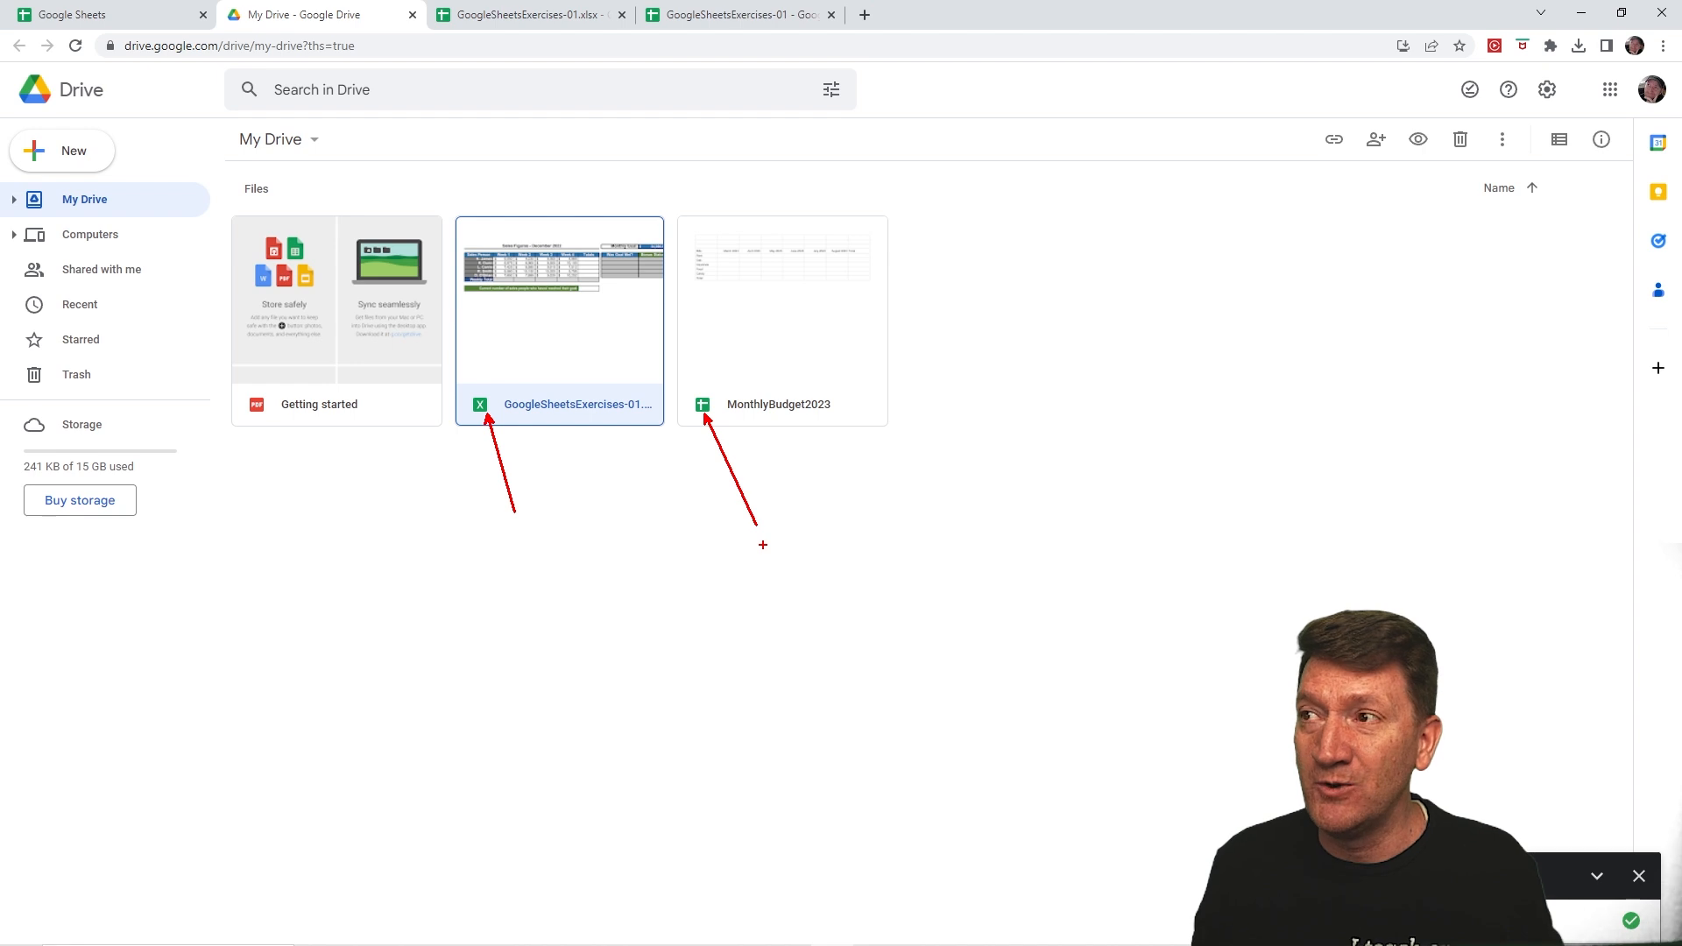
pyautogui.press('Escape')
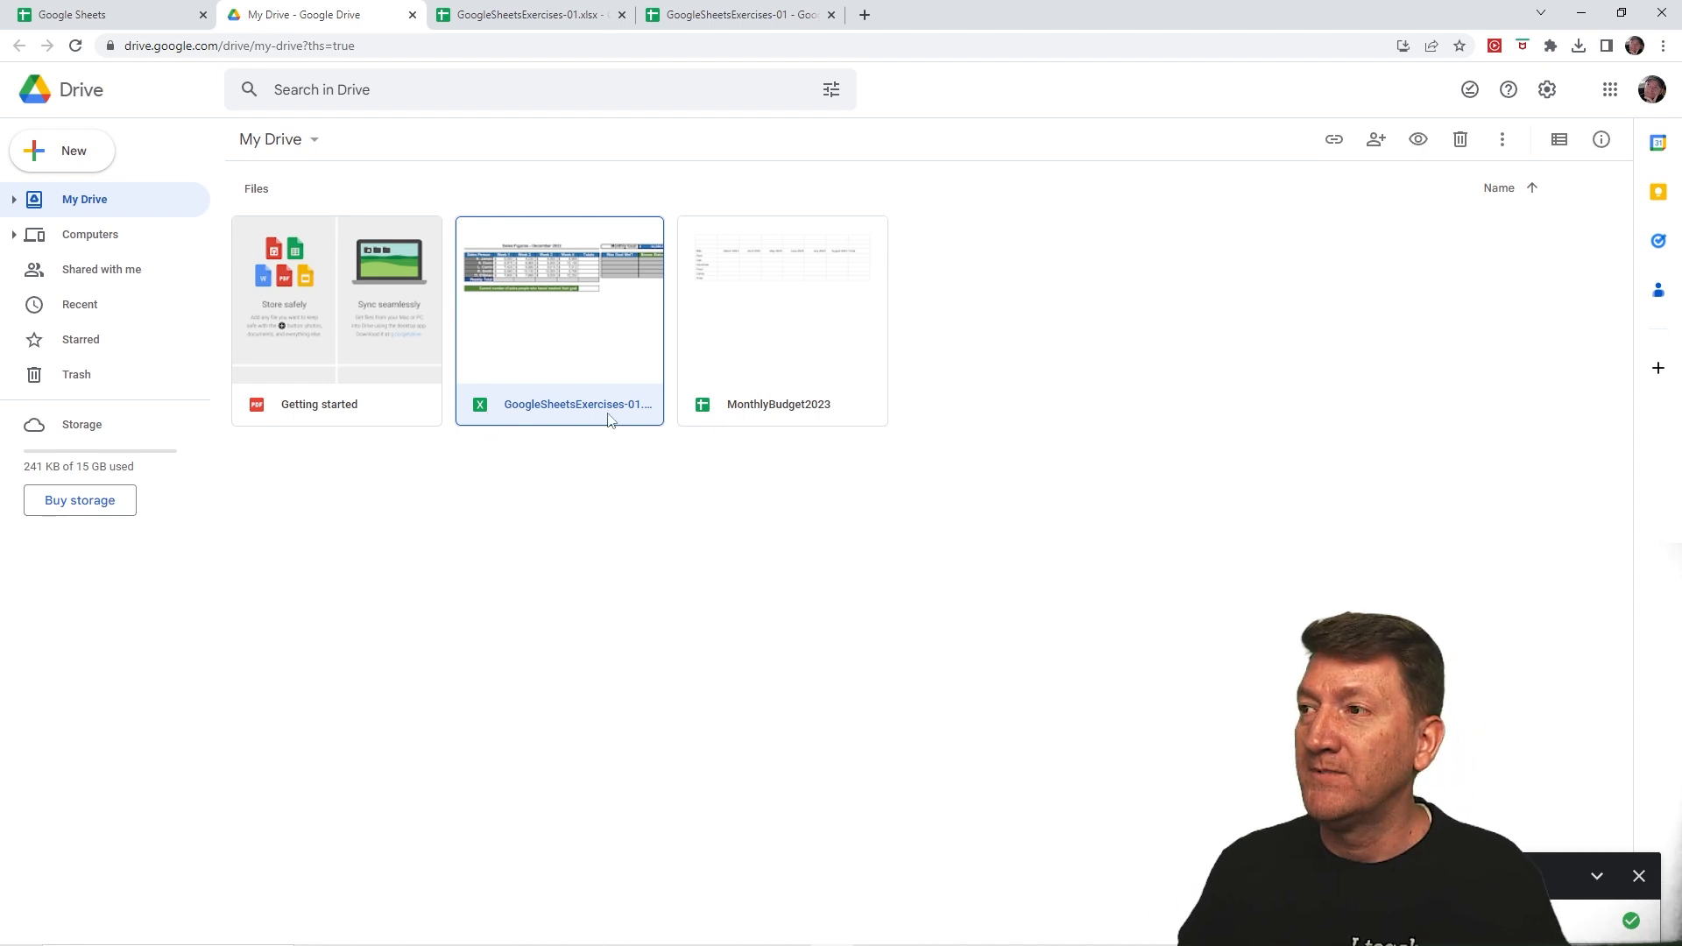
# Step: Check the Remove option and the Trash in My Drive, and compare the icons of the two GoogleSheetsExercises-01 files
pyautogui.rightClick(536, 341)
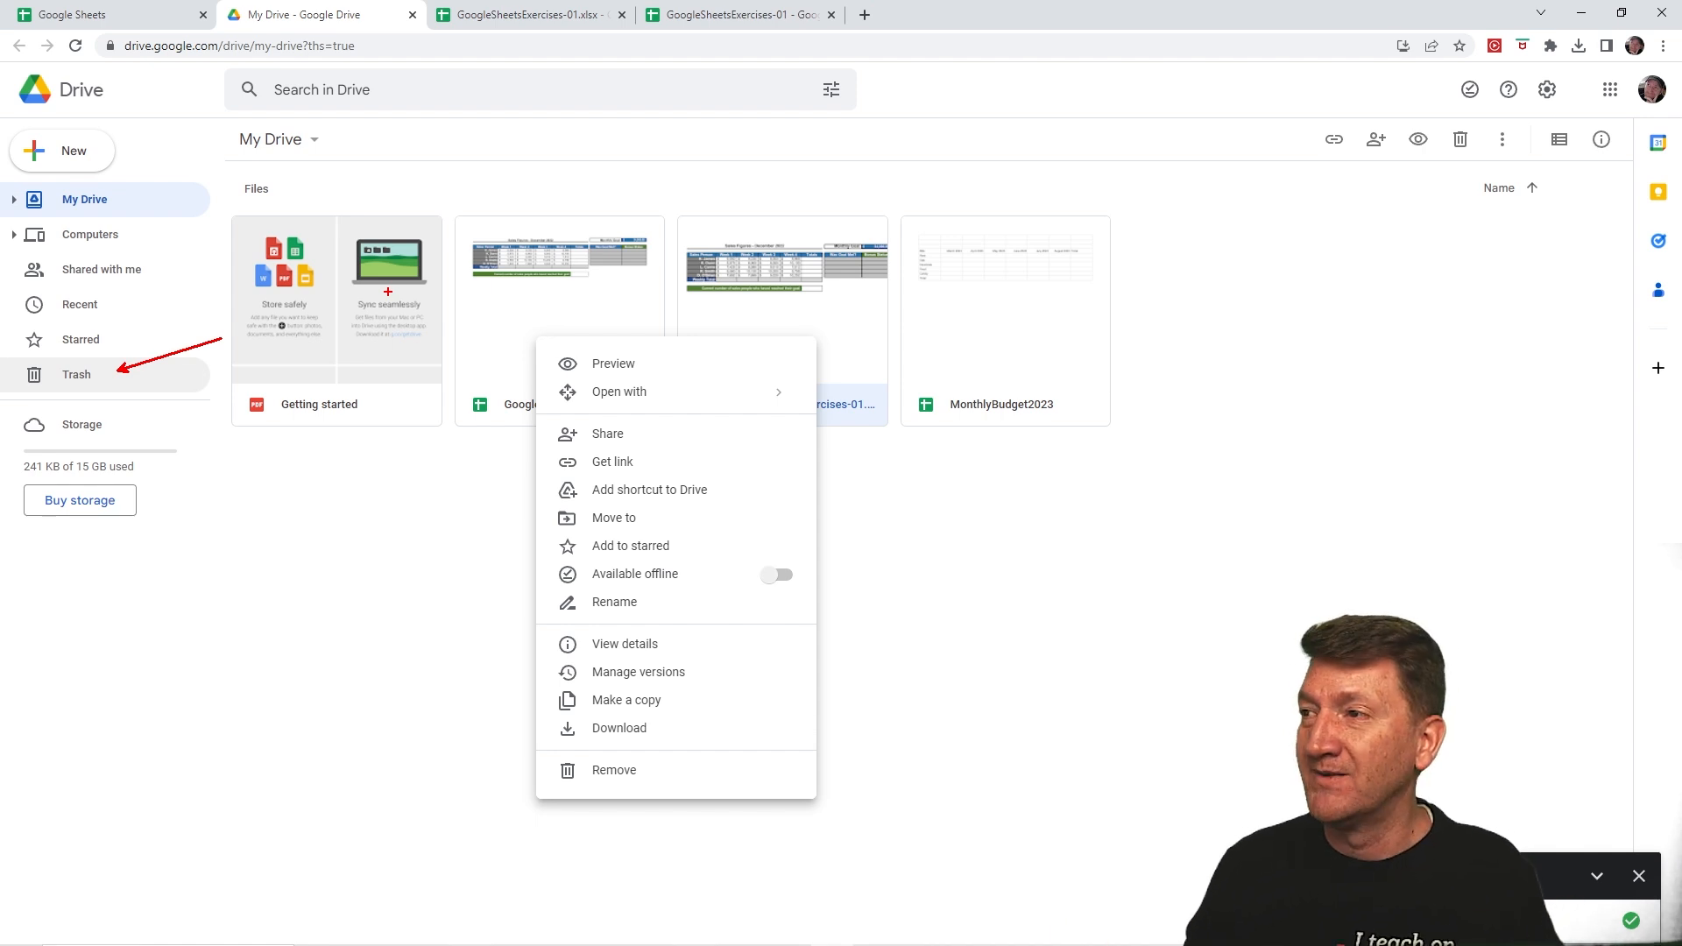
pyautogui.press('Escape')
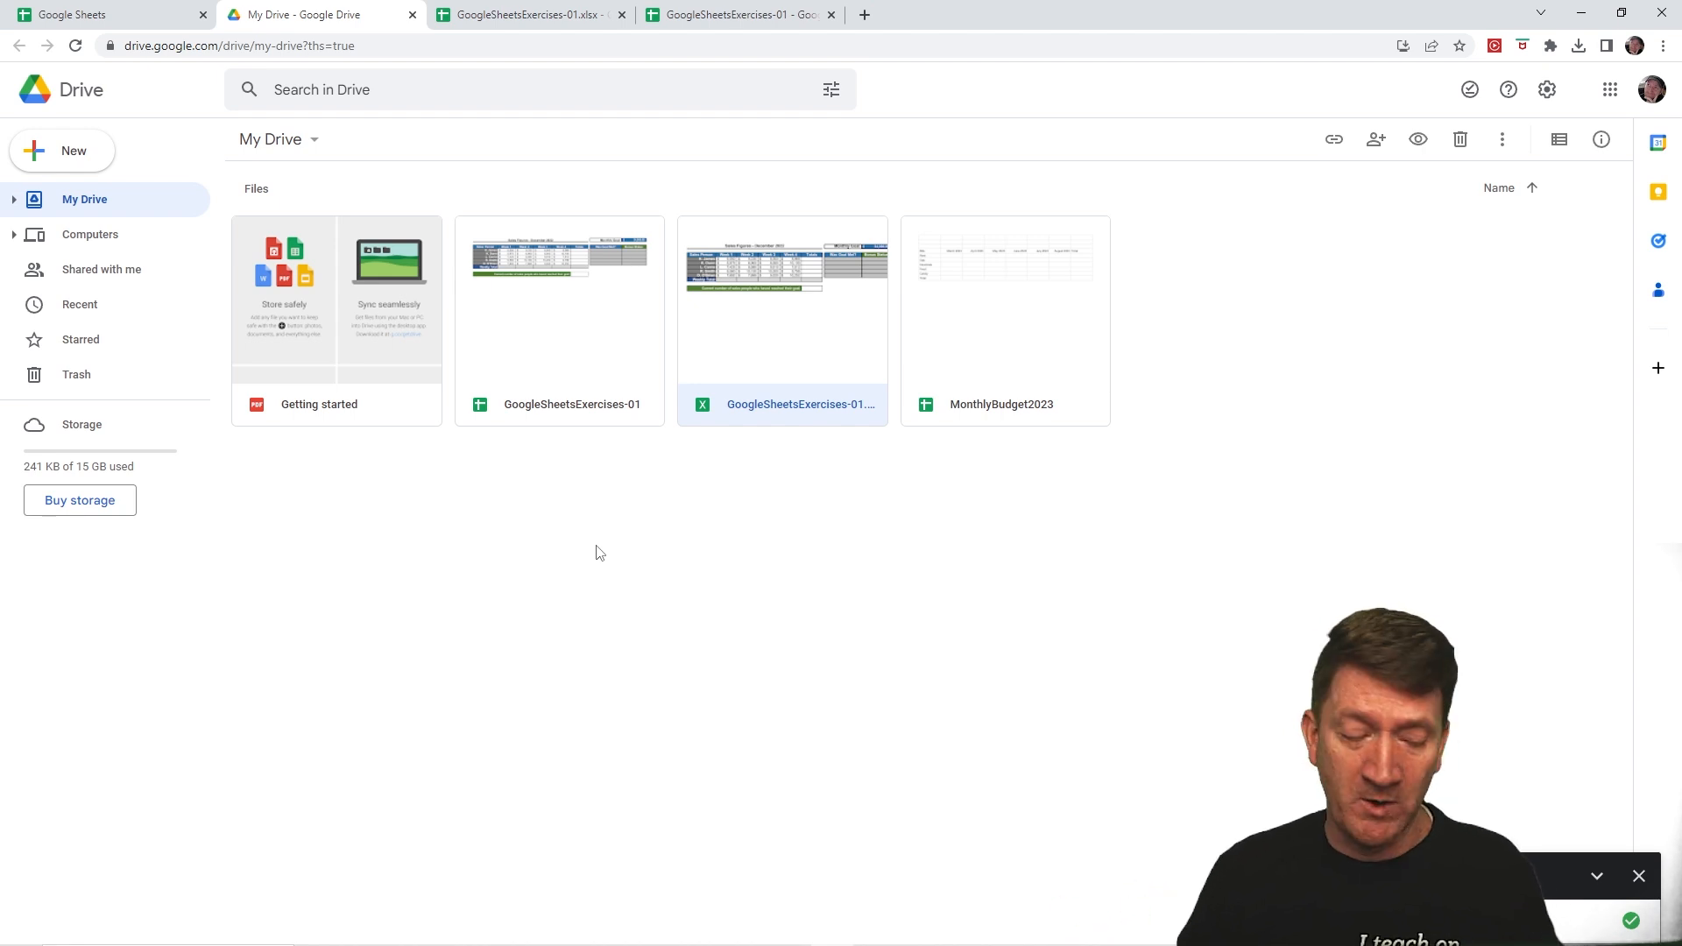
pyautogui.moveTo(713, 421); pyautogui.dragTo(762, 488)
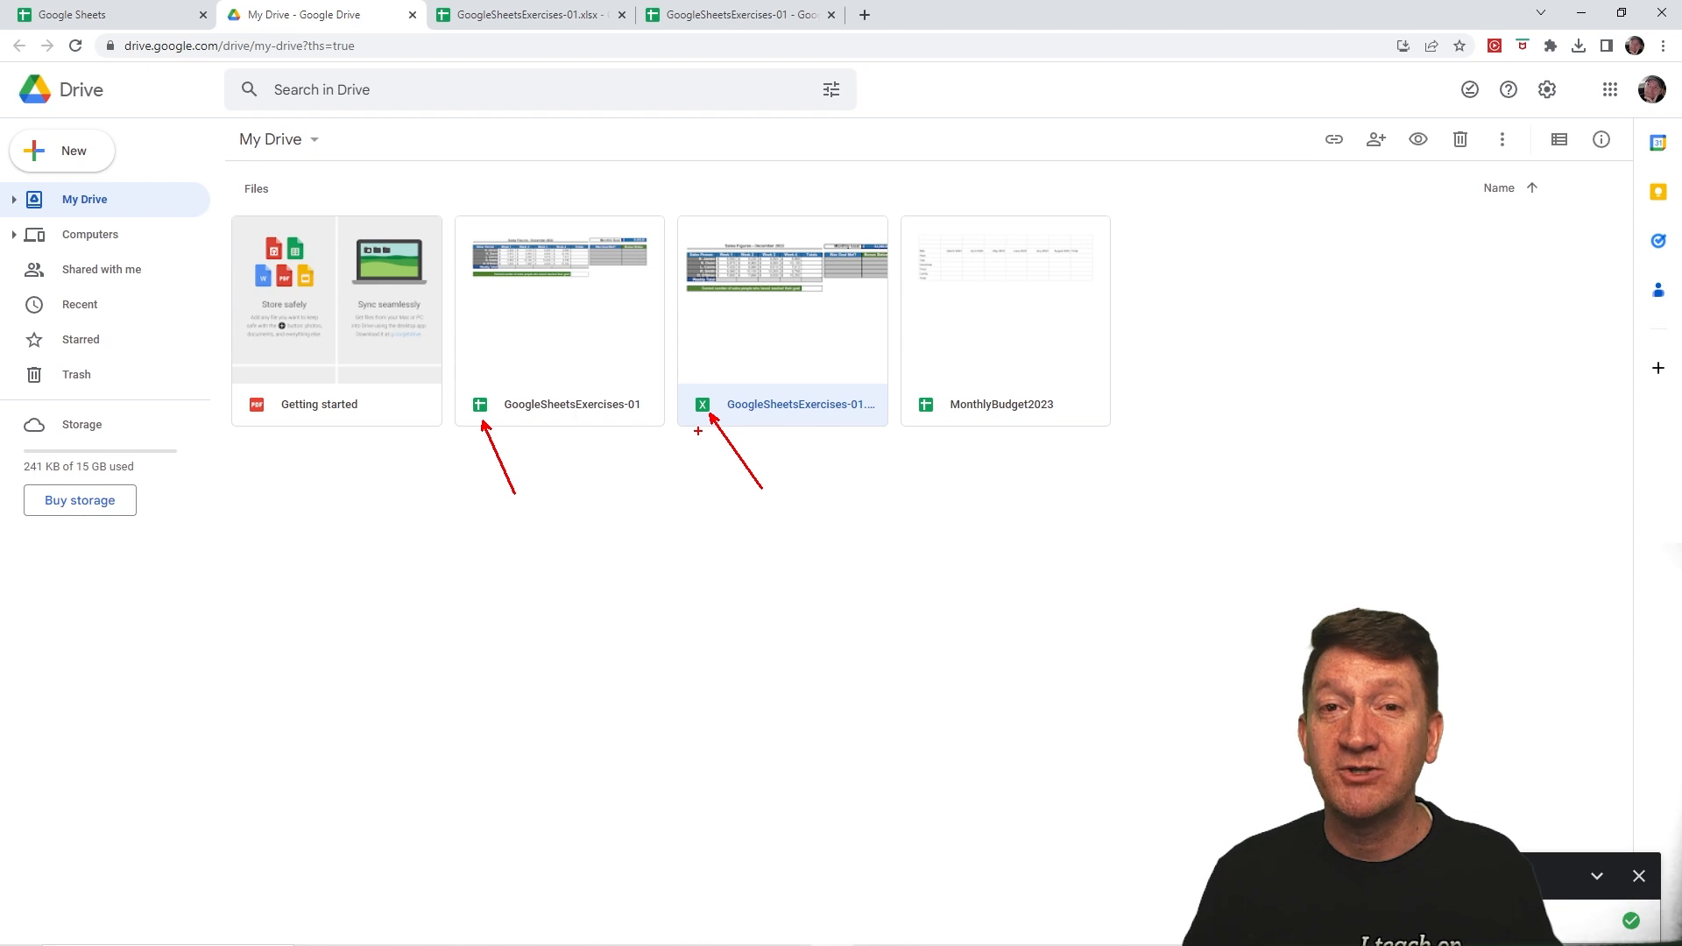
# Step: Check the file commands of the Google Sheets version of GoogleSheetsExercises-01 and close the open XLSX version
pyautogui.click(736, 14)
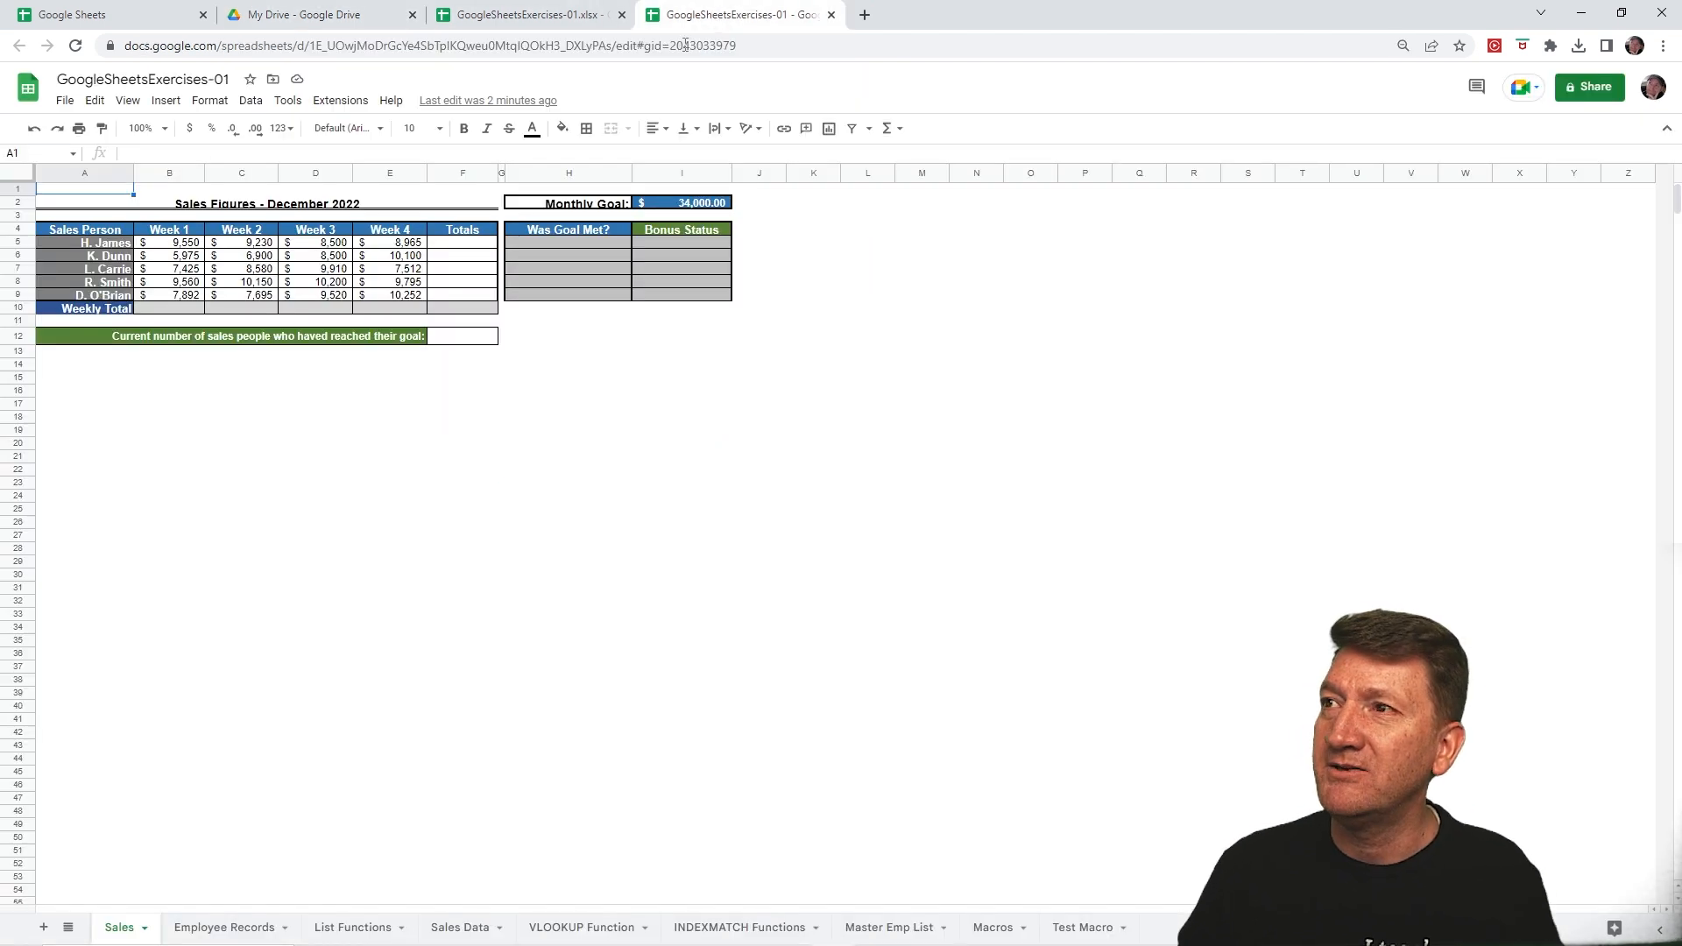
pyautogui.click(67, 100)
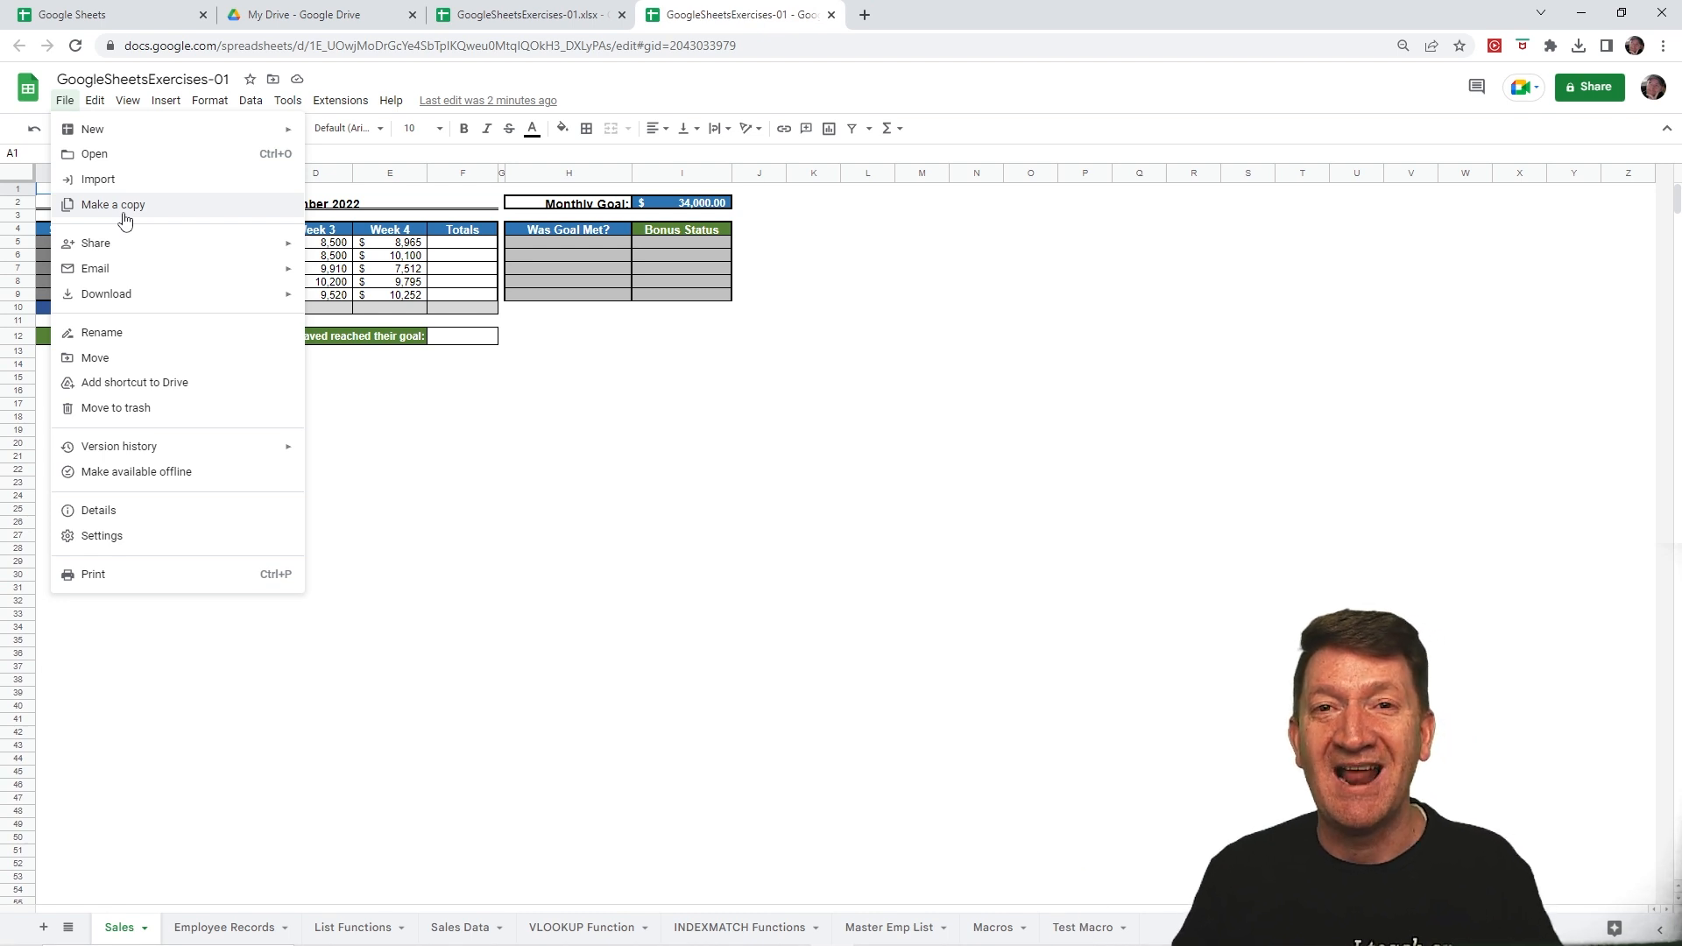
pyautogui.press('Escape')
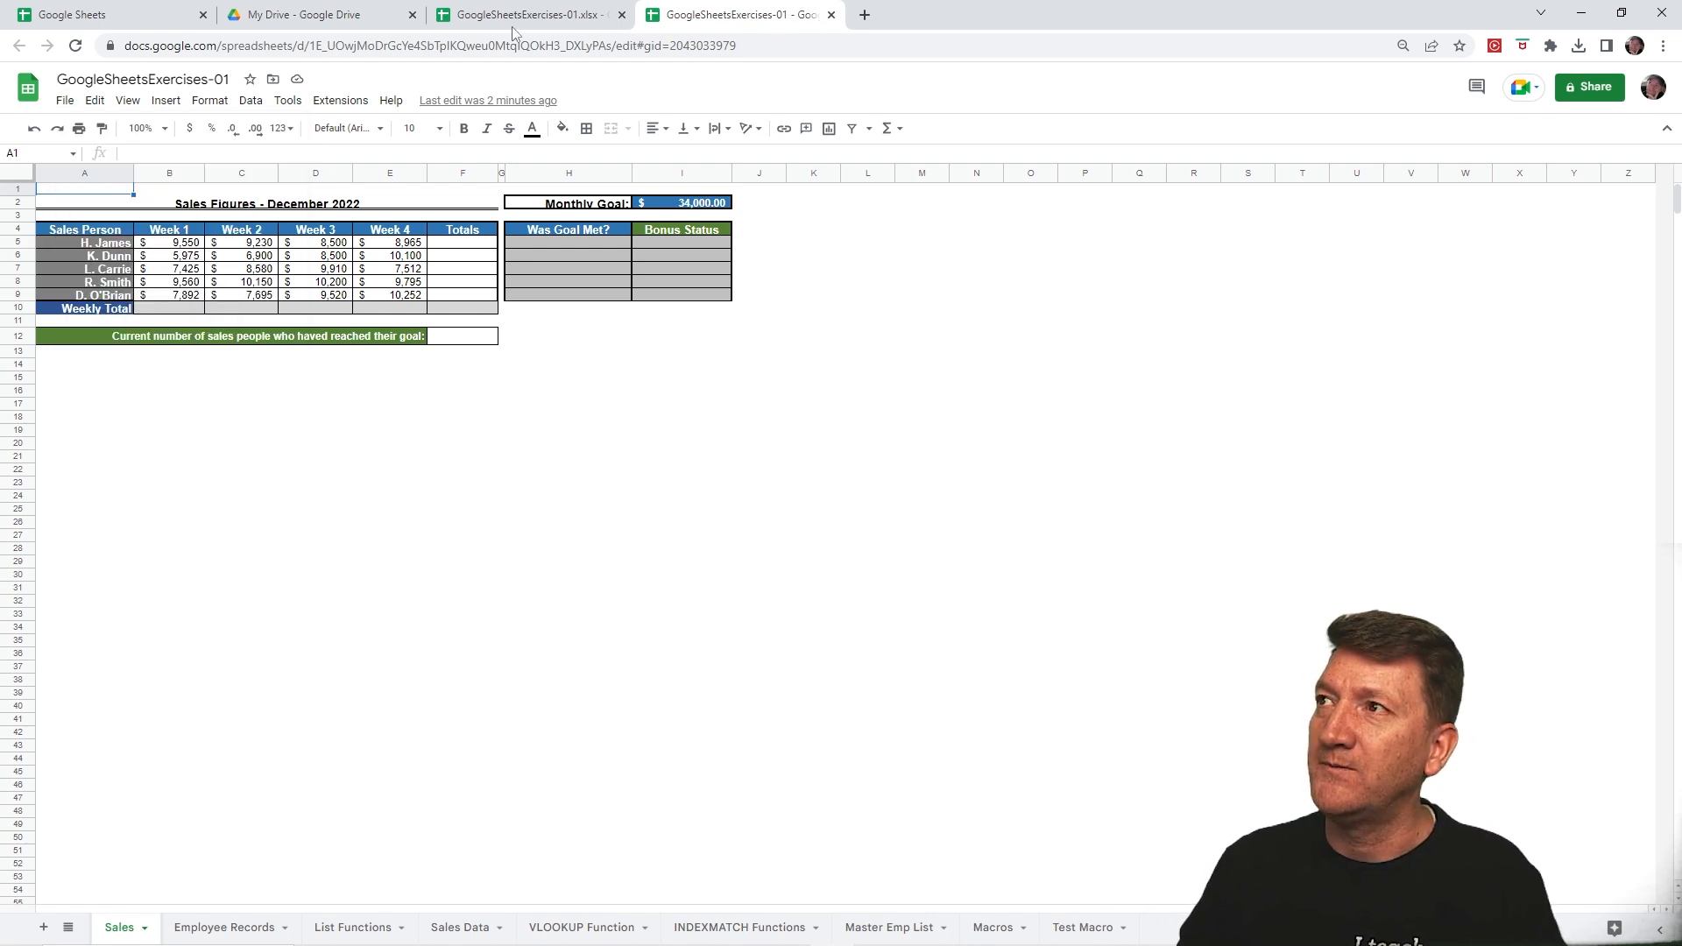
pyautogui.click(521, 17)
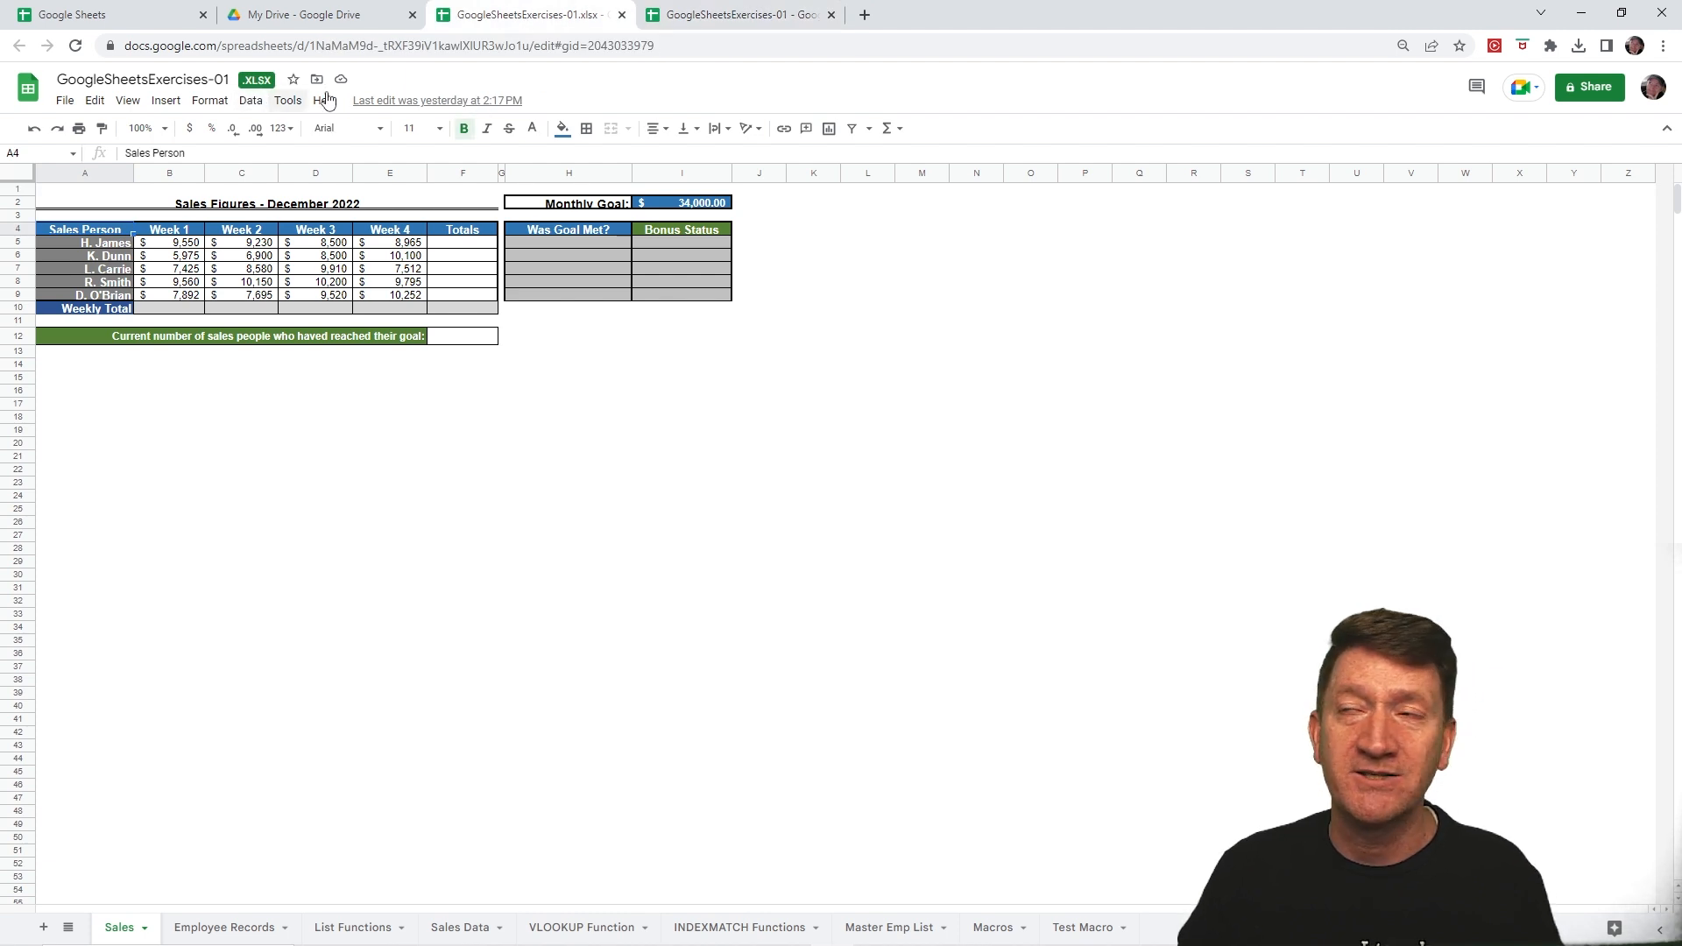
pyautogui.click(621, 15)
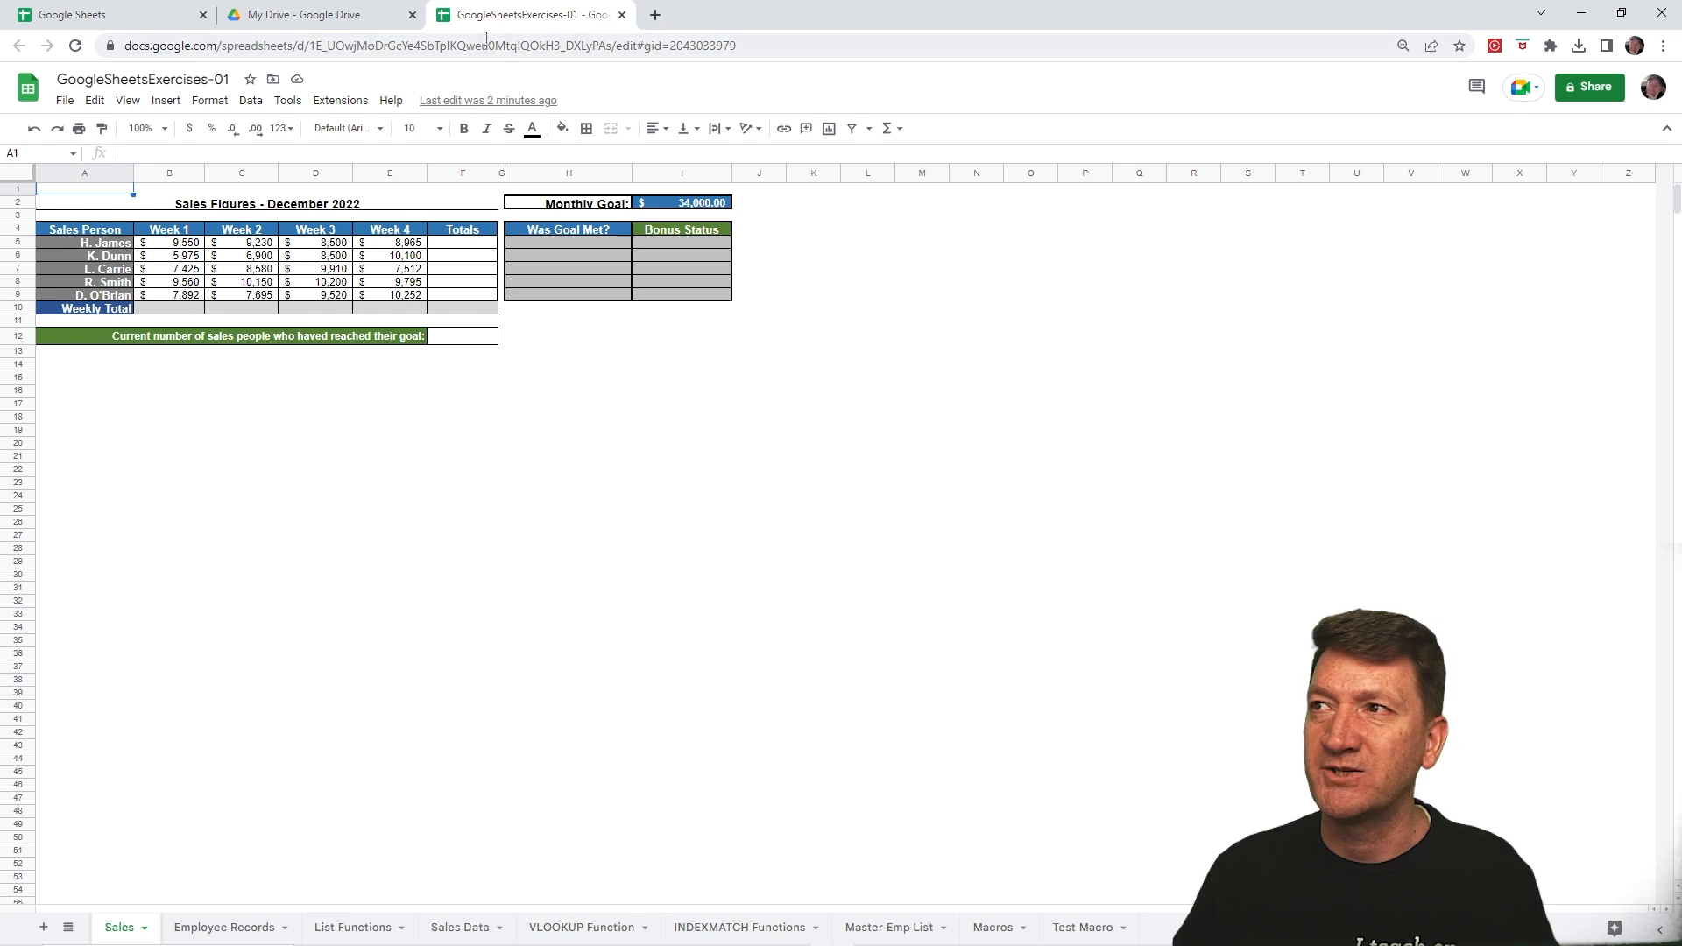
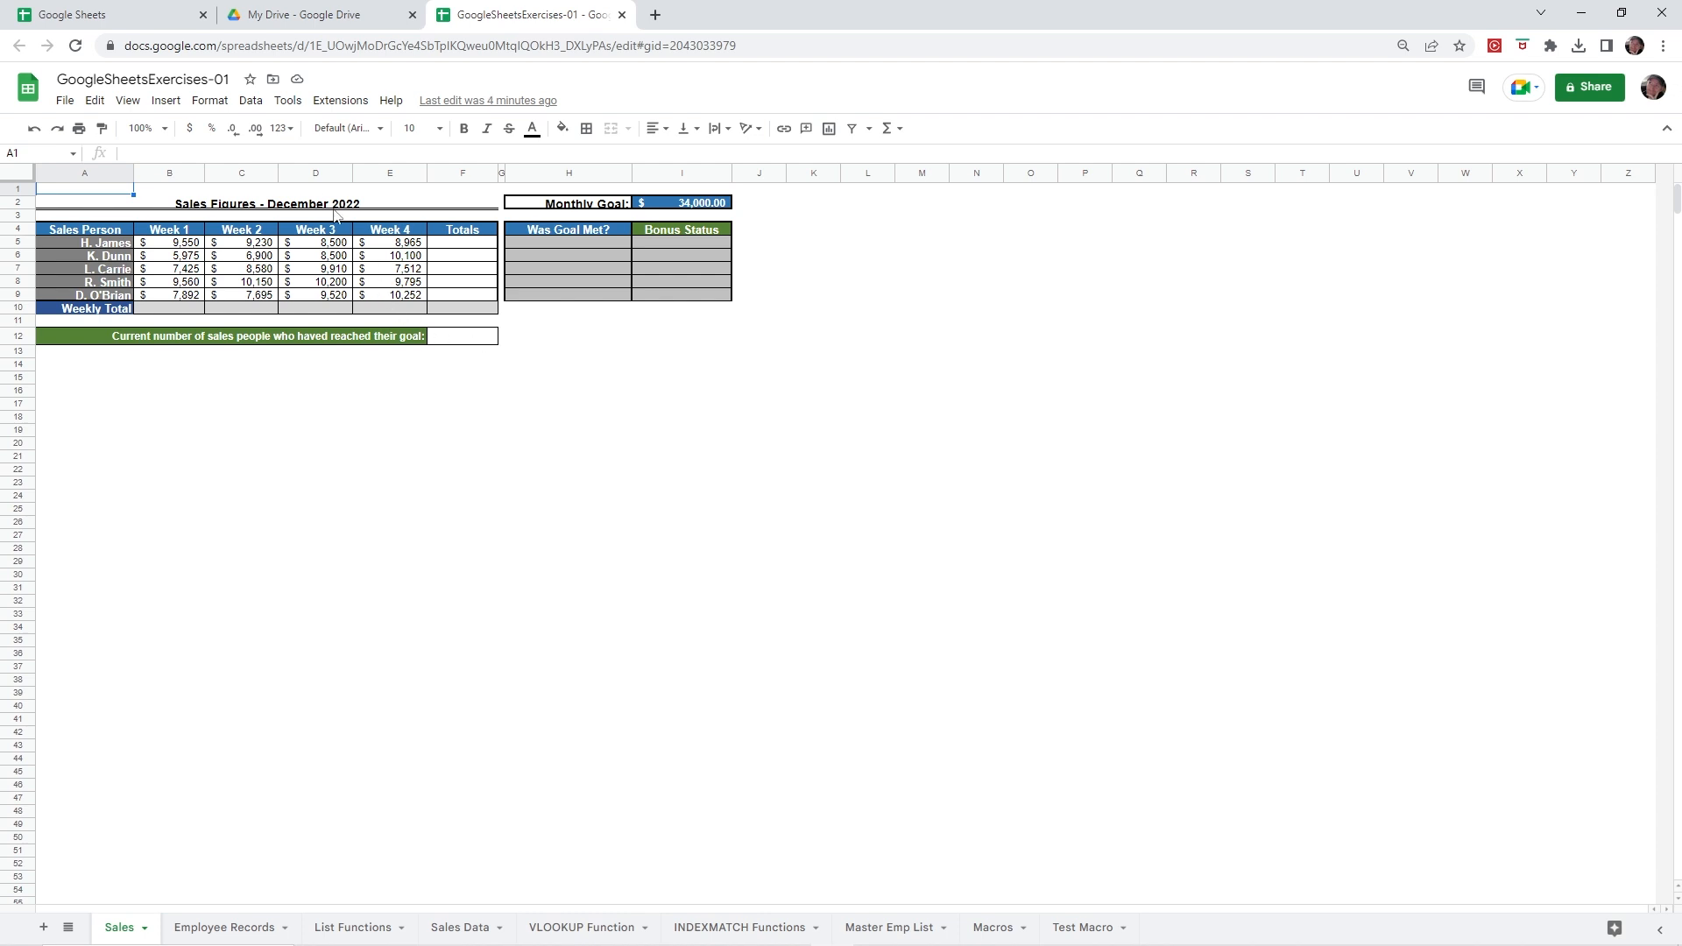
# Step: Set the zoom of the Sales sheet to 150%
pyautogui.click(127, 101)
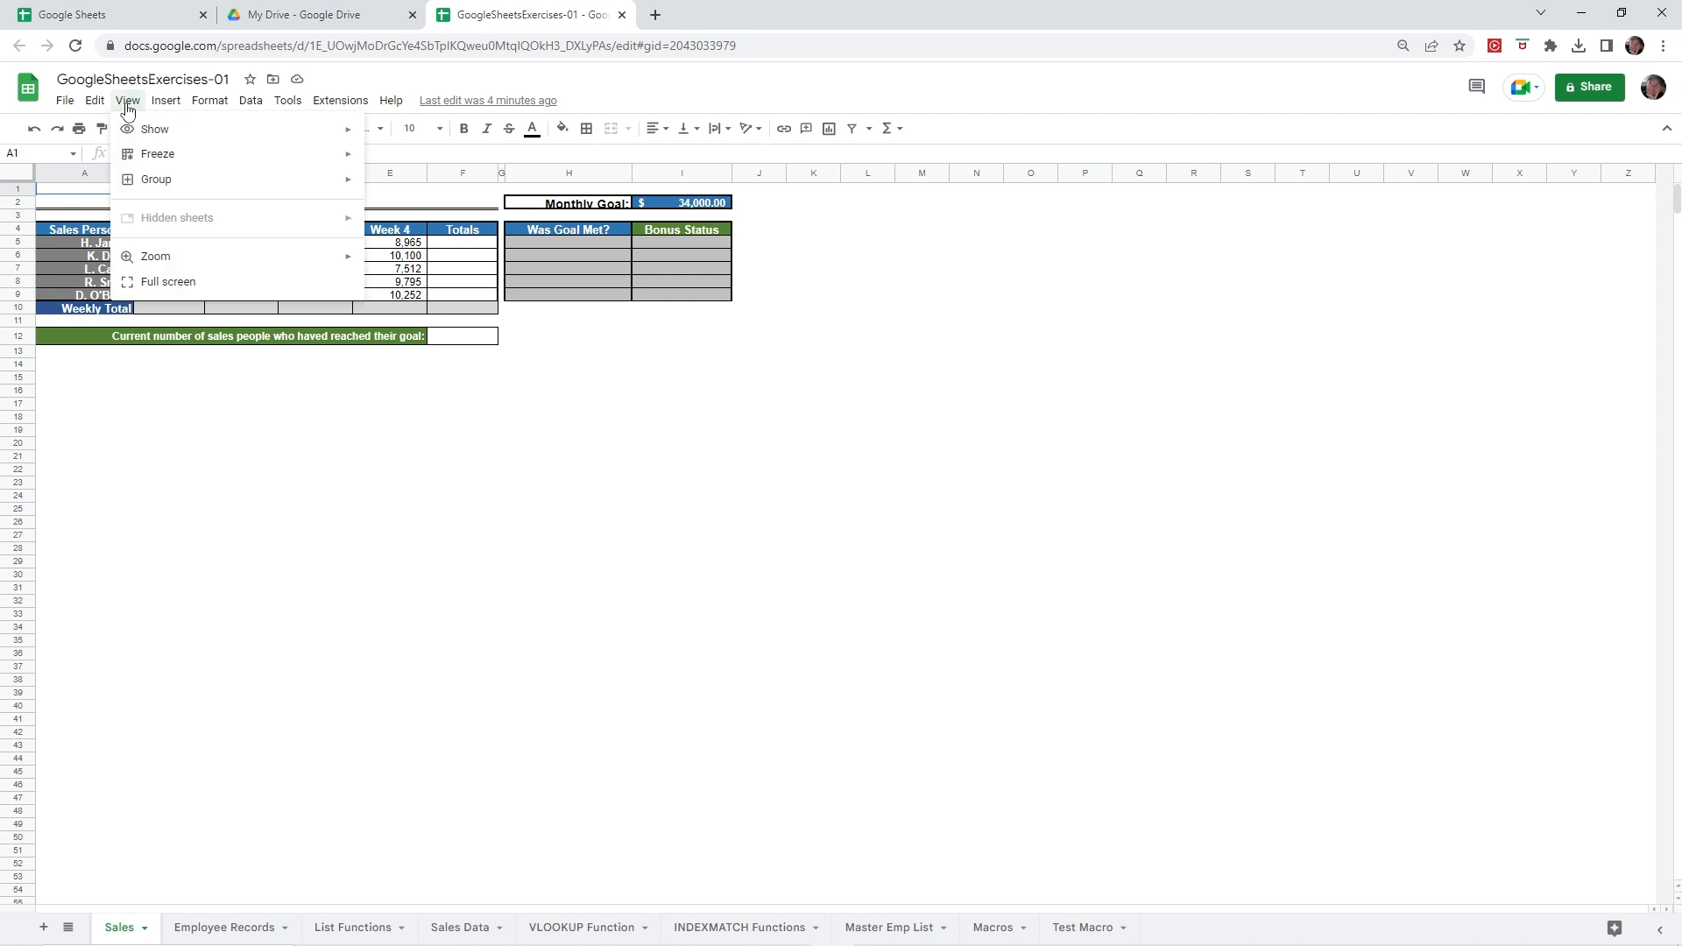
pyautogui.moveTo(146, 261)
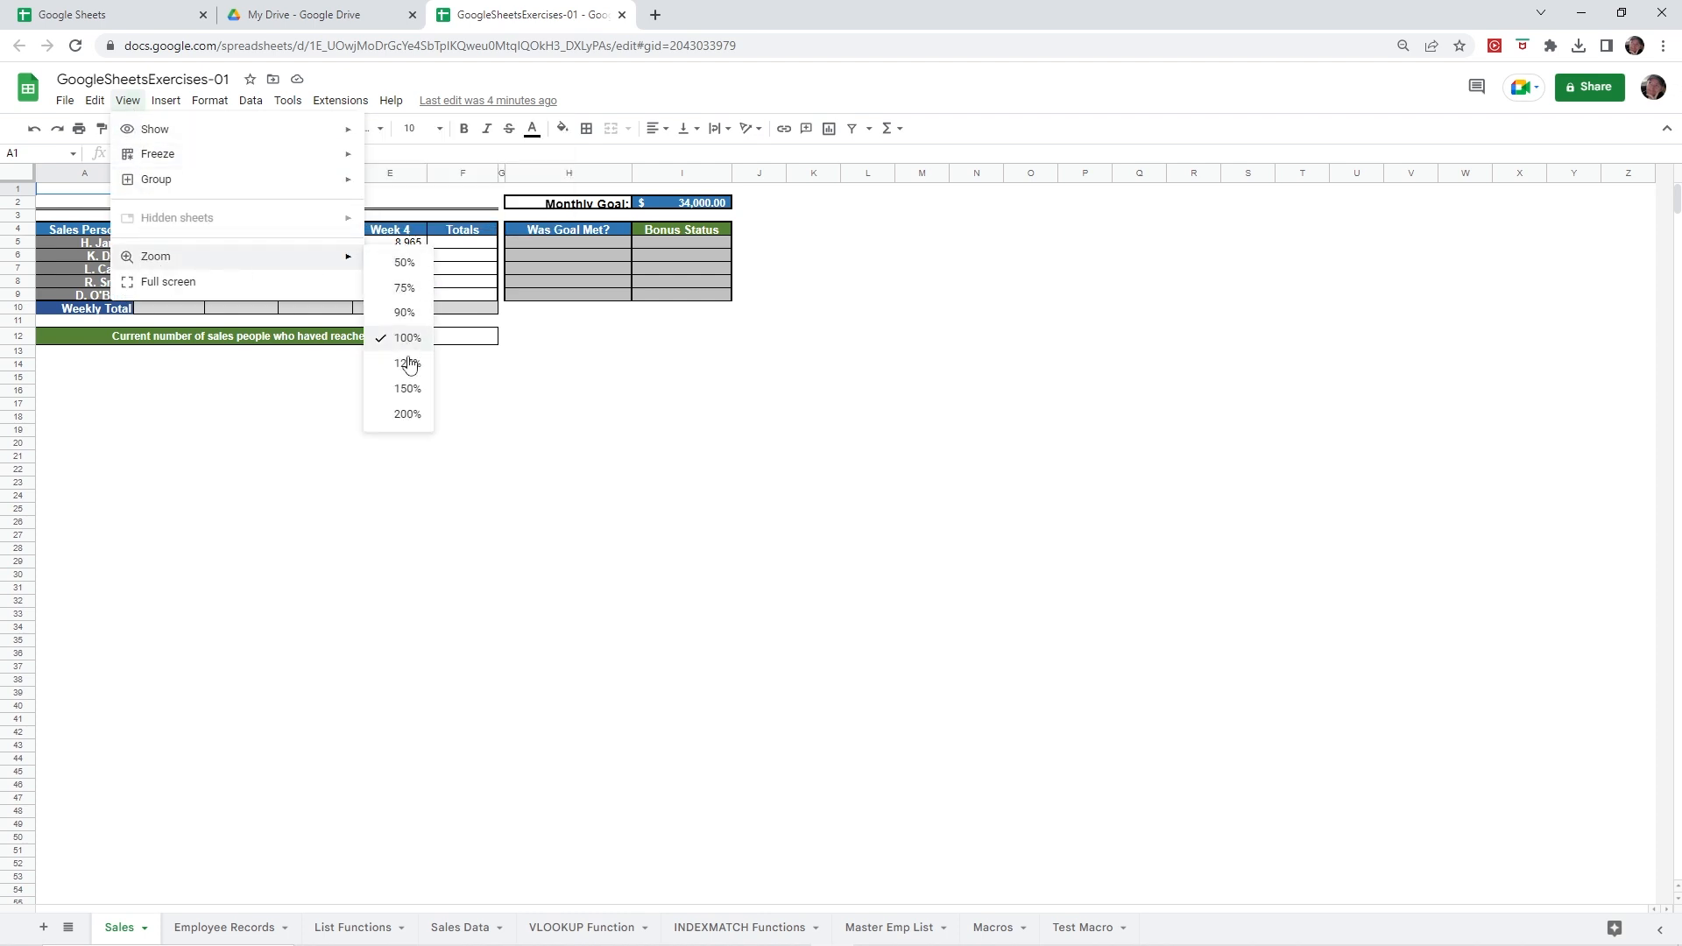
pyautogui.click(396, 390)
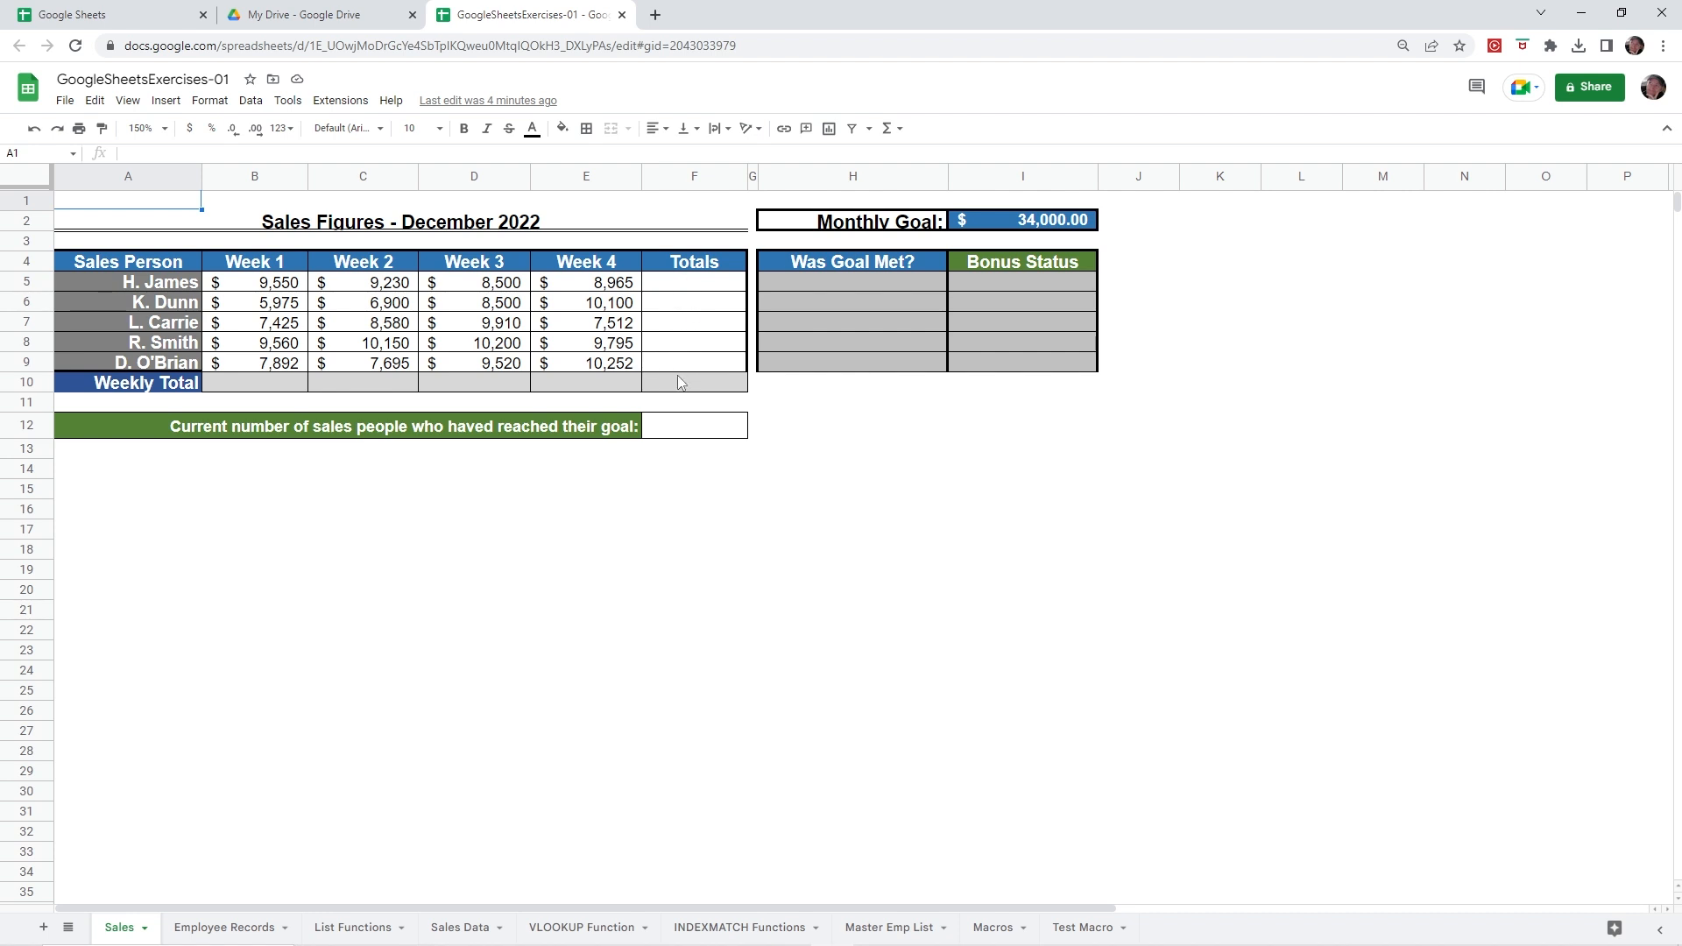
# Step: Fill the Week 1 weekly total in B10 with the suggested formula =SUM(B5:B9)
pyautogui.click(235, 387)
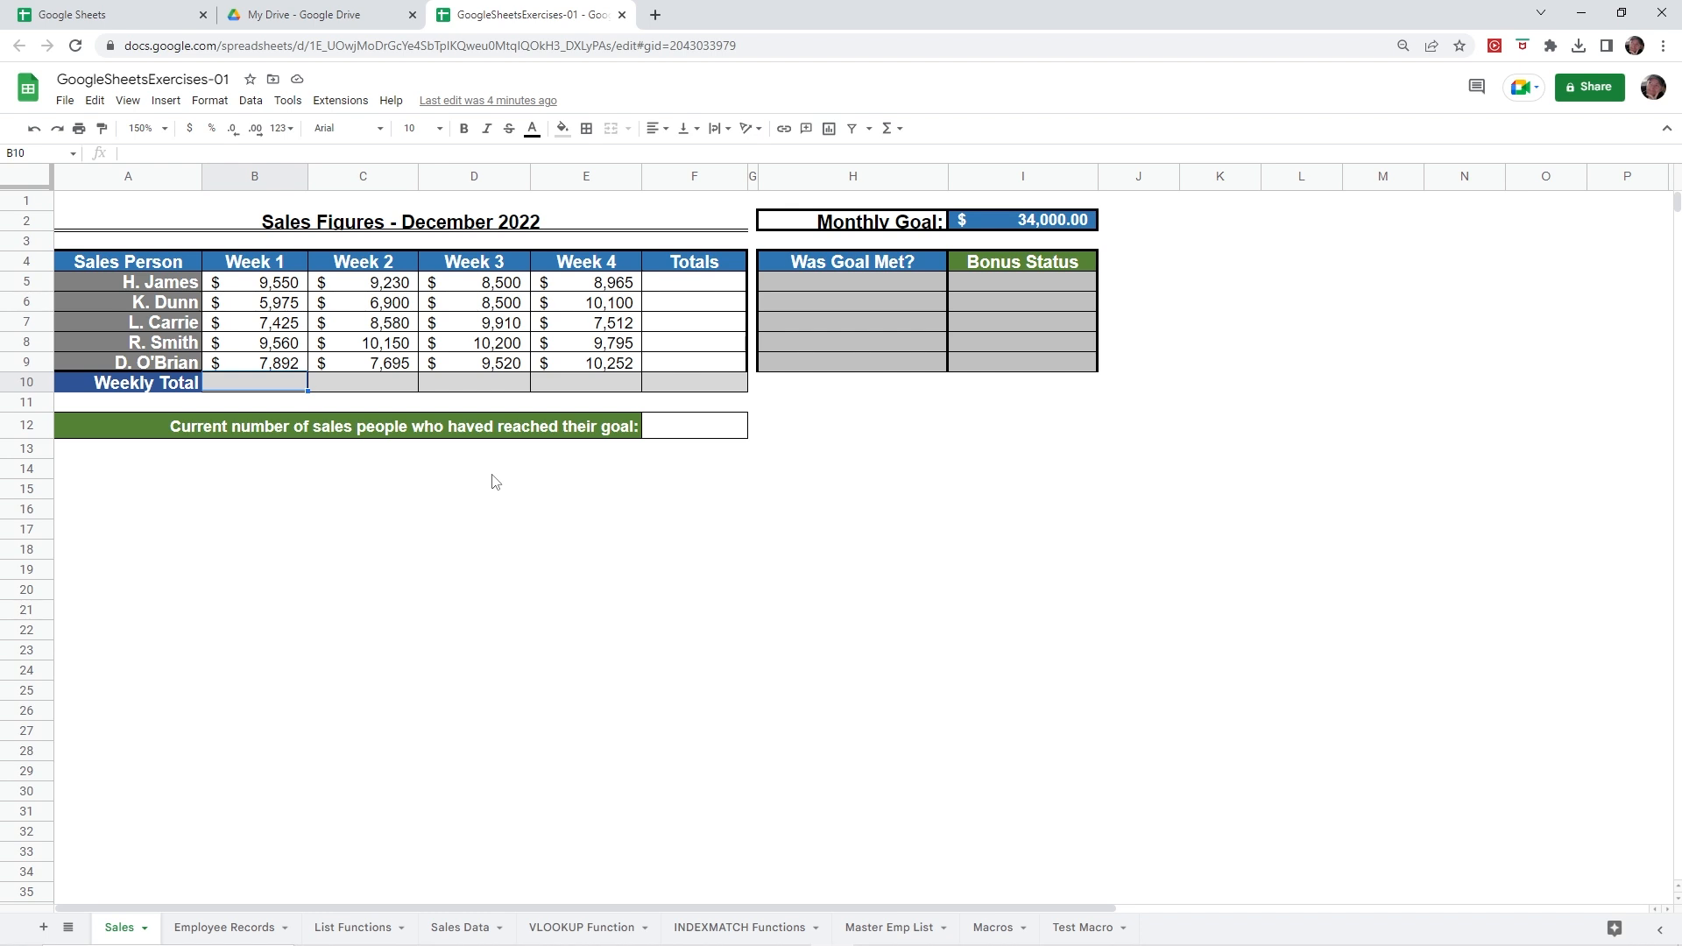
pyautogui.write('=')
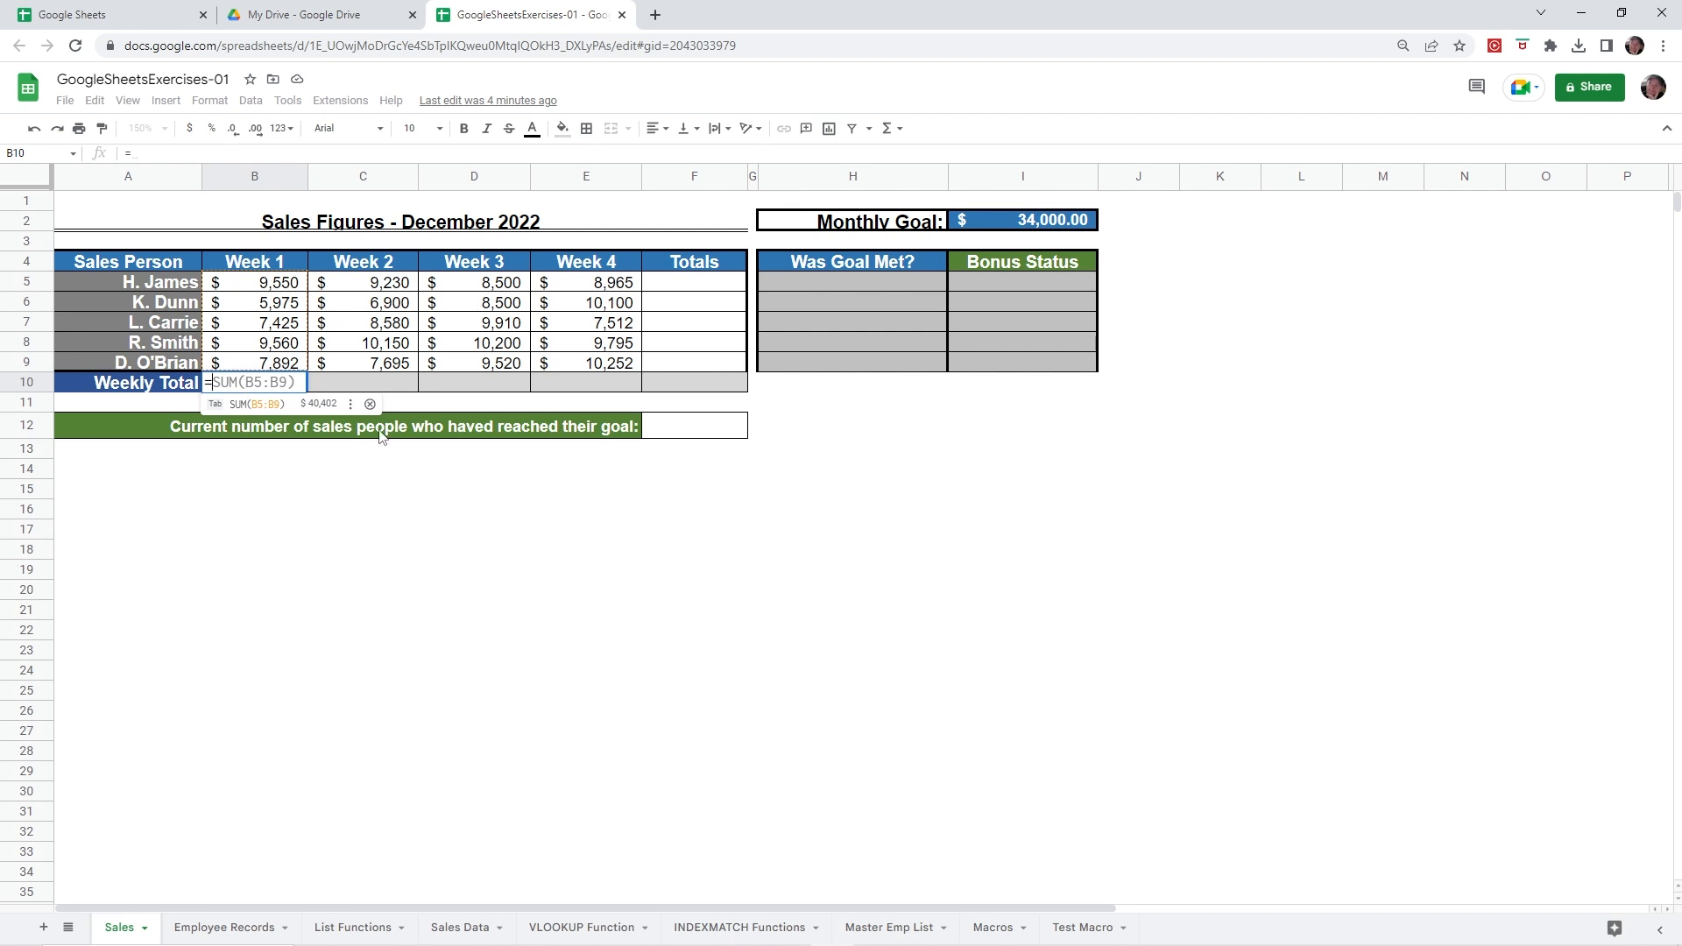
pyautogui.moveTo(302, 379); pyautogui.dragTo(530, 379)
pyautogui.press('Tab')
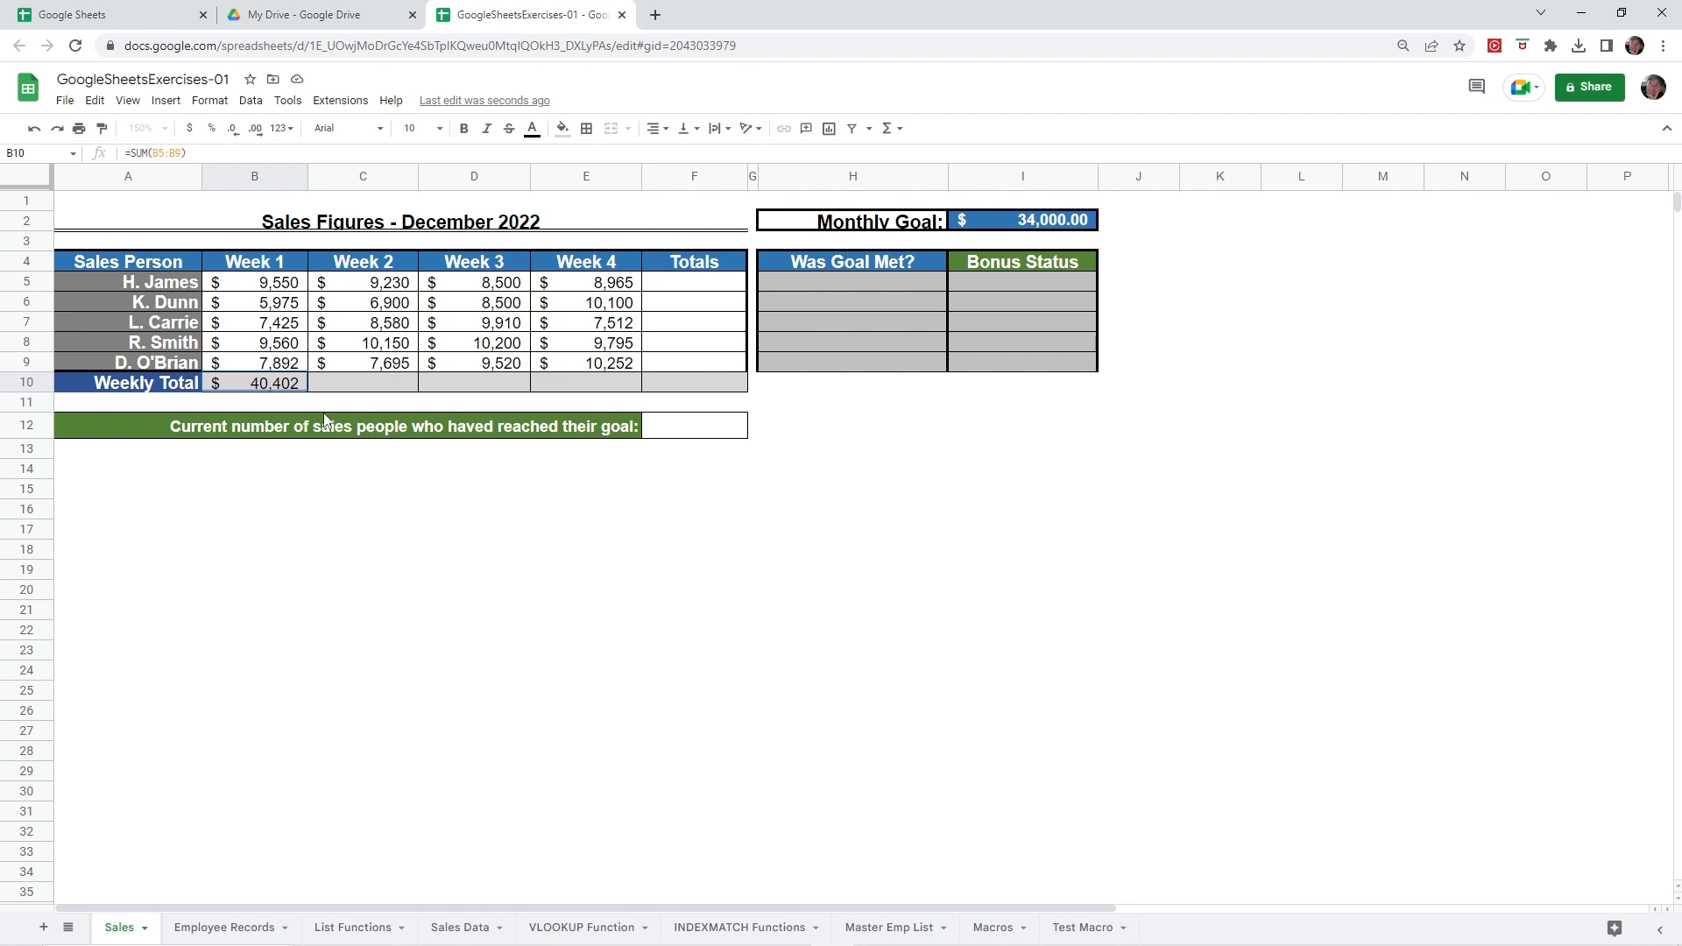
# Step: Enter the formula =sum(C5:C9) in C10 for the Week 2 weekly total
pyautogui.click(352, 389)
pyautogui.write('=')
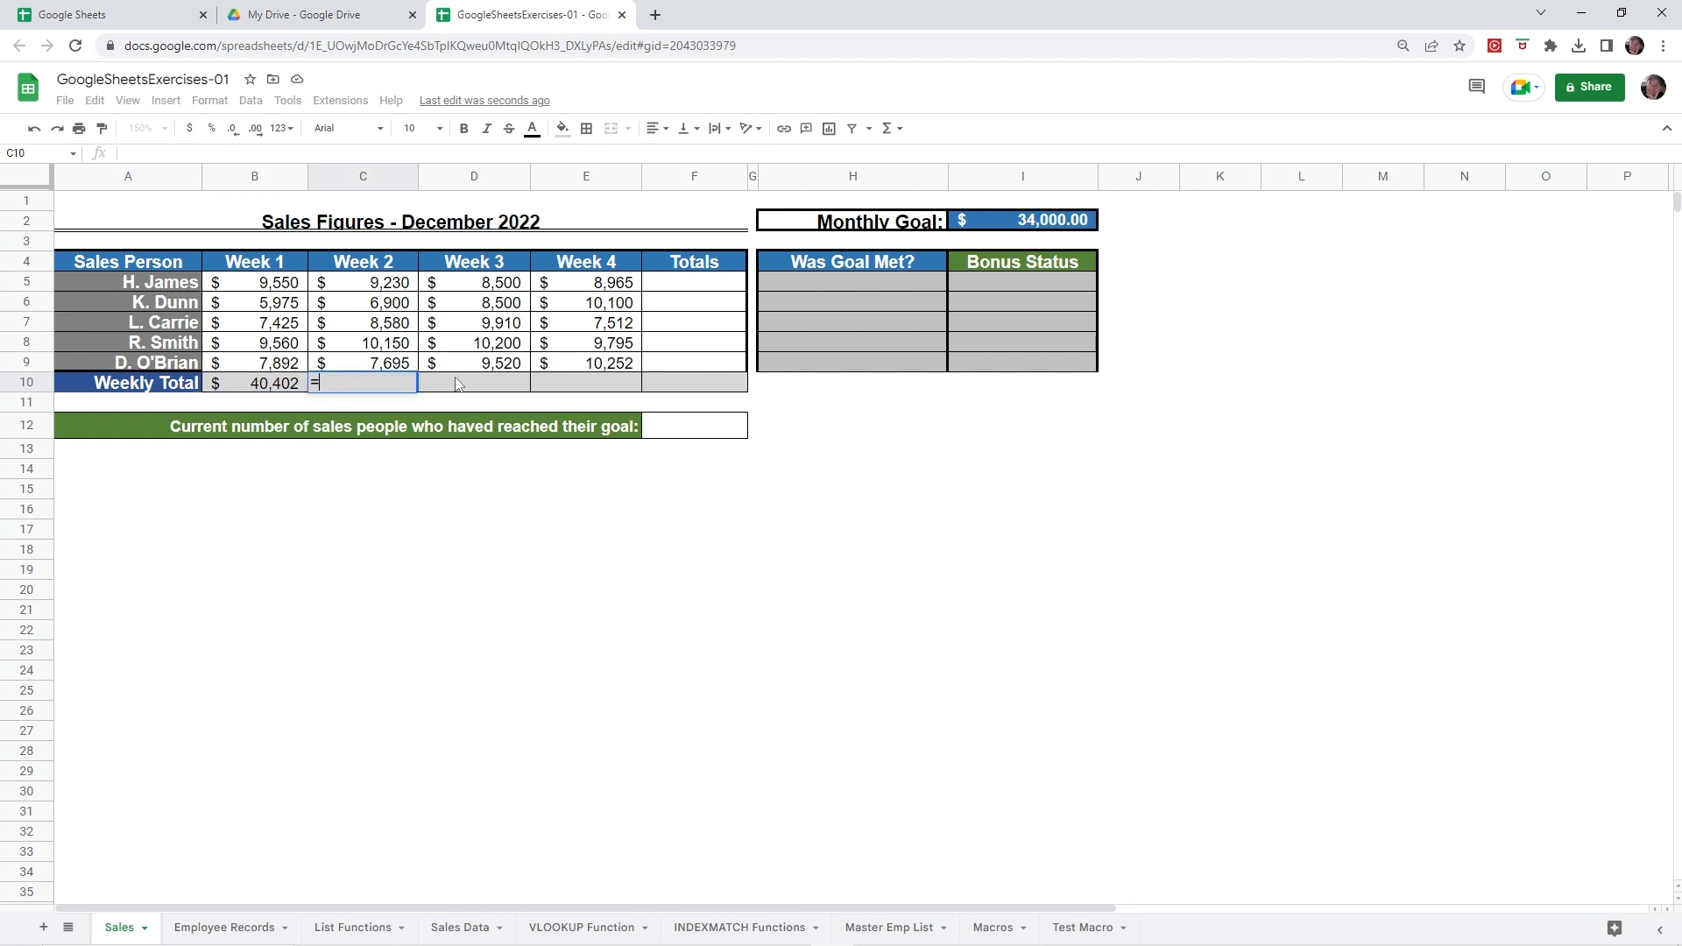
pyautogui.write('sum(')
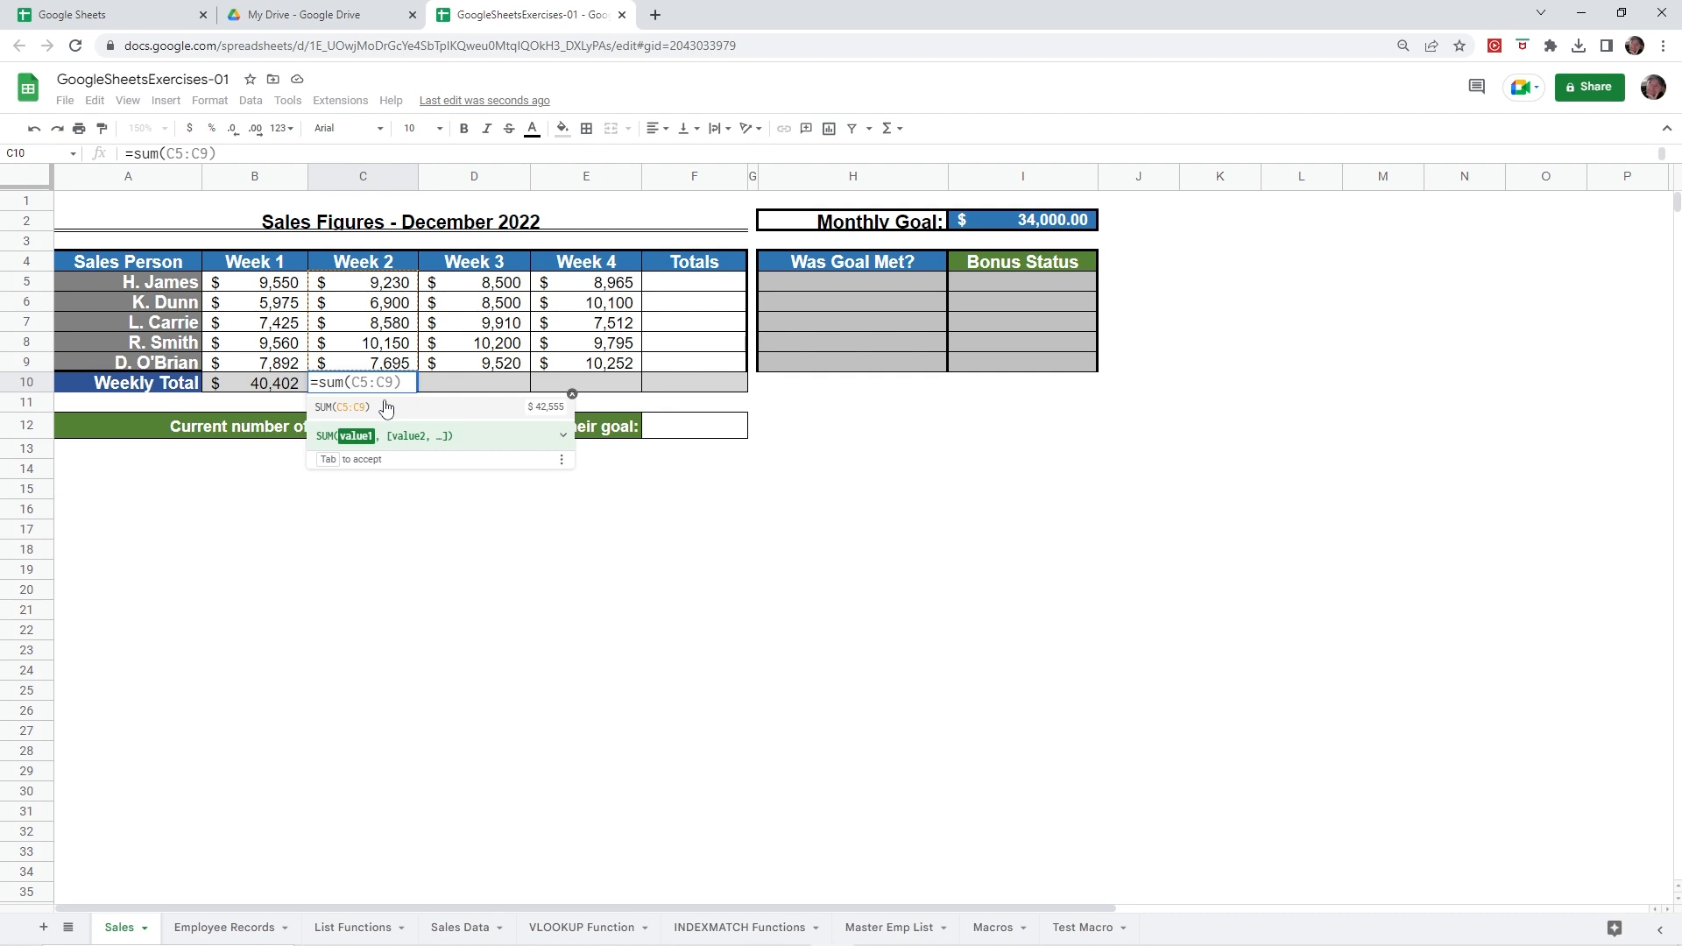
pyautogui.write('C5:')
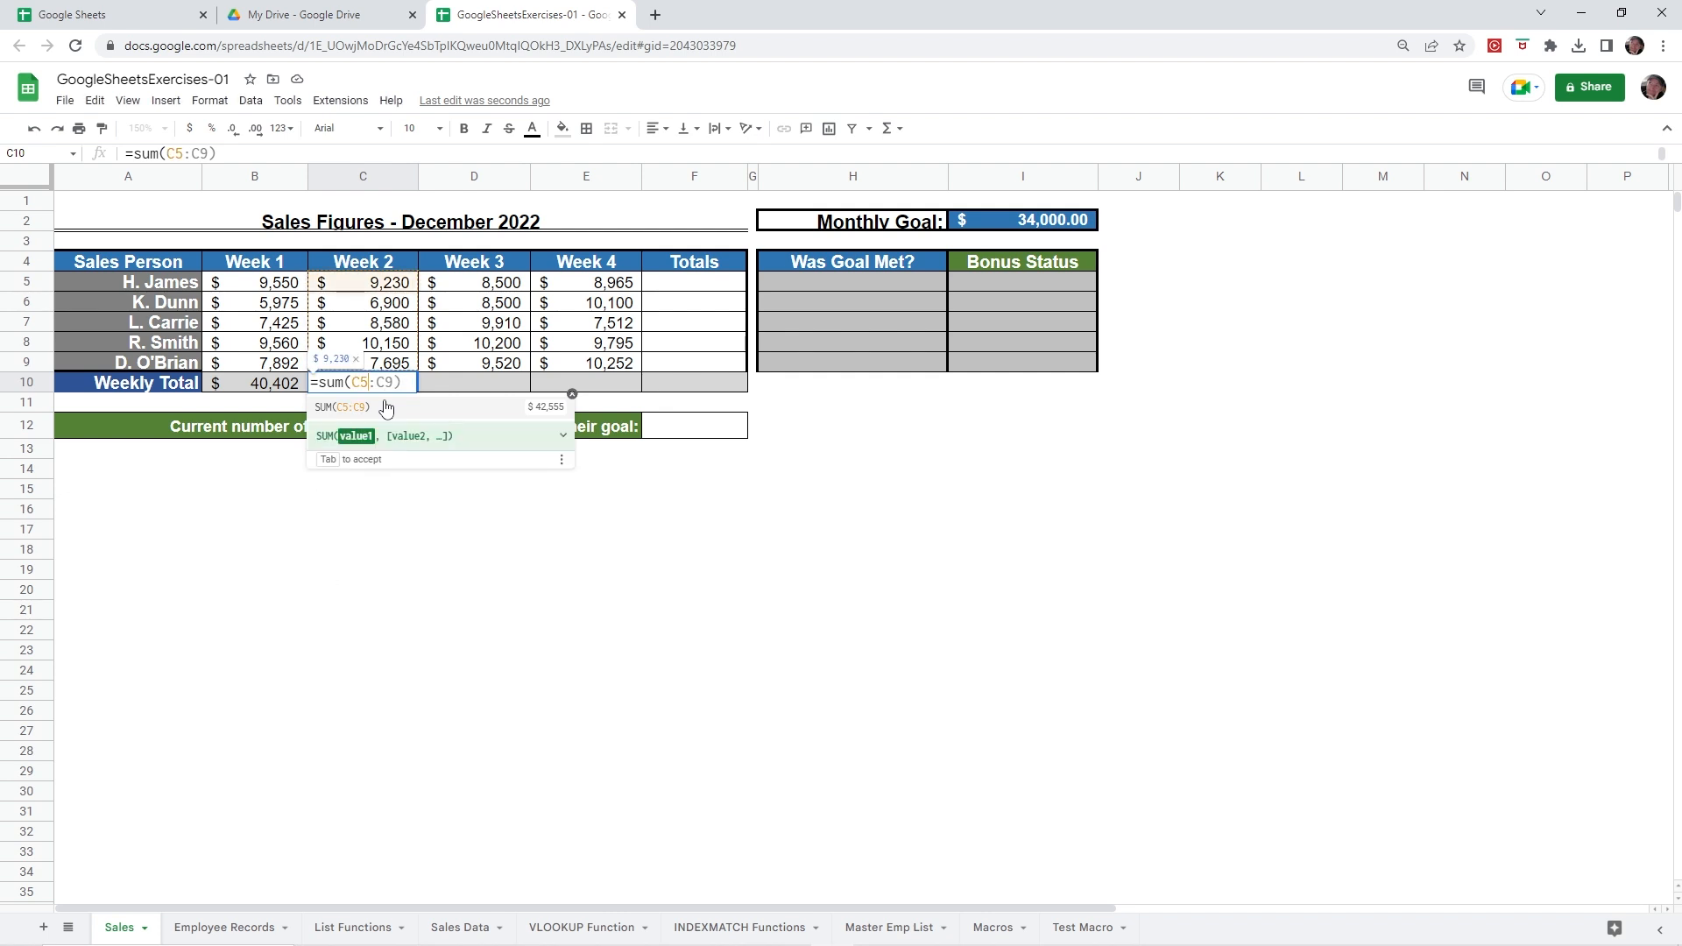
pyautogui.write('C9')
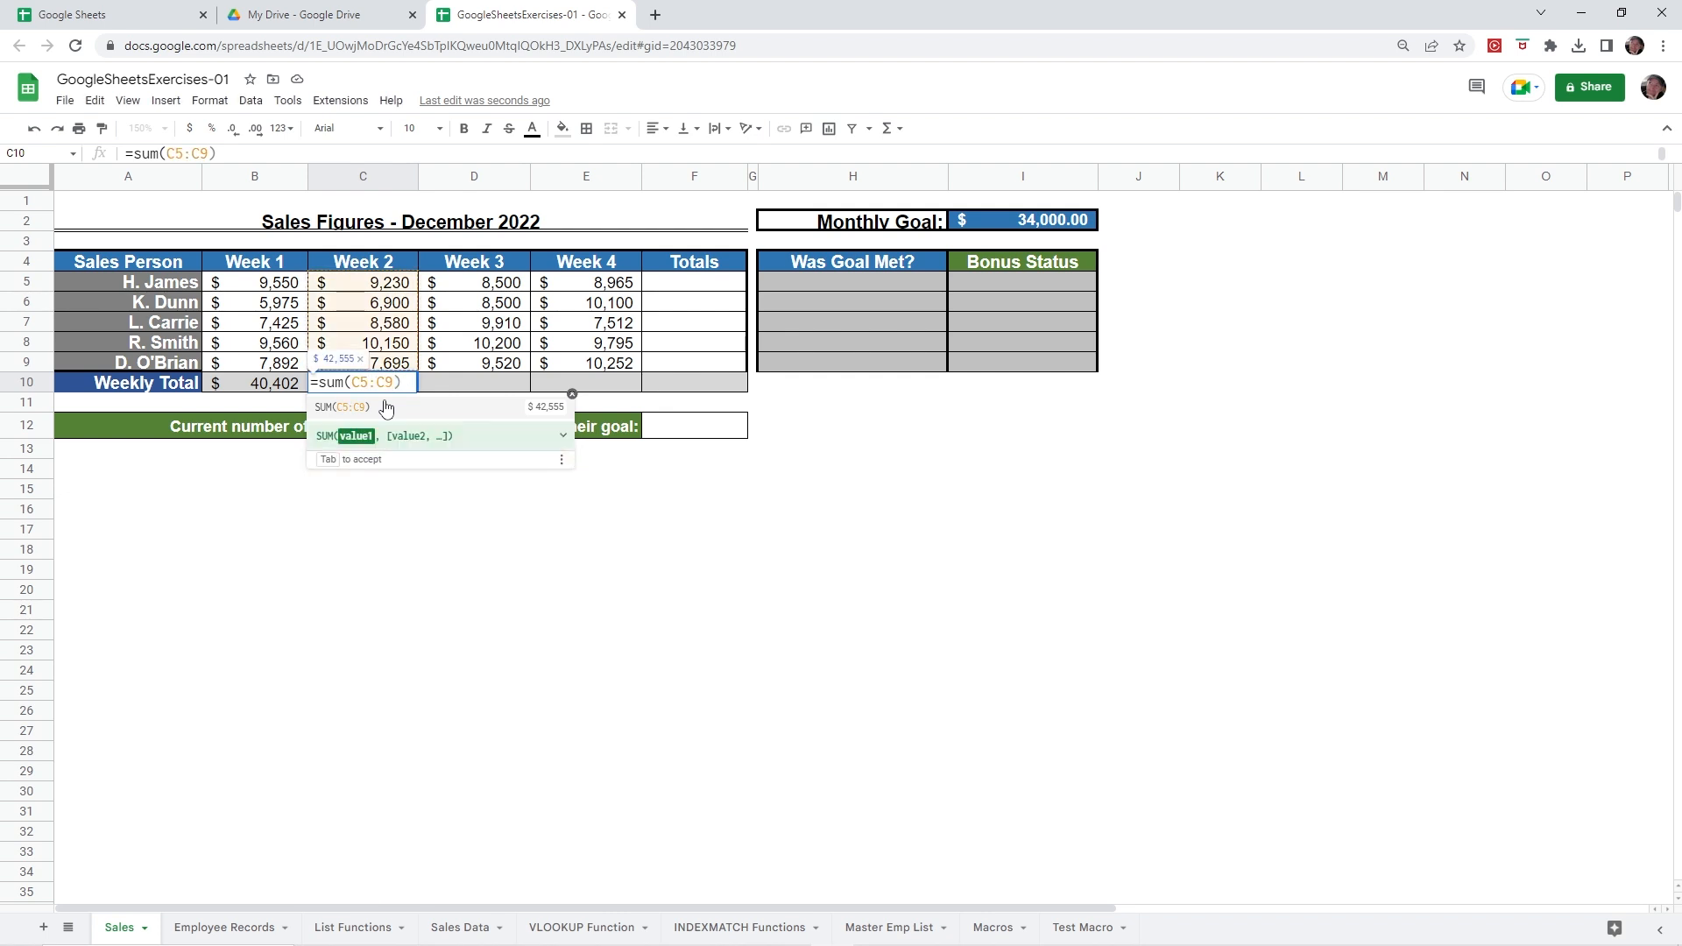
pyautogui.write(')')
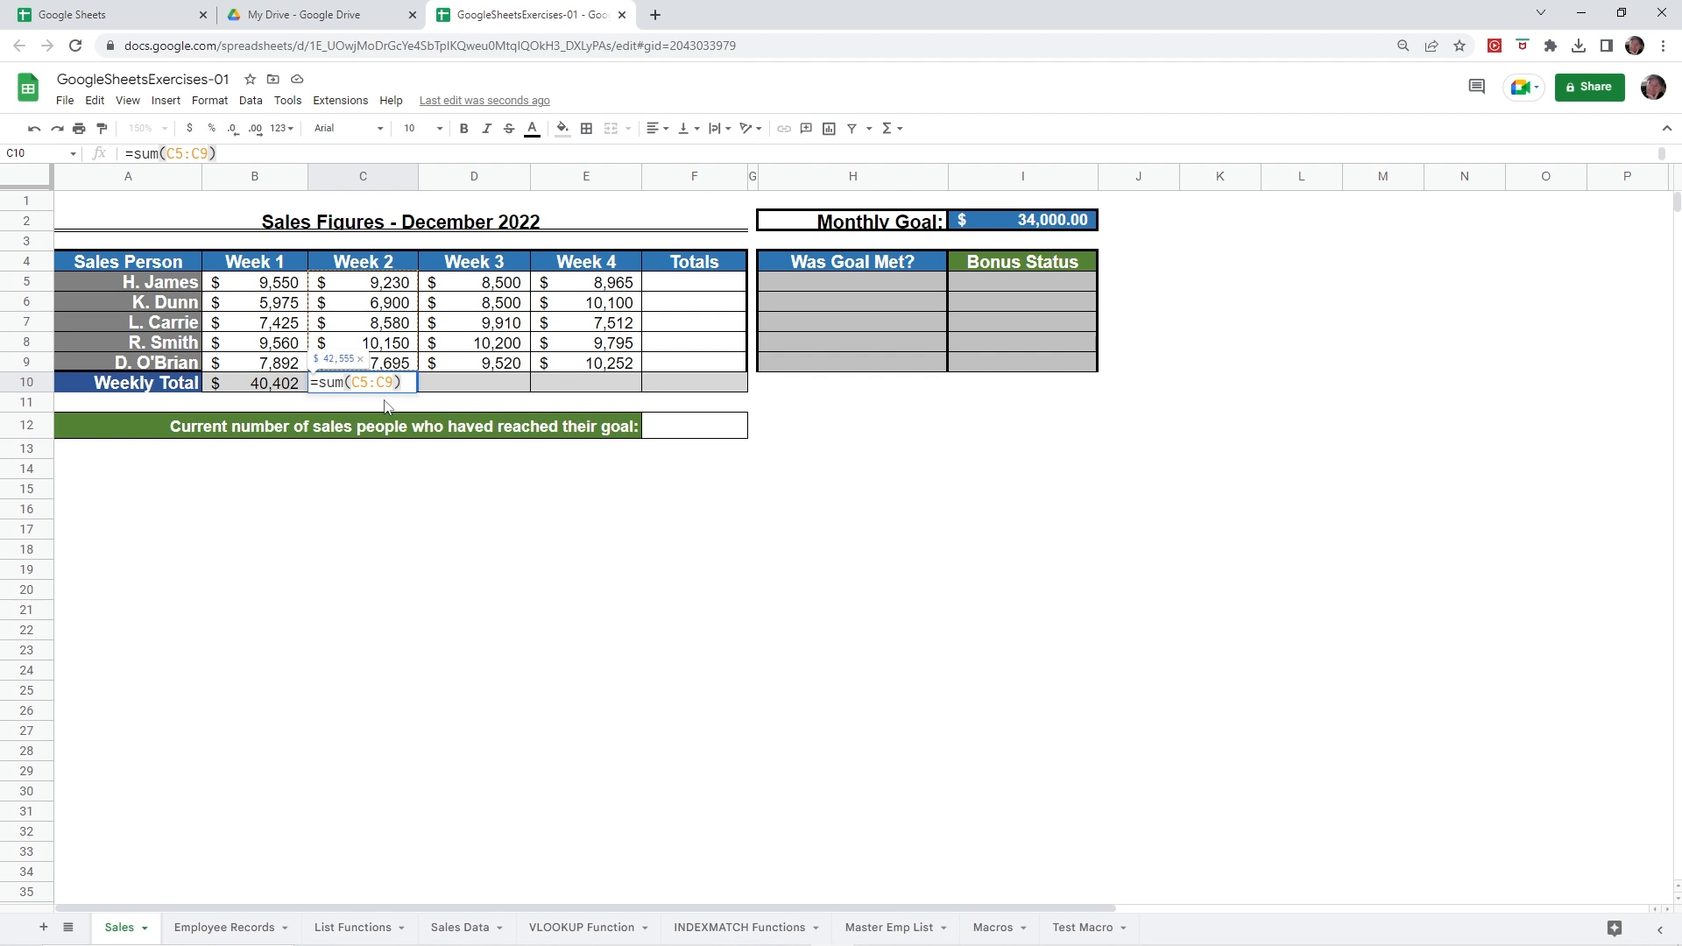
pyautogui.press('Tab')
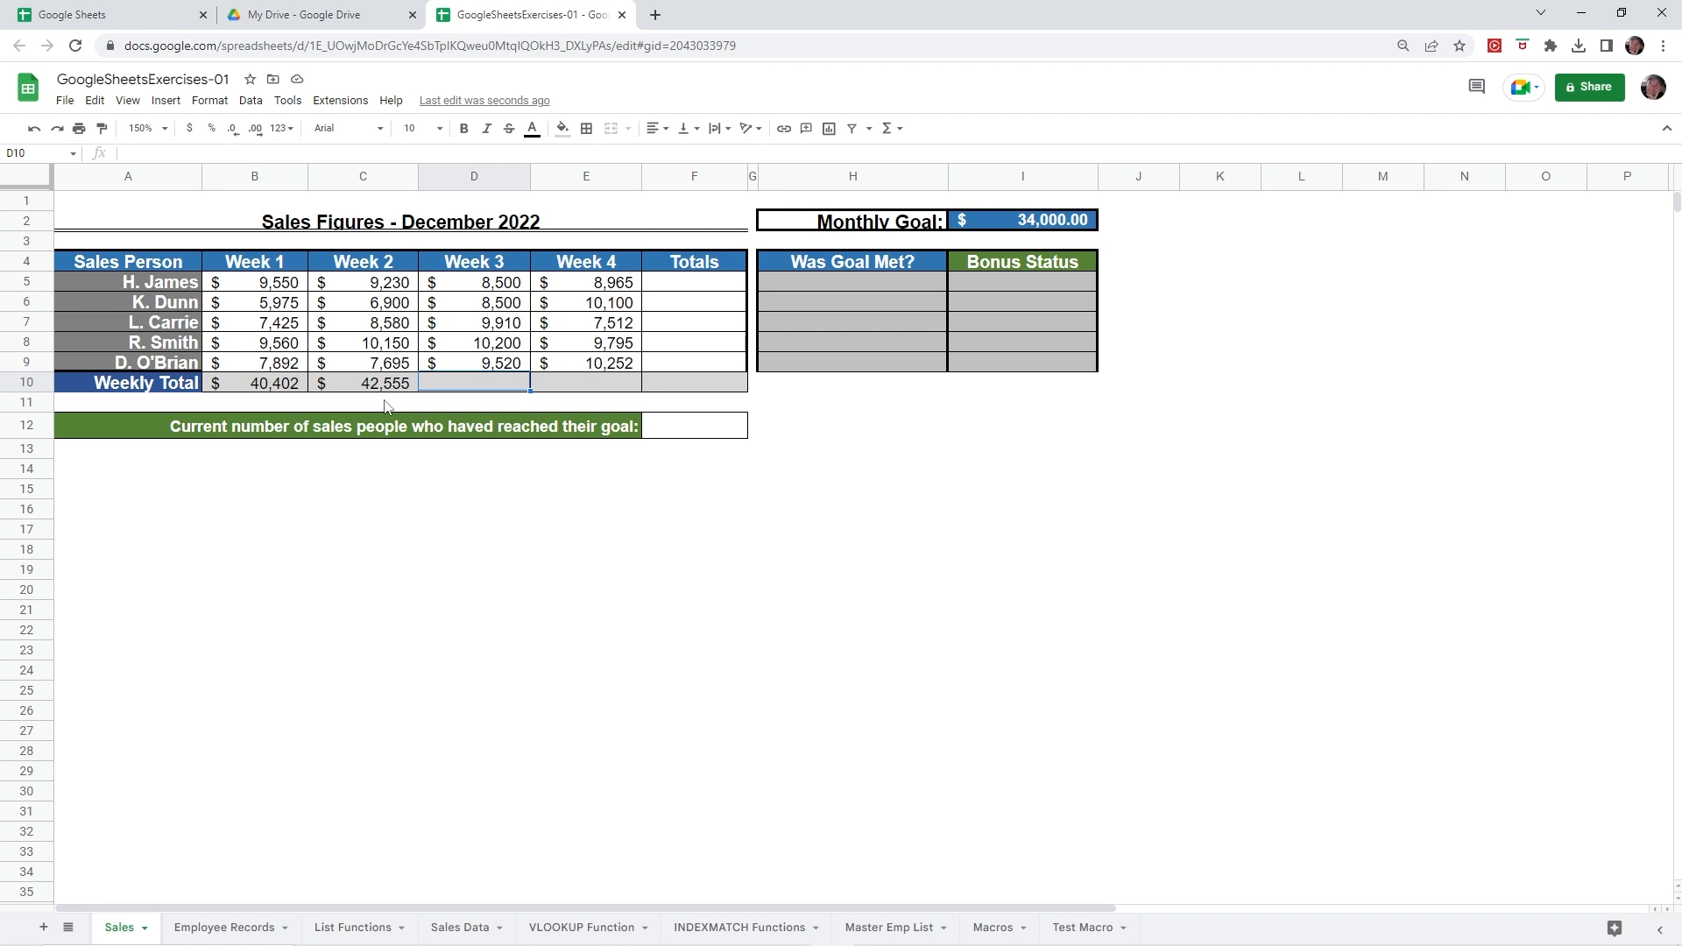
# Step: Fill the C10 weekly total formula across to D10:E10 and check the copied formulas for Week 3 and Week 4
pyautogui.click(340, 386)
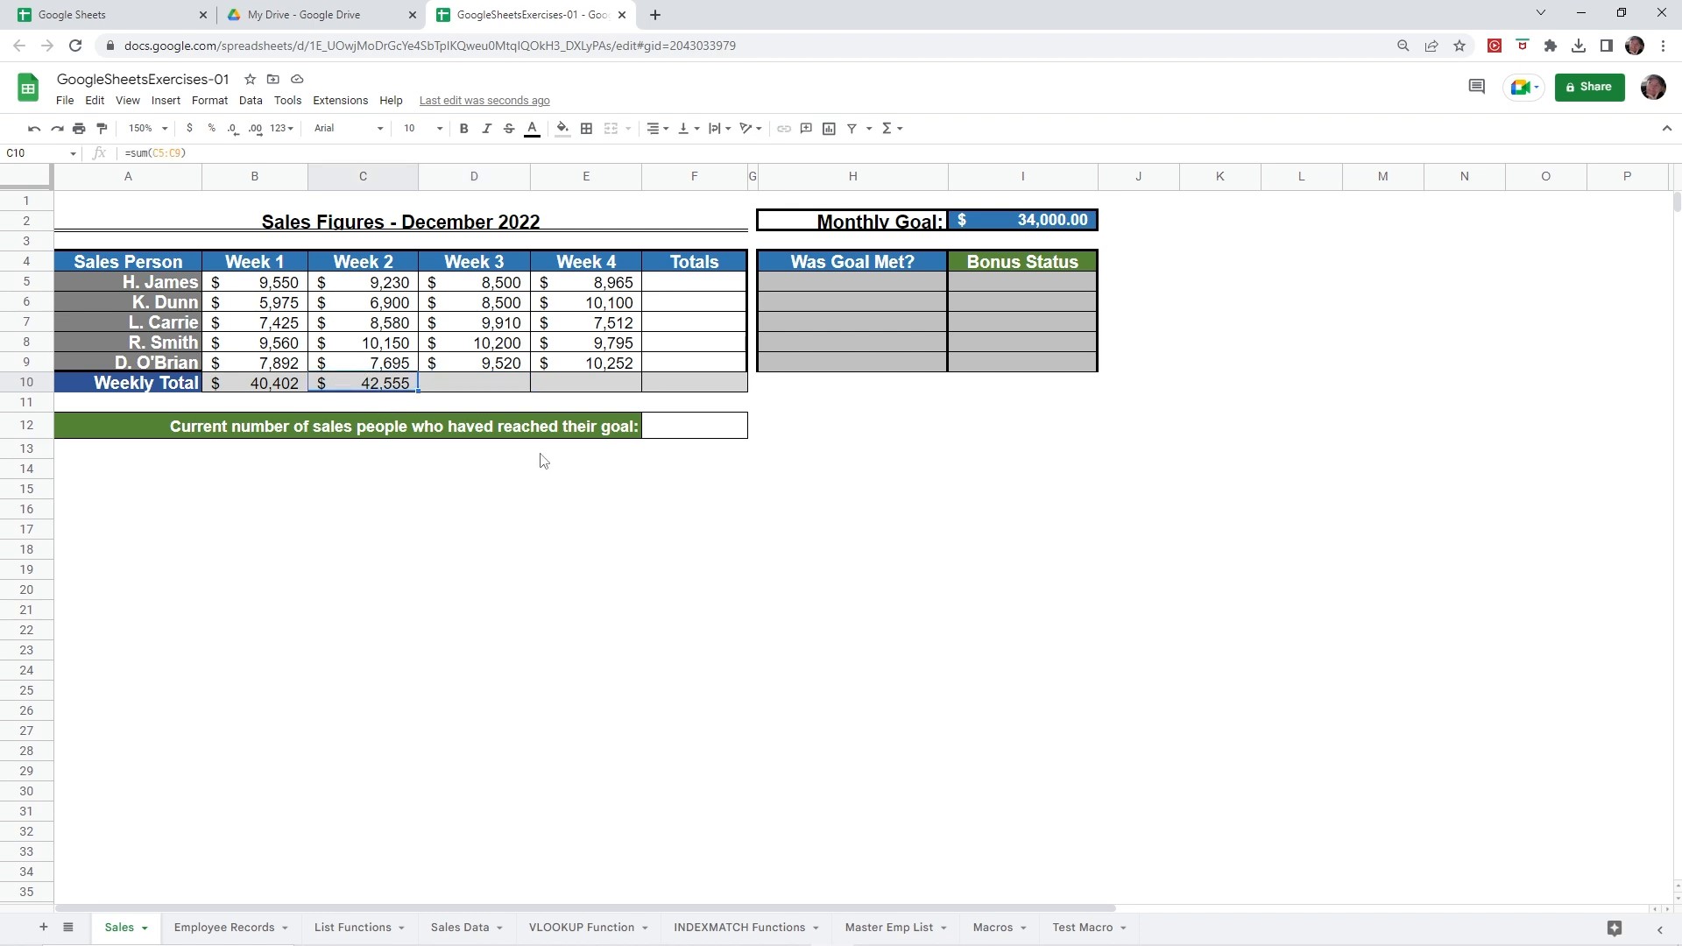
pyautogui.moveTo(425, 394); pyautogui.dragTo(521, 478)
pyautogui.press('Escape')
pyautogui.moveTo(416, 393); pyautogui.dragTo(605, 392)
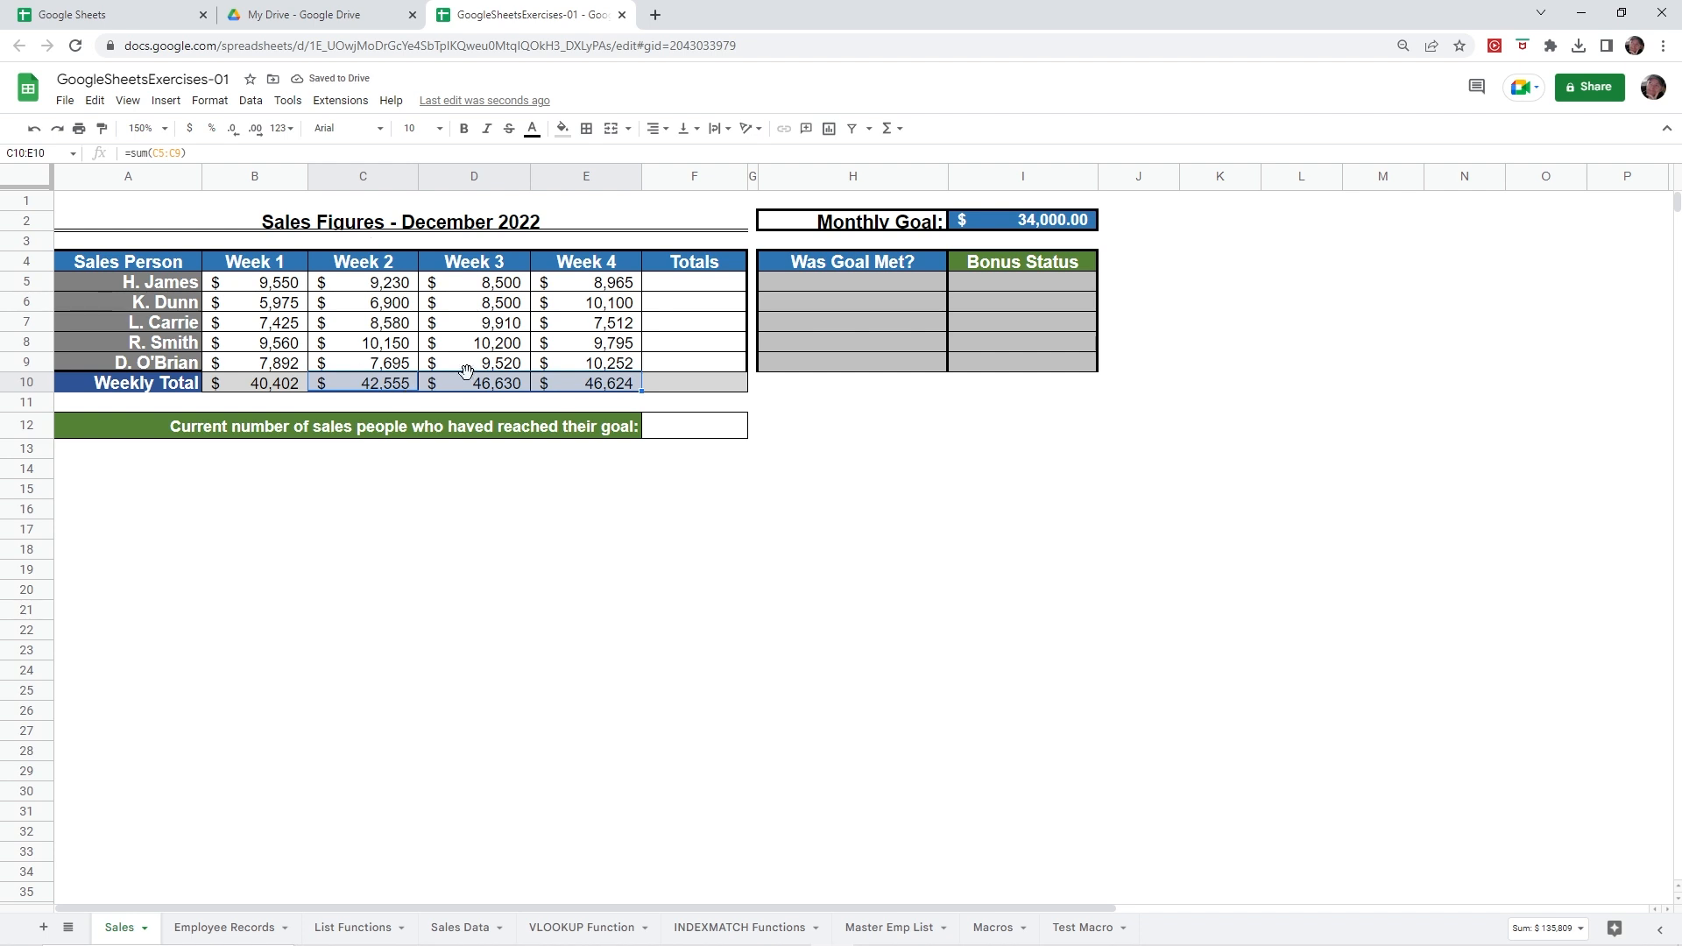
pyautogui.click(488, 389)
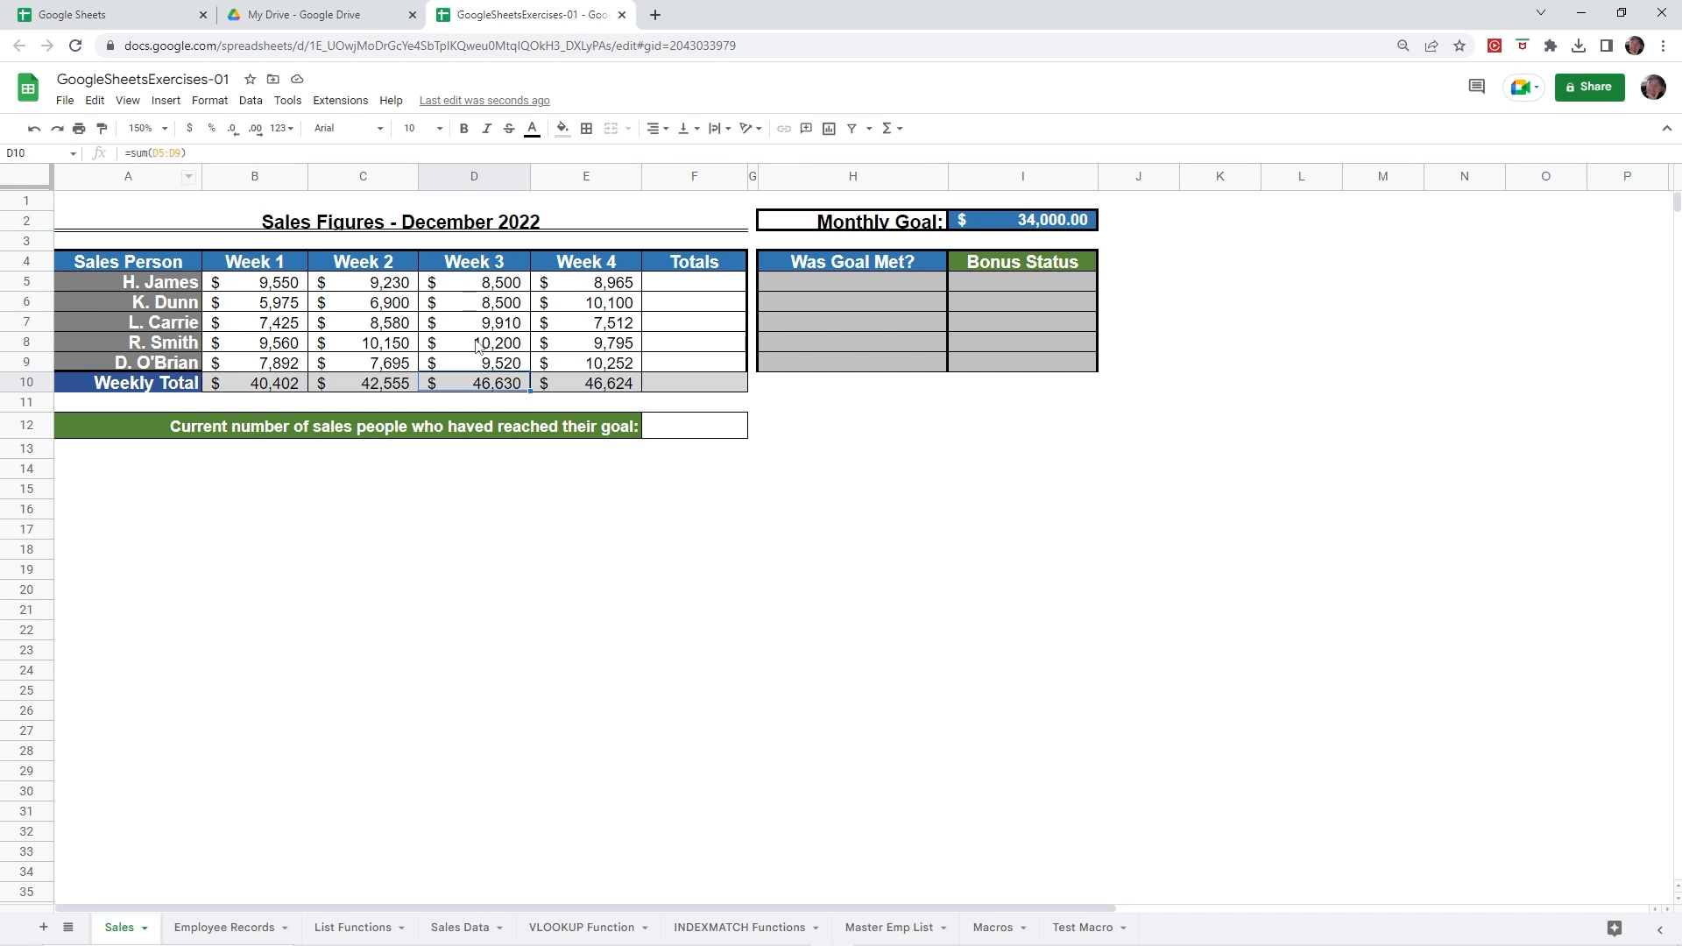
pyautogui.click(584, 386)
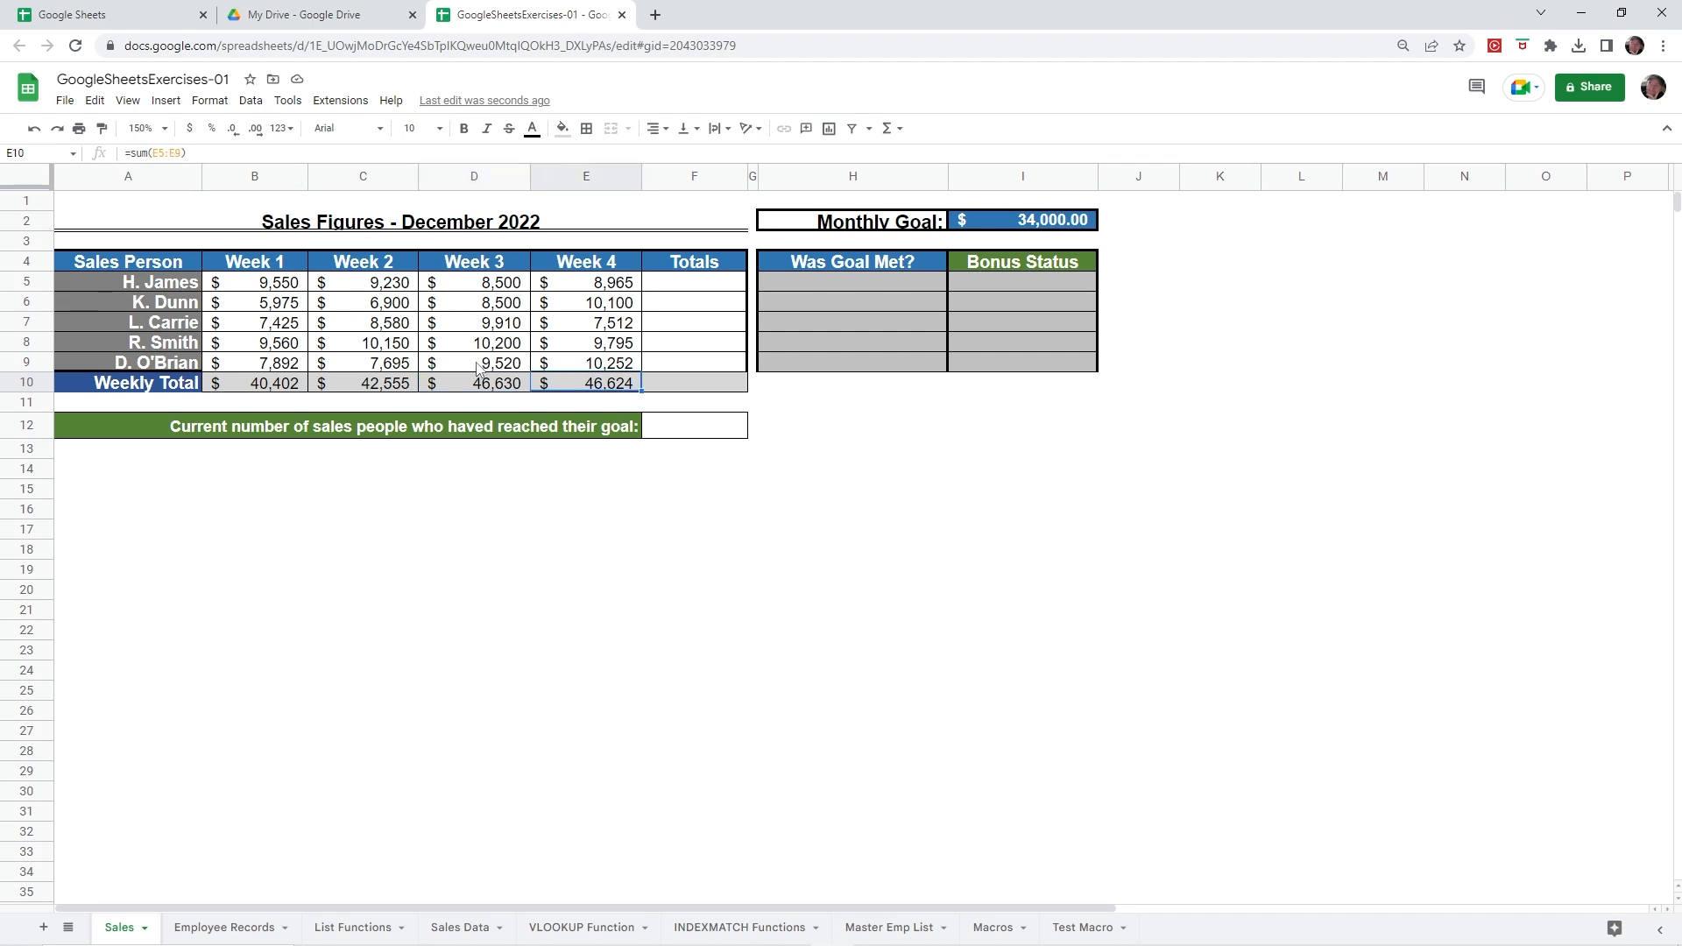
# Step: Fill F5 in the Totals column with the suggested formula =SUM(B5:E5) and copy it down through F10
pyautogui.click(681, 284)
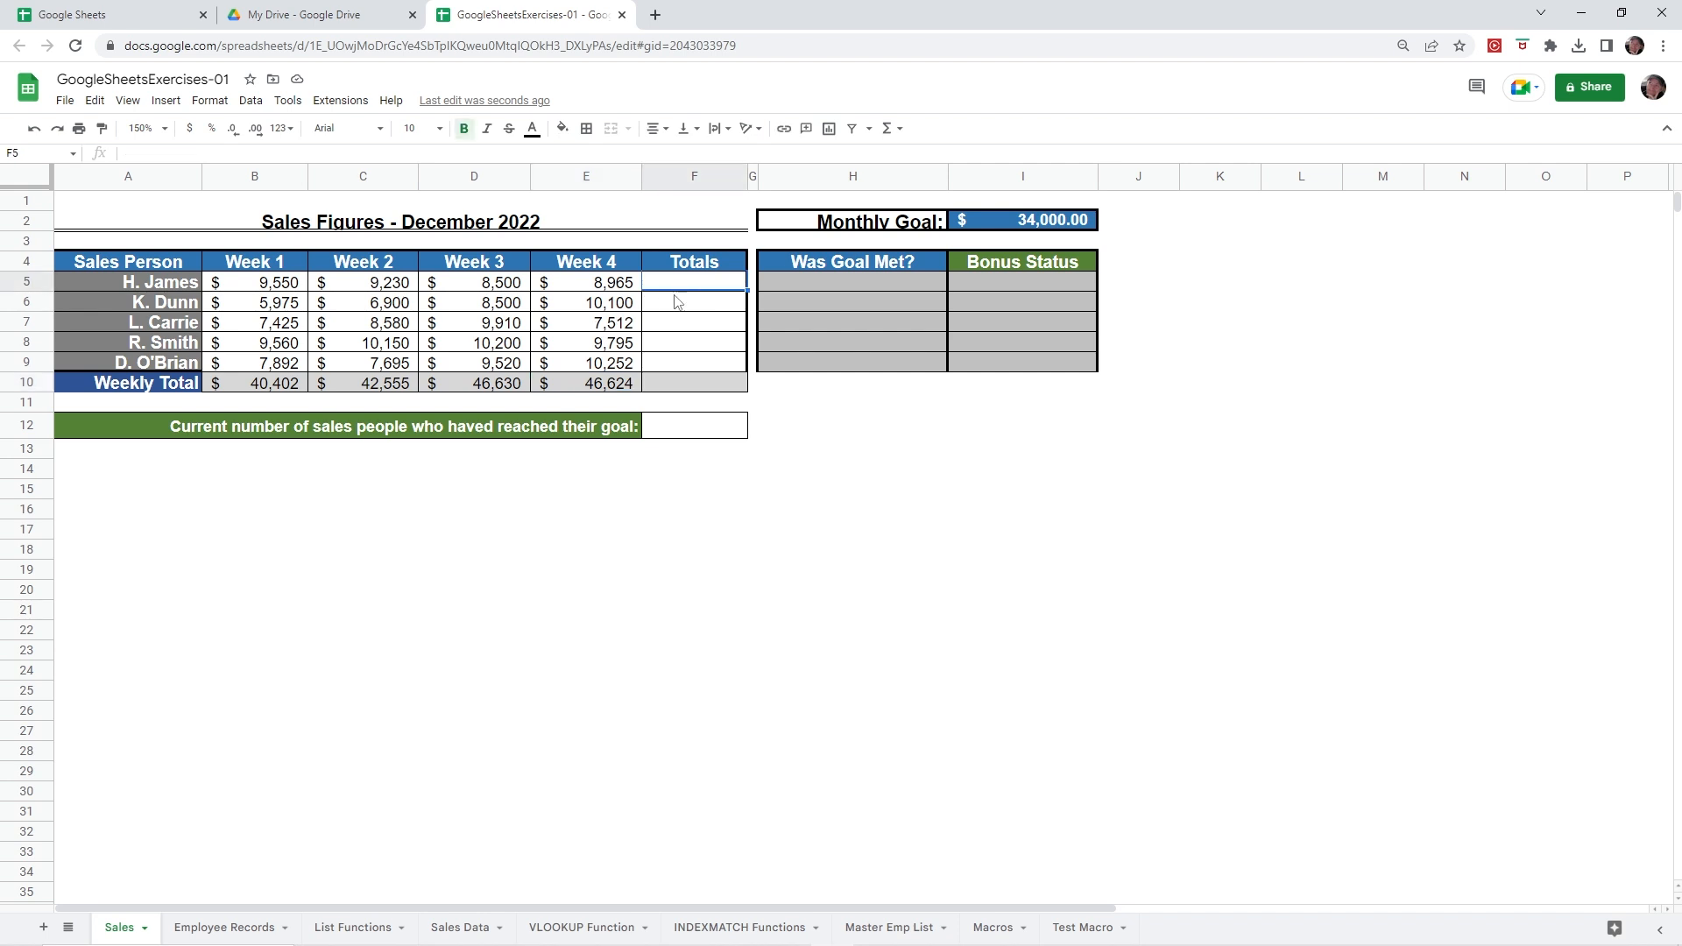
pyautogui.write('=')
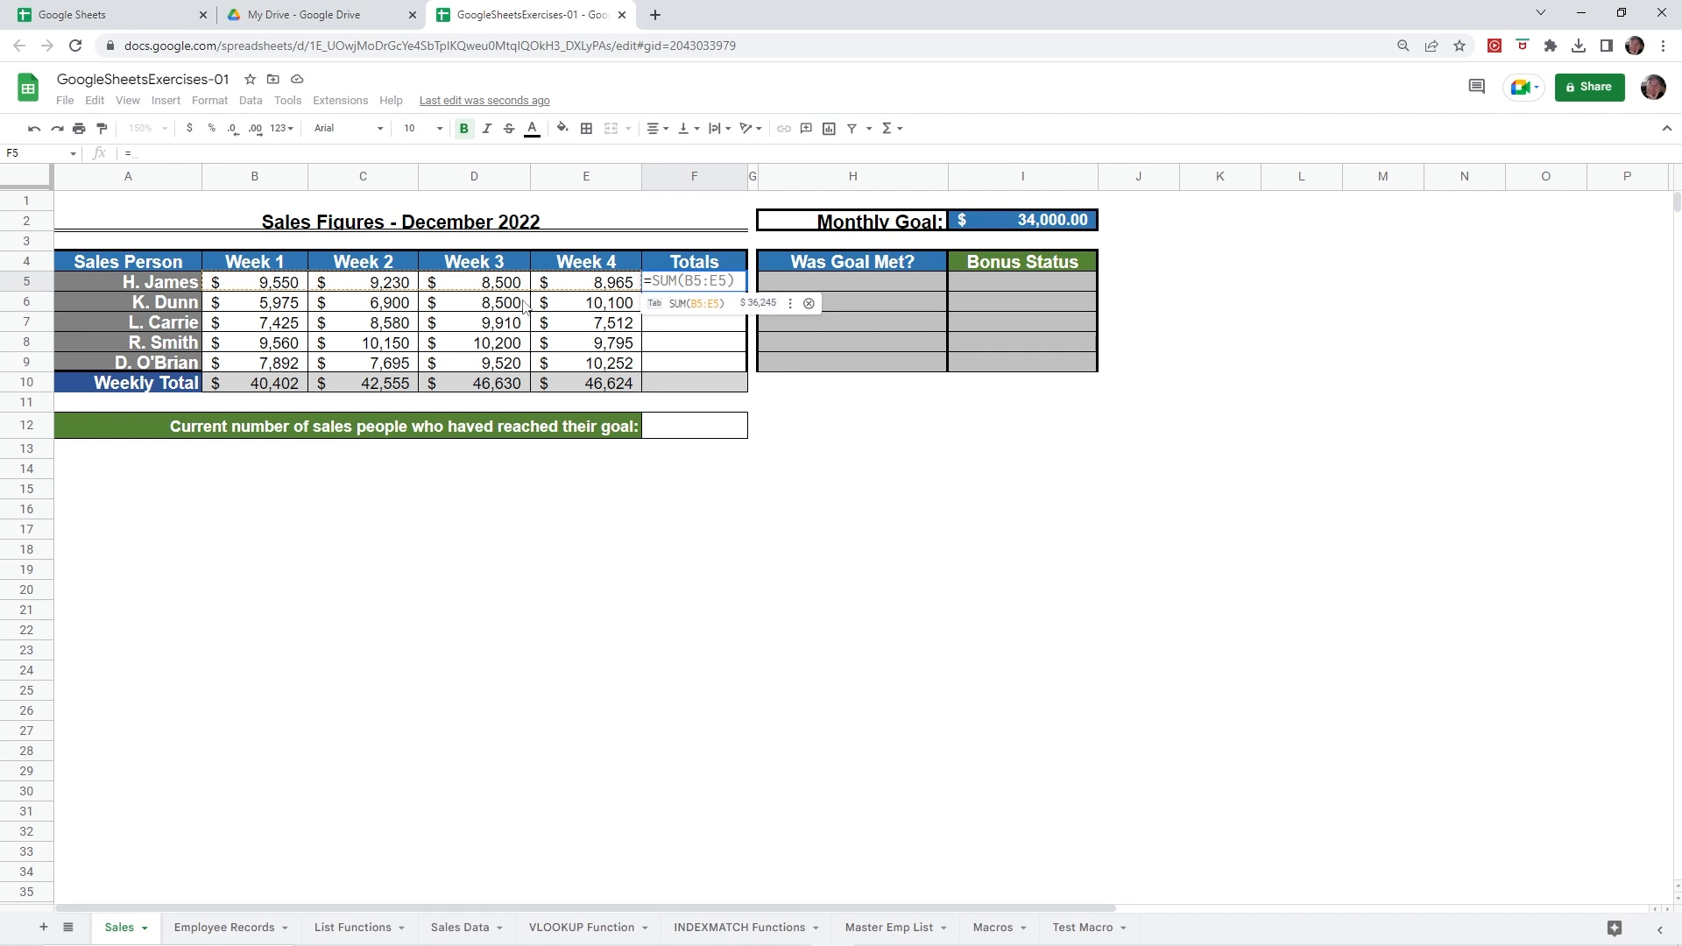
pyautogui.press('Tab')
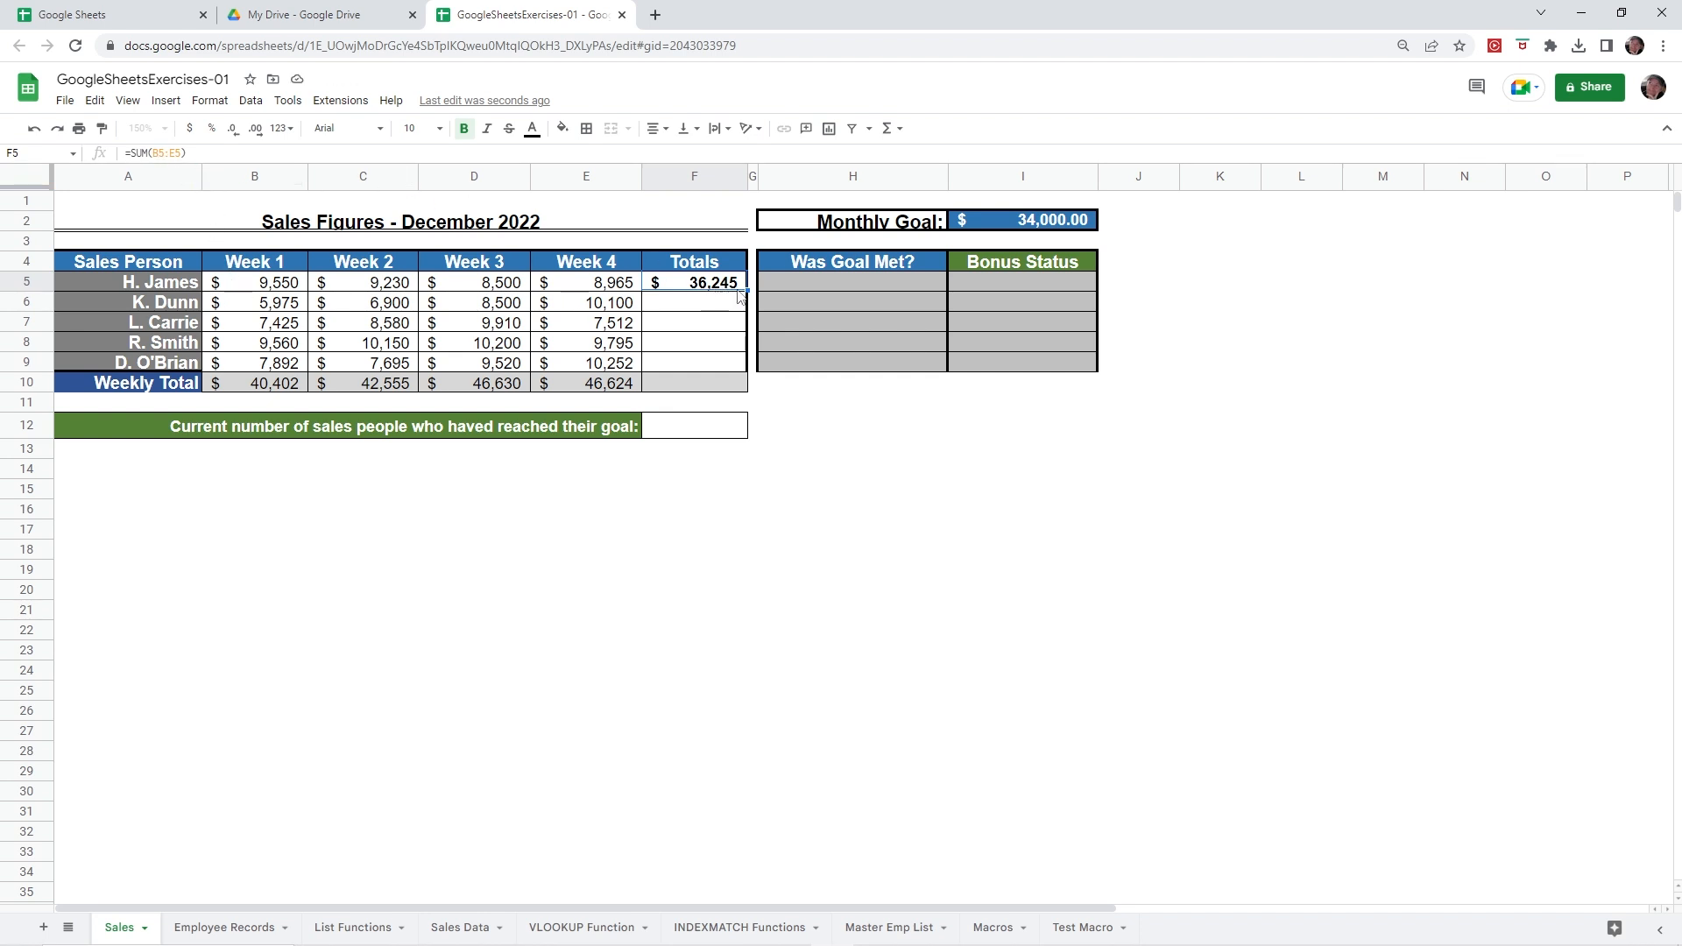
pyautogui.moveTo(747, 290); pyautogui.dragTo(745, 387)
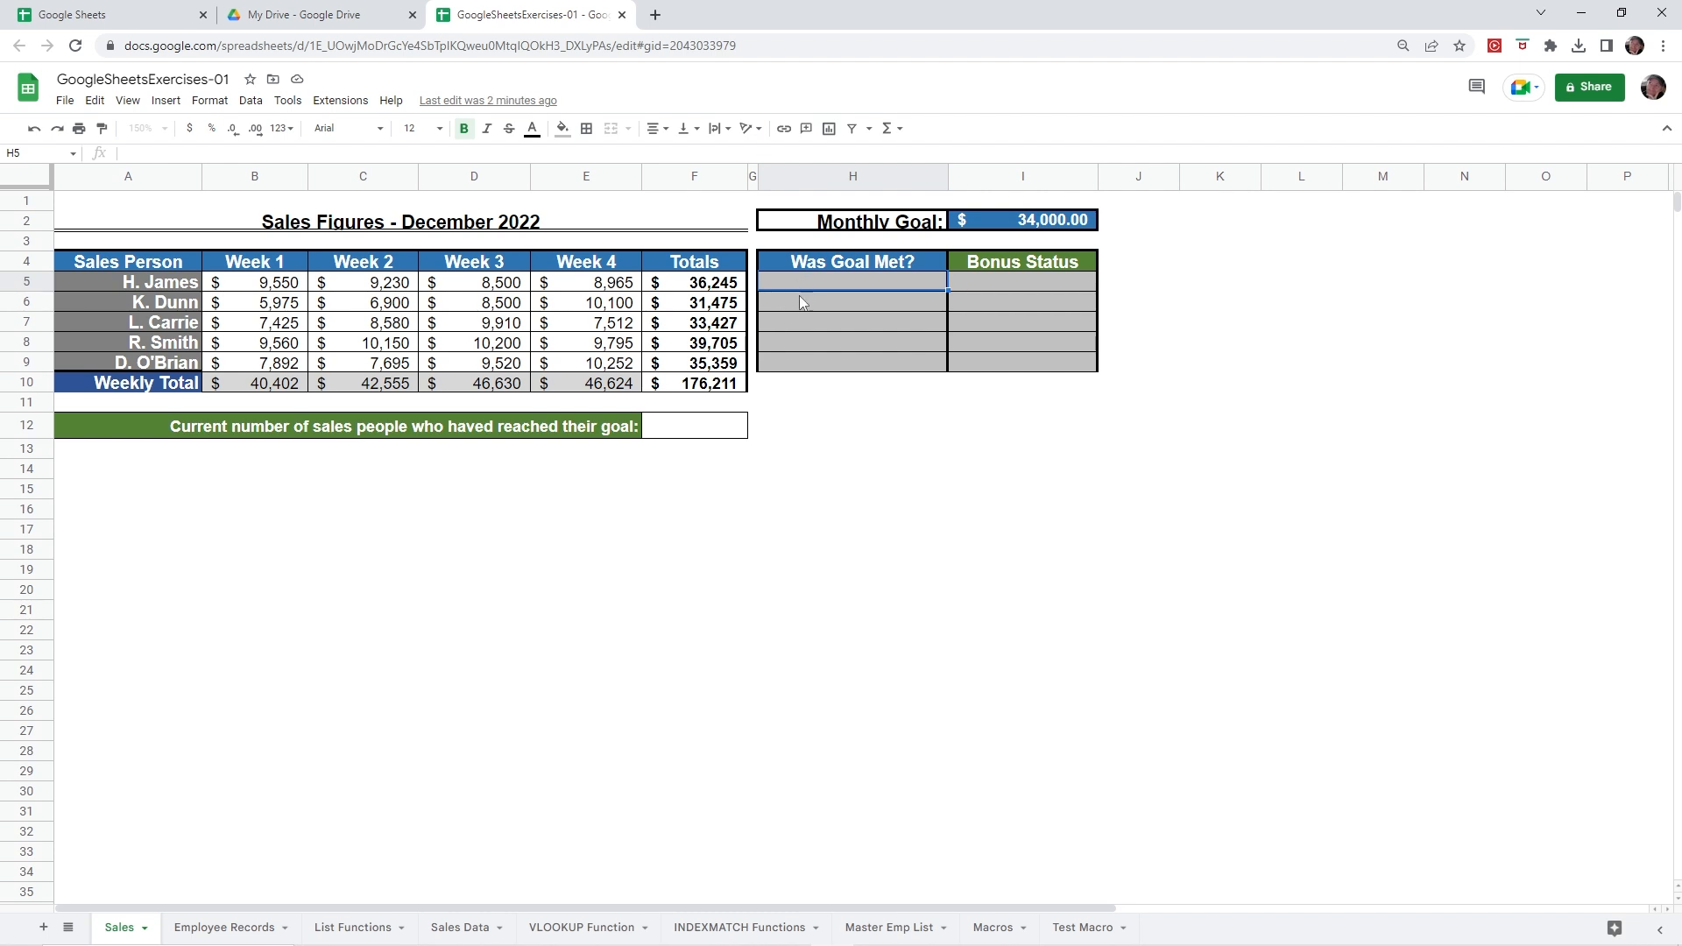
# Step: Examine the Was Goal Met? range H5:H9, the monthly goal in I2 and the first salesperson's total in F5
pyautogui.moveTo(813, 359); pyautogui.dragTo(811, 282)
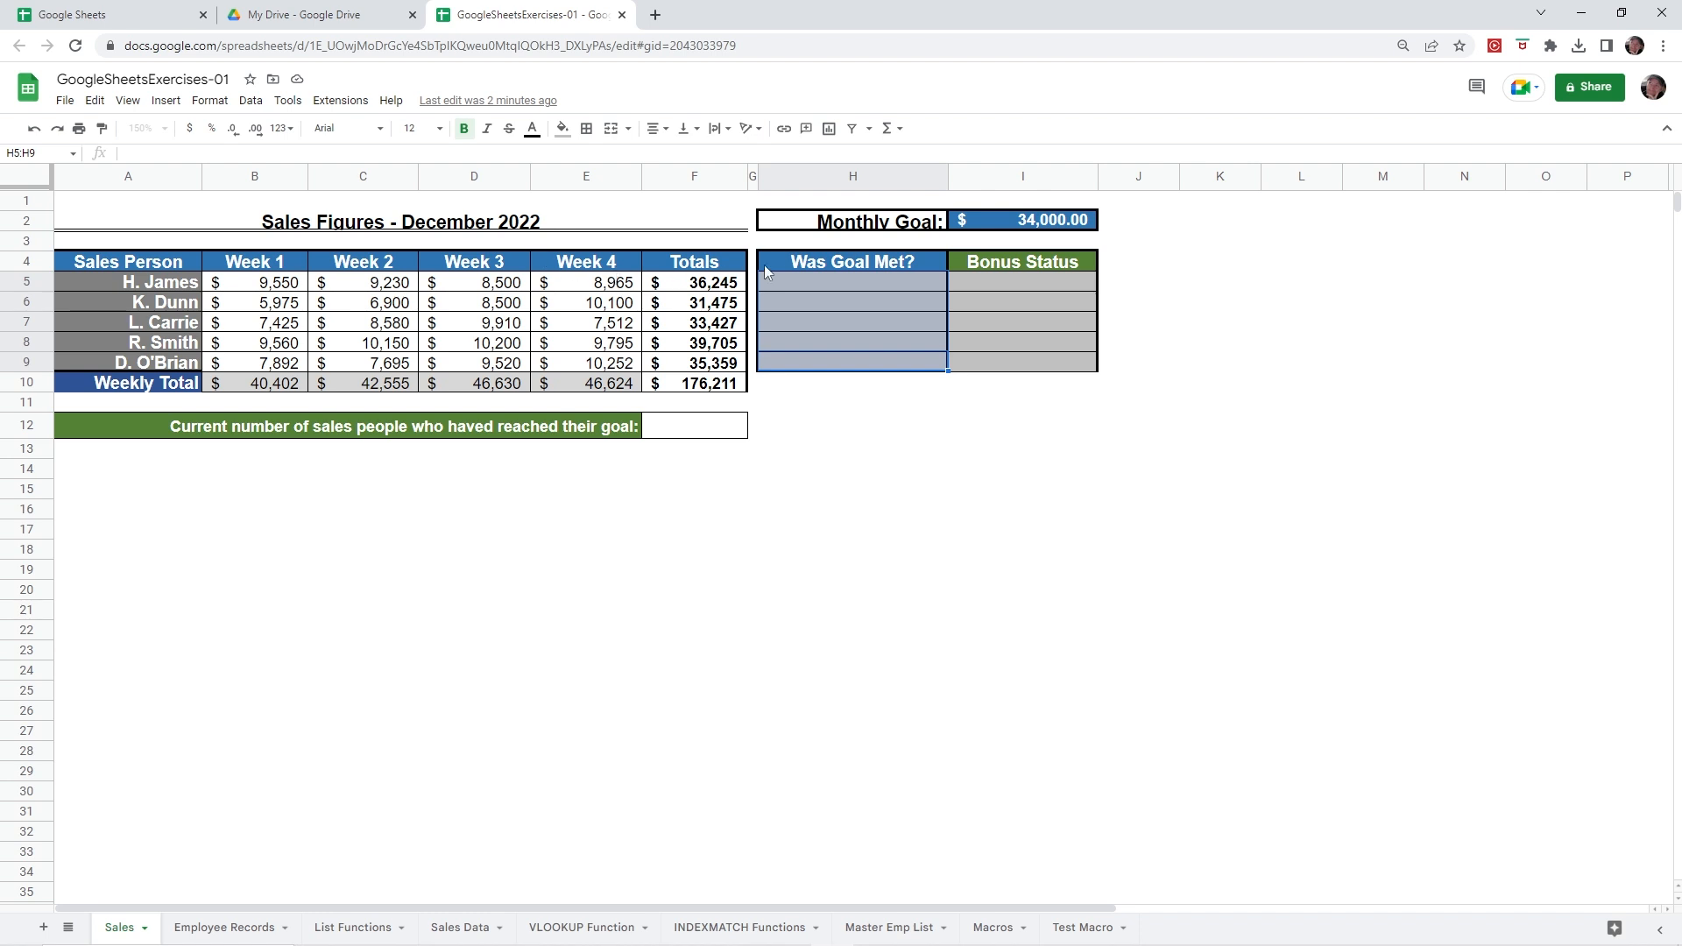
pyautogui.click(1022, 225)
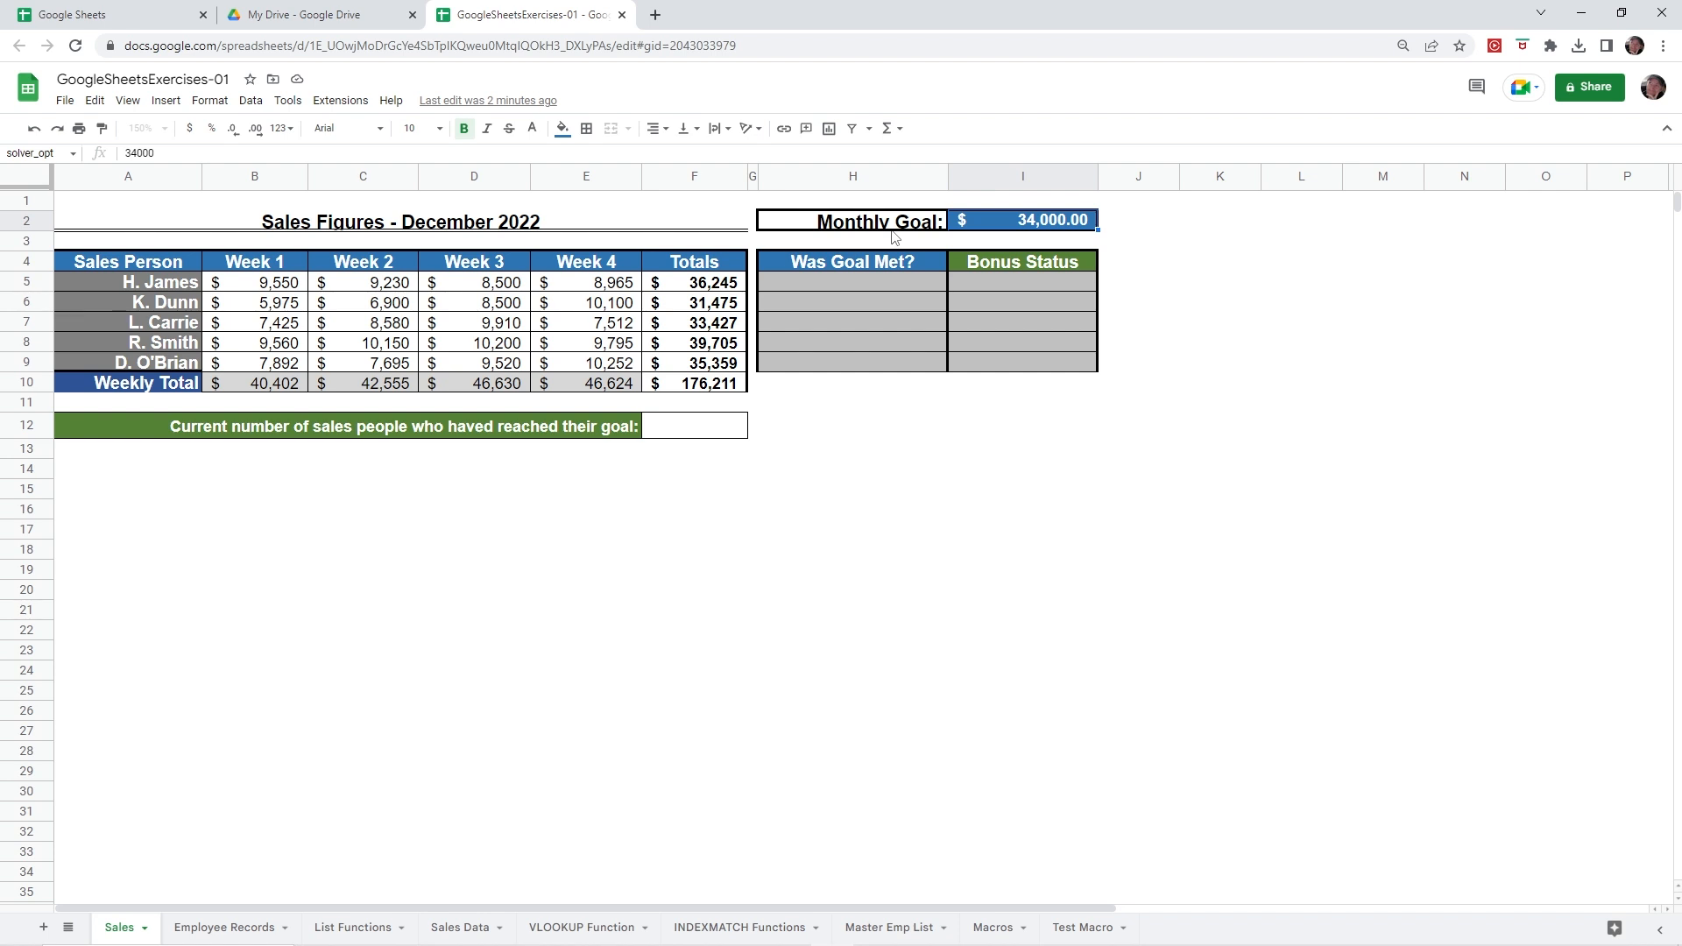
pyautogui.click(675, 287)
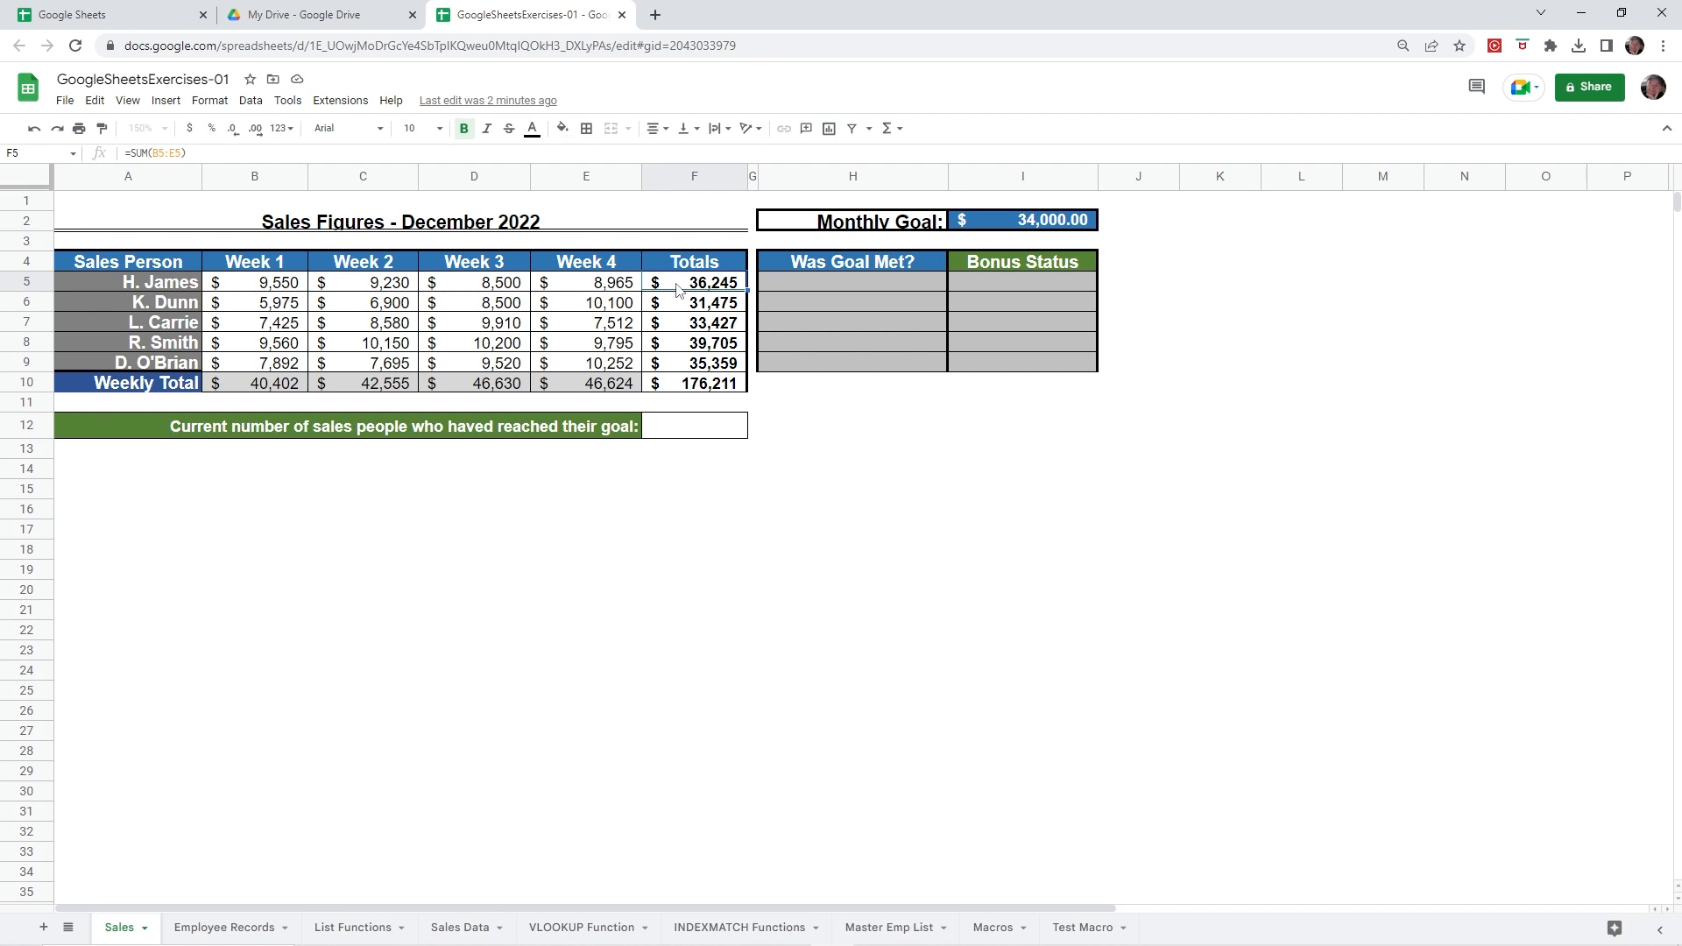
pyautogui.click(1017, 226)
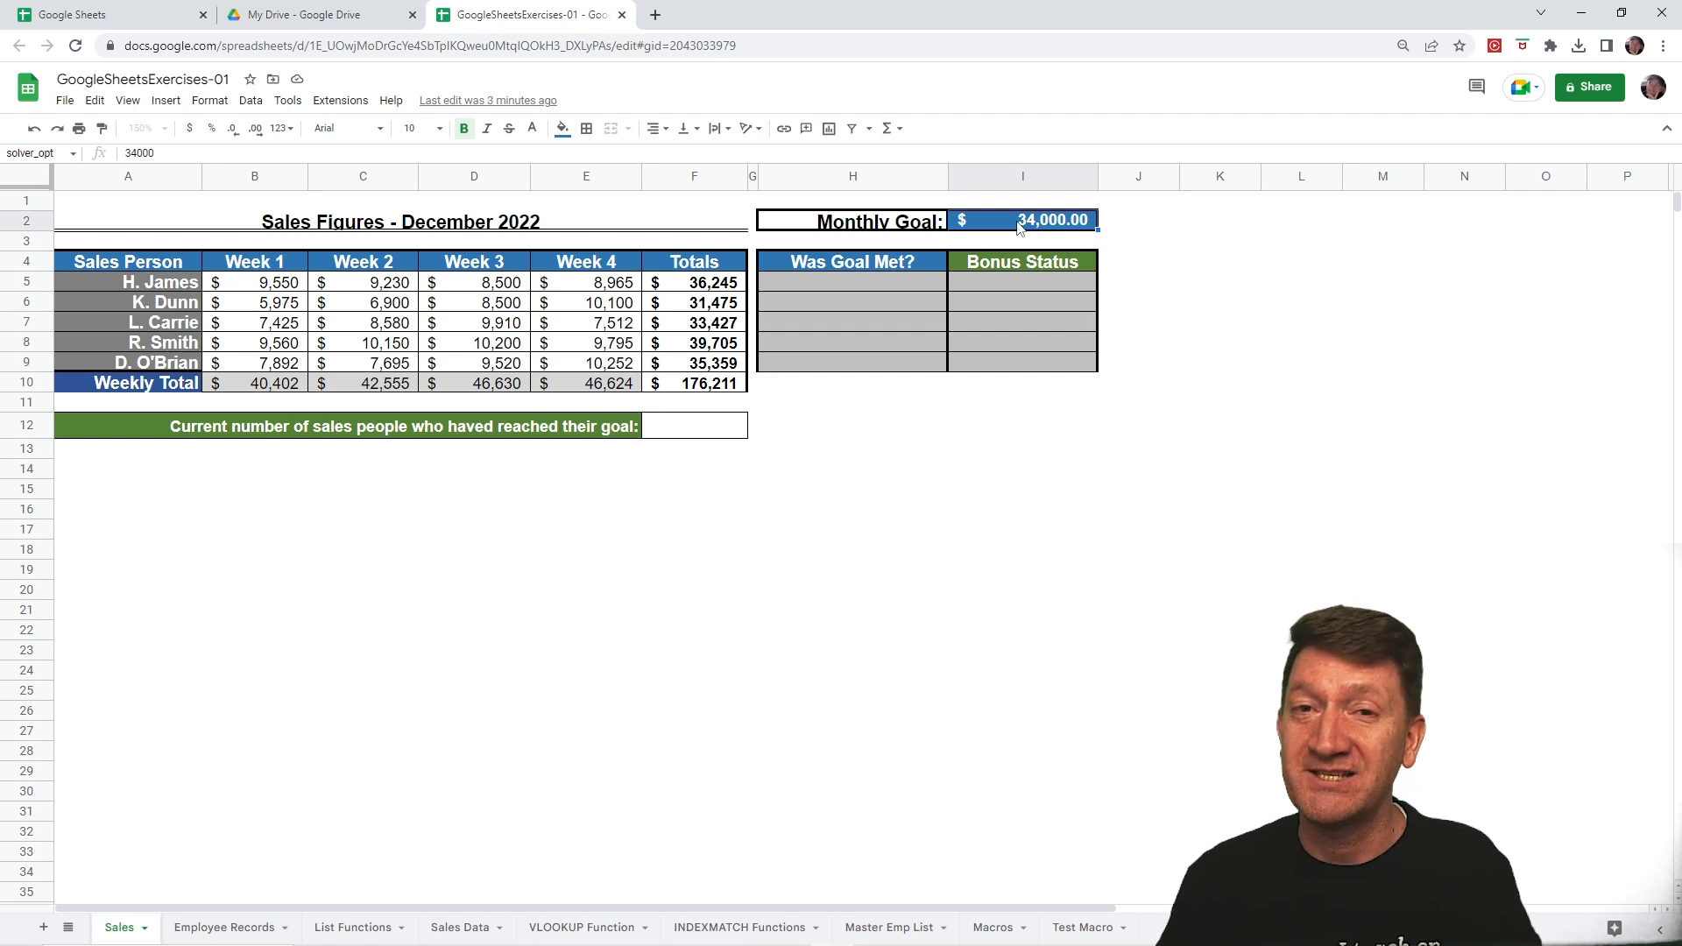
# Step: Start an IF formula in H5 with the logical expression F5>=I2, comparing the first salesperson's total with the monthly goal
pyautogui.click(790, 286)
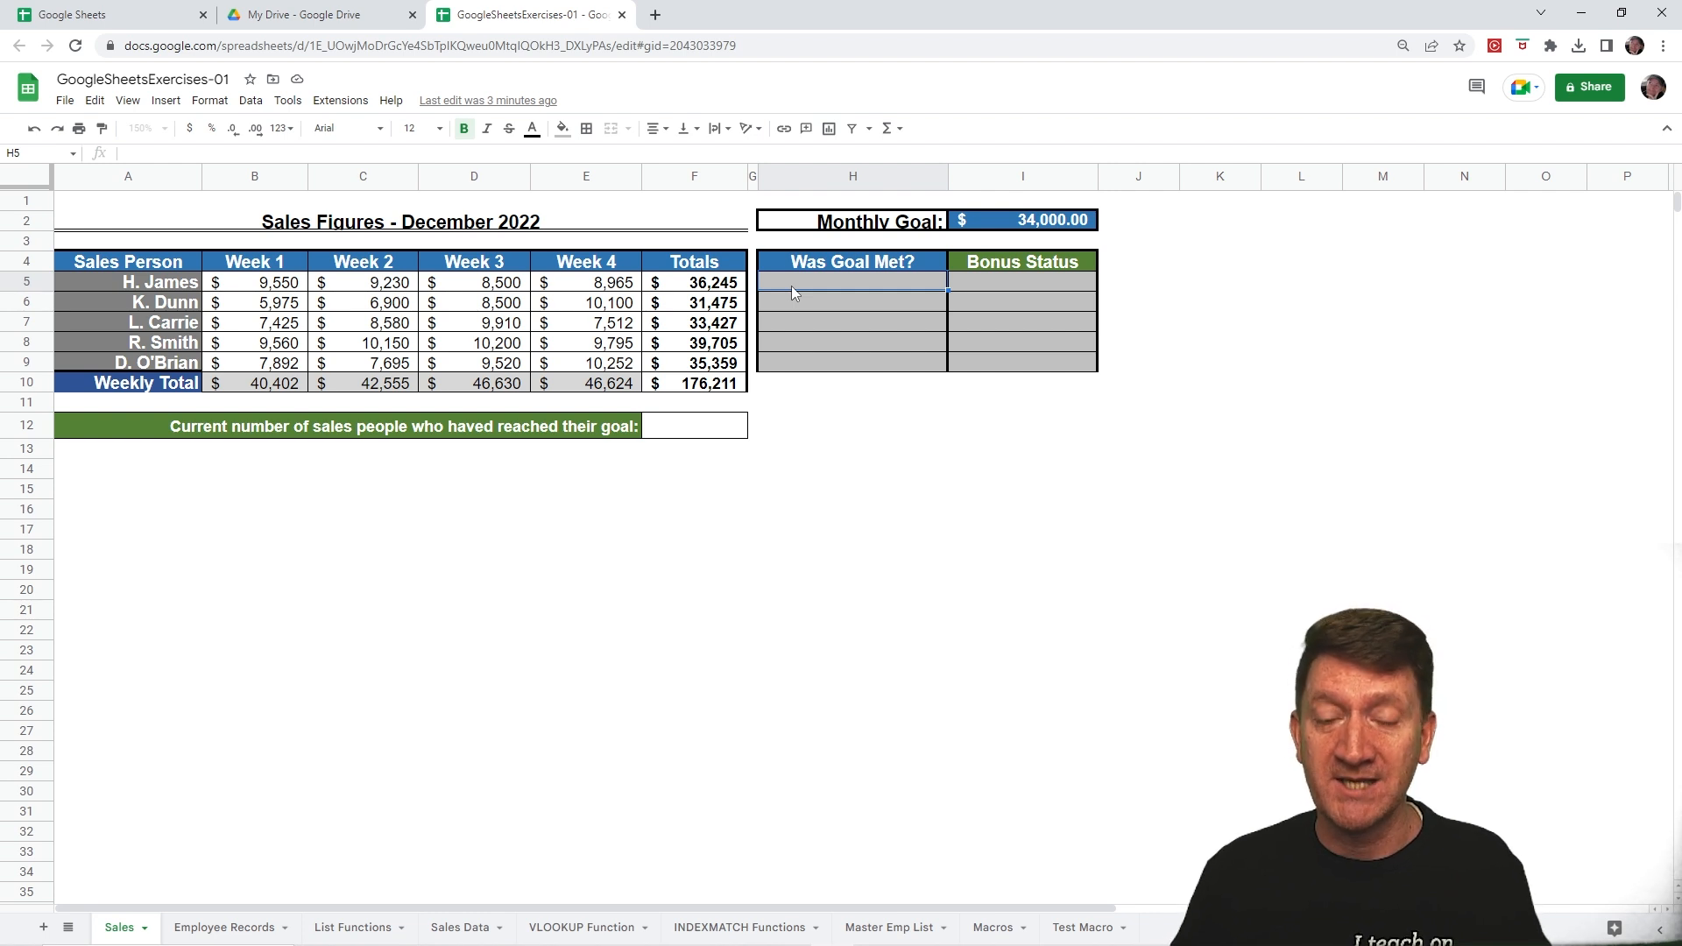
pyautogui.write('=')
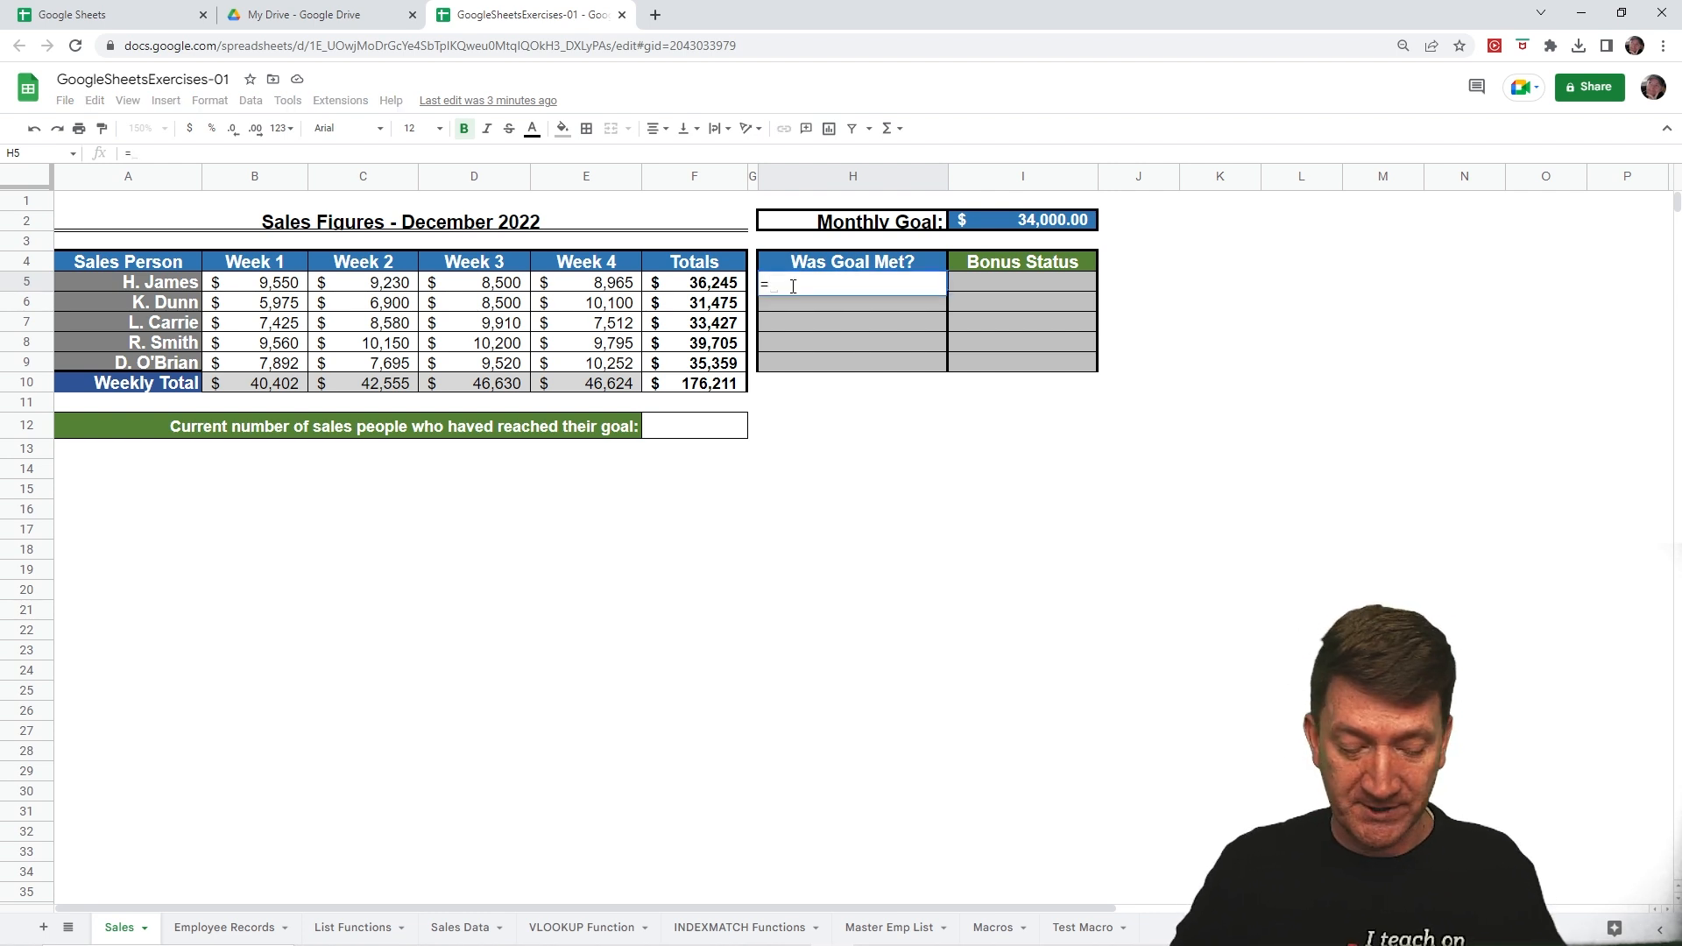
pyautogui.write('if(')
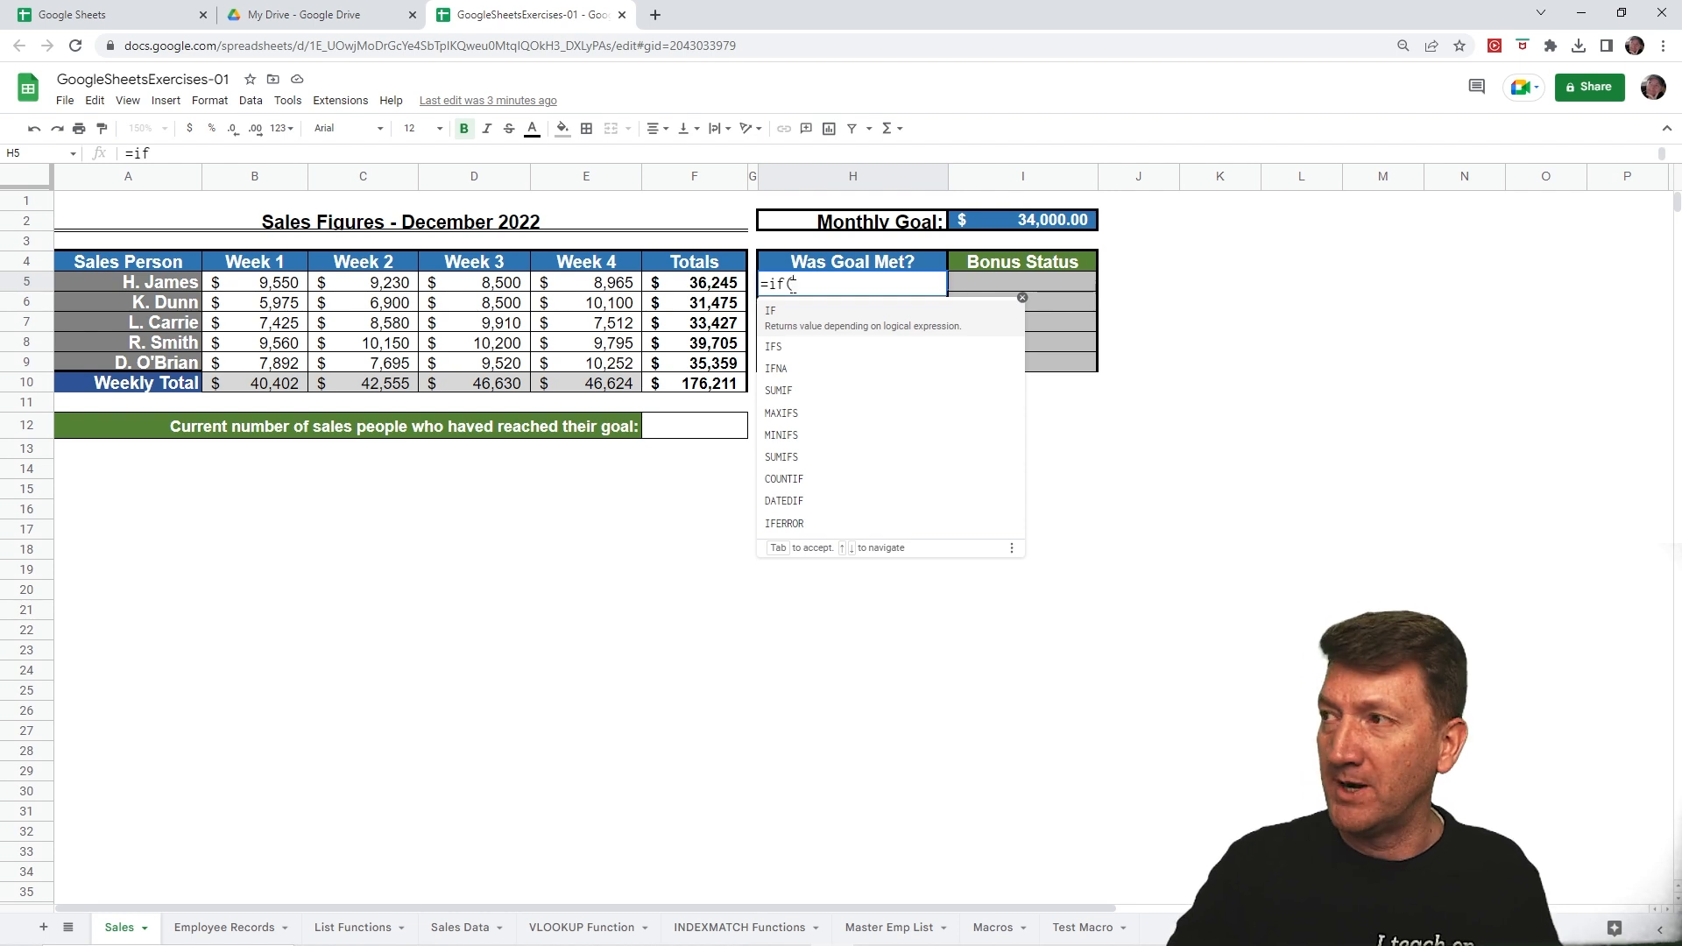
pyautogui.hotkey('ctrl', '2')
pyautogui.moveTo(835, 306); pyautogui.dragTo(844, 232)
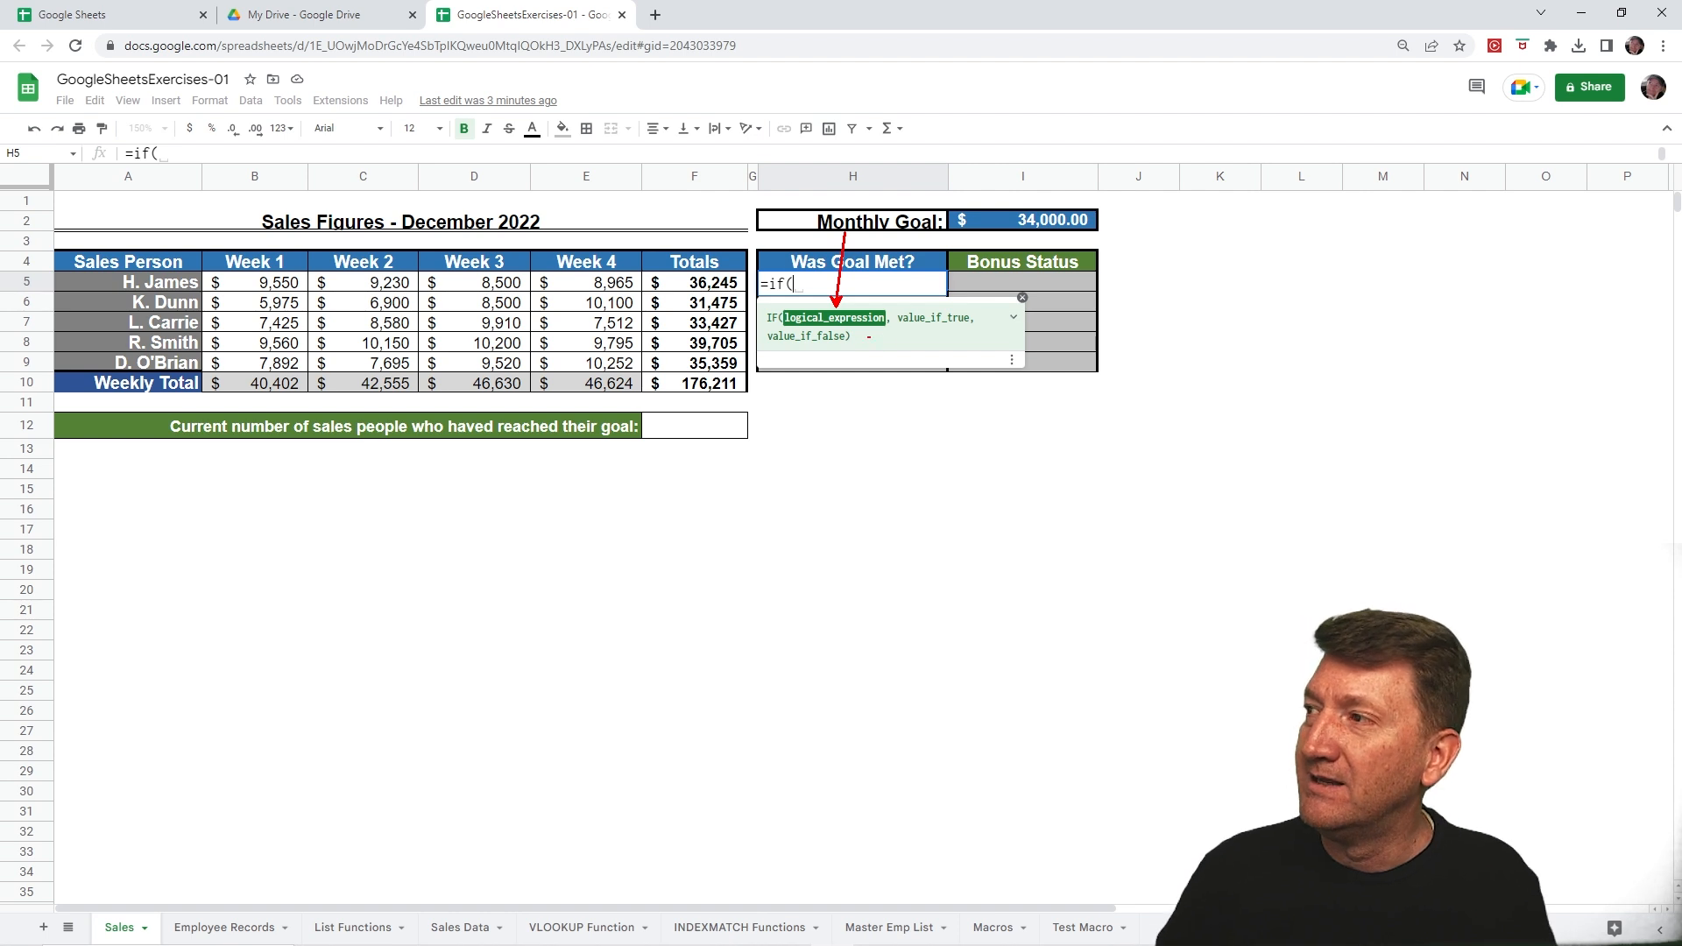
pyautogui.moveTo(945, 326); pyautogui.dragTo(981, 379)
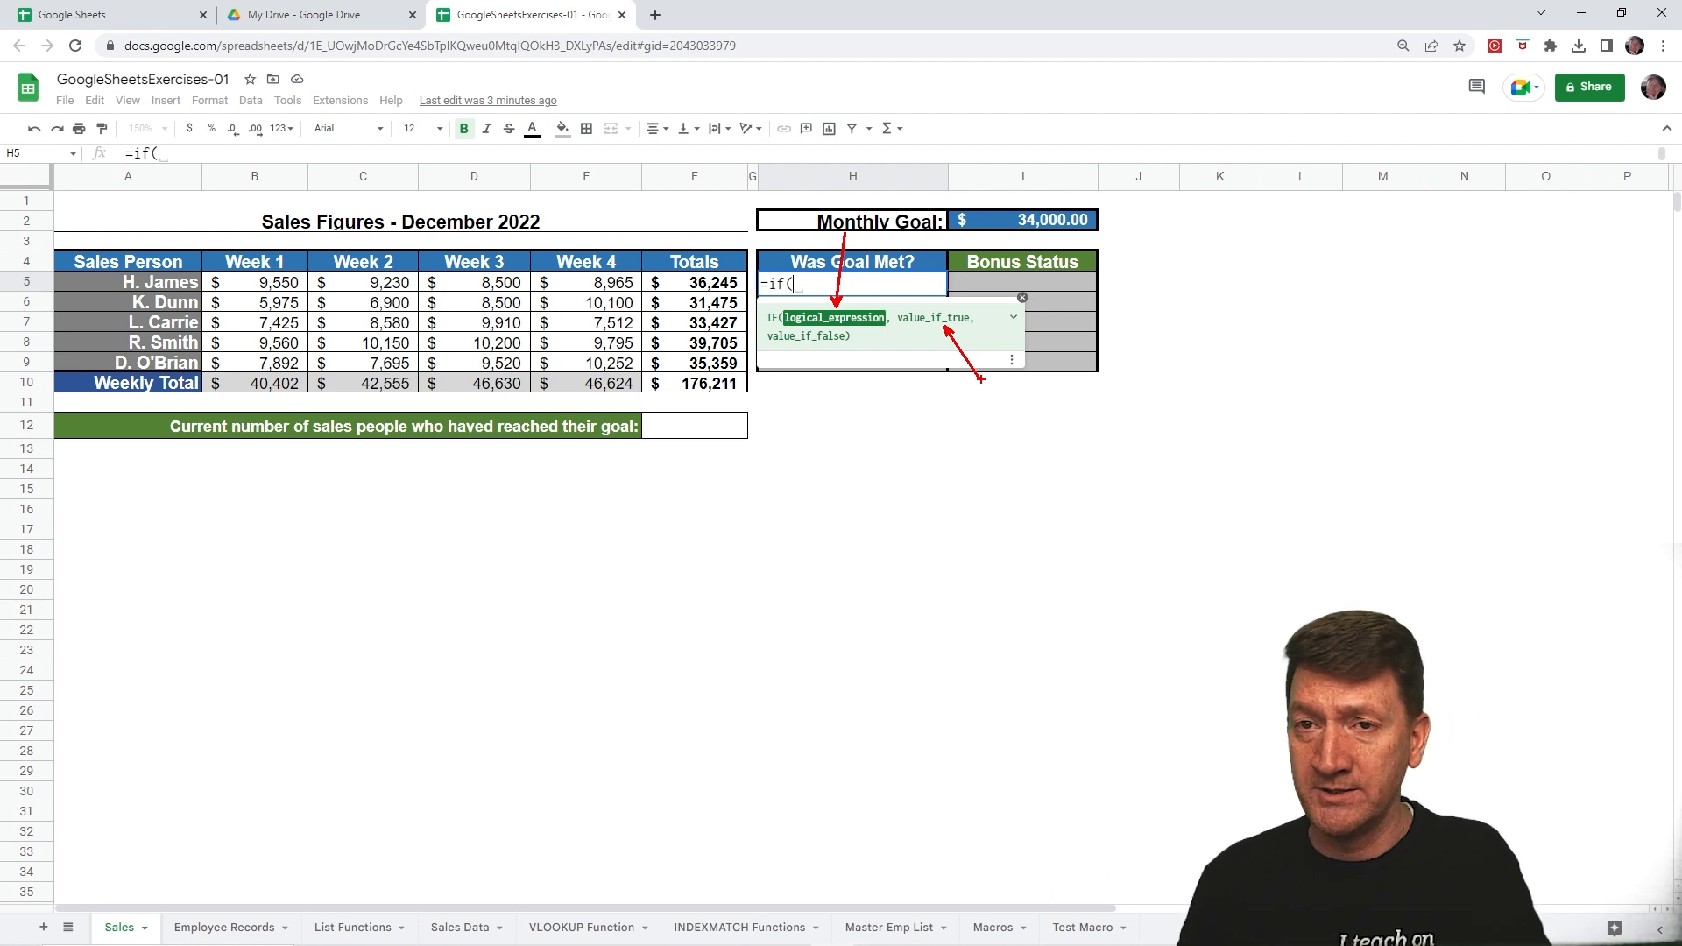
pyautogui.moveTo(810, 344); pyautogui.dragTo(806, 468)
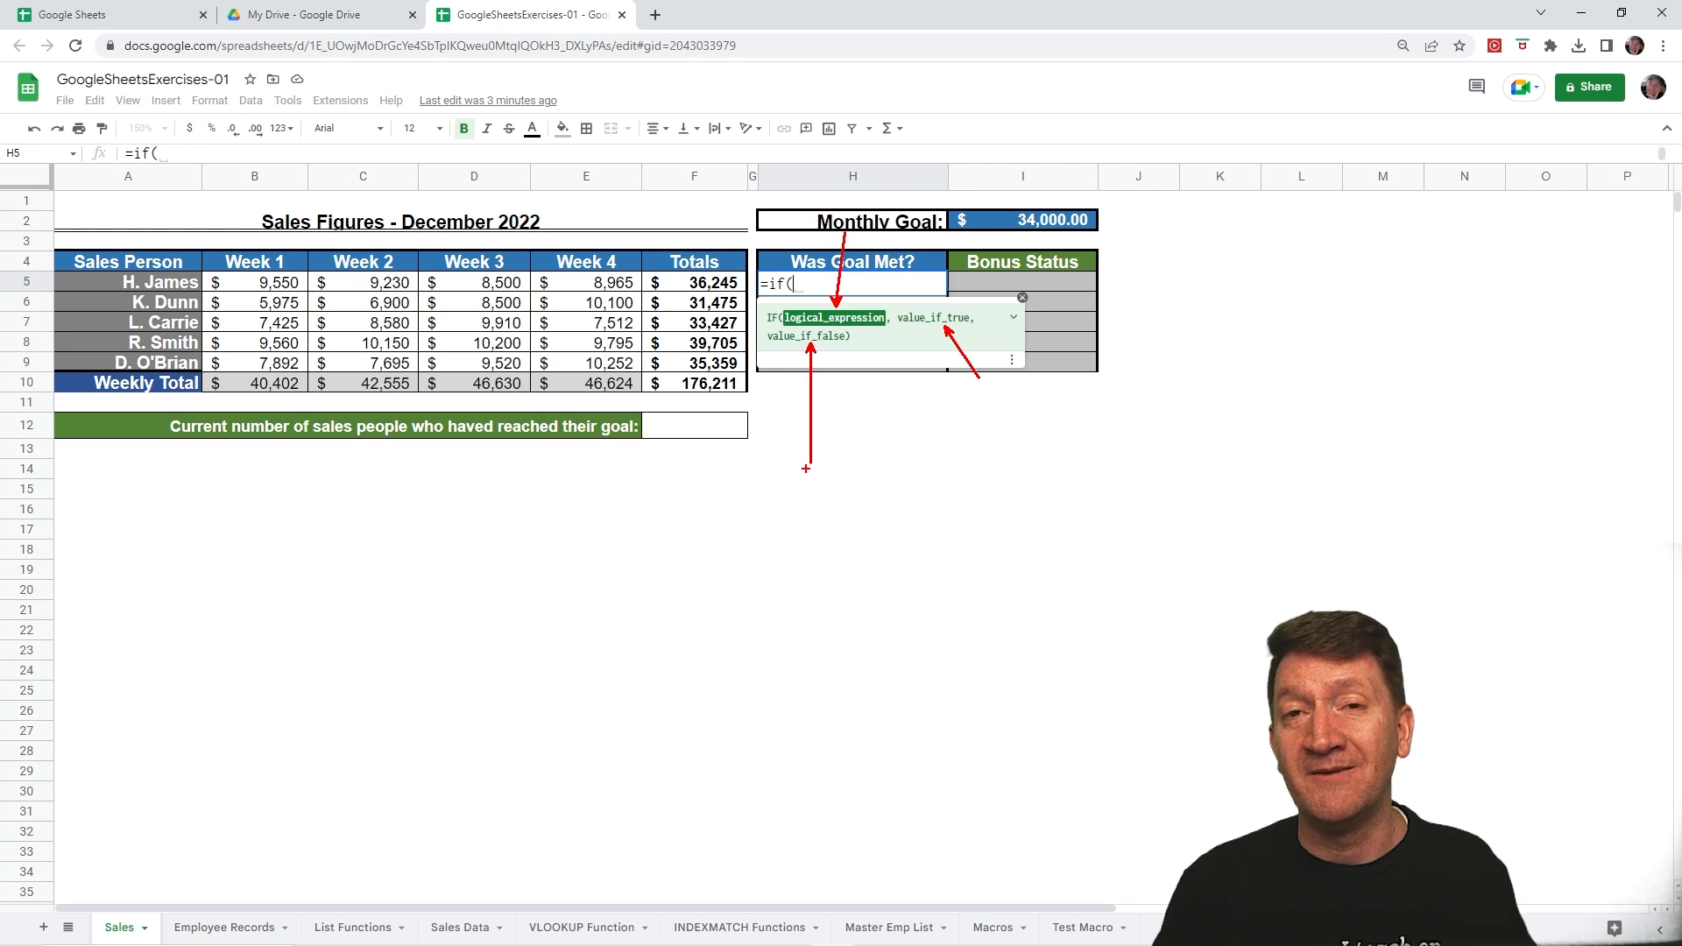
pyautogui.press('Escape')
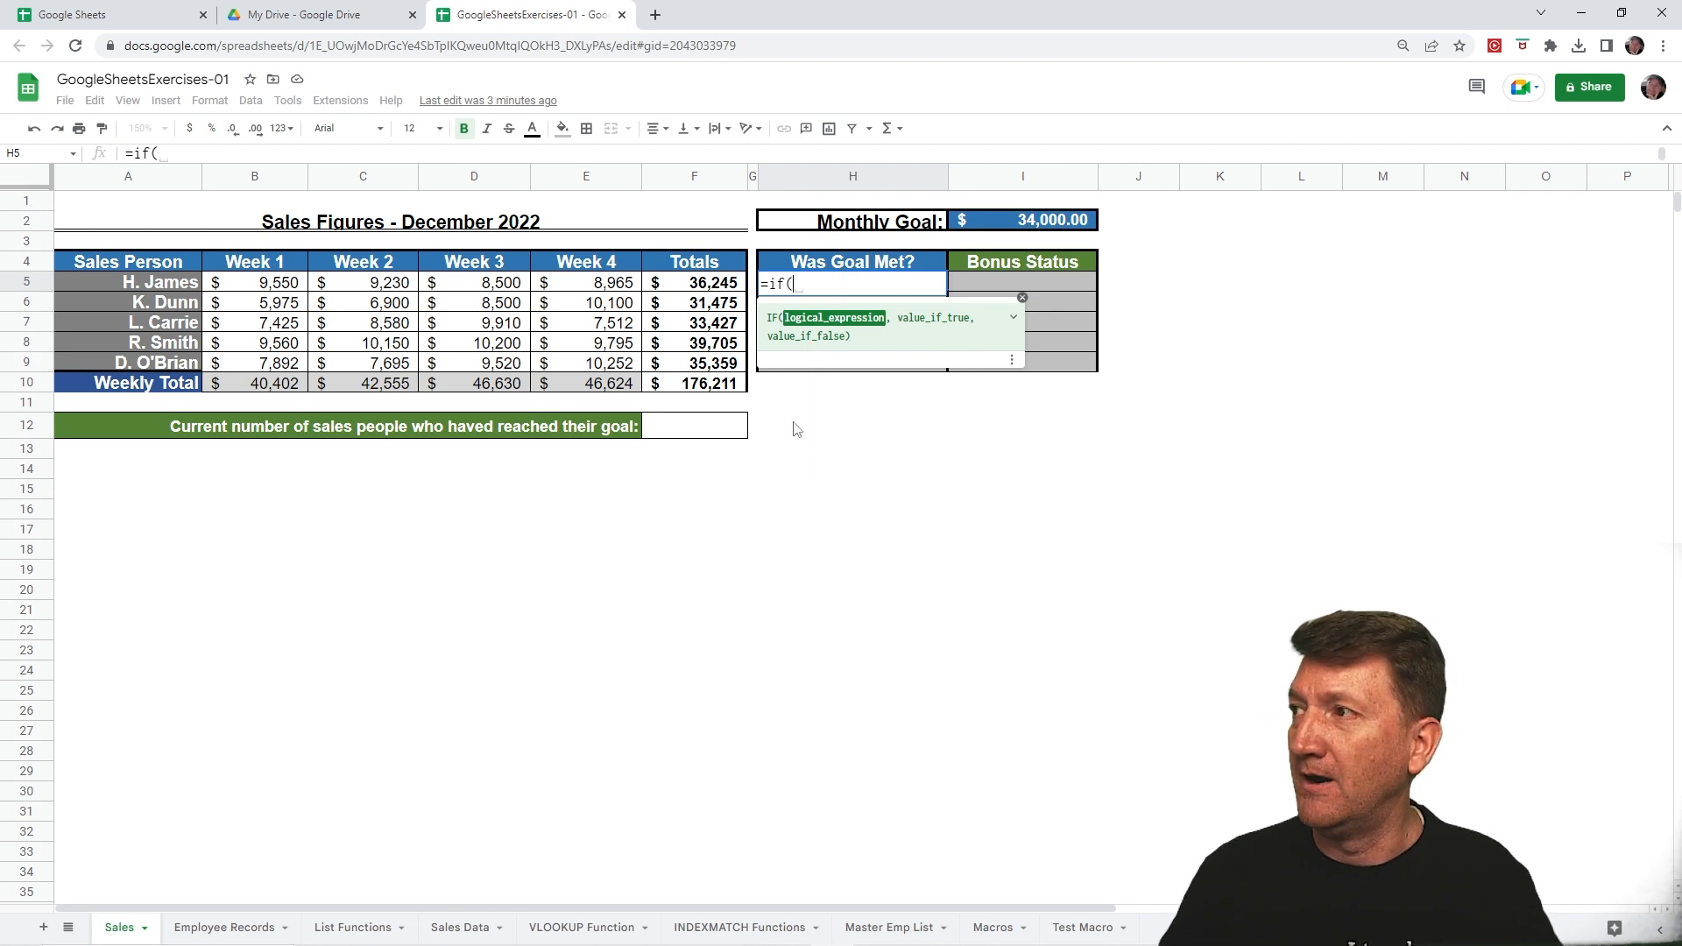
pyautogui.click(803, 284)
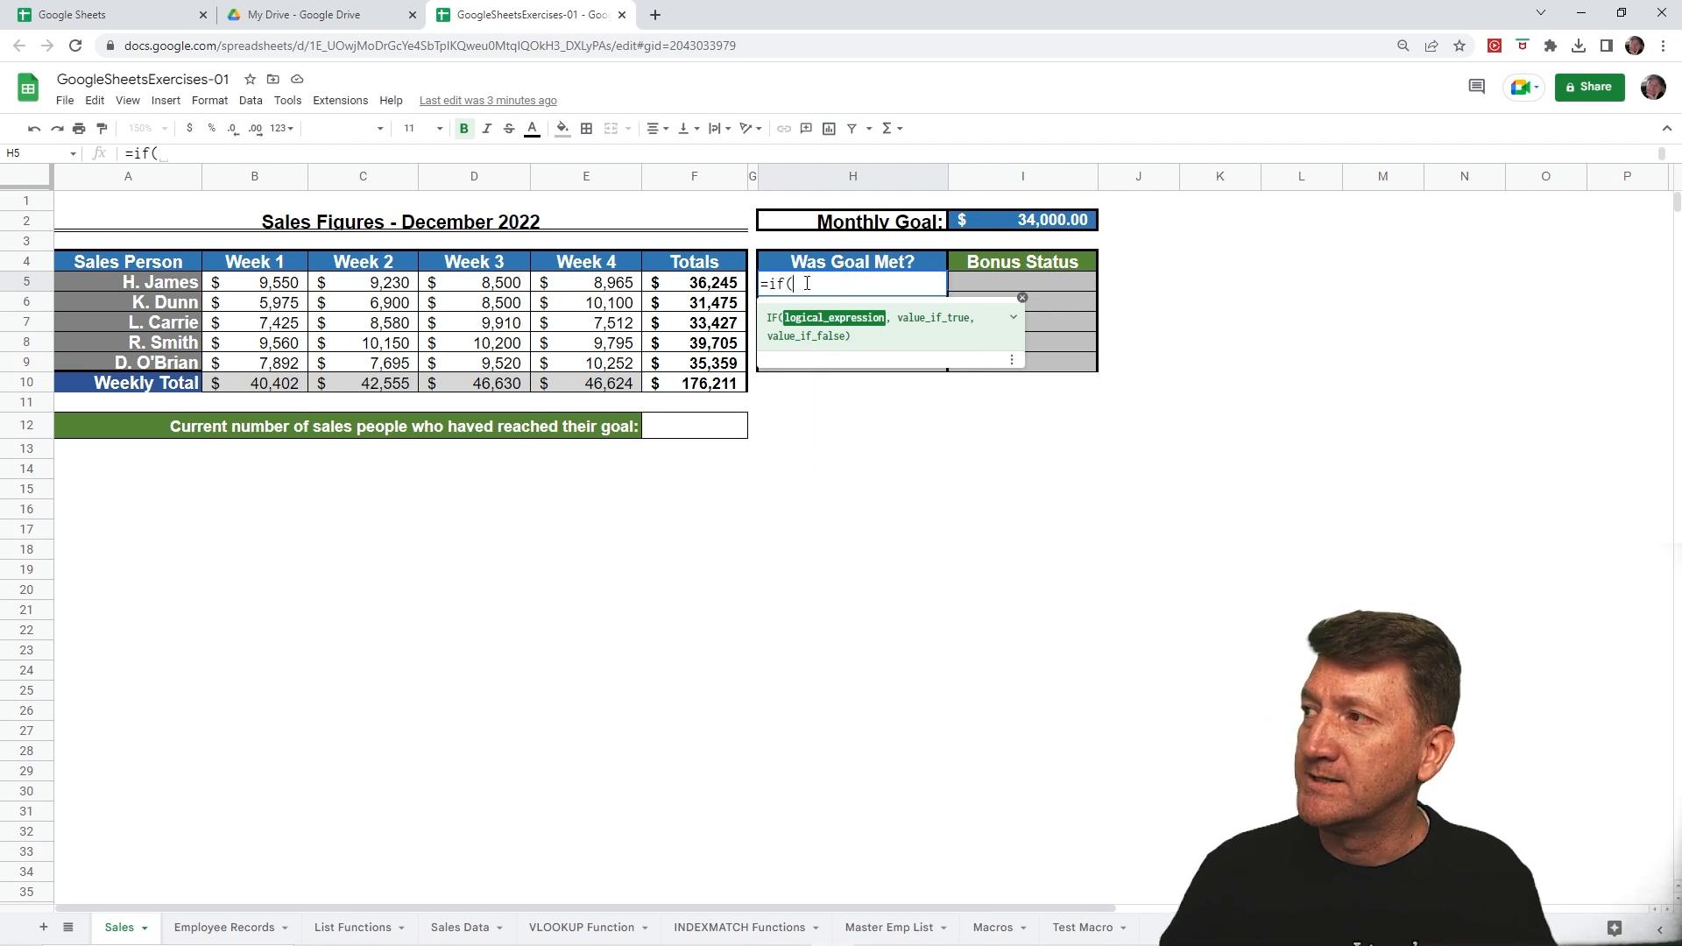
pyautogui.click(686, 285)
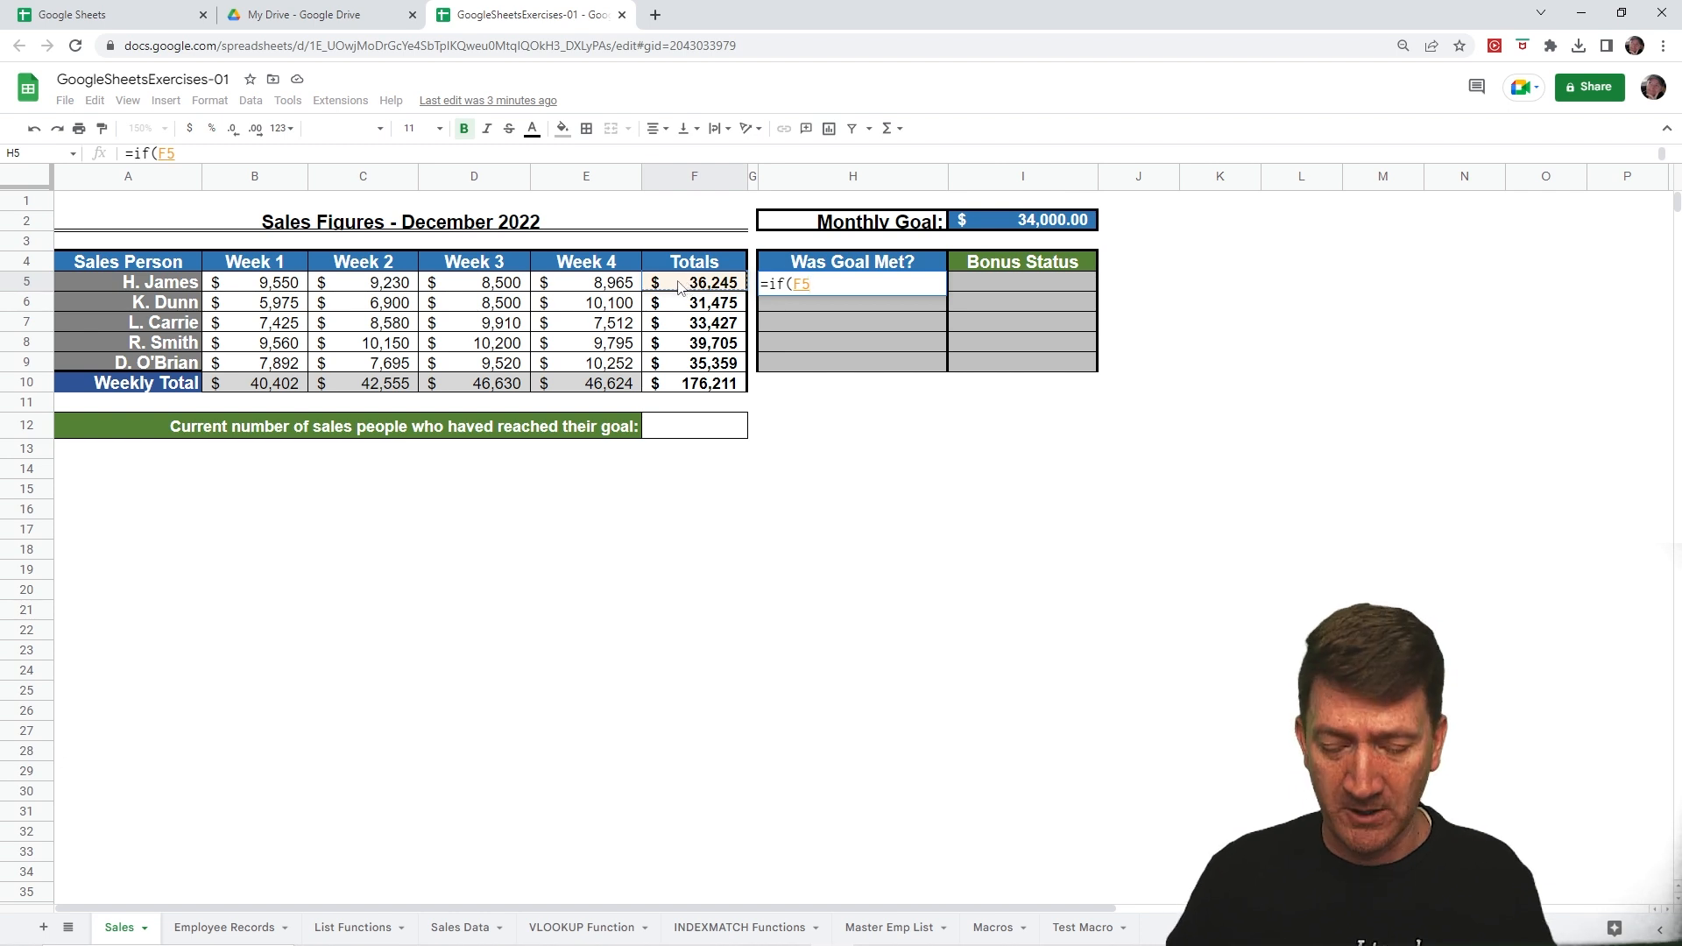
pyautogui.write('>=')
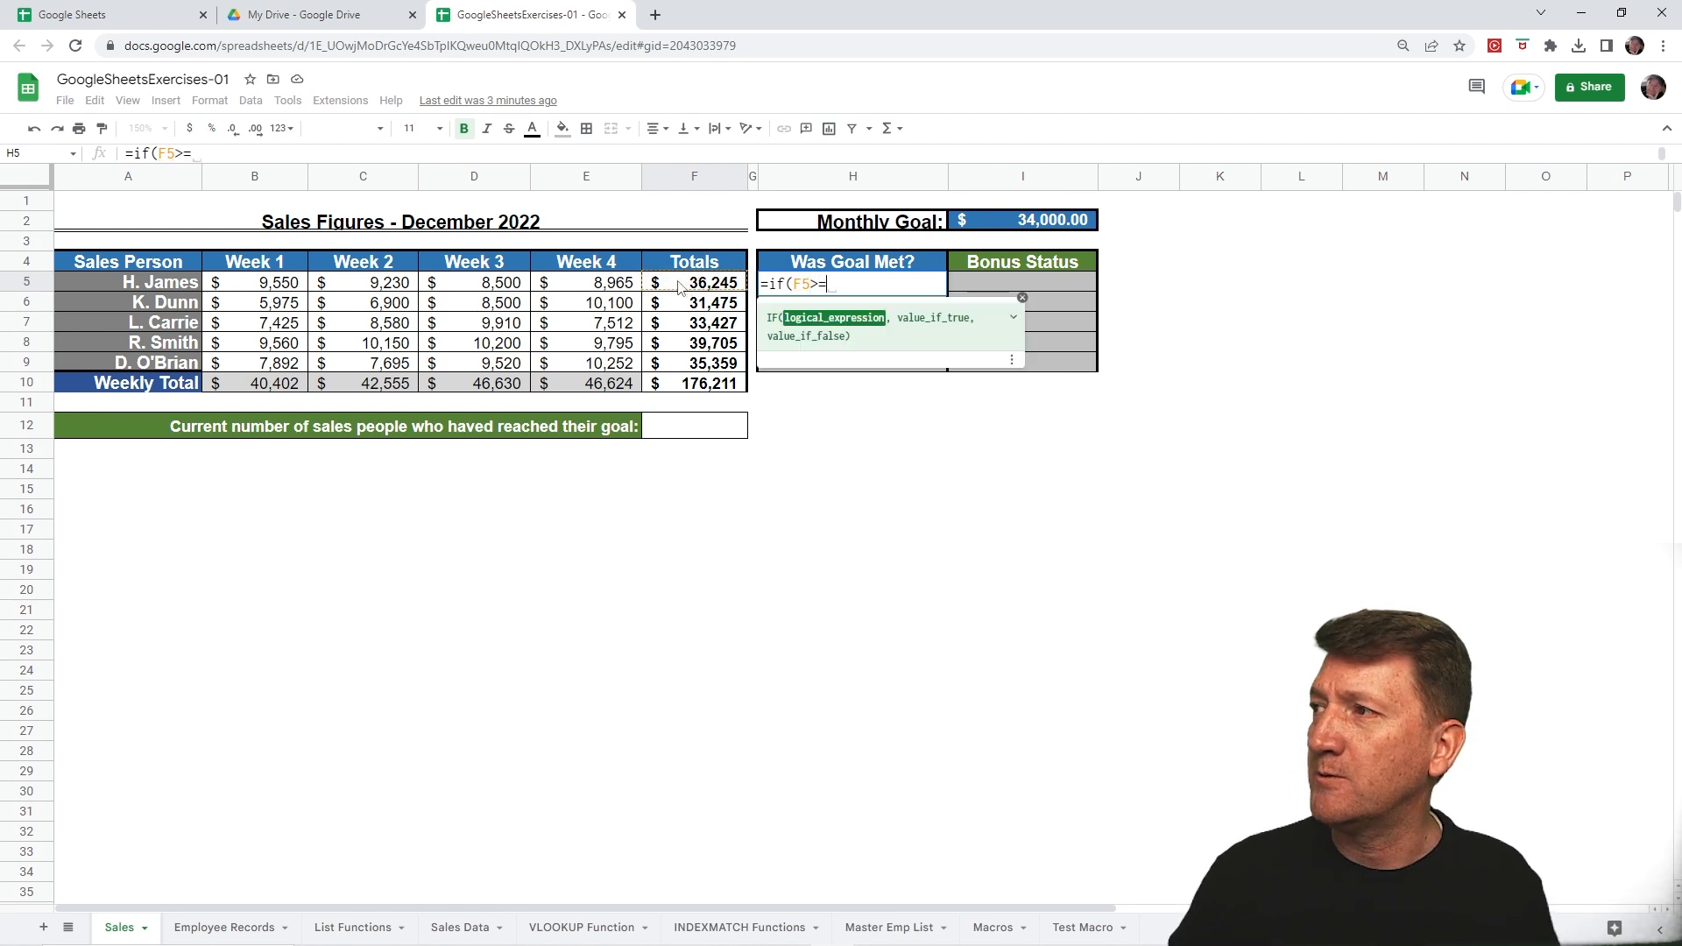
pyautogui.click(990, 220)
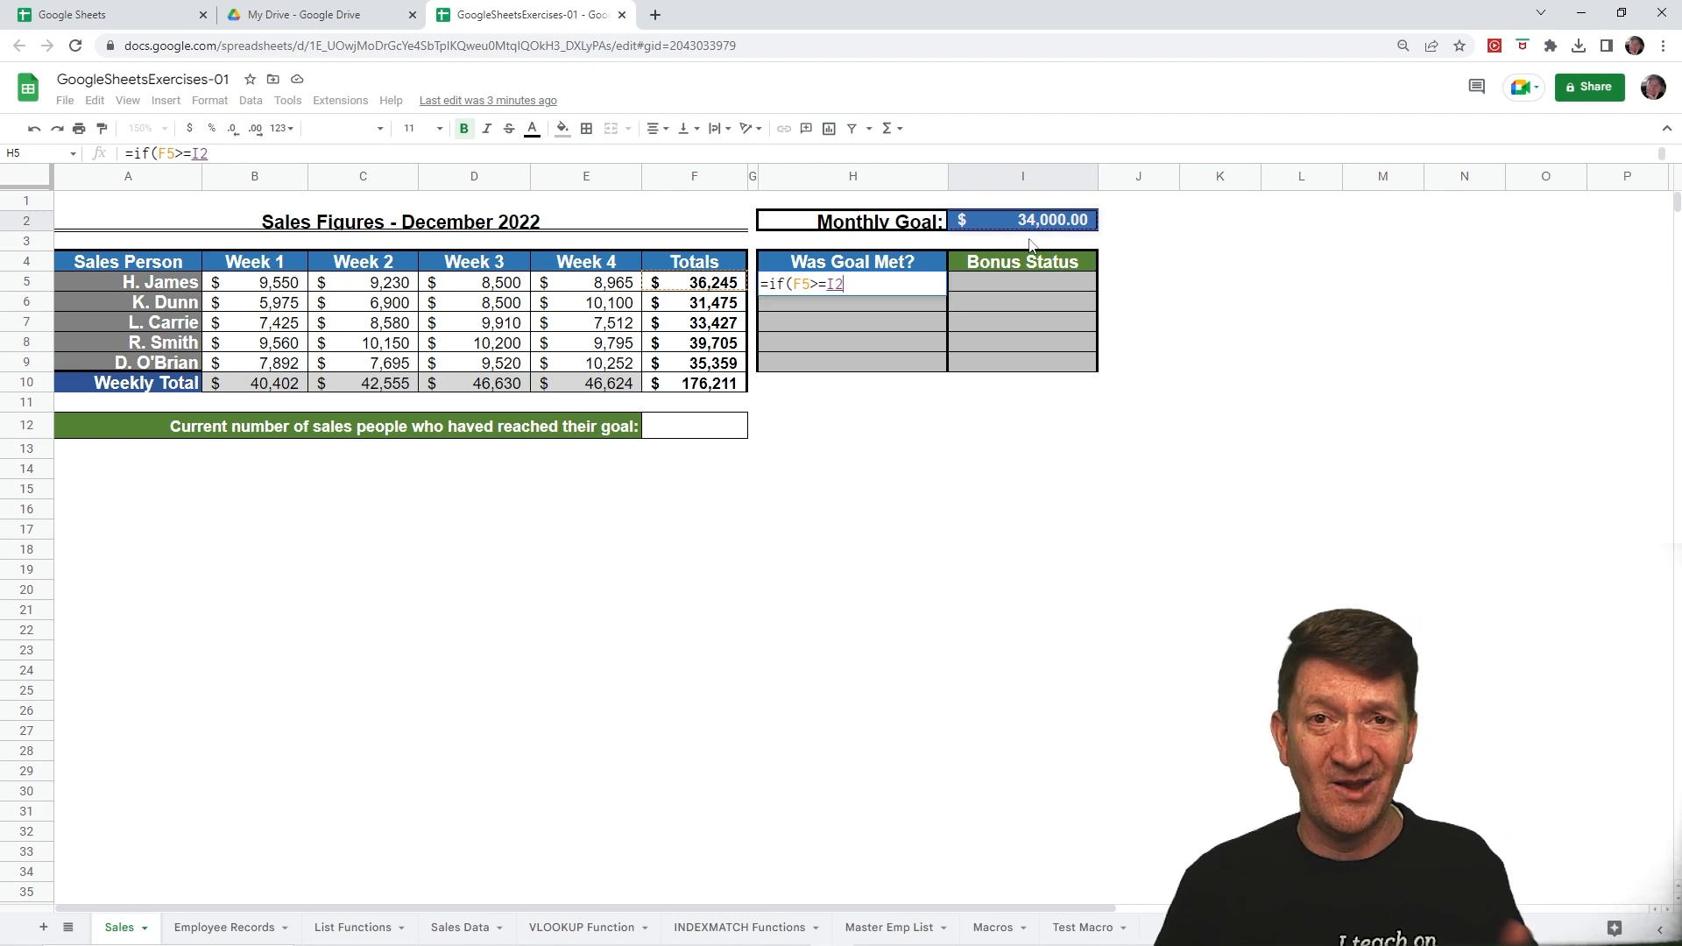
# Step: Complete the IF formula in H5 with "YES" as the value if true and "NO" as the value if false
pyautogui.write(',')
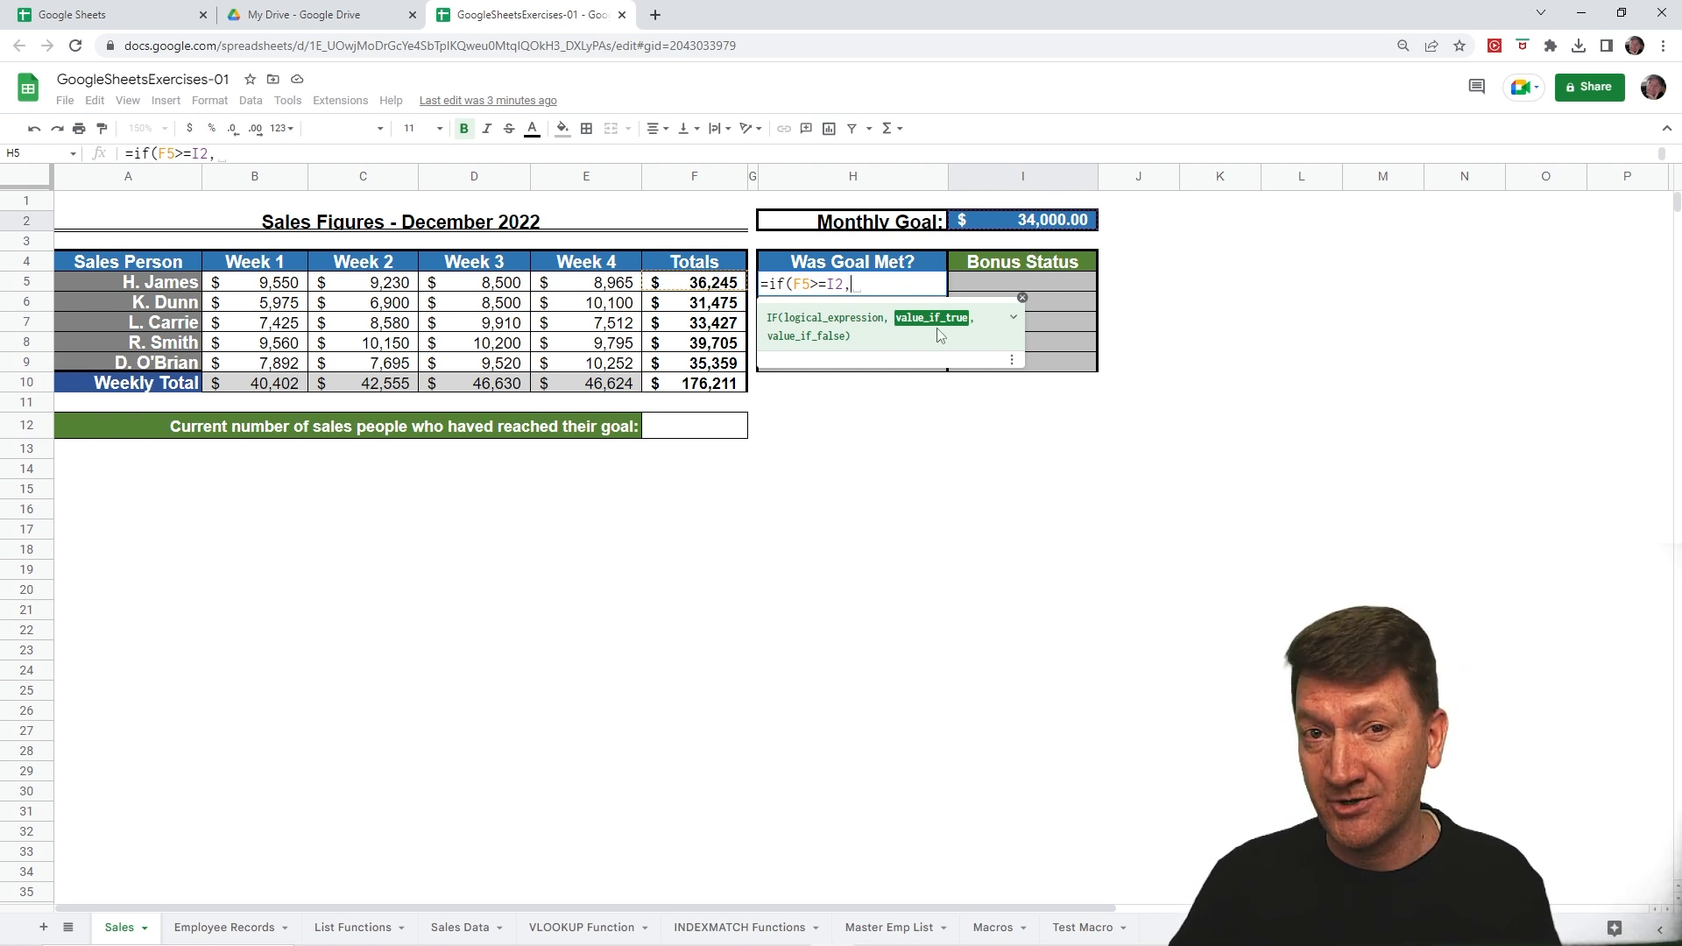
pyautogui.write('"YES')
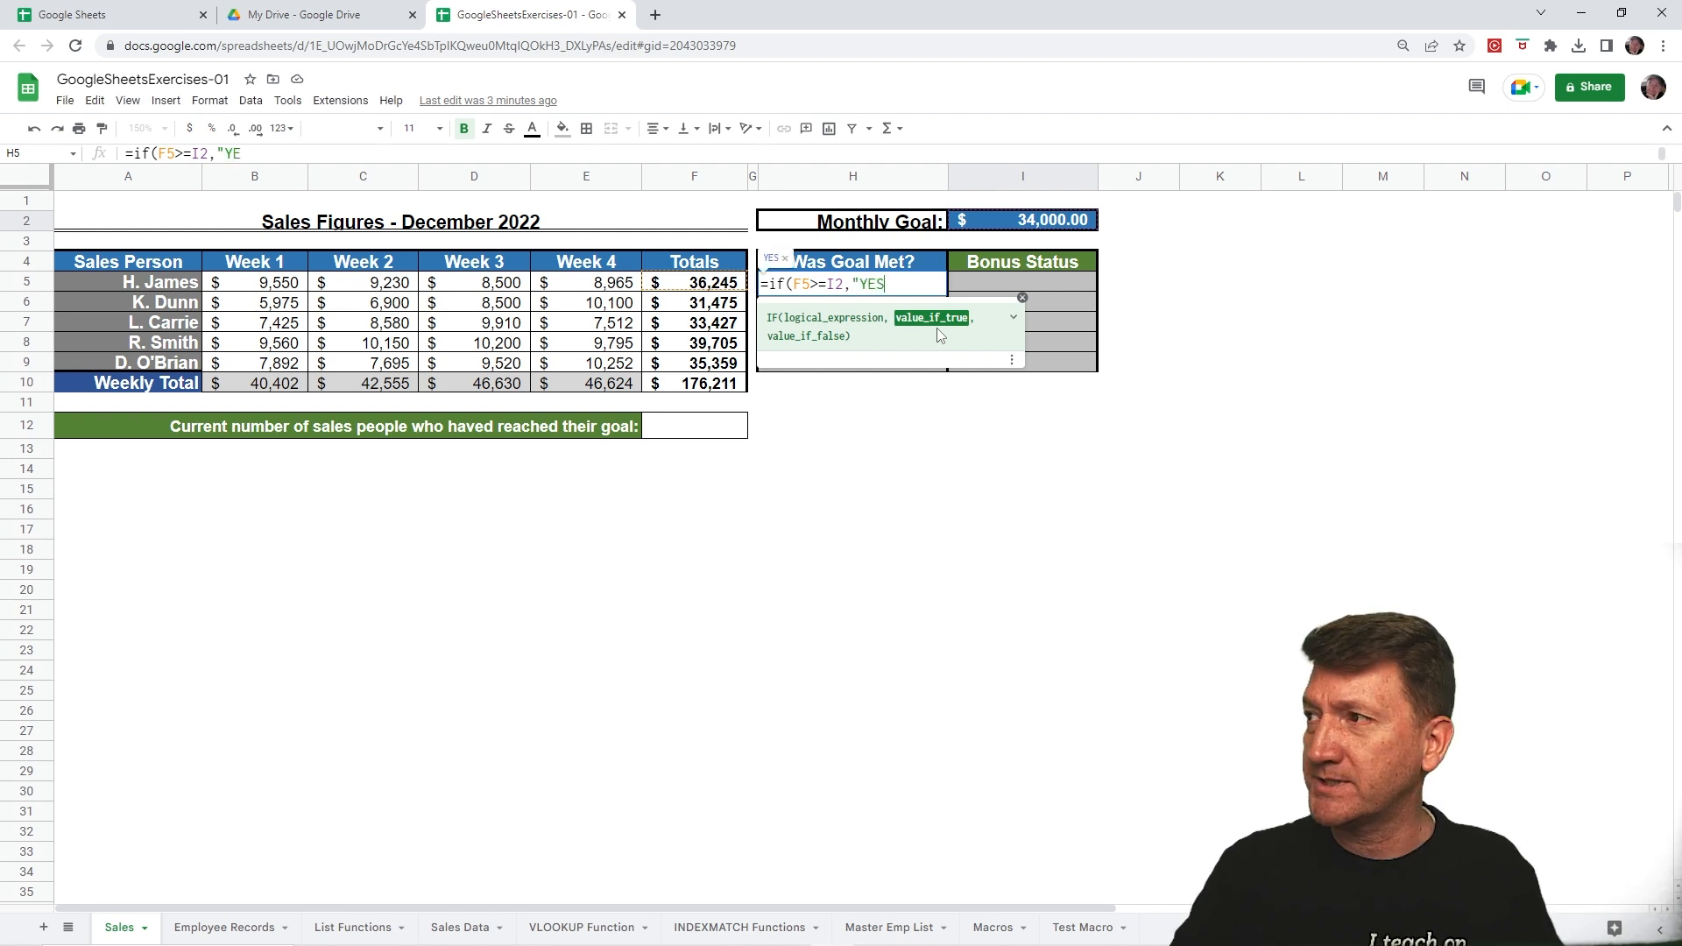
pyautogui.write('",')
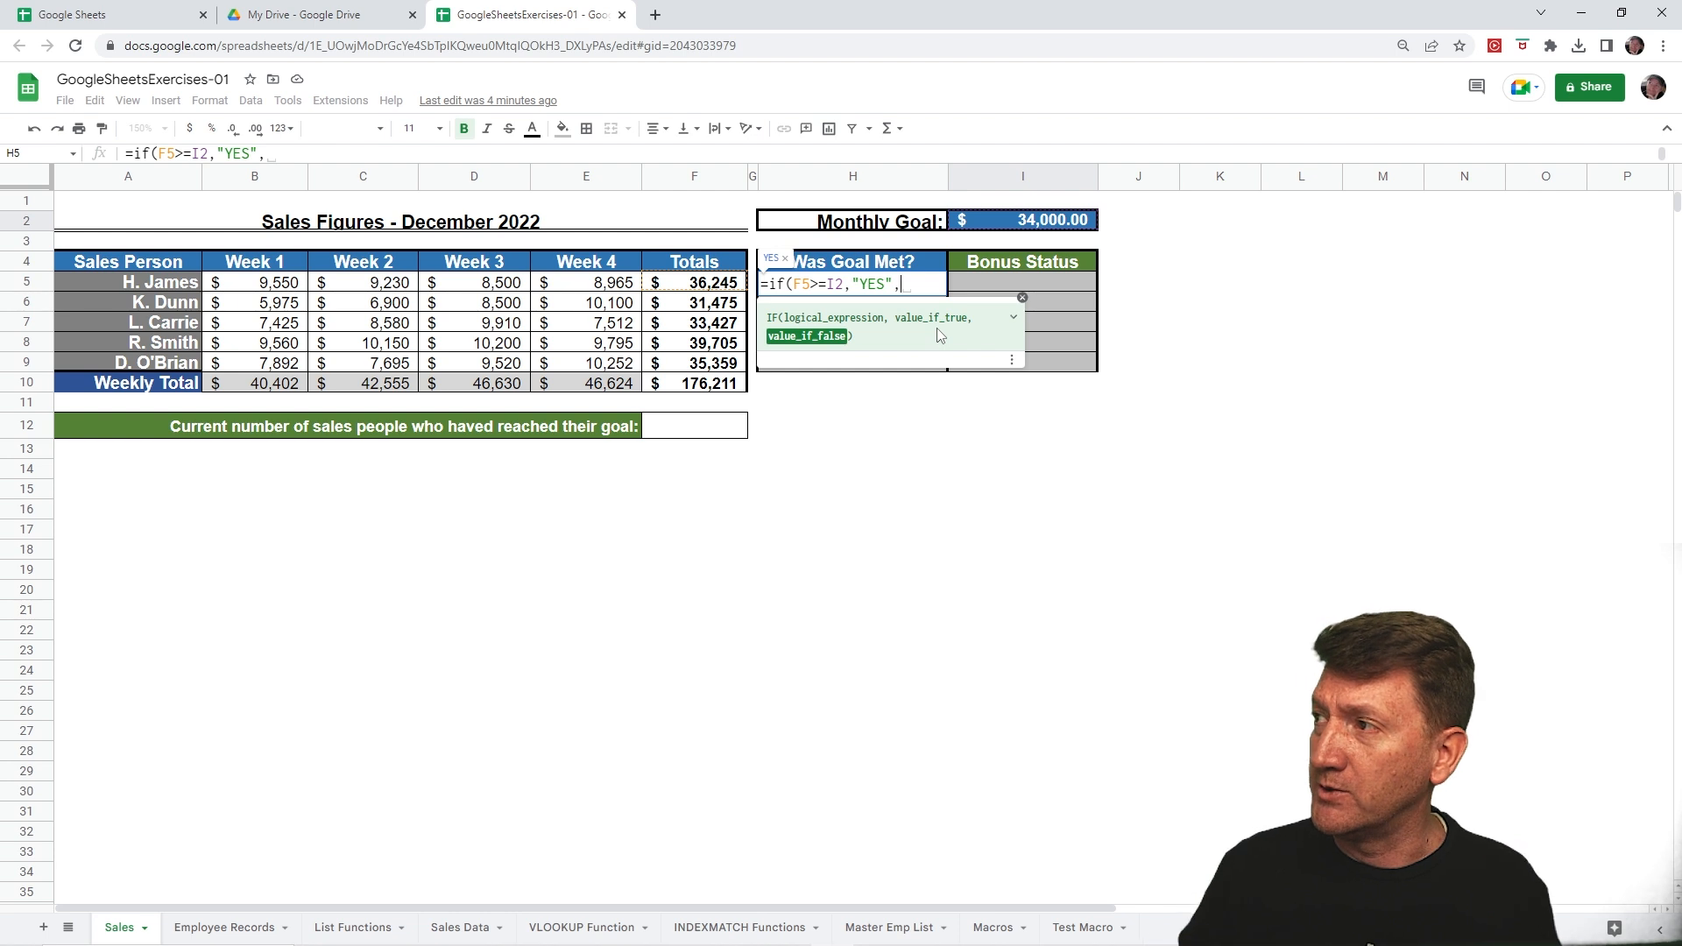
pyautogui.write('"NO"')
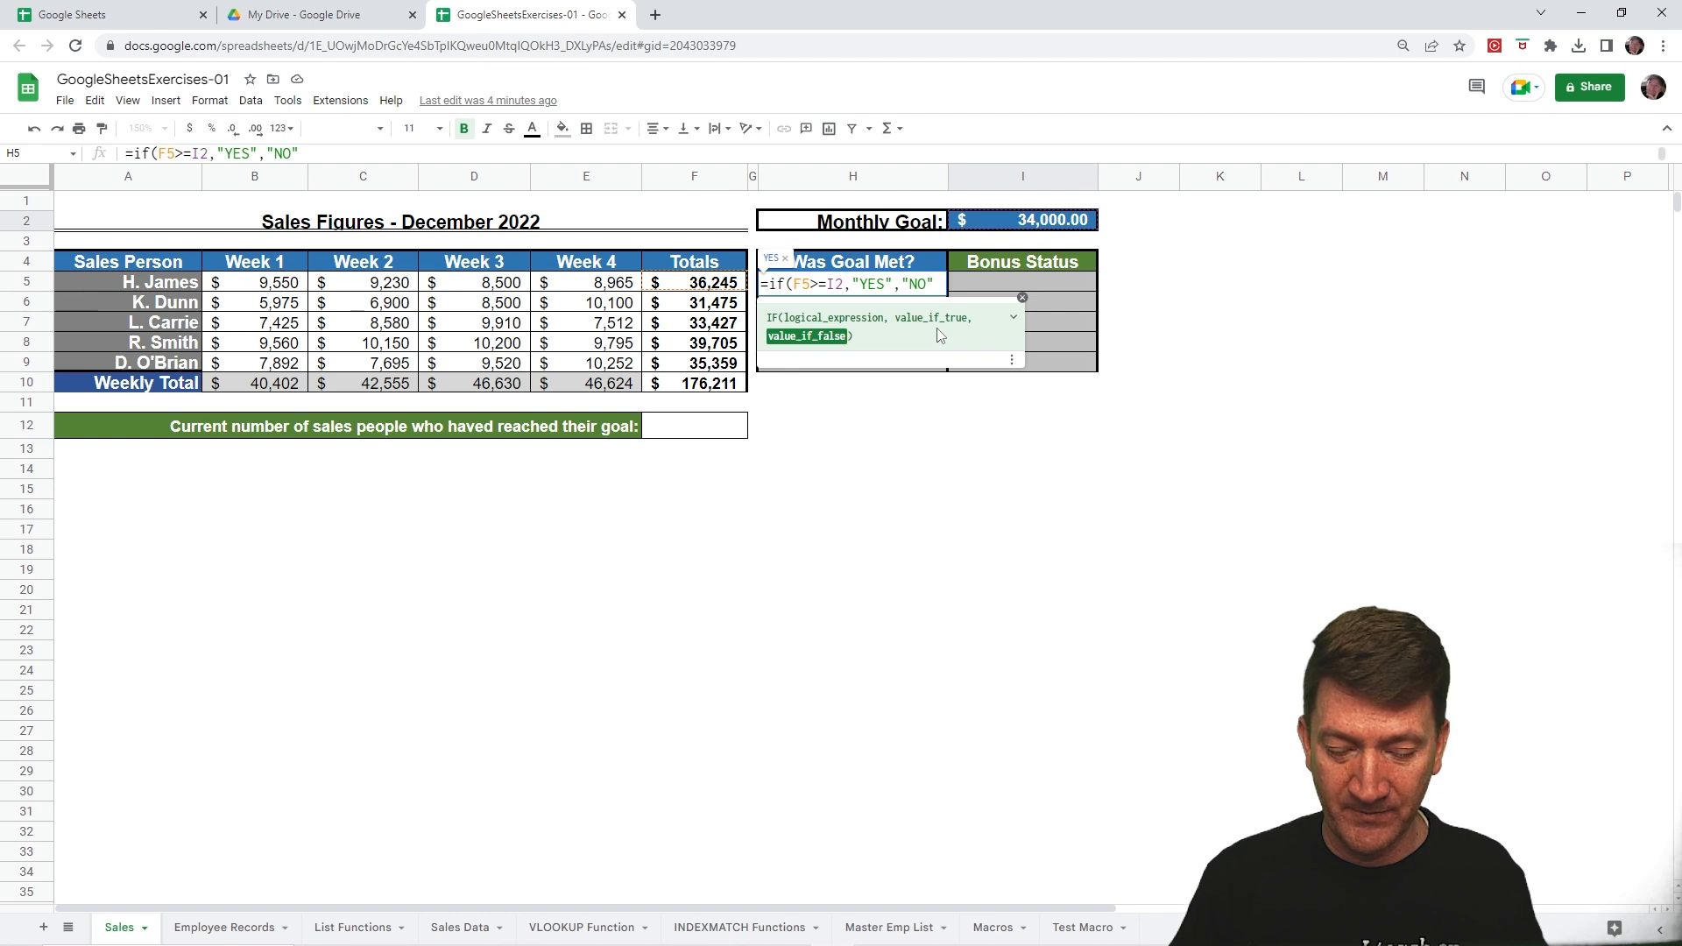
pyautogui.write(')')
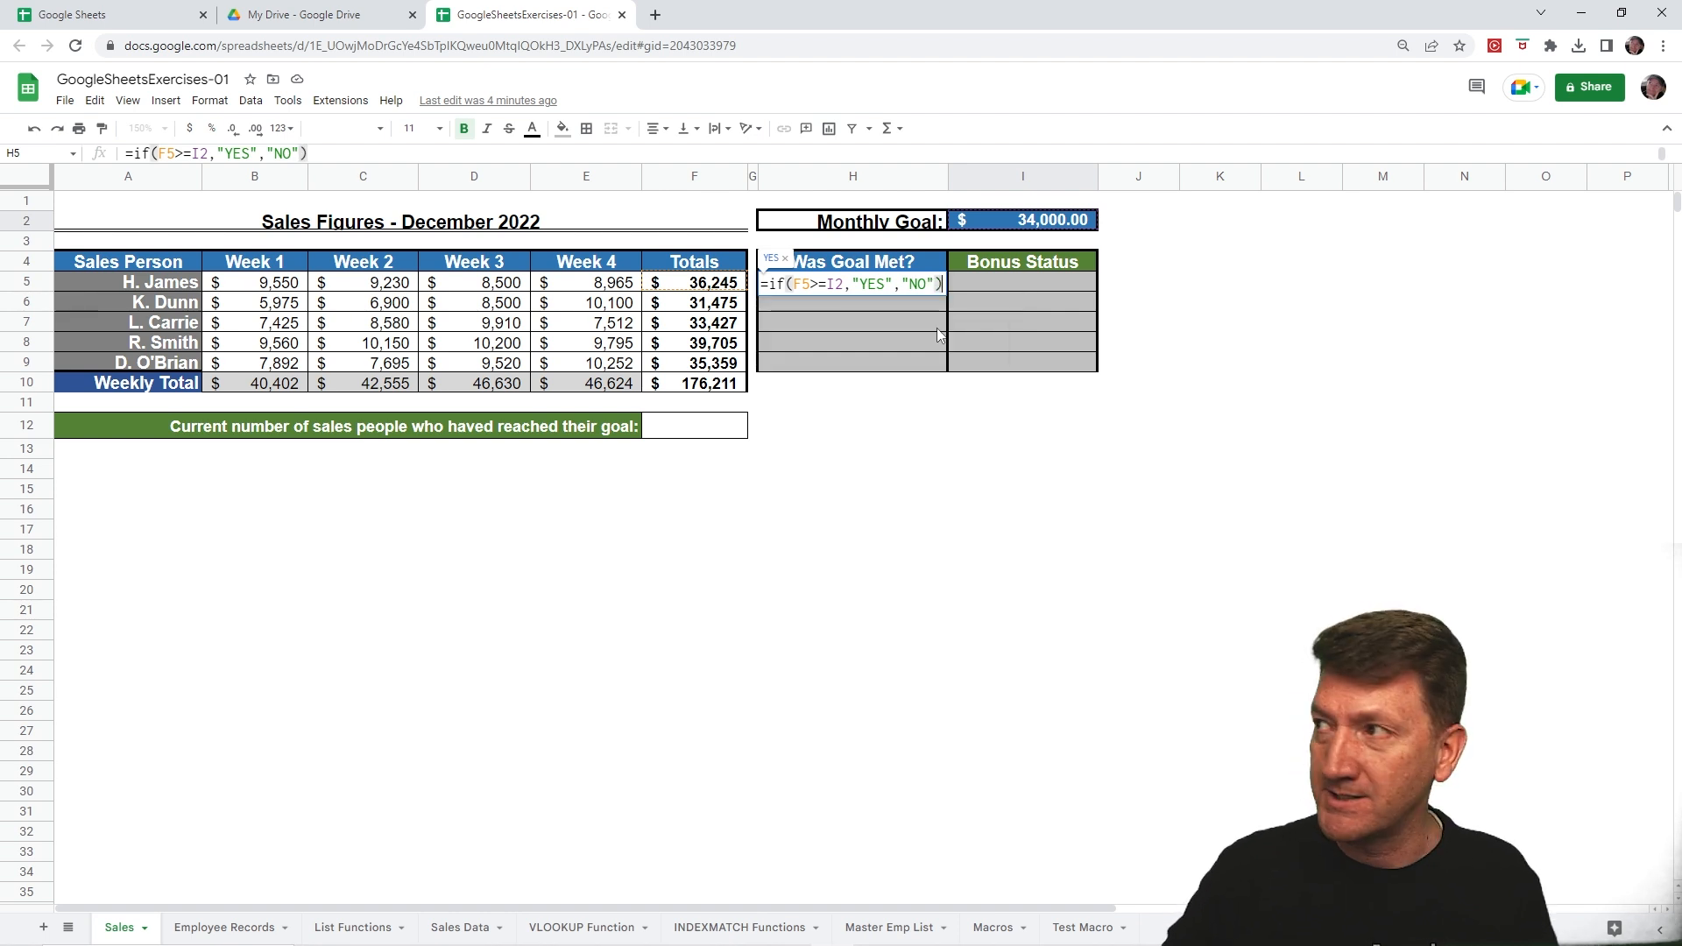
pyautogui.press('Return')
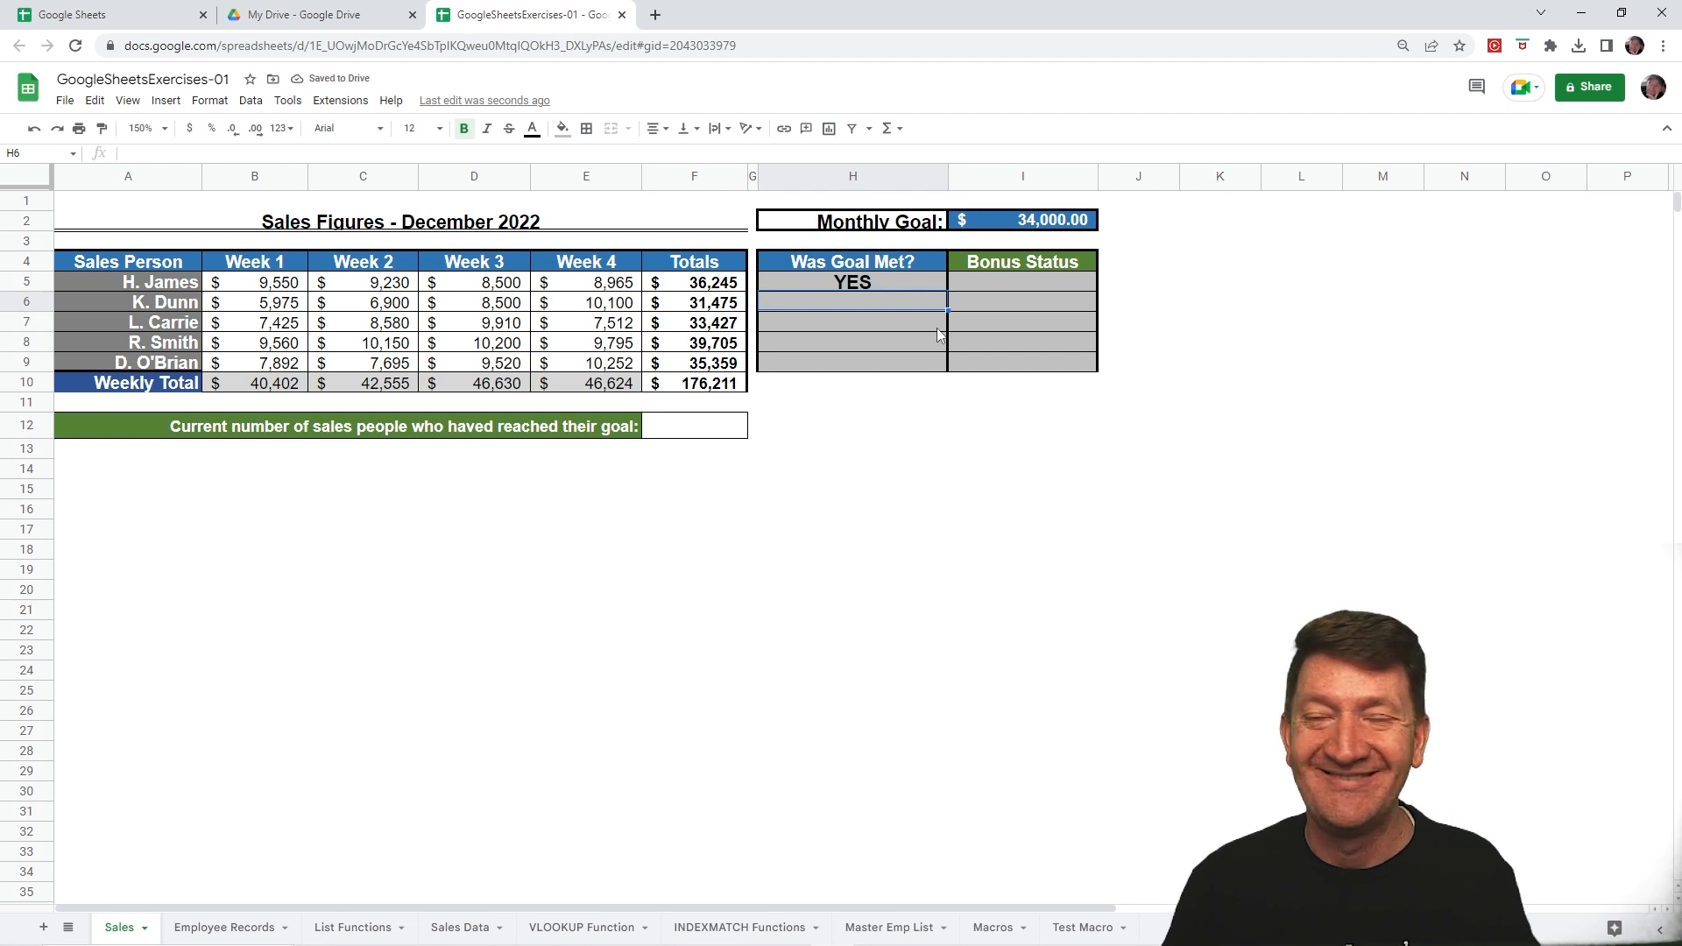
# Step: Copy the IF formula in H5 down through H9 and accept the suggested version with the absolute goal reference $I$2
pyautogui.press('Up')
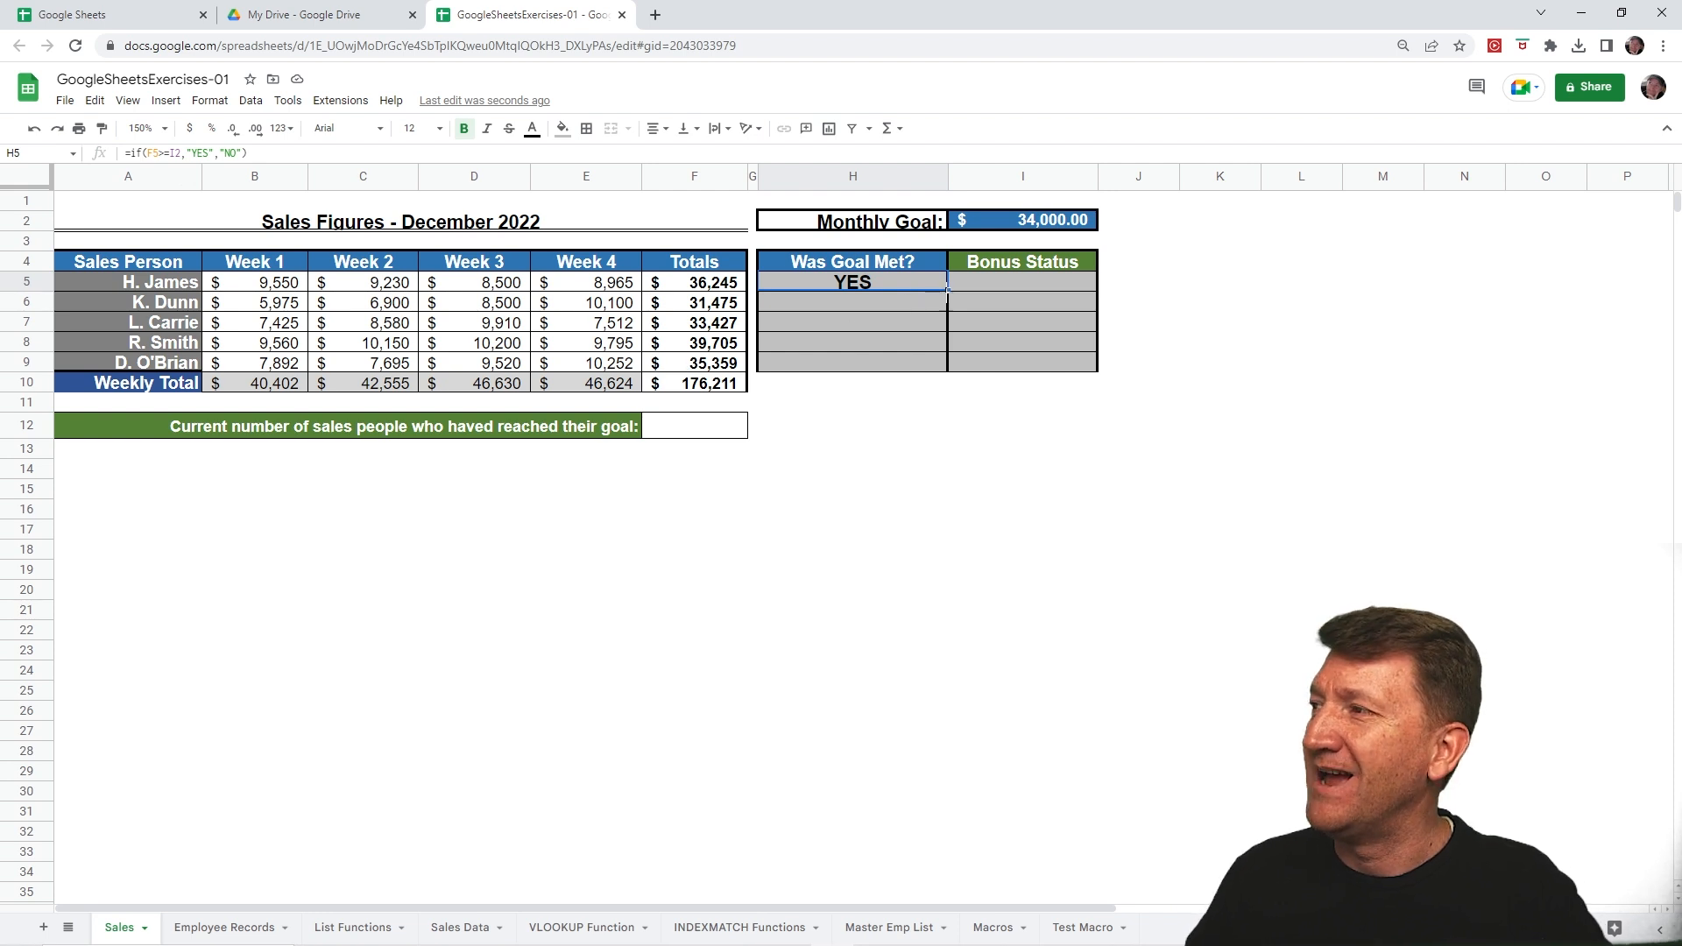
pyautogui.moveTo(947, 292); pyautogui.dragTo(938, 371)
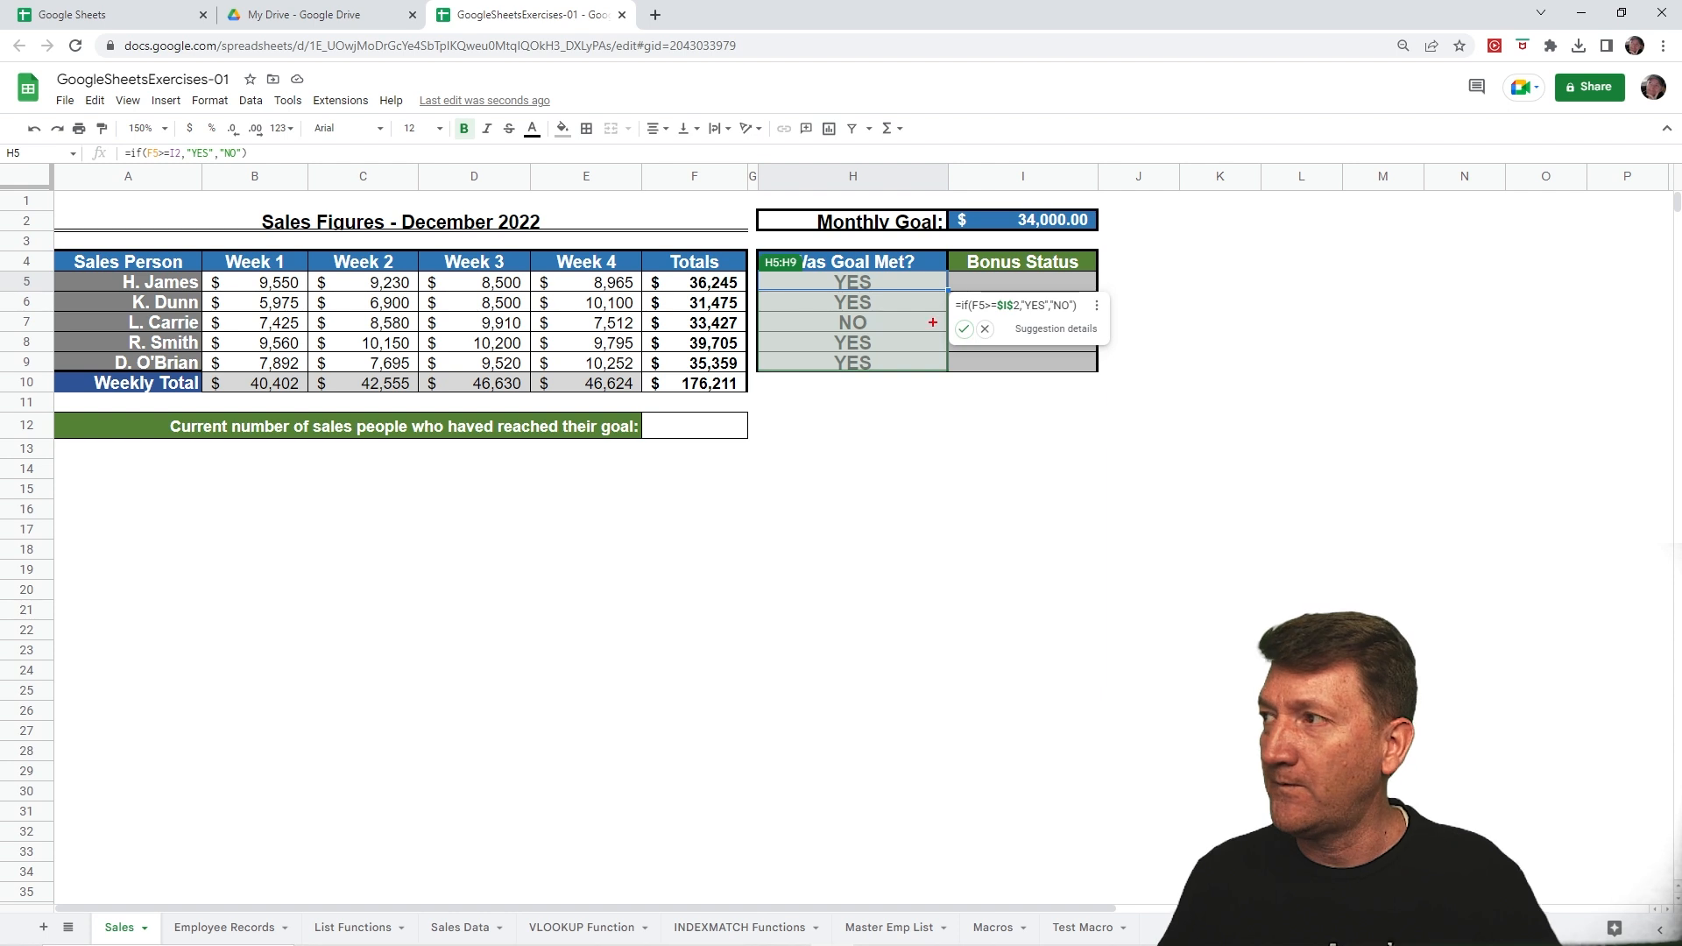
pyautogui.moveTo(952, 292); pyautogui.dragTo(1115, 363)
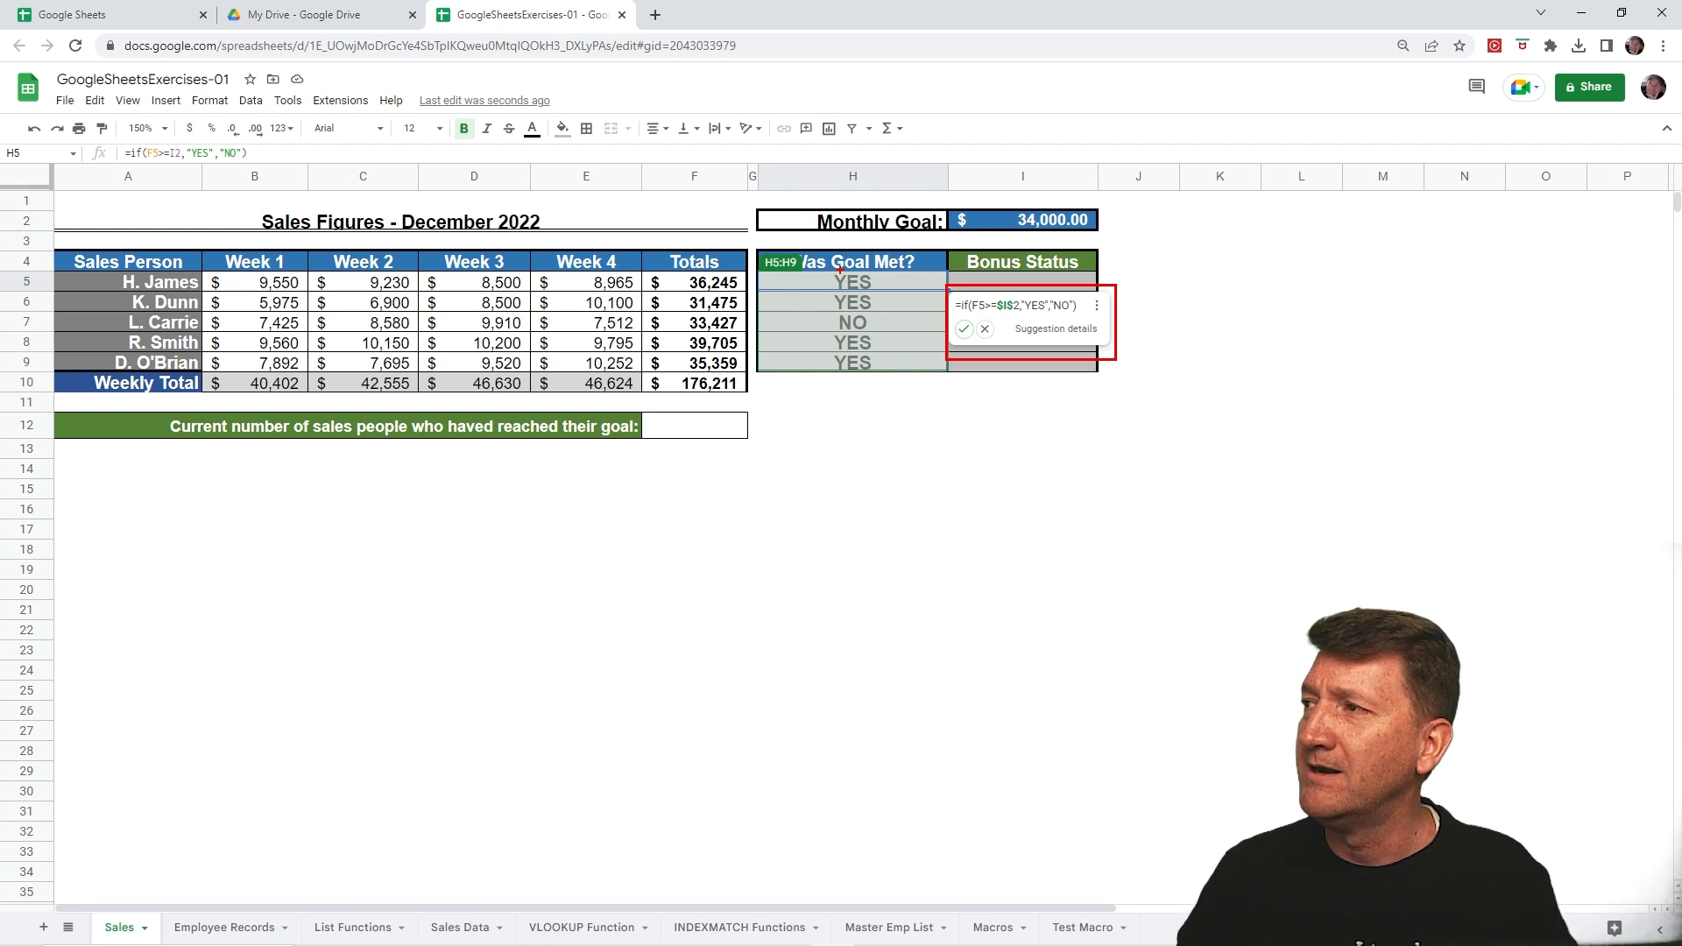
pyautogui.moveTo(647, 269); pyautogui.dragTo(747, 292)
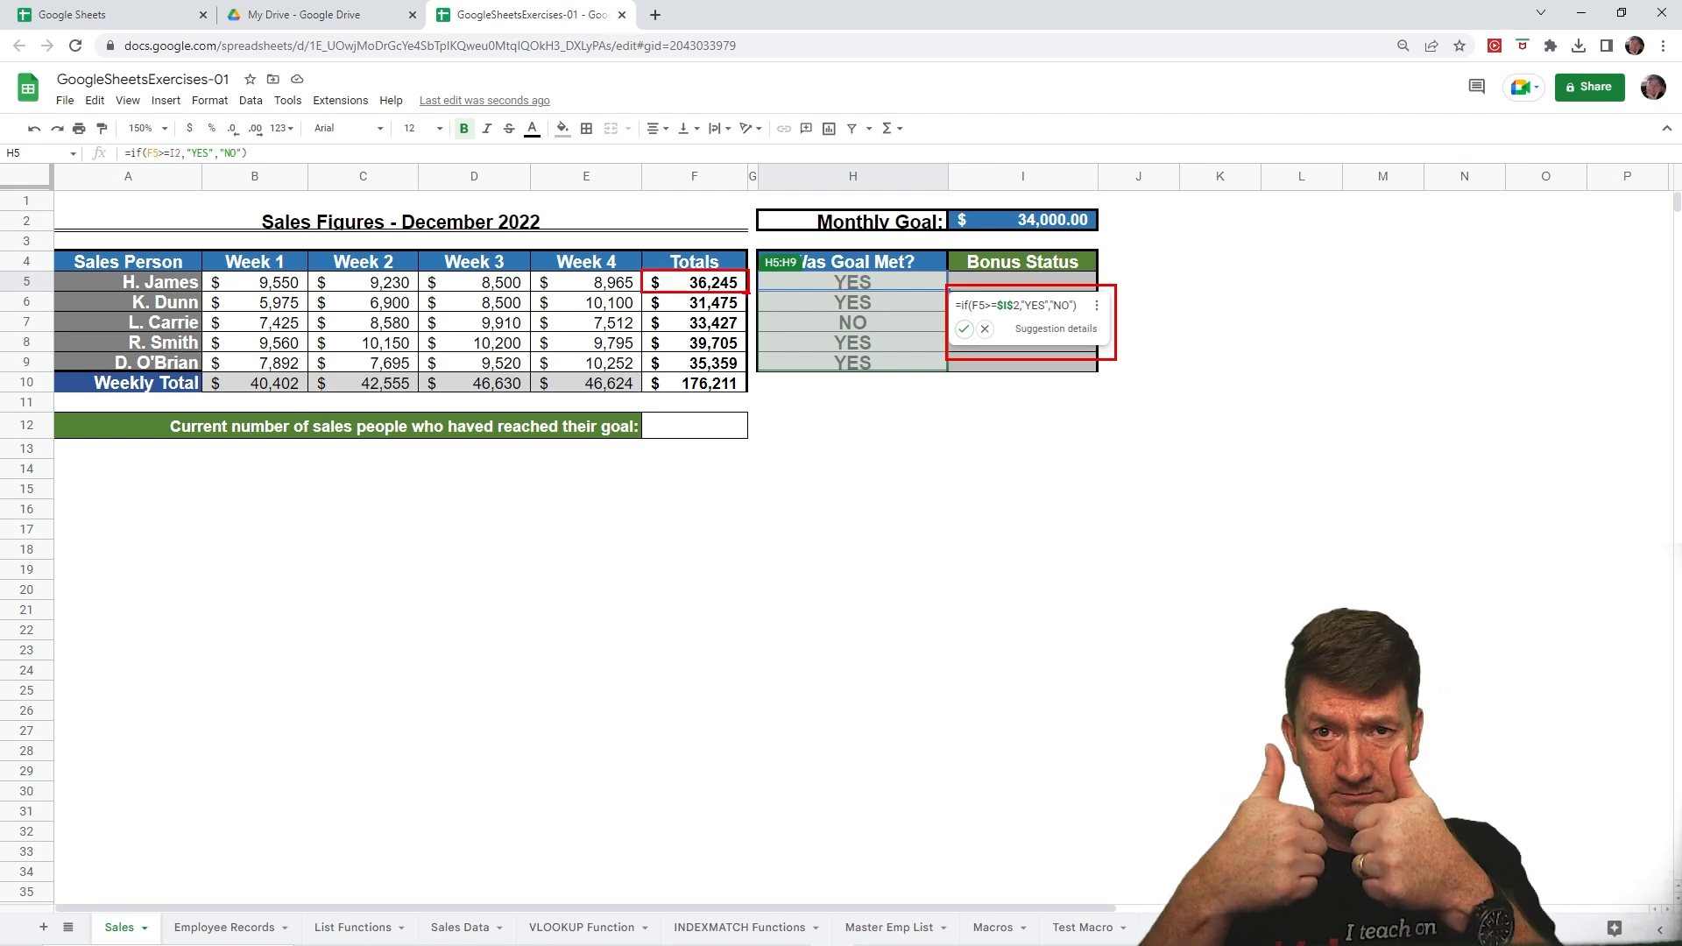
pyautogui.moveTo(947, 207)
pyautogui.mouseDown()
pyautogui.moveTo(1125, 240)
pyautogui.moveTo(1104, 235)
pyautogui.mouseUp()
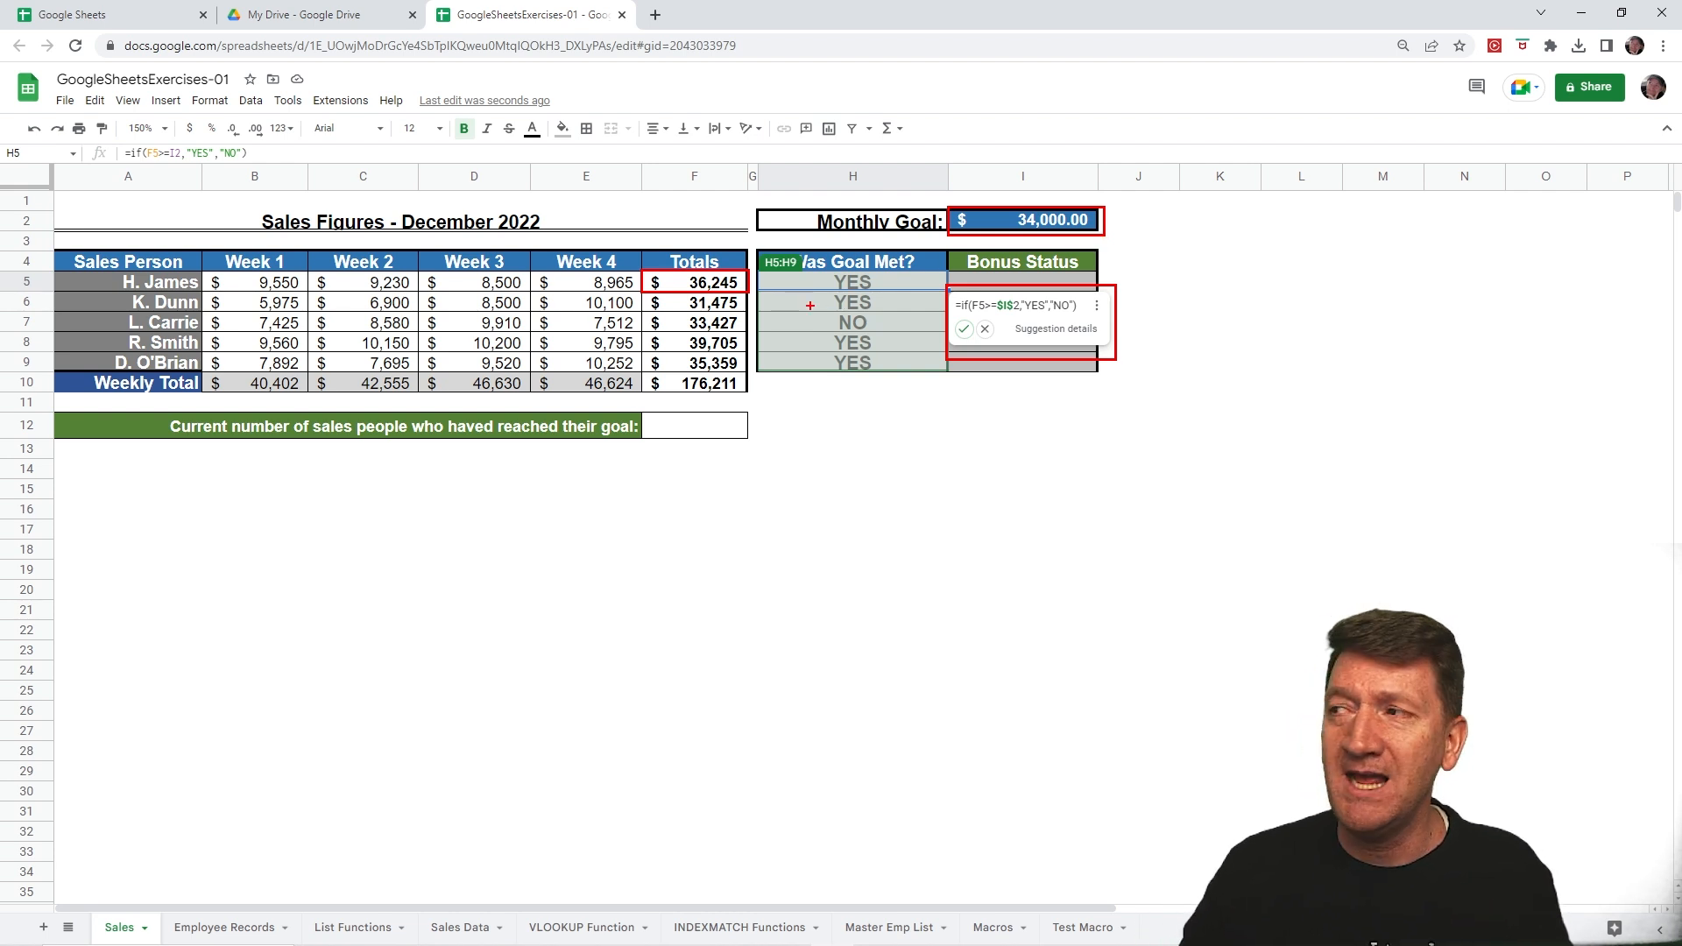
pyautogui.moveTo(822, 302); pyautogui.dragTo(743, 302)
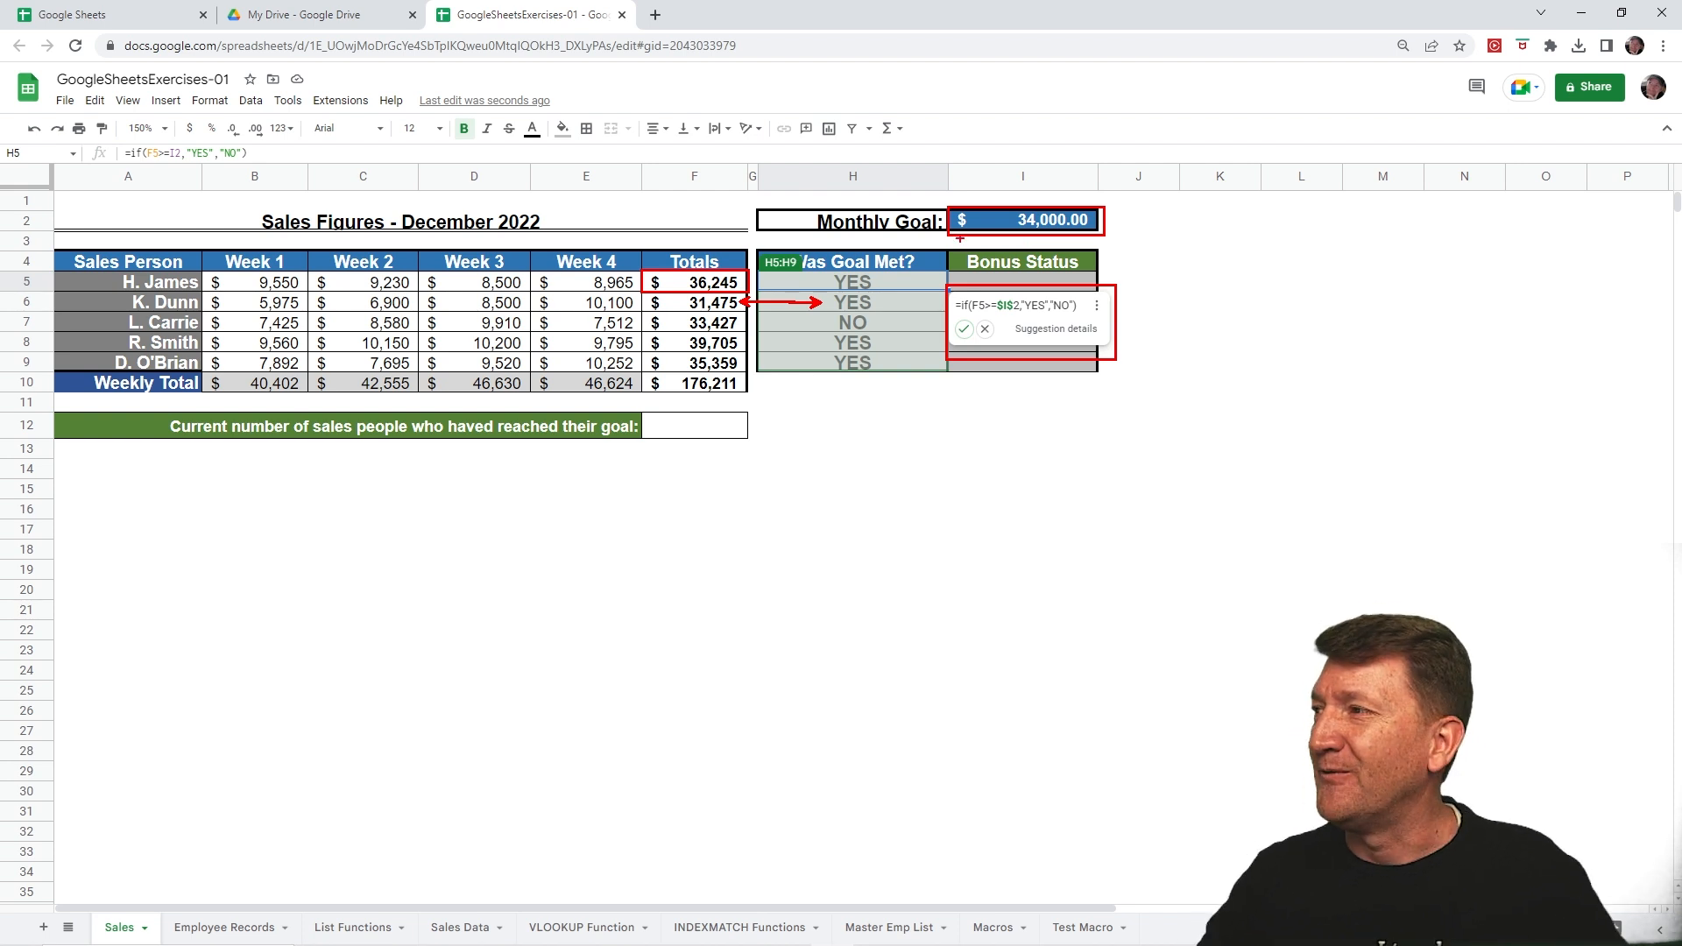
pyautogui.moveTo(963, 297); pyautogui.dragTo(1028, 311)
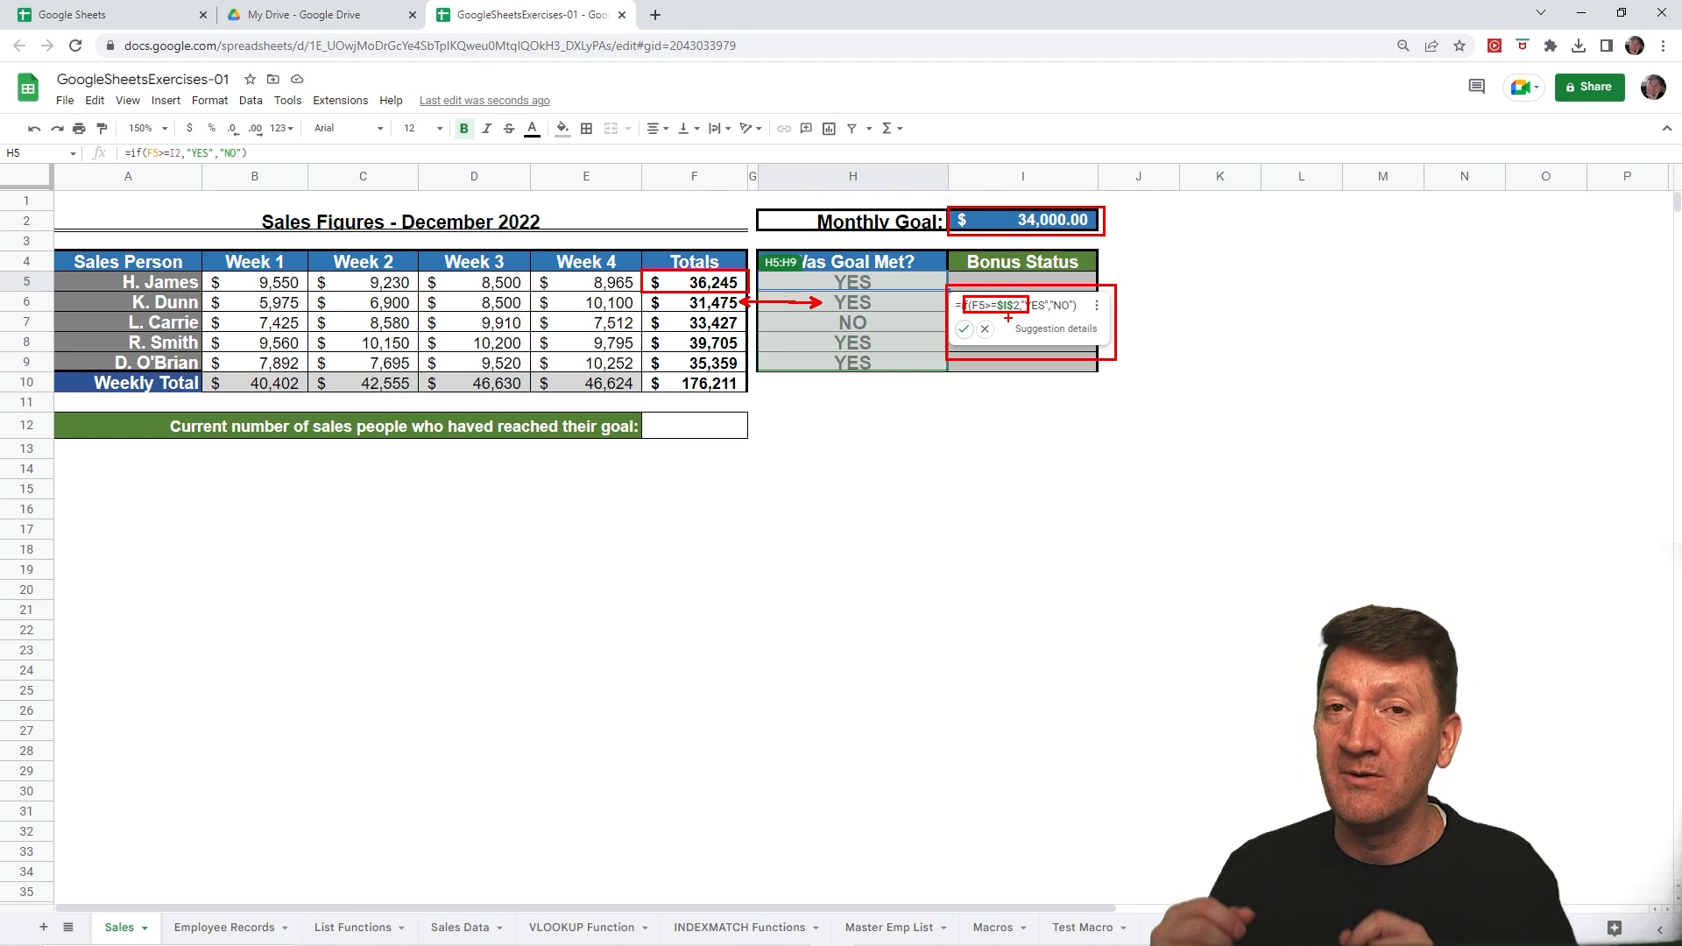
pyautogui.press('Escape')
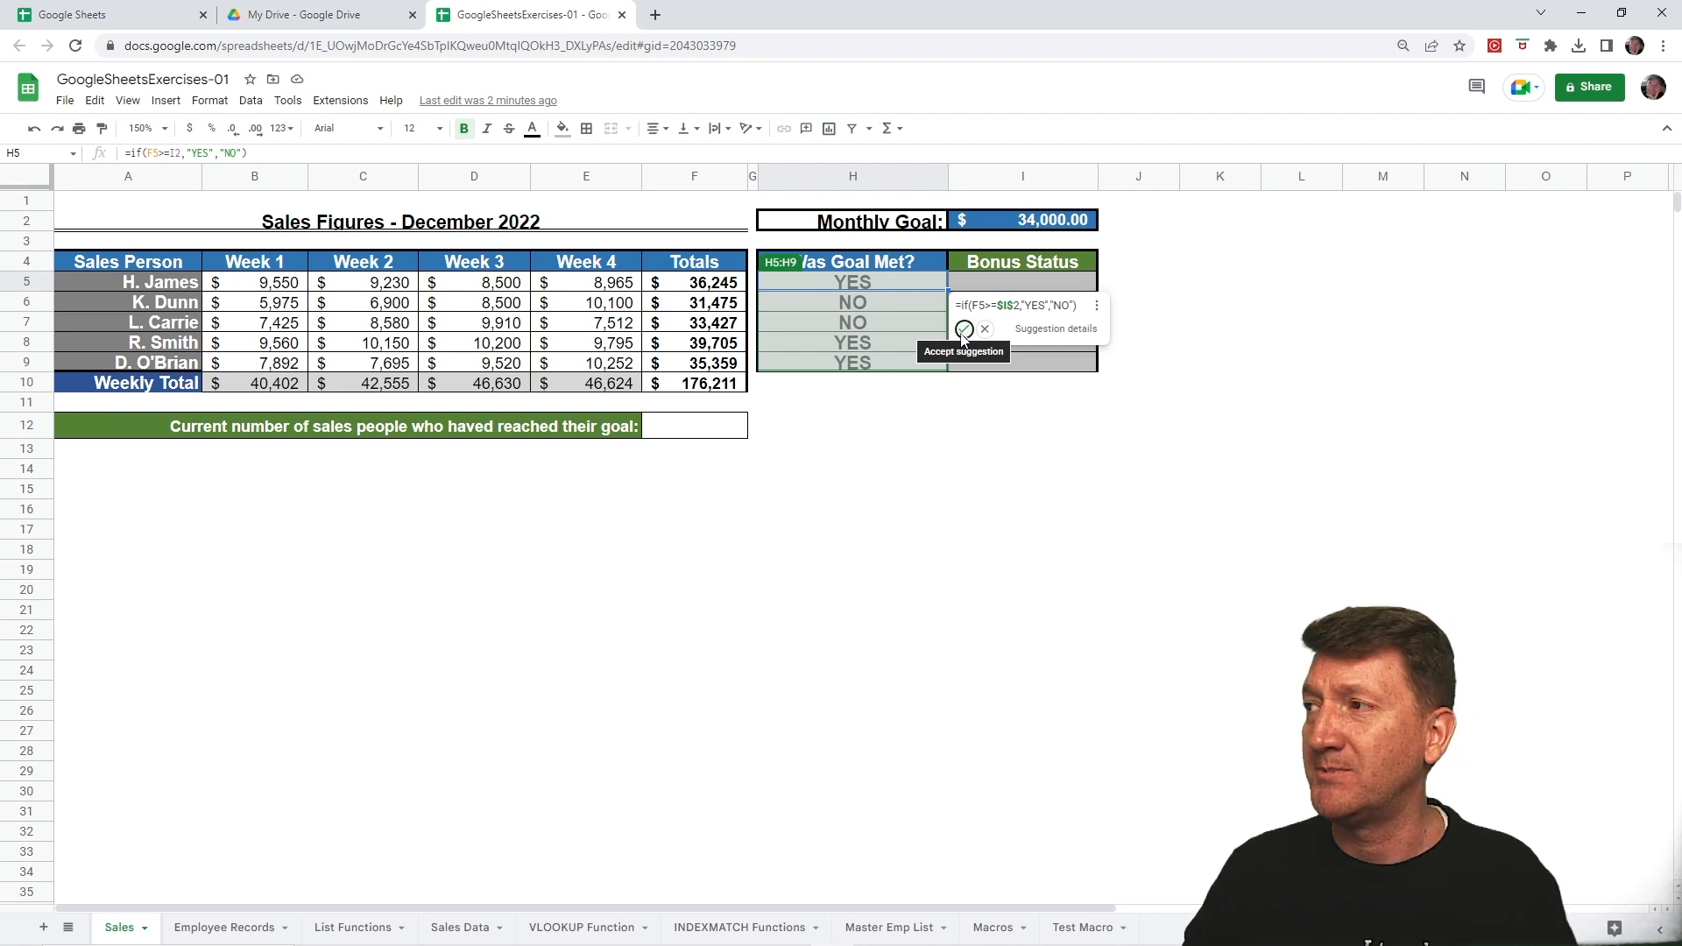
pyautogui.click(962, 330)
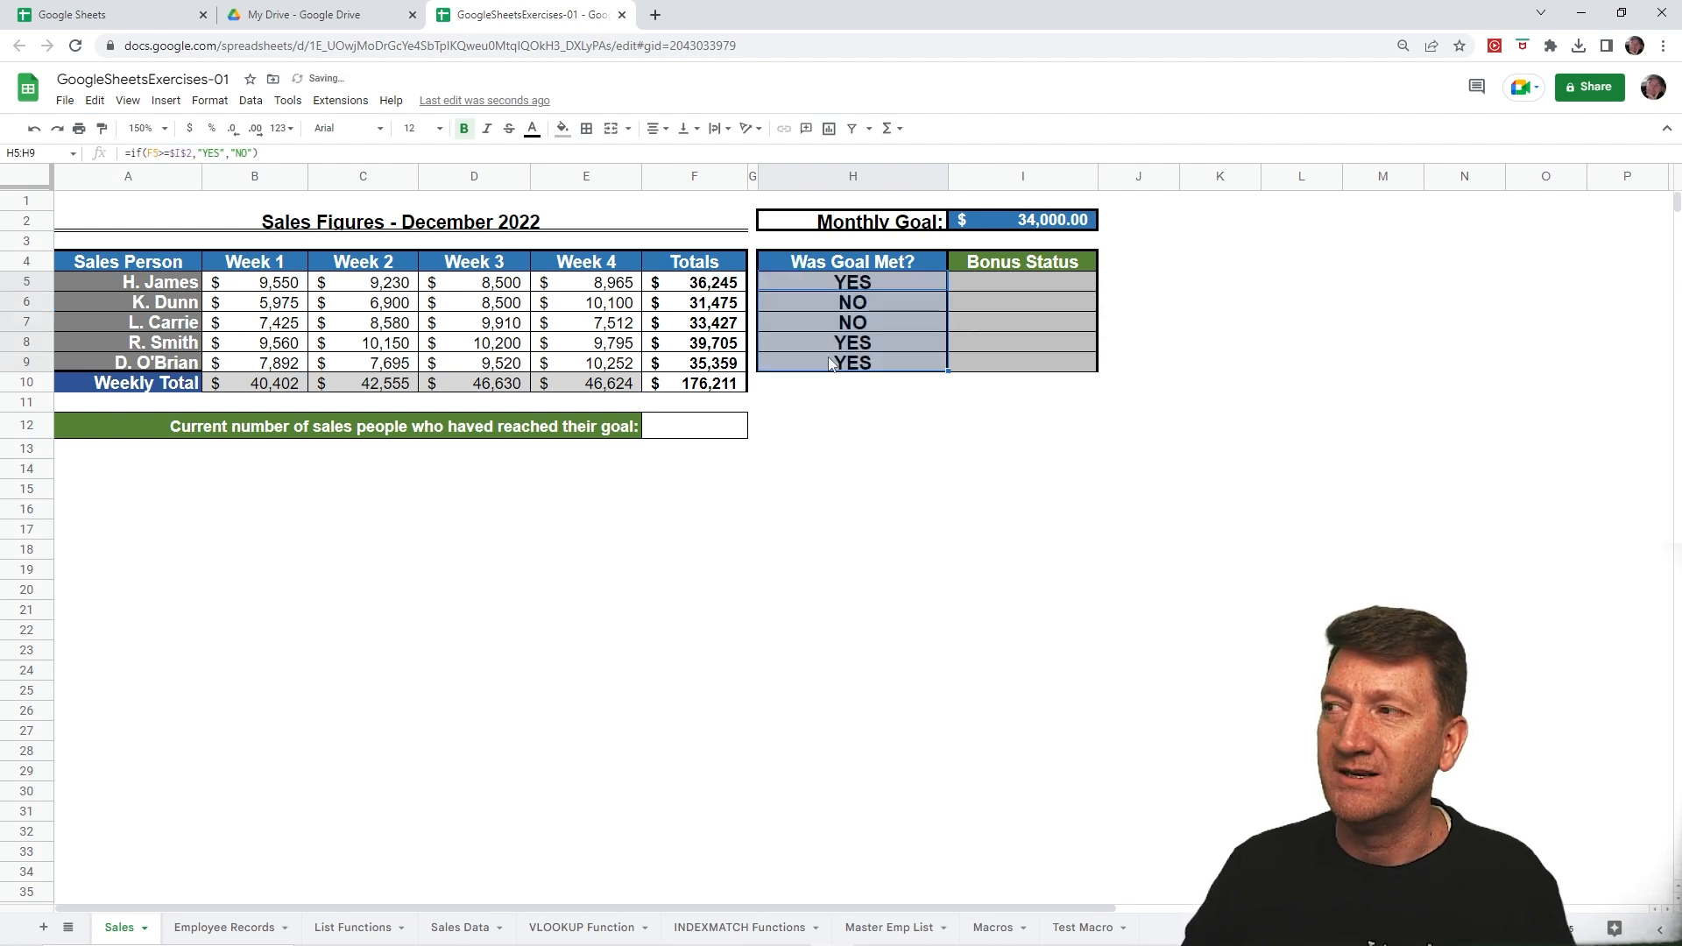
# Step: Check the copied IF formulas in H5 through H8 for their row totals and the absolute reference $I$2
pyautogui.click(861, 287)
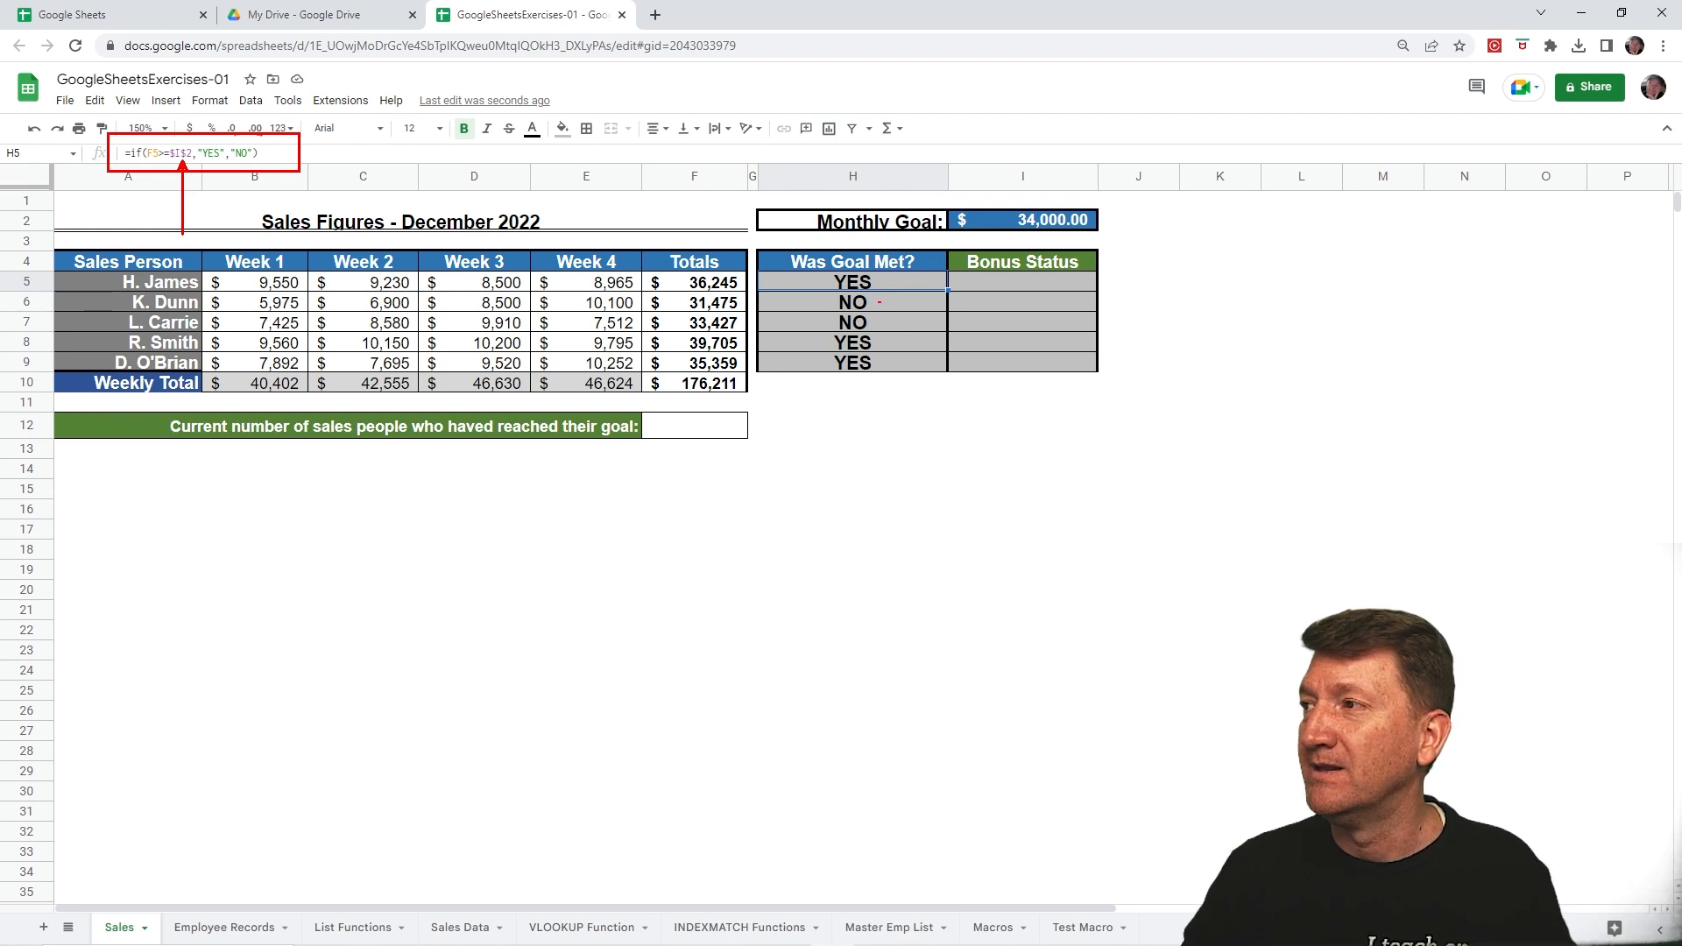
pyautogui.click(832, 306)
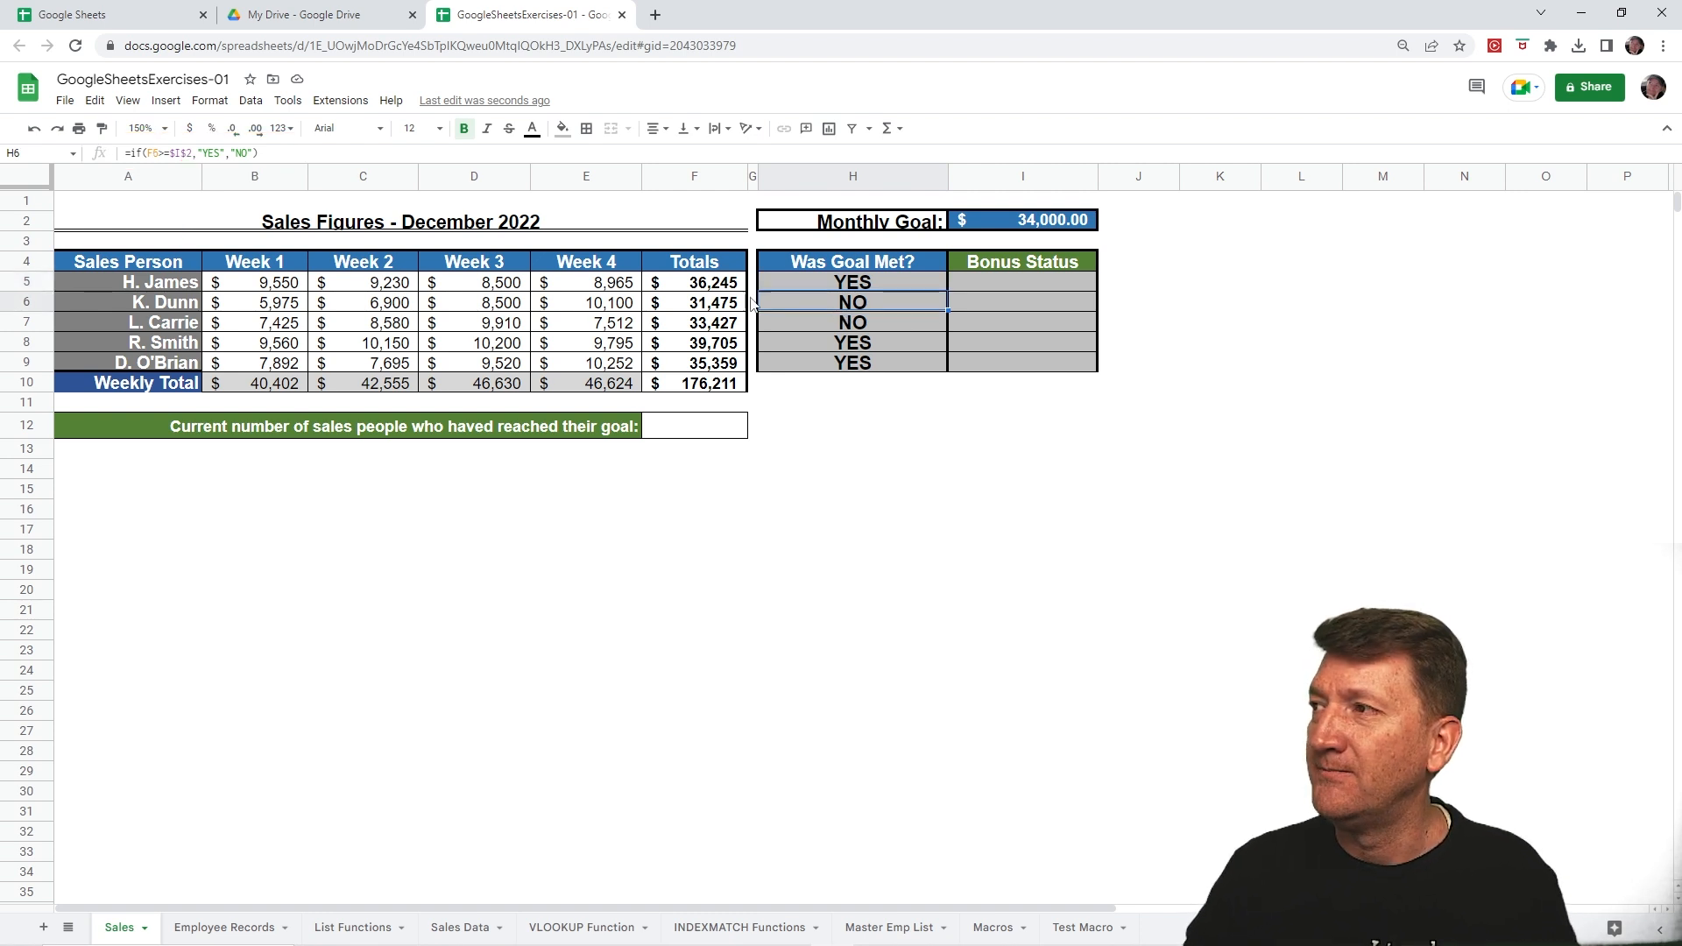
pyautogui.press('Down')
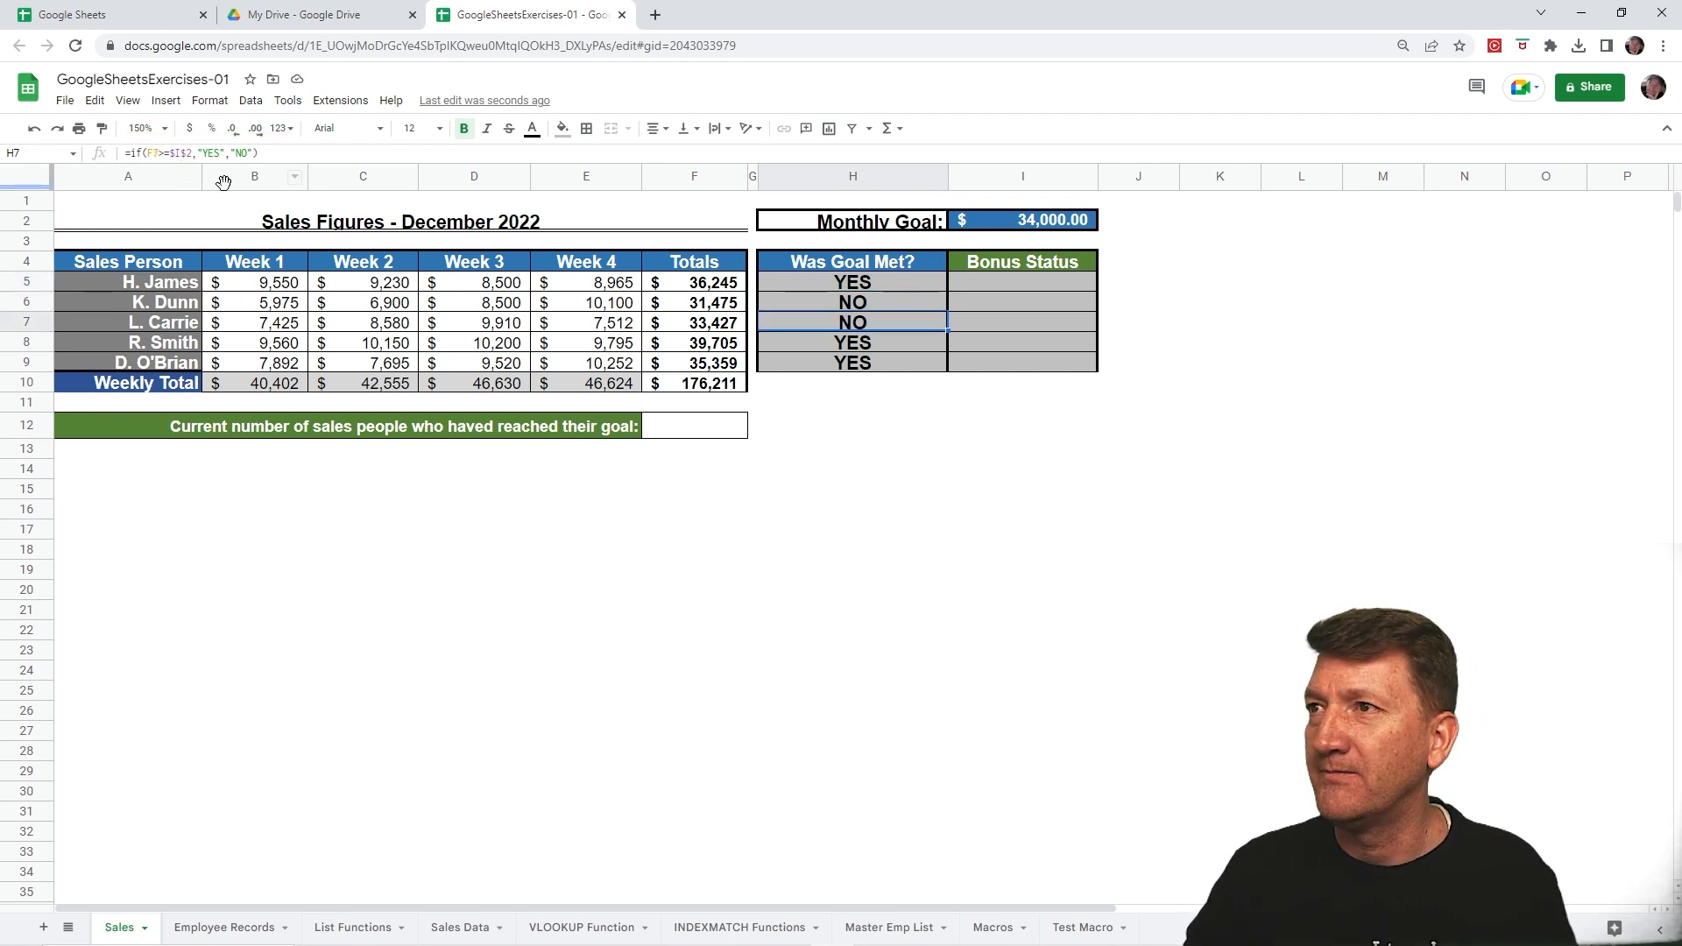
pyautogui.press('Down')
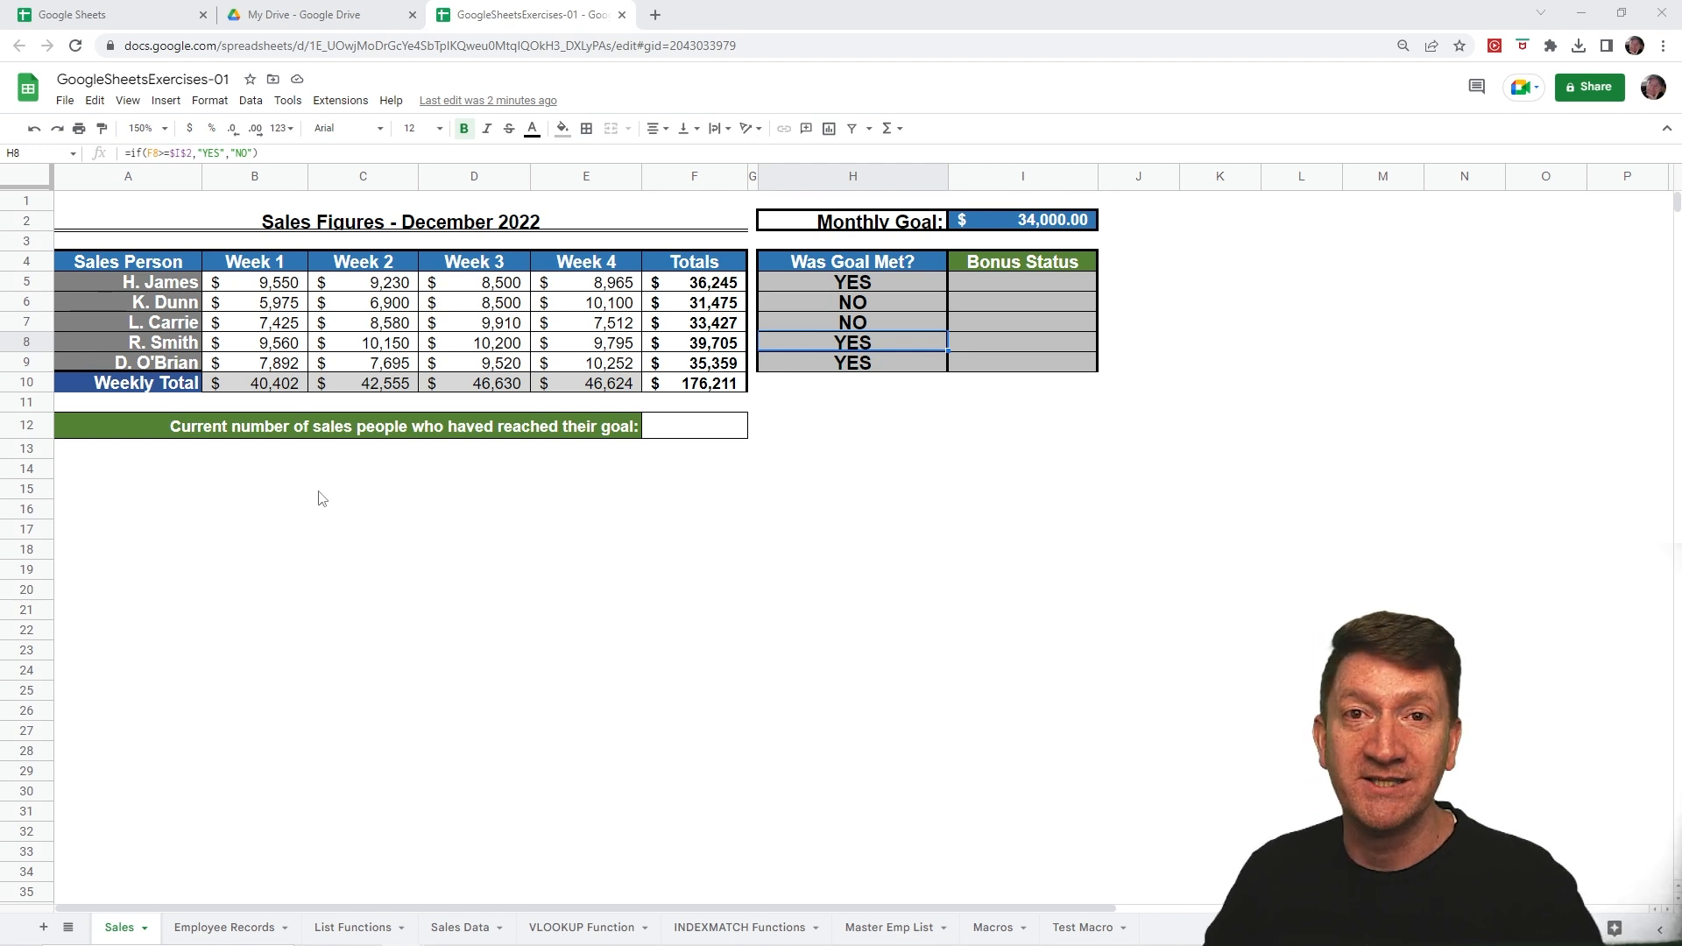
# Step: Start an IF formula in I5 under Bonus Status with a nested AND whose first condition is H5="YES"
pyautogui.click(985, 279)
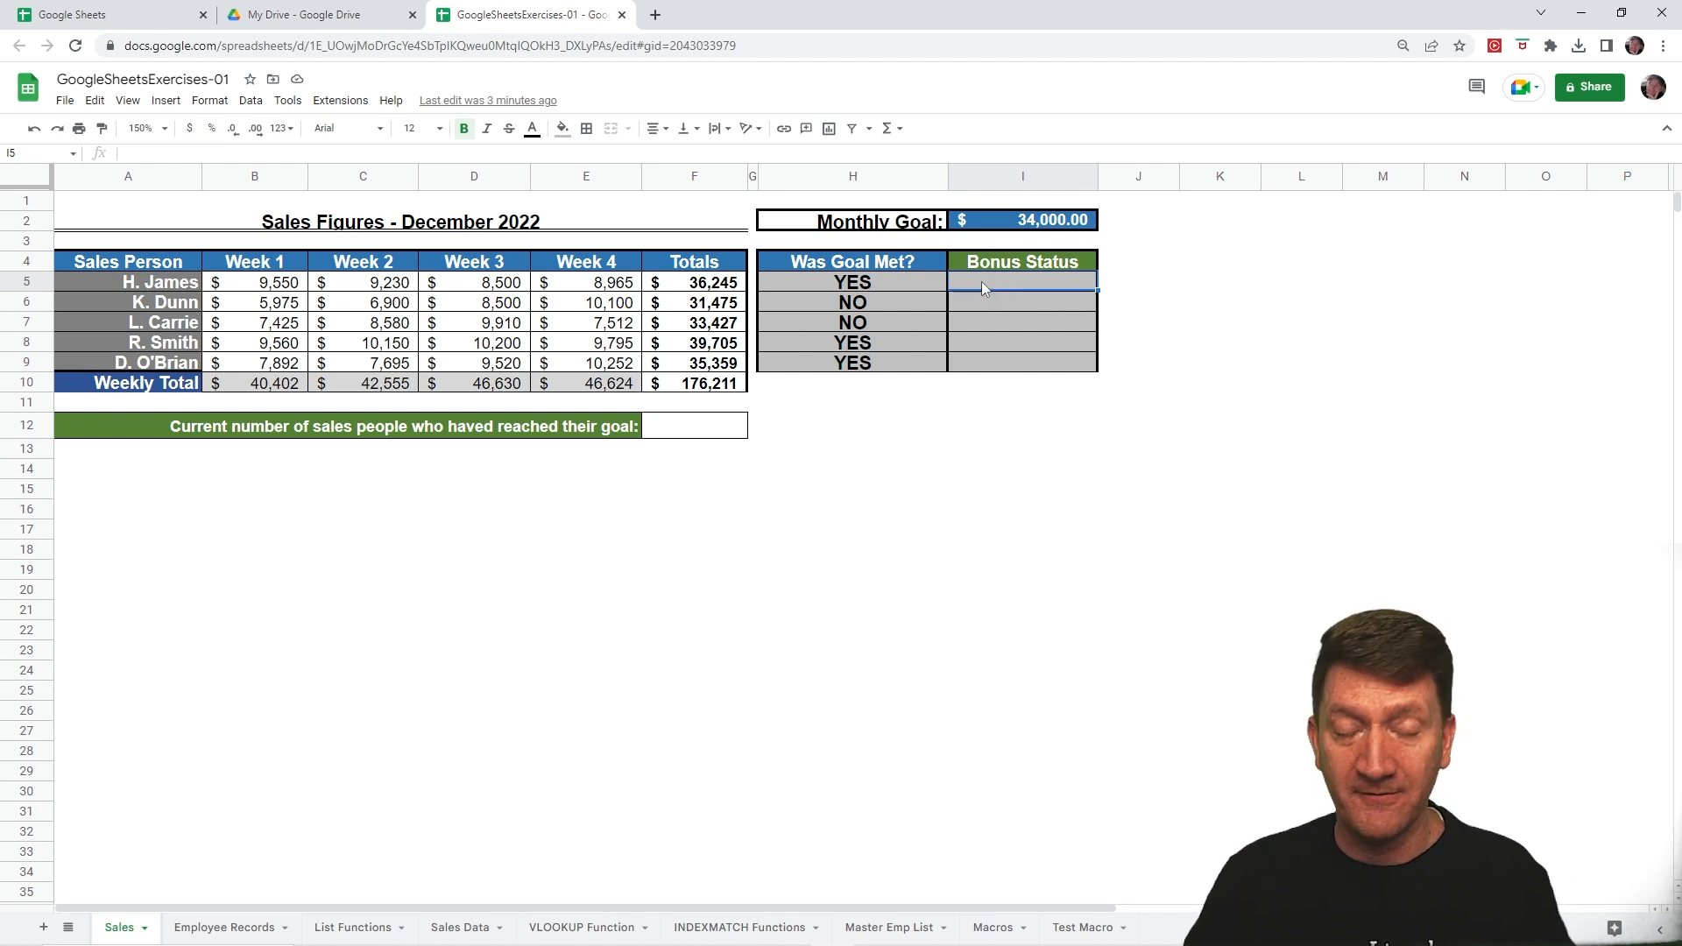
pyautogui.write('=')
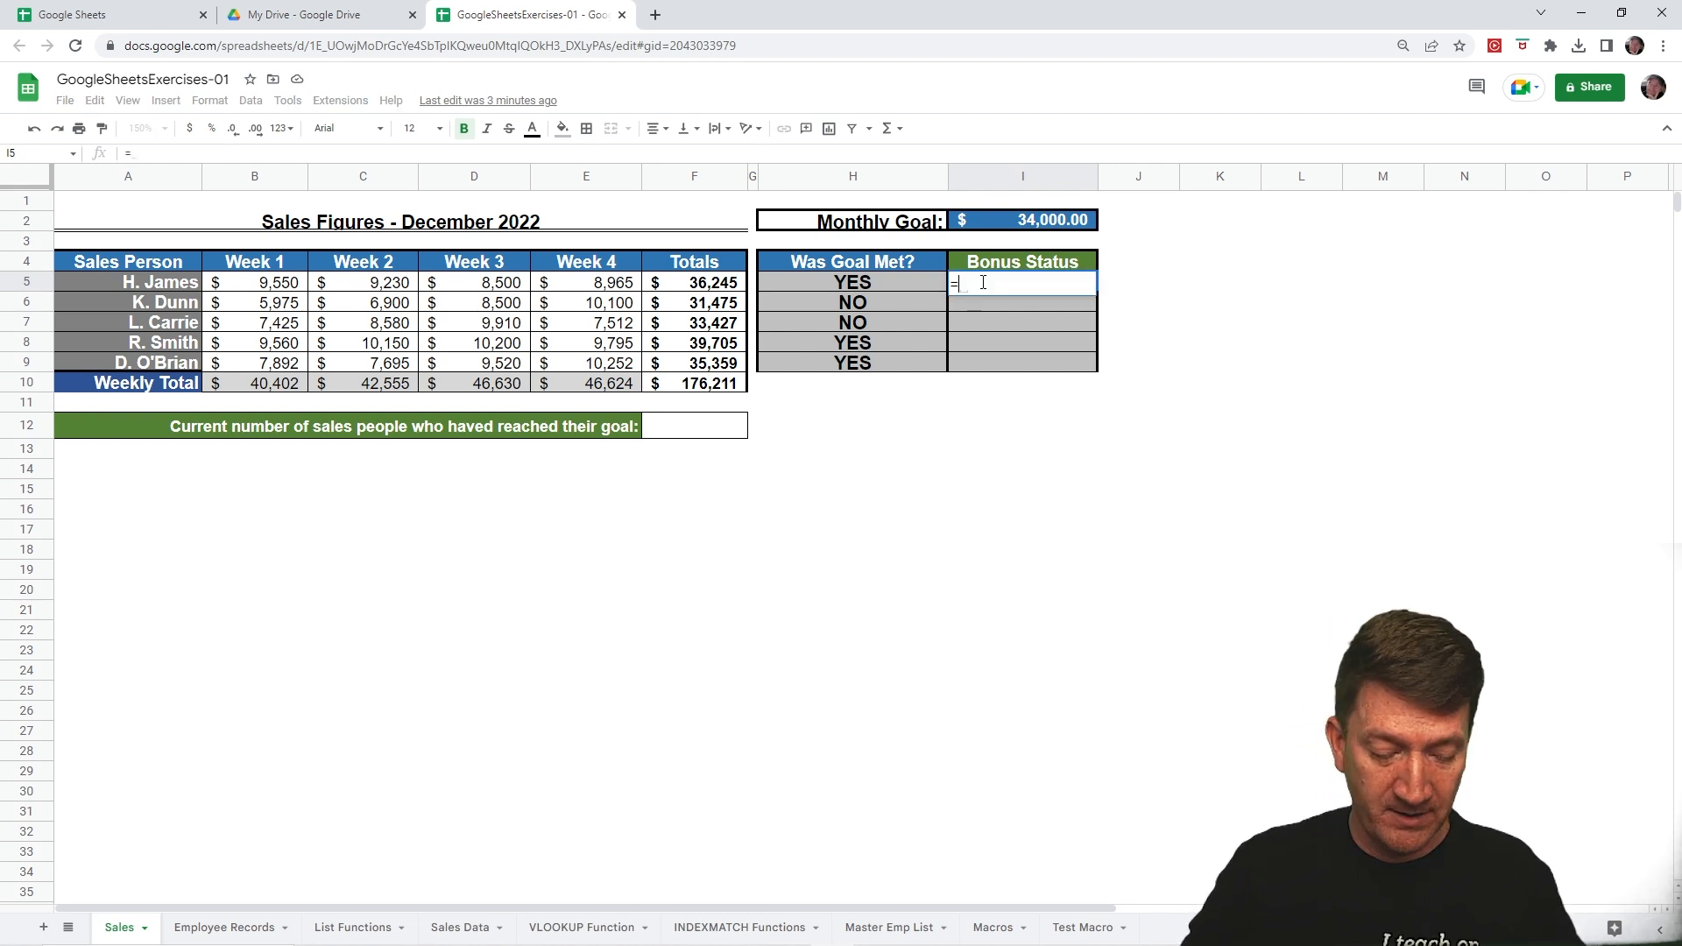
pyautogui.write('if(')
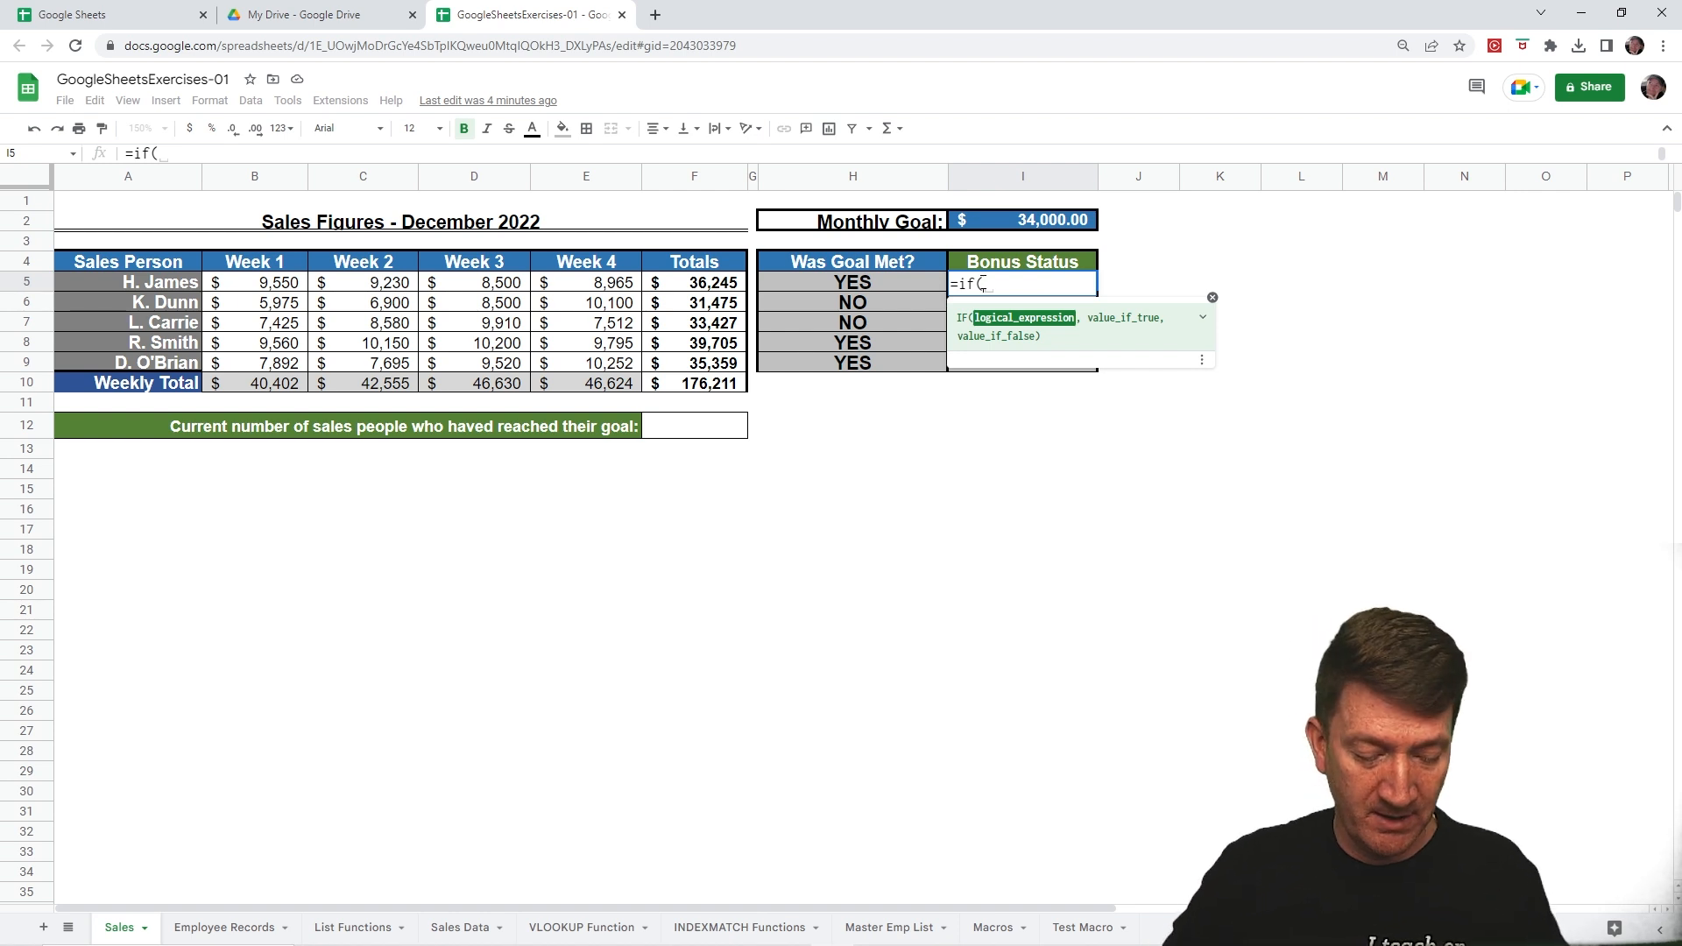
pyautogui.write('AND(')
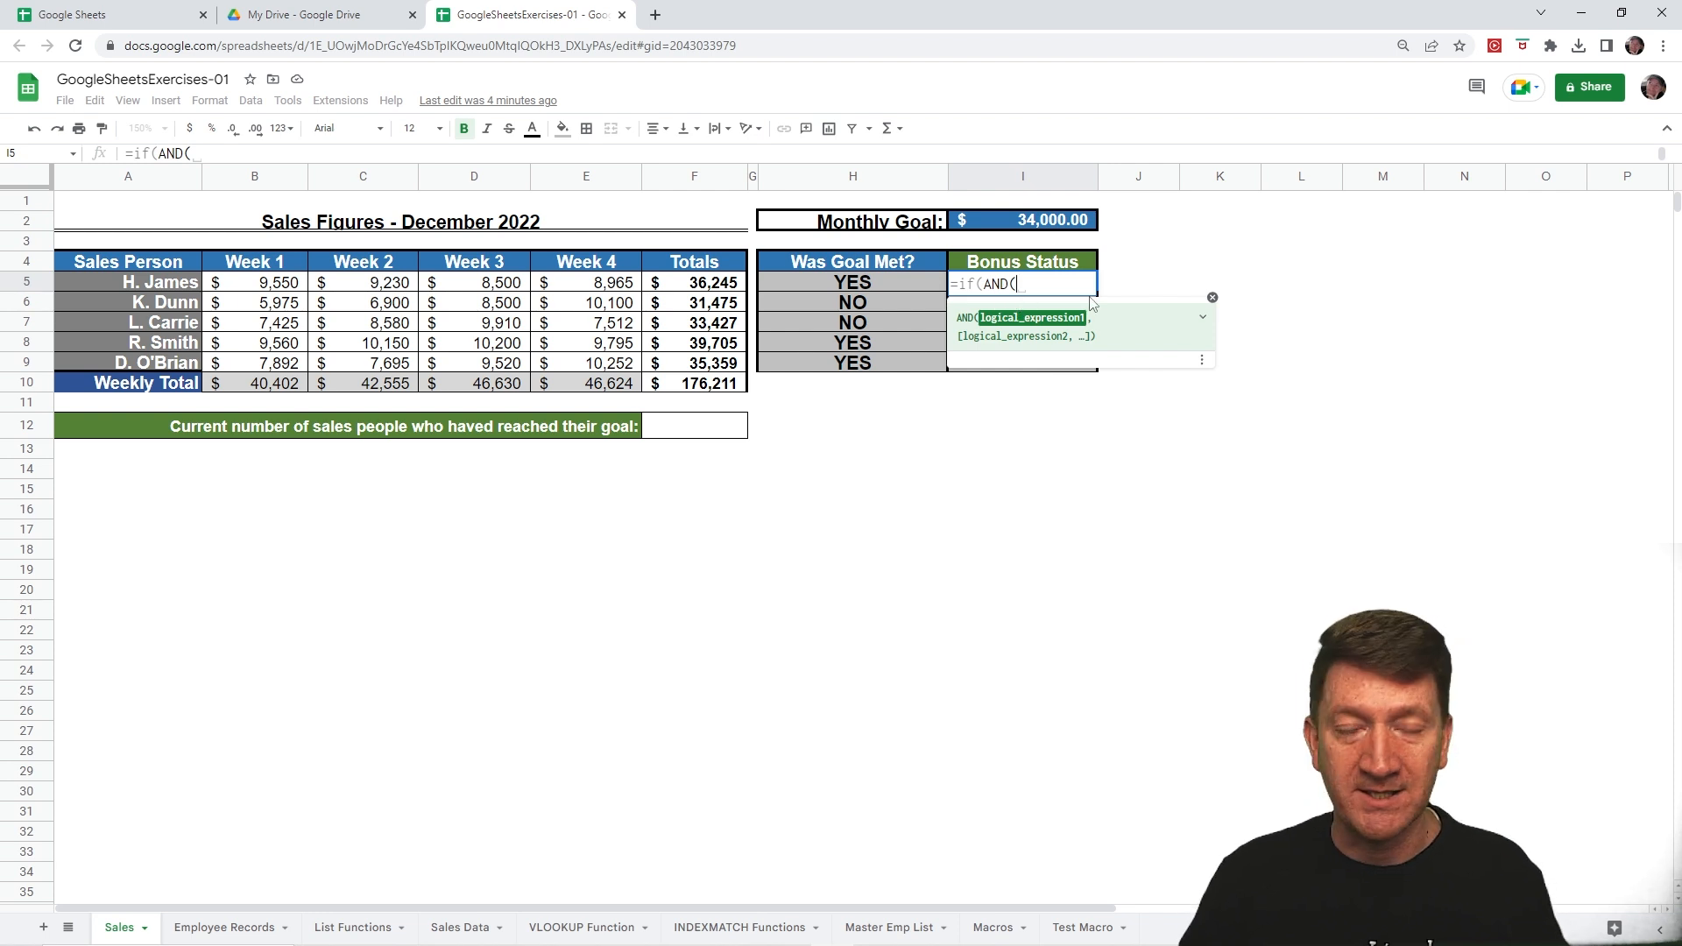
pyautogui.click(848, 291)
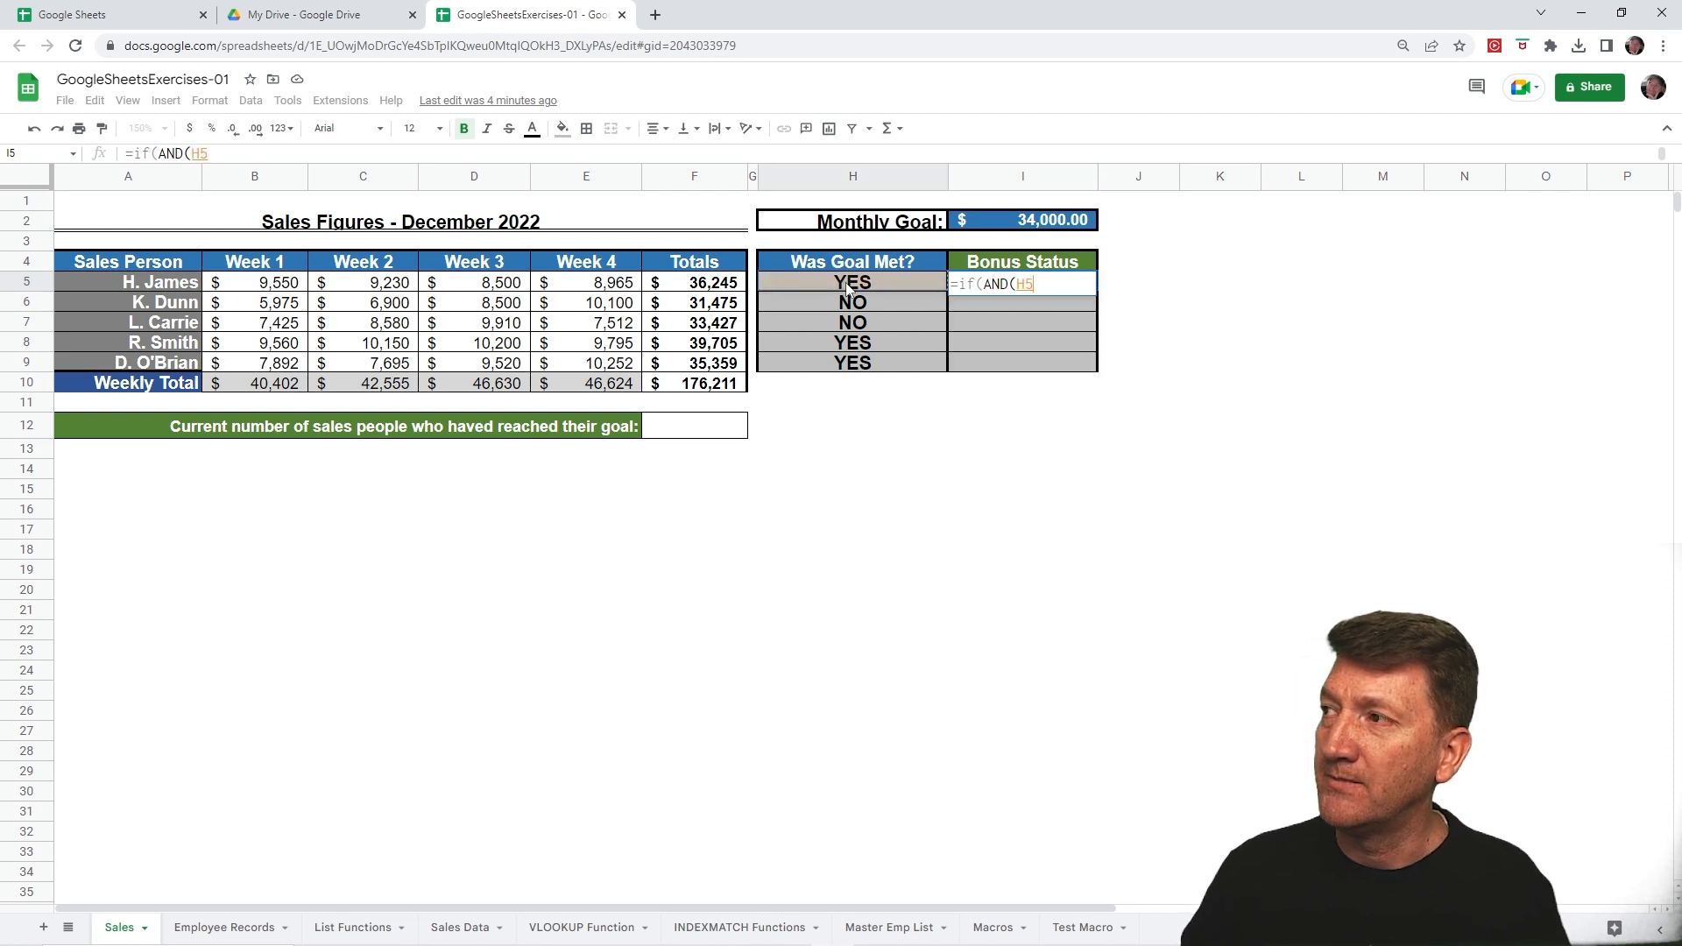
pyautogui.write('="YES')
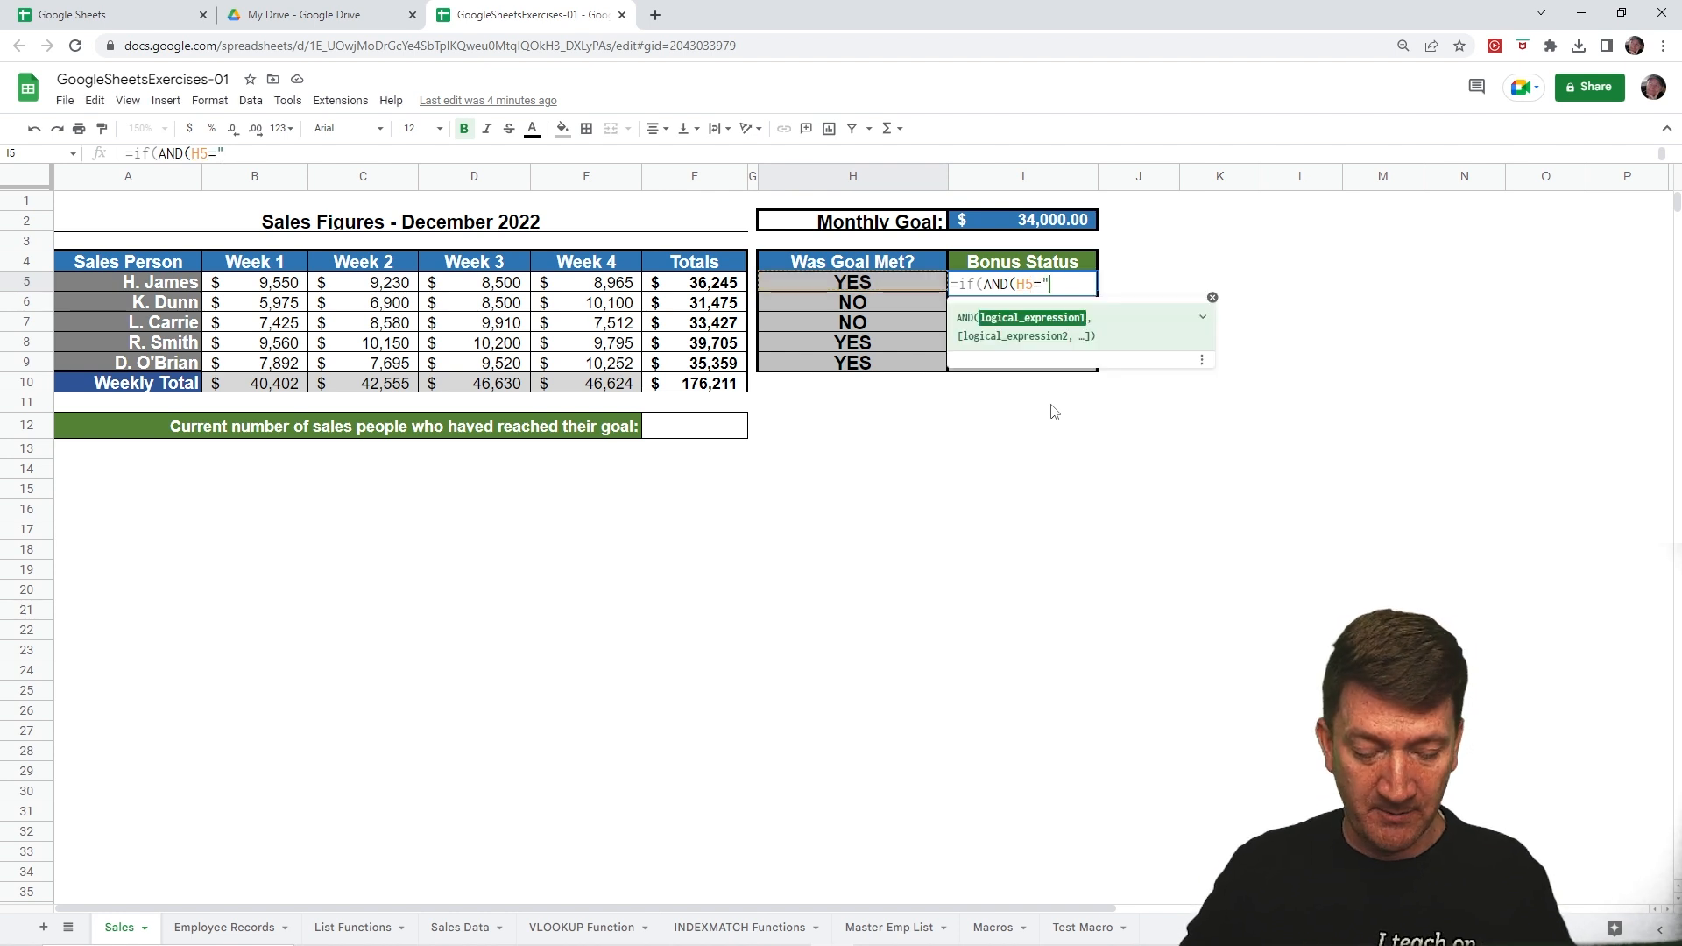
pyautogui.write('"')
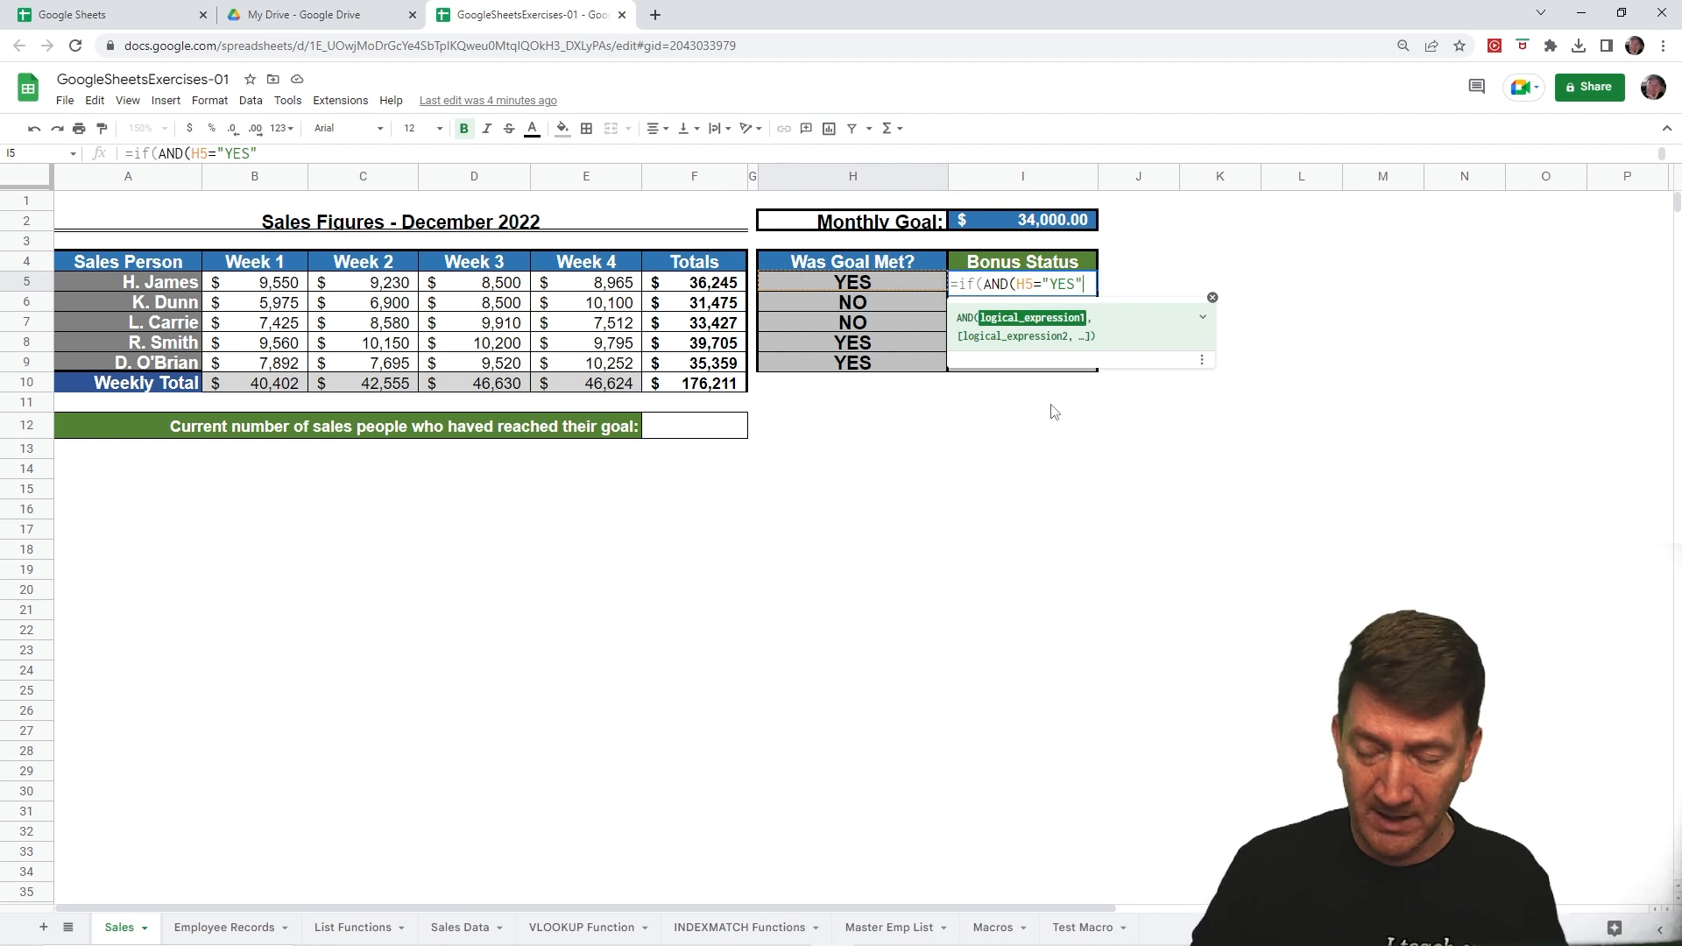
pyautogui.write(',')
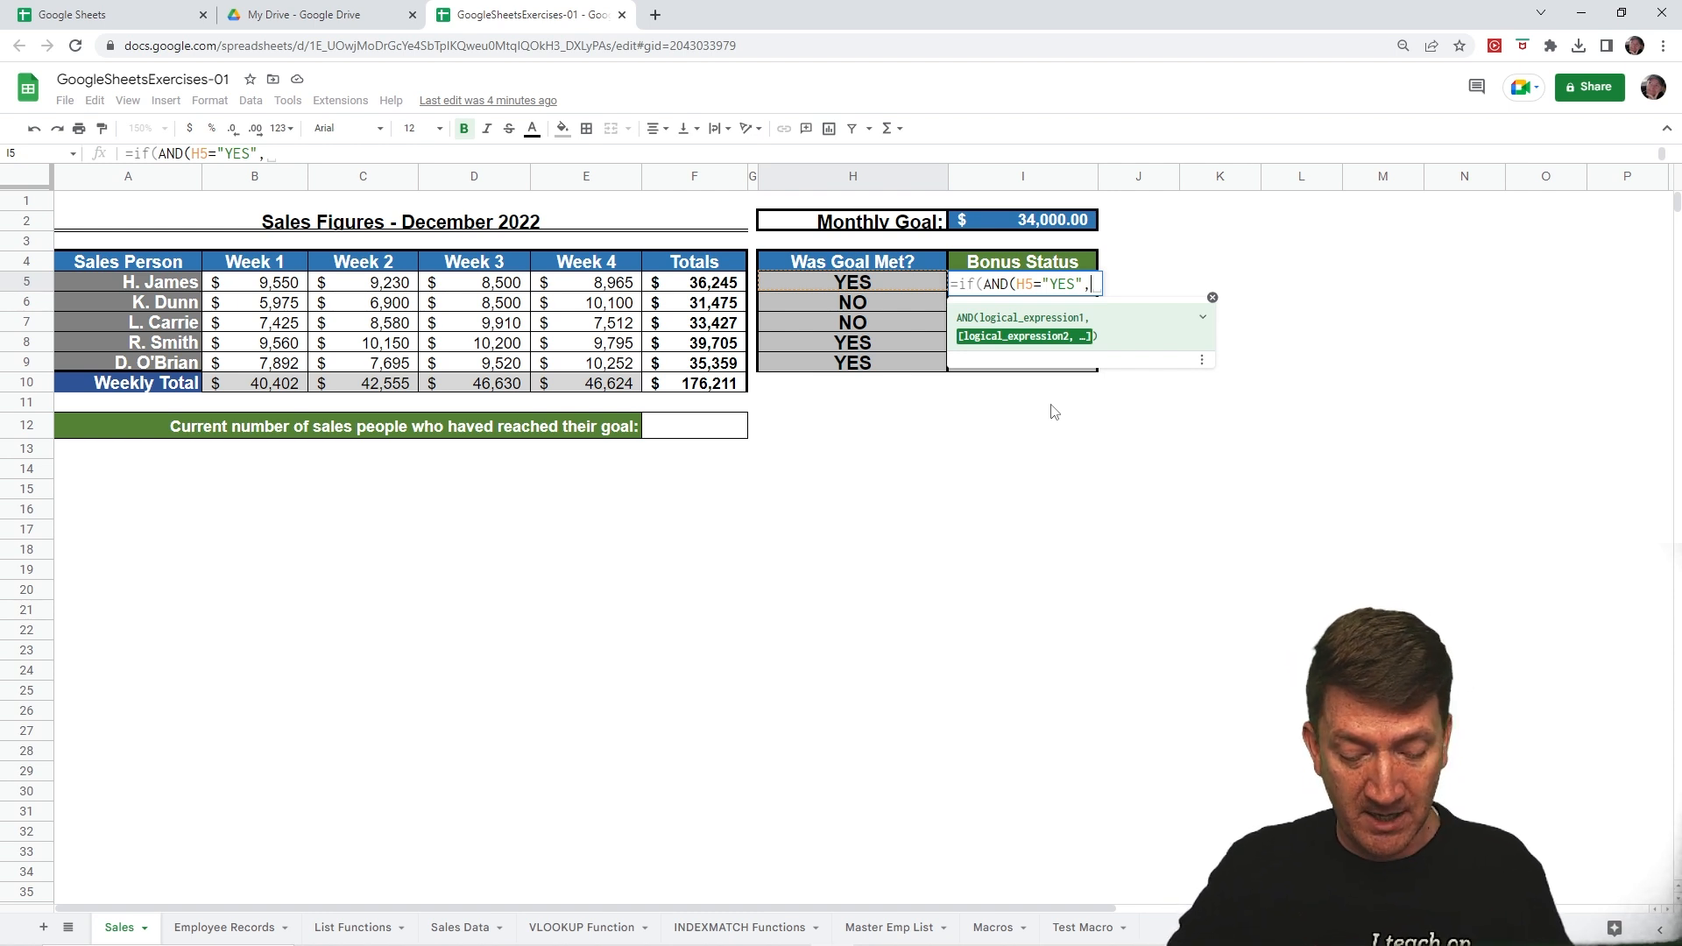
# Step: Add MIN(B5:E5)>=8000 as the second AND condition in the I5 formula and close the AND function
pyautogui.write('min')
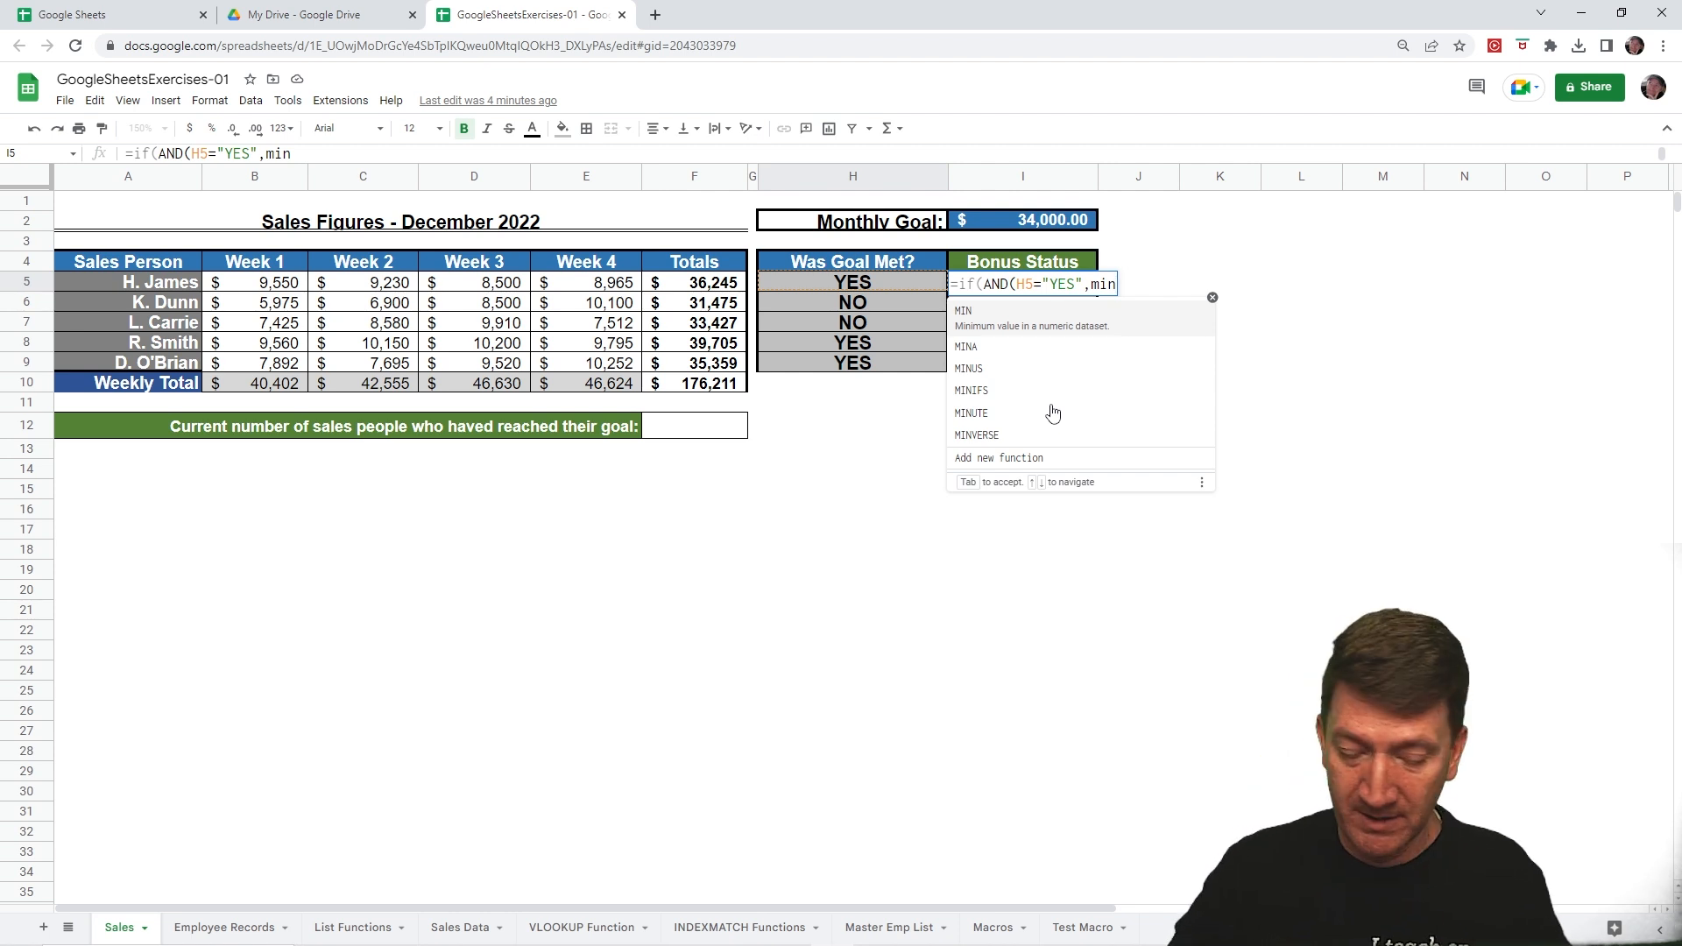
pyautogui.write('(')
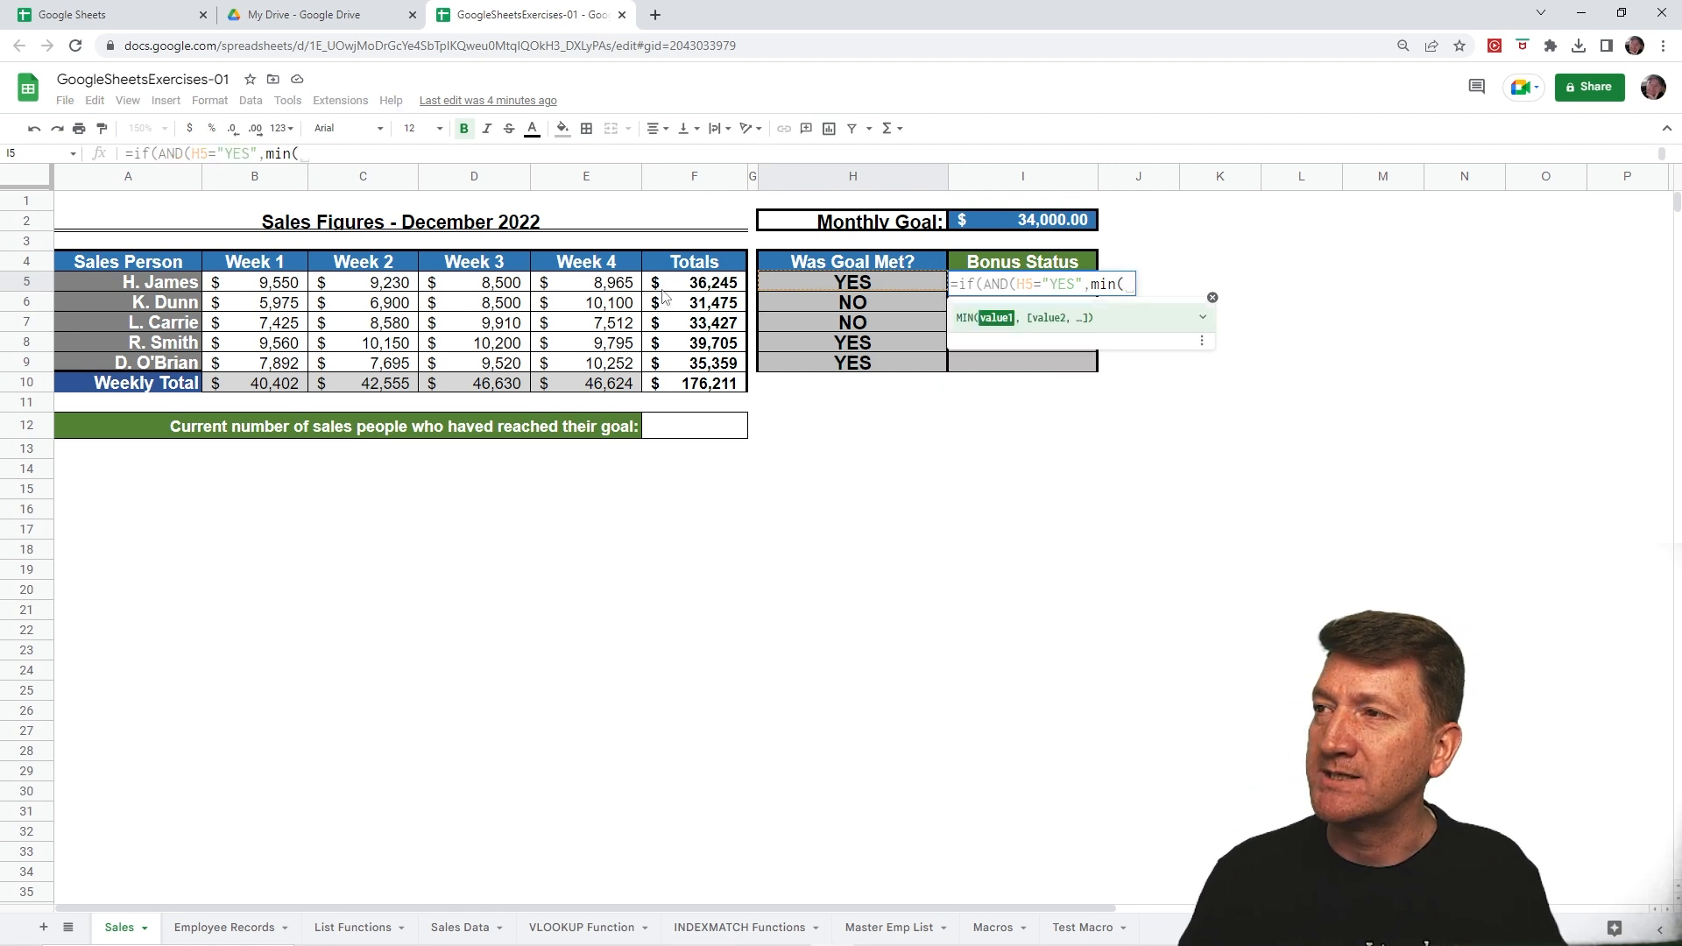
pyautogui.click(254, 286)
pyautogui.moveTo(254, 286); pyautogui.dragTo(565, 286)
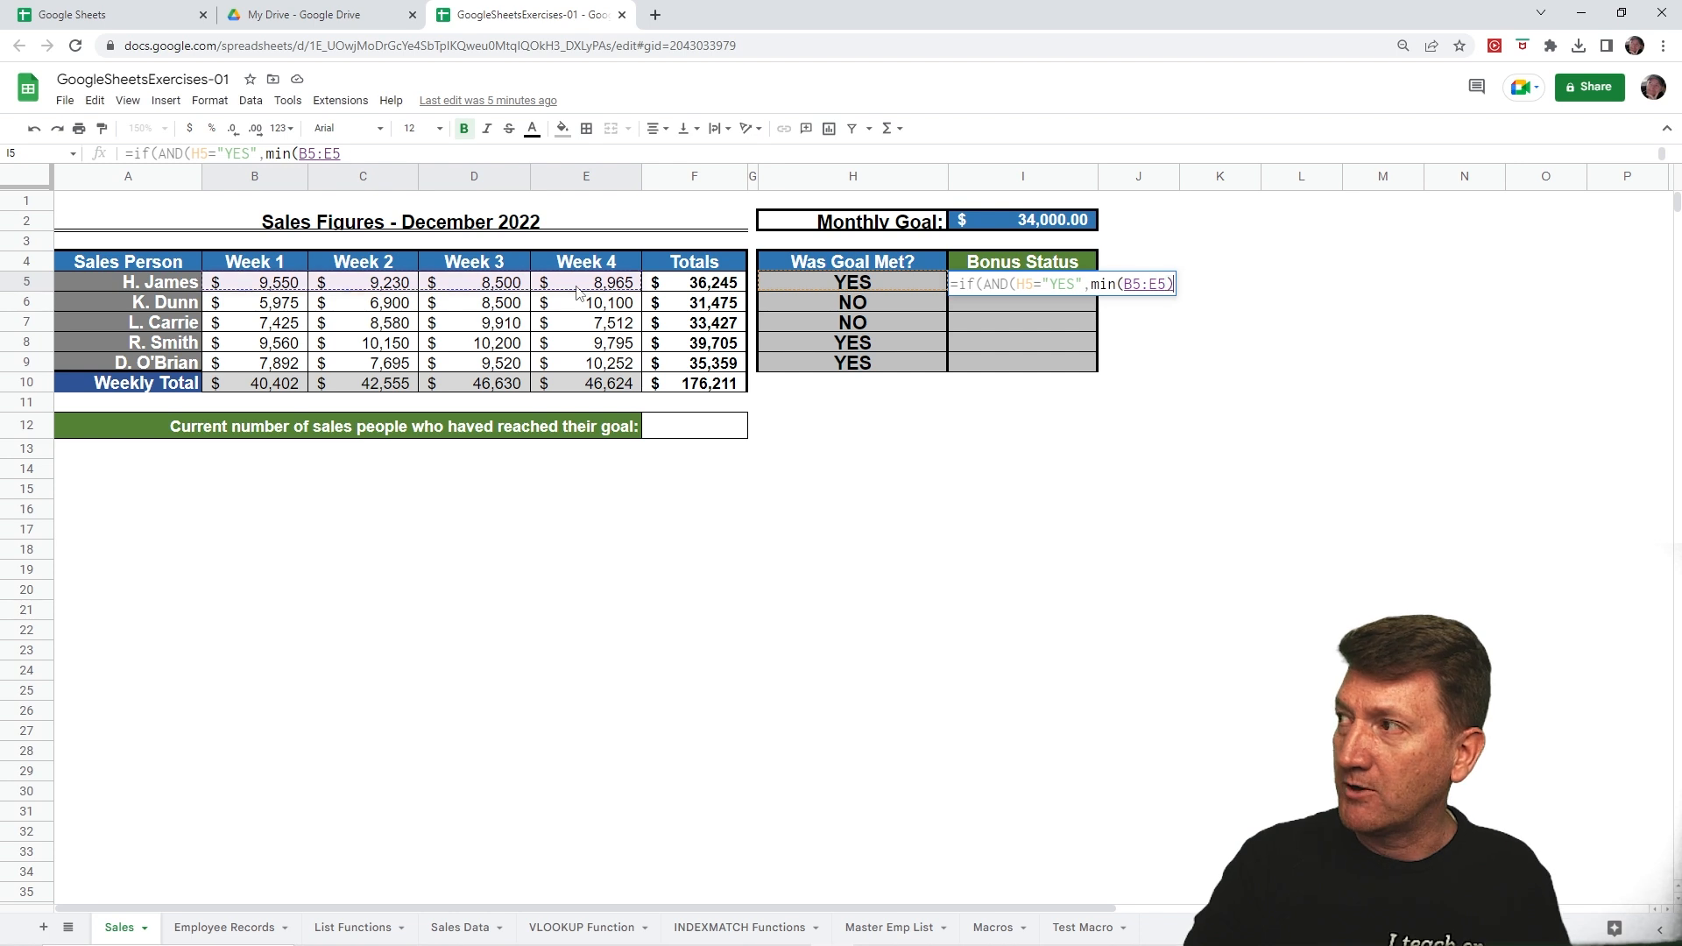
pyautogui.write(')>')
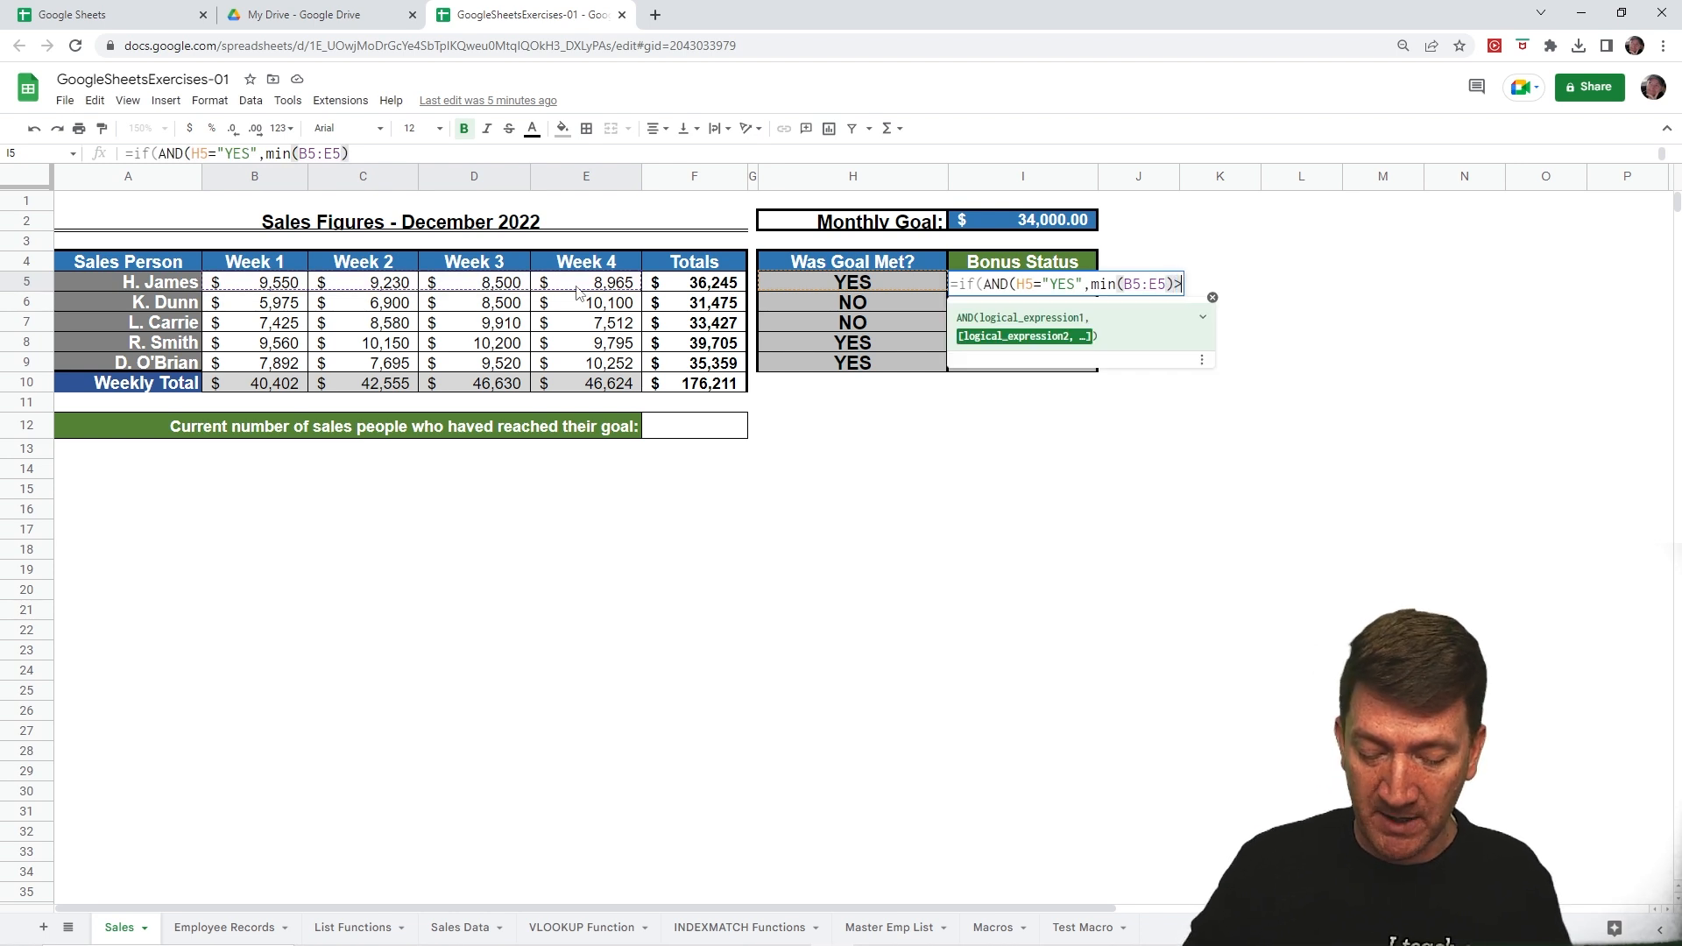
pyautogui.write('=8000')
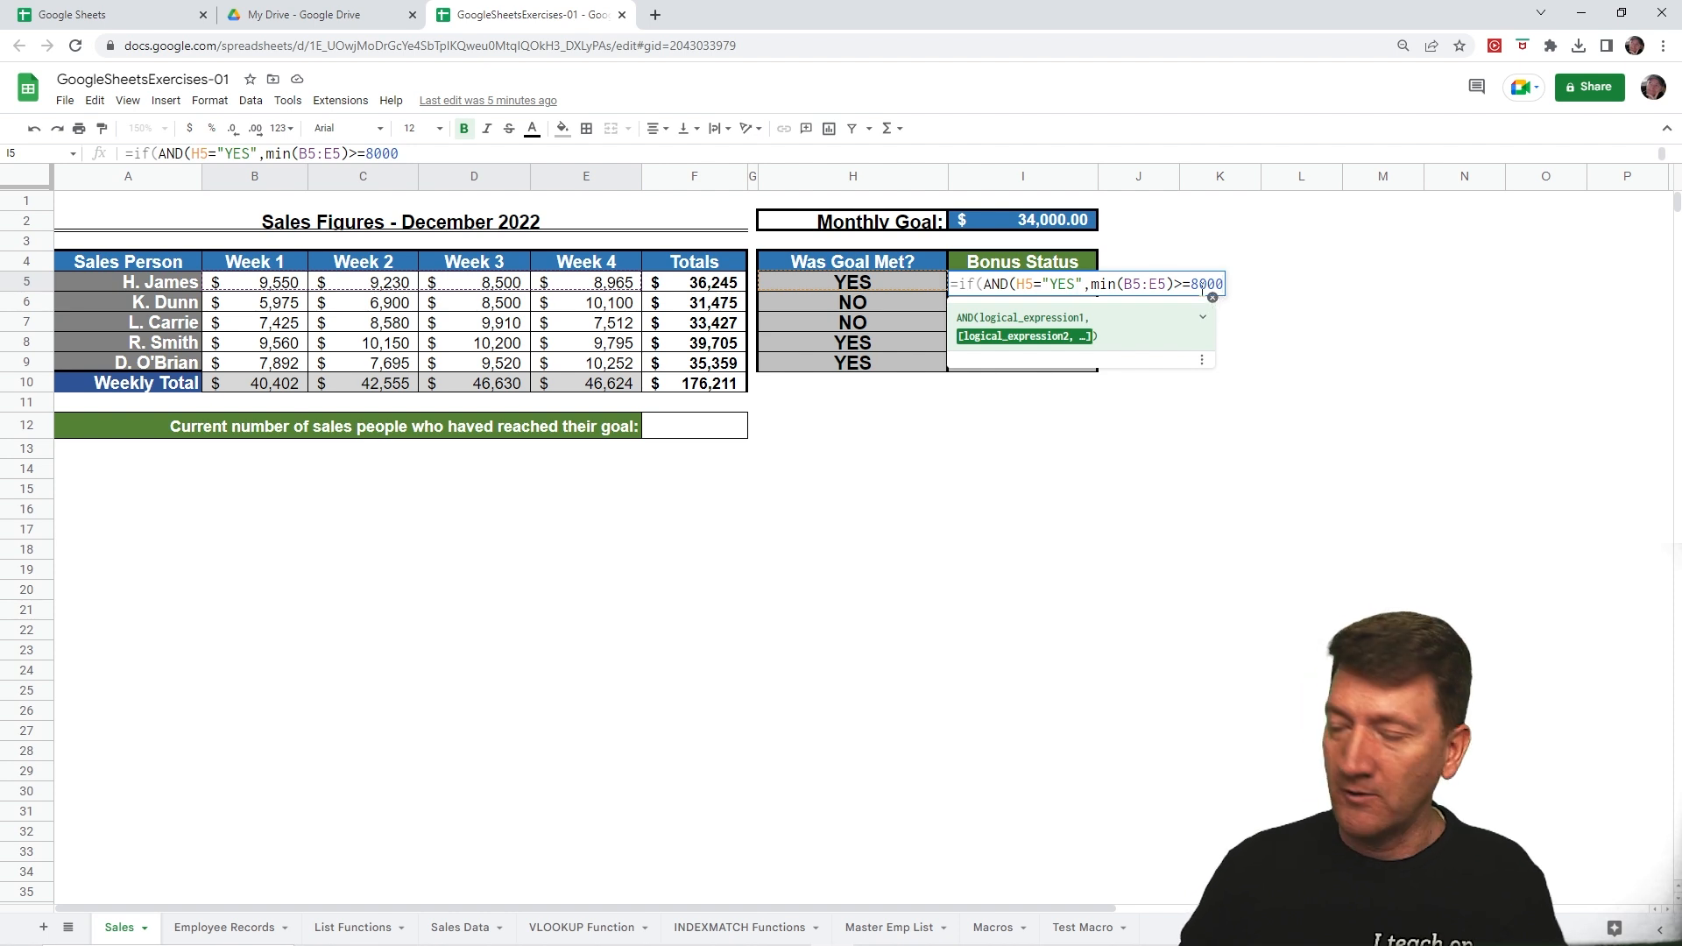
pyautogui.write(')')
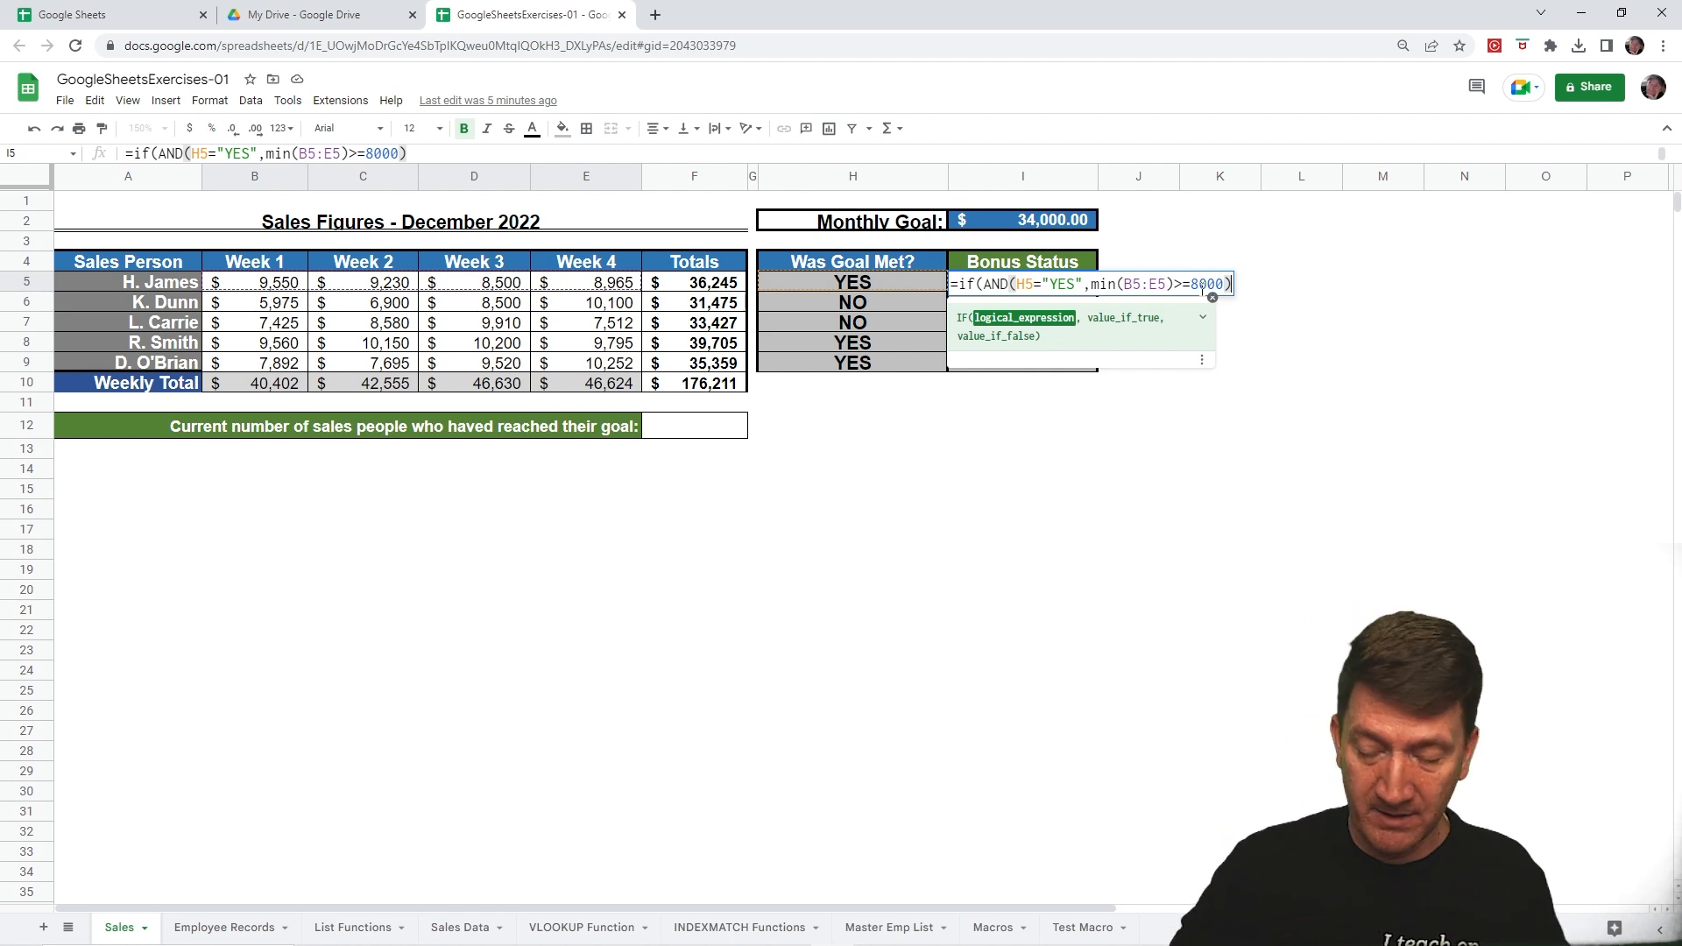
# Step: Complete the I5 formula with "BONUS" if true and "YOU'RE FIRED" if false, and accept the suggested autofill through I9
pyautogui.write(',')
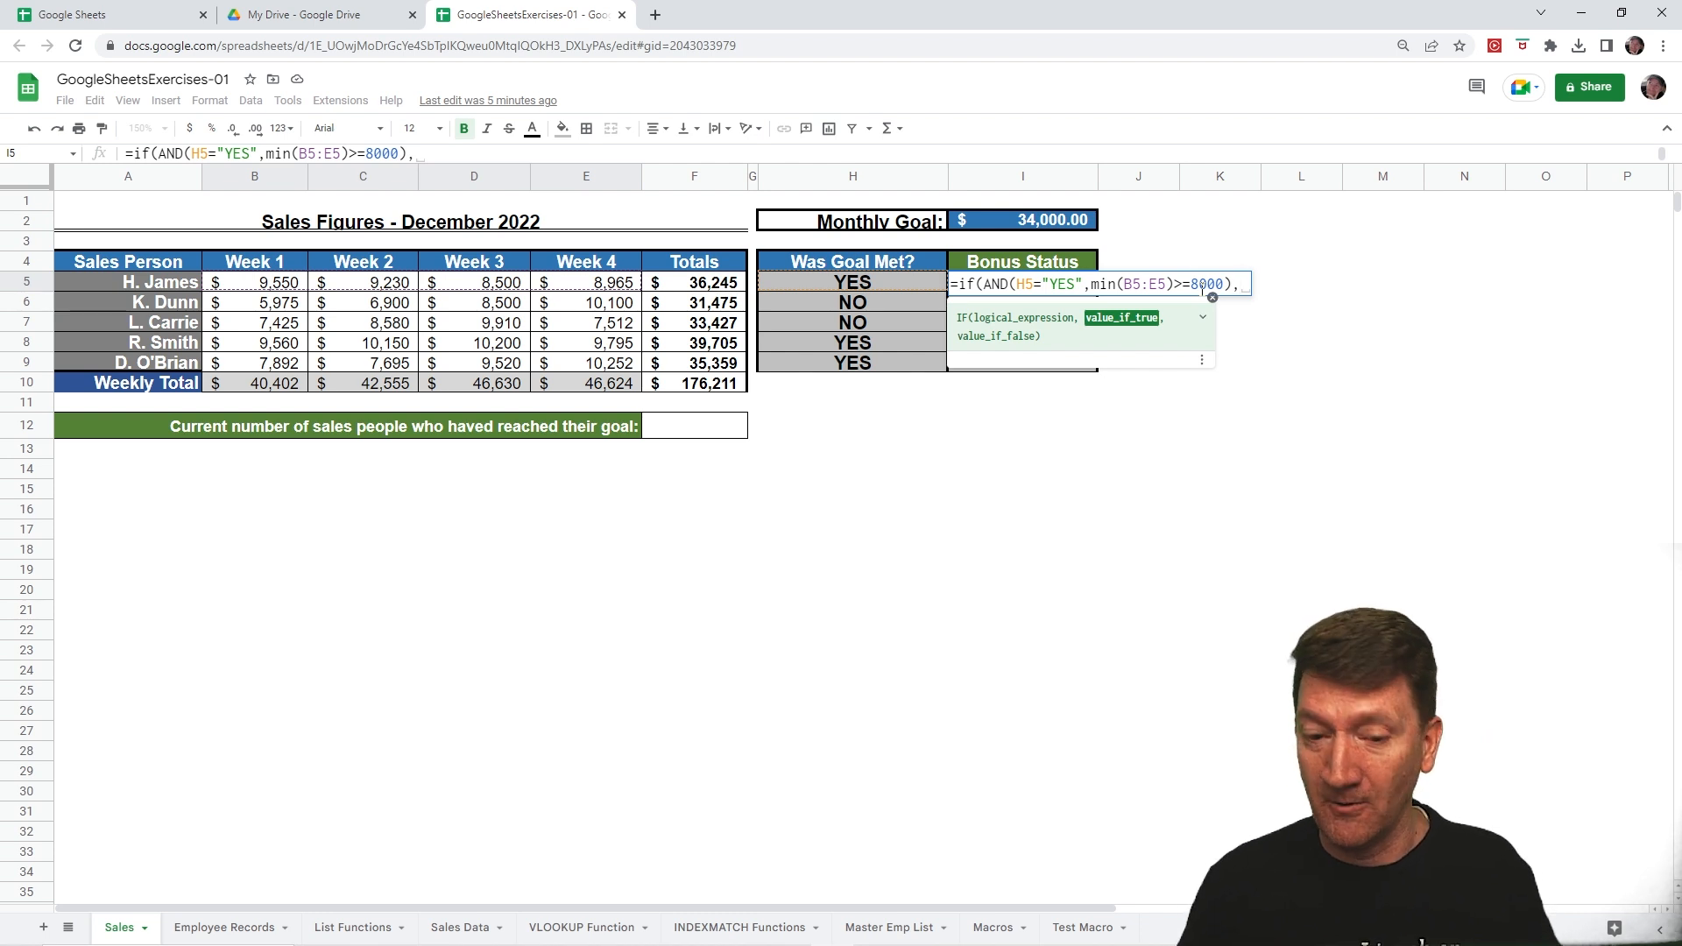
pyautogui.write('"BONUS"')
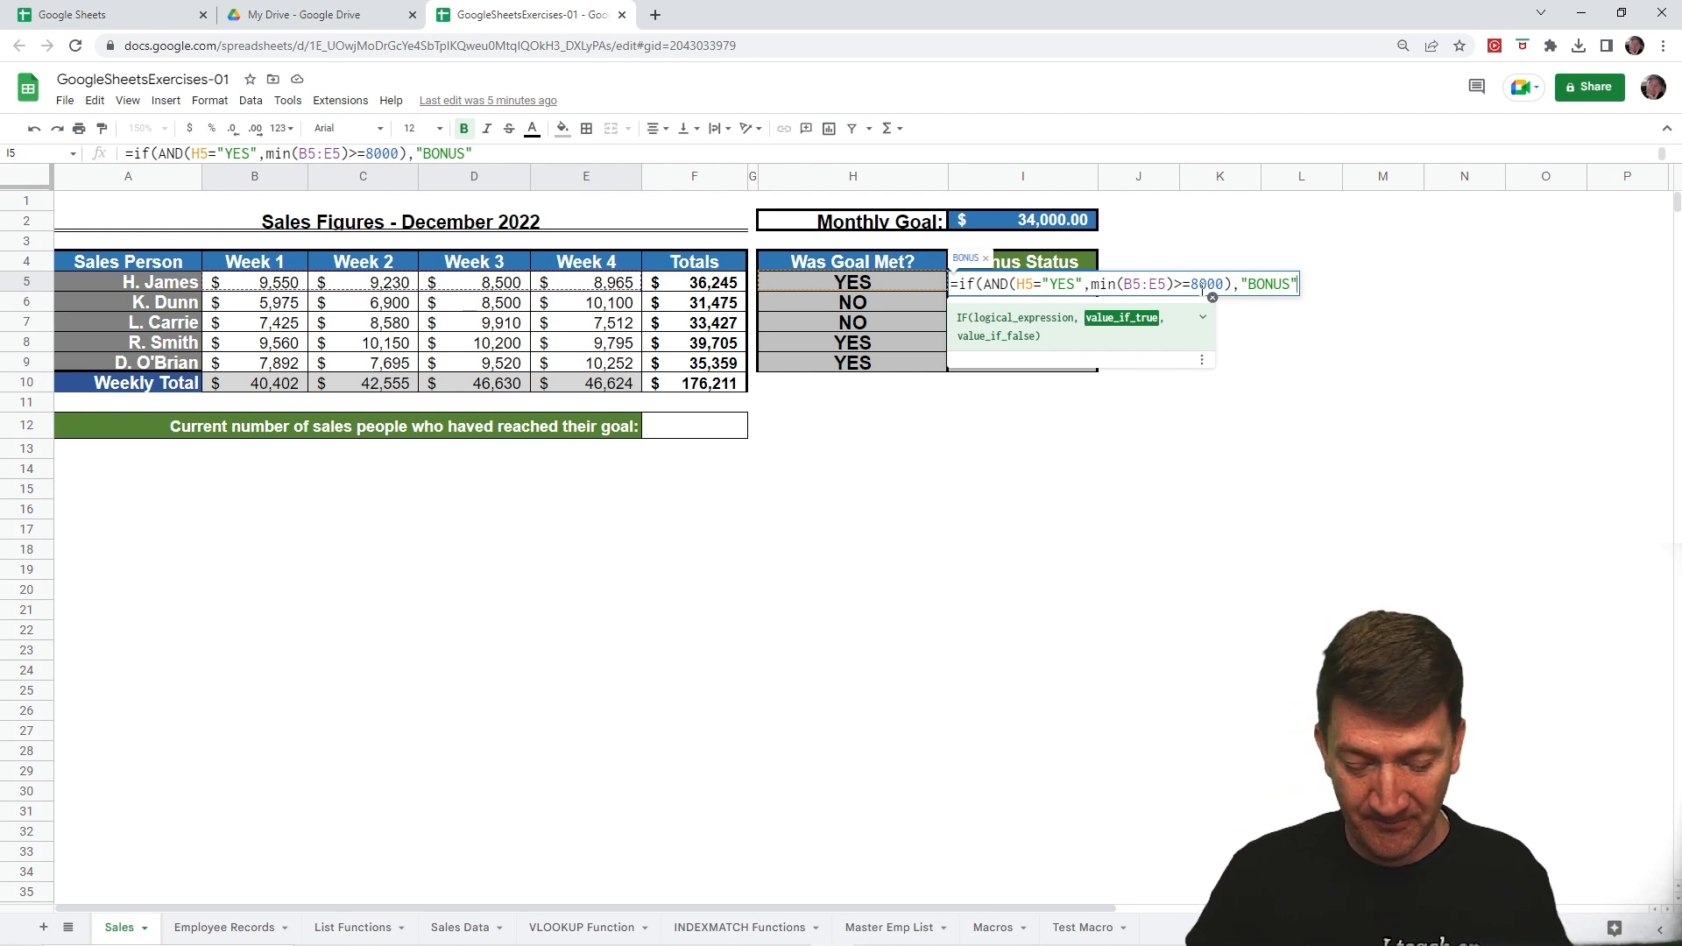
pyautogui.write(',')
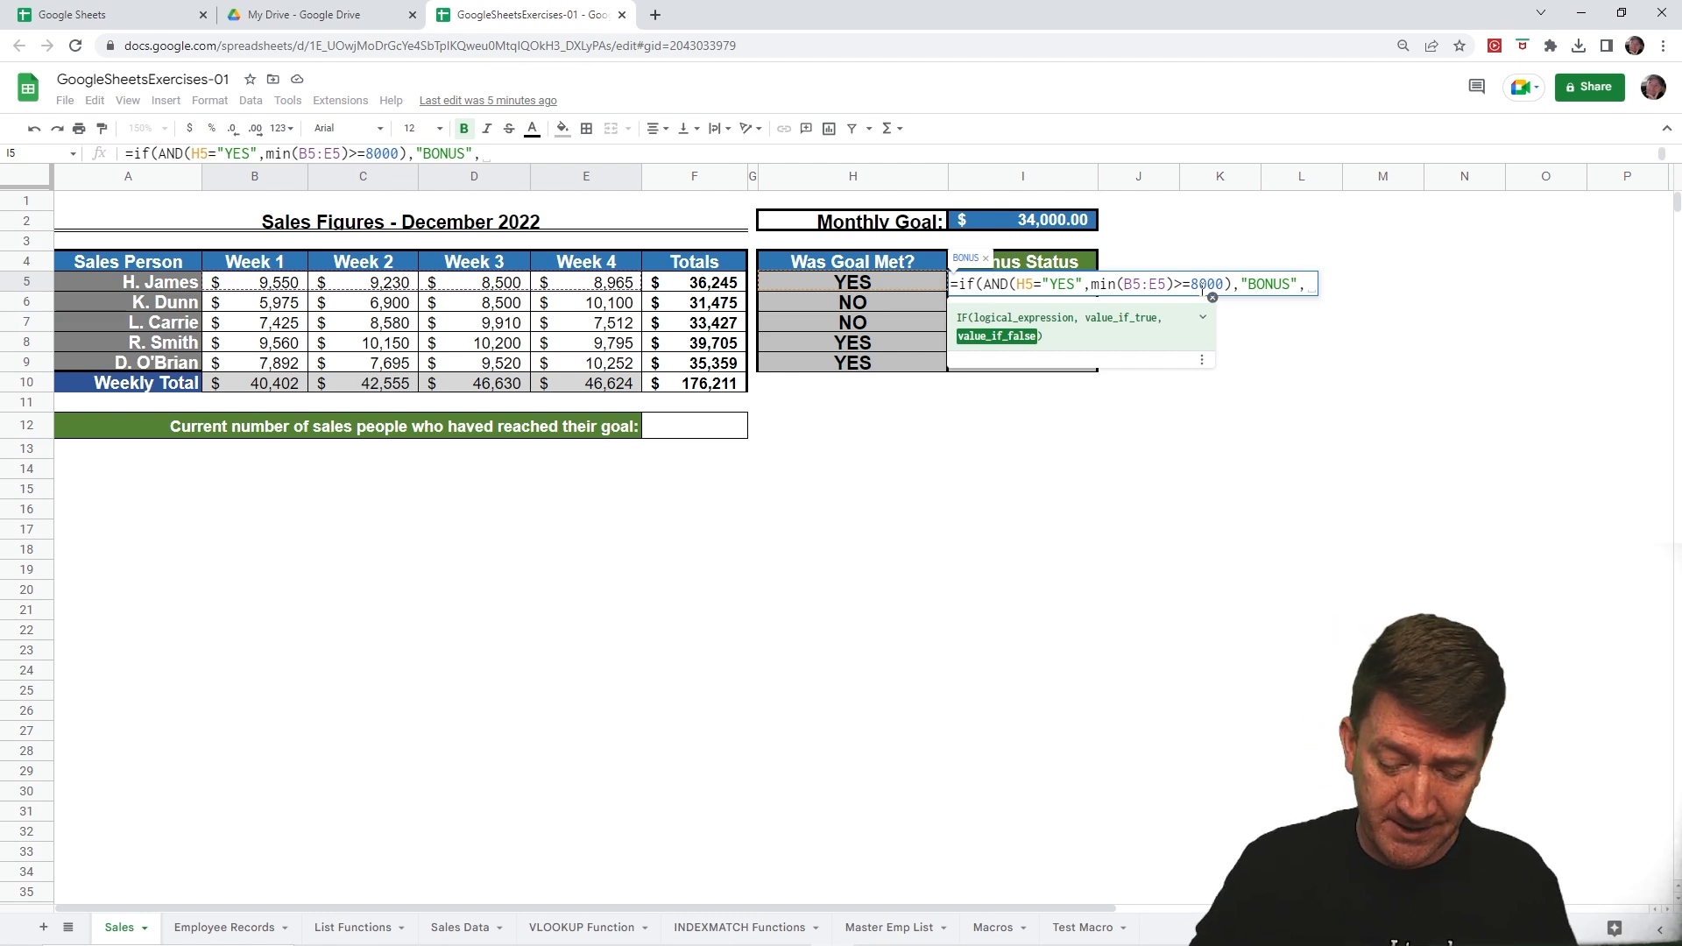
pyautogui.write('"YOU\'RE FIRED')
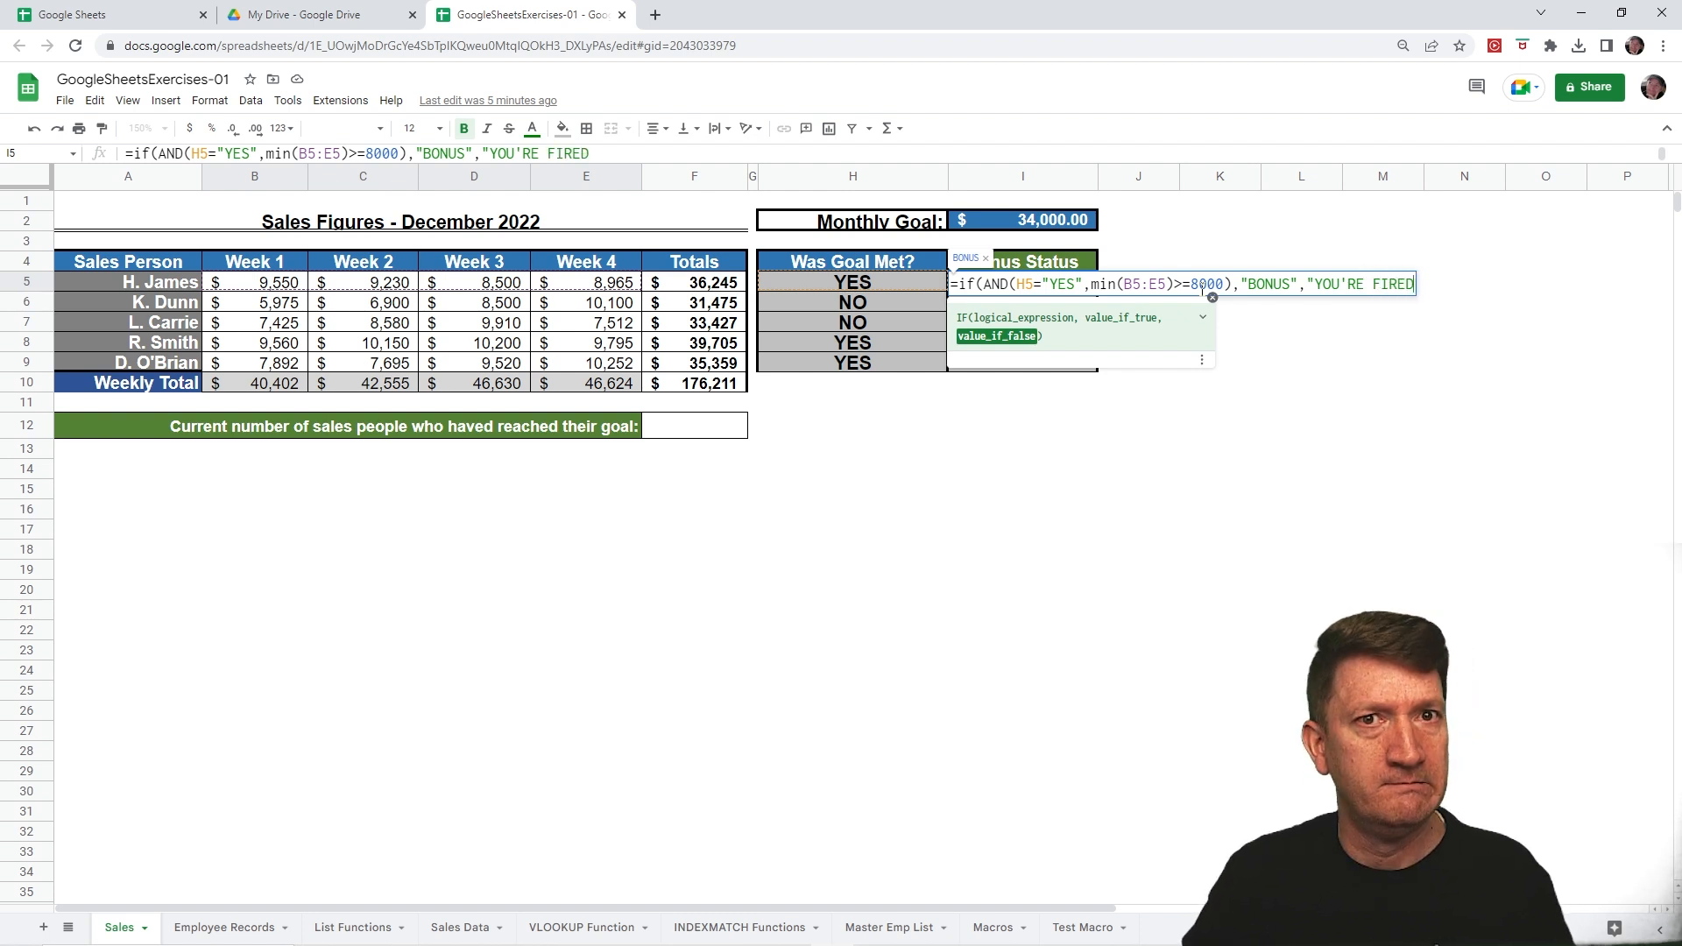
pyautogui.write('")')
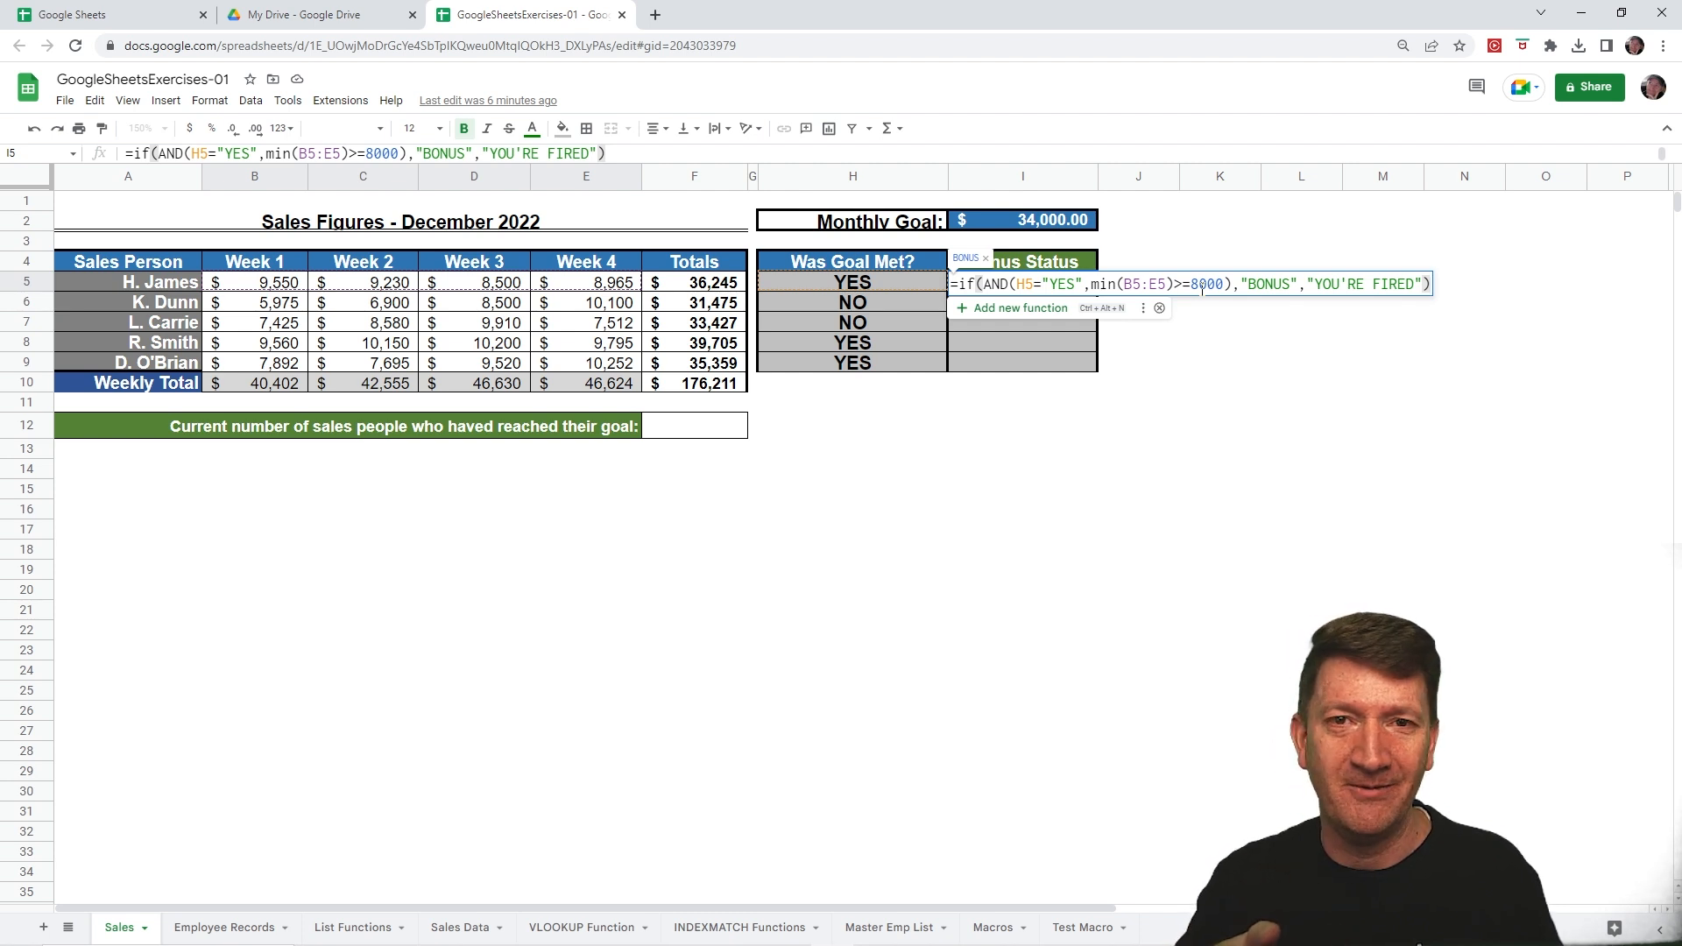
pyautogui.press('Return')
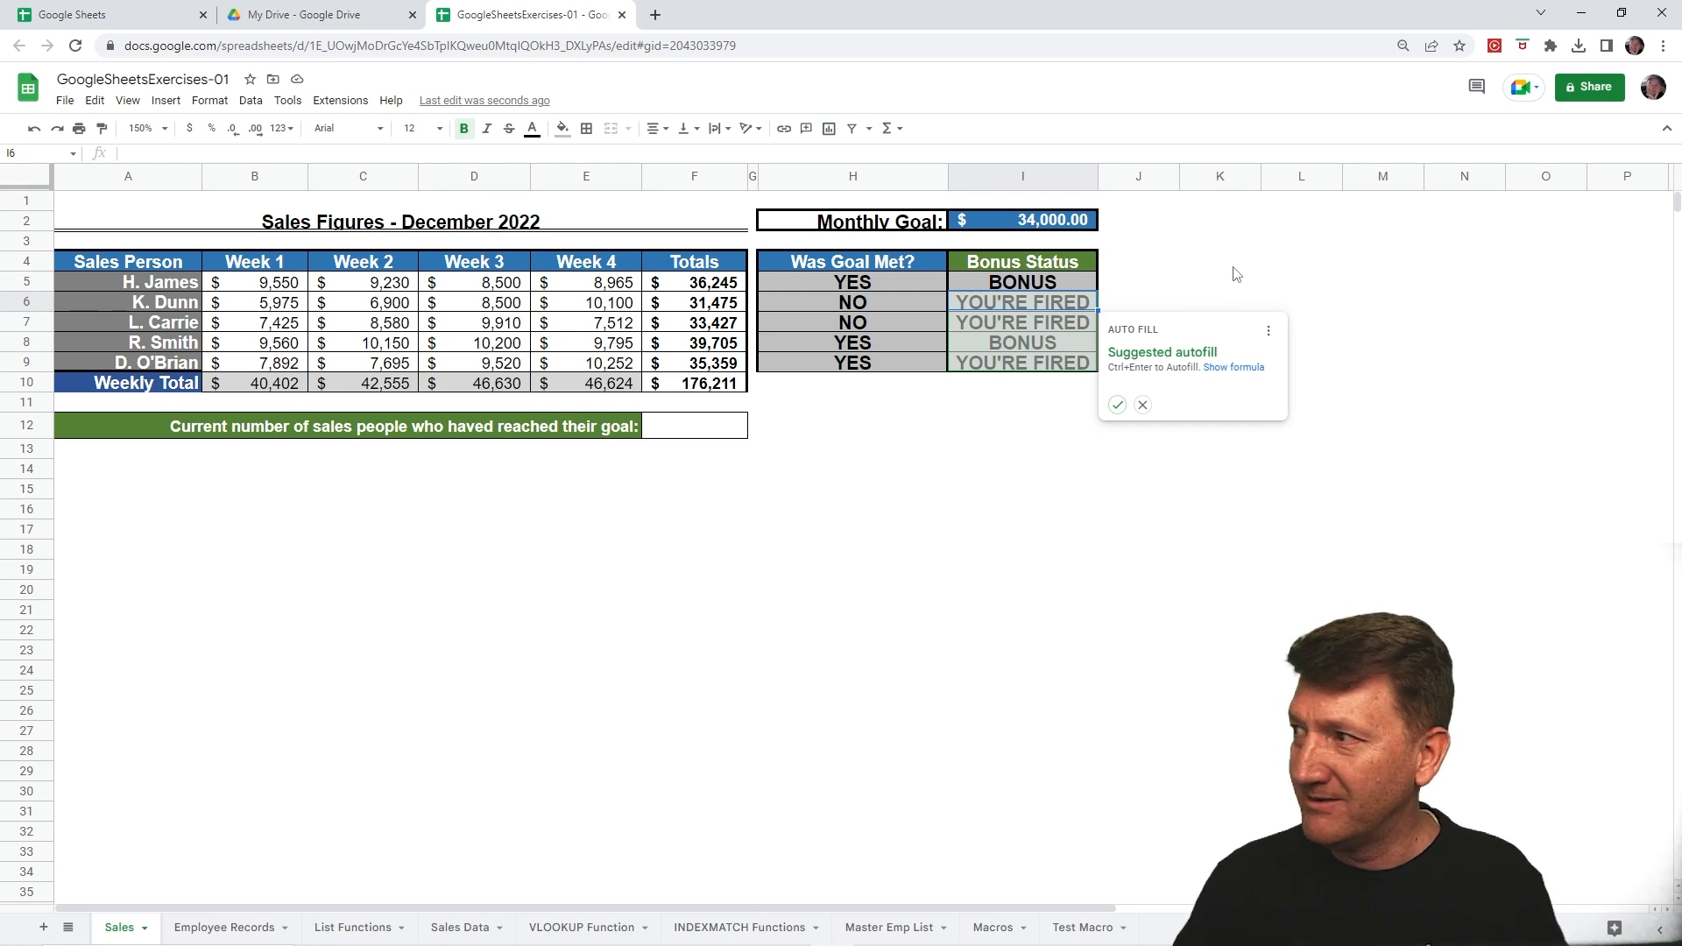
pyautogui.click(1116, 405)
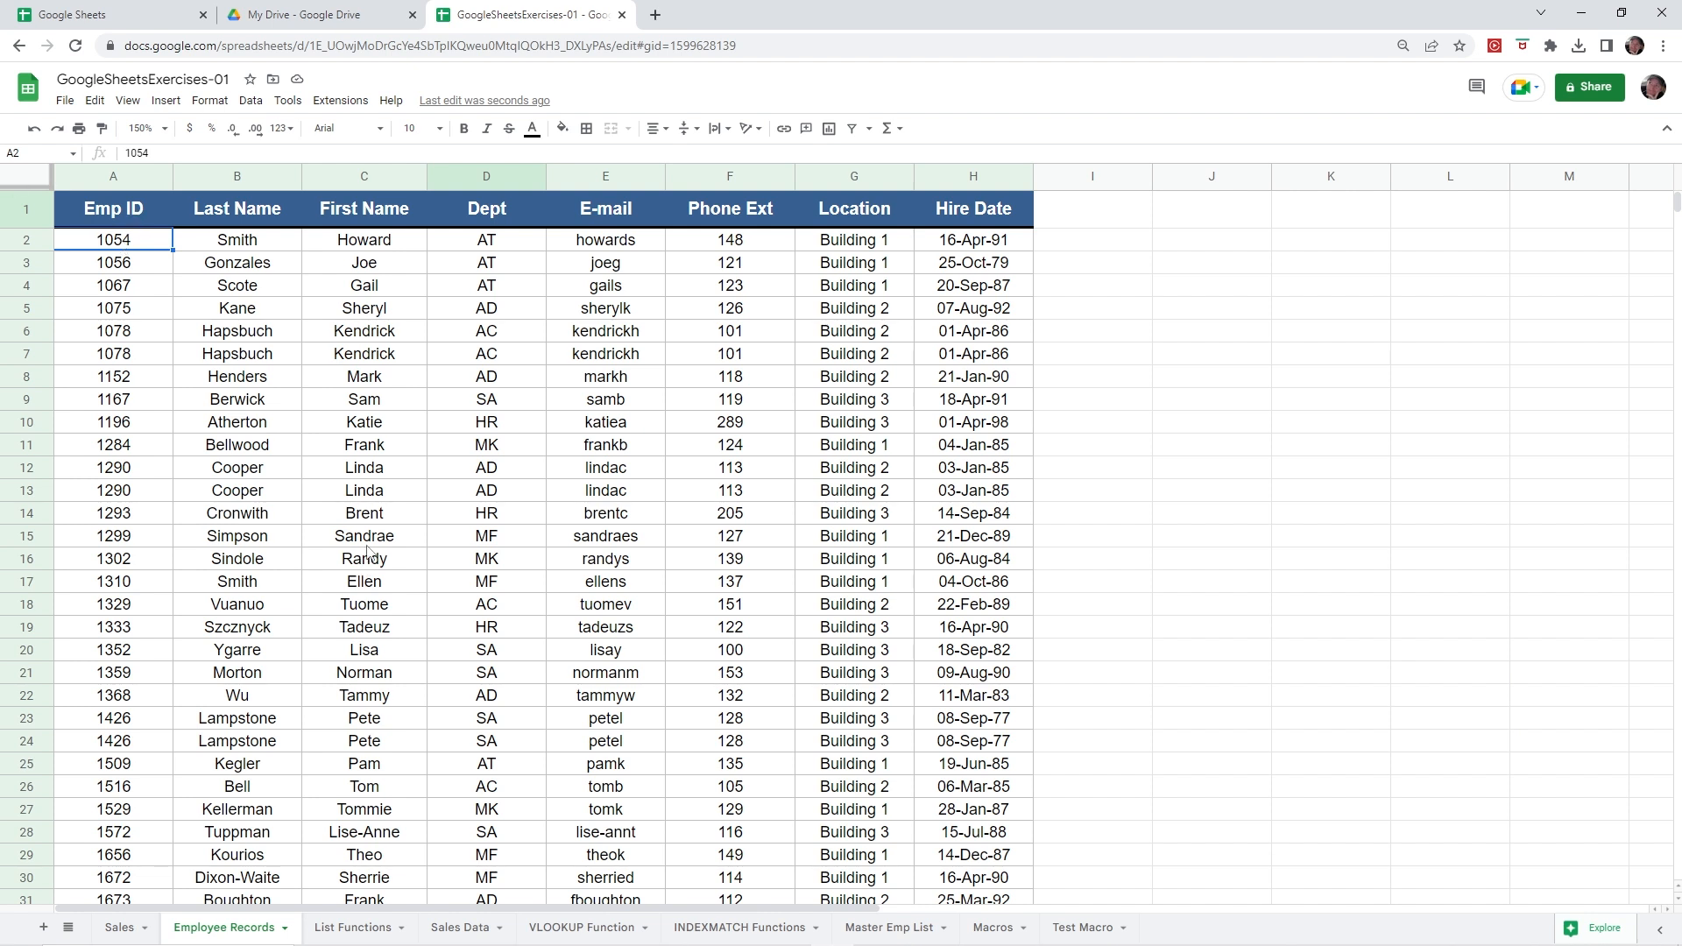
# Step: Look through the employee list on the Employee Records sheet down to its last record
pyautogui.moveTo(222, 912); pyautogui.dragTo(222, 790)
pyautogui.press('Escape')
pyautogui.scroll(-5, 360, 441)
pyautogui.scroll(-5, 359, 441)
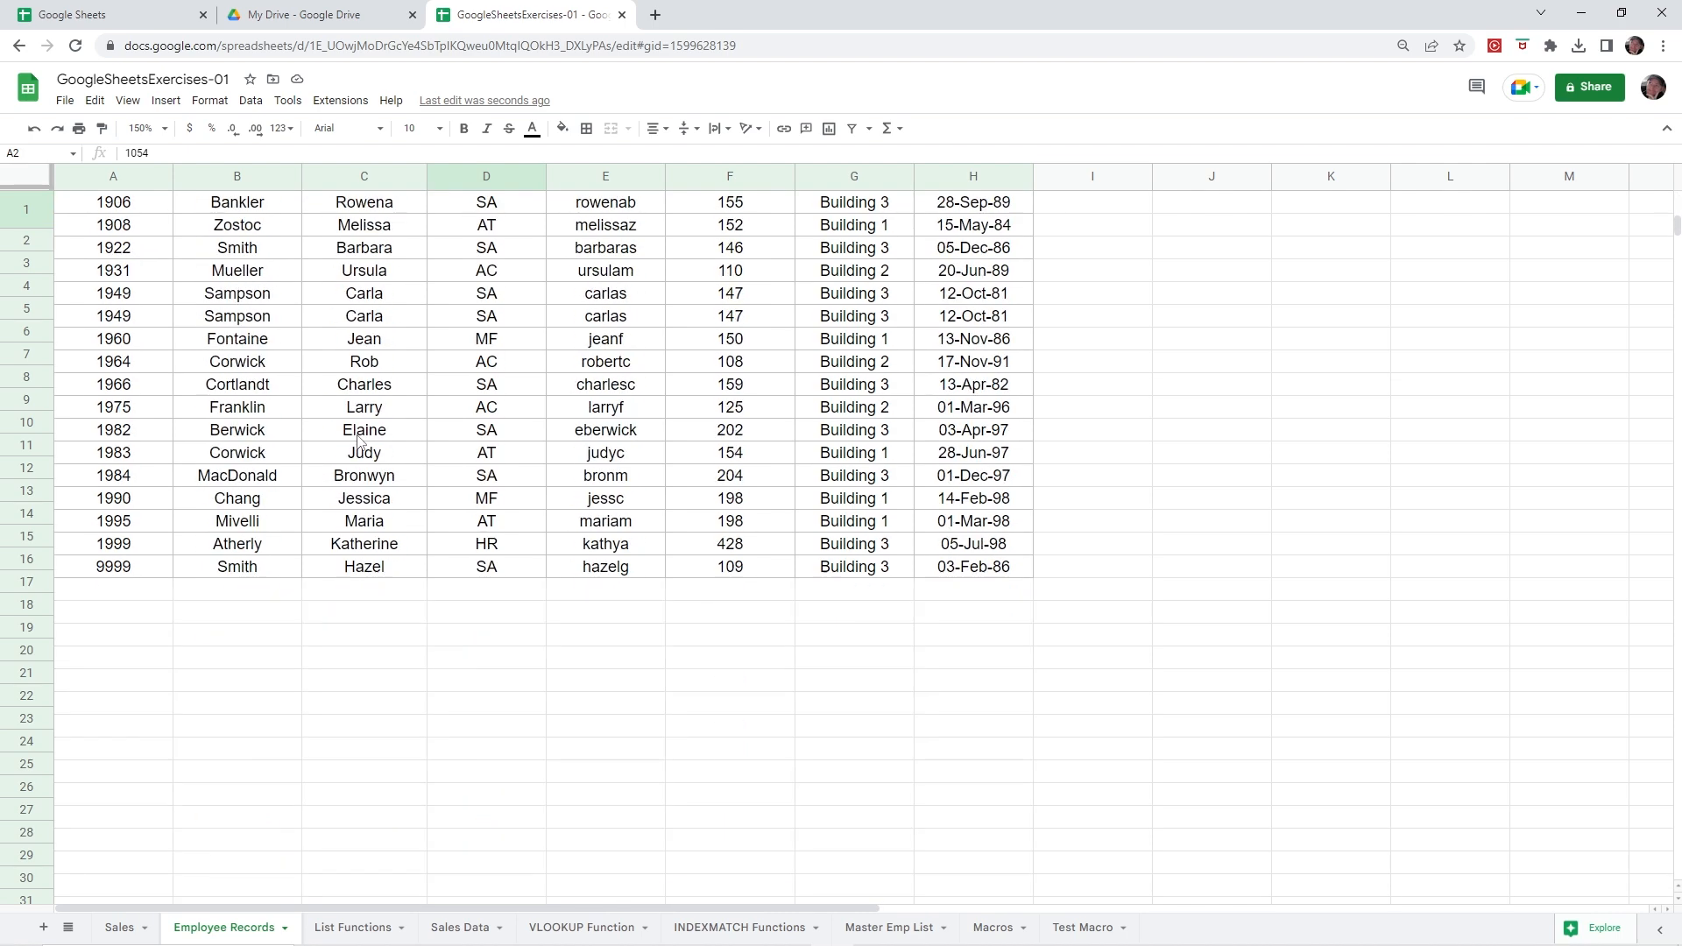
# Step: Sort the whole Employee Records sheet by the Last Name column (column B) from A to Z
pyautogui.scroll(1, 84, 569)
pyautogui.scroll(15, 83, 569)
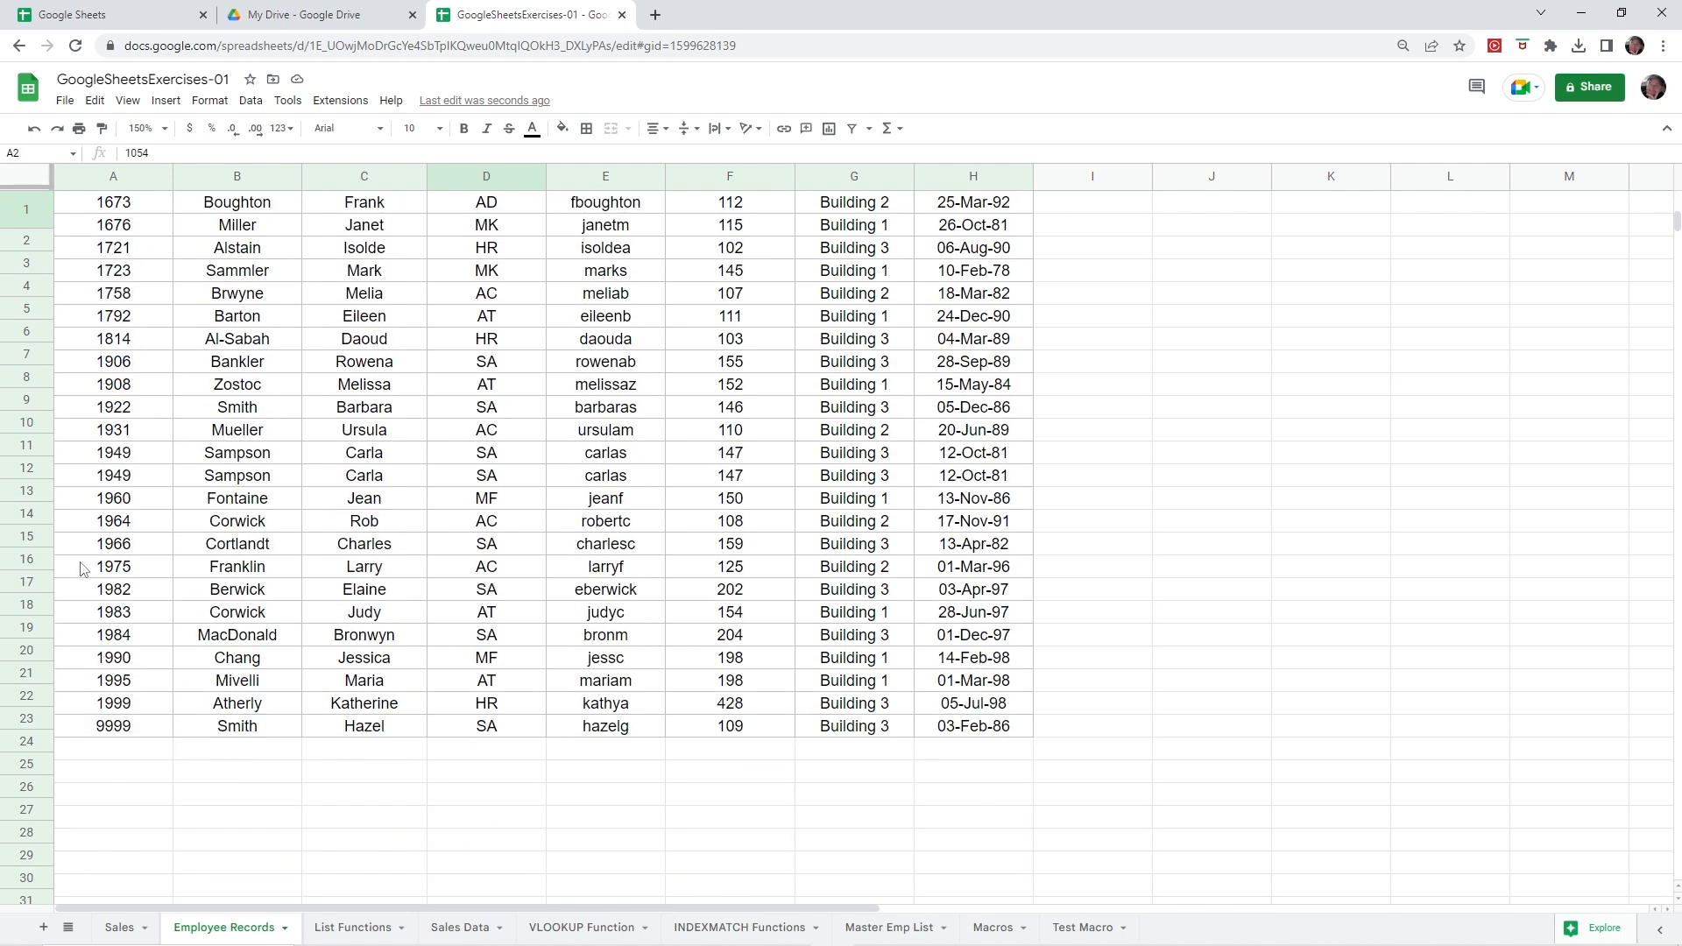
pyautogui.scroll(-1, 60, 366)
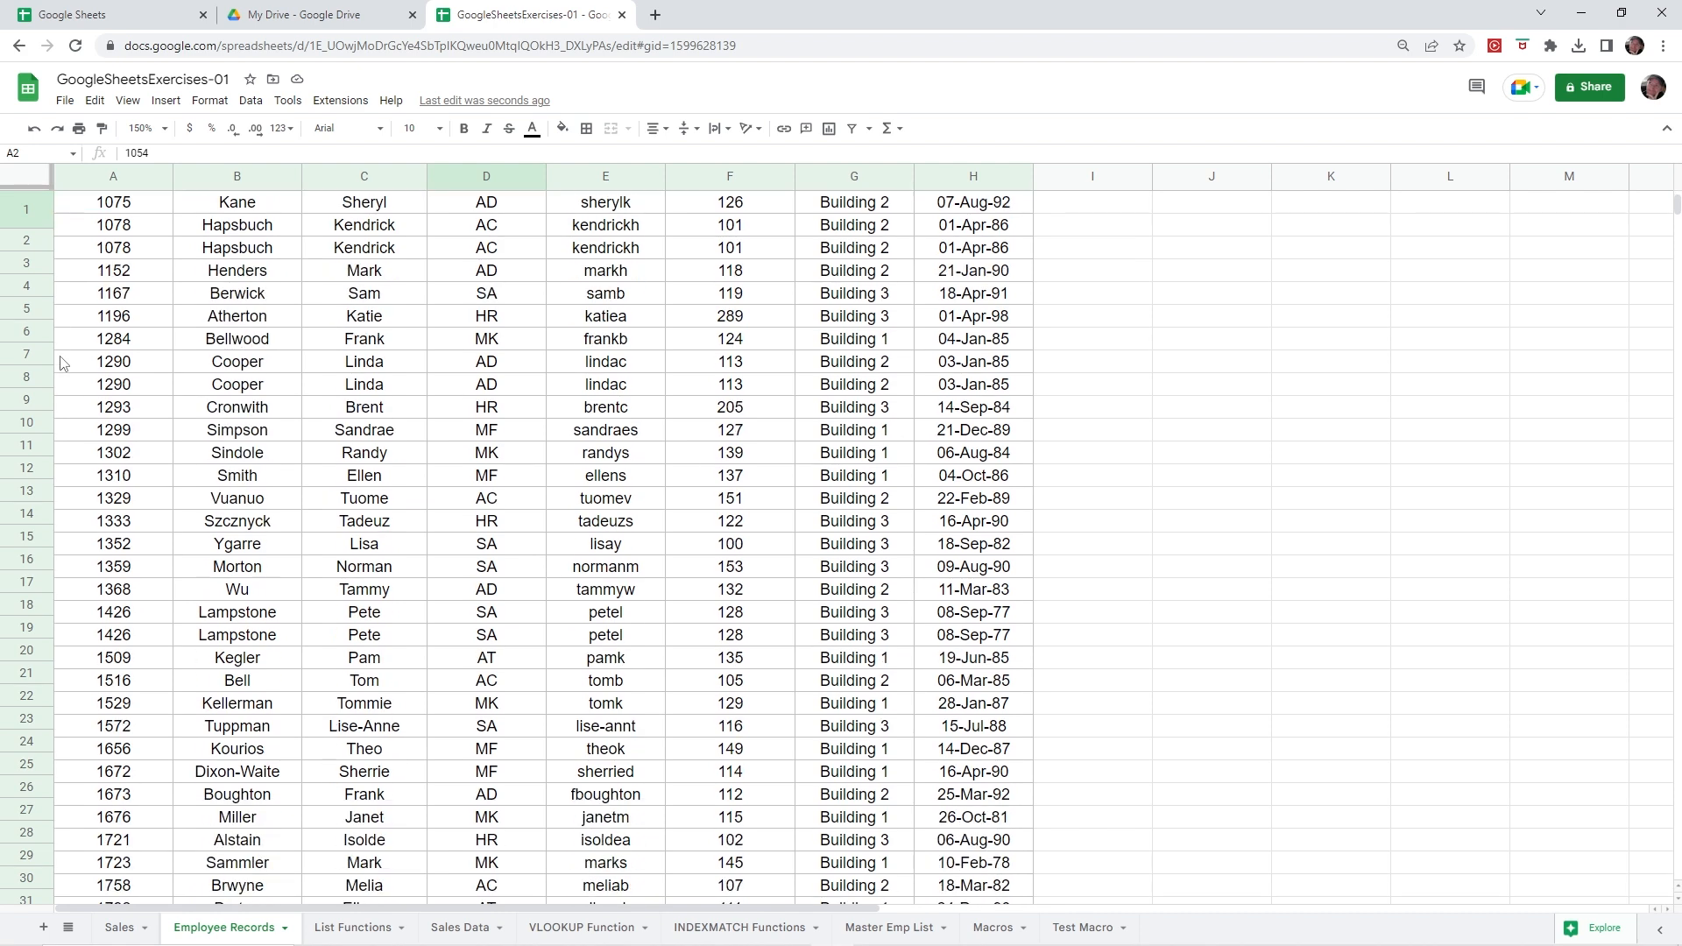
pyautogui.scroll(1, 65, 359)
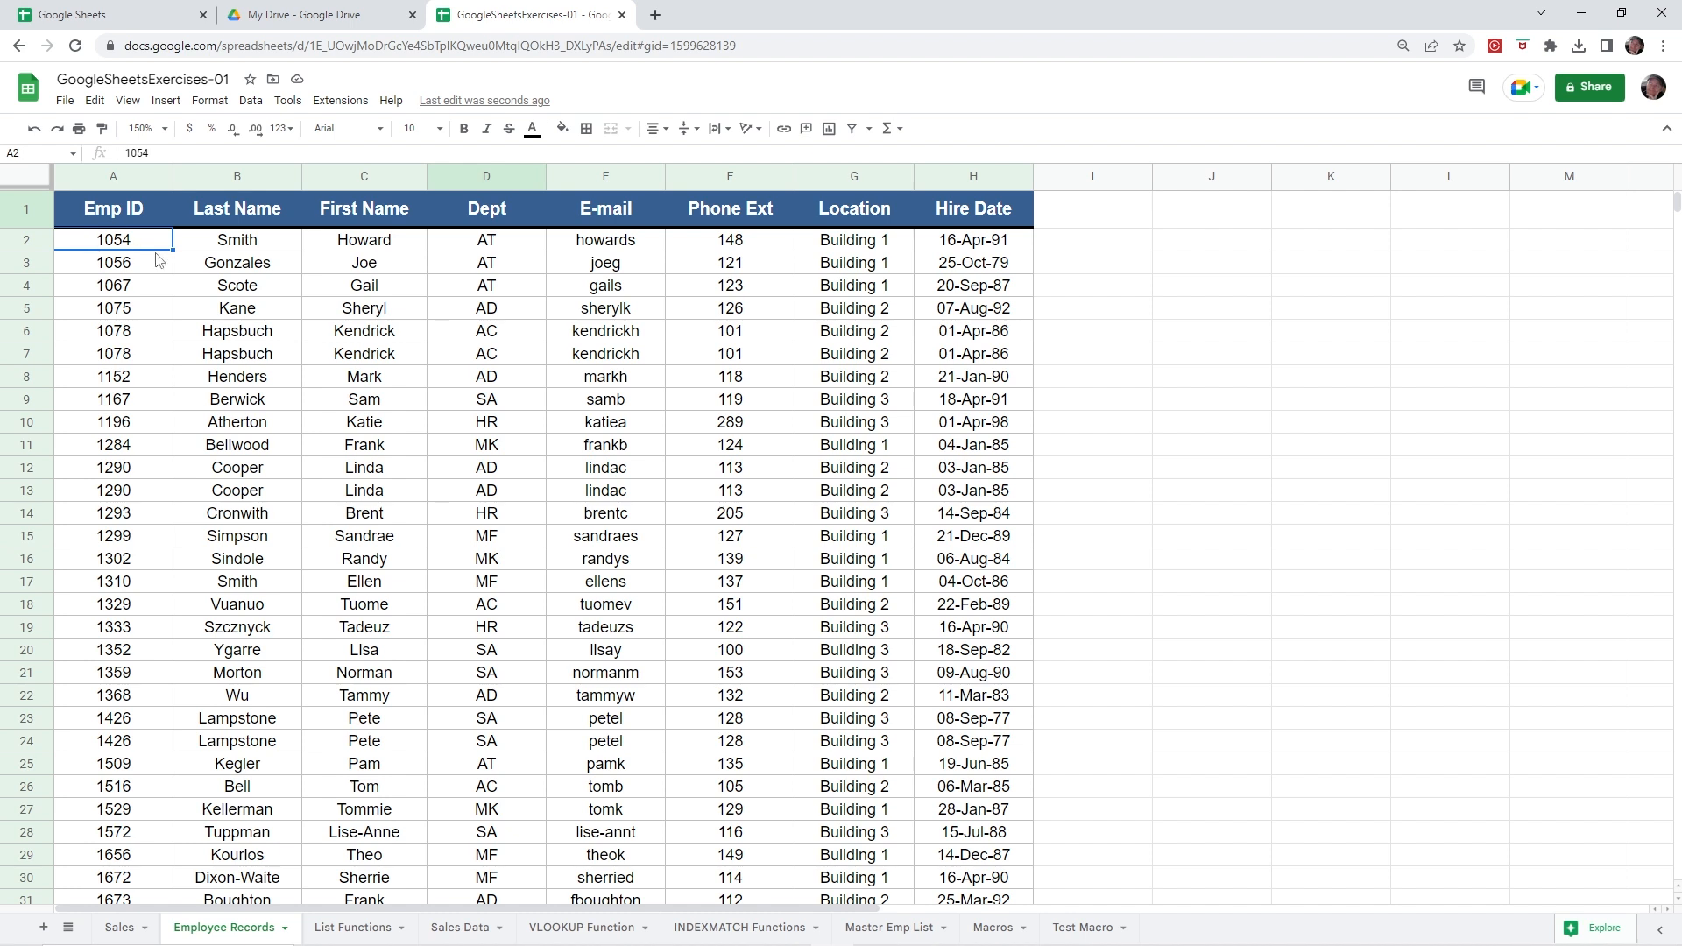
pyautogui.click(237, 246)
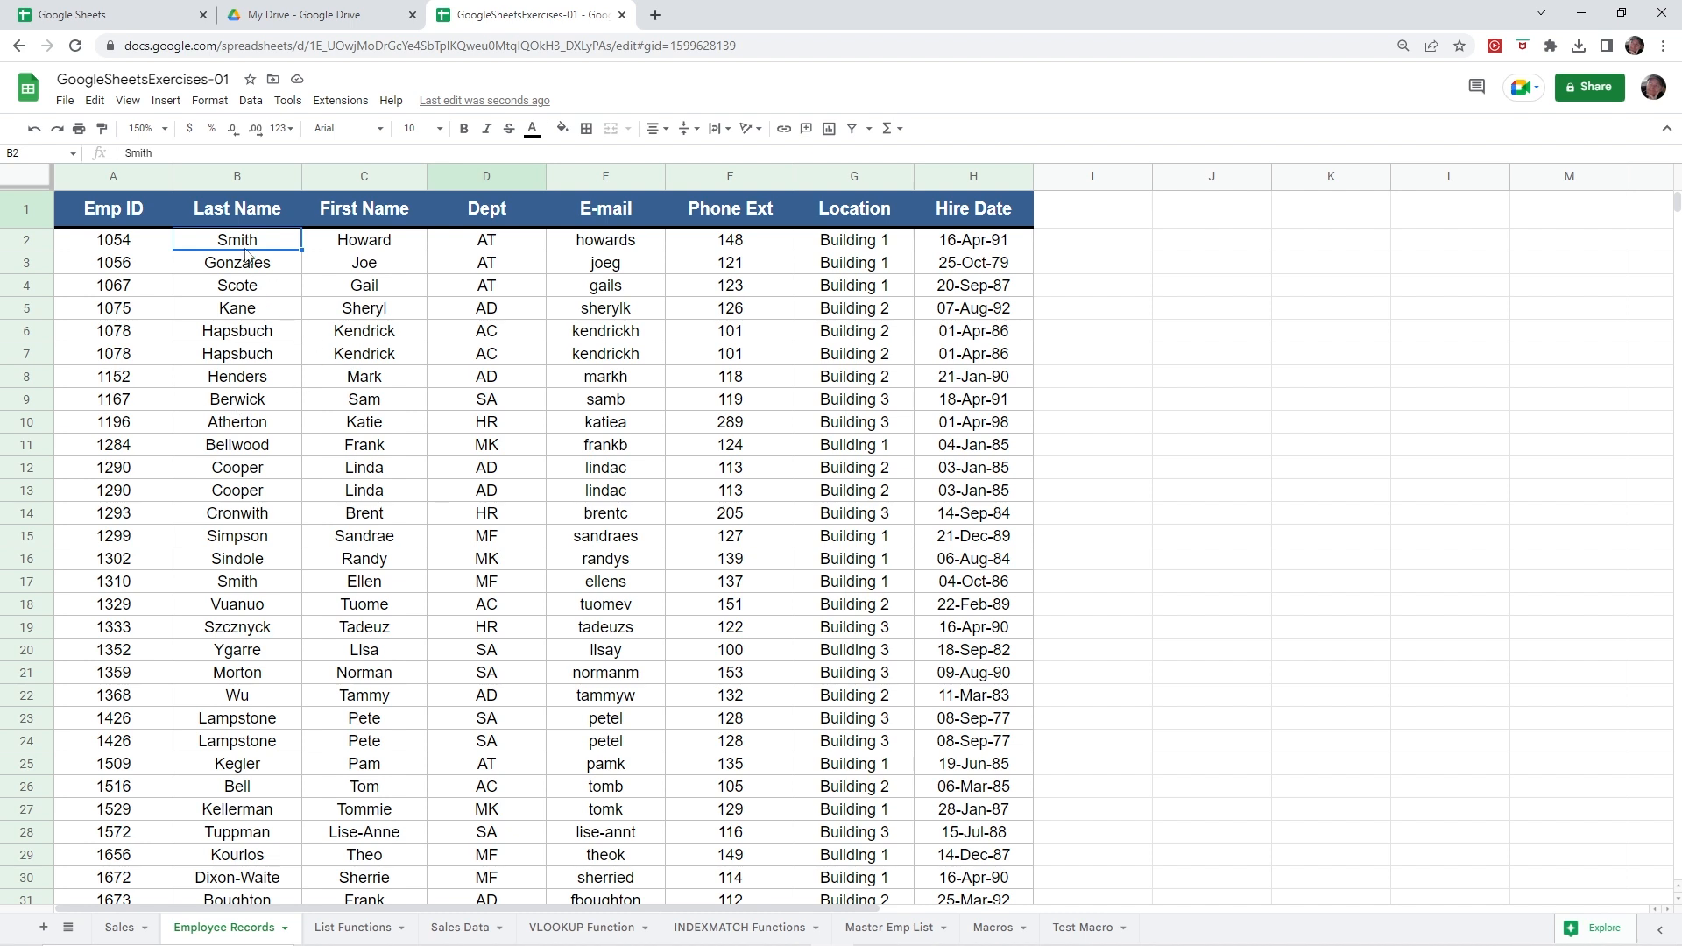
pyautogui.click(251, 102)
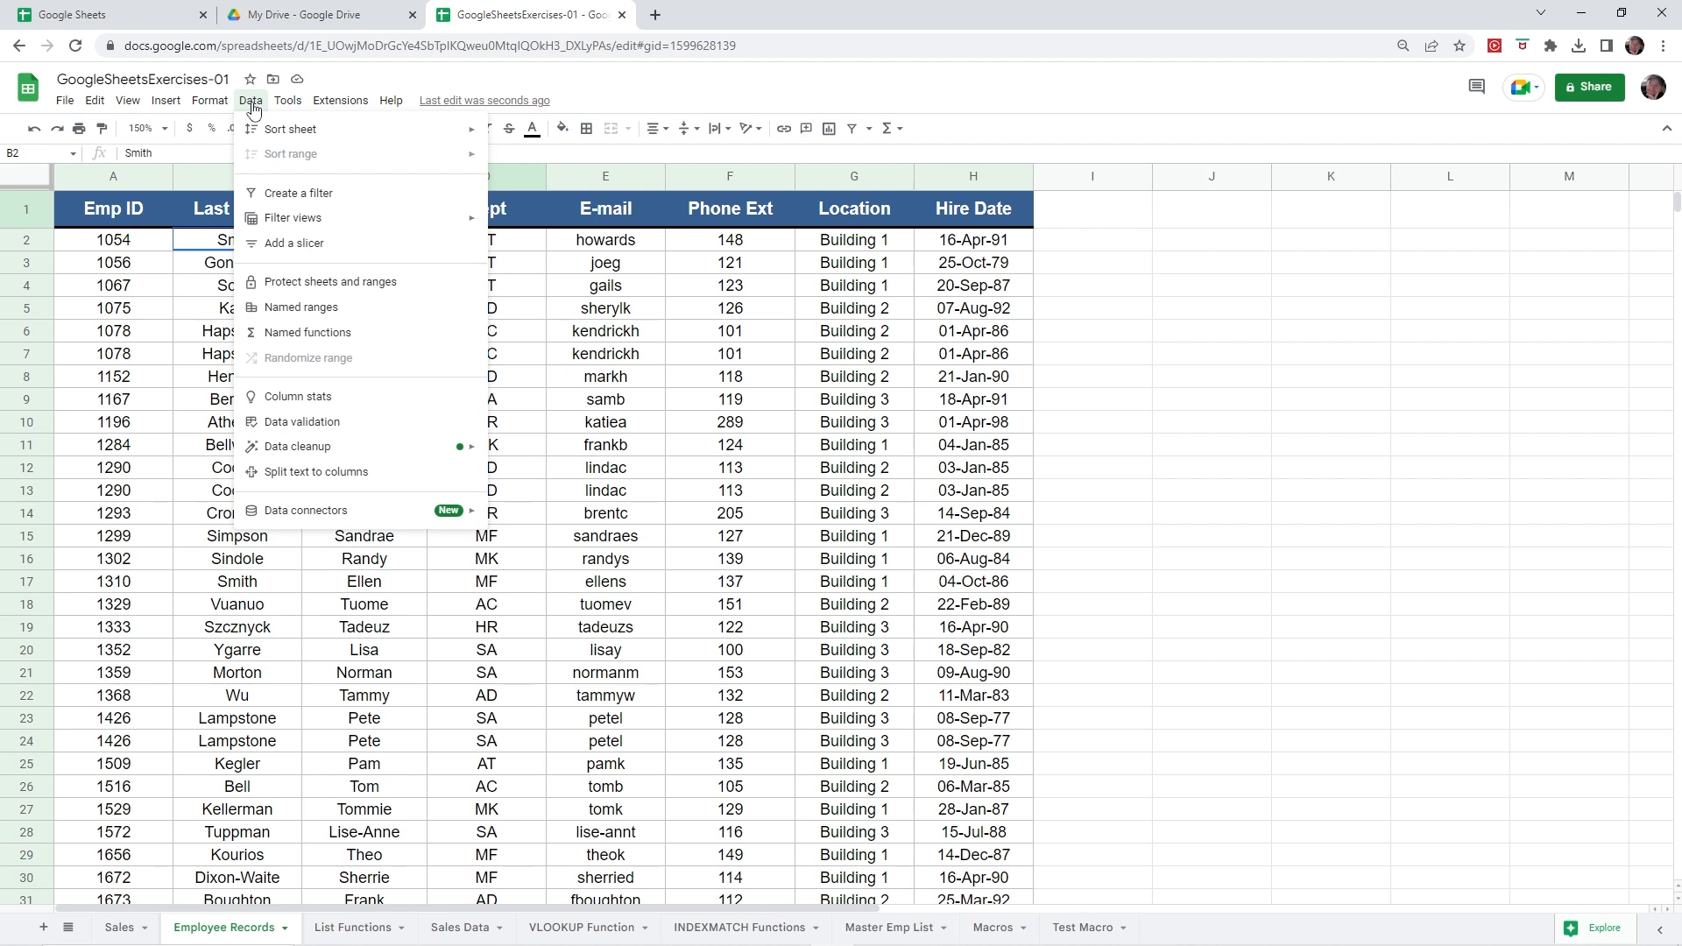
pyautogui.moveTo(282, 136)
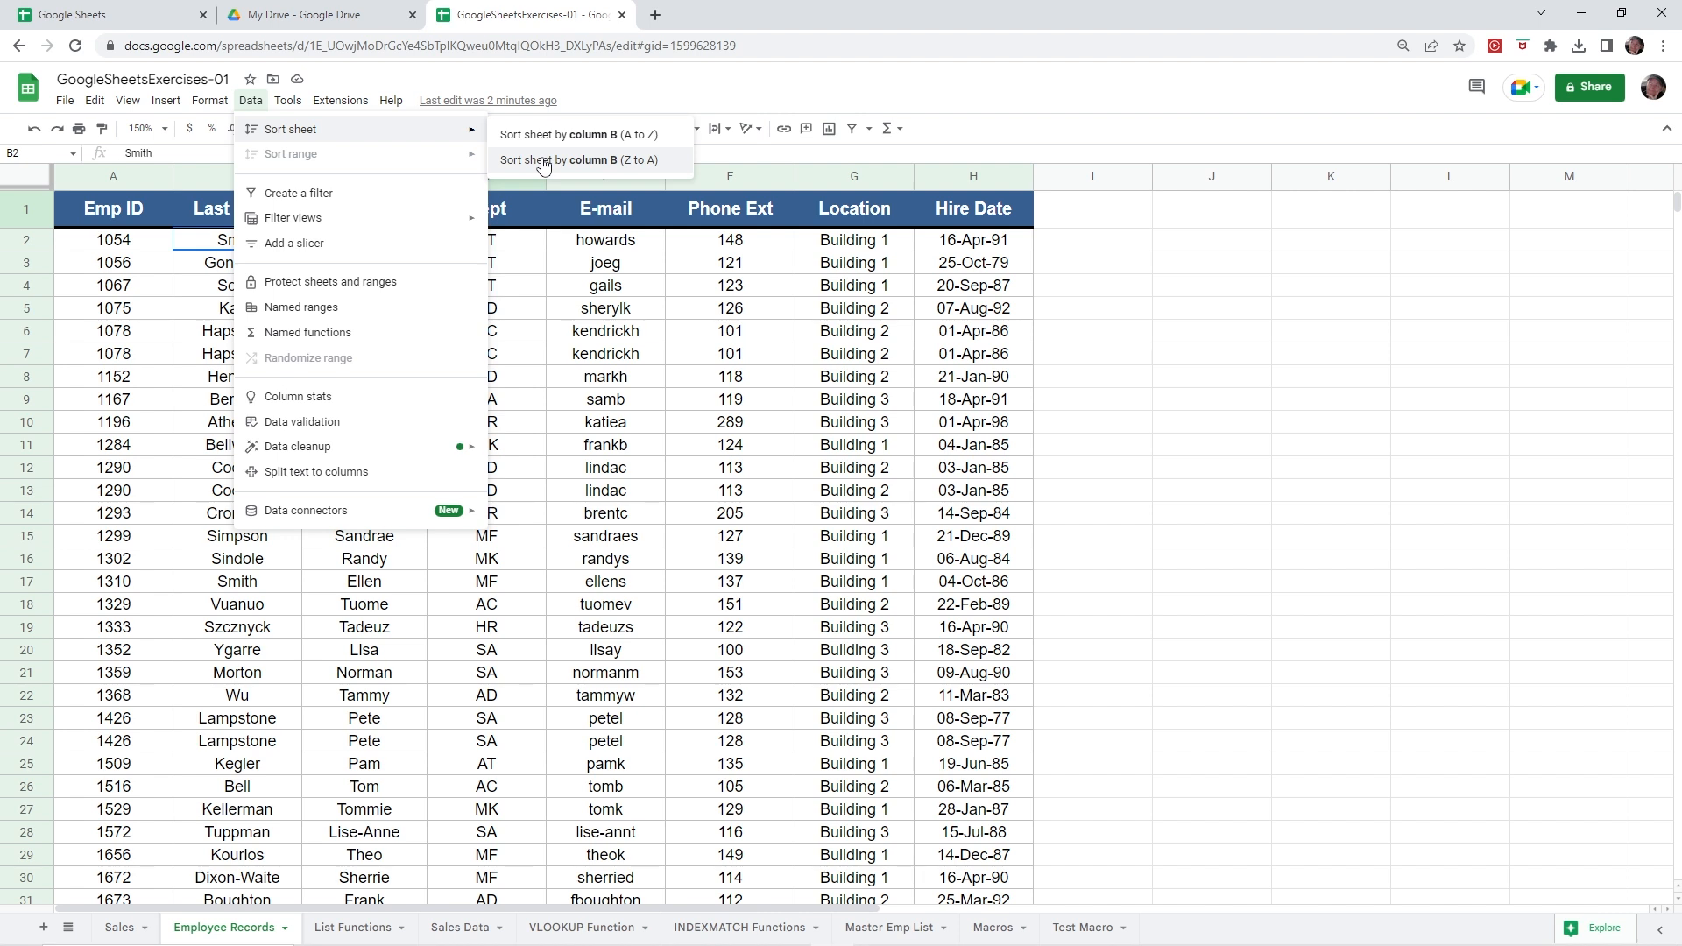
pyautogui.click(226, 284)
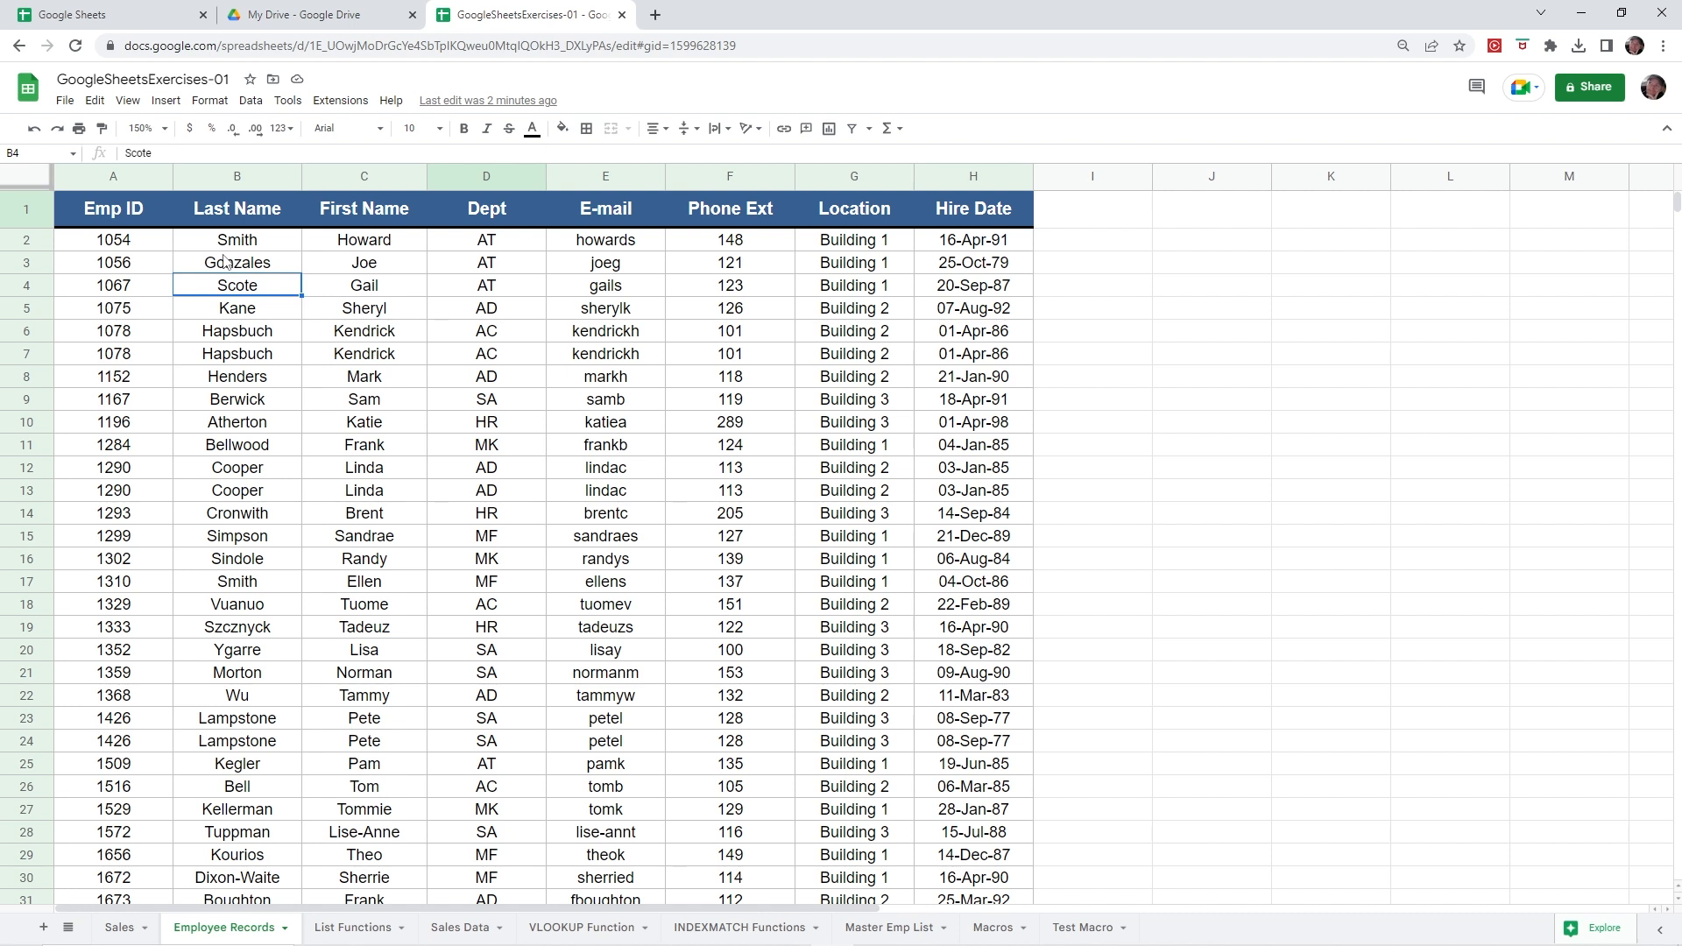
pyautogui.click(255, 102)
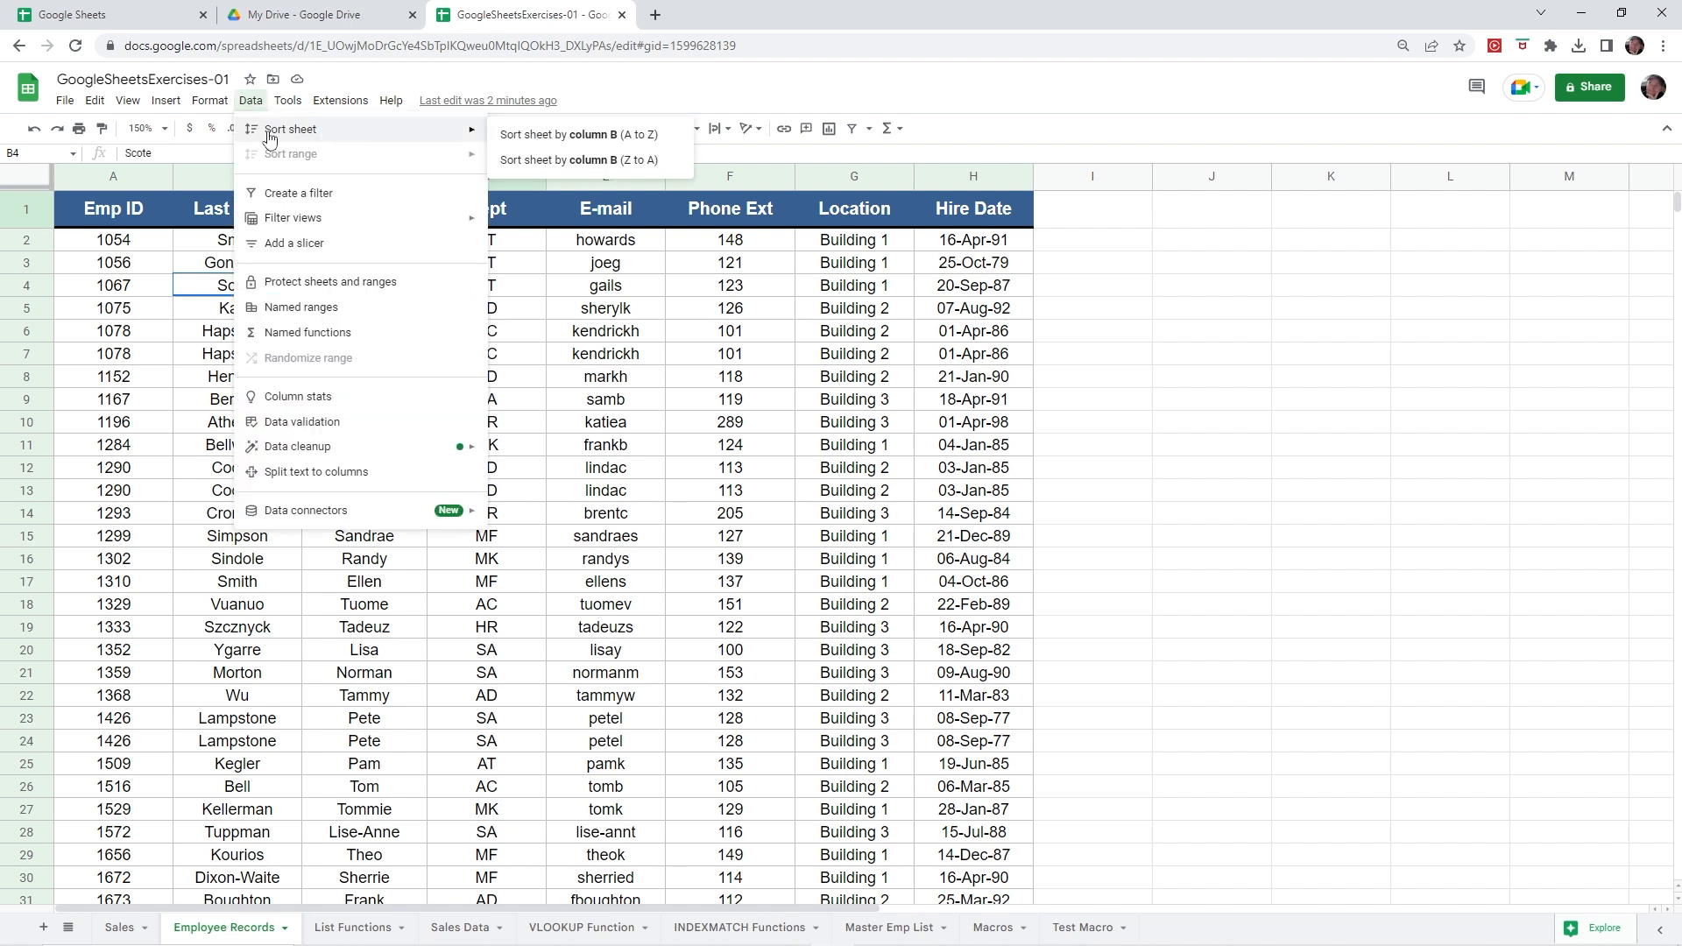
pyautogui.click(603, 141)
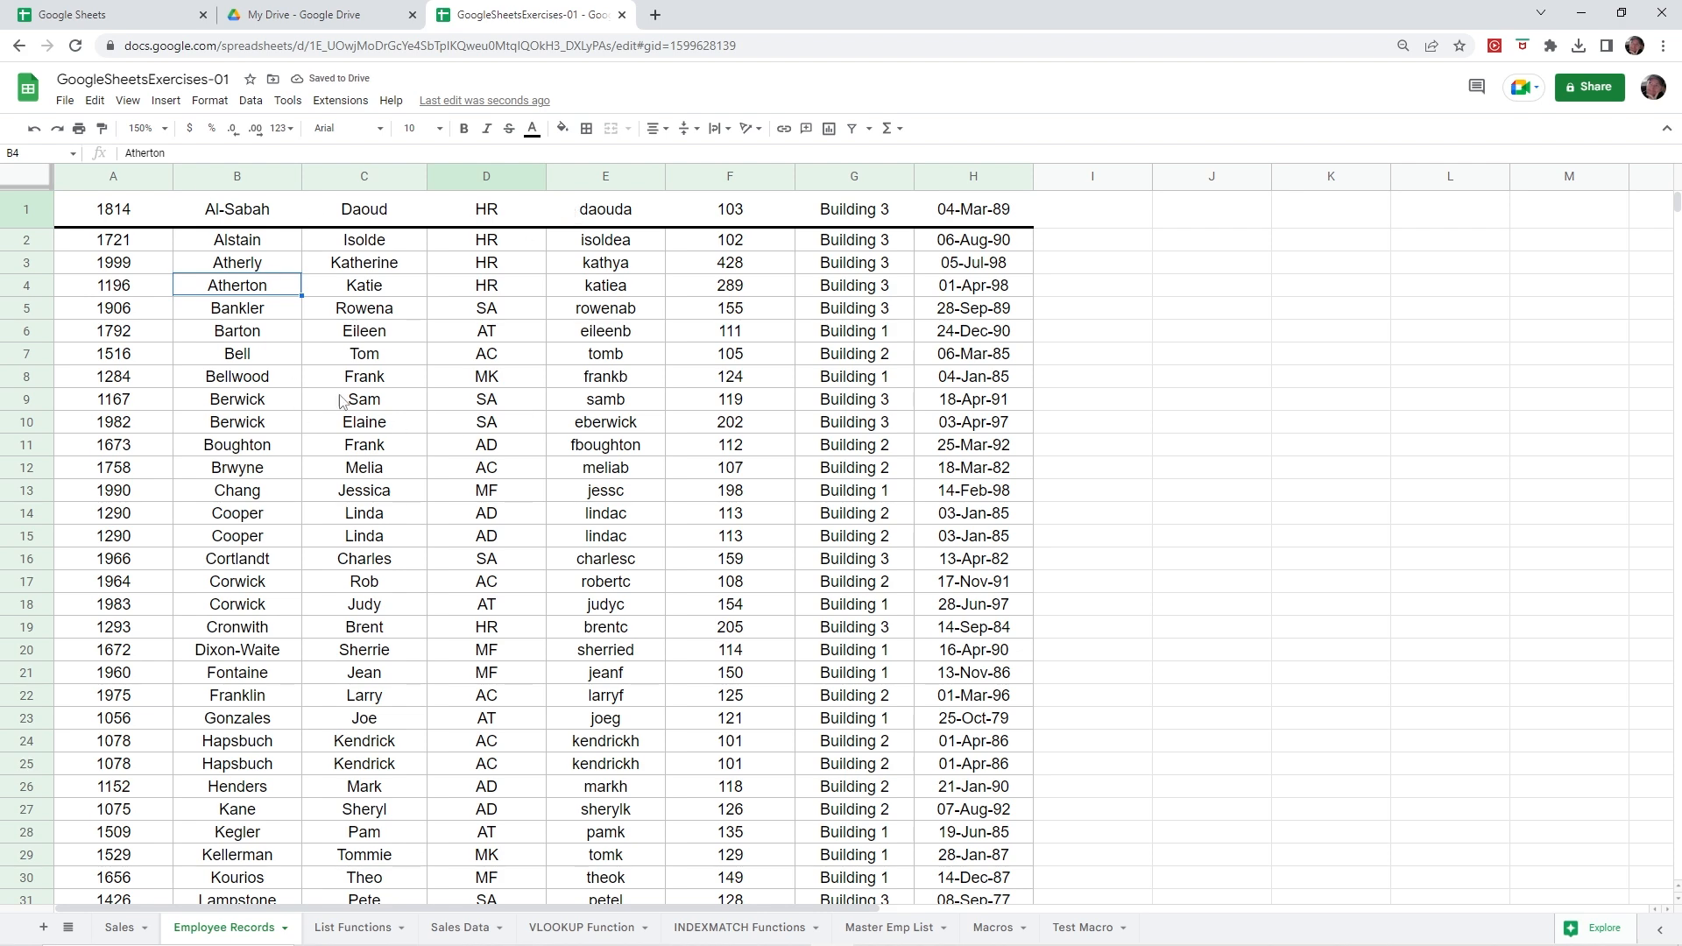
# Step: Look for where the header row went in the sorted list, and undo the whole-sheet sort
pyautogui.scroll(-5, 359, 375)
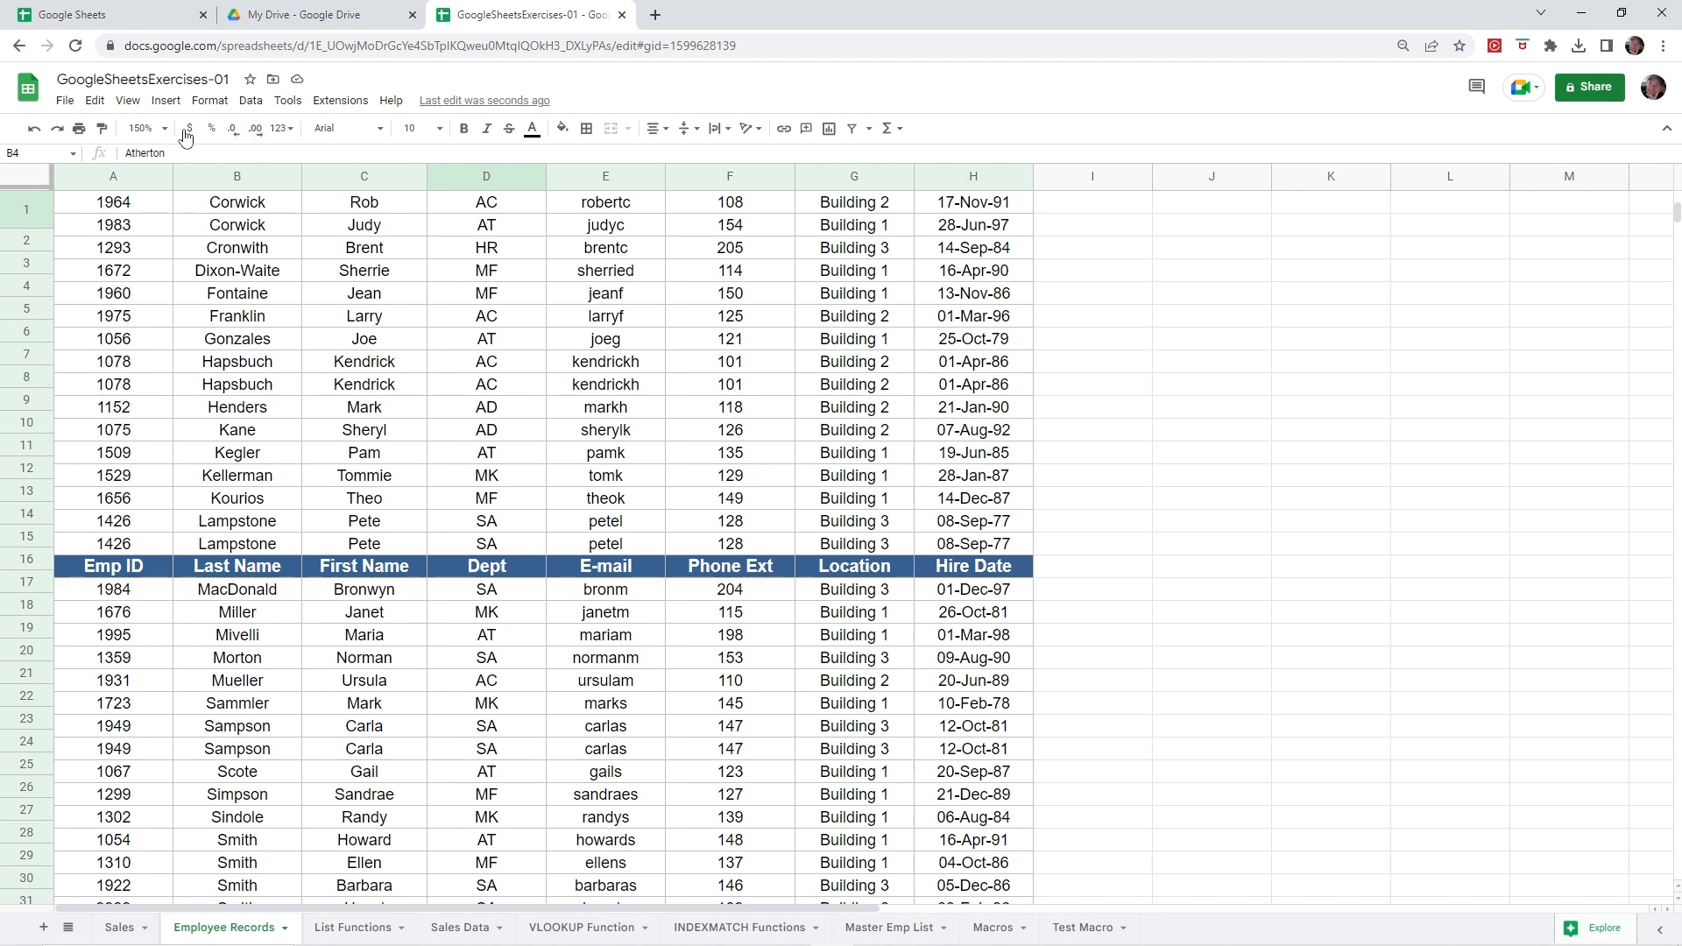
pyautogui.click(33, 130)
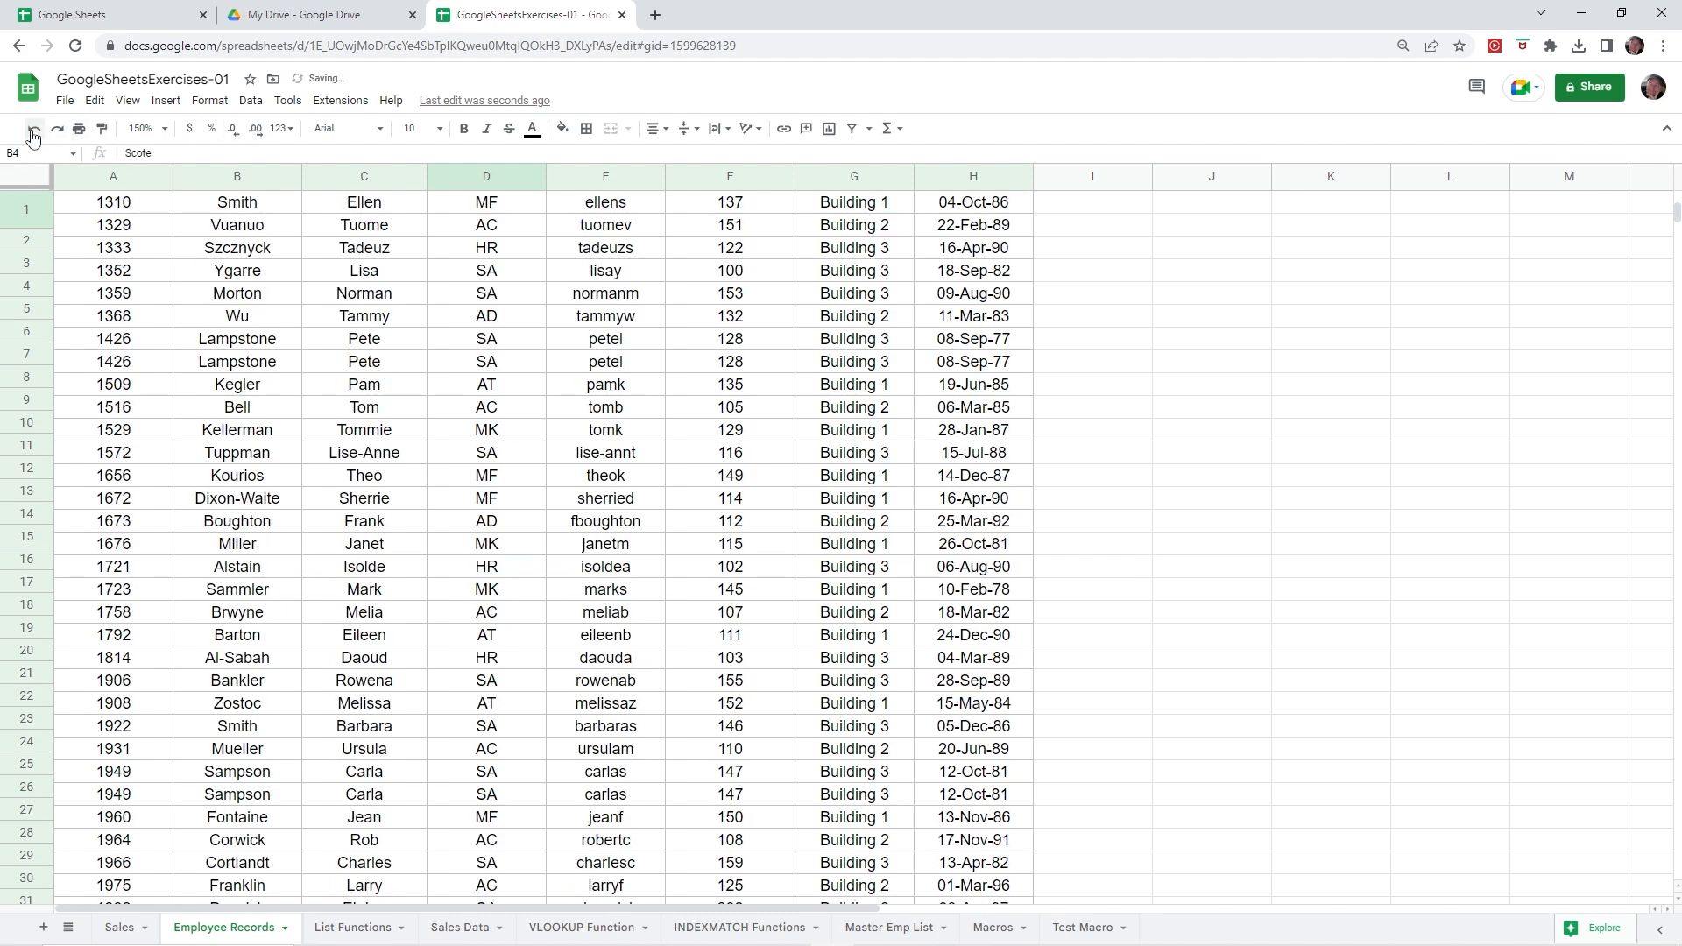
pyautogui.scroll(5, 294, 480)
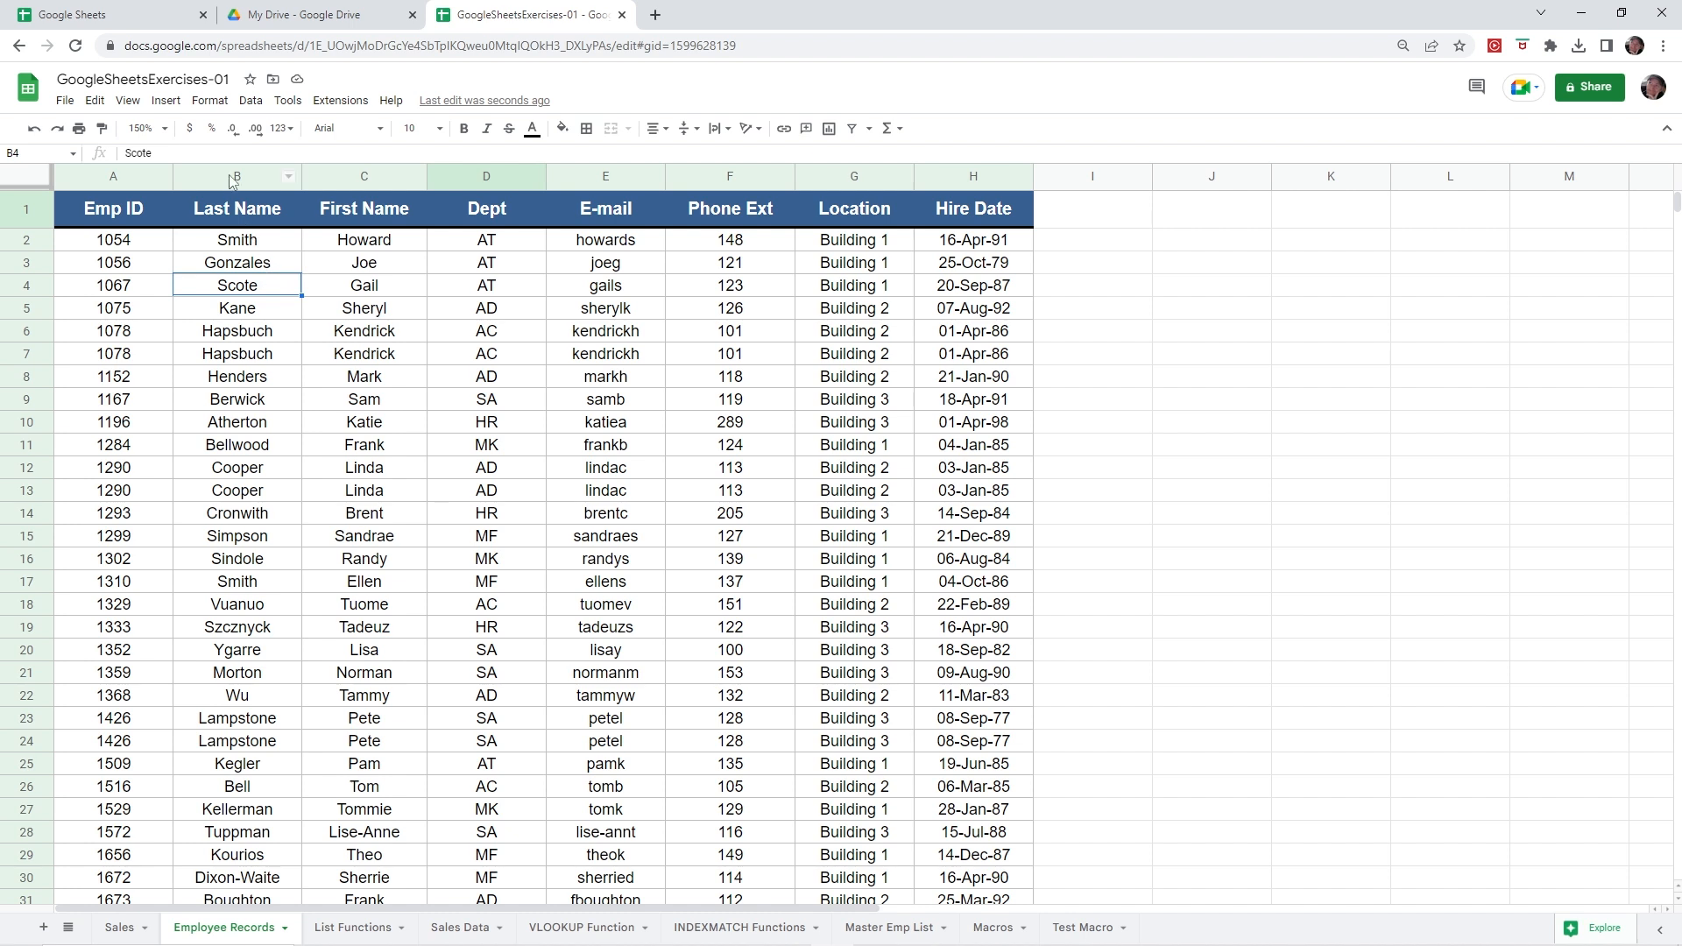
pyautogui.click(250, 102)
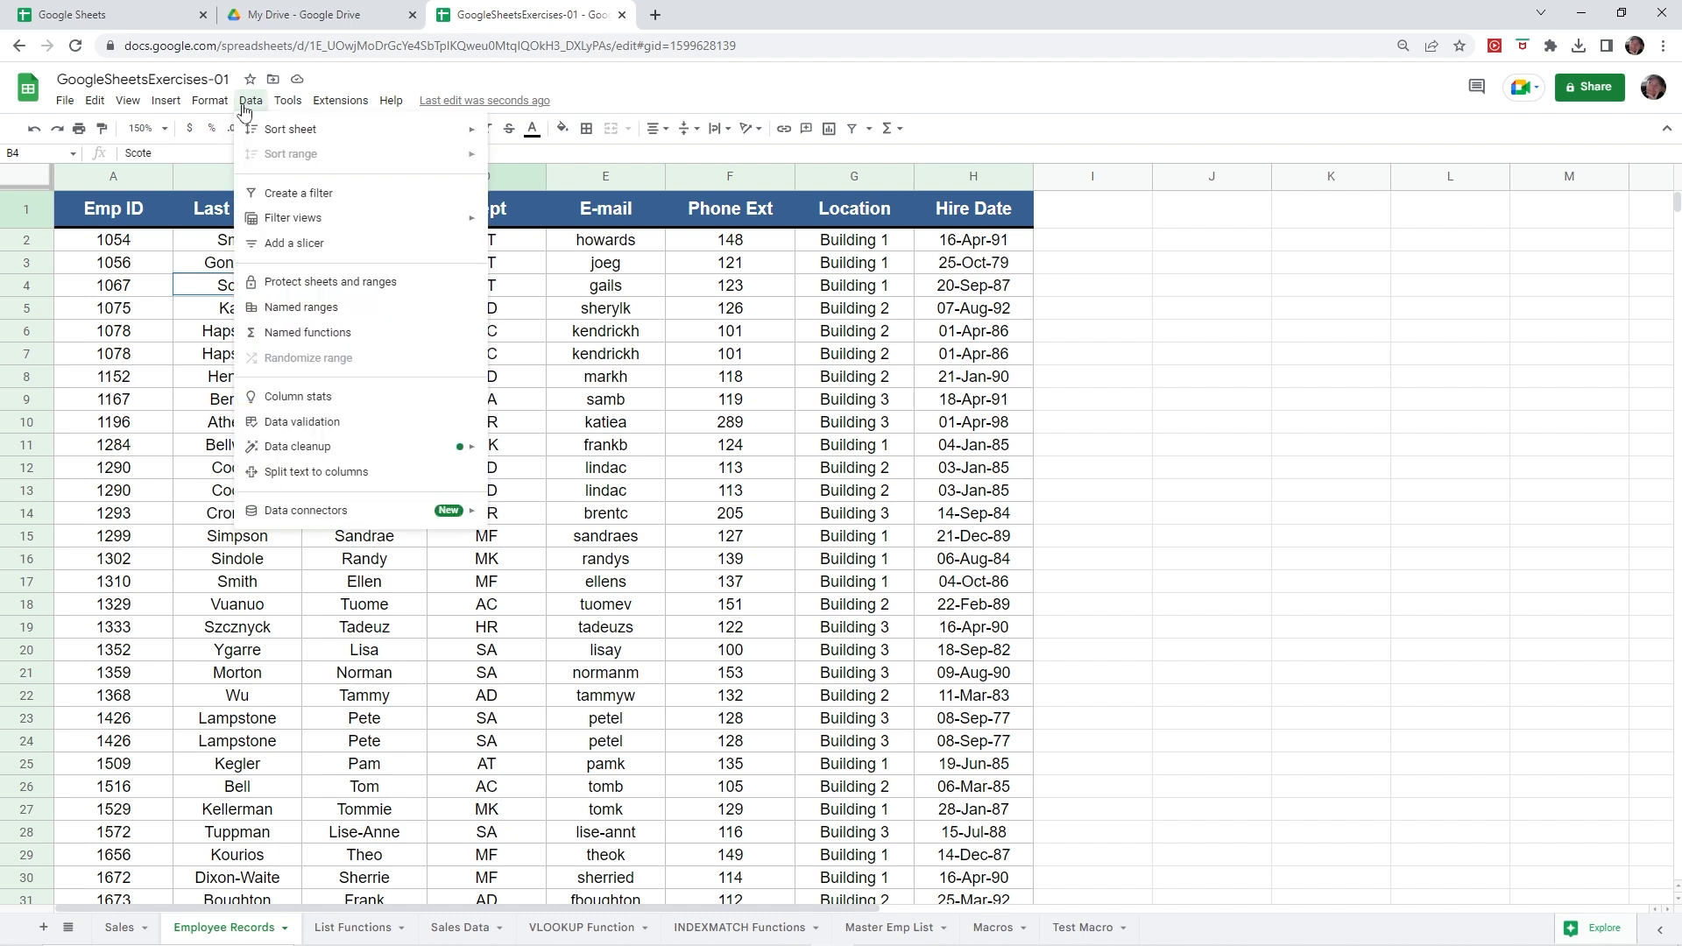
pyautogui.moveTo(260, 137)
pyautogui.click(177, 268)
# Step: Sort the full employee range A1:H54 by Last Name from A to Z, treating the first row as a header row
pyautogui.click(177, 268)
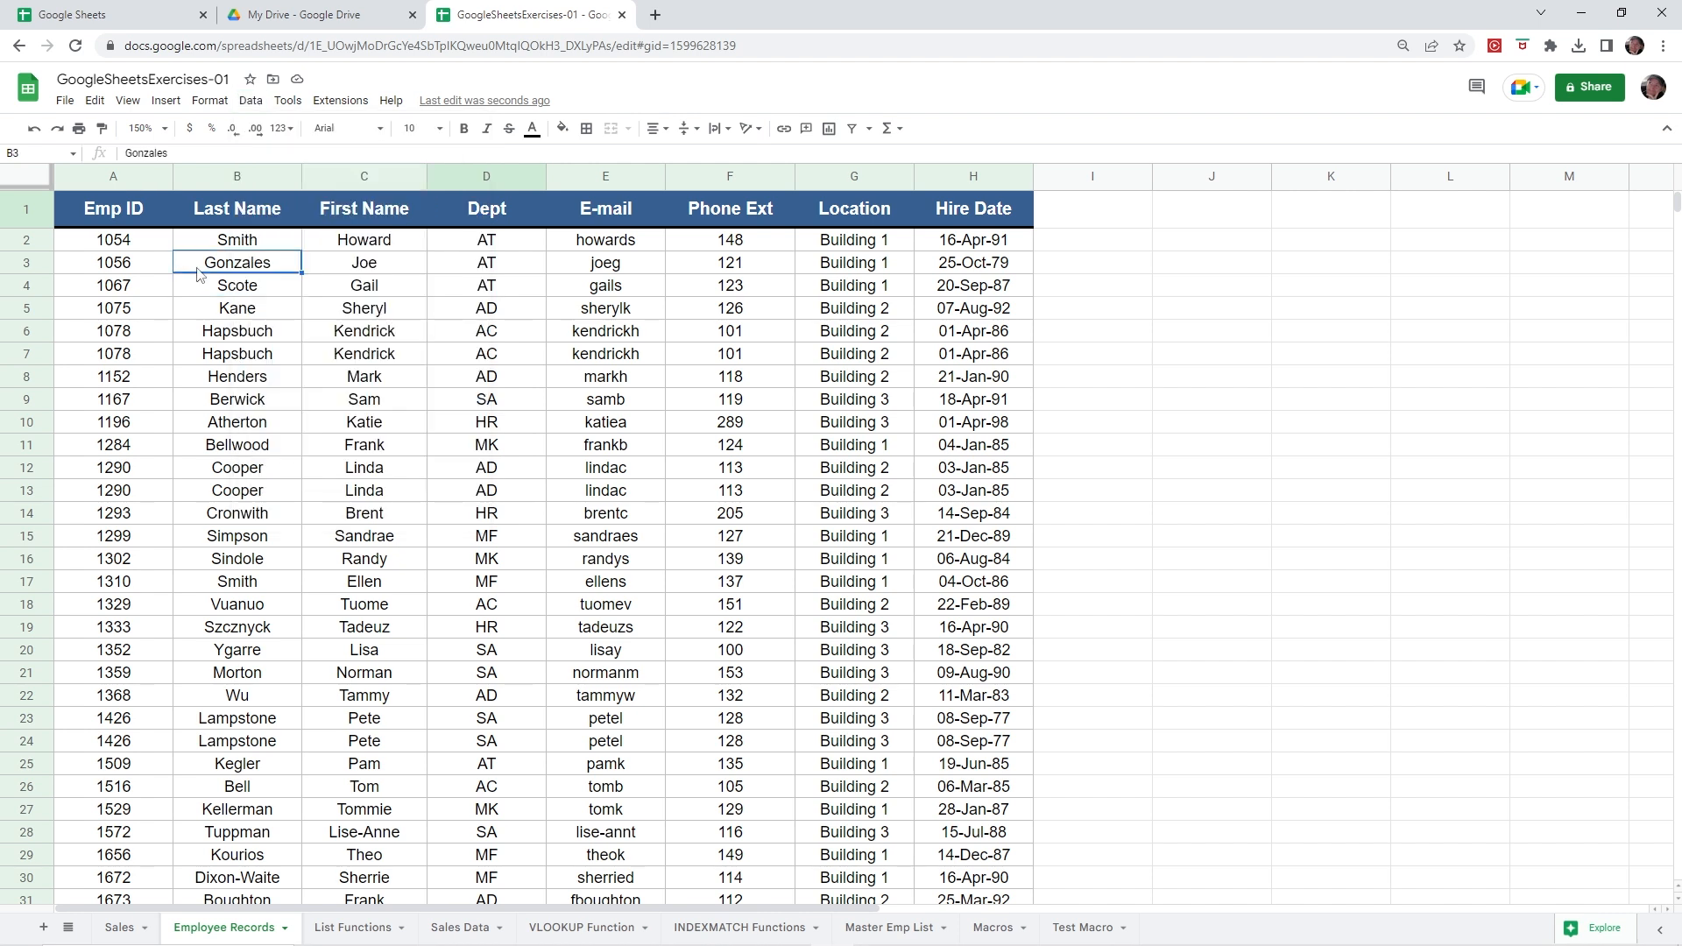
pyautogui.hotkey('ctrl', 'a')
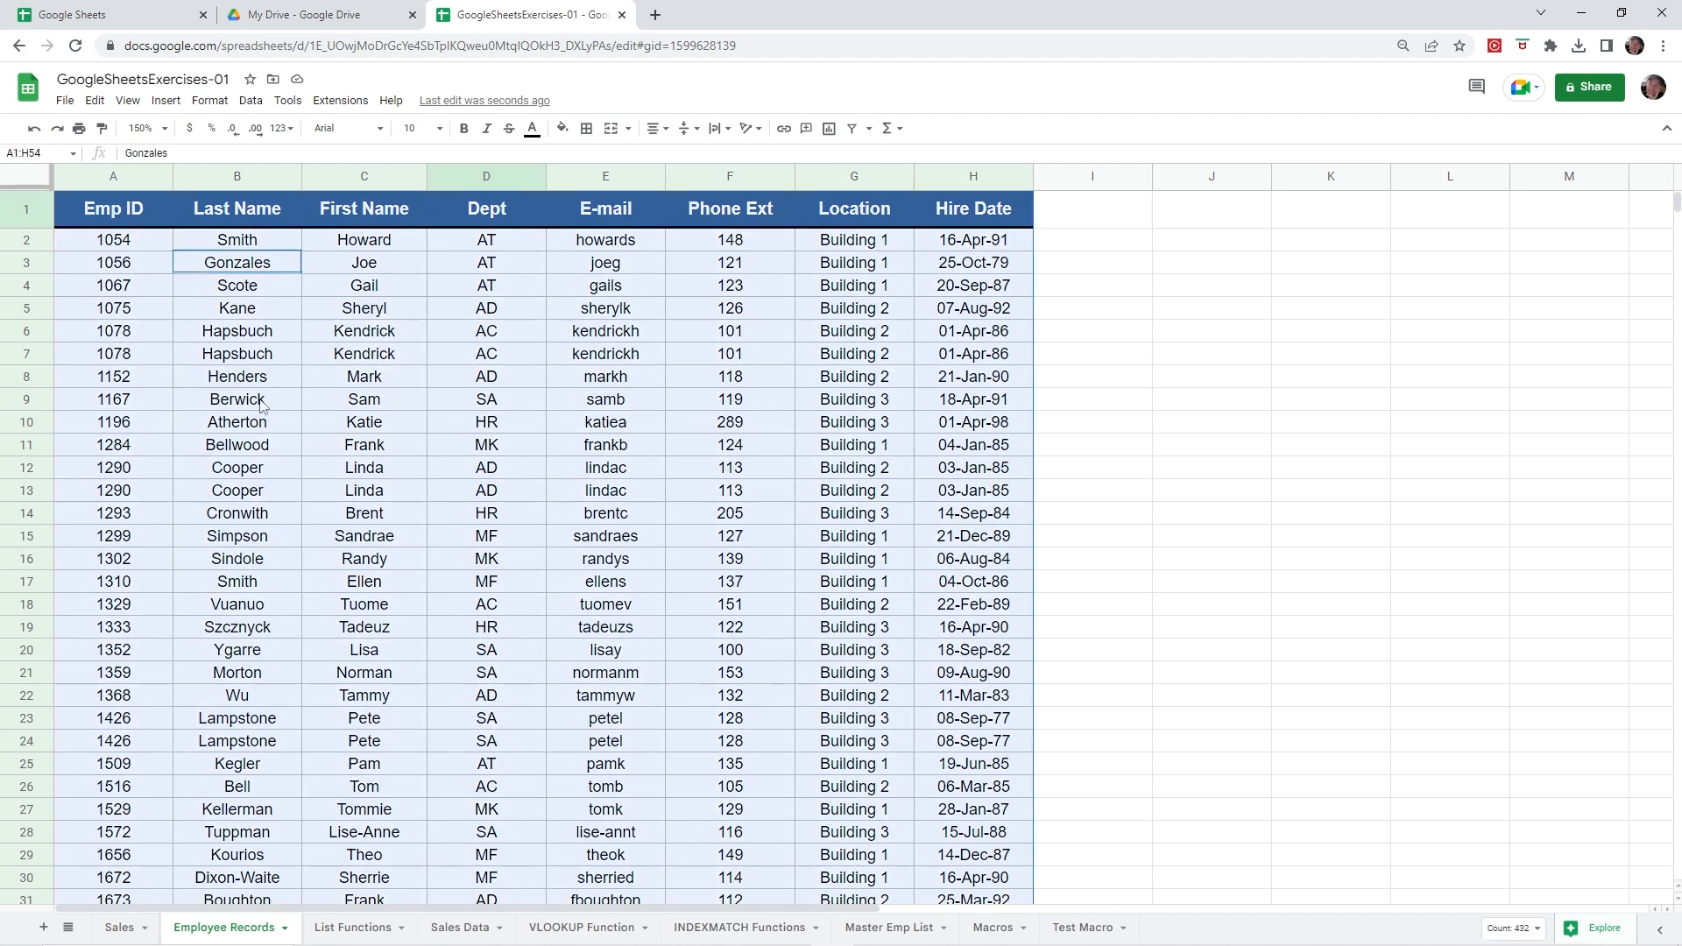
pyautogui.click(351, 308)
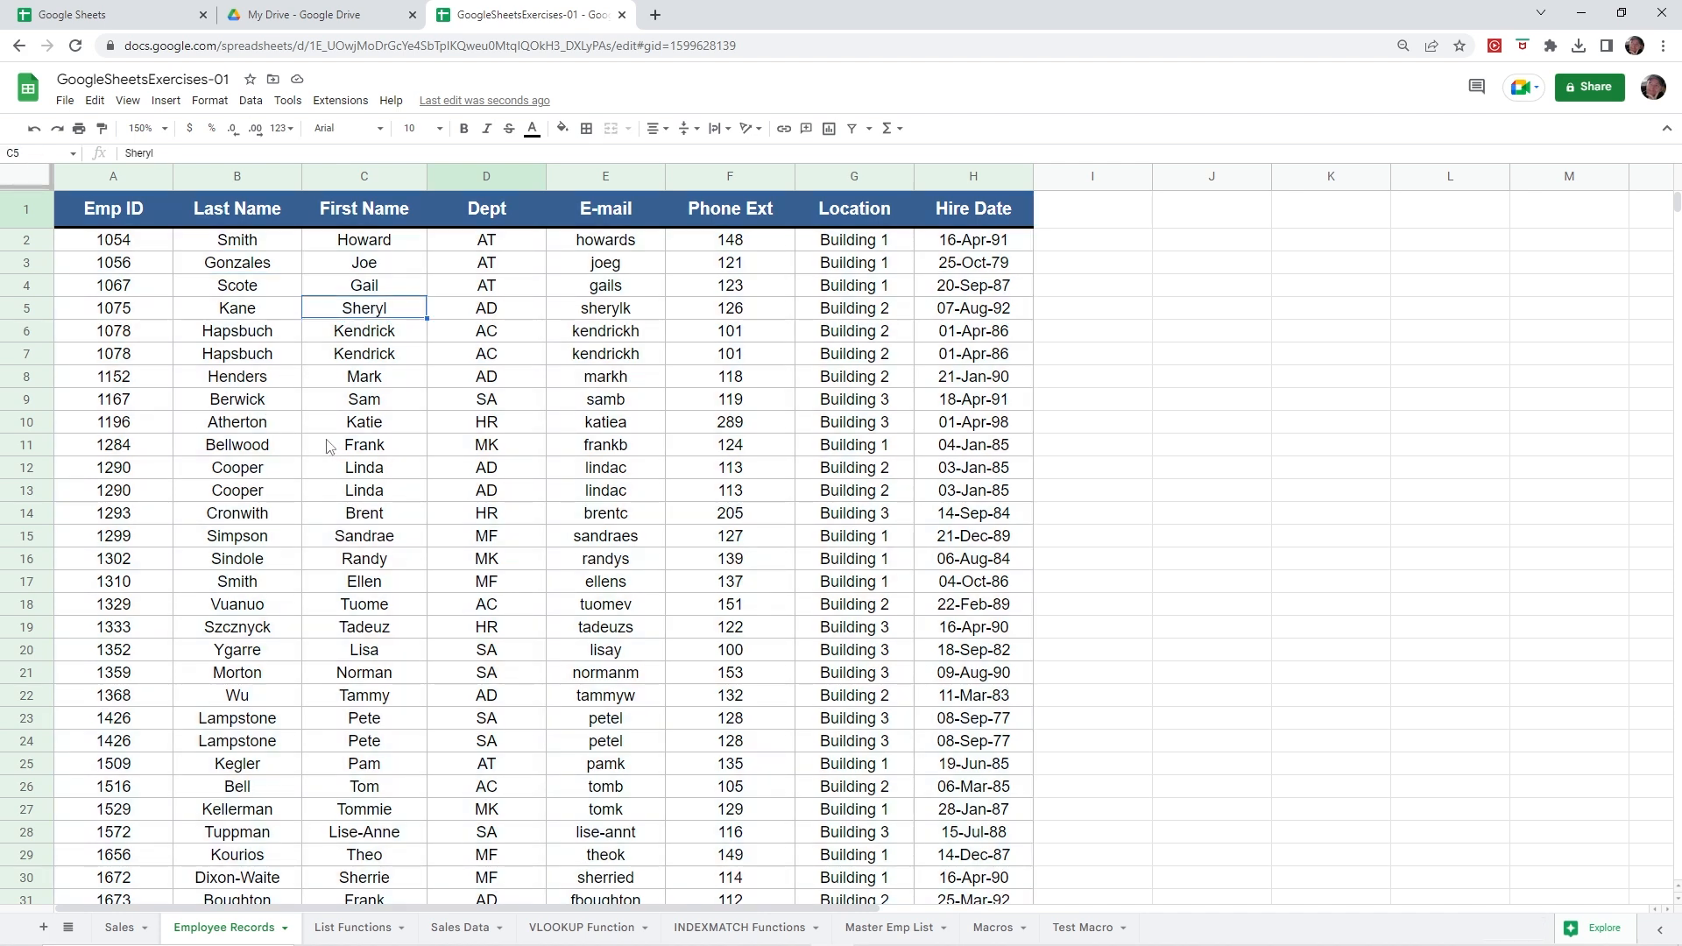
pyautogui.hotkey('ctrl', 'a')
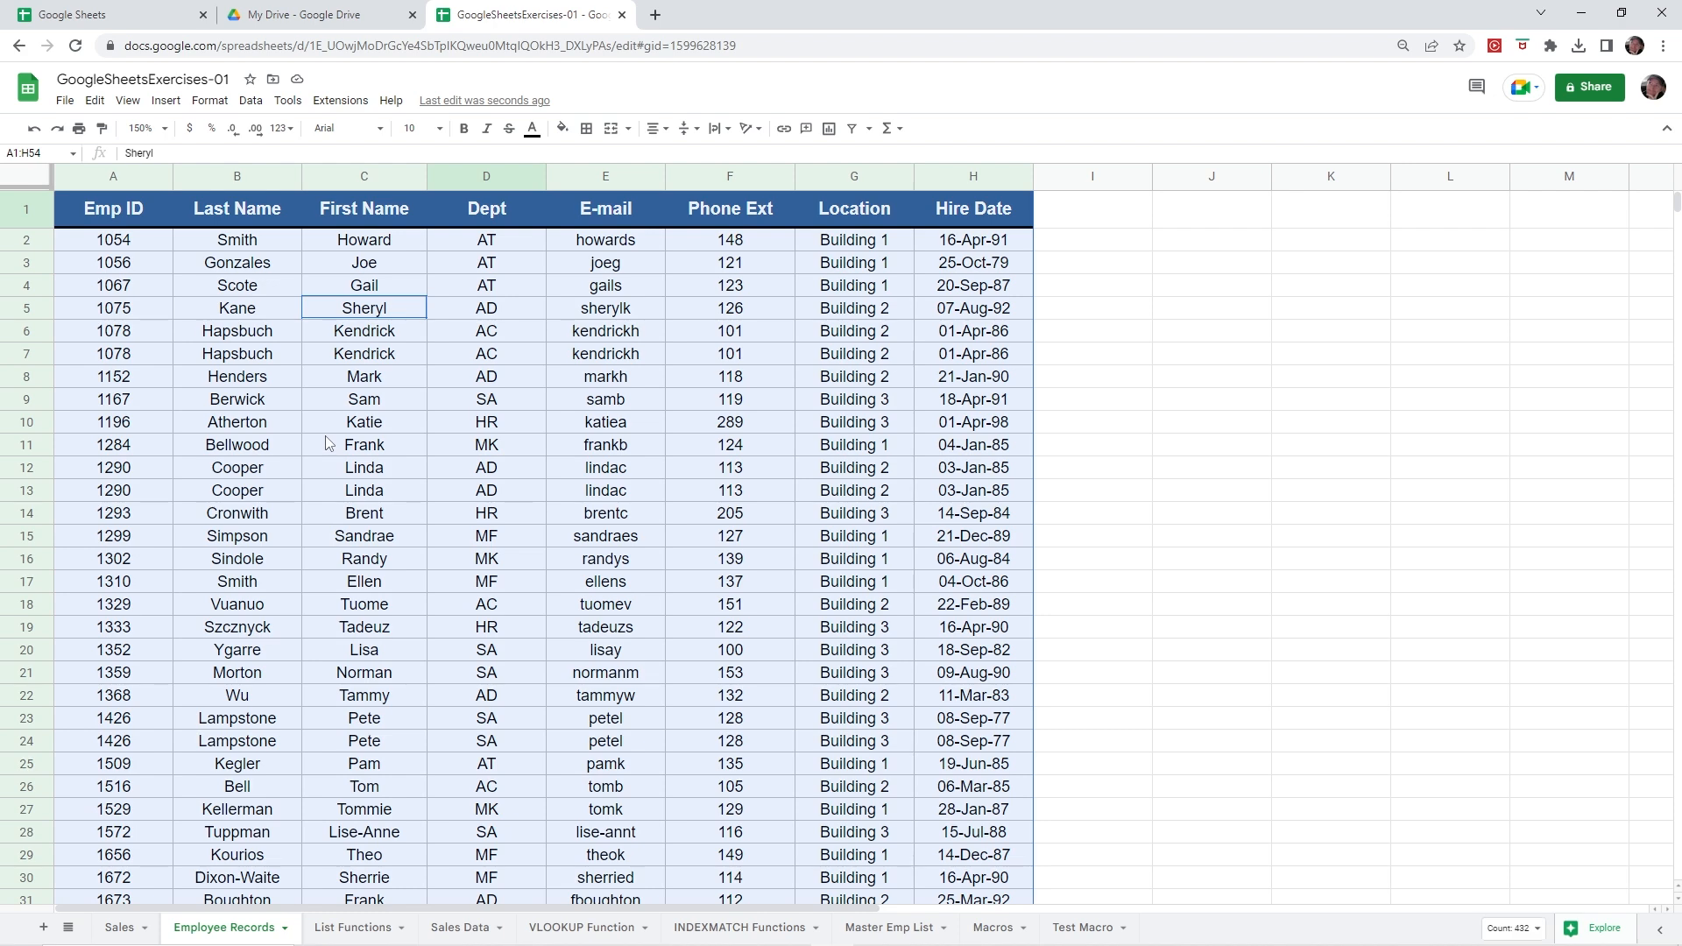
pyautogui.scroll(-7, 333, 450)
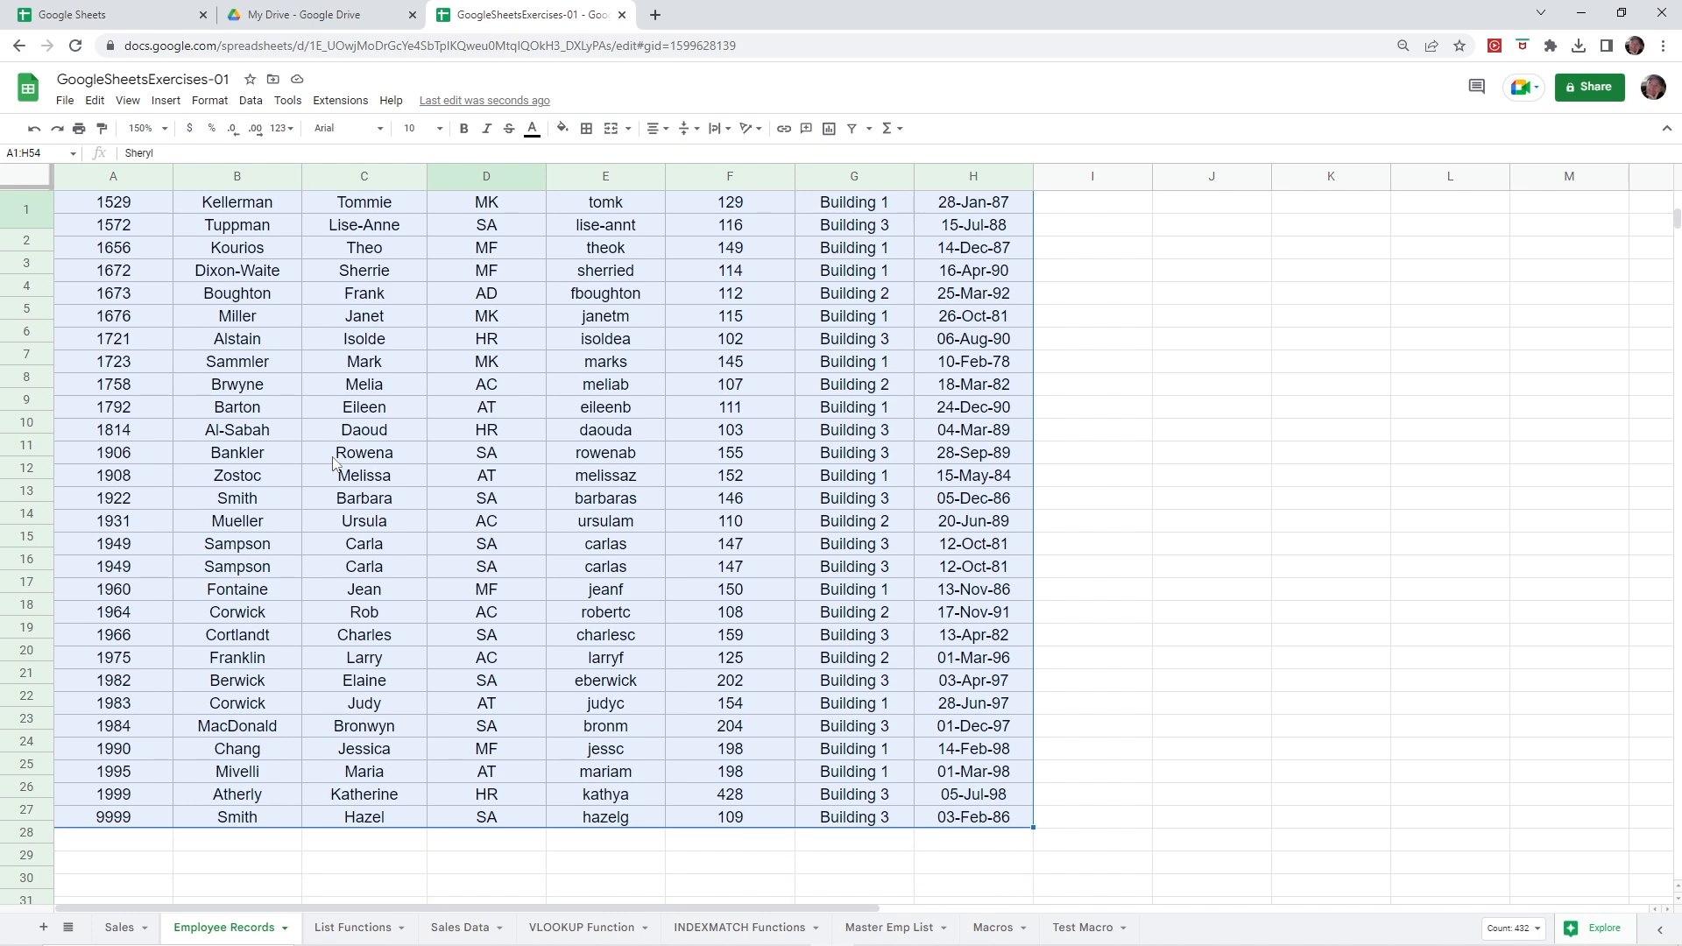
pyautogui.scroll(7, 333, 461)
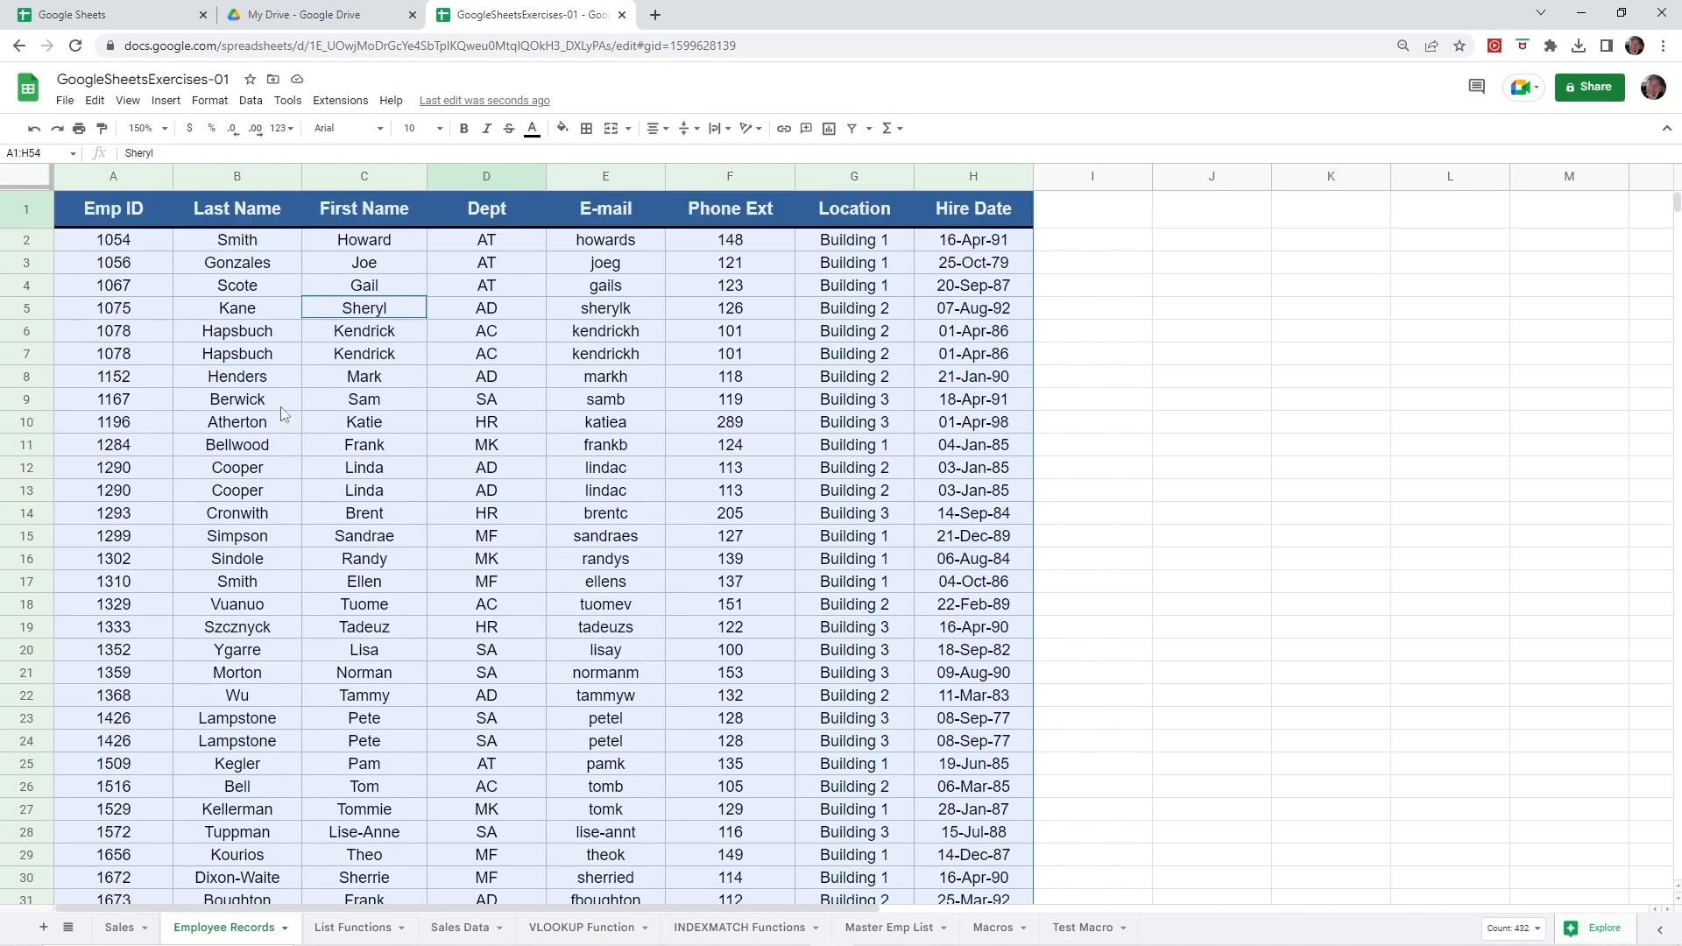
pyautogui.click(249, 102)
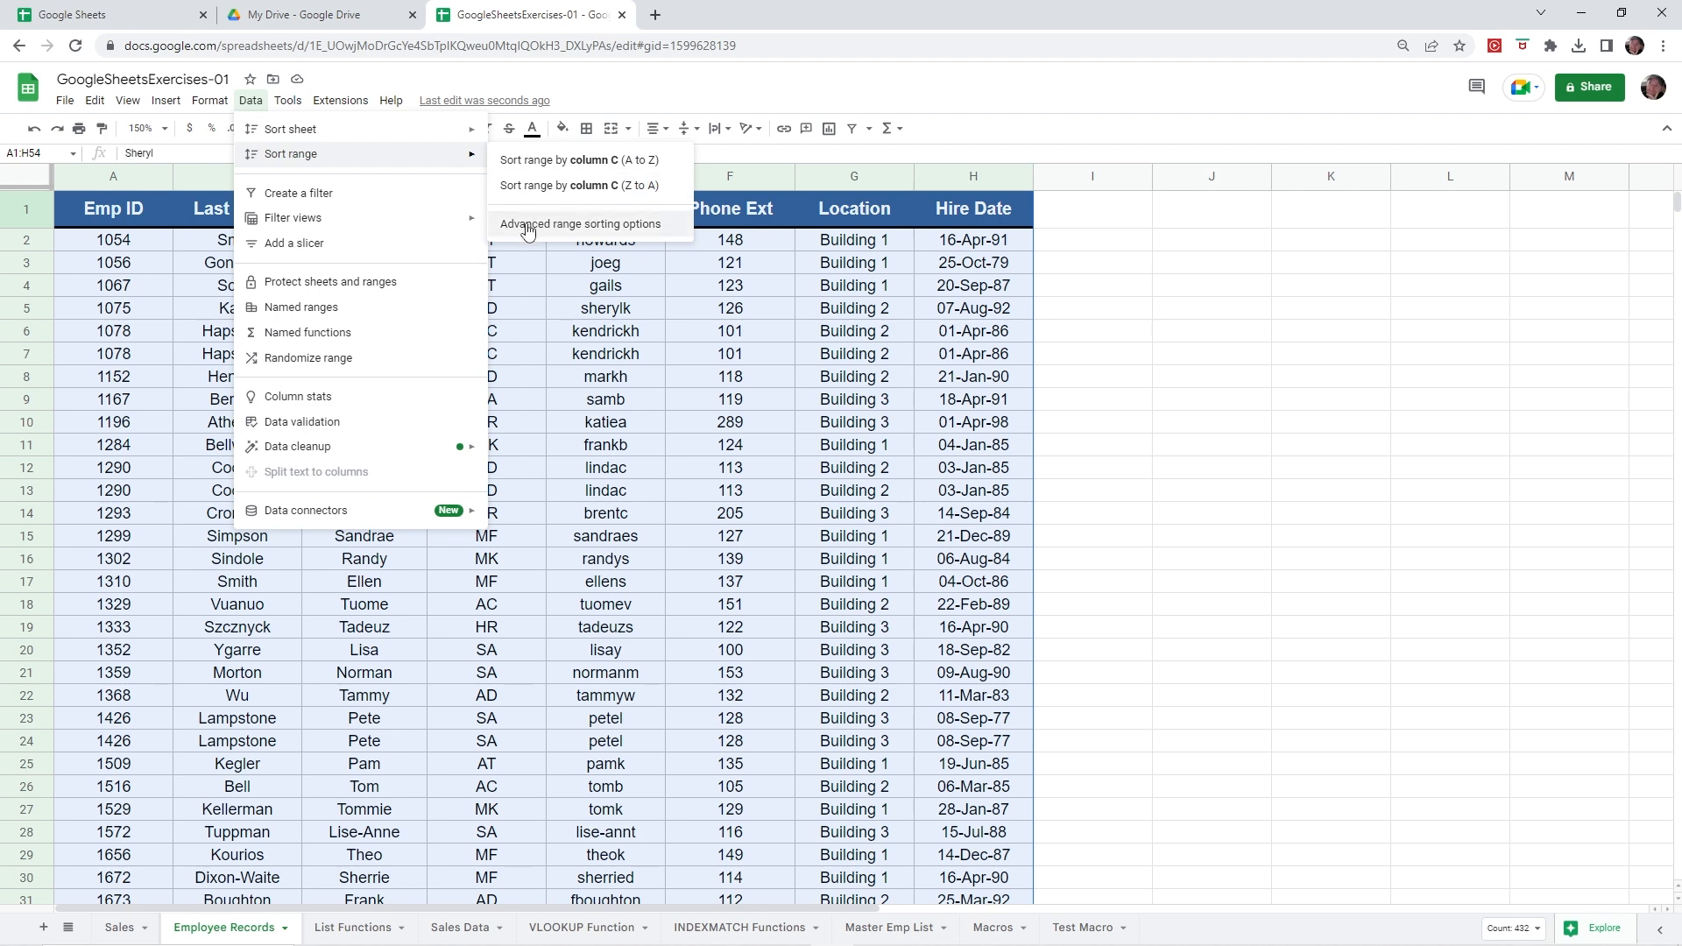
pyautogui.click(582, 226)
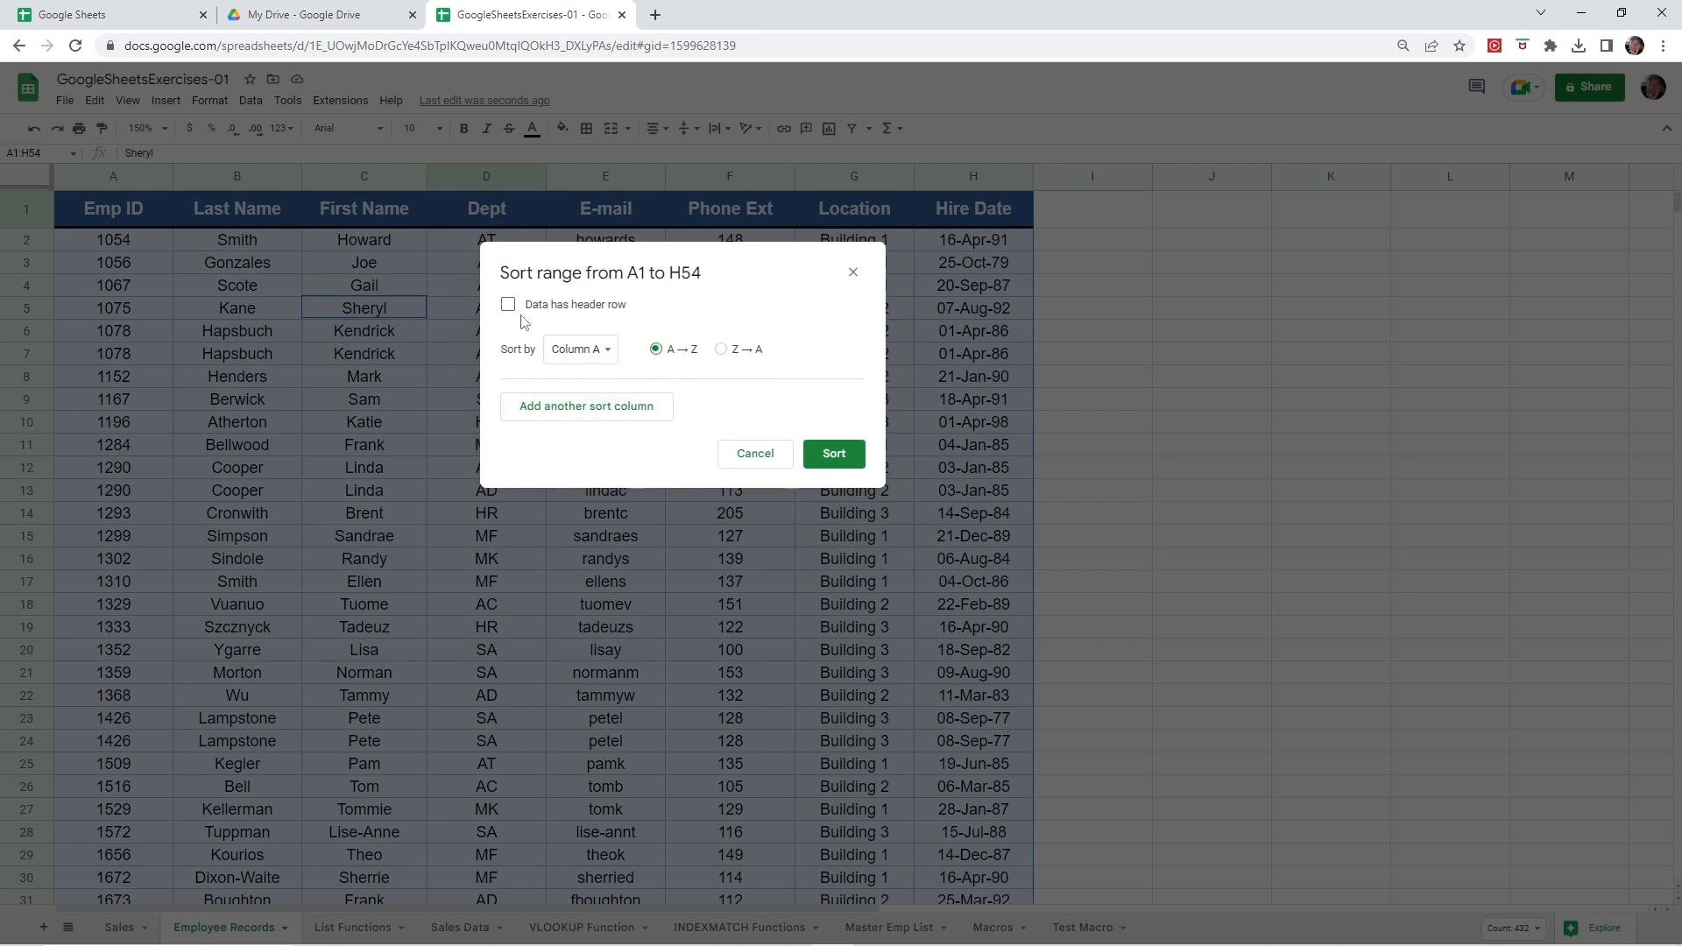
pyautogui.click(508, 306)
pyautogui.click(575, 353)
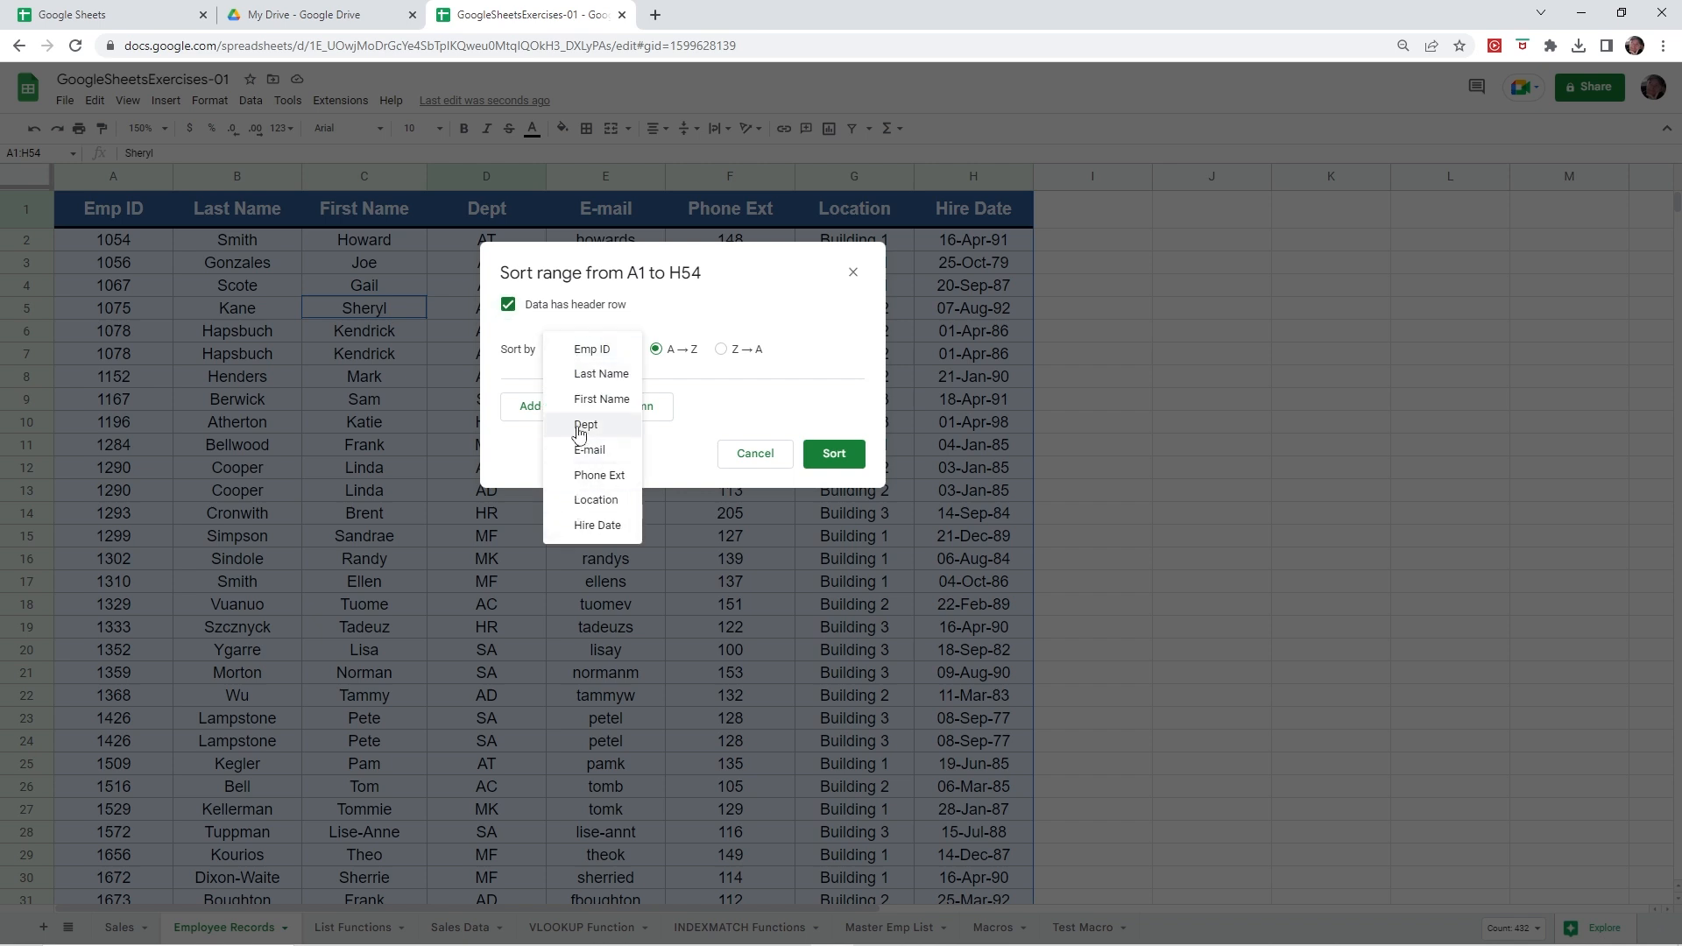
pyautogui.click(582, 375)
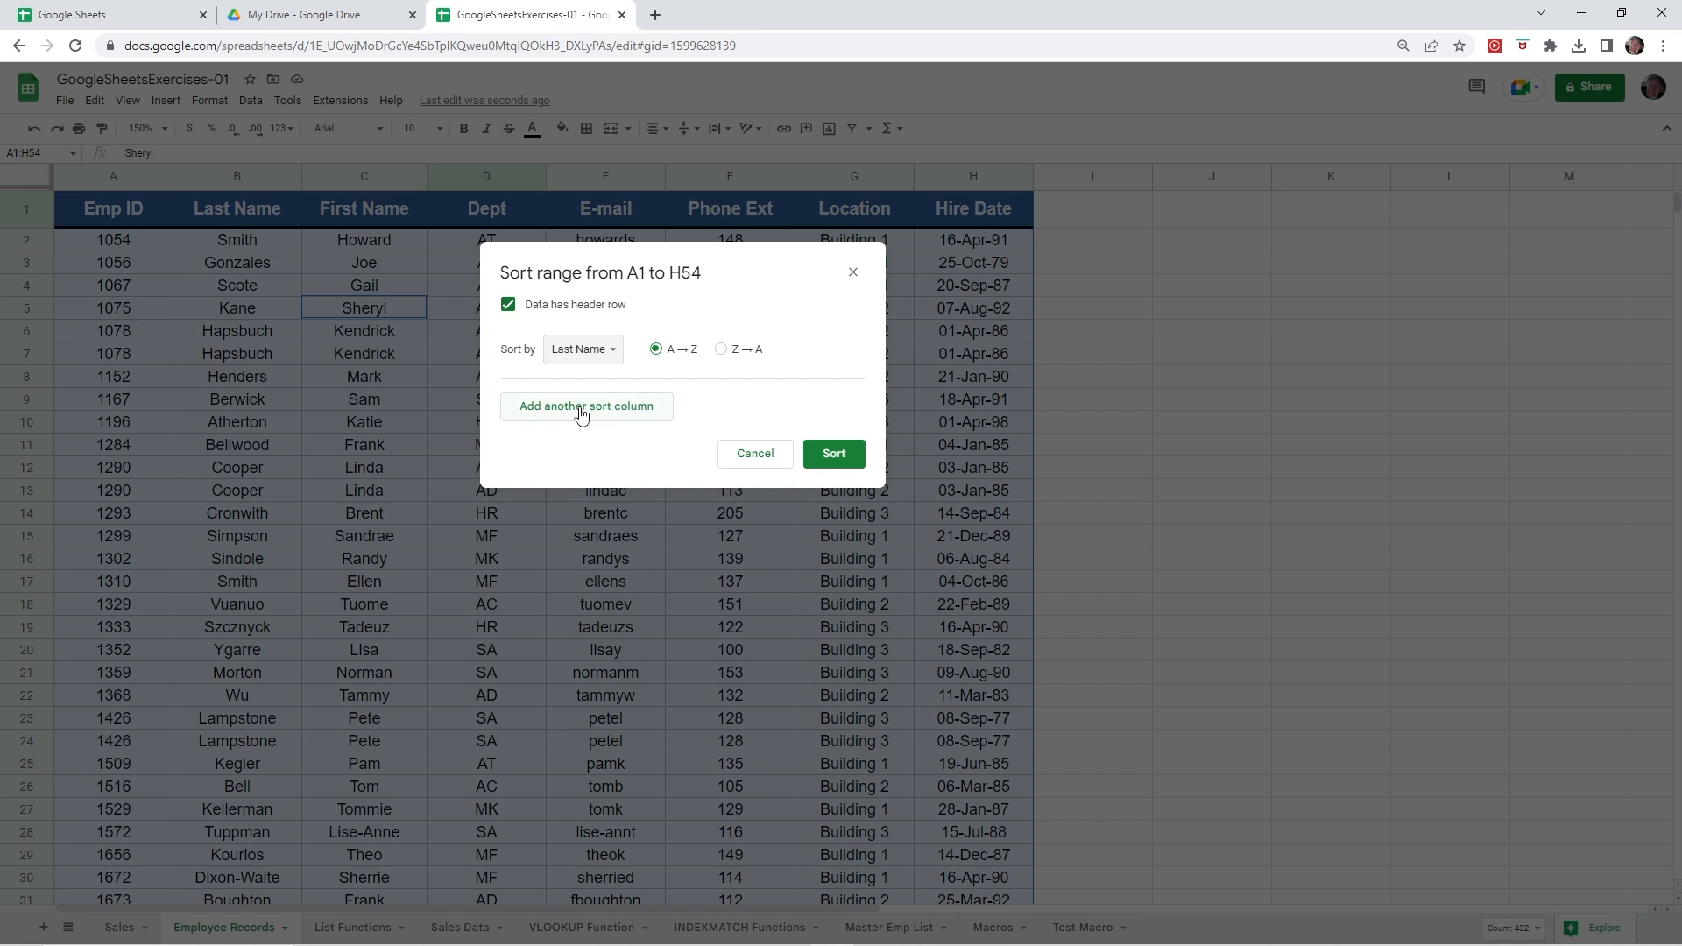
pyautogui.click(825, 460)
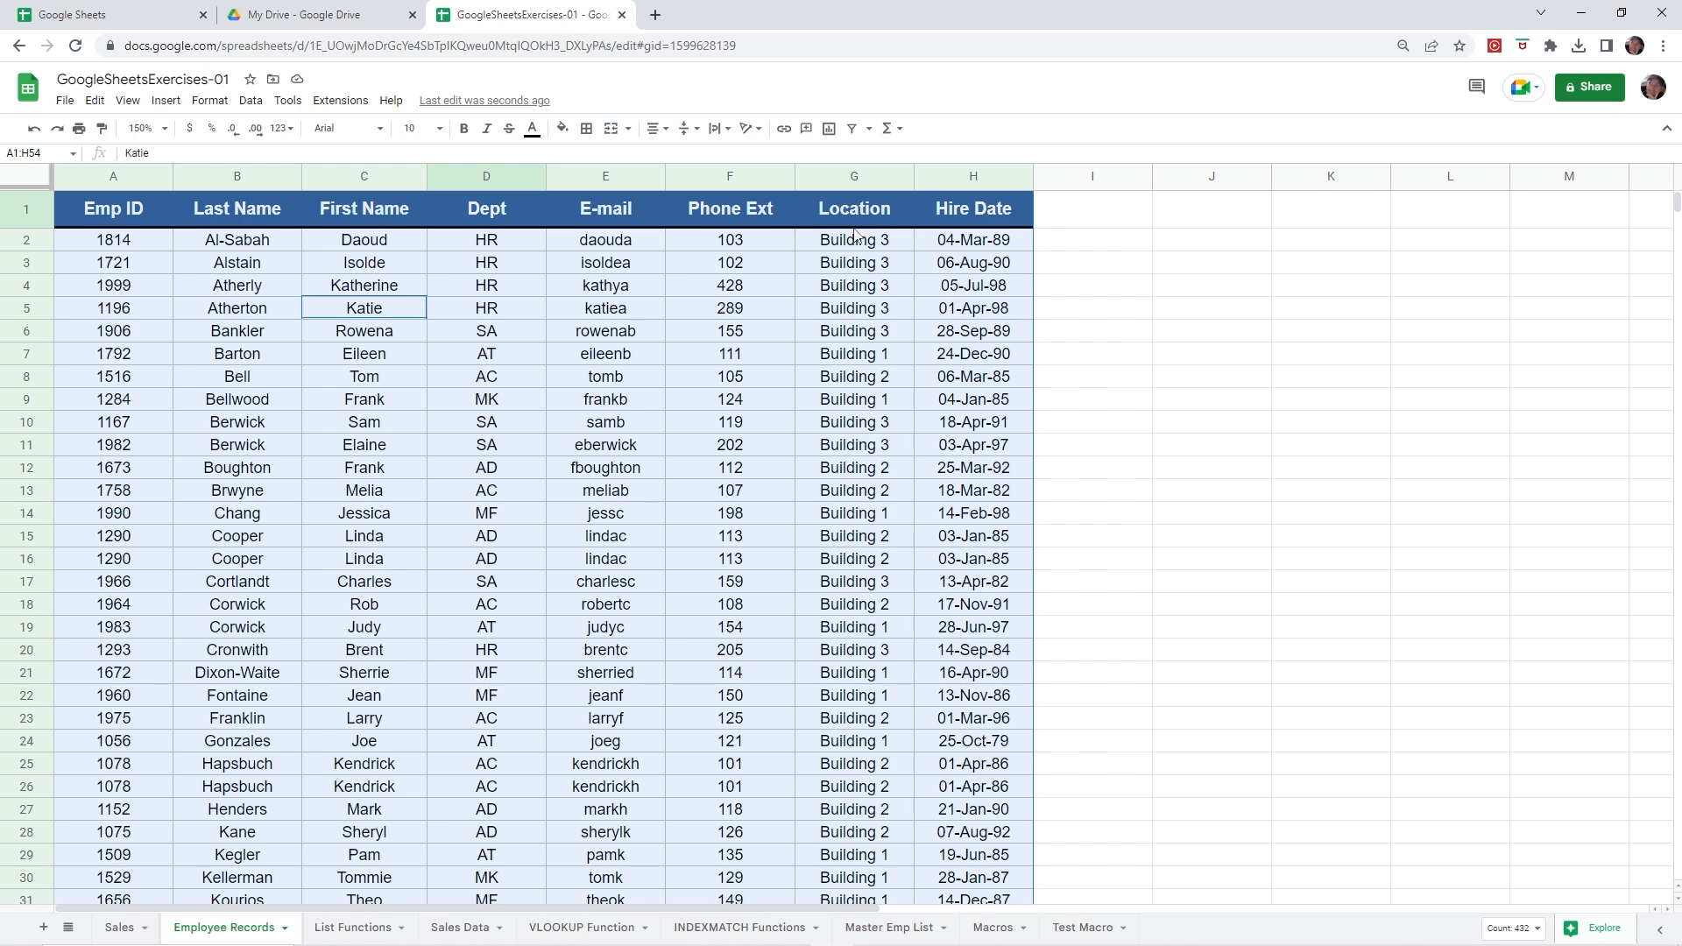
pyautogui.click(357, 425)
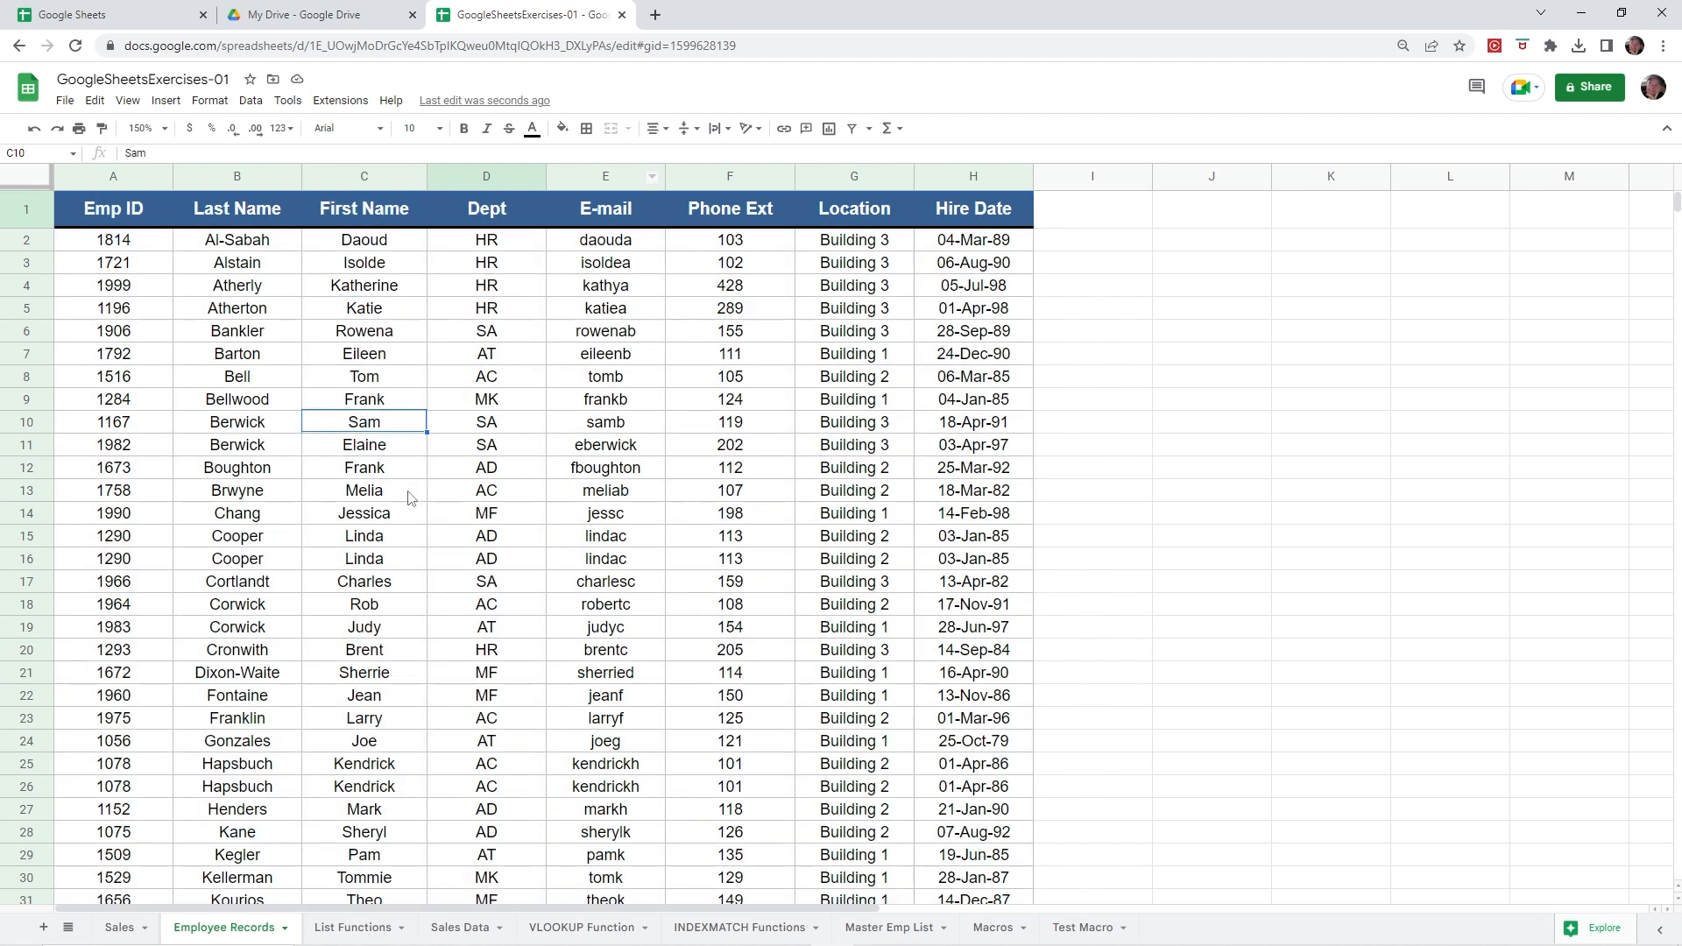
pyautogui.hotkey('ctrl', 'a')
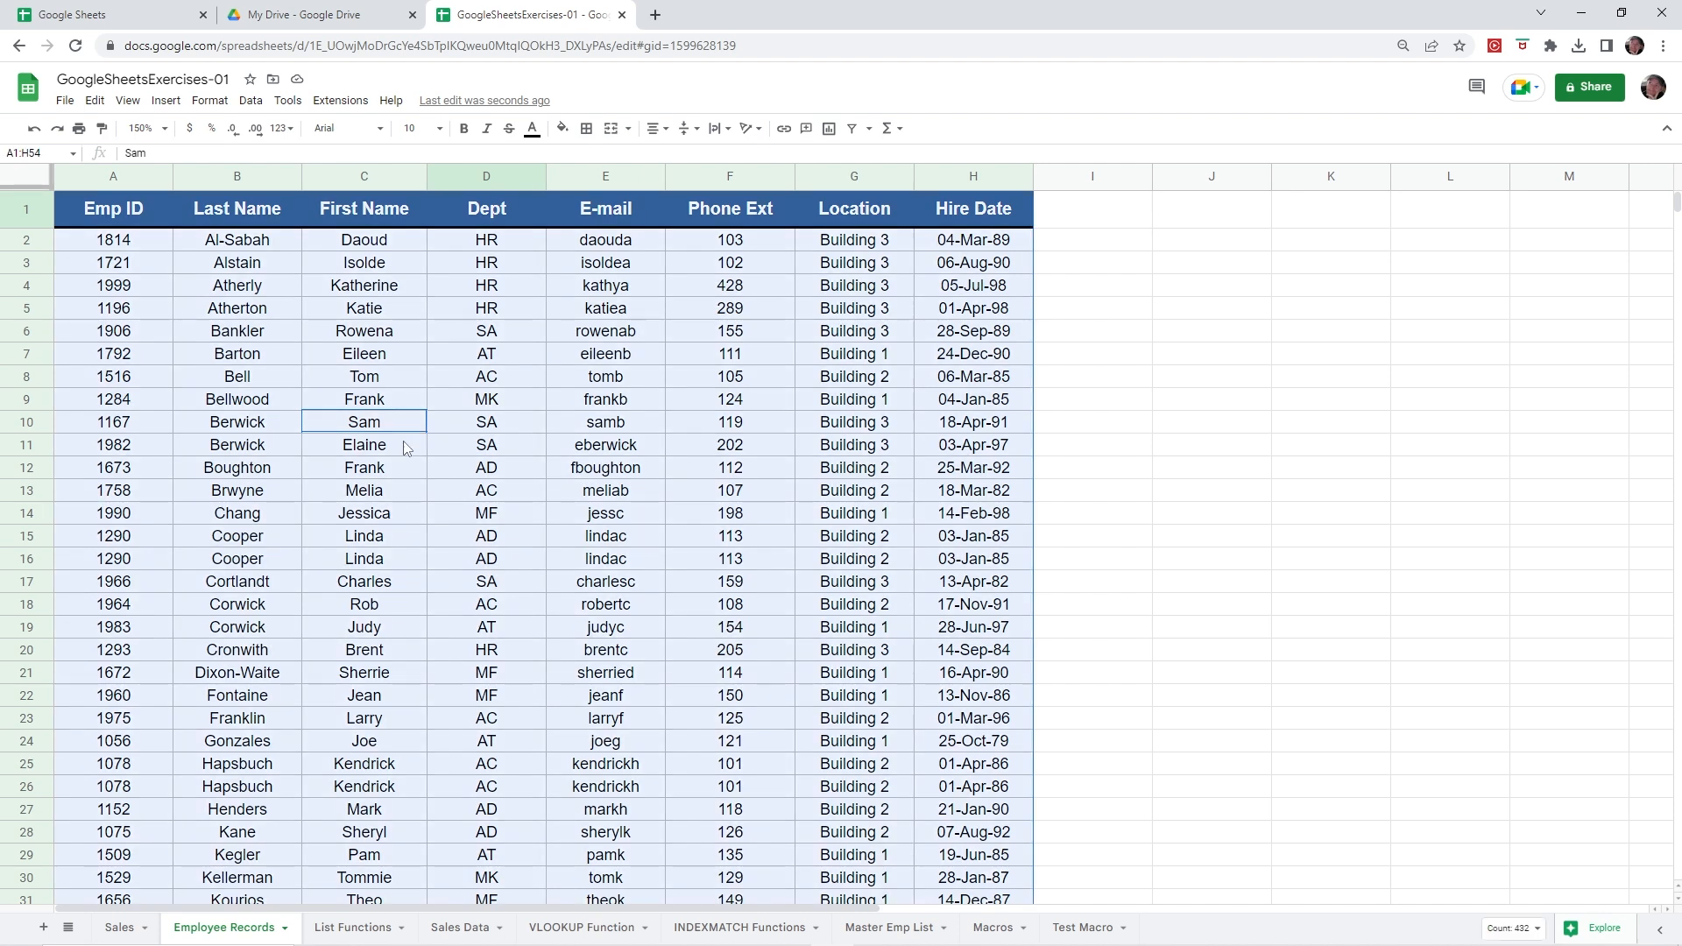
pyautogui.click(250, 102)
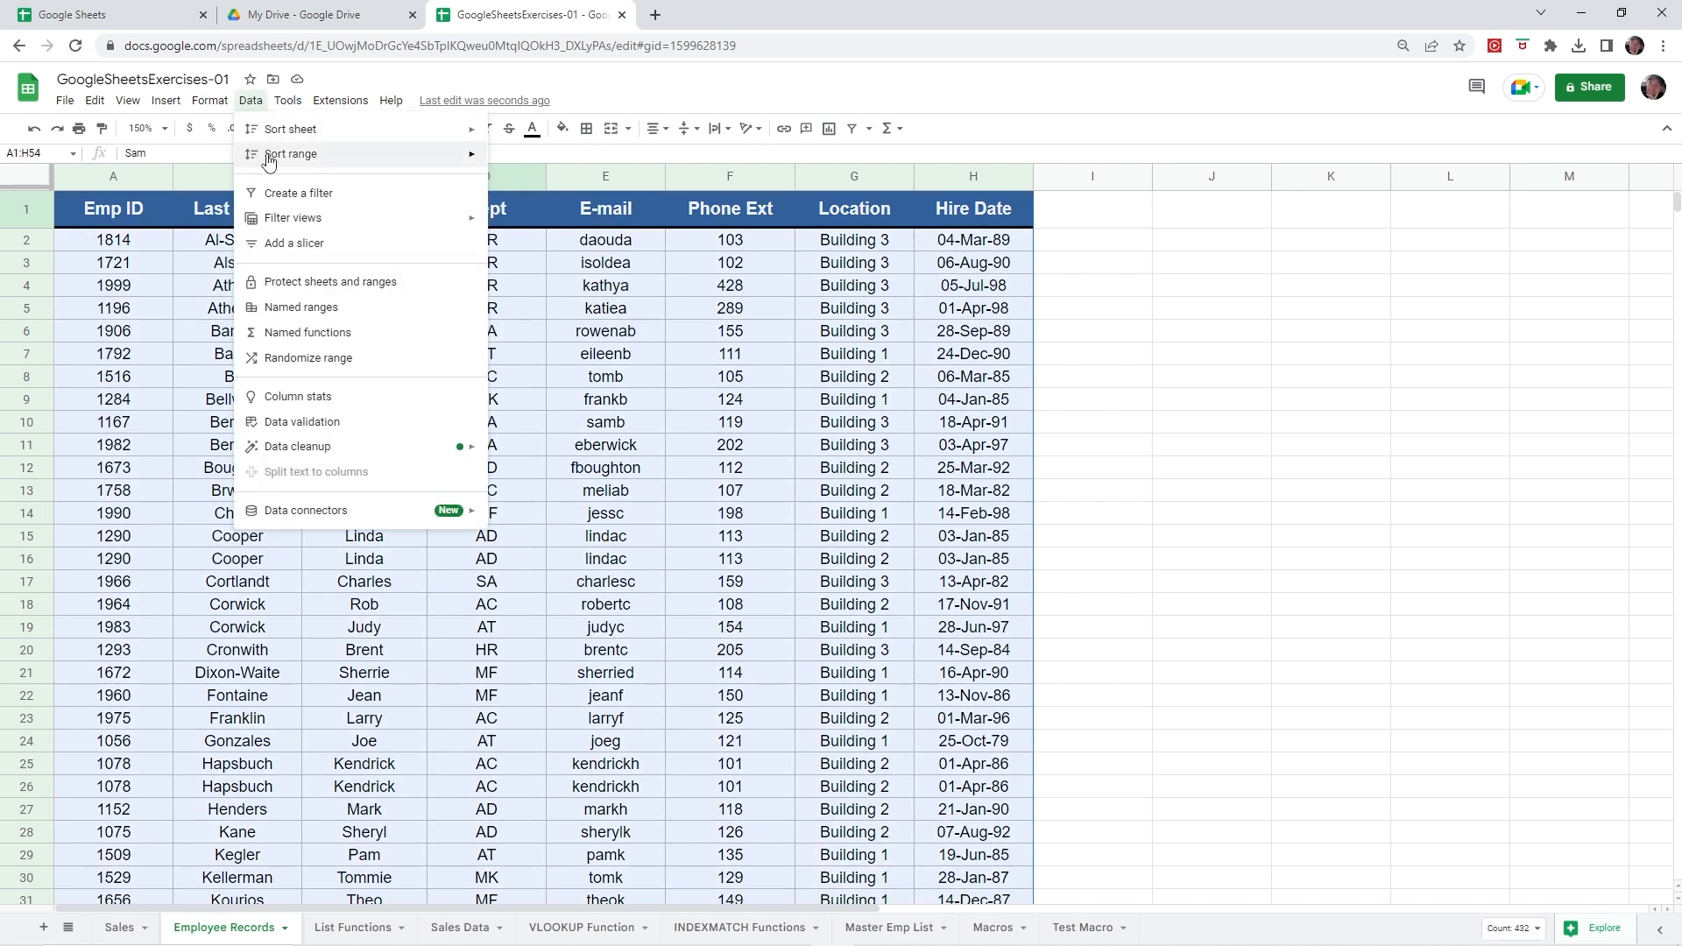
pyautogui.moveTo(289, 155)
pyautogui.click(606, 226)
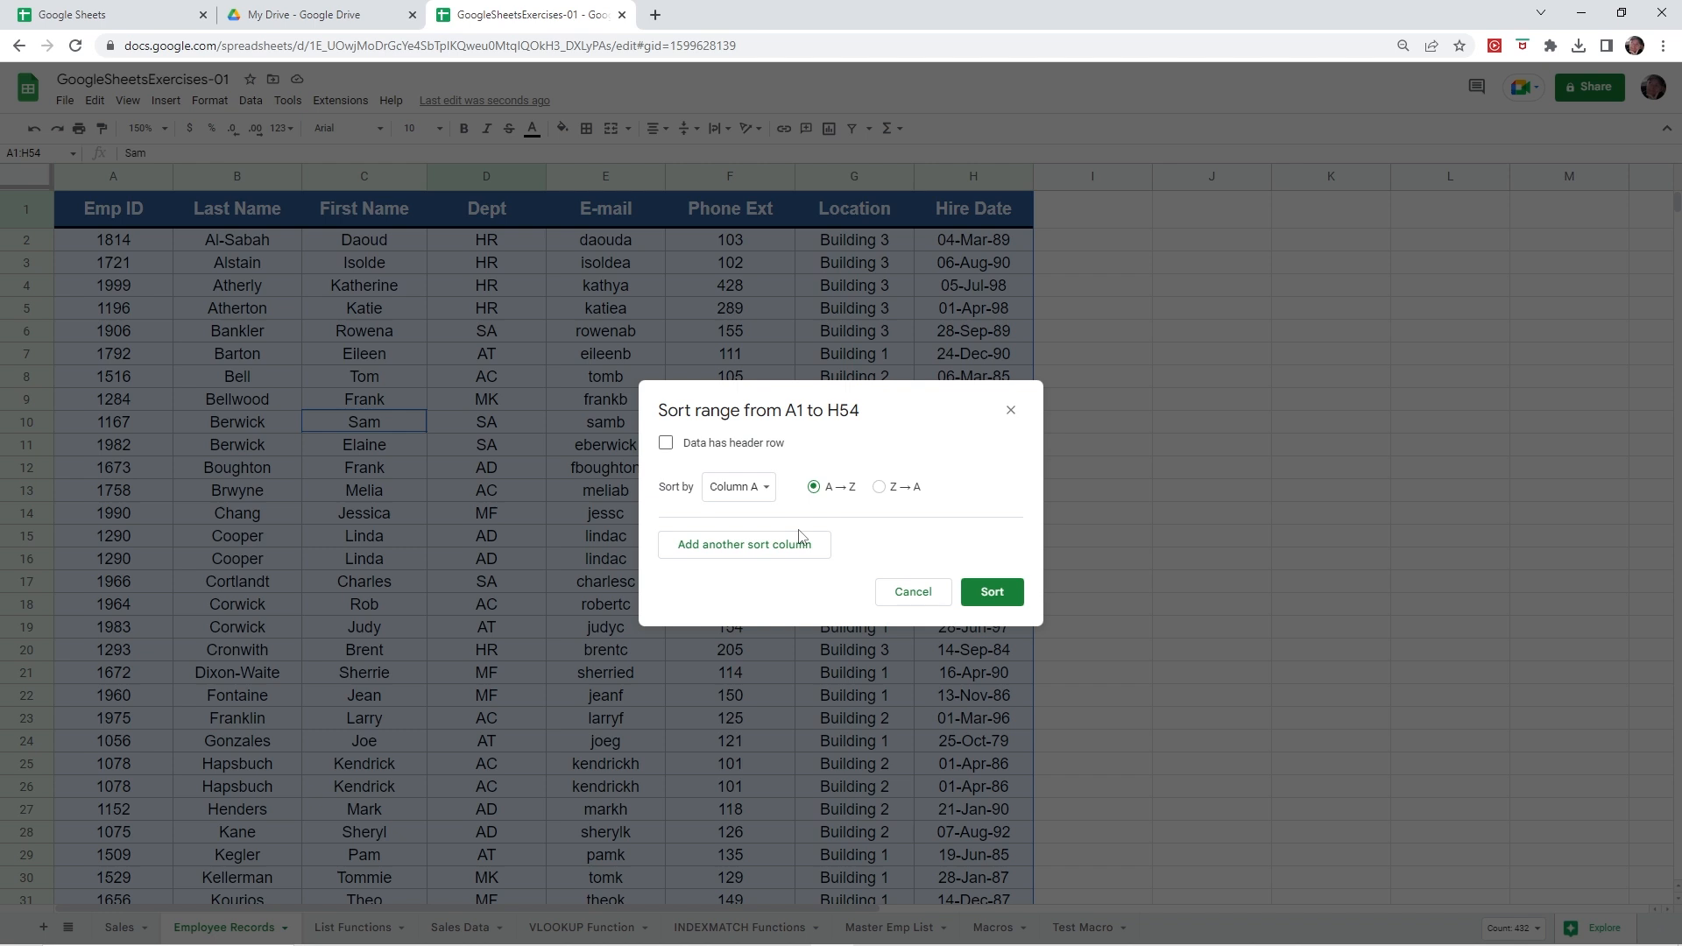
pyautogui.click(912, 592)
# Step: Create a filter on the employee list, starting from a single cell in the Dept column
pyautogui.click(331, 340)
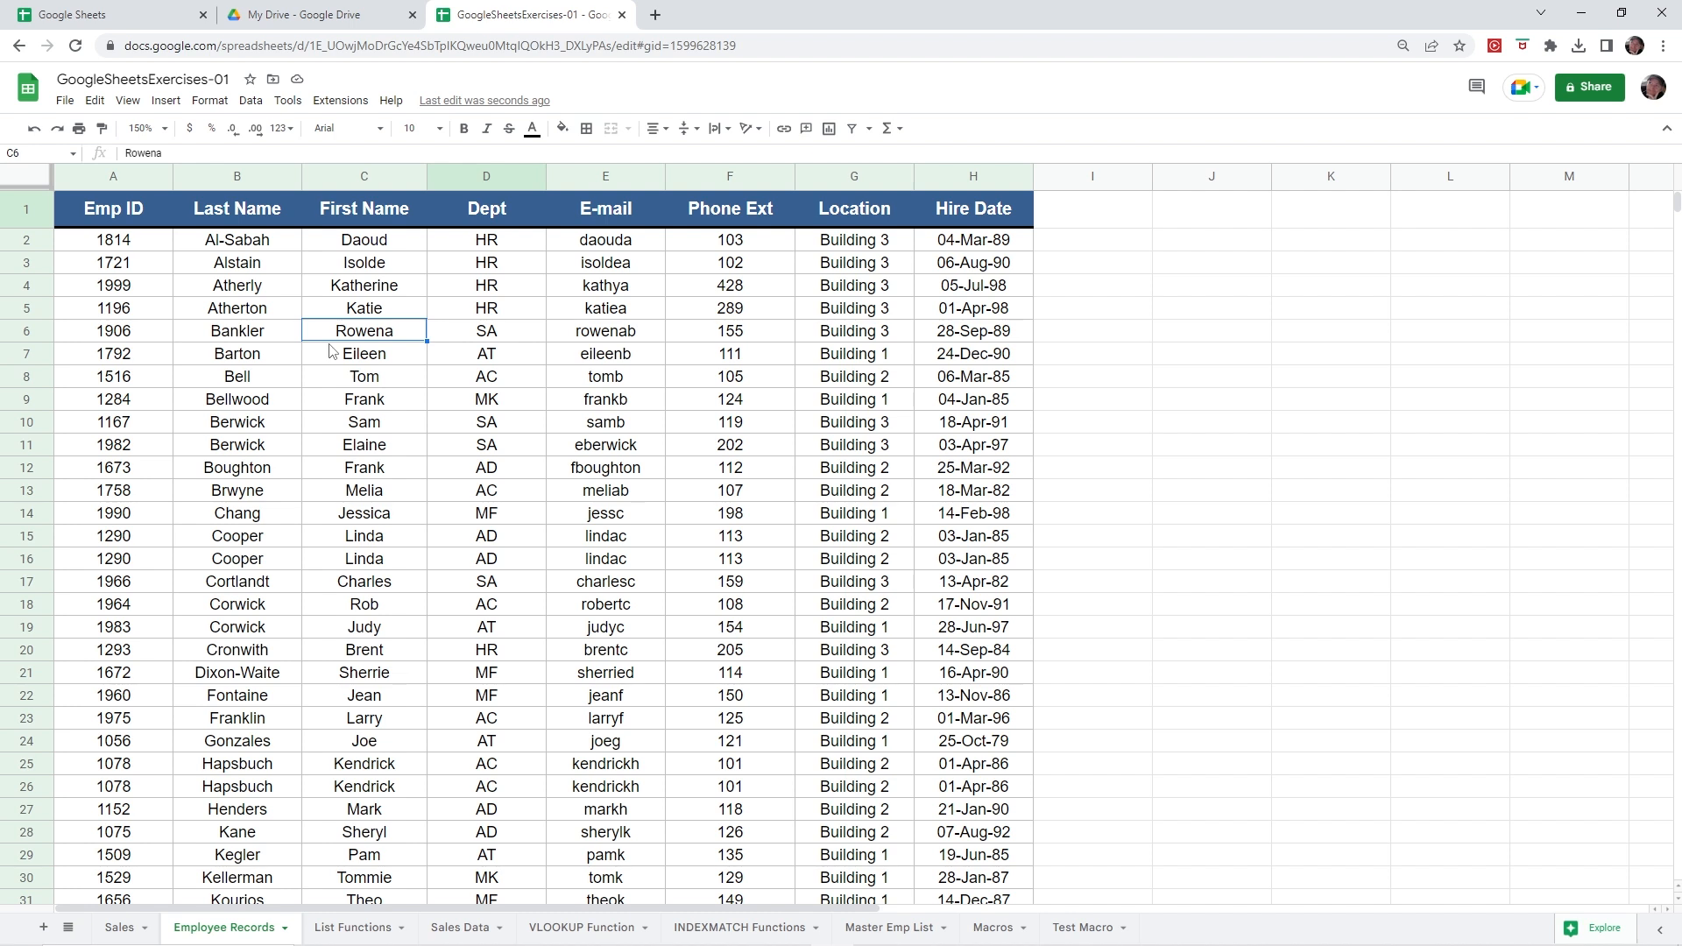
pyautogui.click(485, 386)
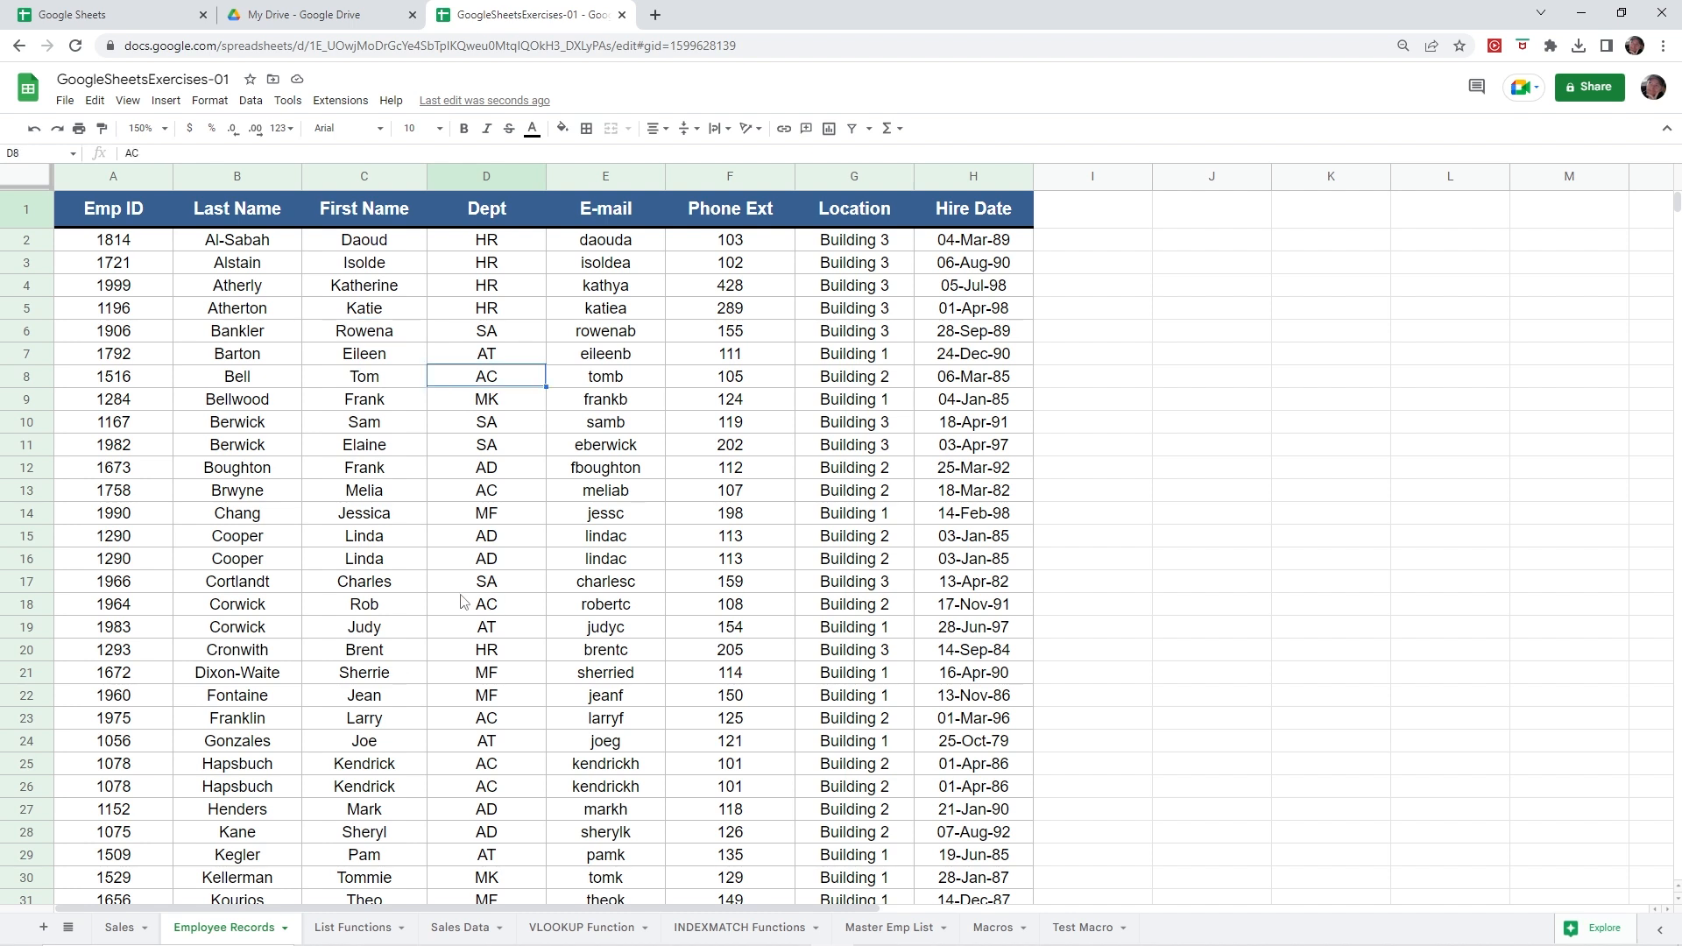
pyautogui.click(250, 102)
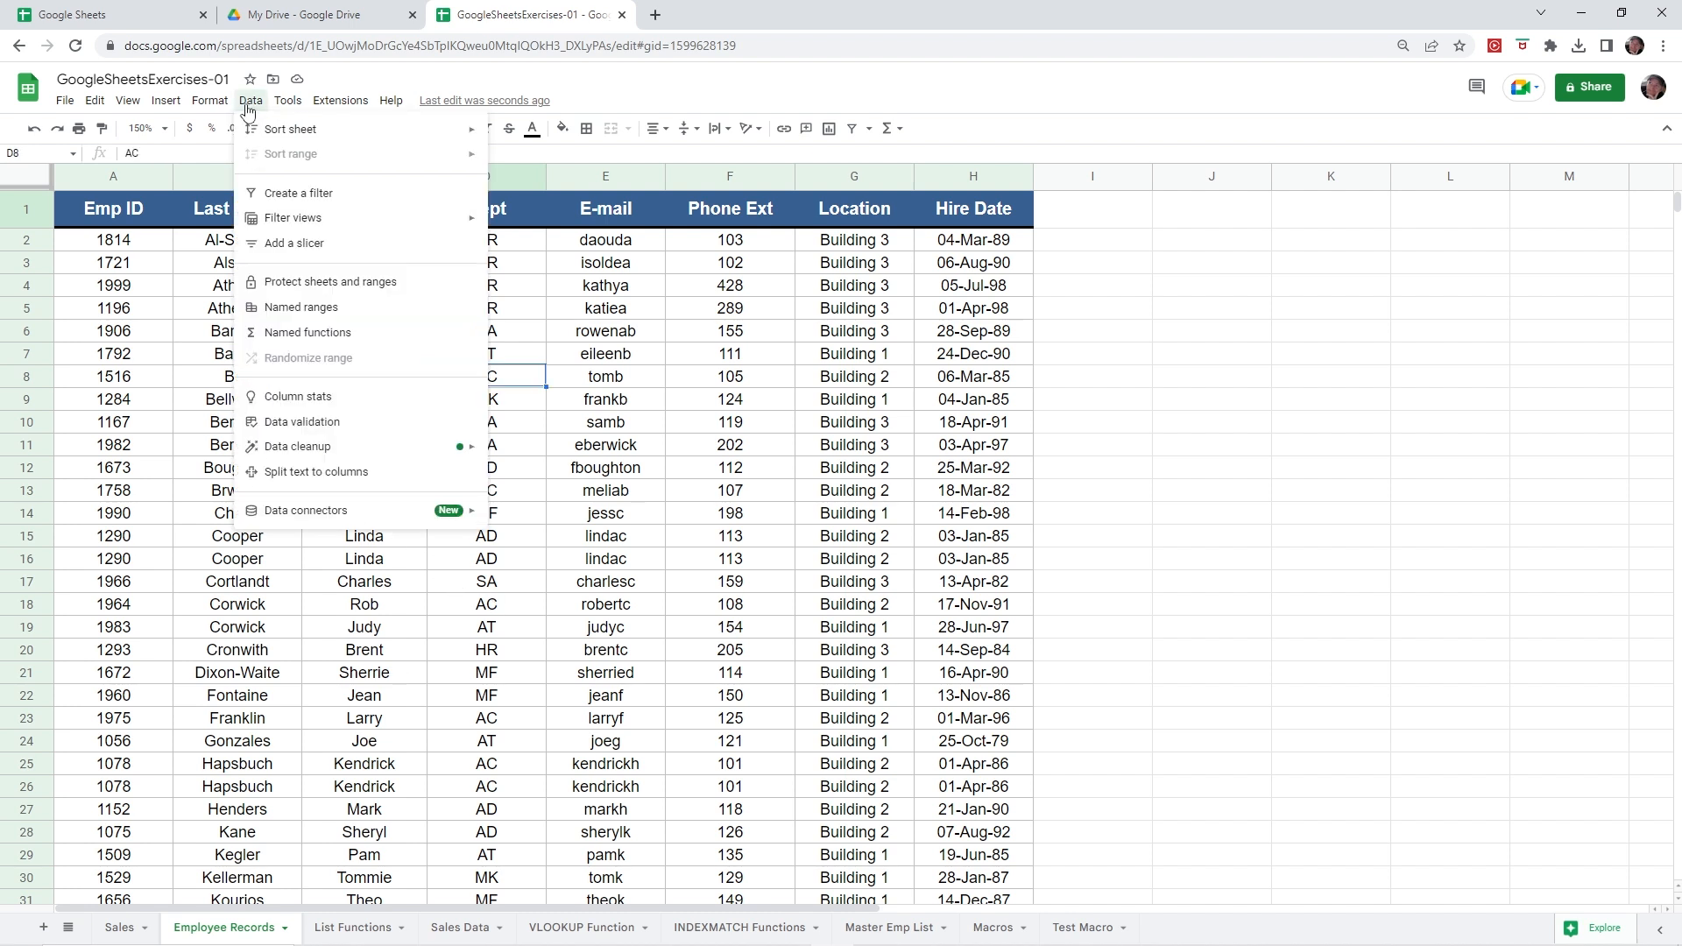
pyautogui.click(298, 194)
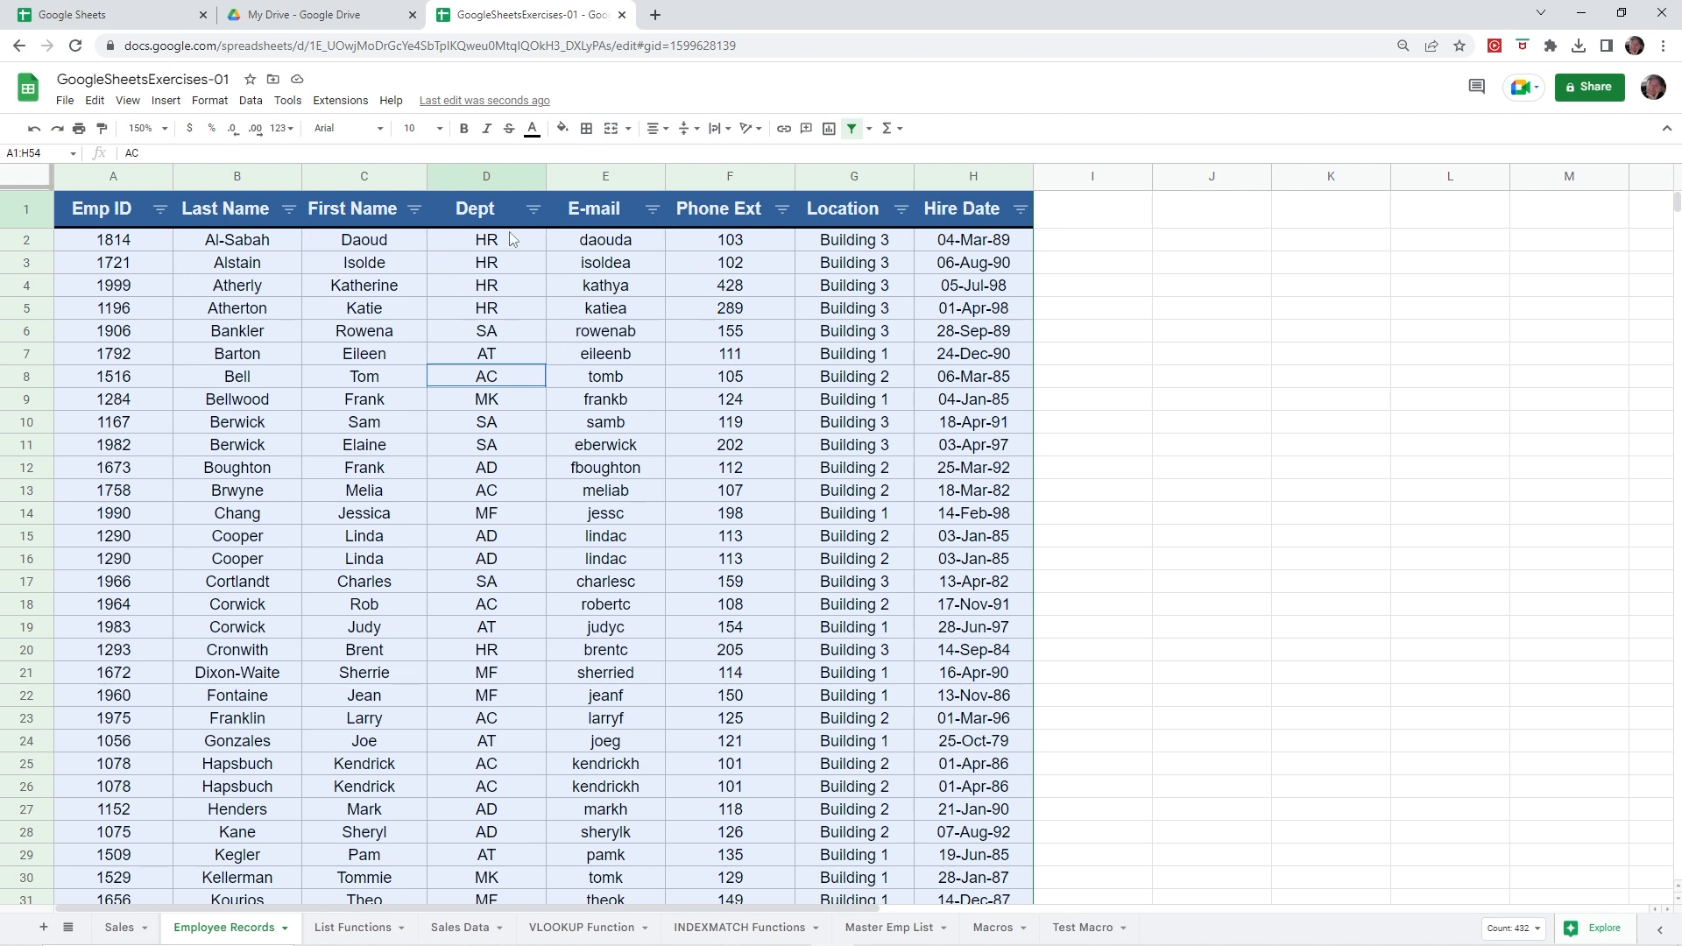
# Step: Filter the employee list by the Dept column to show only departments AC, AT and HR
pyautogui.click(532, 210)
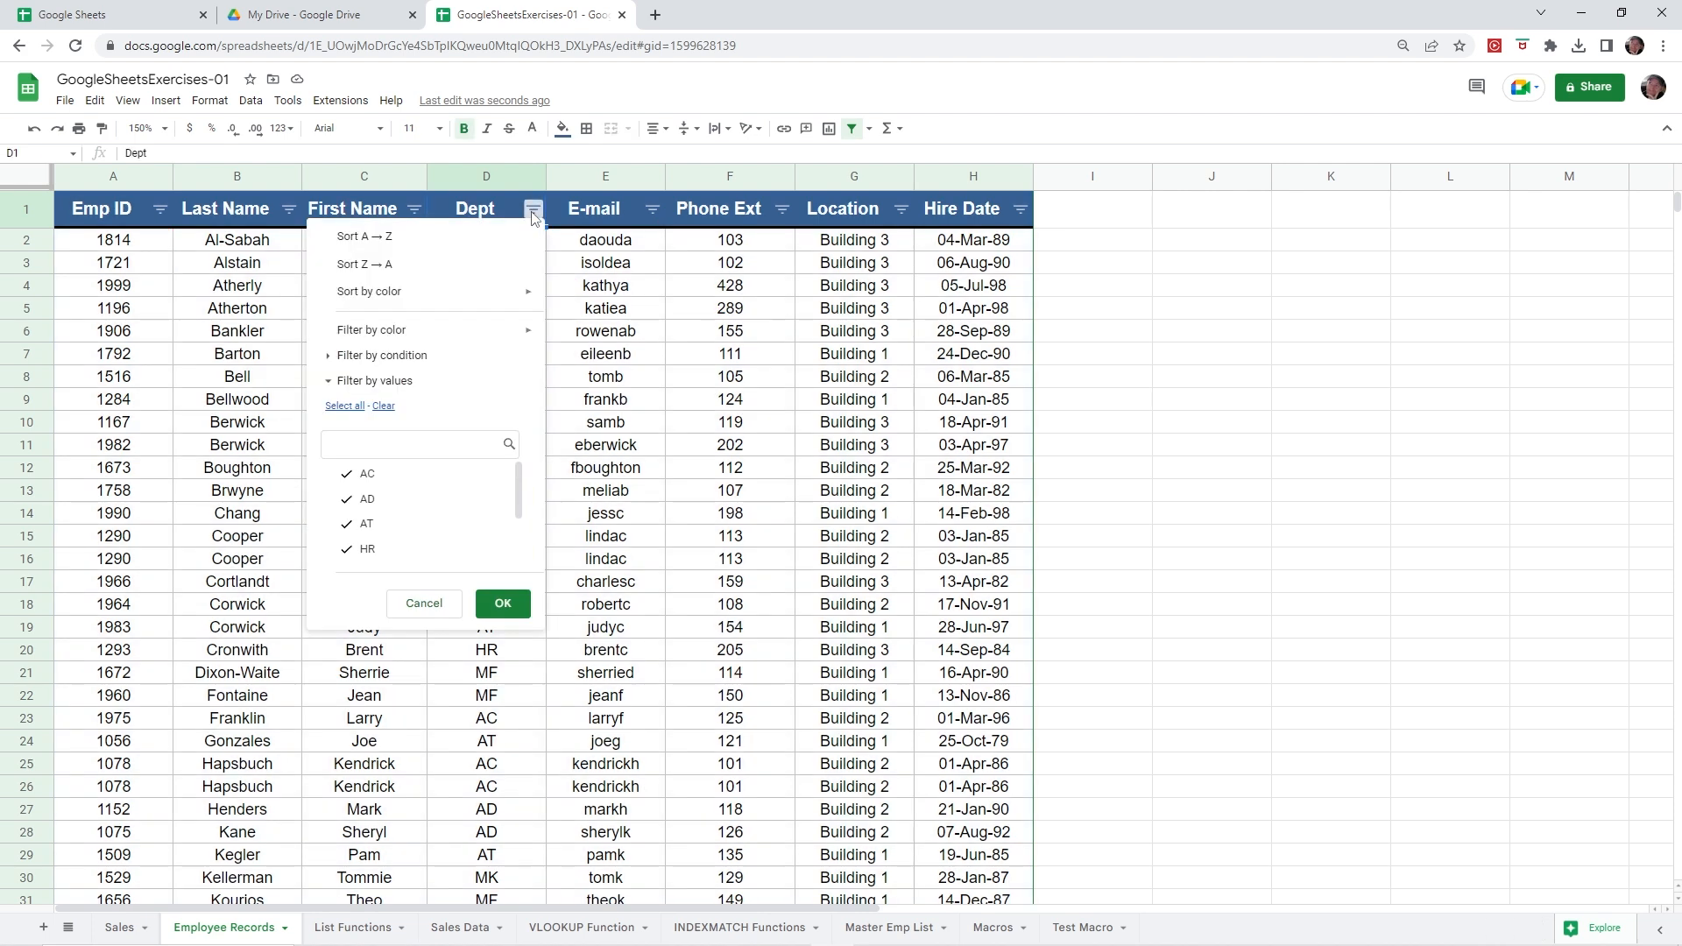
pyautogui.click(384, 406)
pyautogui.click(364, 476)
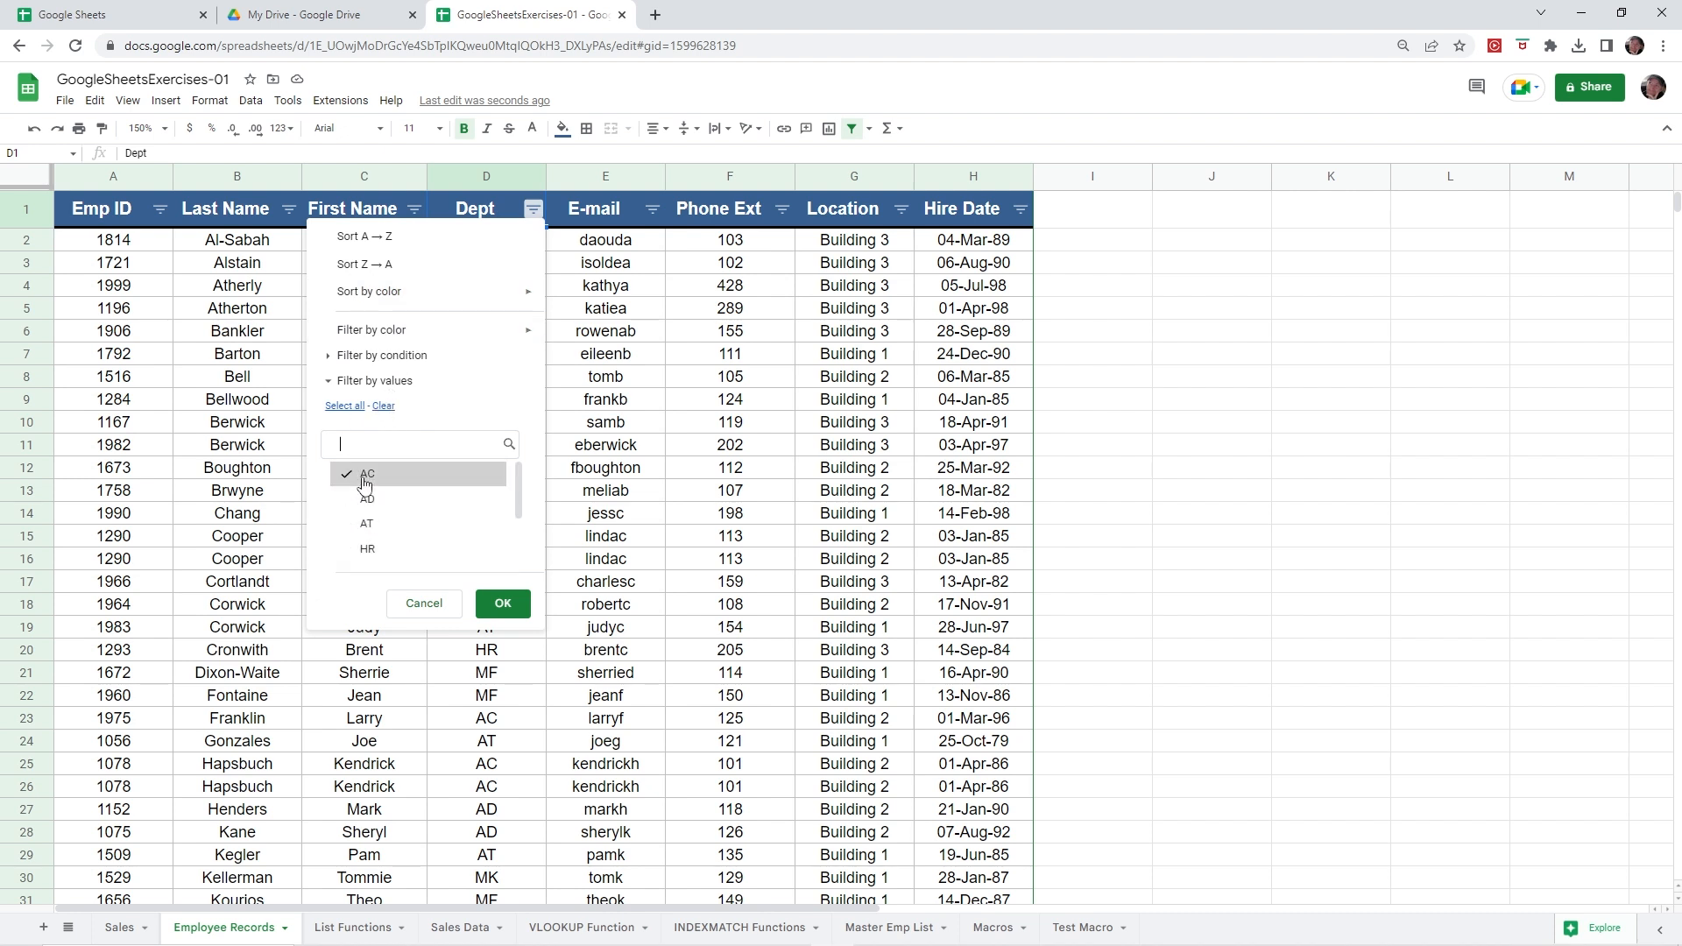
pyautogui.click(366, 524)
pyautogui.click(367, 550)
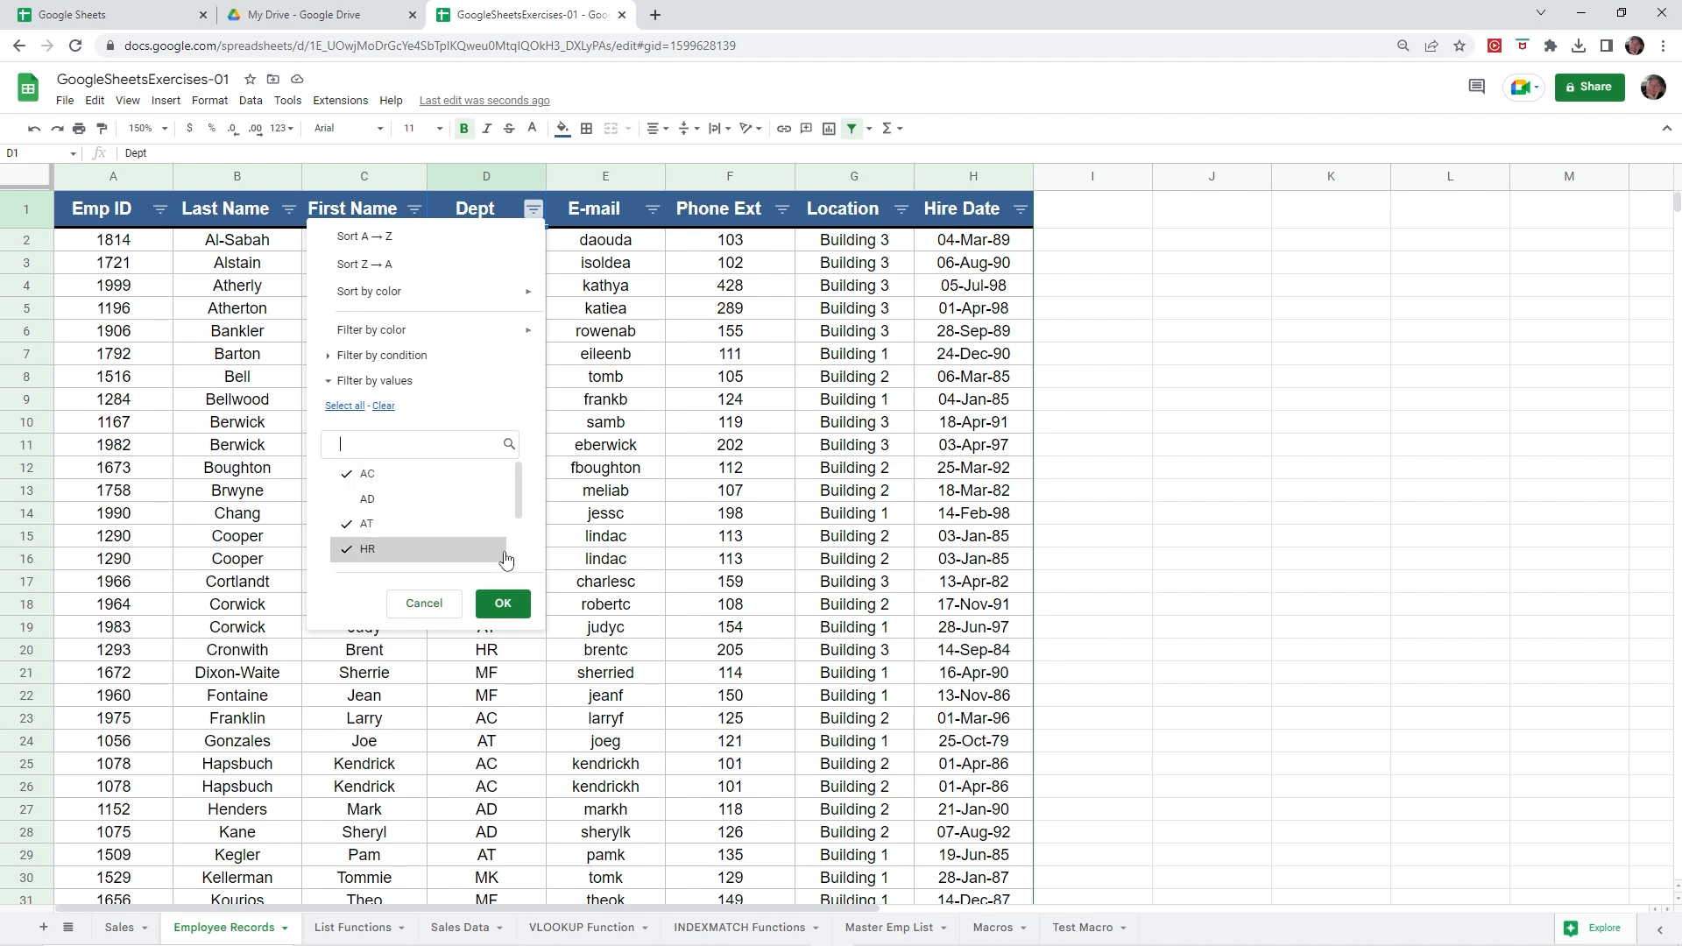
pyautogui.moveTo(518, 497)
pyautogui.mouseDown()
pyautogui.moveTo(518, 540)
pyautogui.moveTo(514, 495)
pyautogui.mouseUp()
pyautogui.click(502, 604)
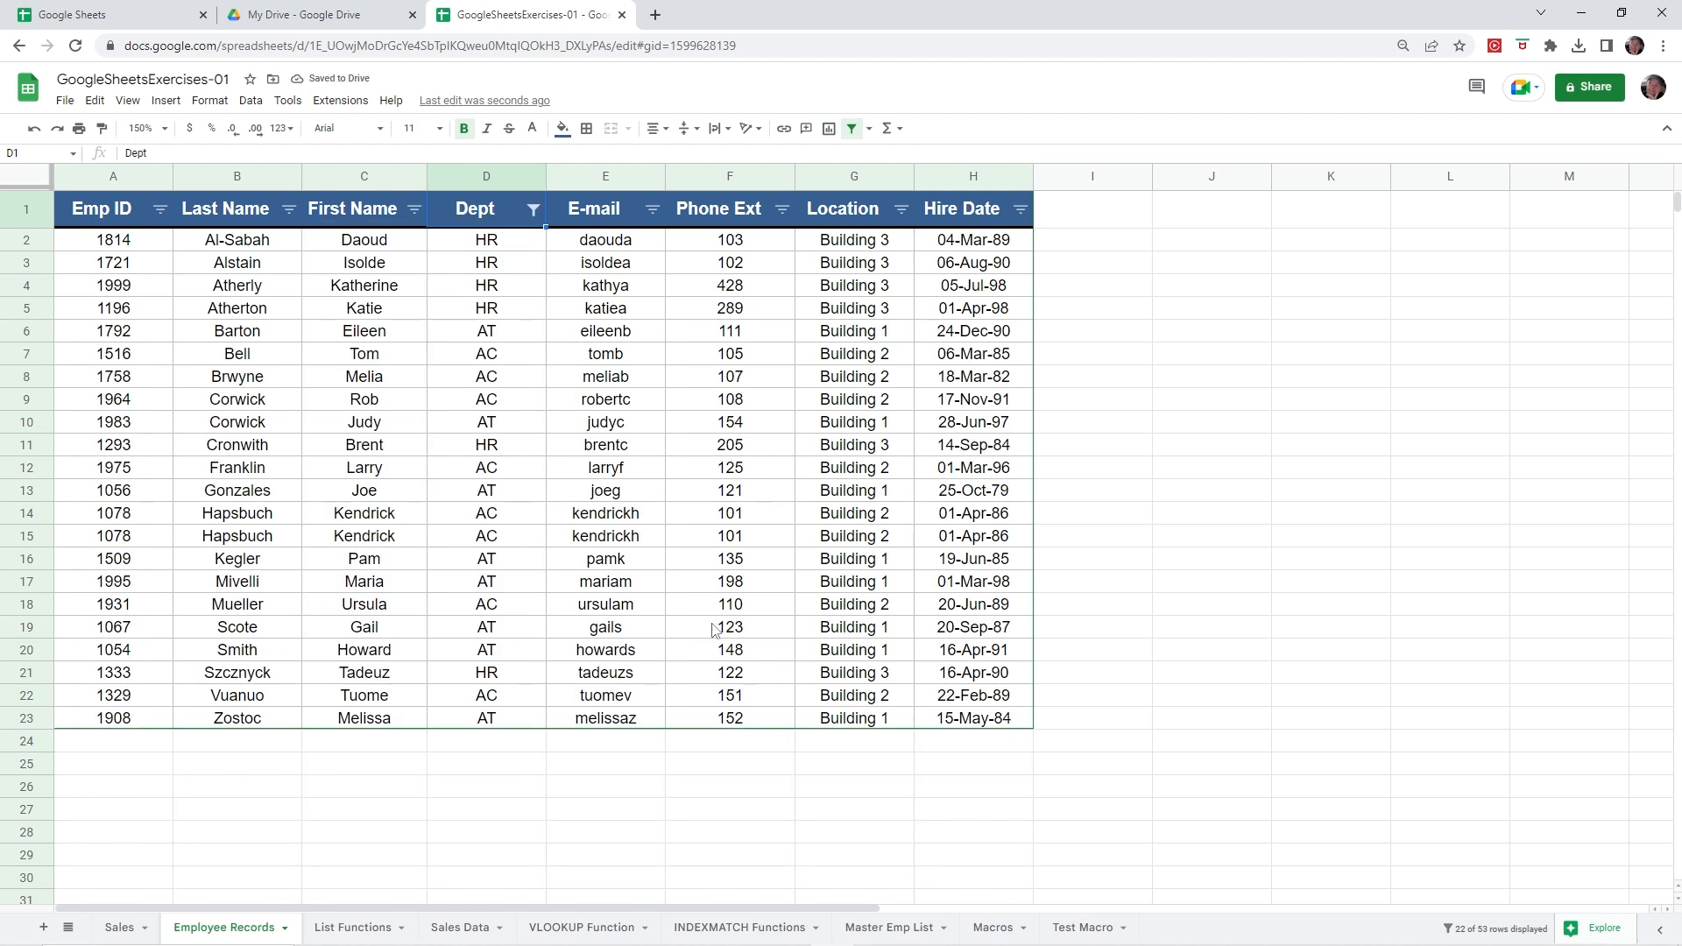
# Step: Clear the Dept column filter so all departments are shown, and review the filter's value list
pyautogui.click(533, 210)
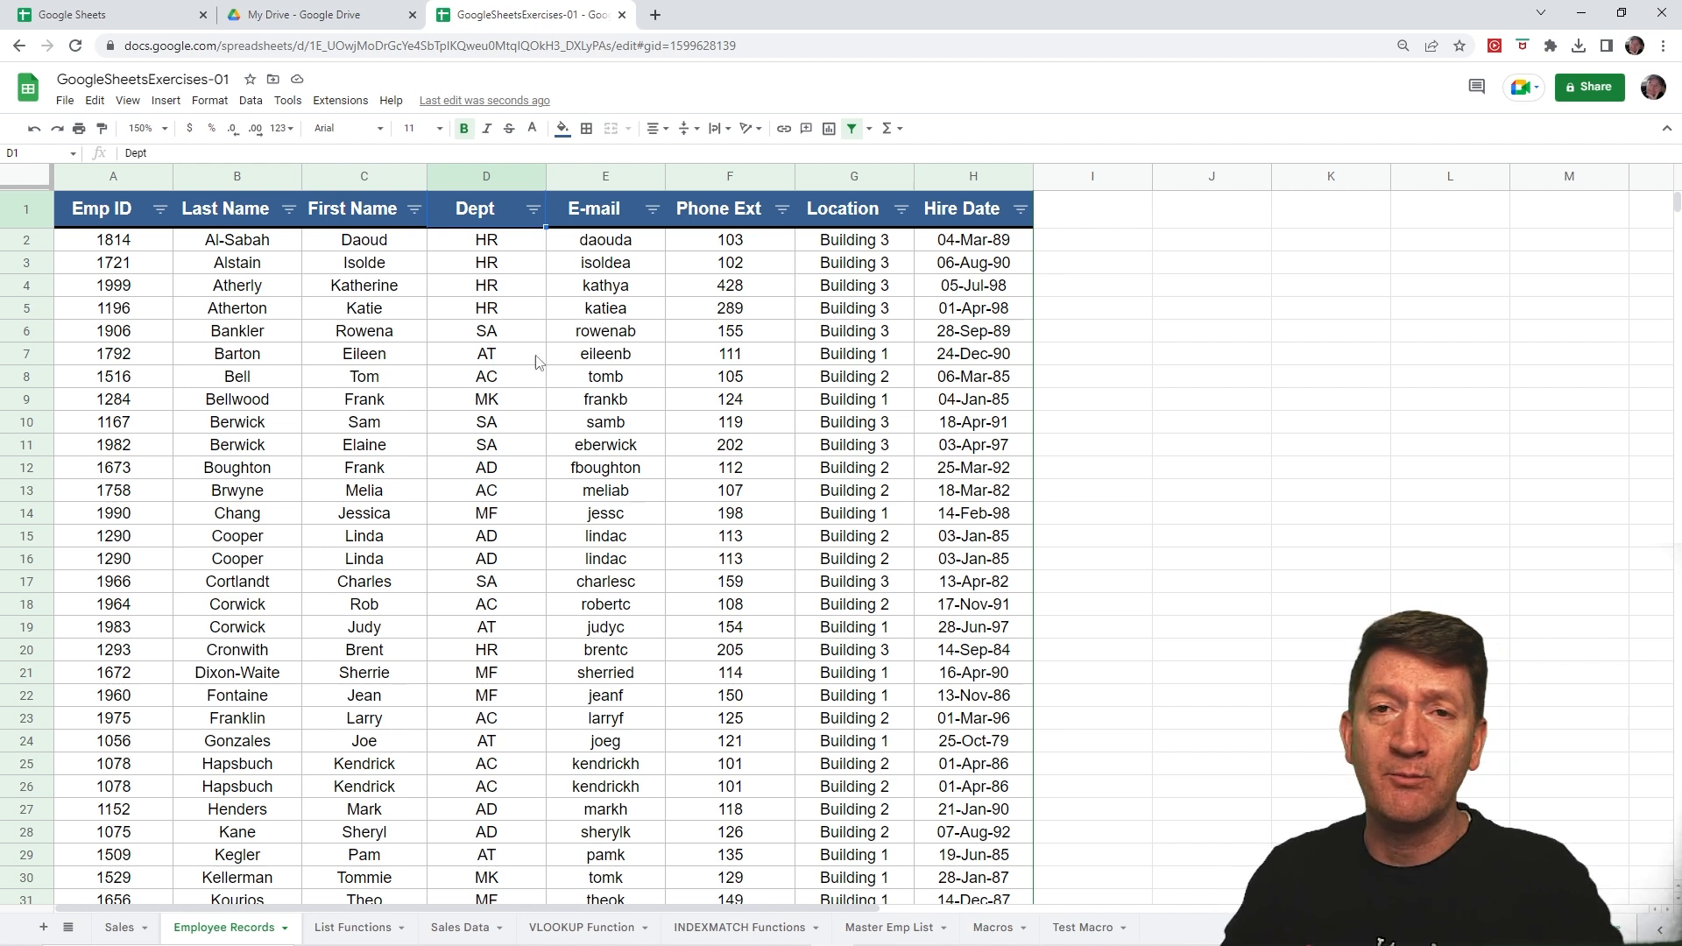
pyautogui.click(415, 377)
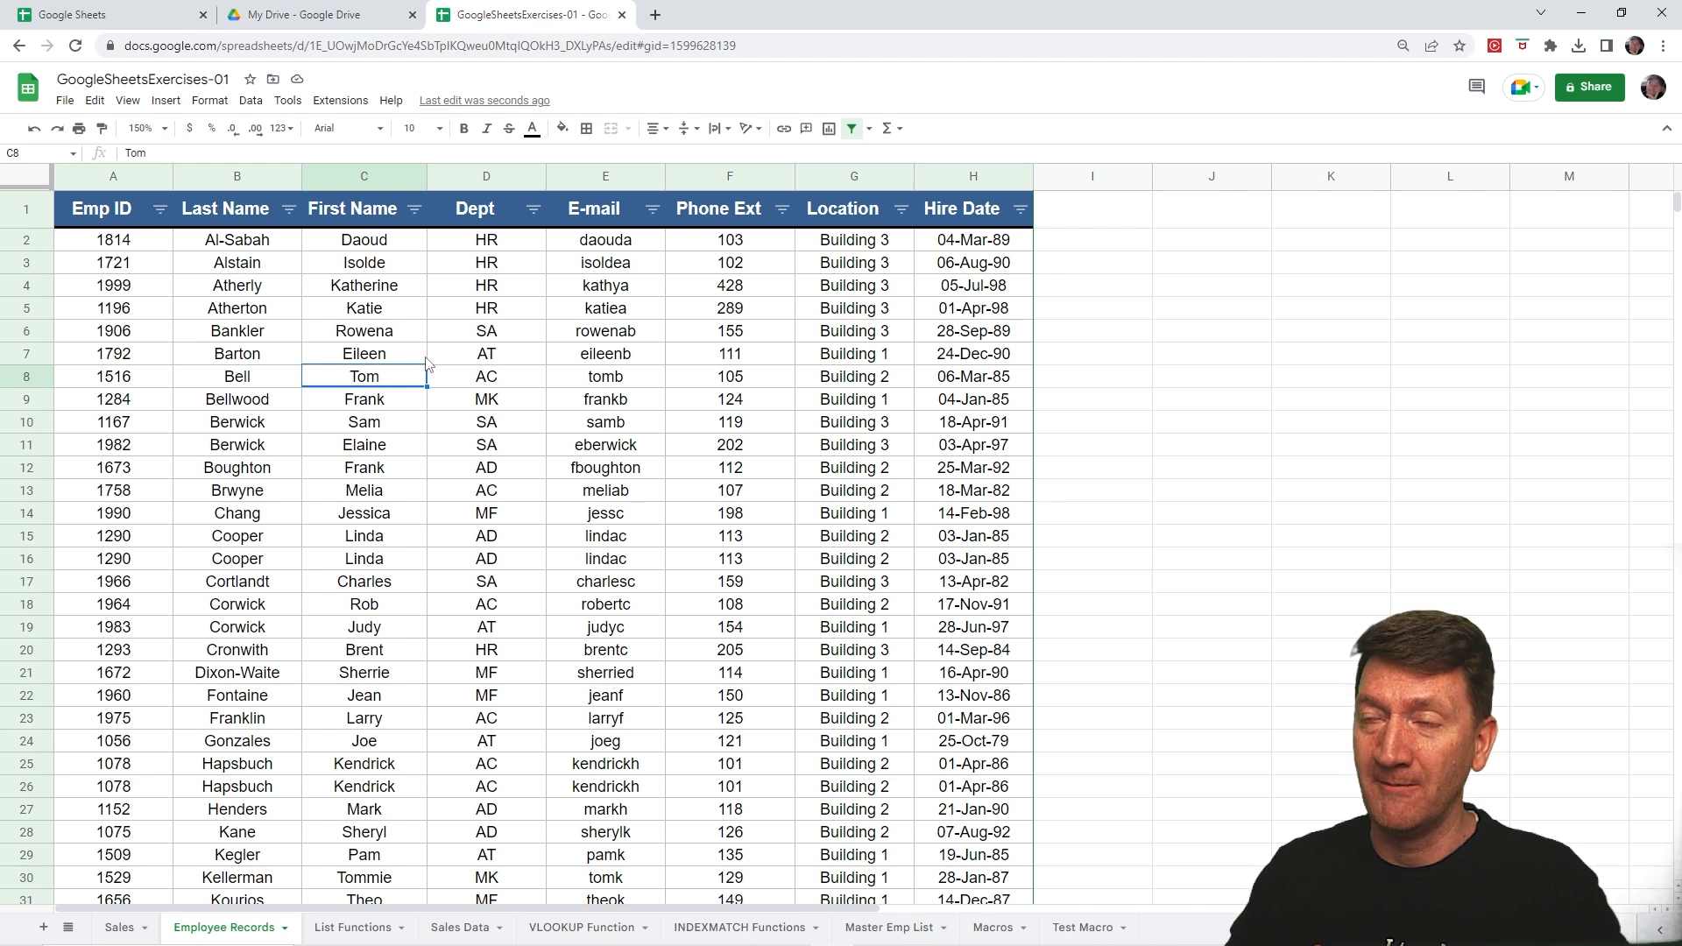
pyautogui.click(533, 210)
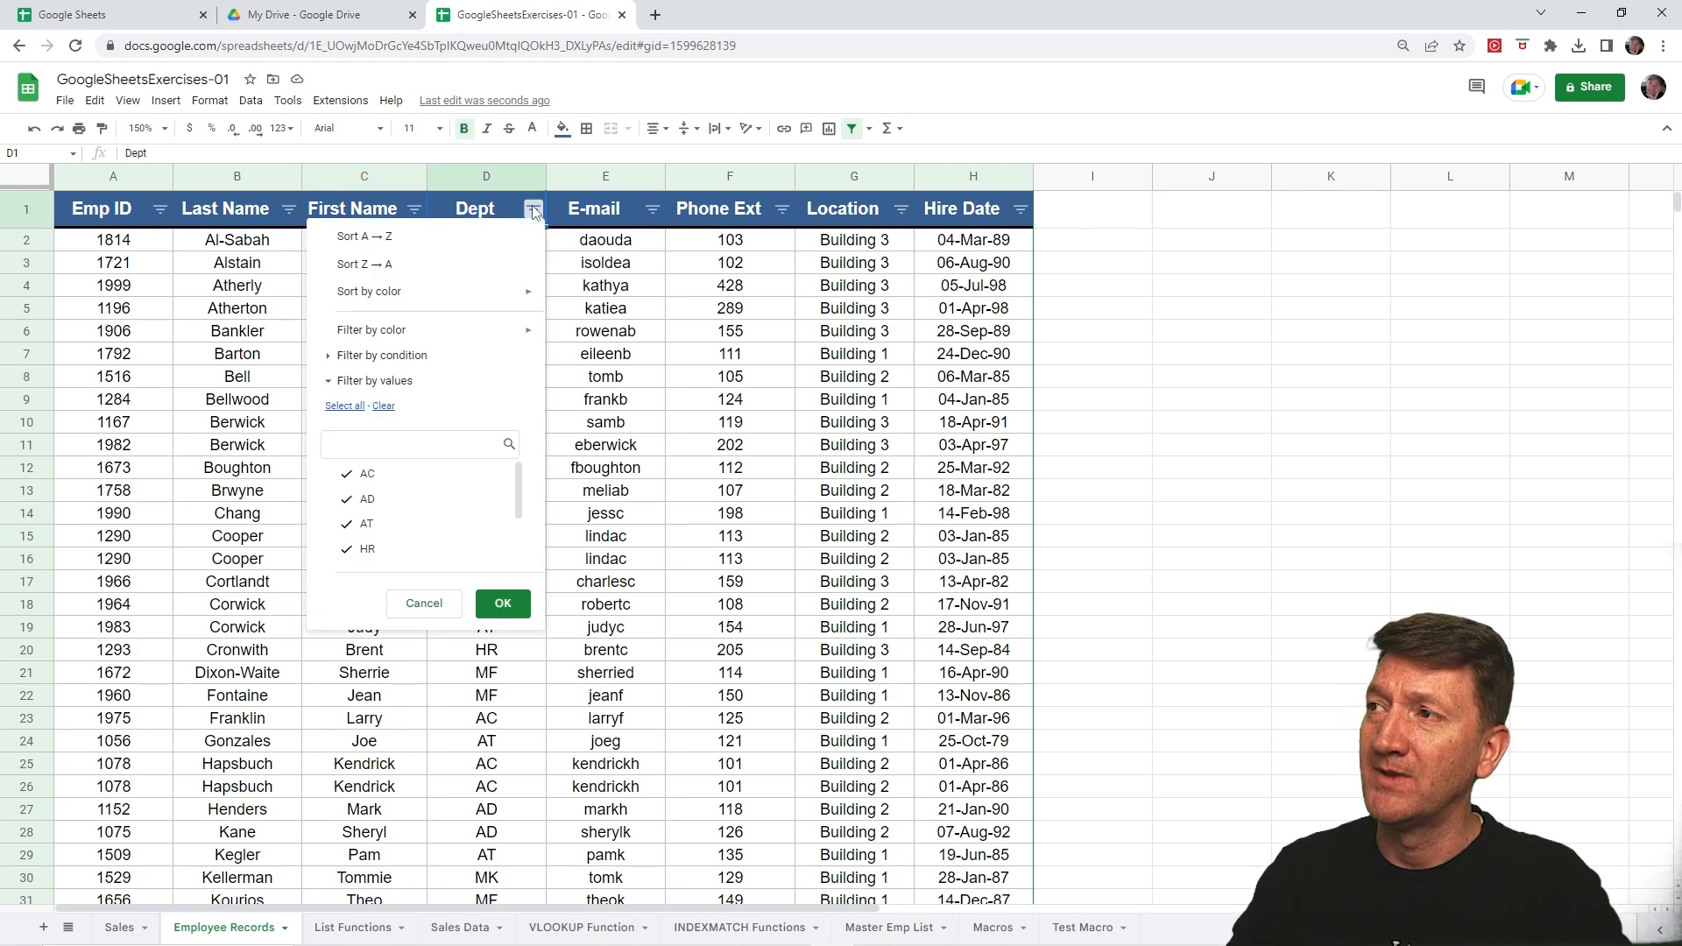
pyautogui.click(607, 268)
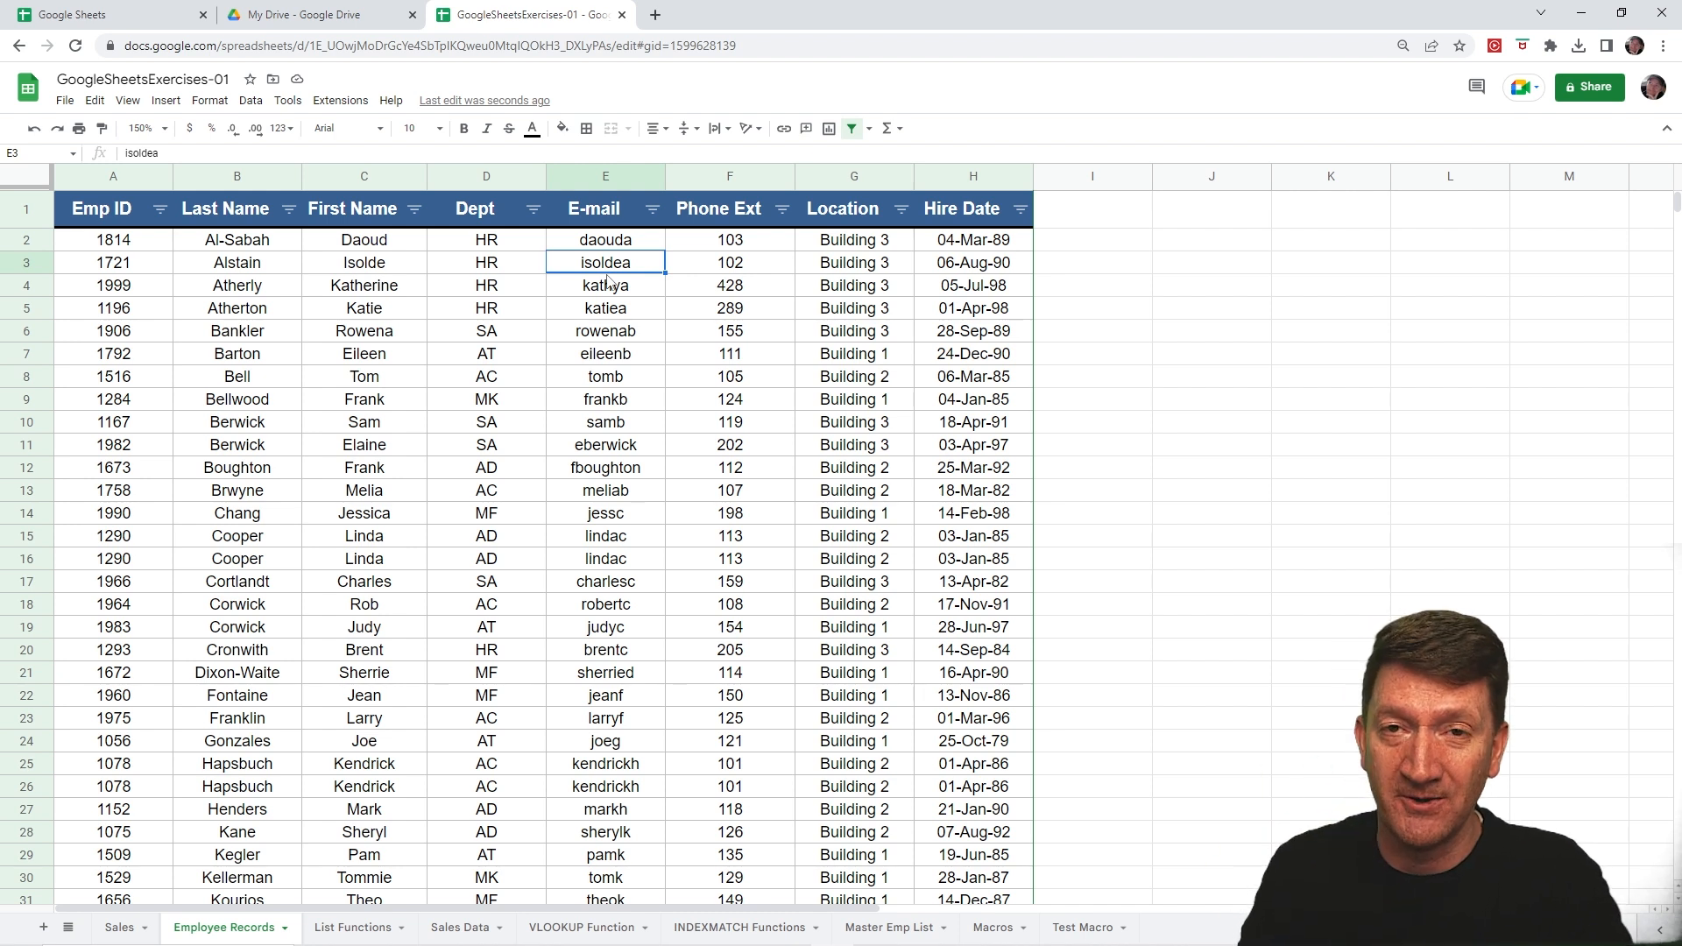
# Step: Add a slicer on the Dept column of the employee list and place it beside the Hire Date header
pyautogui.click(503, 311)
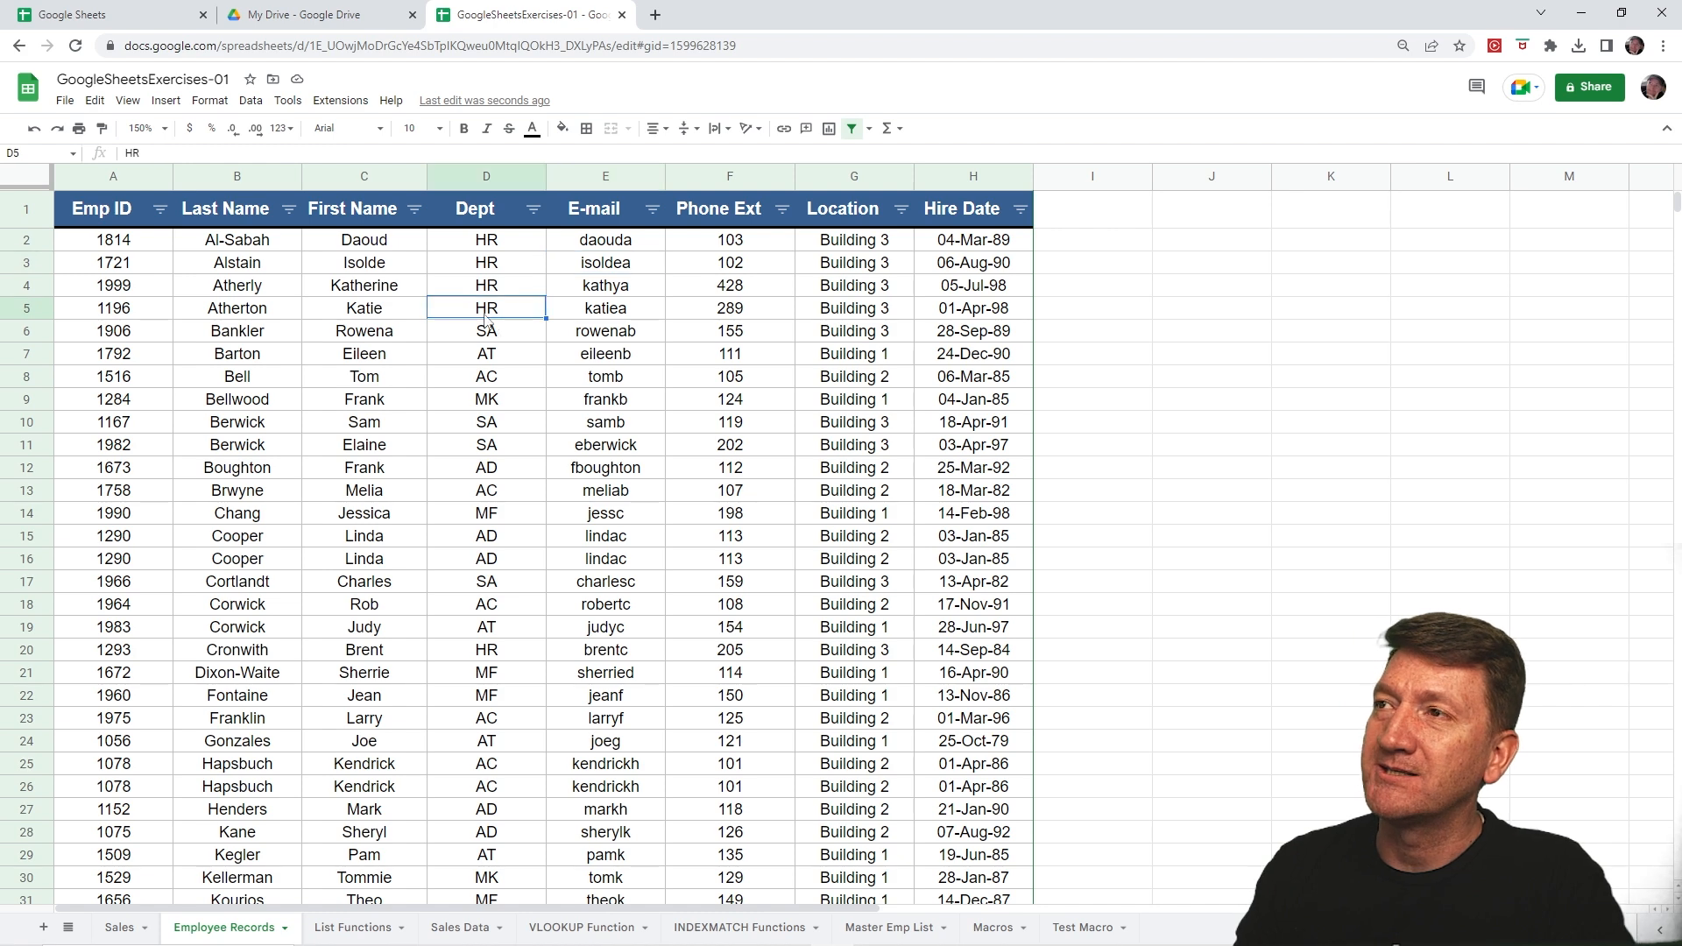
pyautogui.click(250, 99)
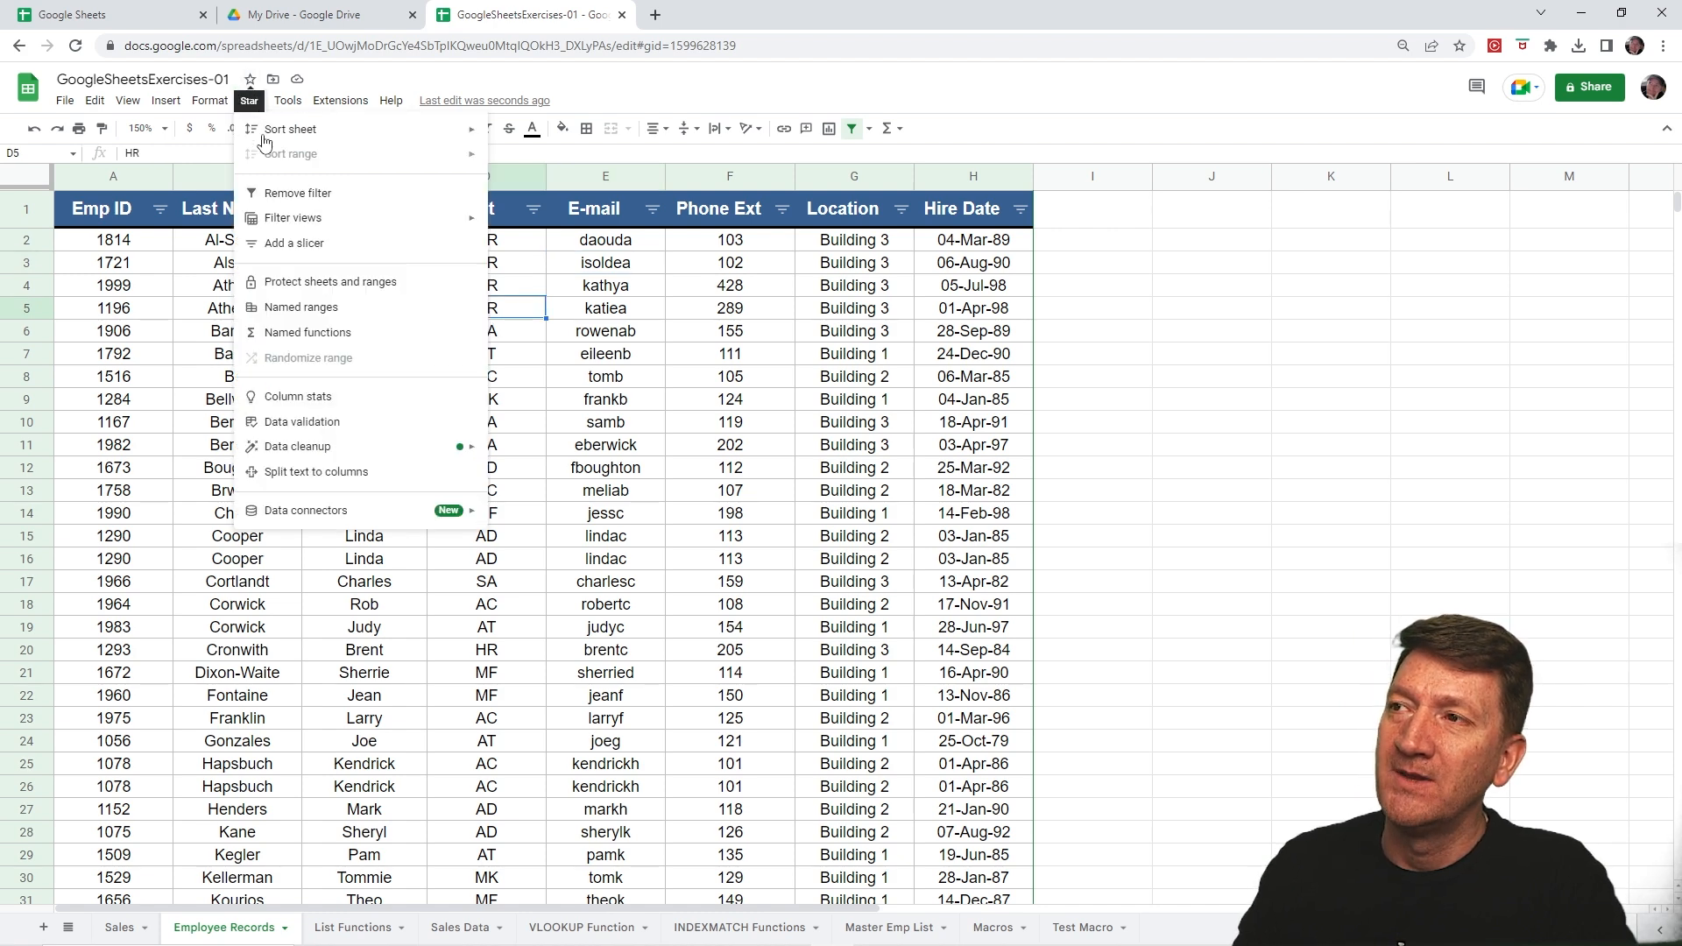
pyautogui.click(291, 246)
pyautogui.moveTo(642, 536); pyautogui.dragTo(1076, 195)
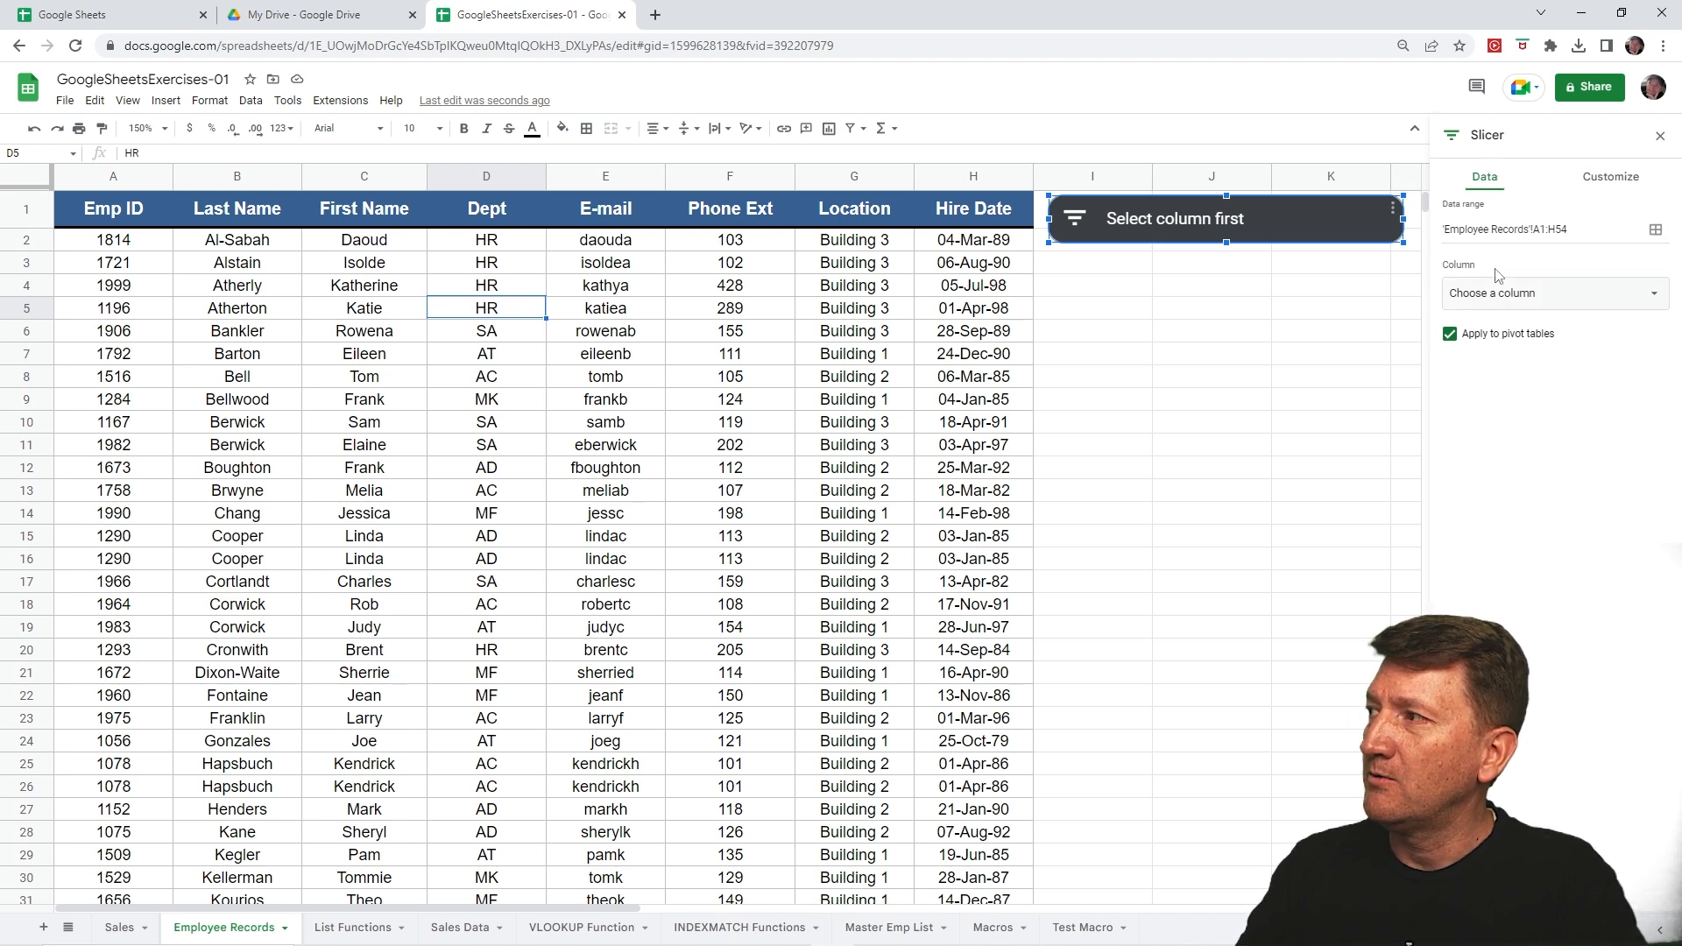
pyautogui.click(1493, 302)
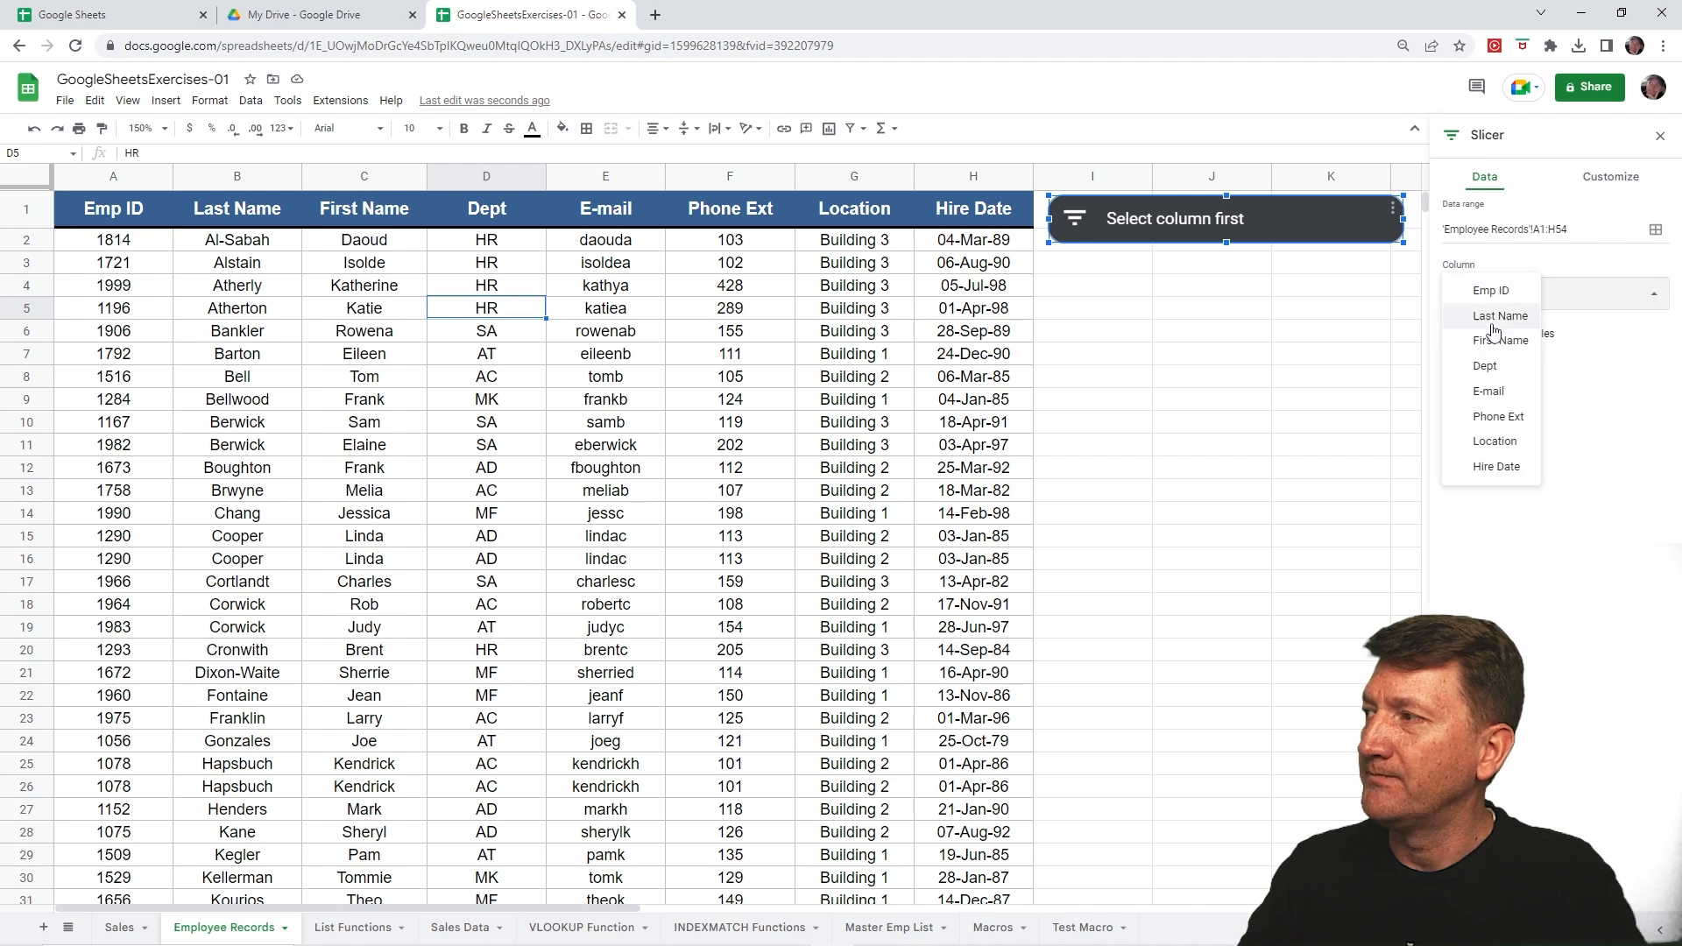
pyautogui.click(1483, 367)
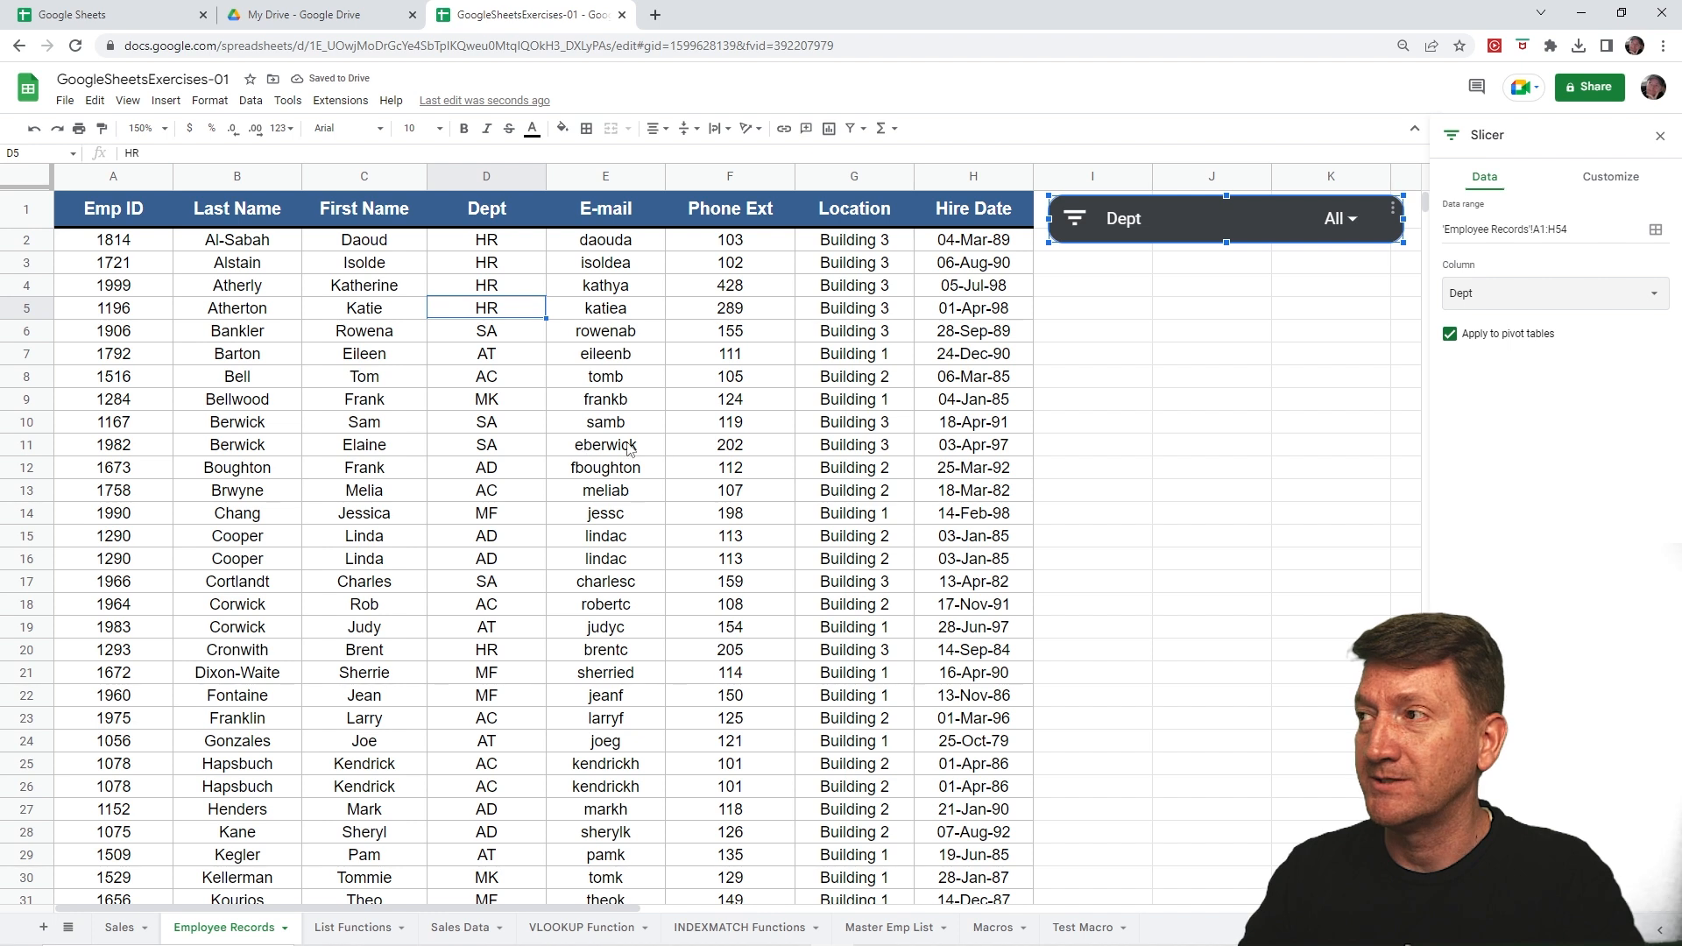
pyautogui.click(1662, 137)
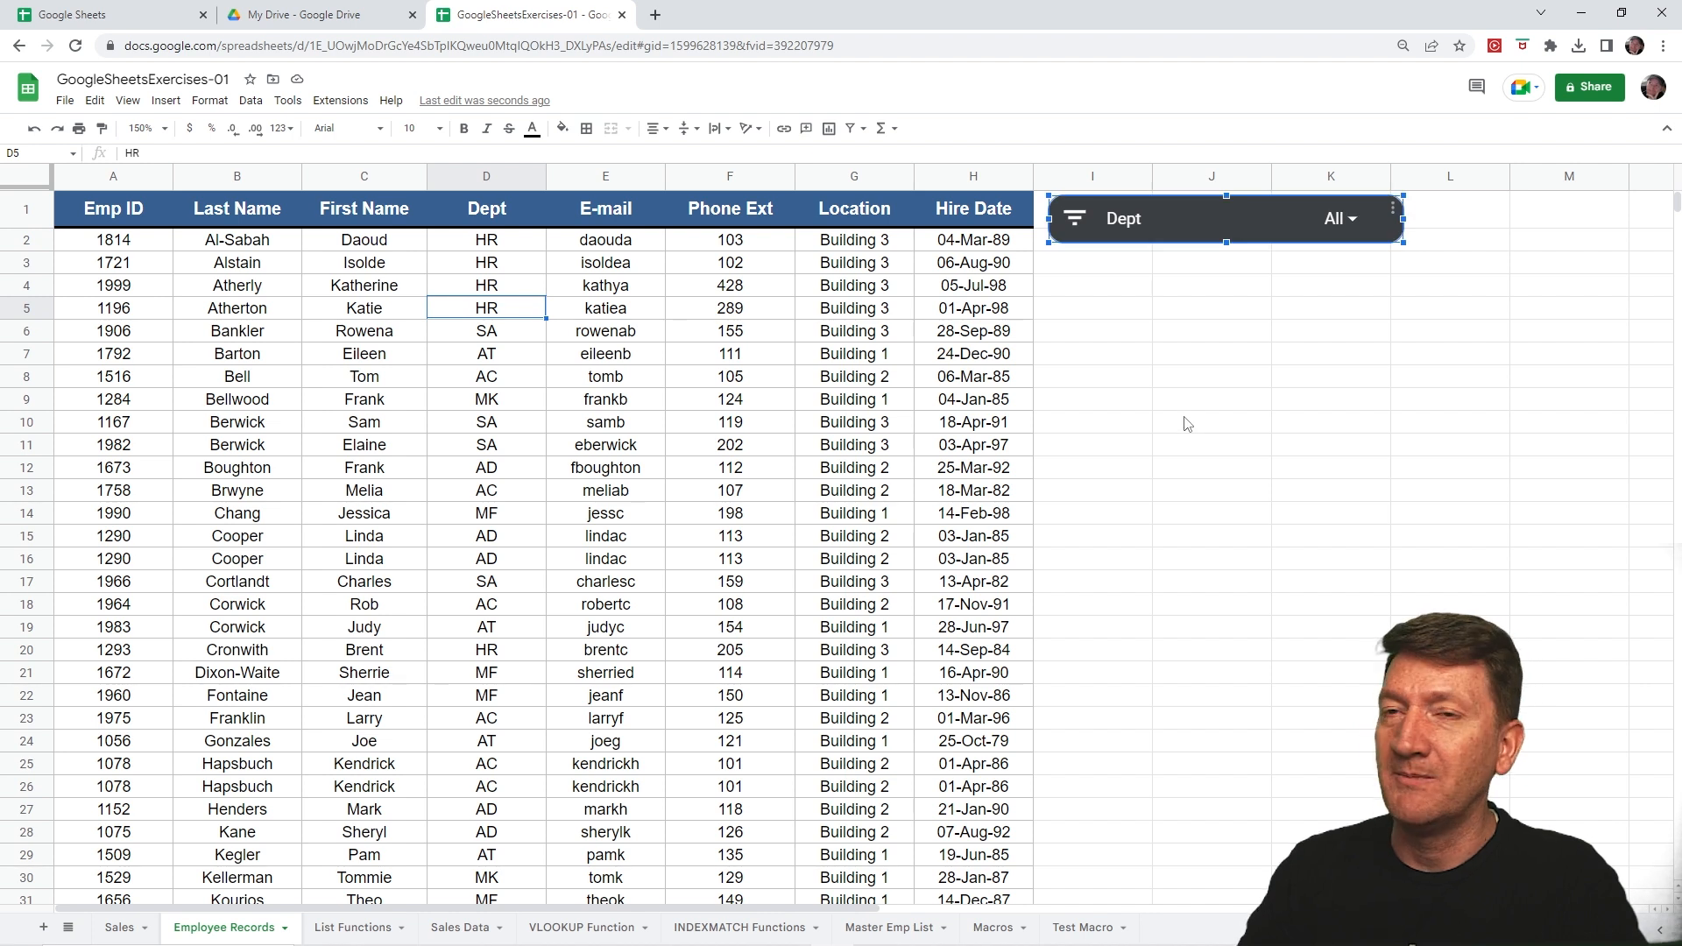
# Step: Reopen the Dept slicer's settings to review its data range and column, and close them
pyautogui.rightClick(1255, 228)
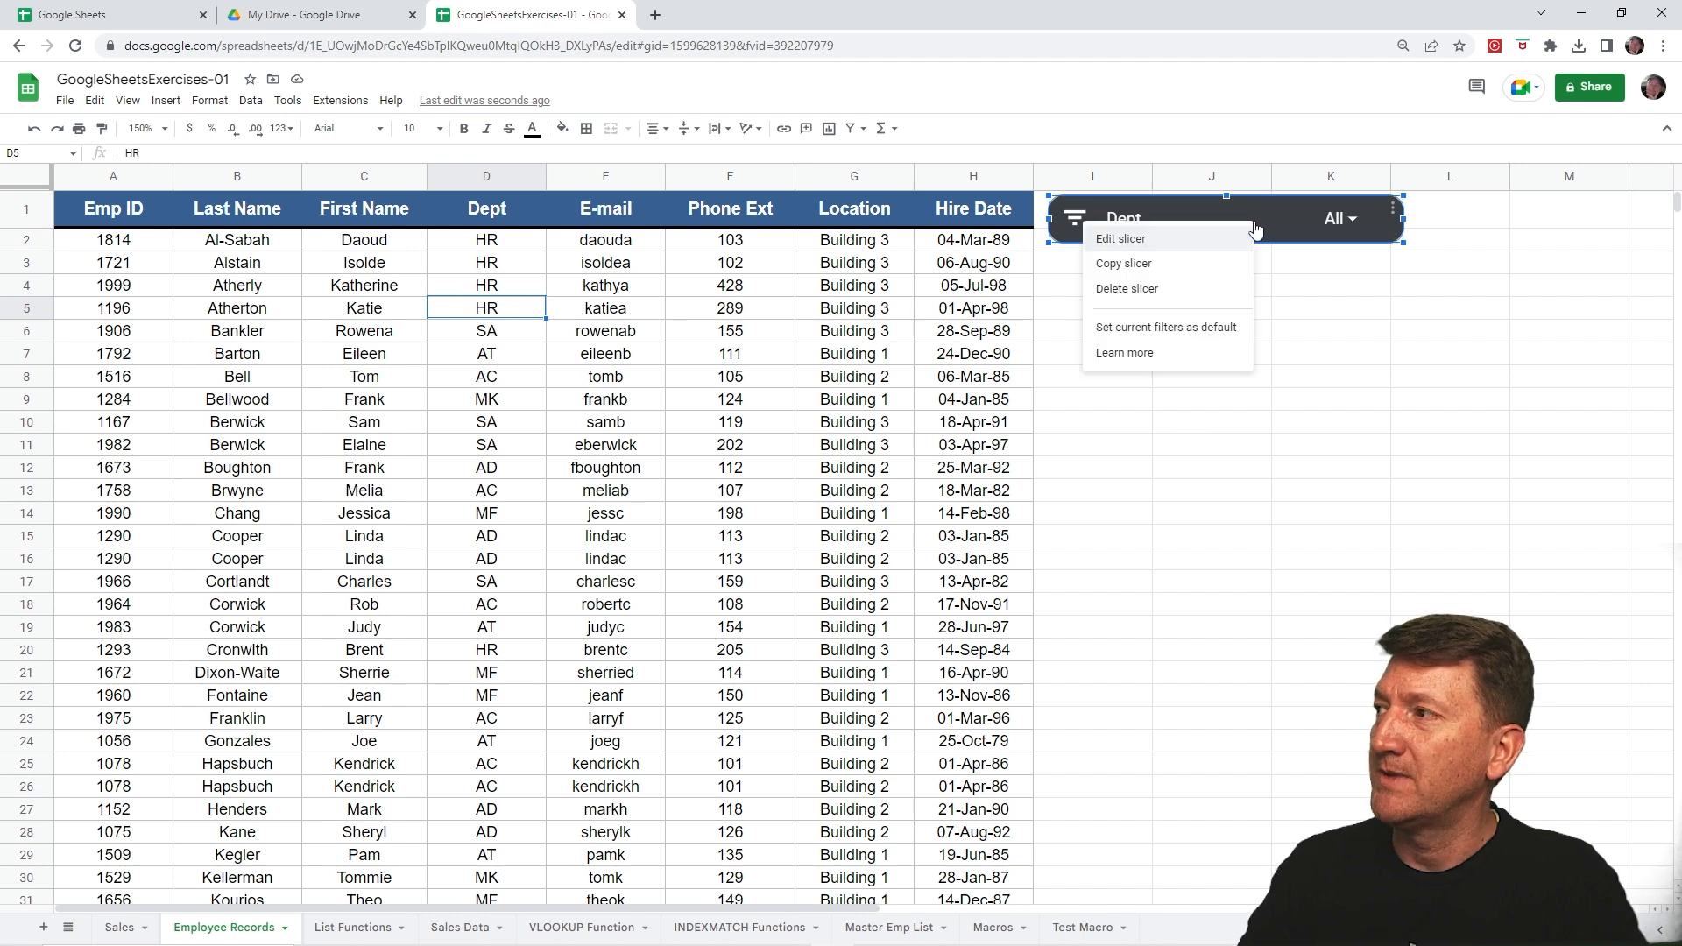
pyautogui.click(1119, 240)
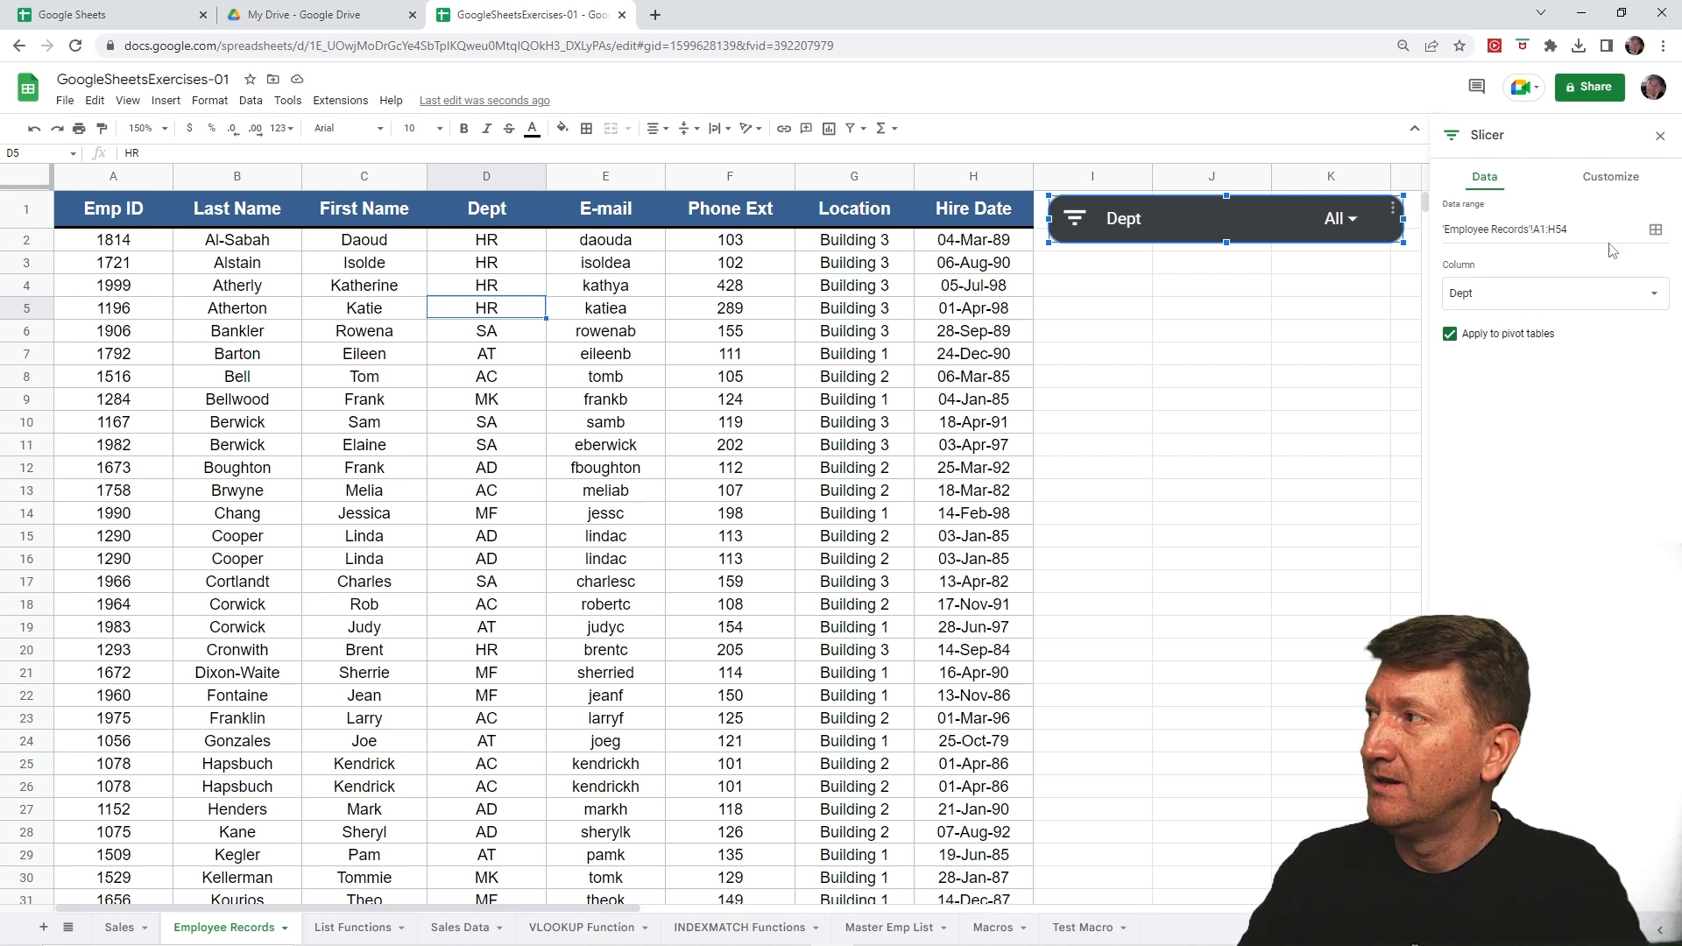
pyautogui.click(1660, 136)
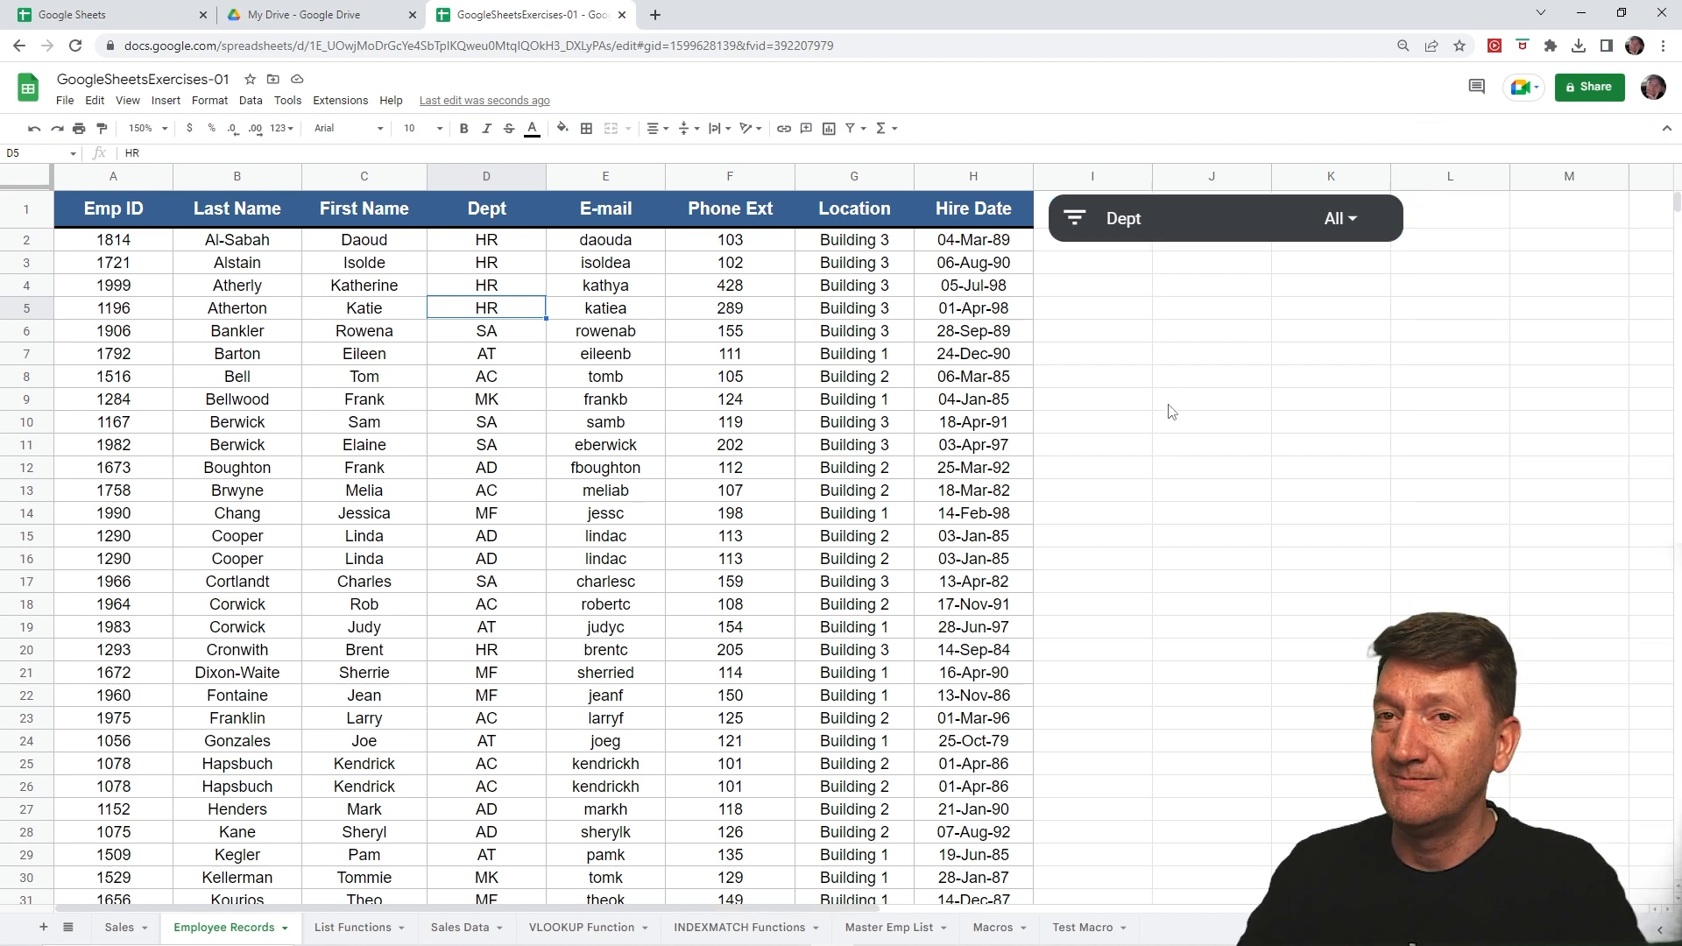
# Step: Use the Dept slicer to show only the HR department's employees
pyautogui.click(1074, 219)
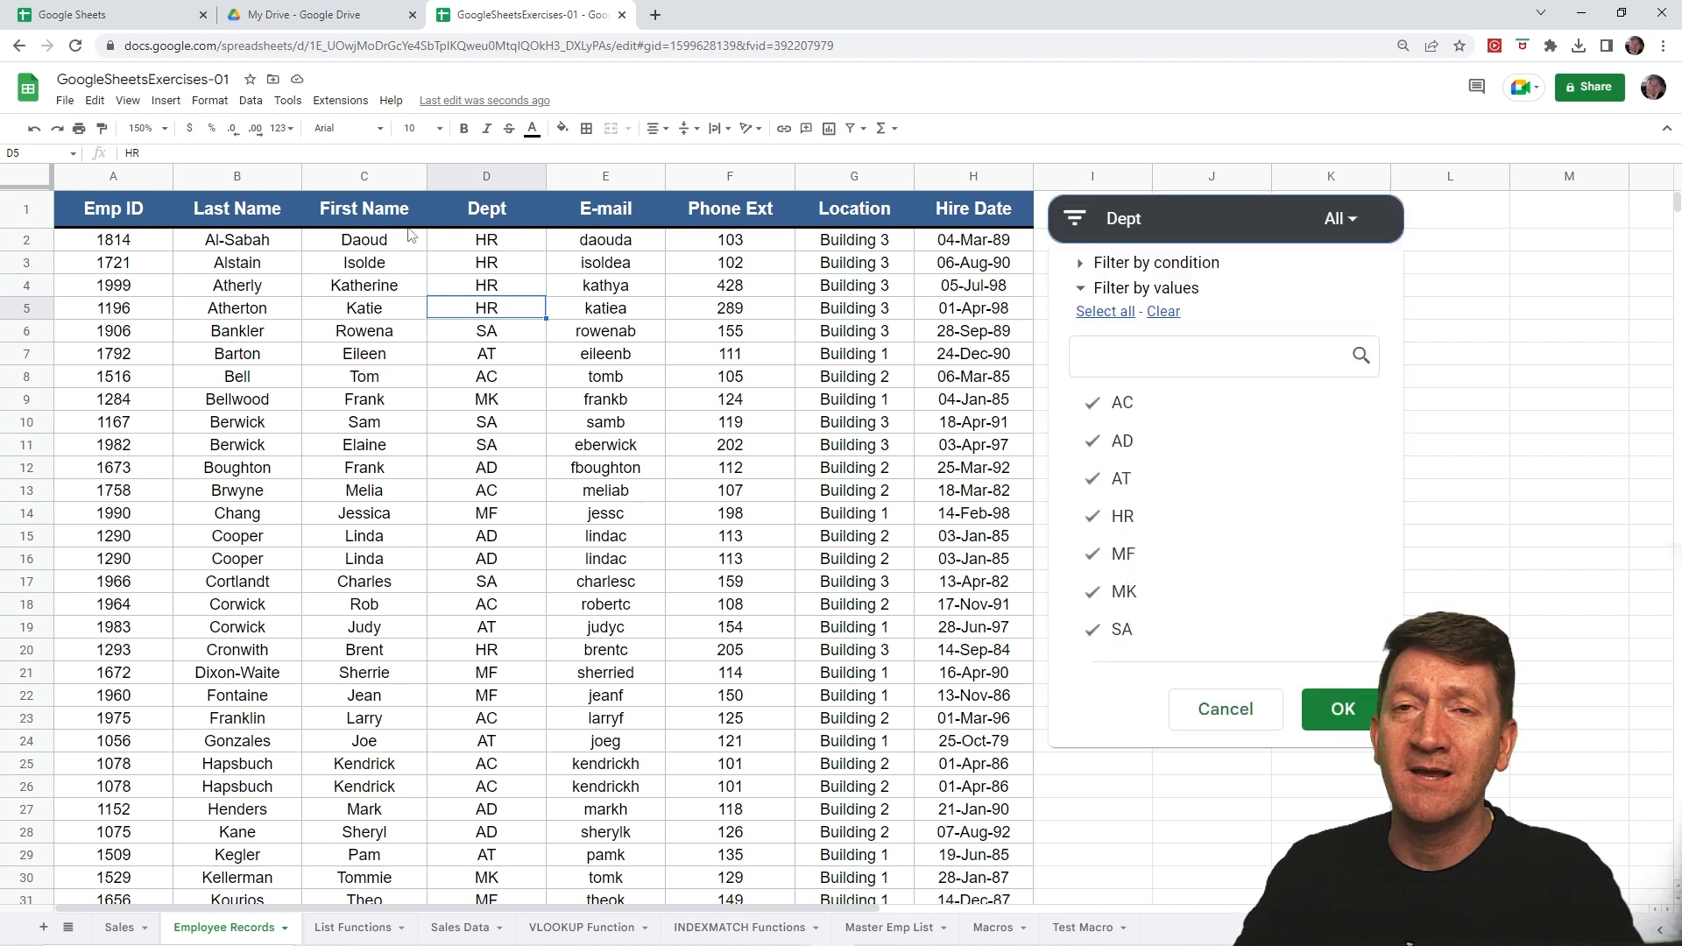
pyautogui.click(1163, 314)
pyautogui.click(1136, 531)
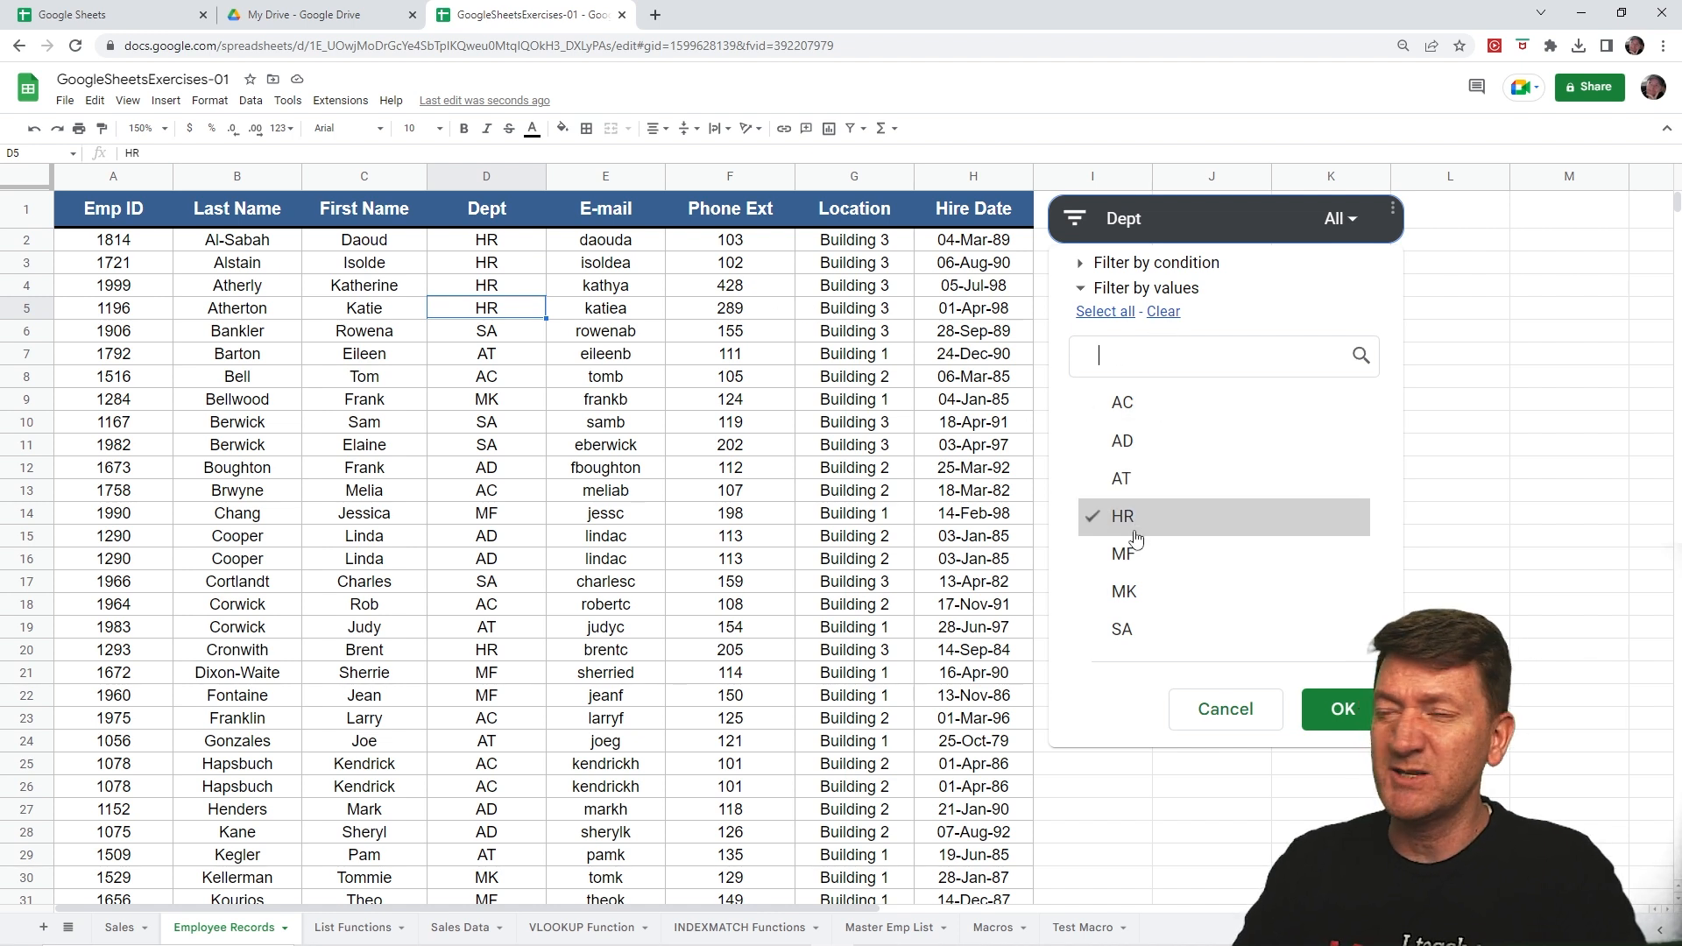
pyautogui.click(1343, 711)
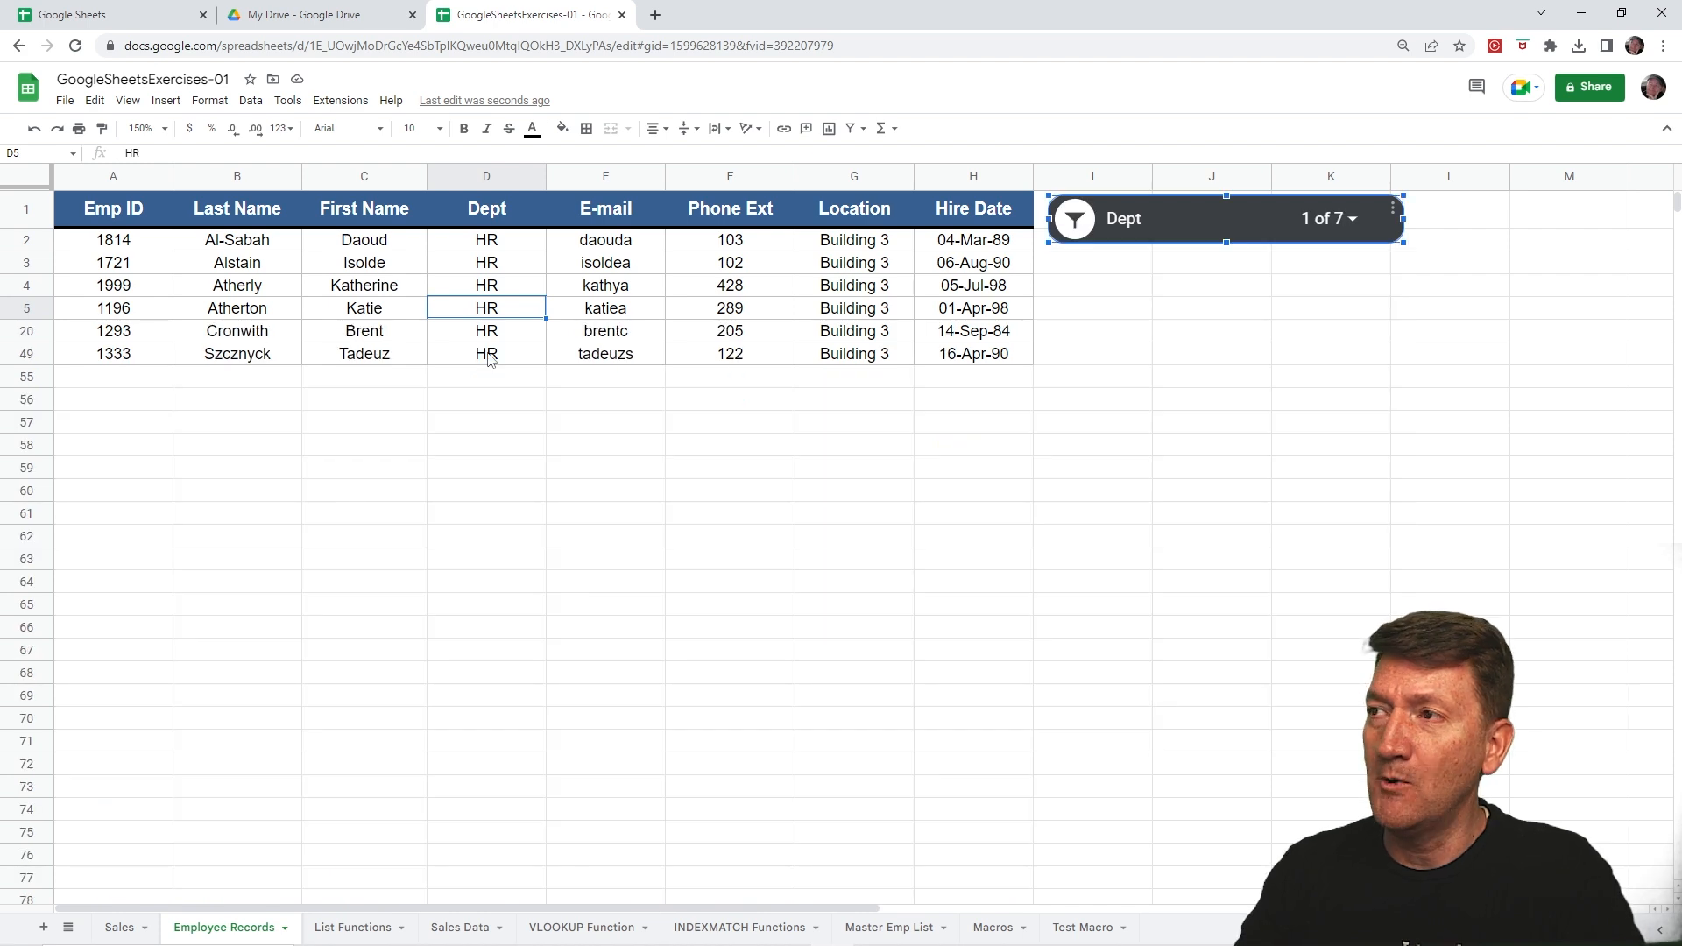
# Step: Switch the Dept slicer's selection from HR to only the AT department
pyautogui.click(1075, 221)
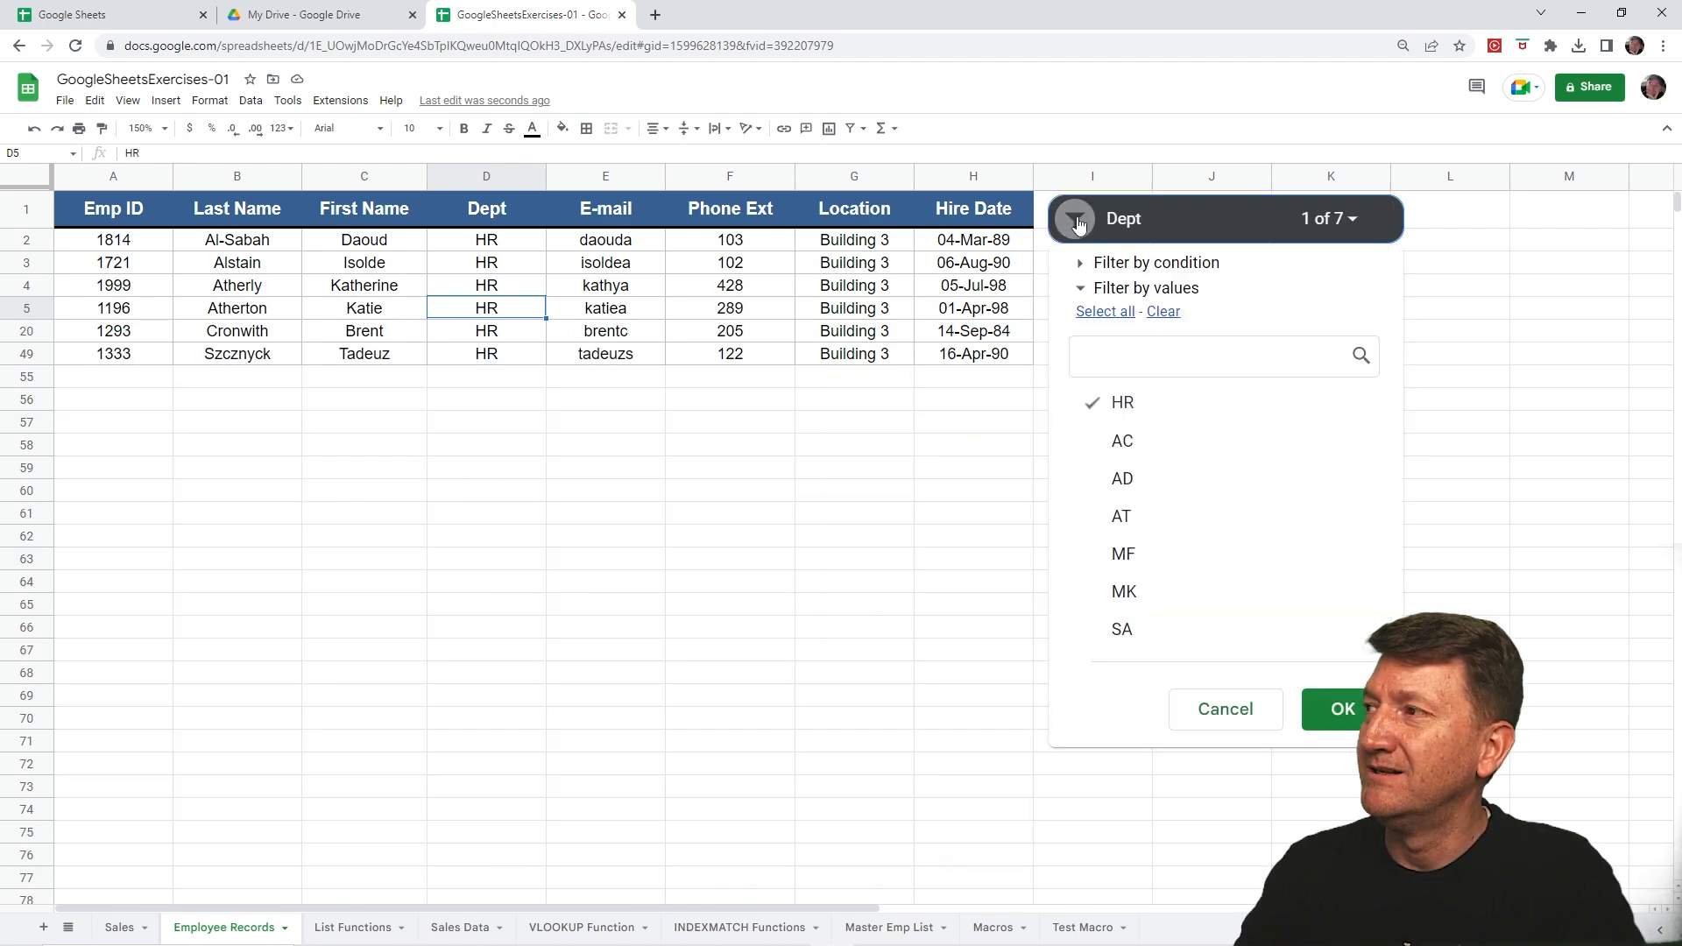
pyautogui.click(1096, 406)
pyautogui.click(1122, 522)
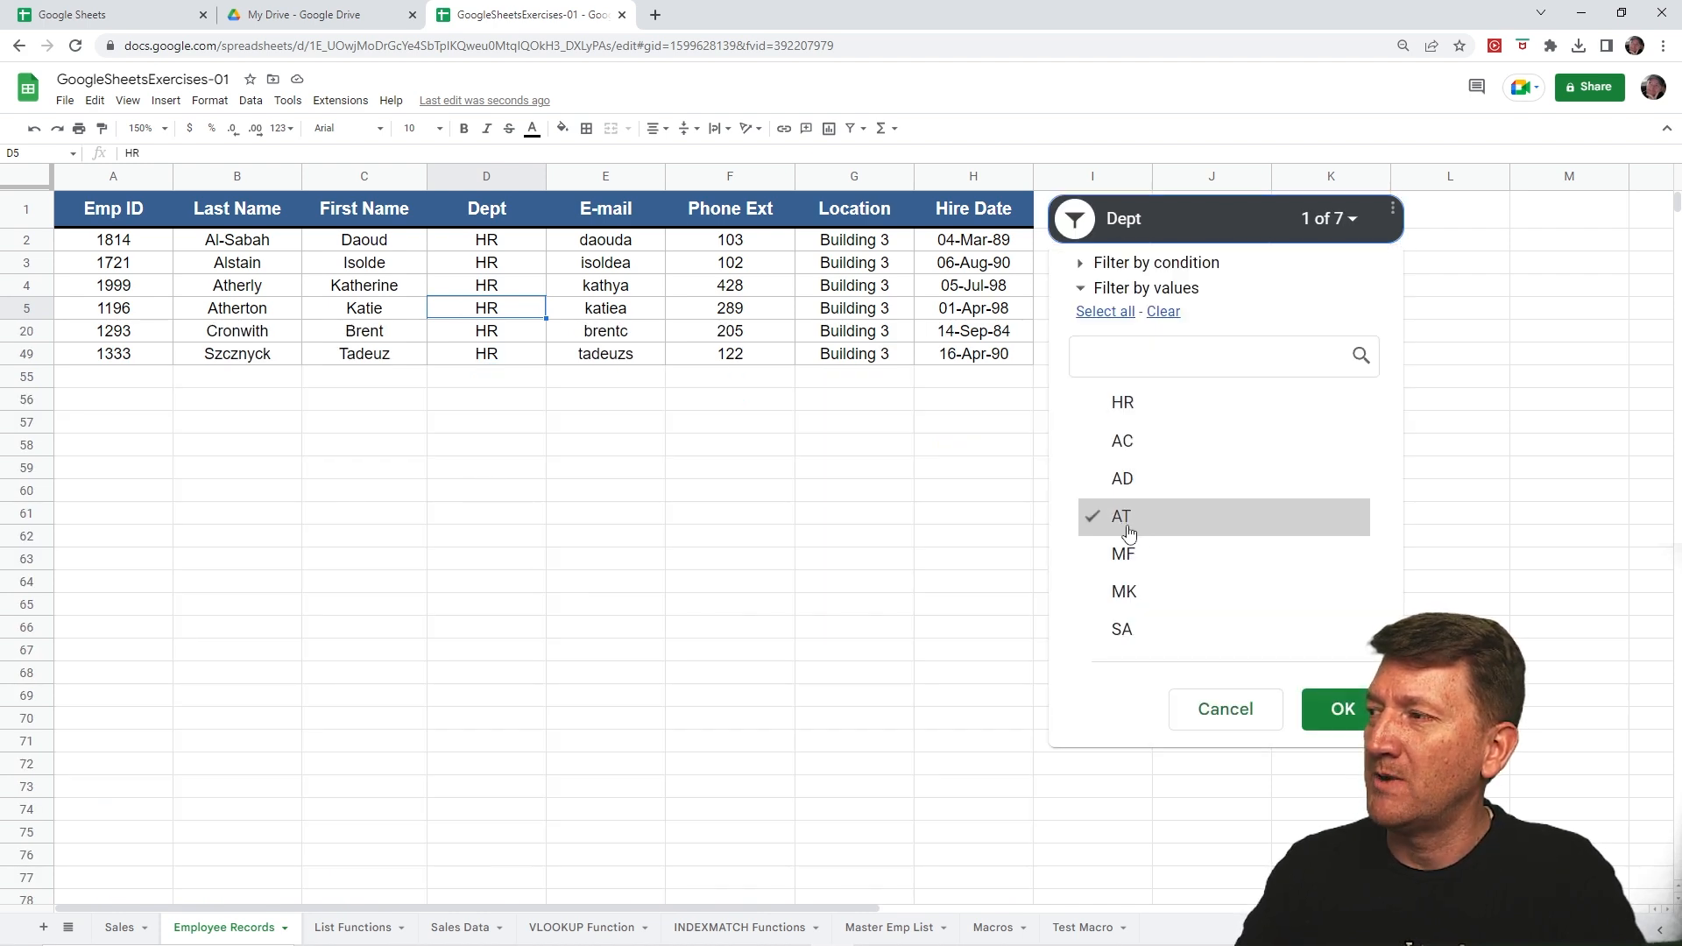
pyautogui.click(1339, 708)
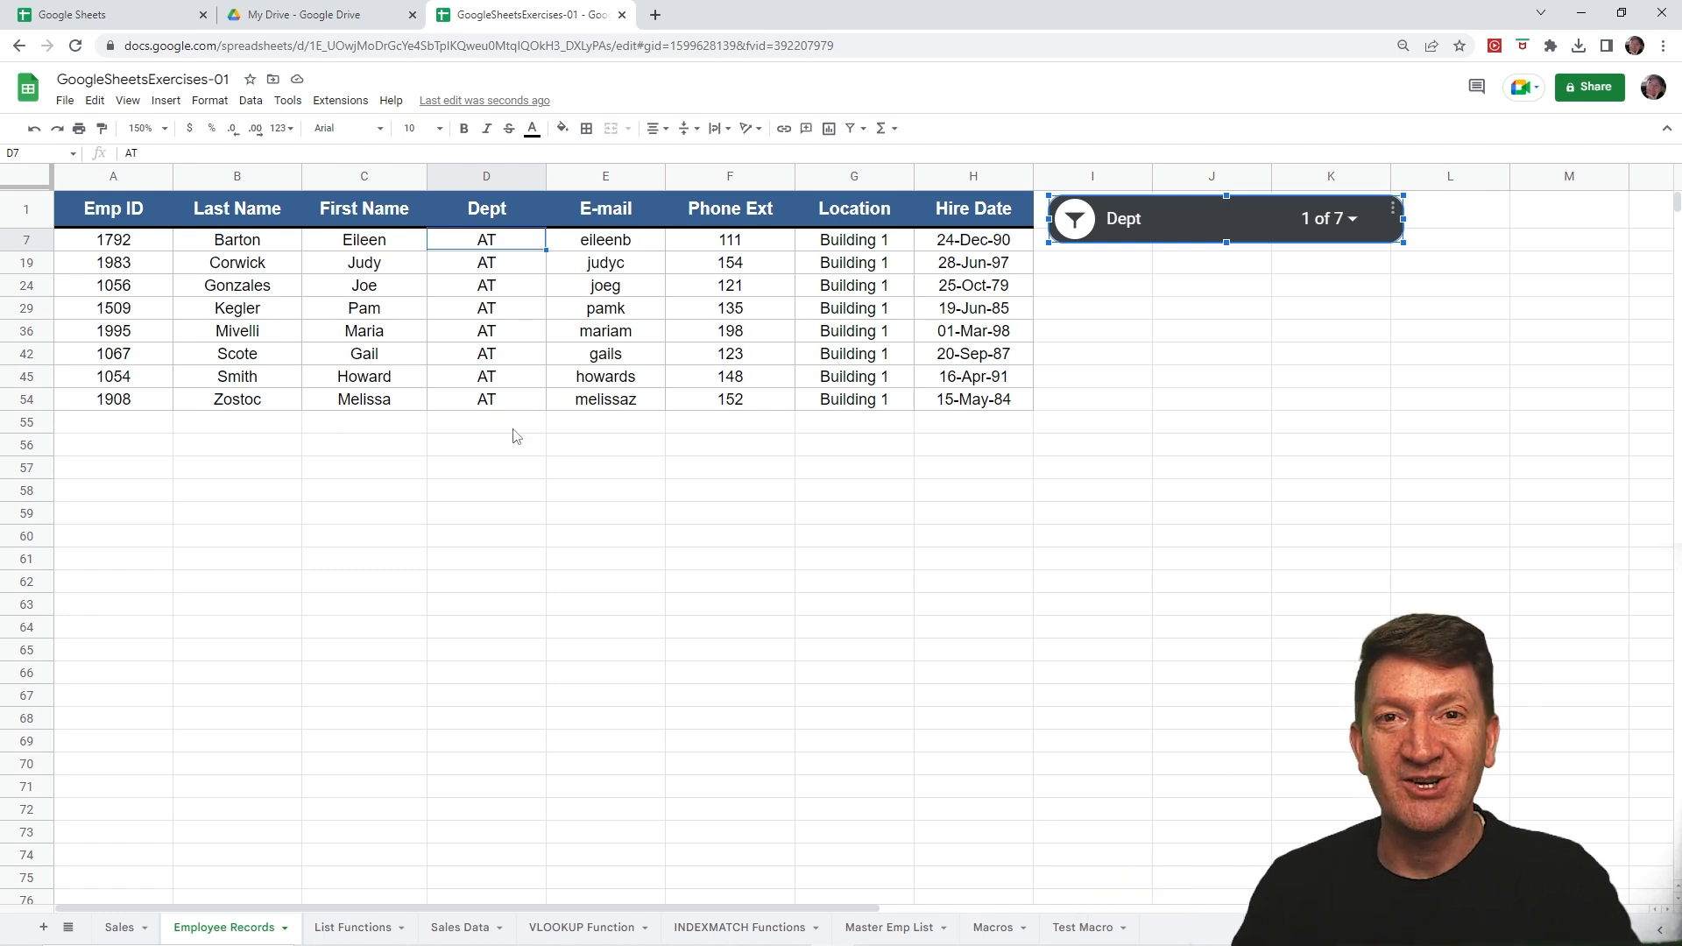
pyautogui.click(403, 333)
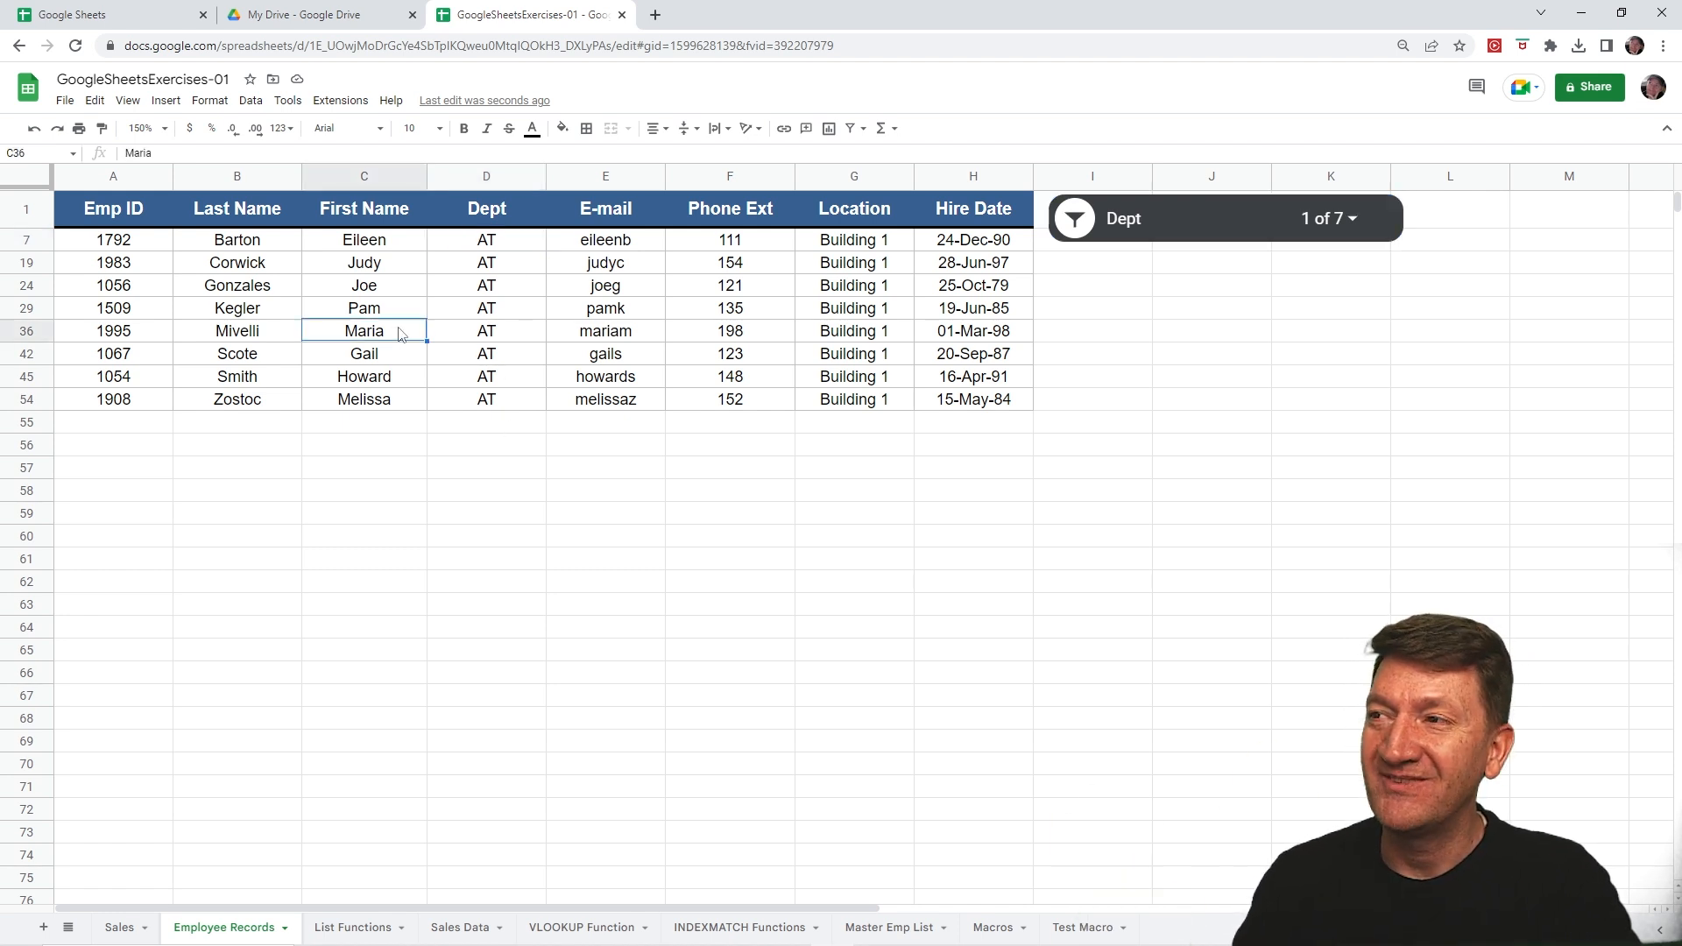
# Step: Reset the Dept slicer to include all departments and delete the slicer from the sheet
pyautogui.click(251, 99)
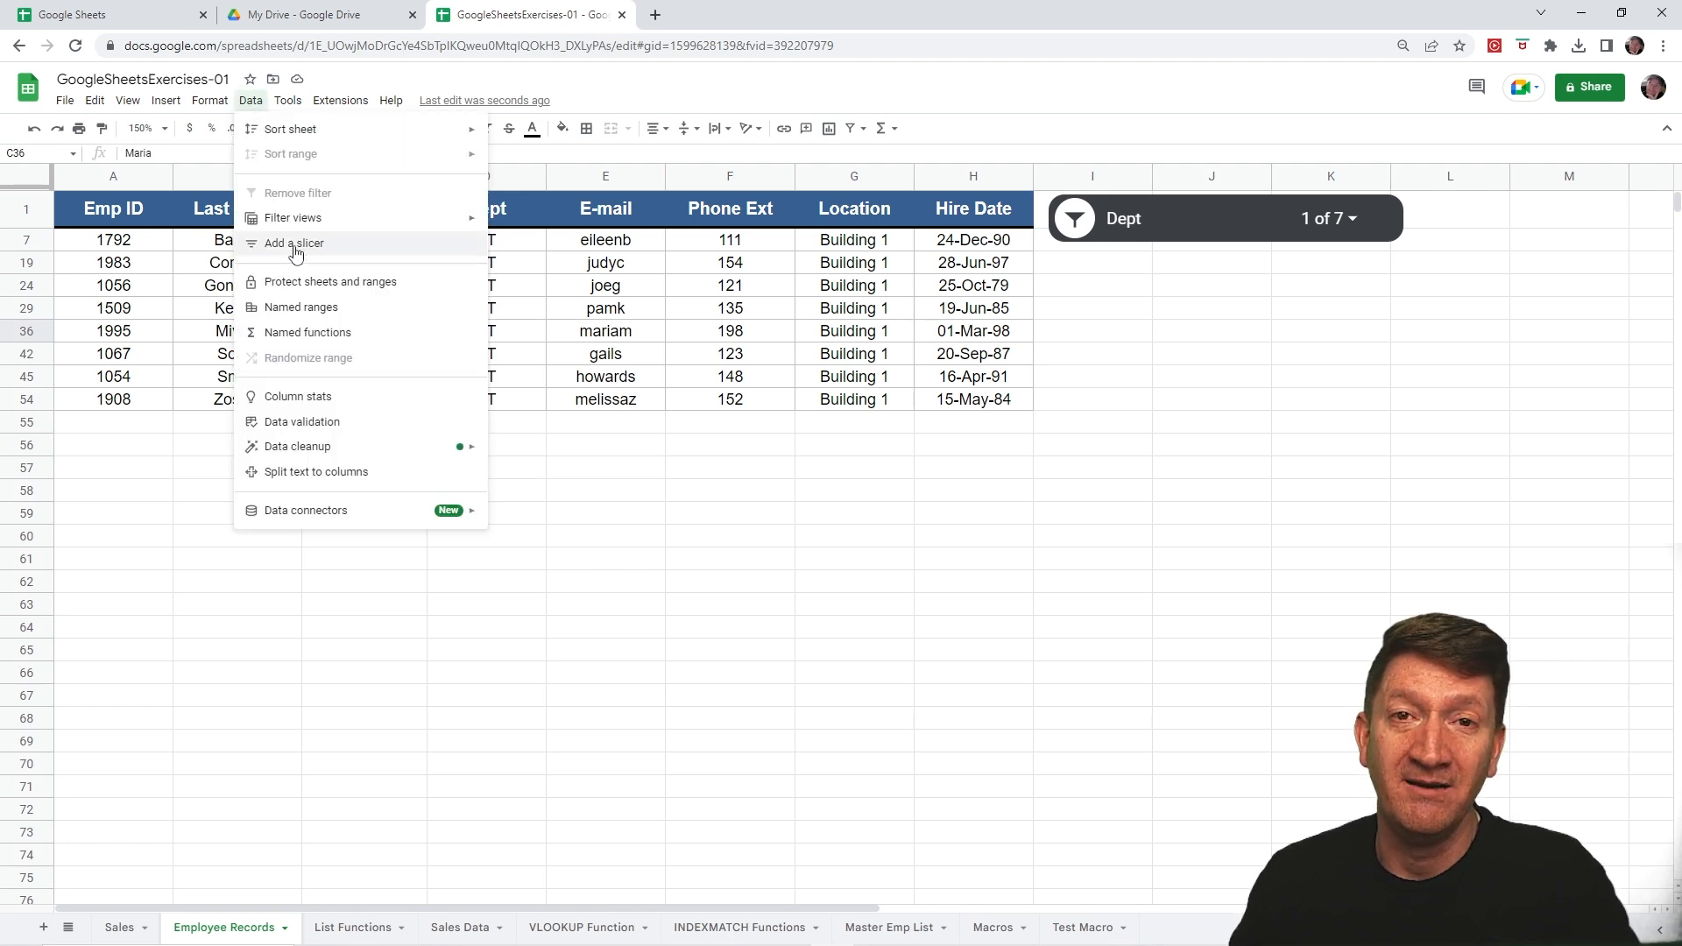
pyautogui.click(1075, 219)
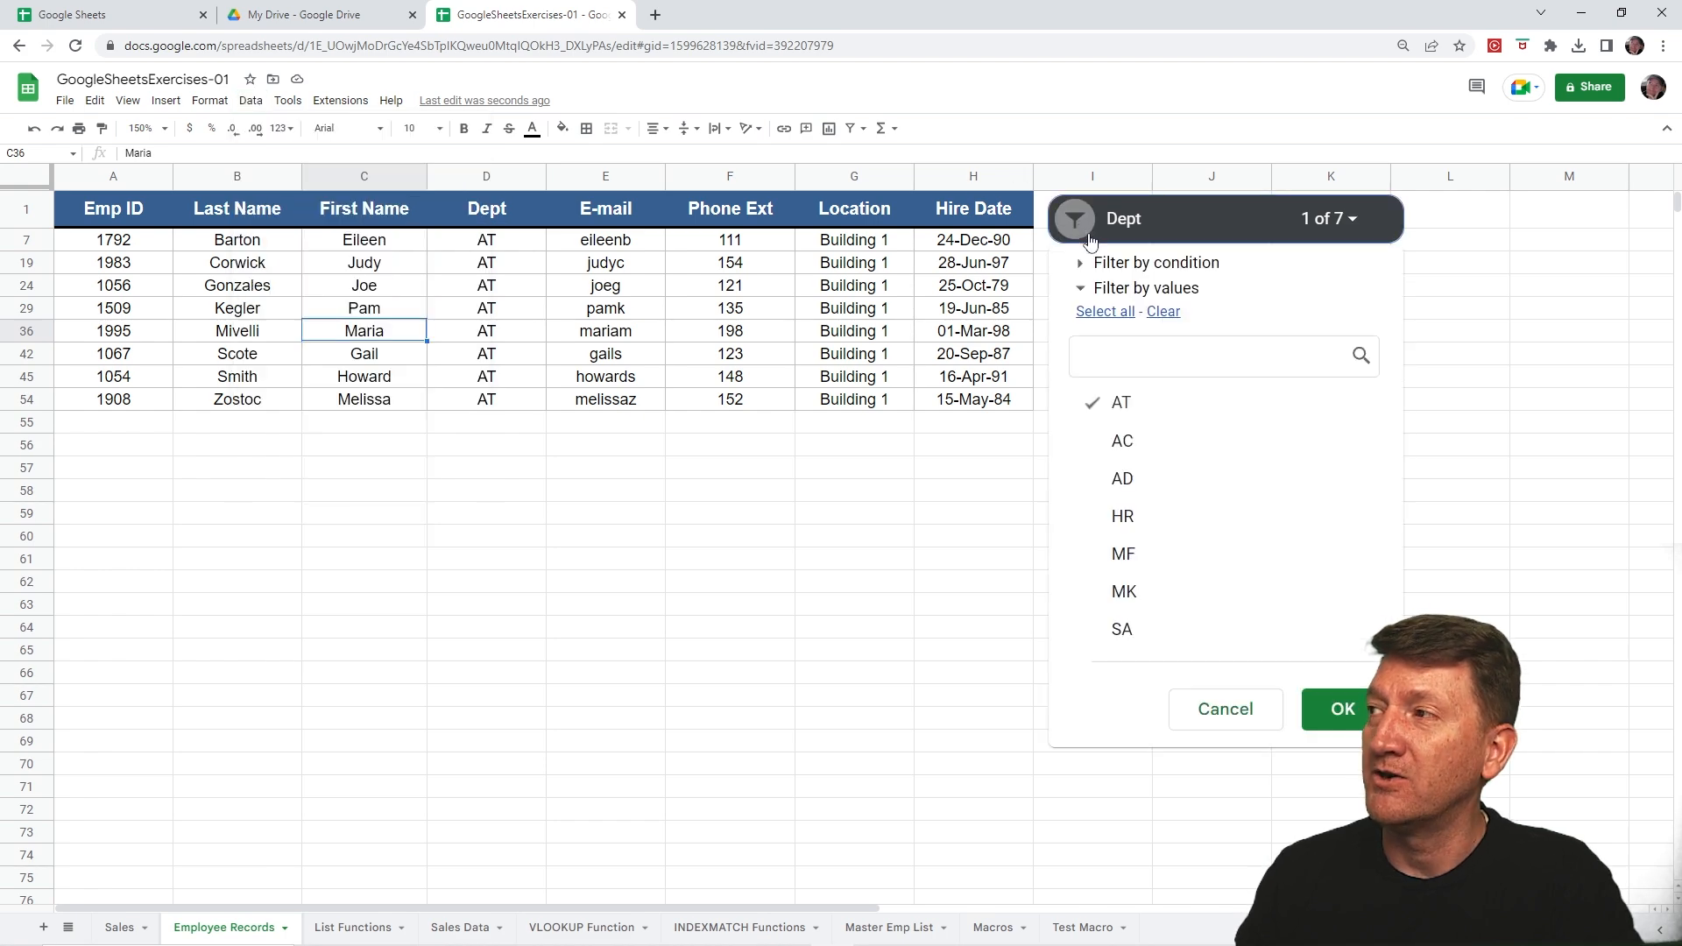
pyautogui.click(1087, 312)
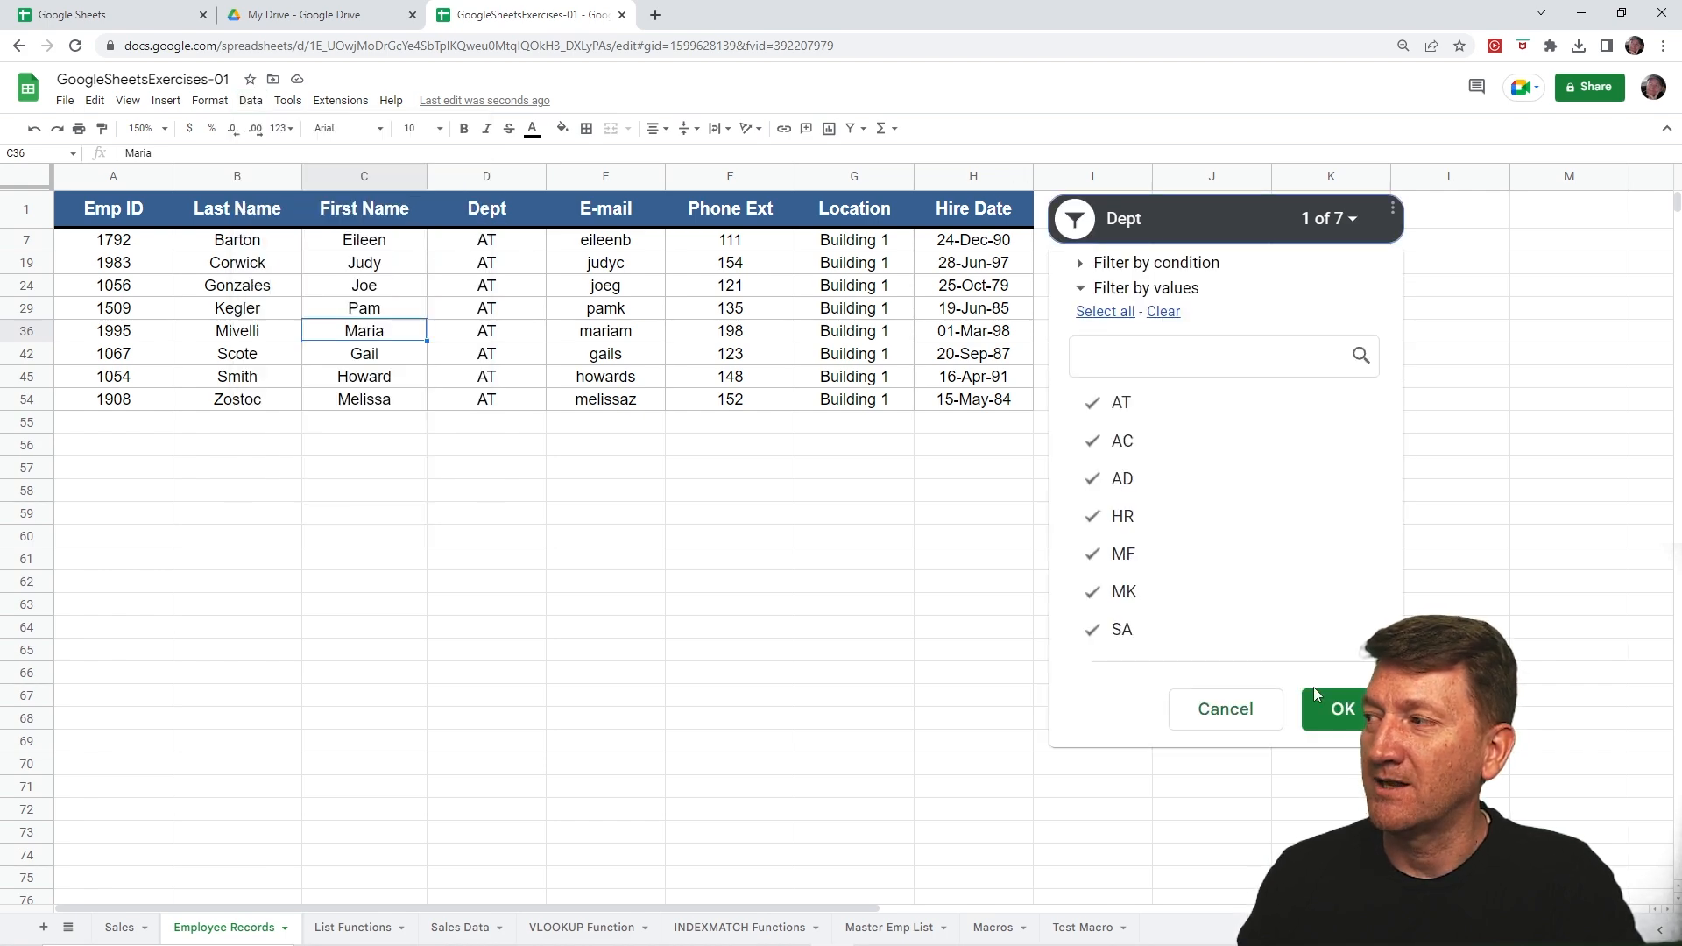
pyautogui.click(1320, 719)
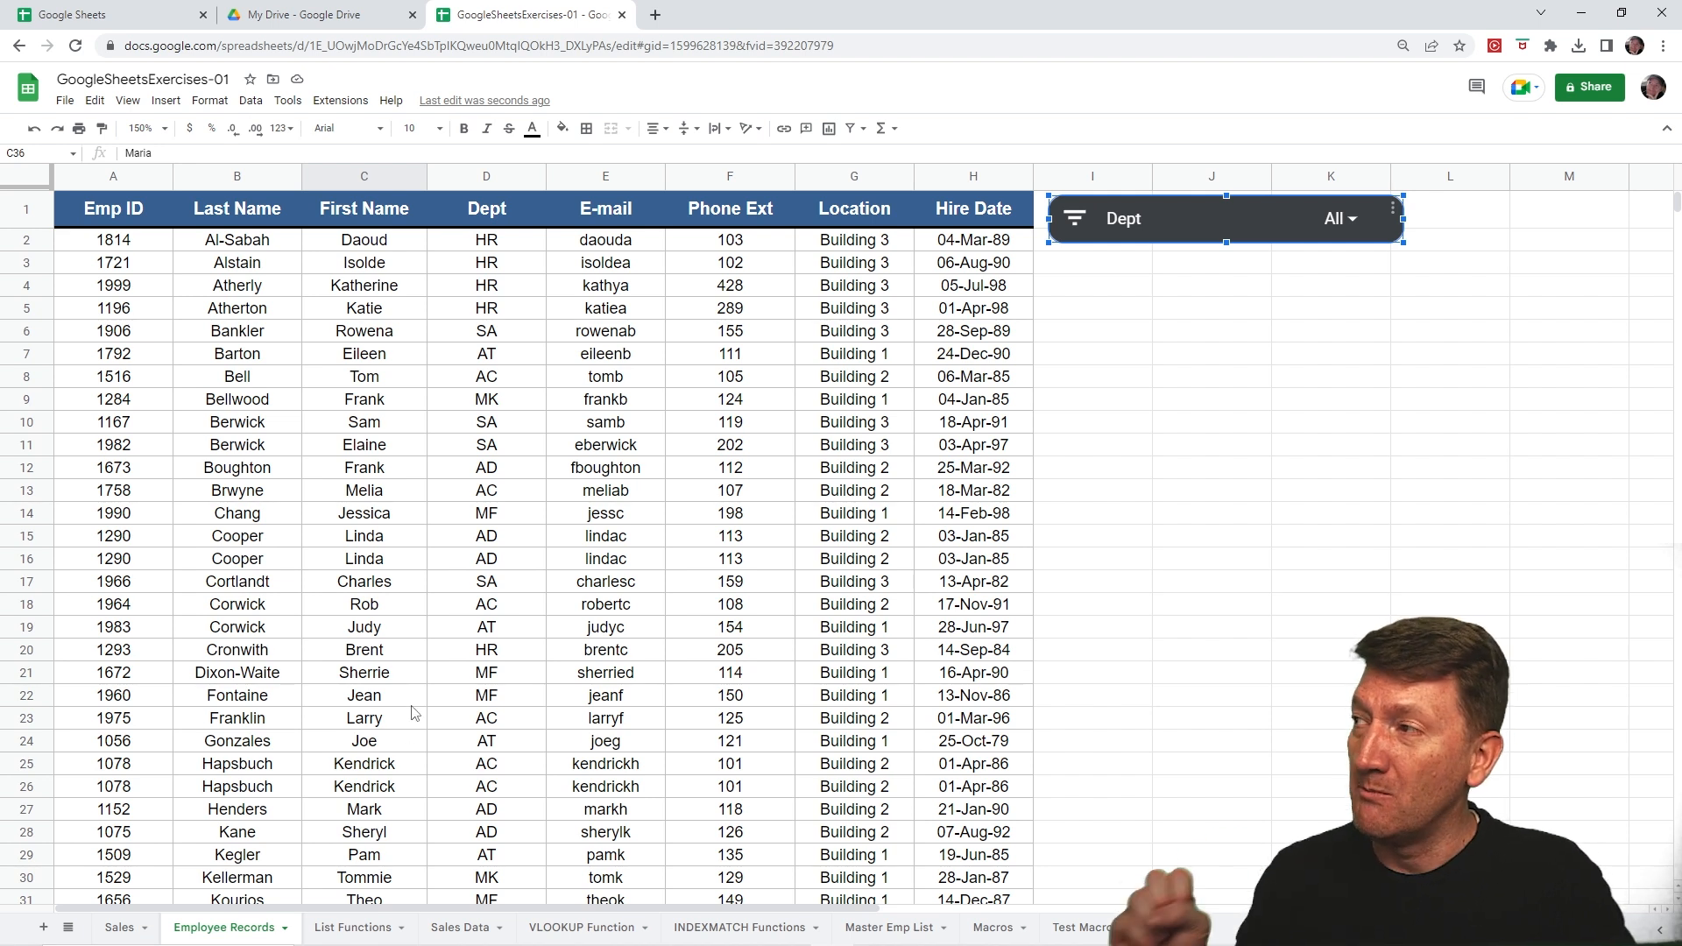
pyautogui.rightClick(1216, 226)
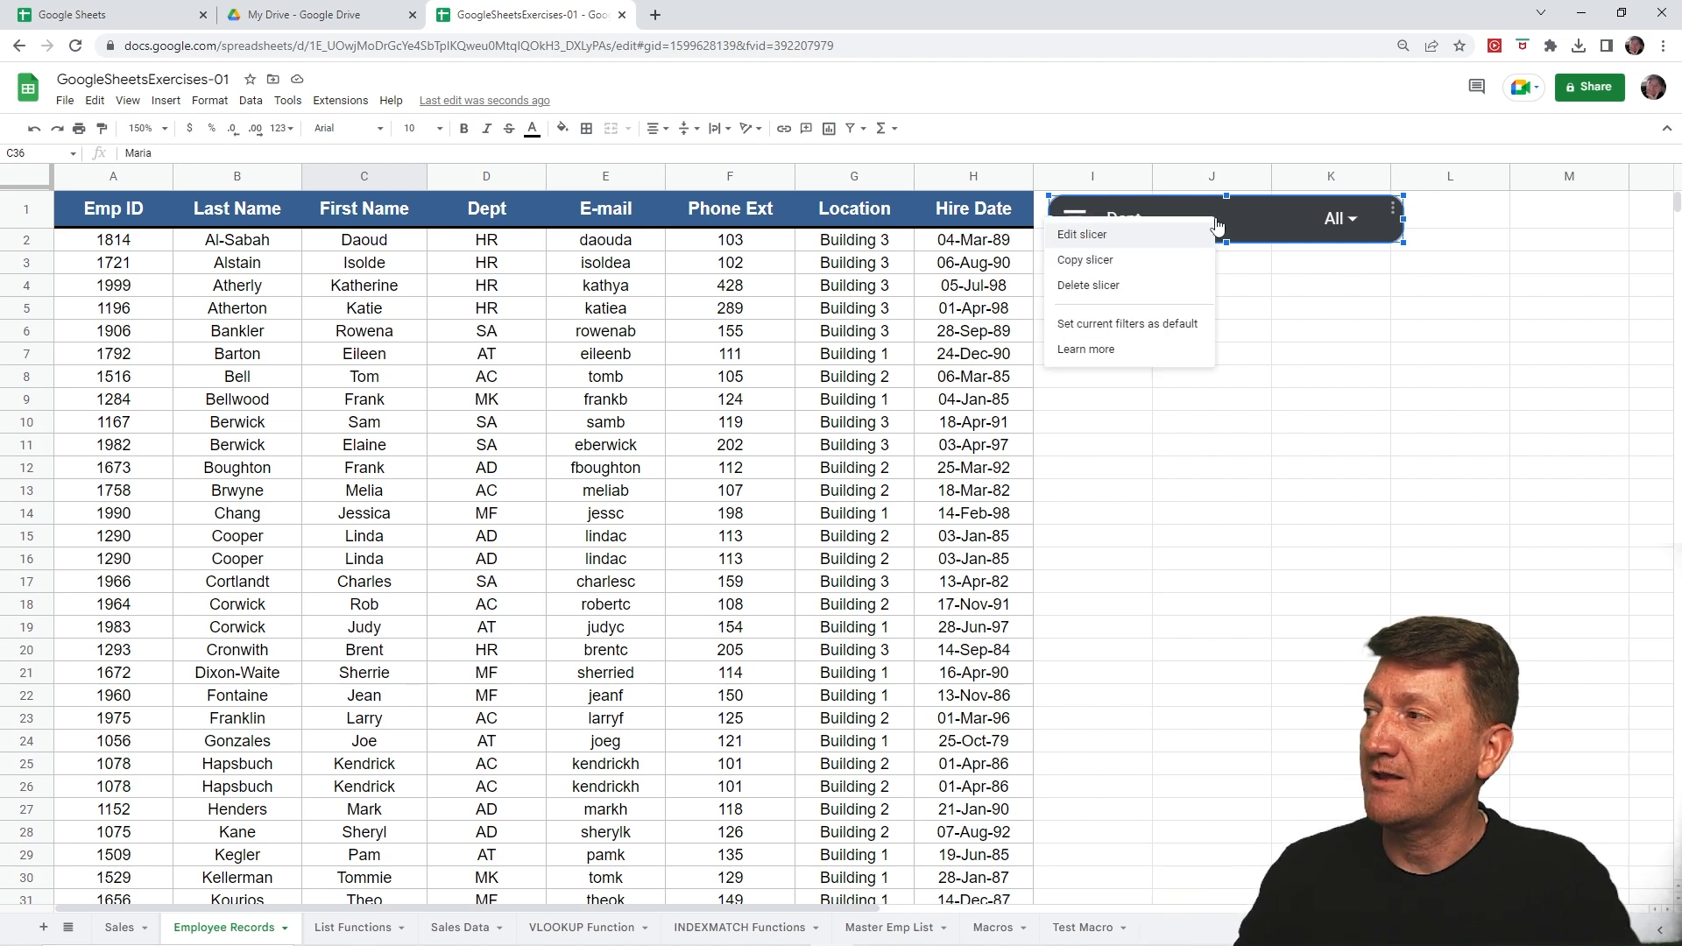
pyautogui.click(1075, 290)
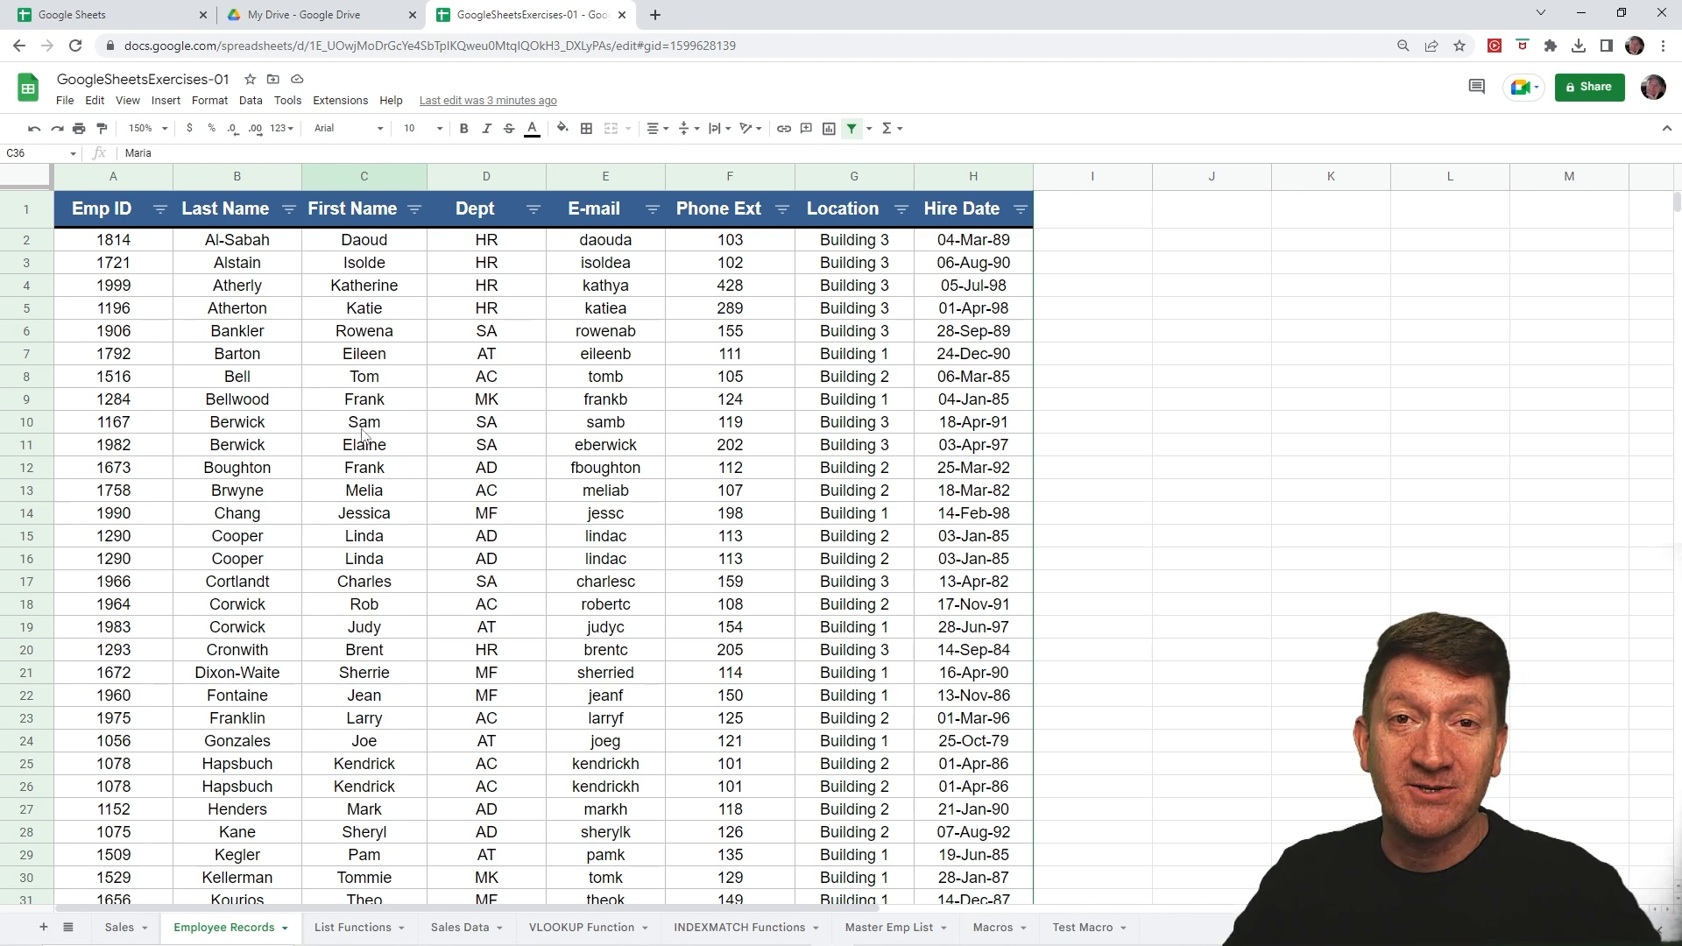
# Step: Switch to the Sales Data sheet and look through its sales records down the list and back
pyautogui.click(459, 927)
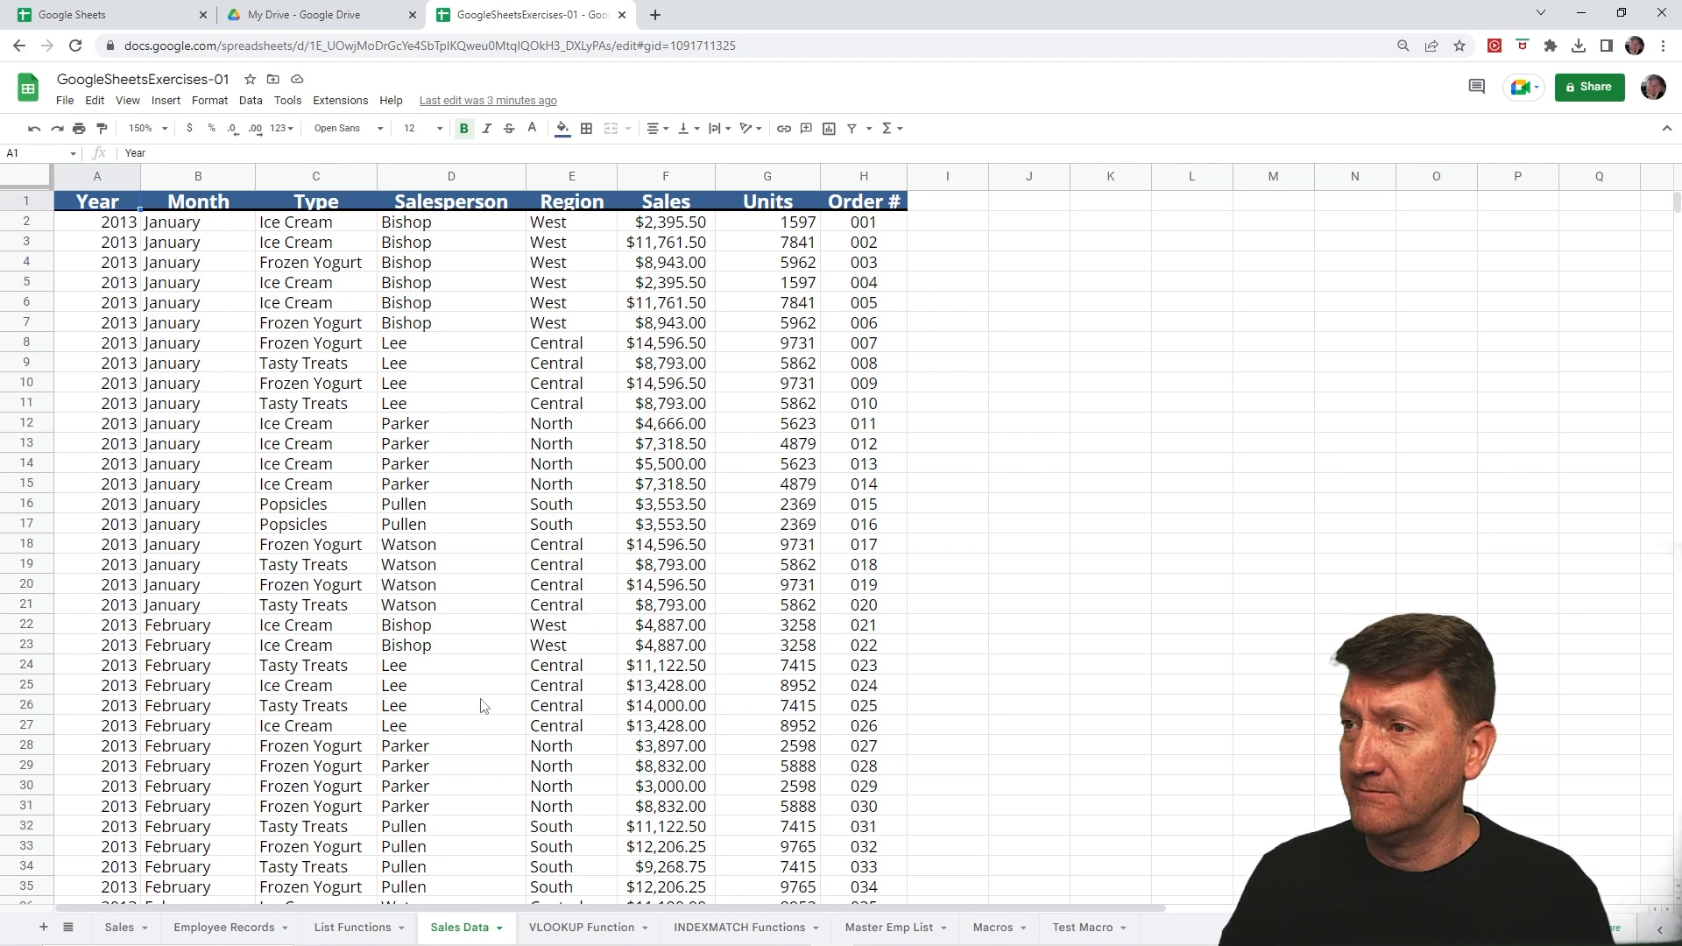
pyautogui.scroll(-12, 333, 416)
pyautogui.scroll(-5, 320, 426)
pyautogui.scroll(8, 319, 426)
pyautogui.scroll(10, 318, 426)
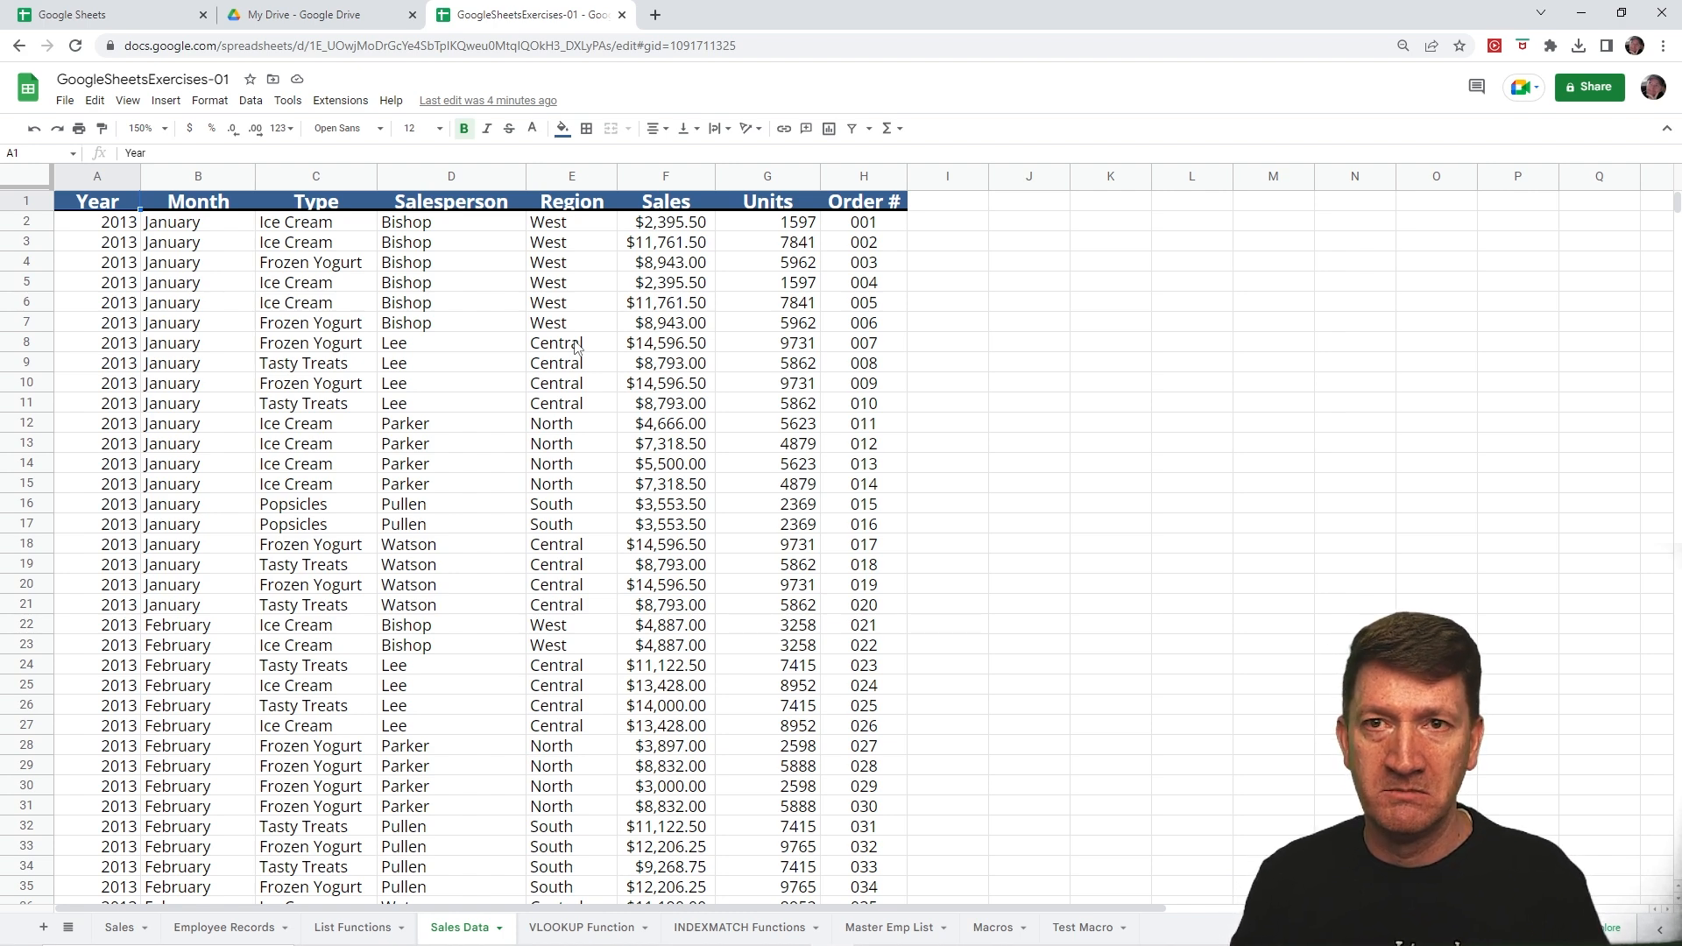
# Step: Create a pivot table on a new sheet from the sales records in 'Sales Data'!A1:H445
pyautogui.click(344, 385)
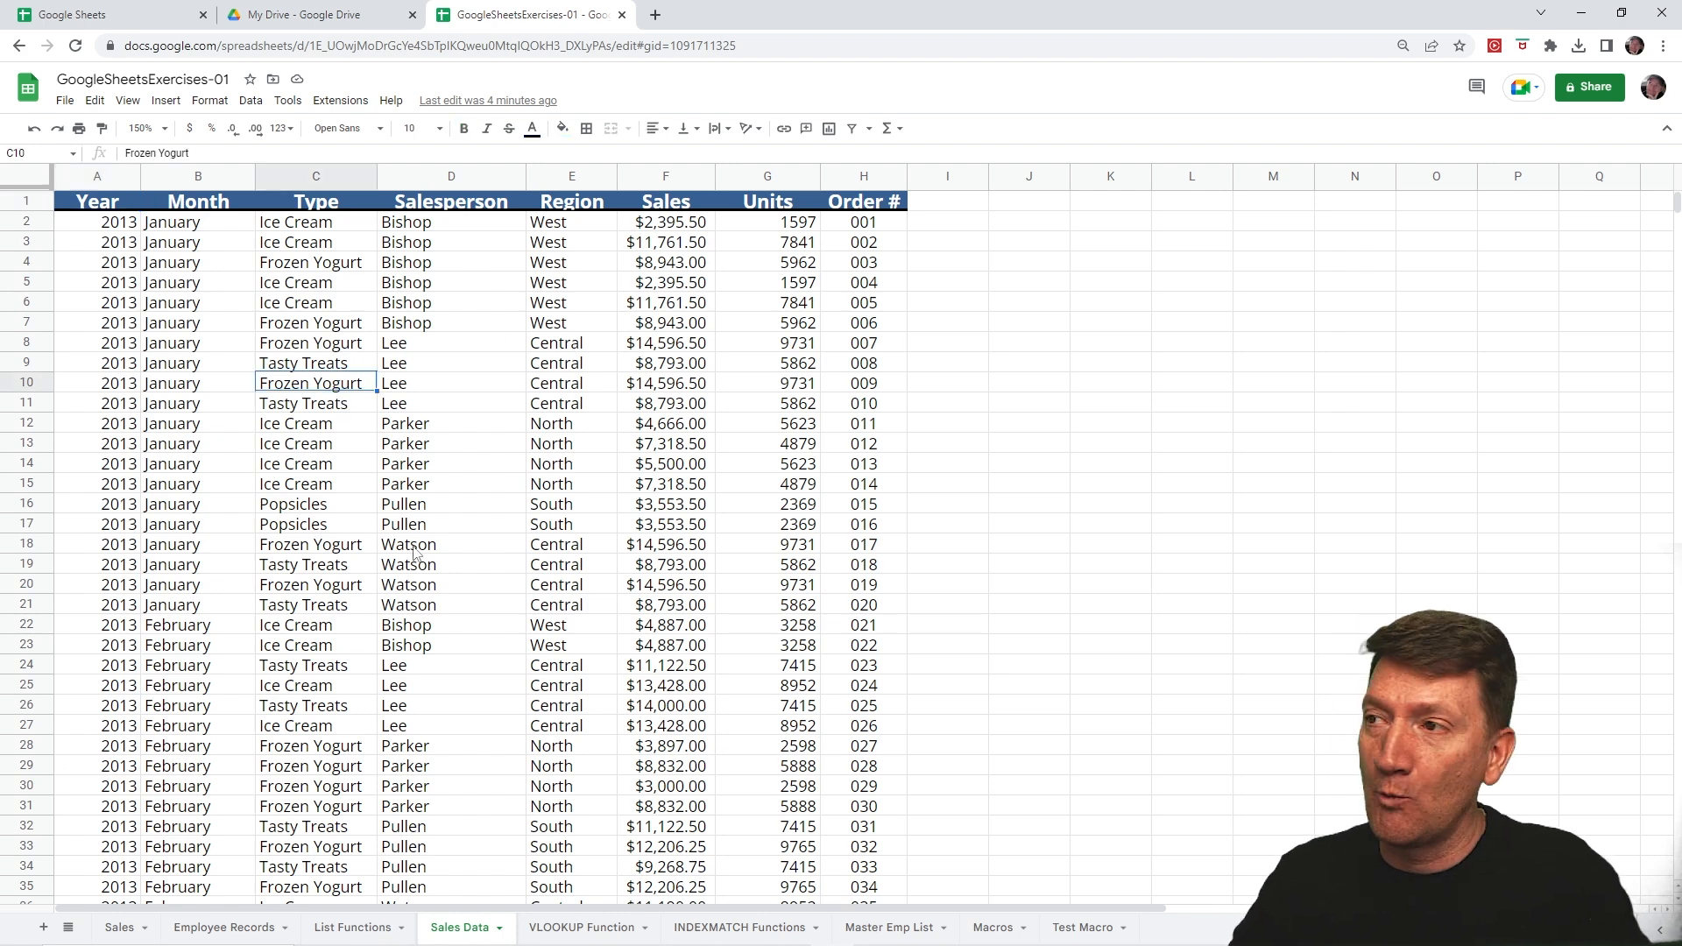
pyautogui.click(475, 409)
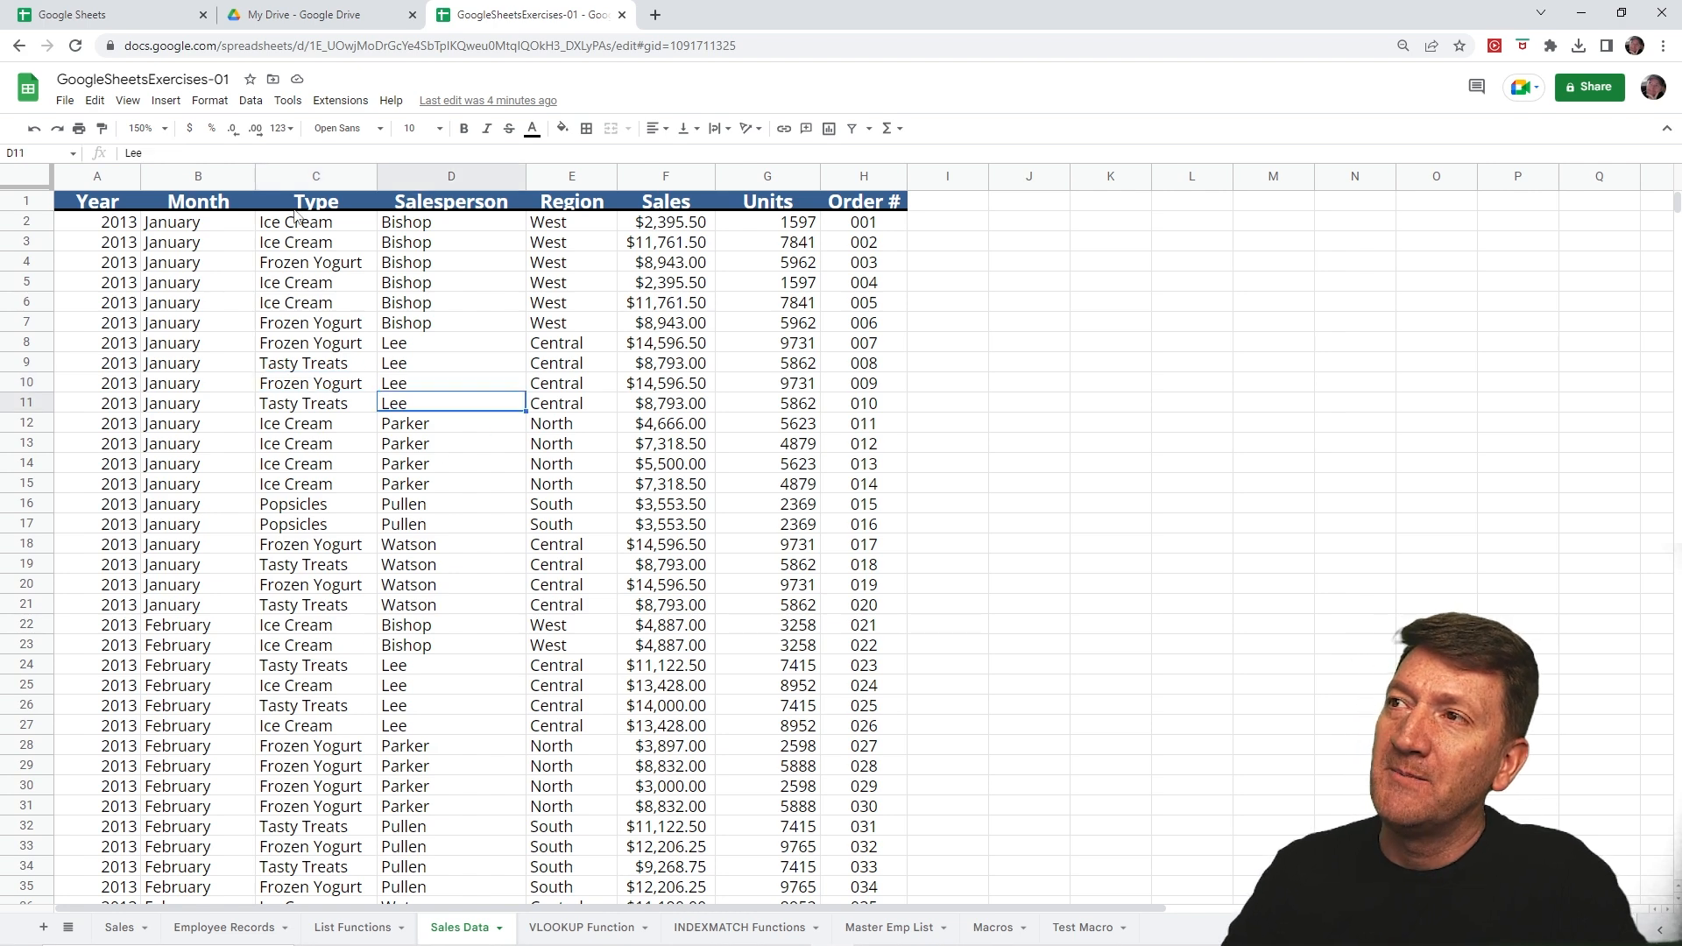
pyautogui.click(164, 102)
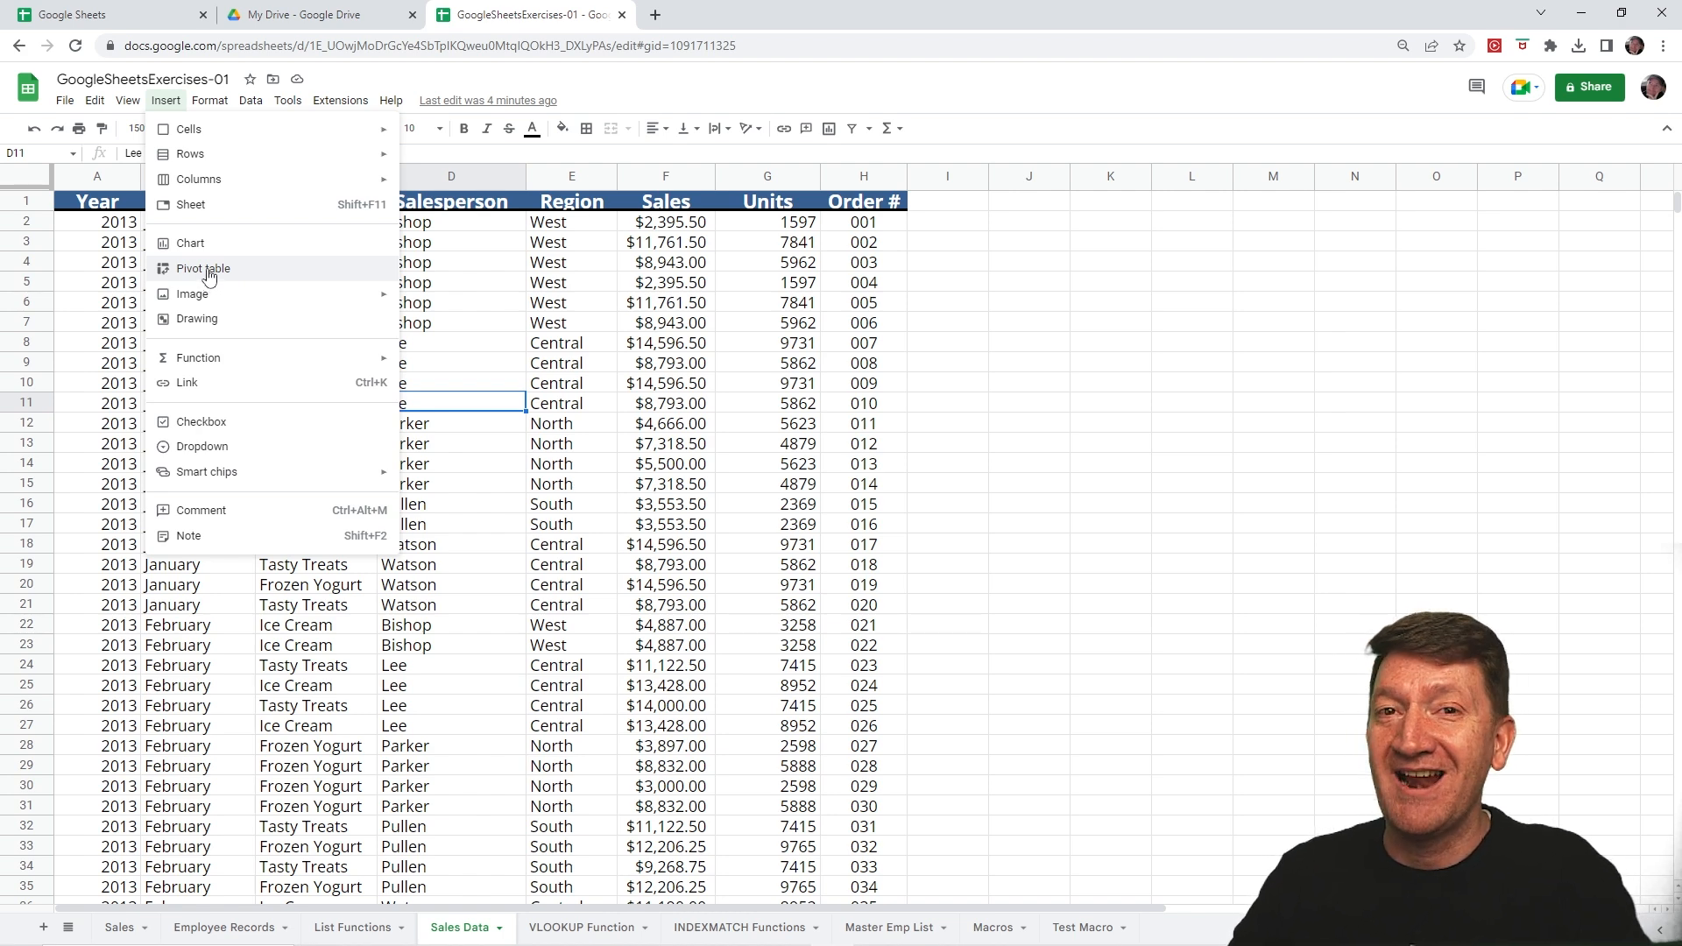
pyautogui.click(209, 277)
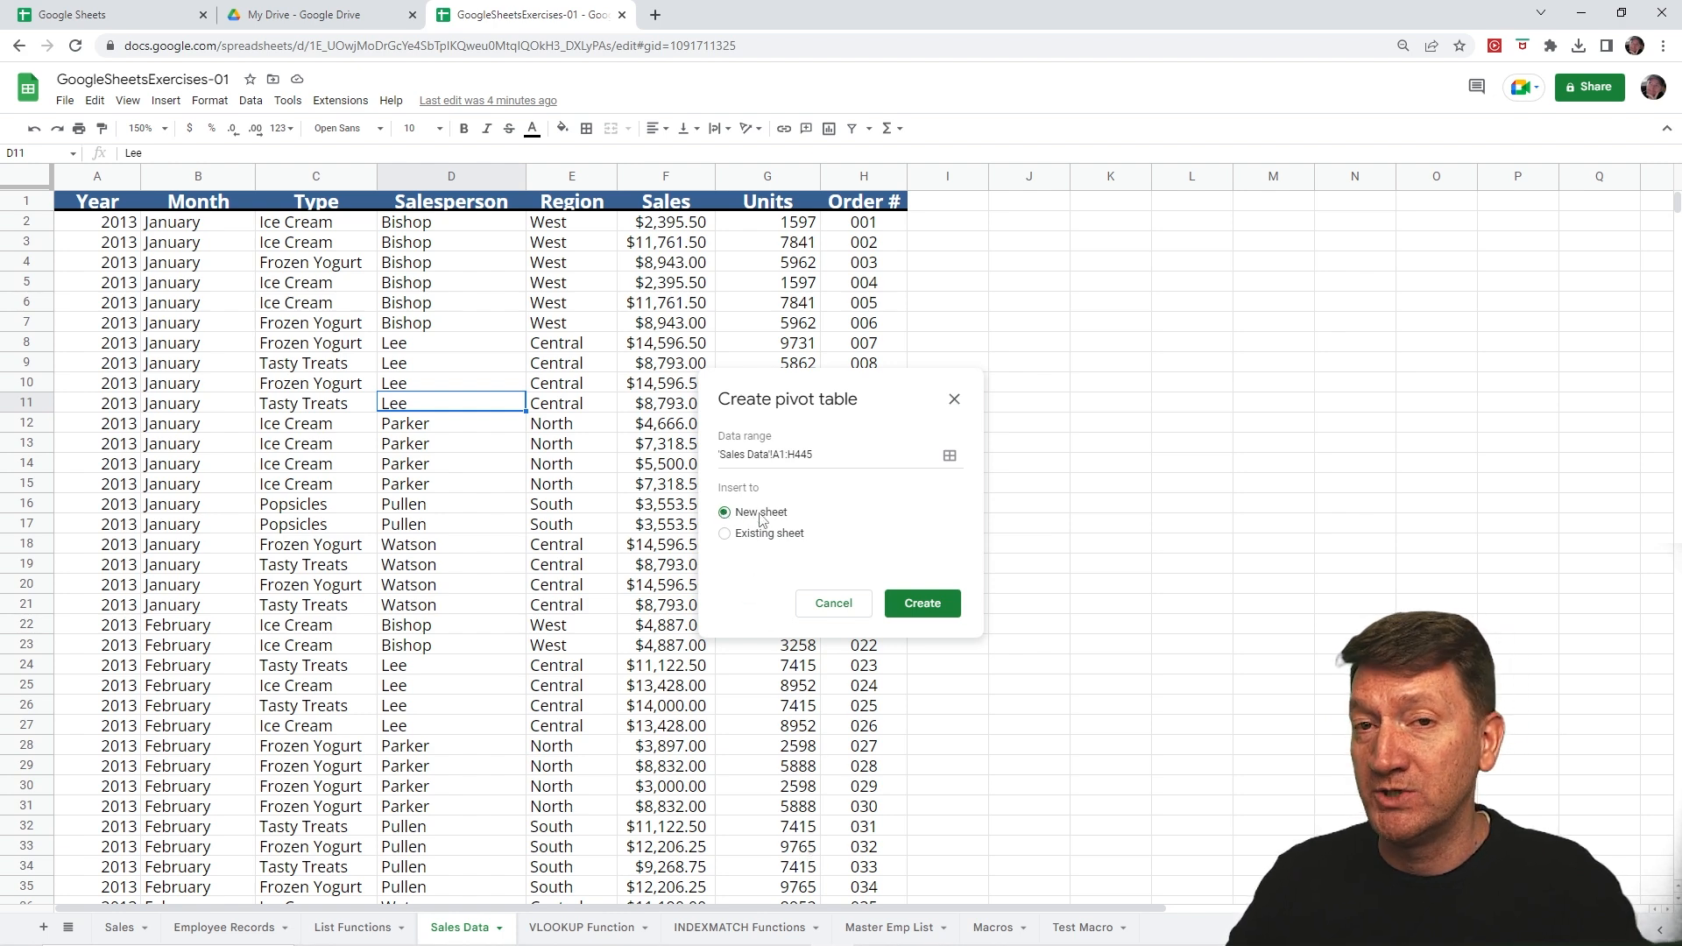
pyautogui.click(919, 604)
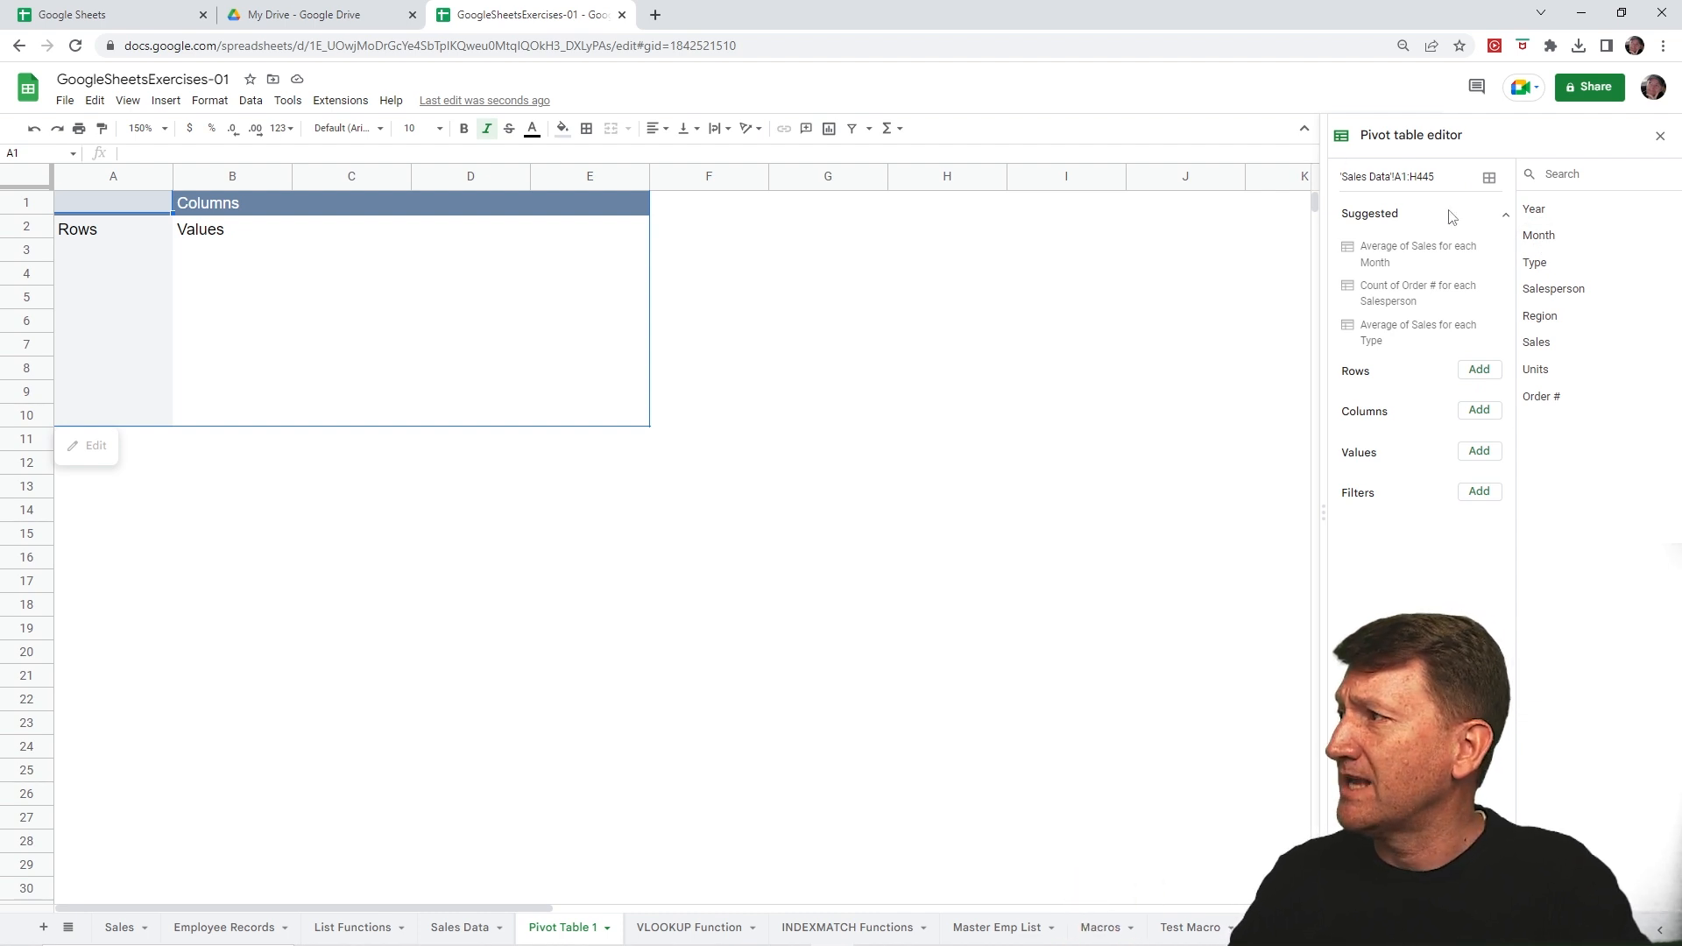
# Step: Set up the pivot table with Salesperson as rows, Sales as values and Year as columns
pyautogui.moveTo(1558, 292); pyautogui.dragTo(1401, 396)
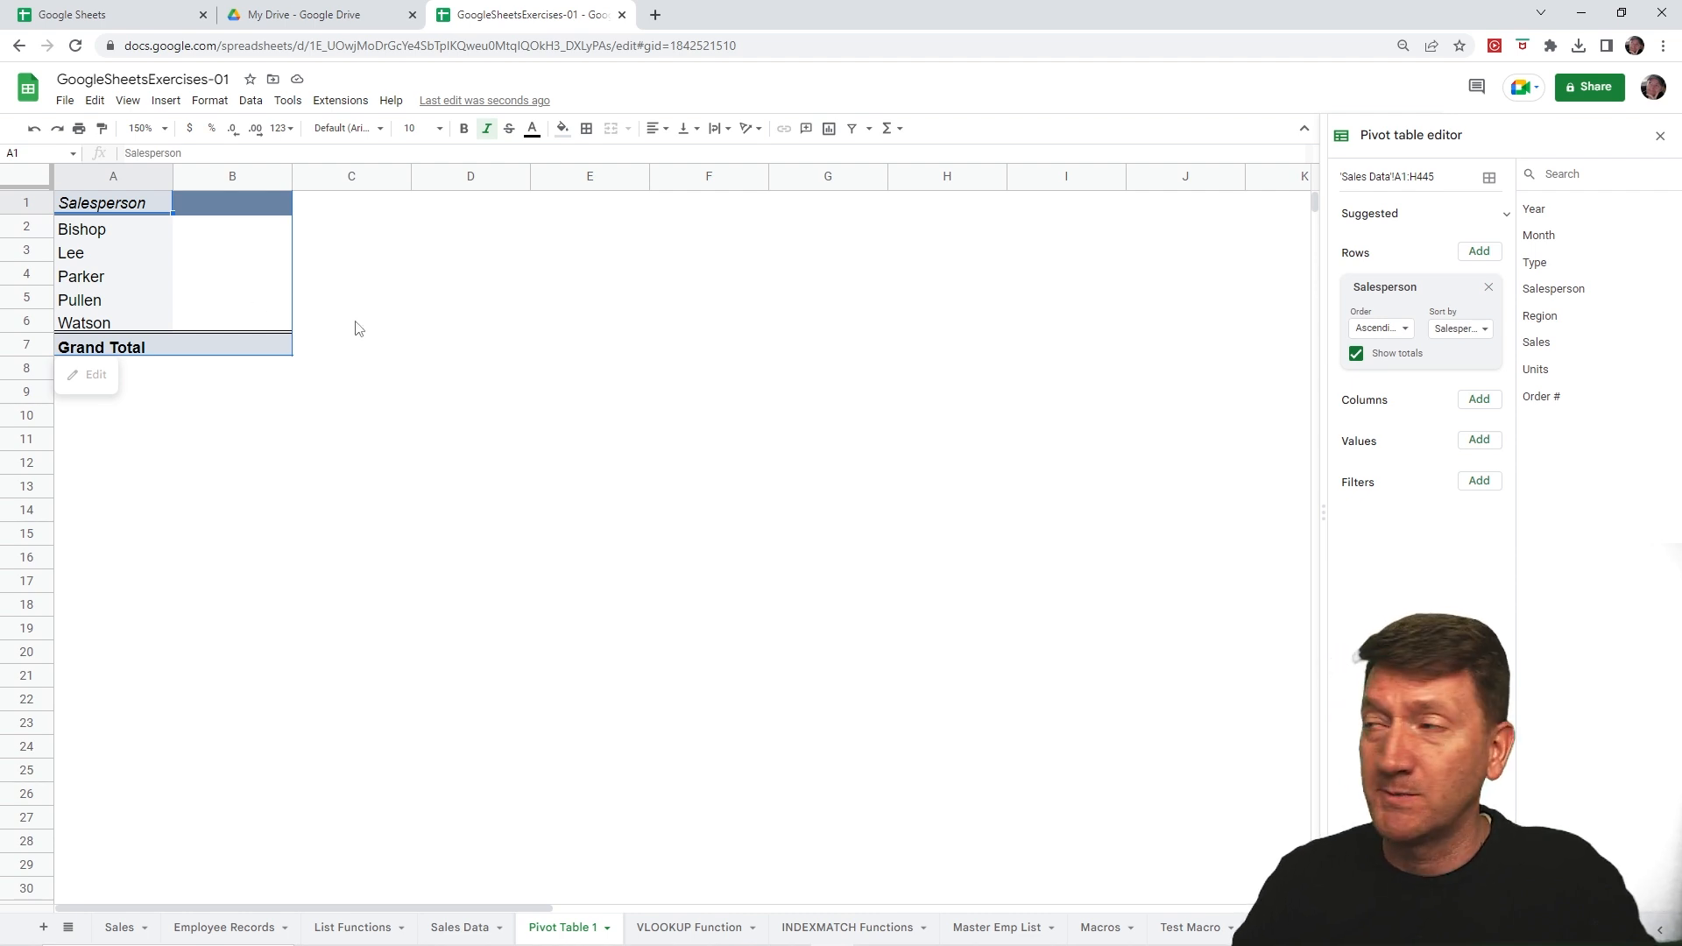
pyautogui.moveTo(1535, 342); pyautogui.dragTo(1369, 466)
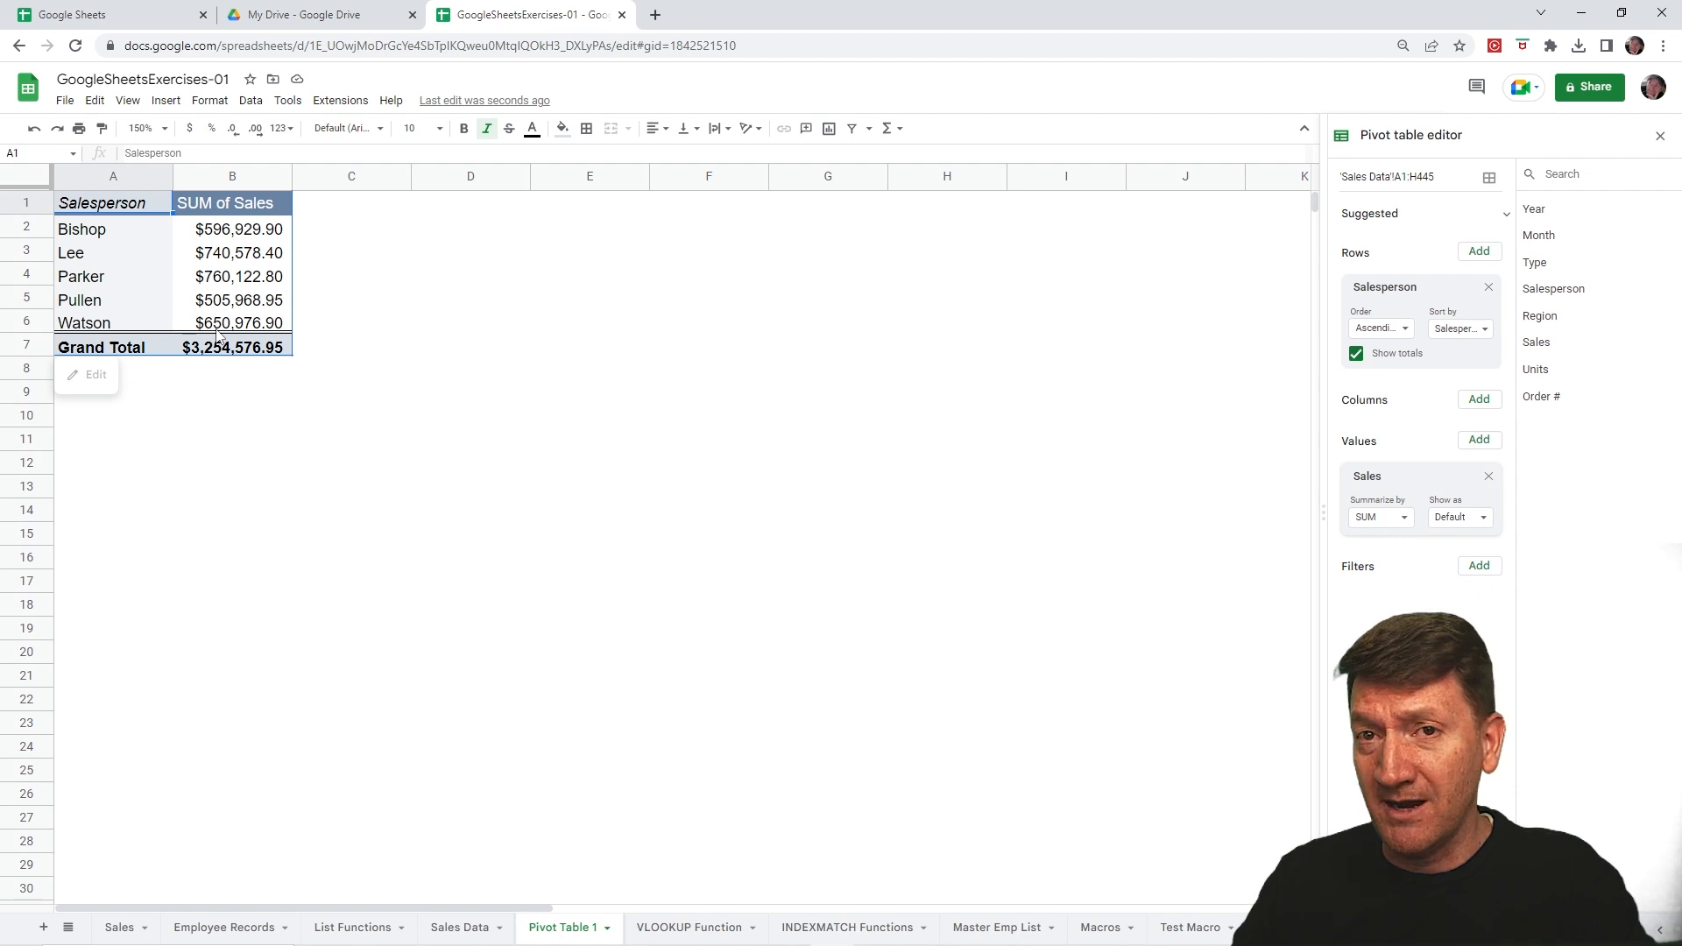
pyautogui.moveTo(1532, 209); pyautogui.dragTo(1372, 433)
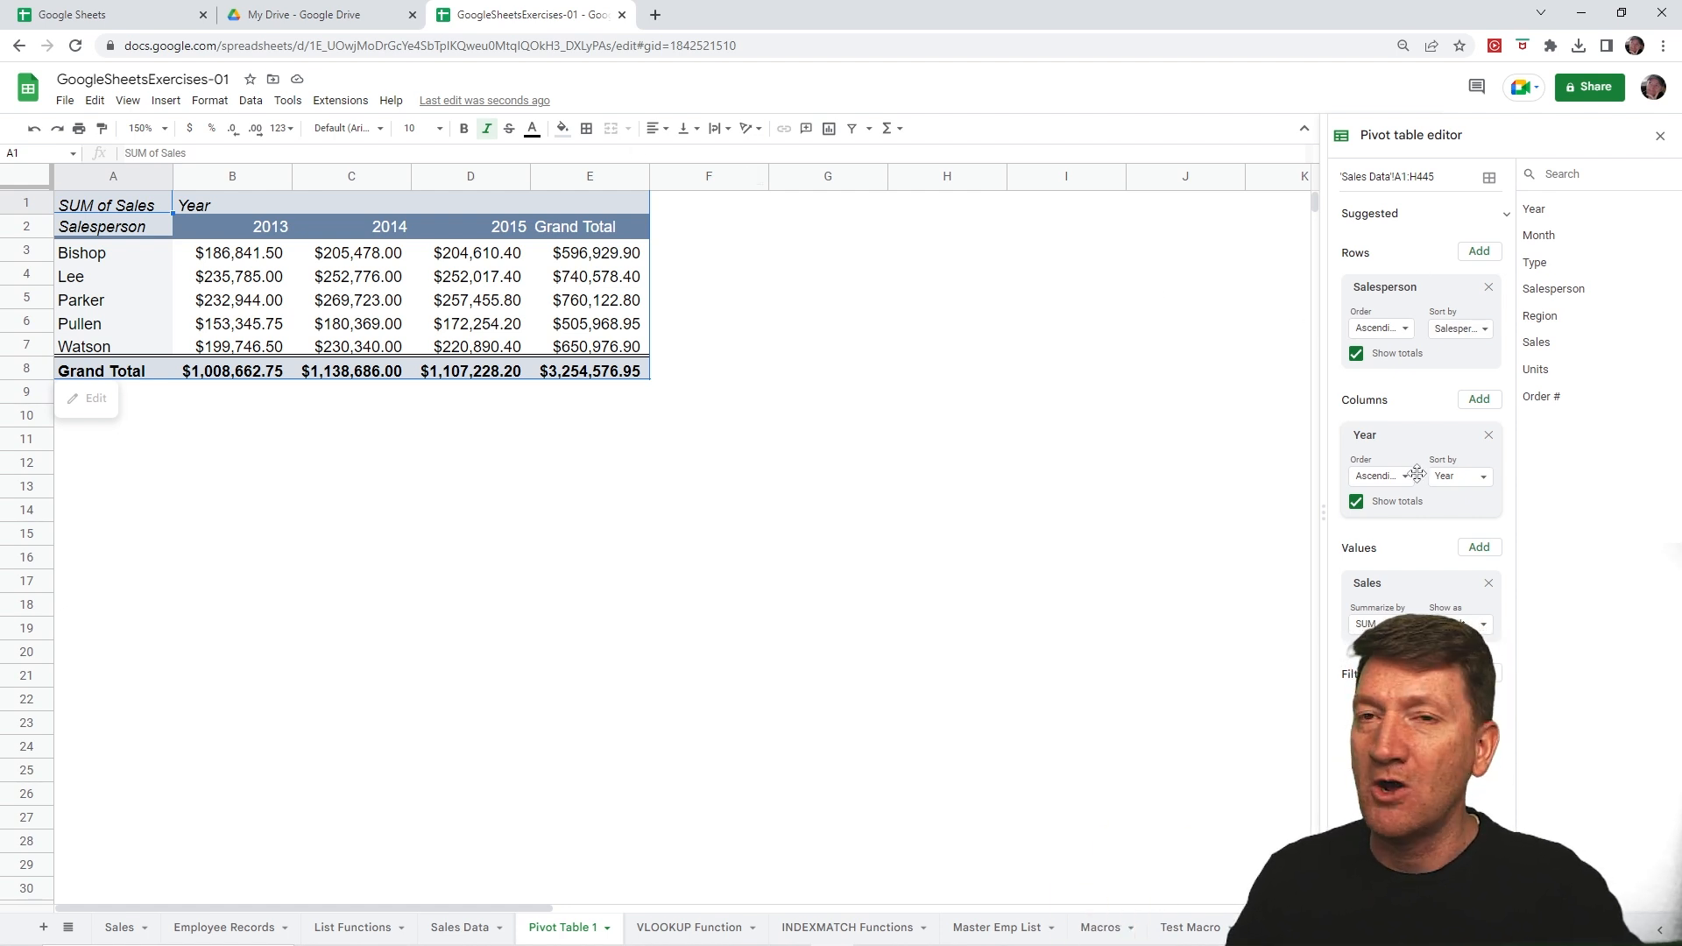
# Step: Try hiding the pivot table's totals for Salesperson and Year, and turn both back on
pyautogui.click(1356, 354)
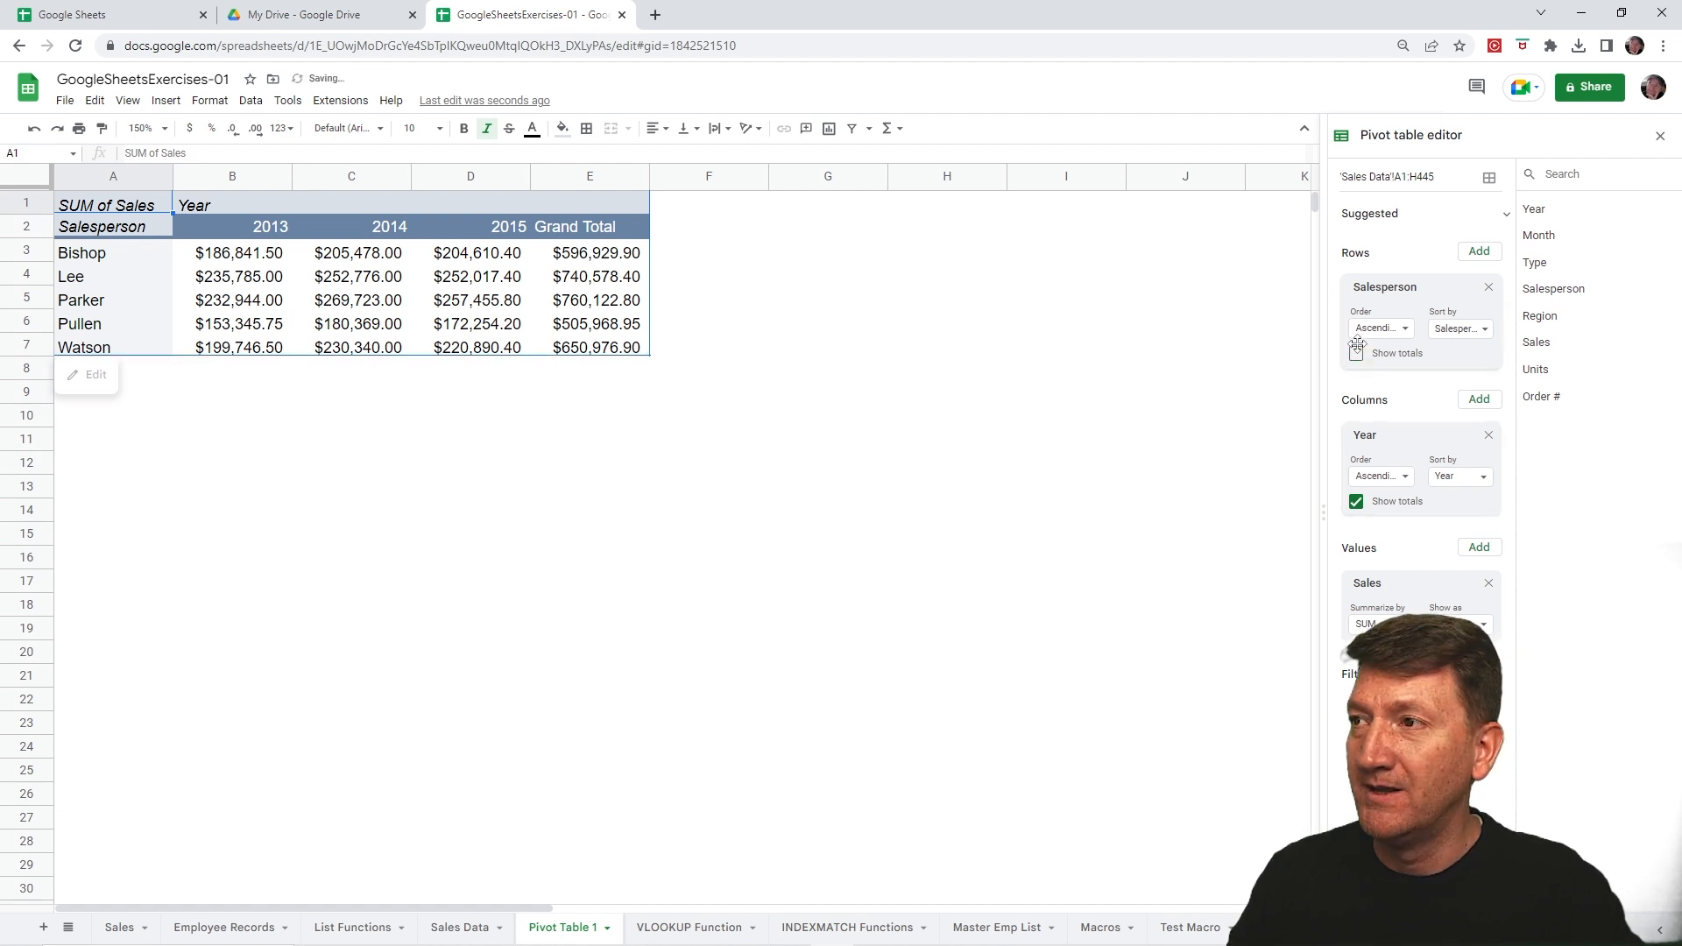
pyautogui.click(1356, 353)
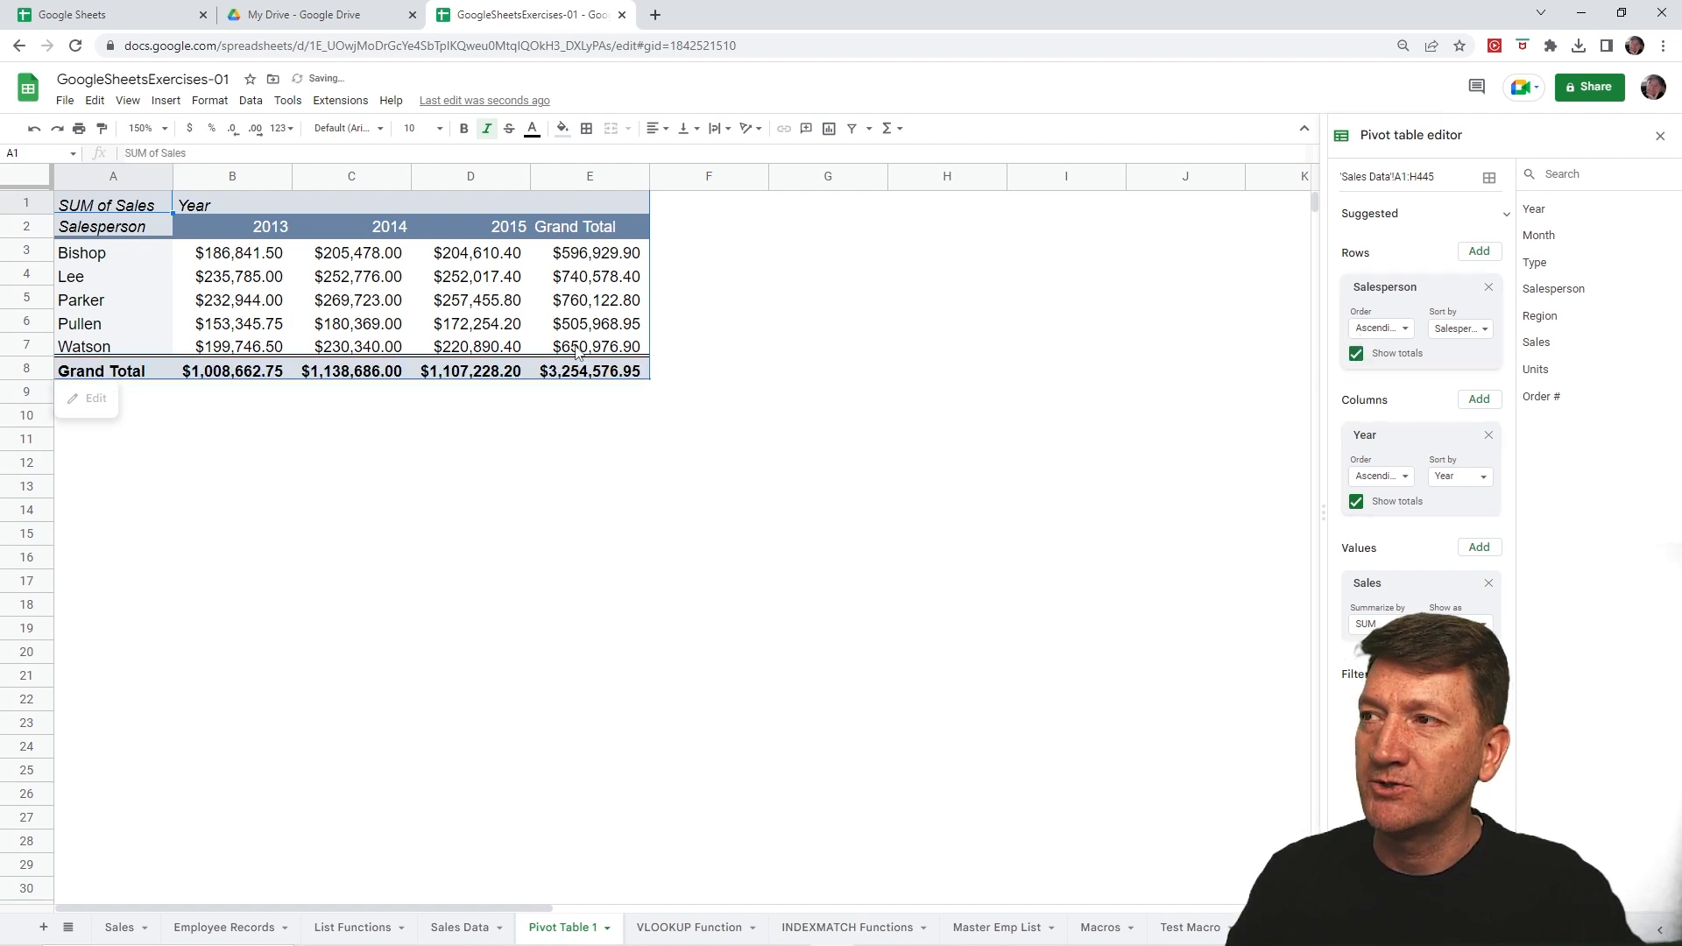
pyautogui.click(1356, 353)
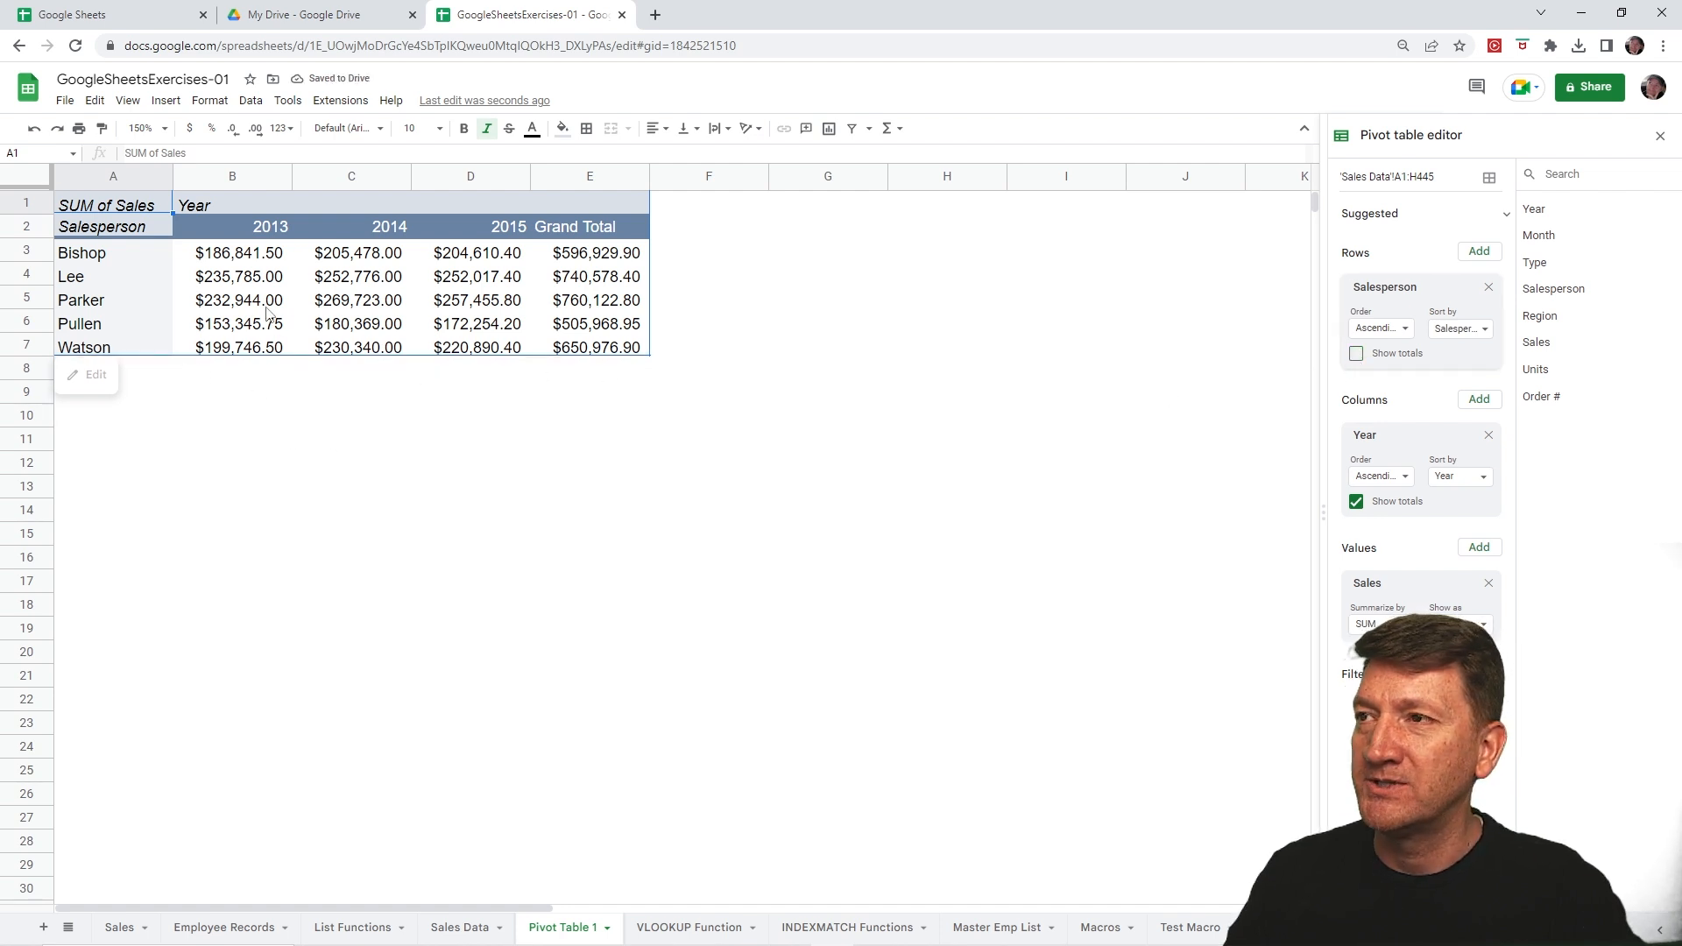
pyautogui.click(1355, 501)
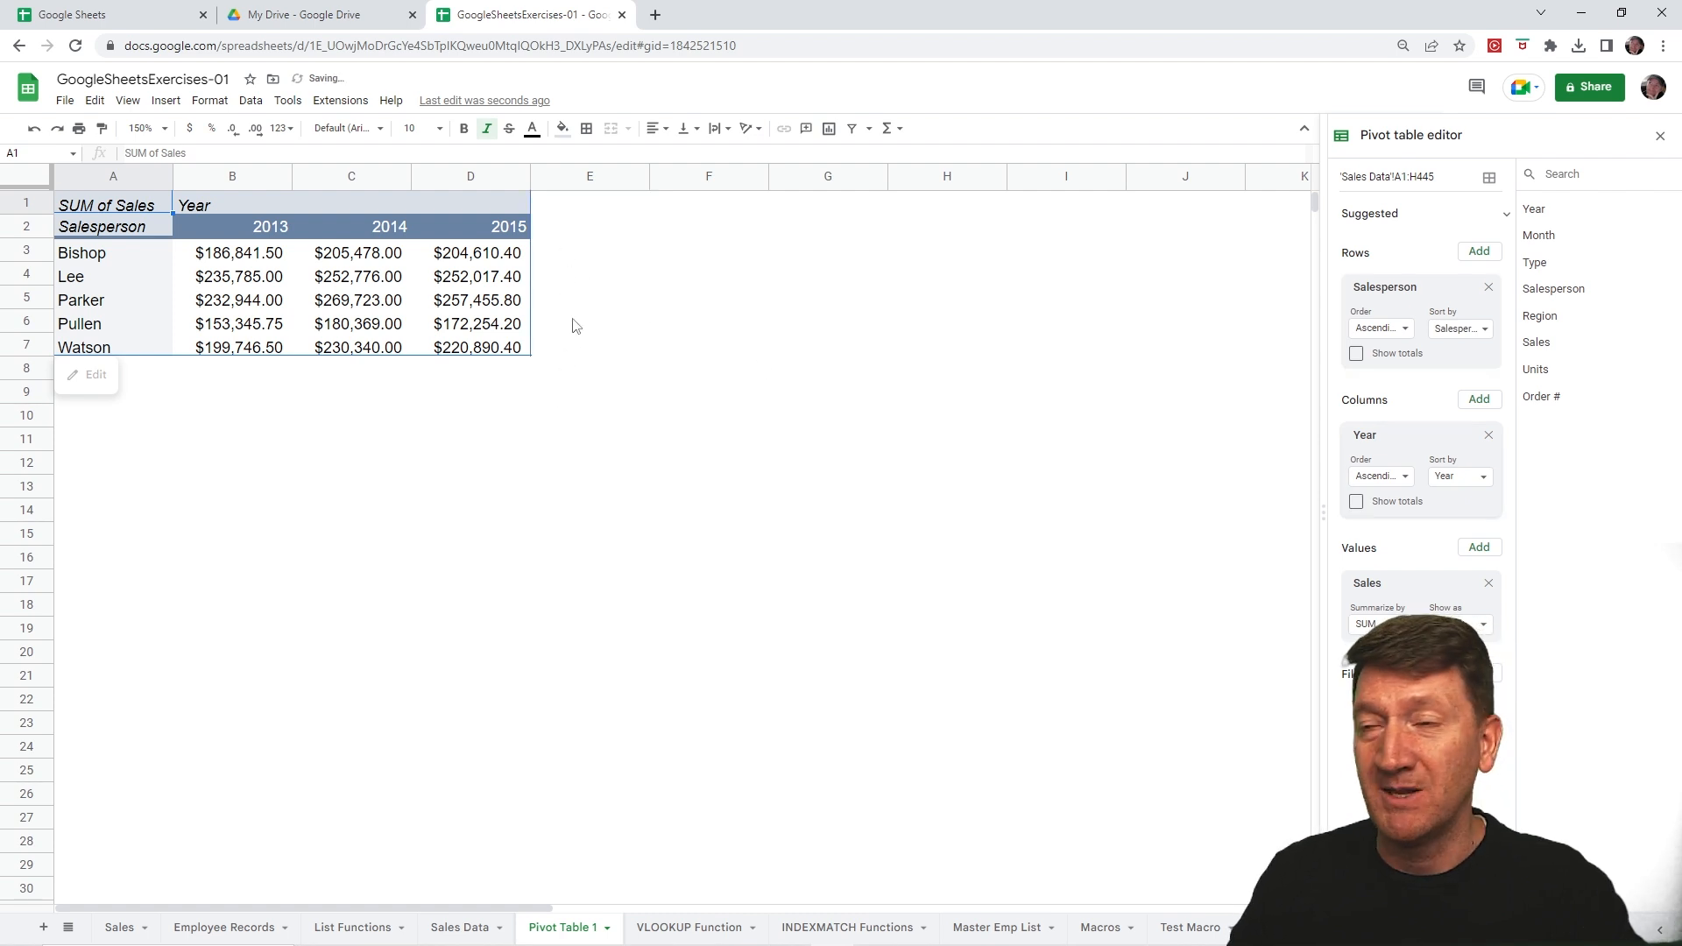
pyautogui.click(1356, 353)
pyautogui.click(1356, 501)
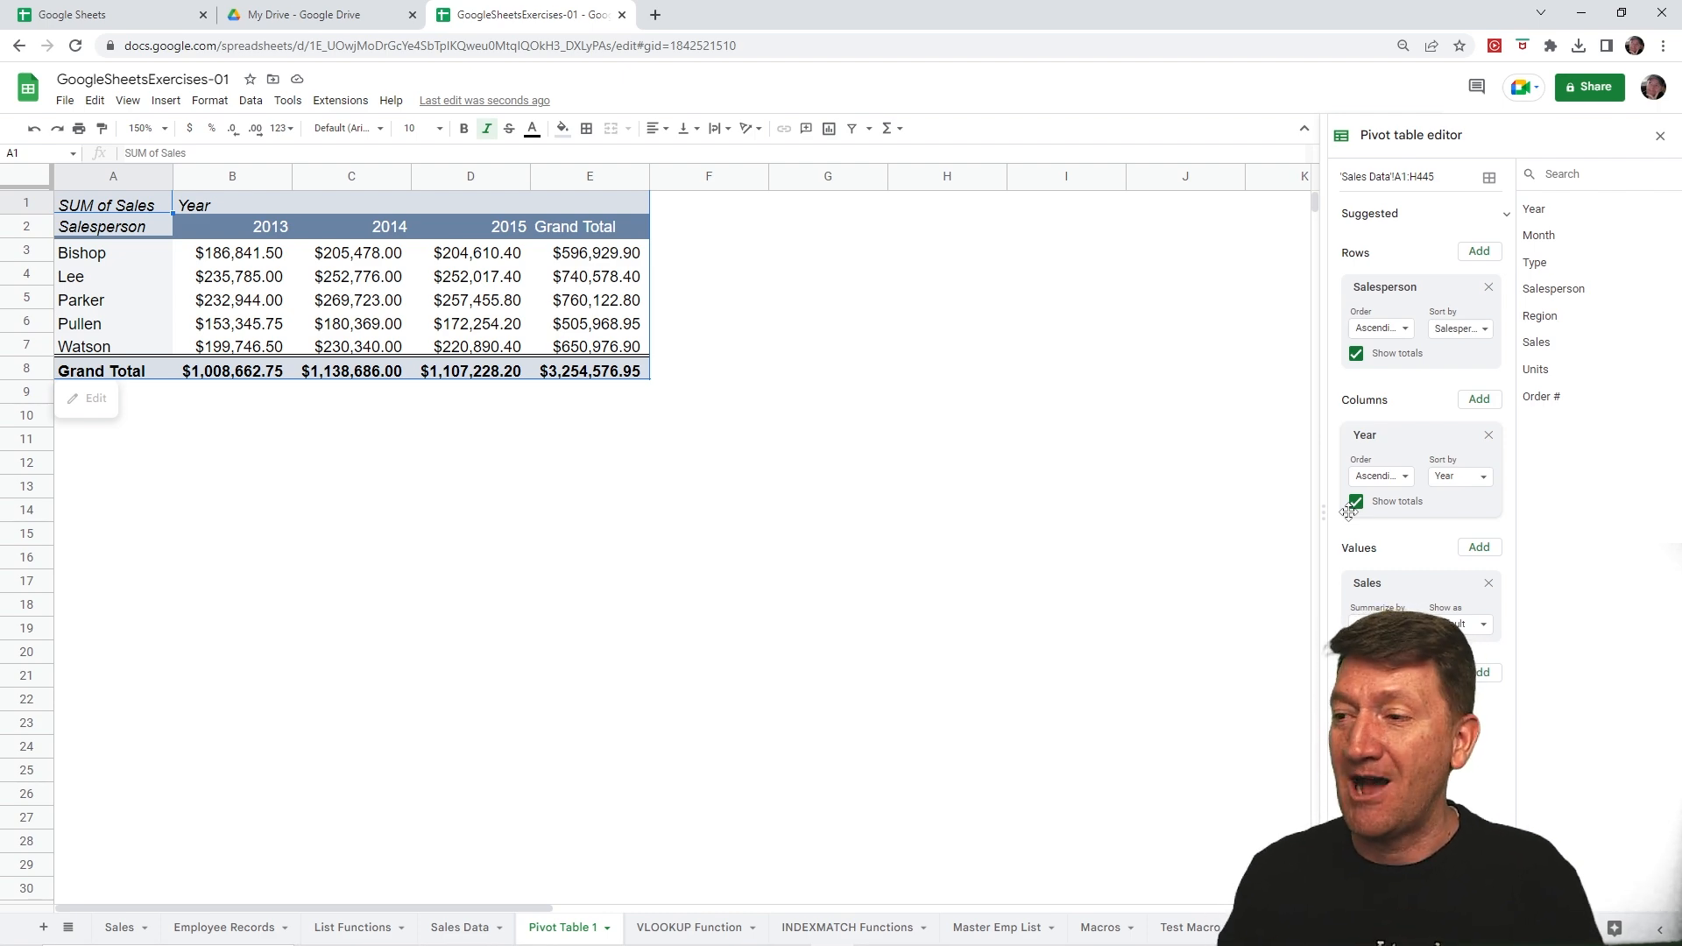
pyautogui.click(464, 928)
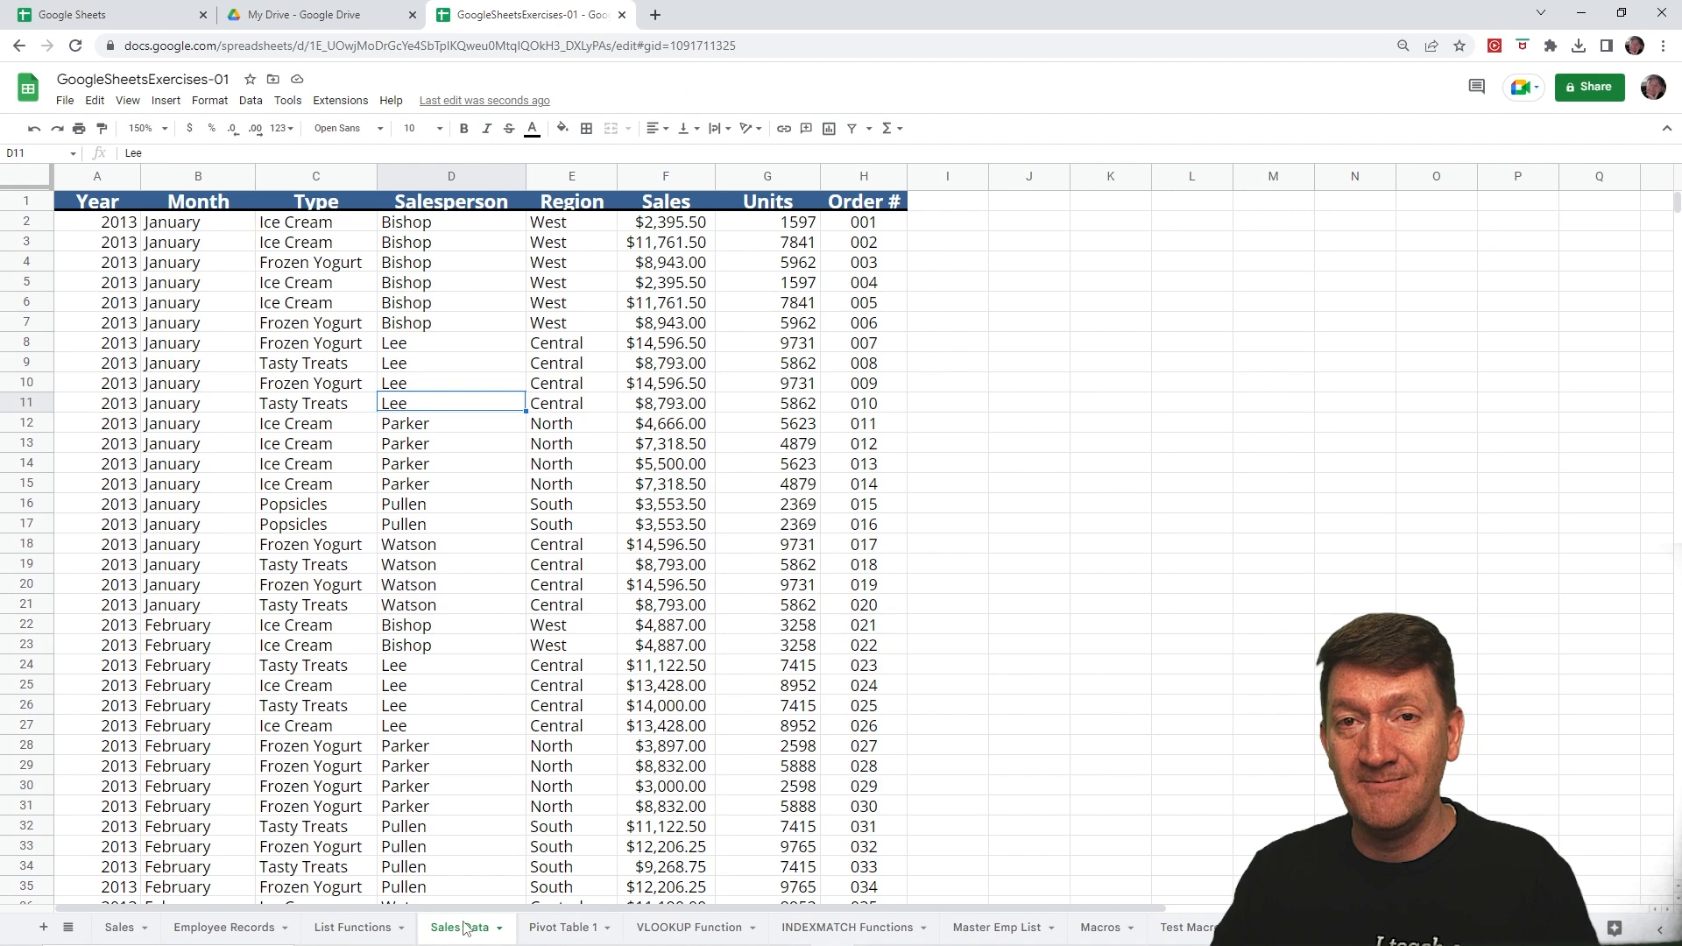
pyautogui.click(451, 528)
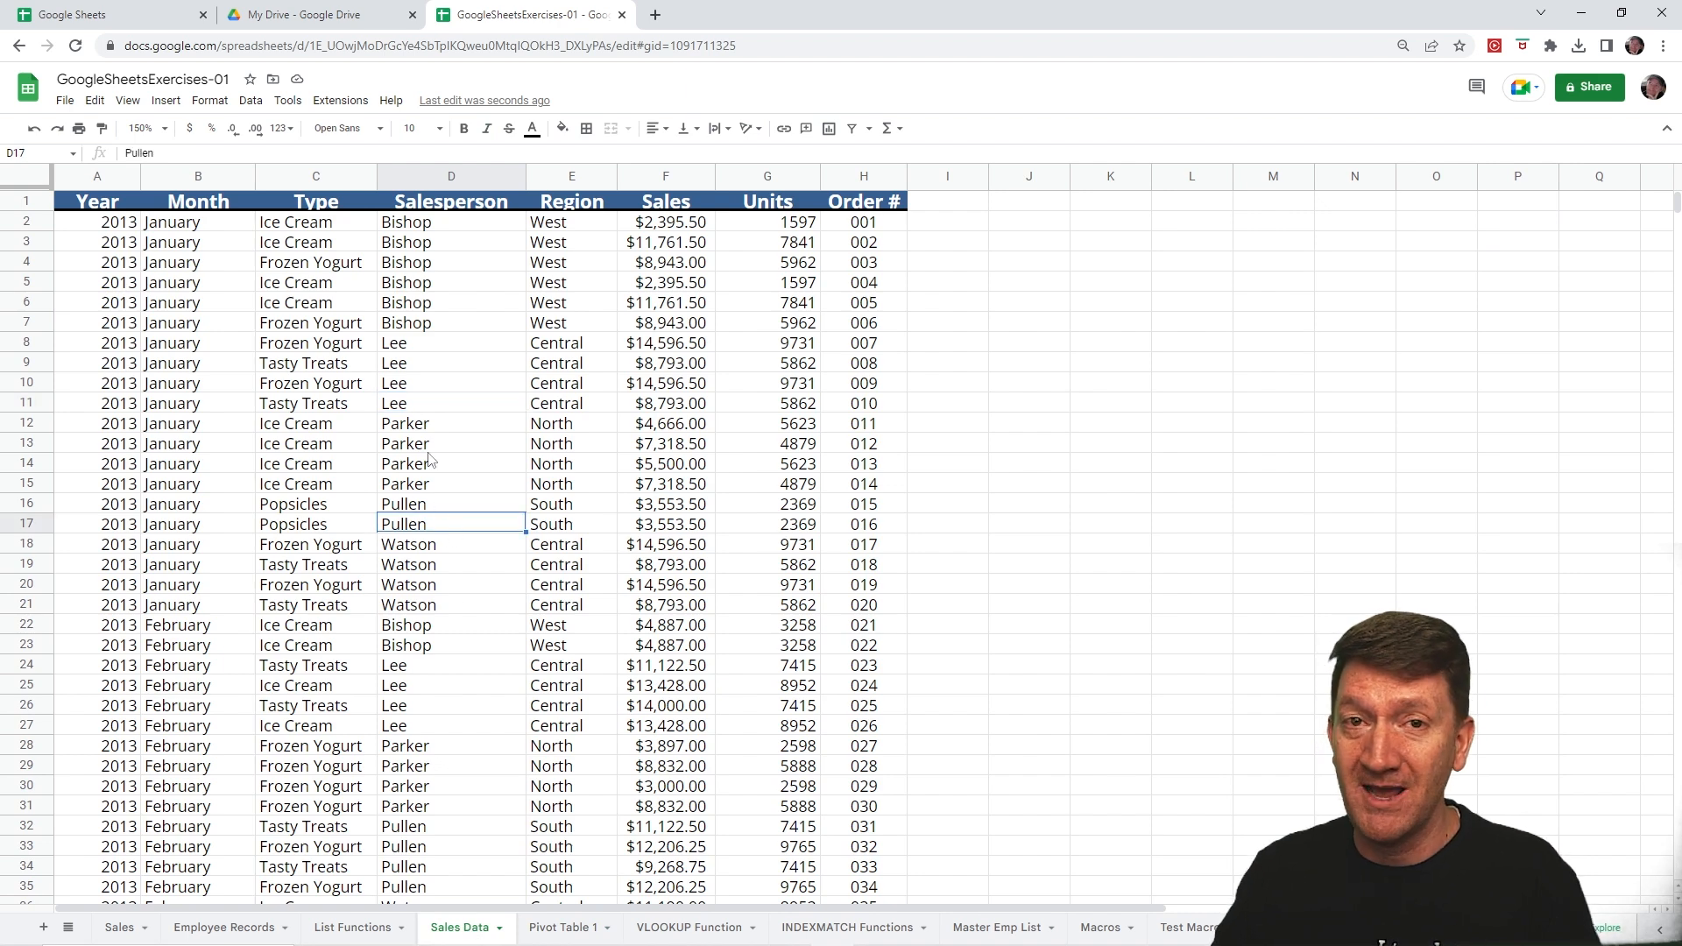
pyautogui.click(166, 99)
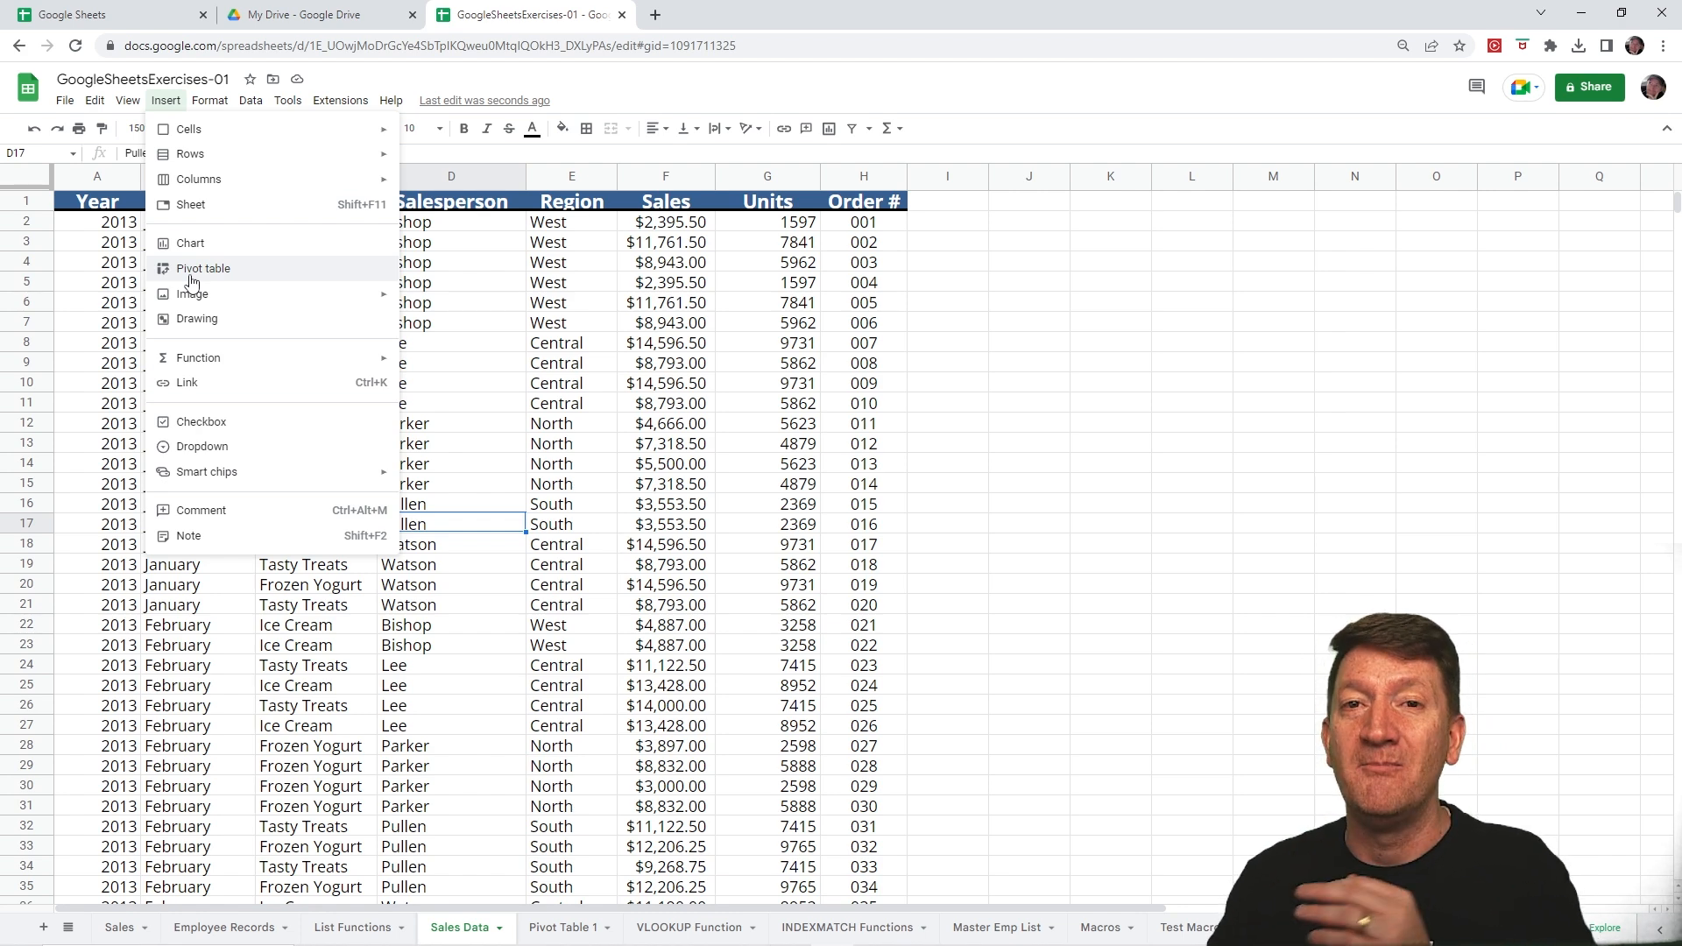
pyautogui.click(563, 927)
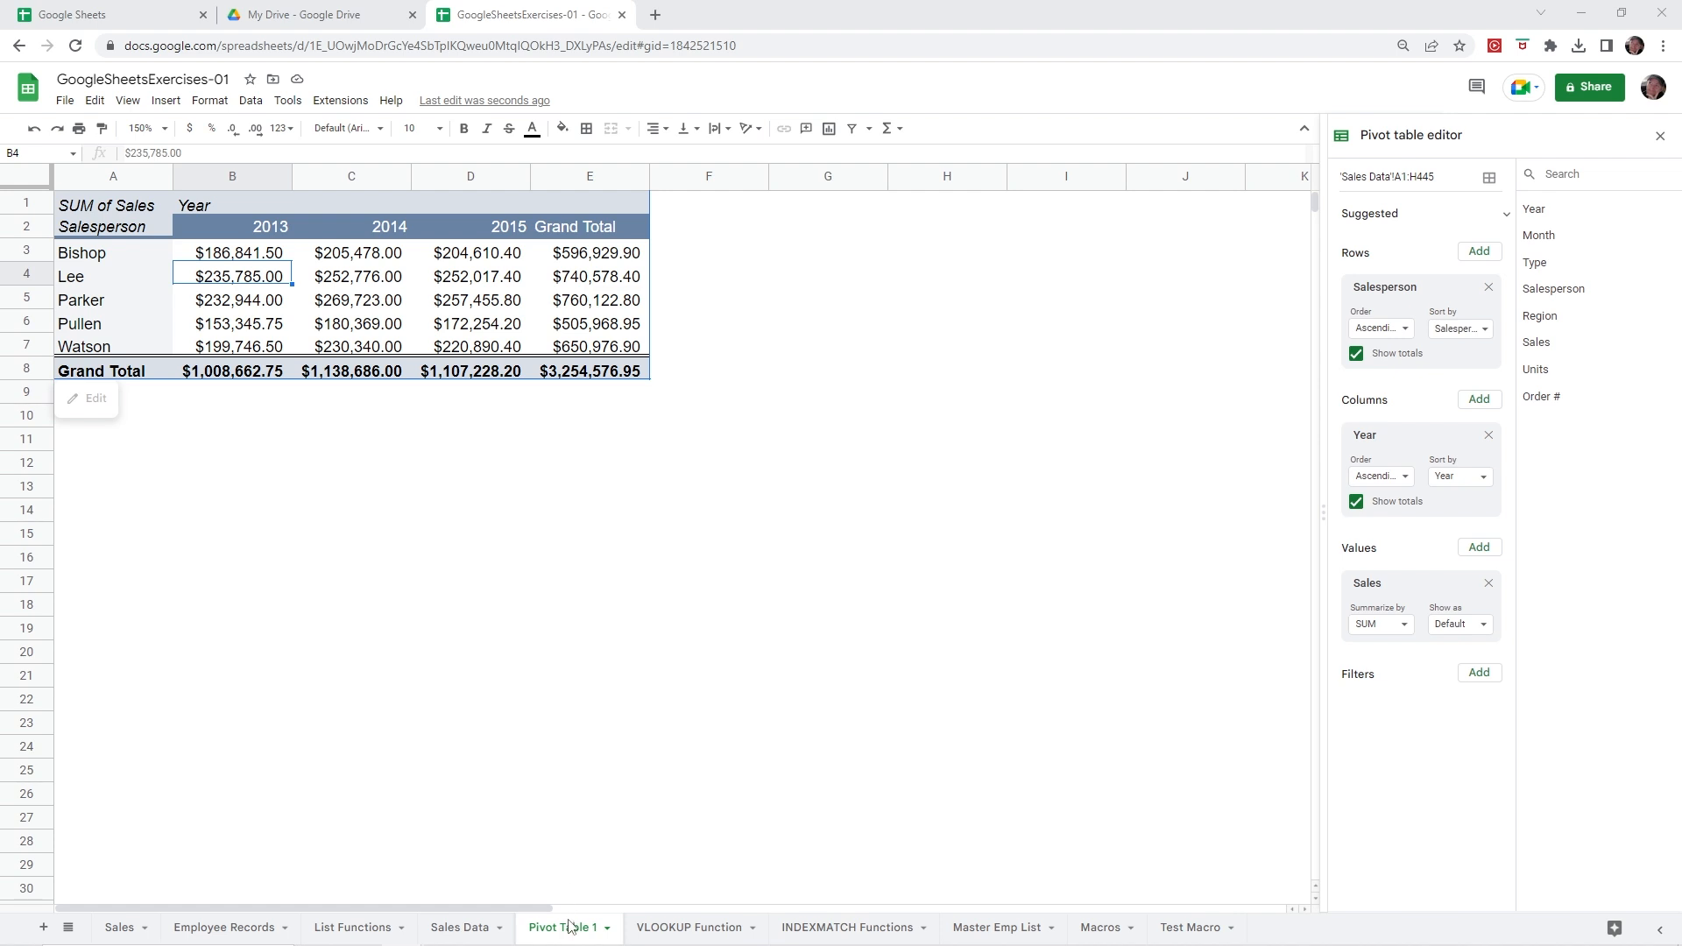
# Step: Insert a chart based on the pivot table's sales by salesperson and year
pyautogui.click(333, 279)
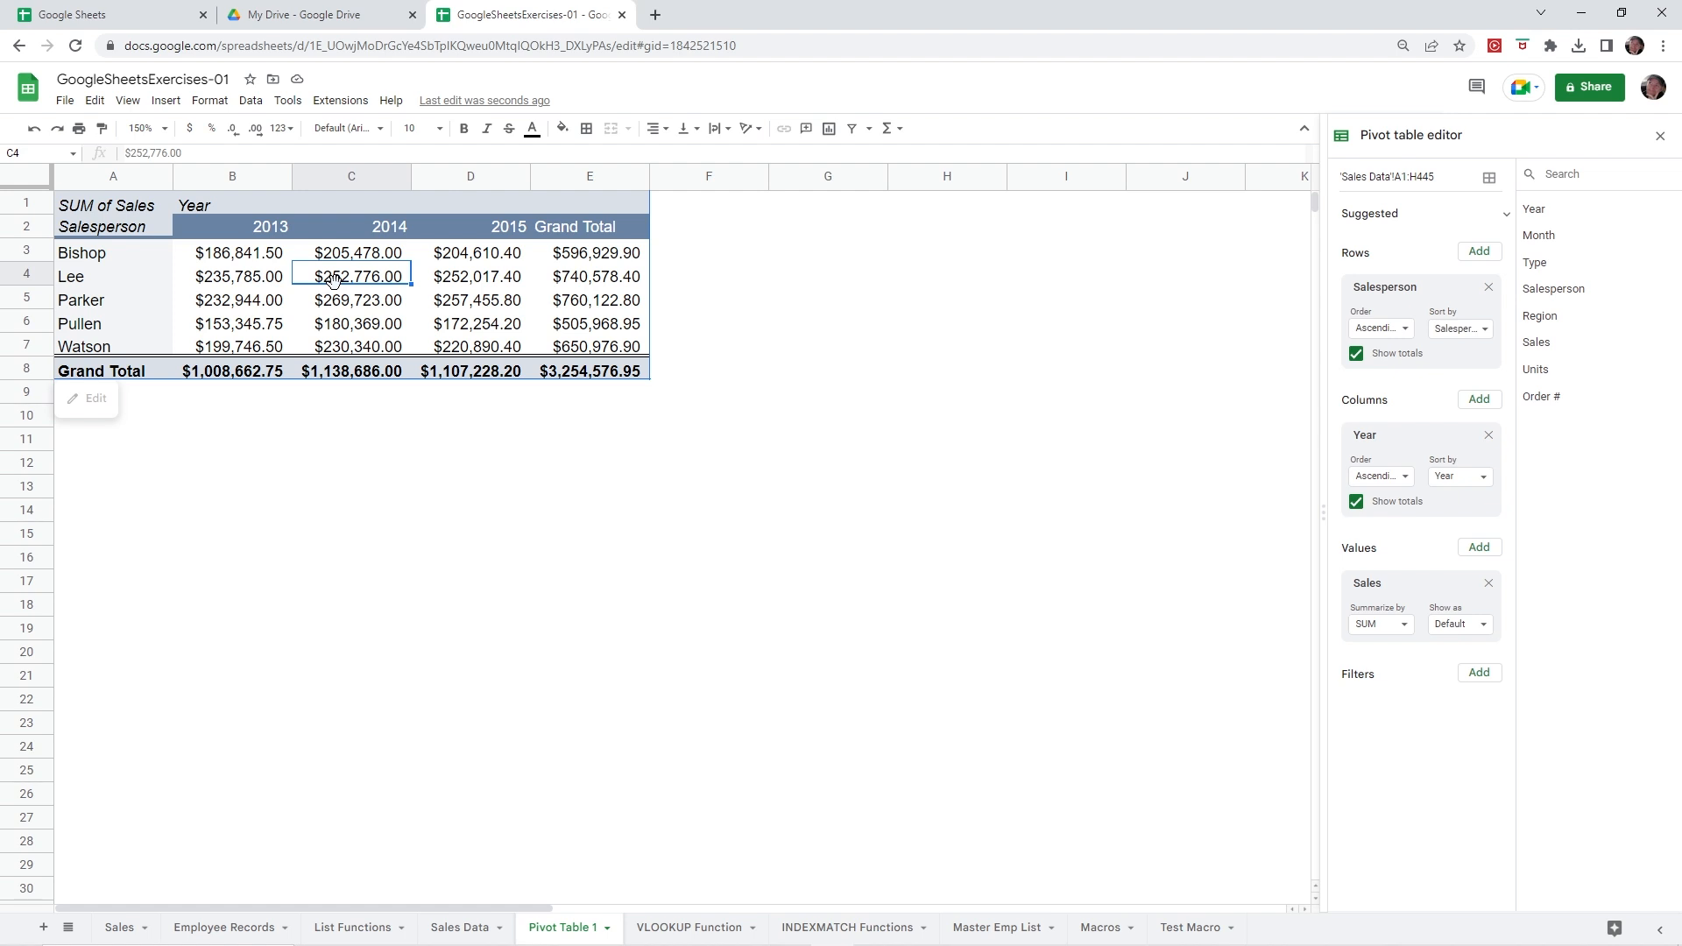
pyautogui.click(165, 100)
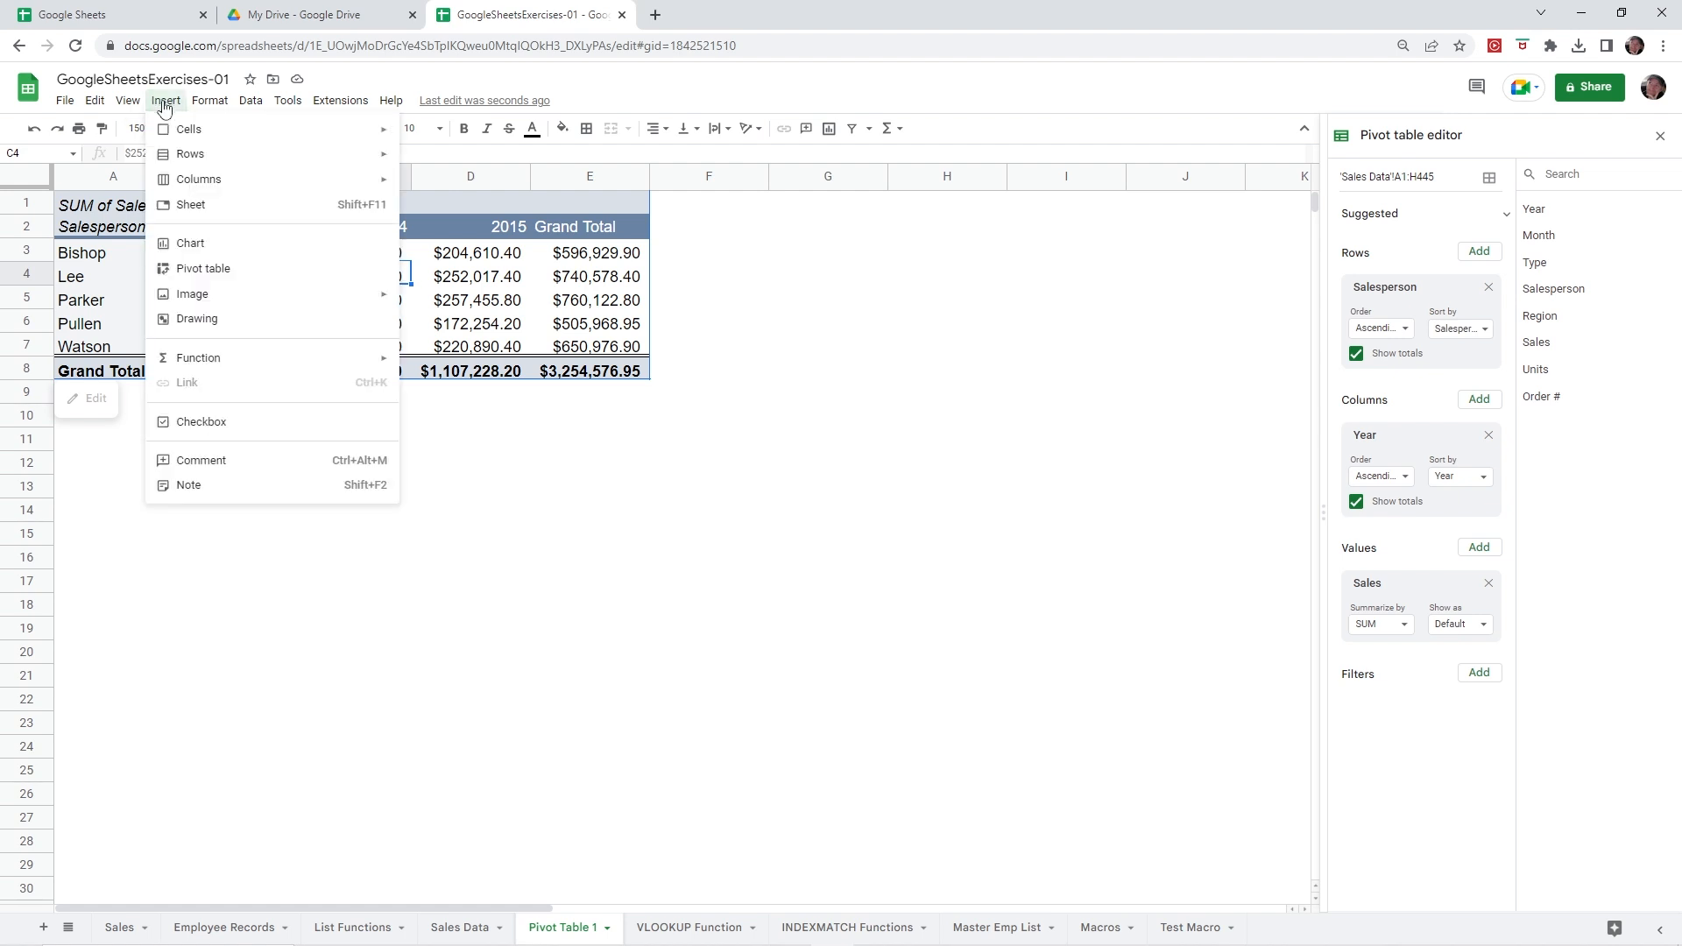
pyautogui.click(188, 254)
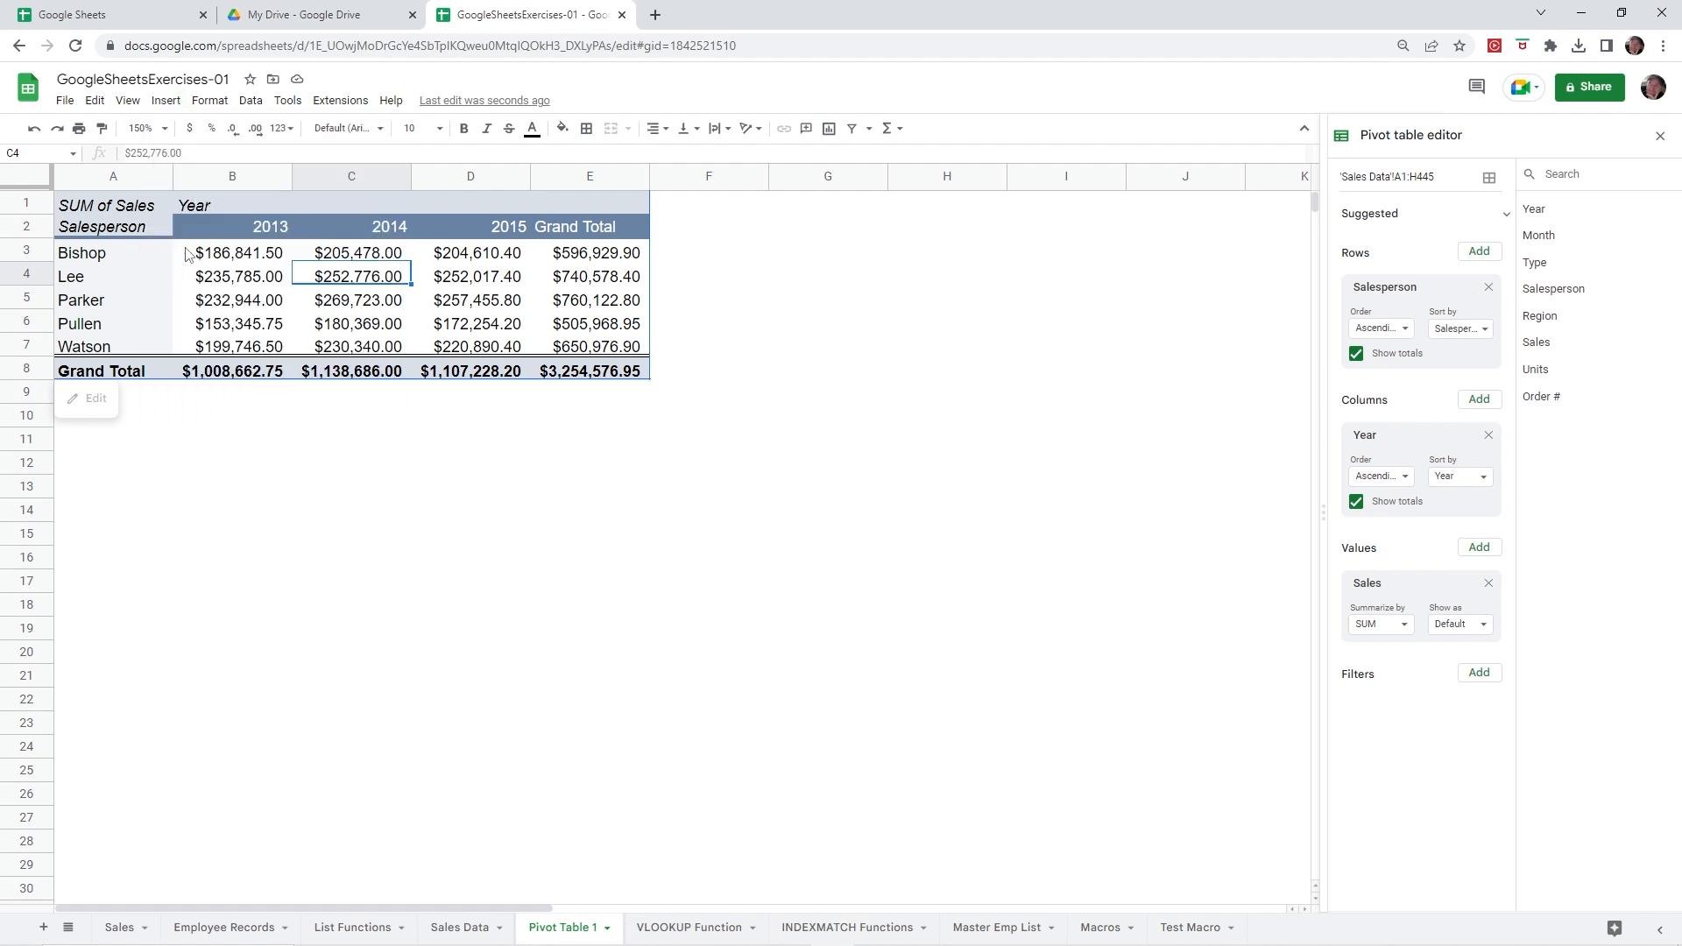
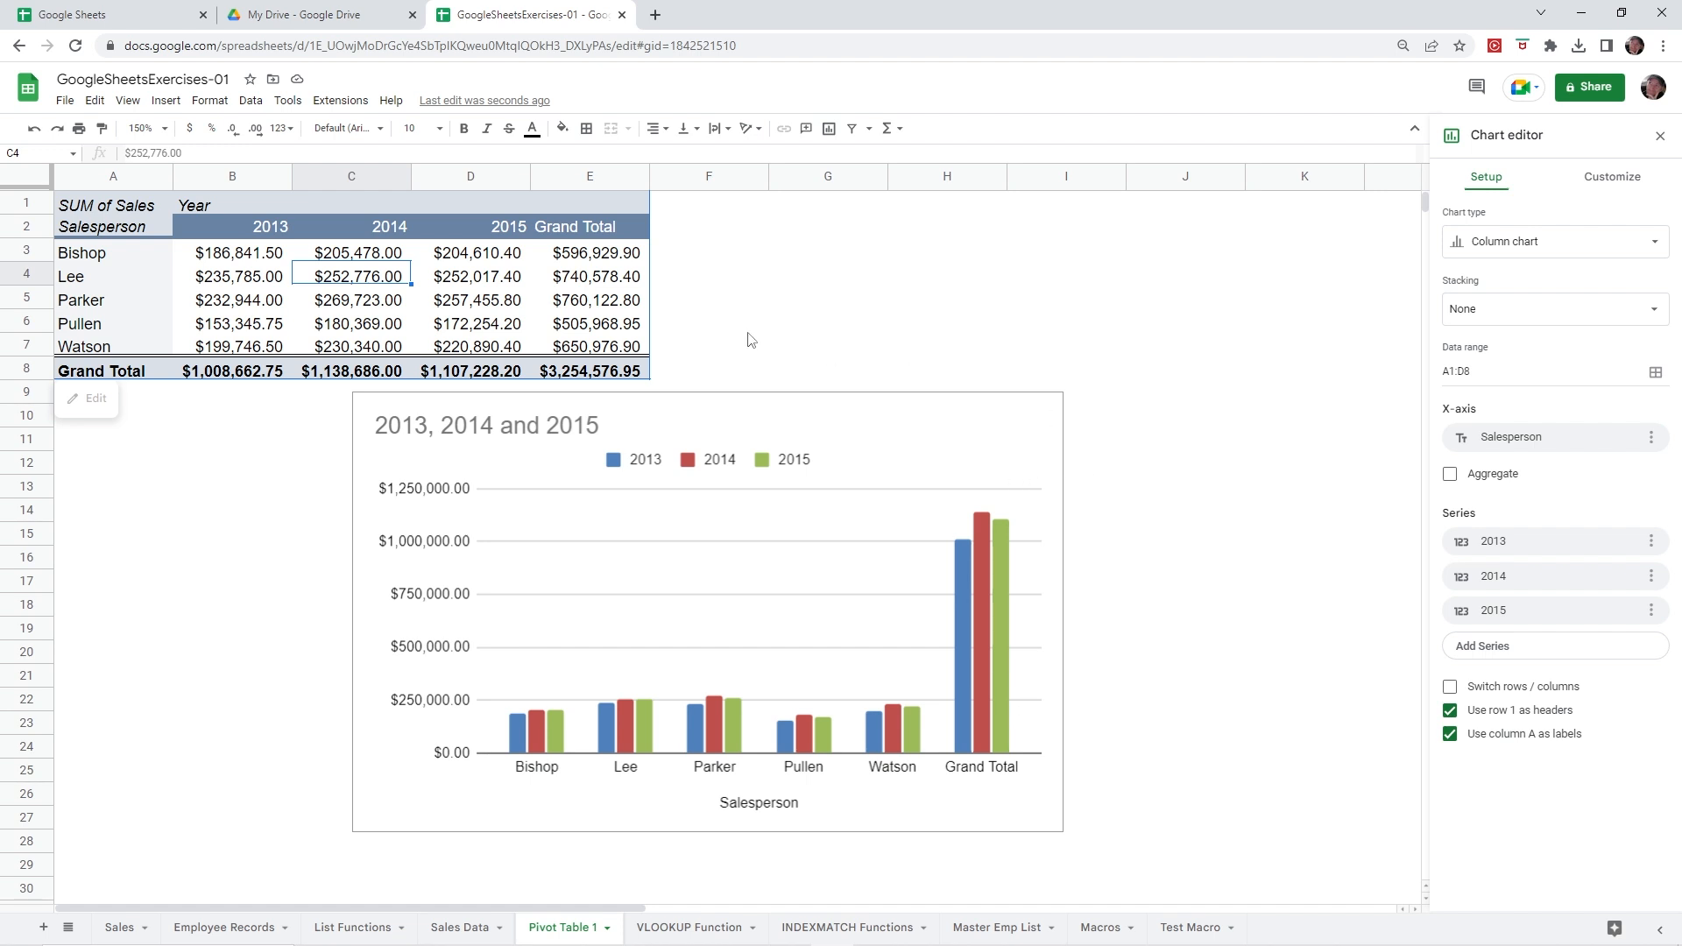
# Step: Hide the Salesperson totals in the pivot table and remove Year from its columns
pyautogui.click(253, 306)
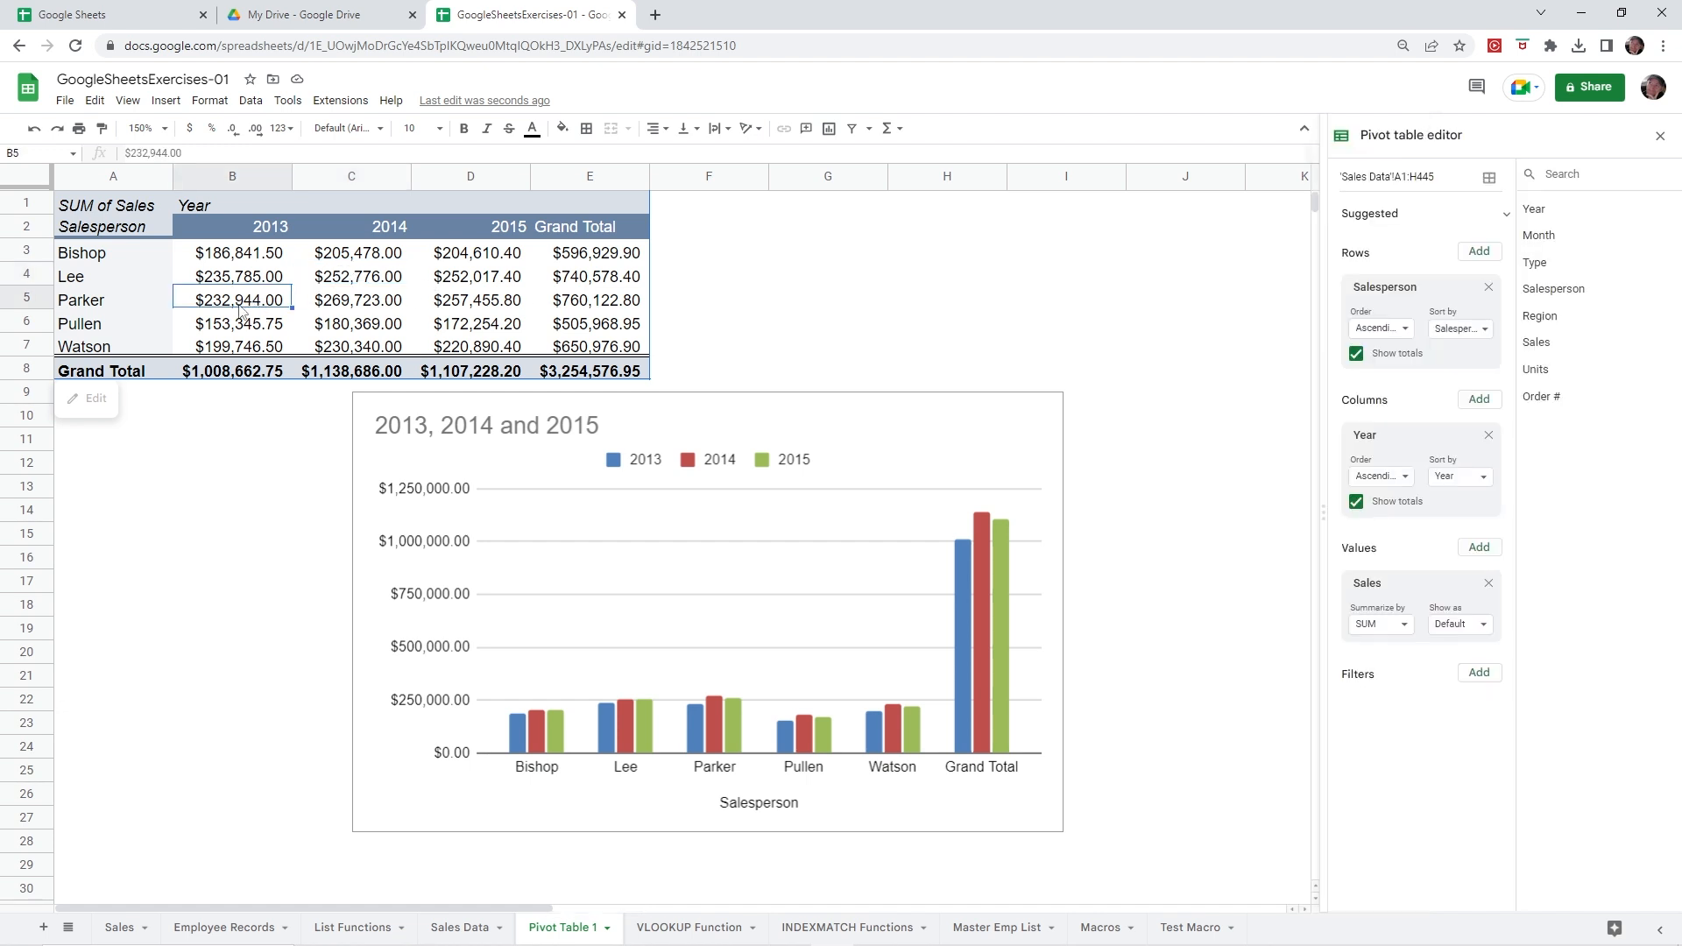
pyautogui.click(1356, 354)
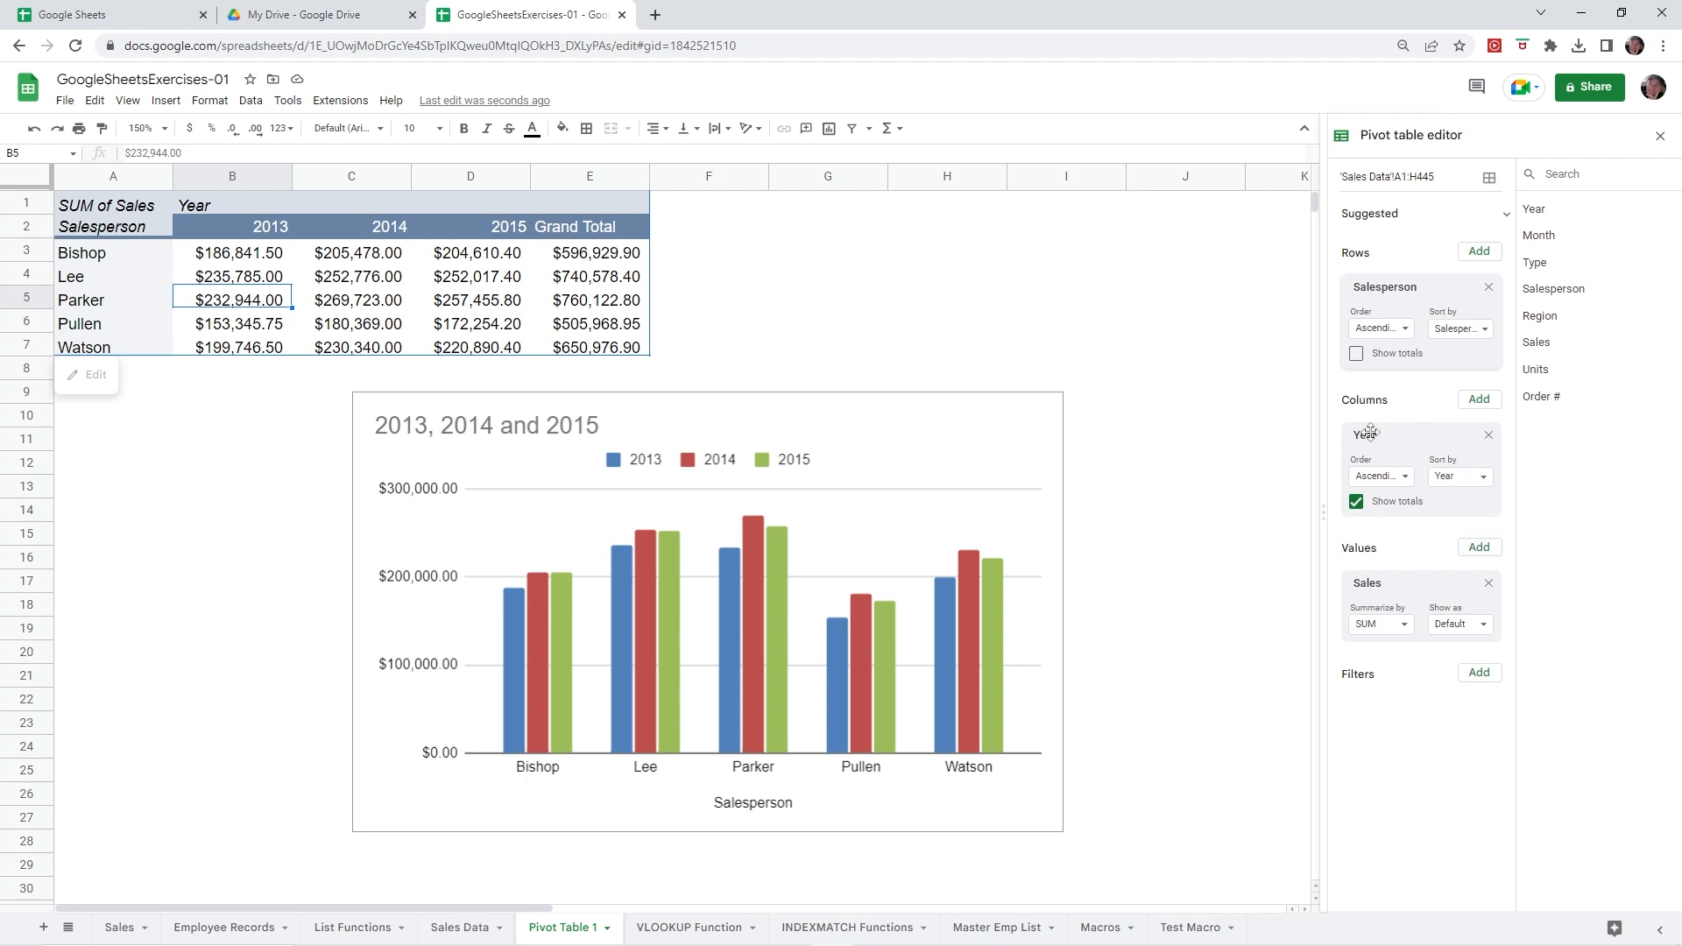
pyautogui.click(1488, 437)
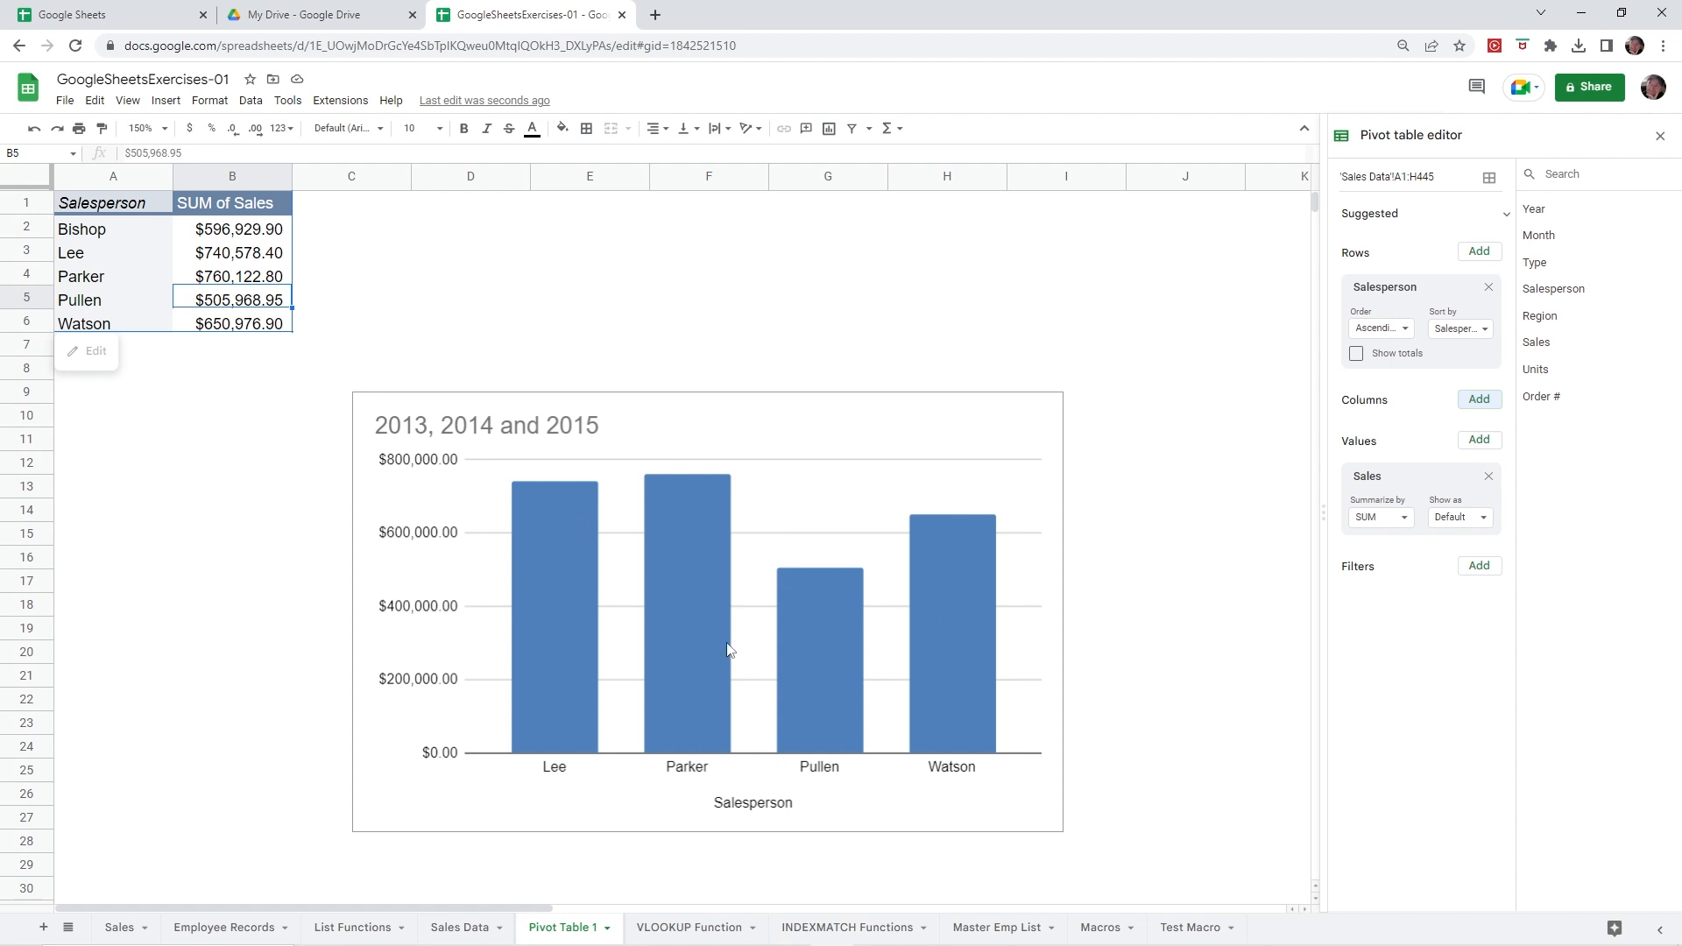
# Step: Move the chart up beside the pivot table and change its type to a pie chart
pyautogui.click(814, 407)
pyautogui.moveTo(833, 405); pyautogui.dragTo(839, 235)
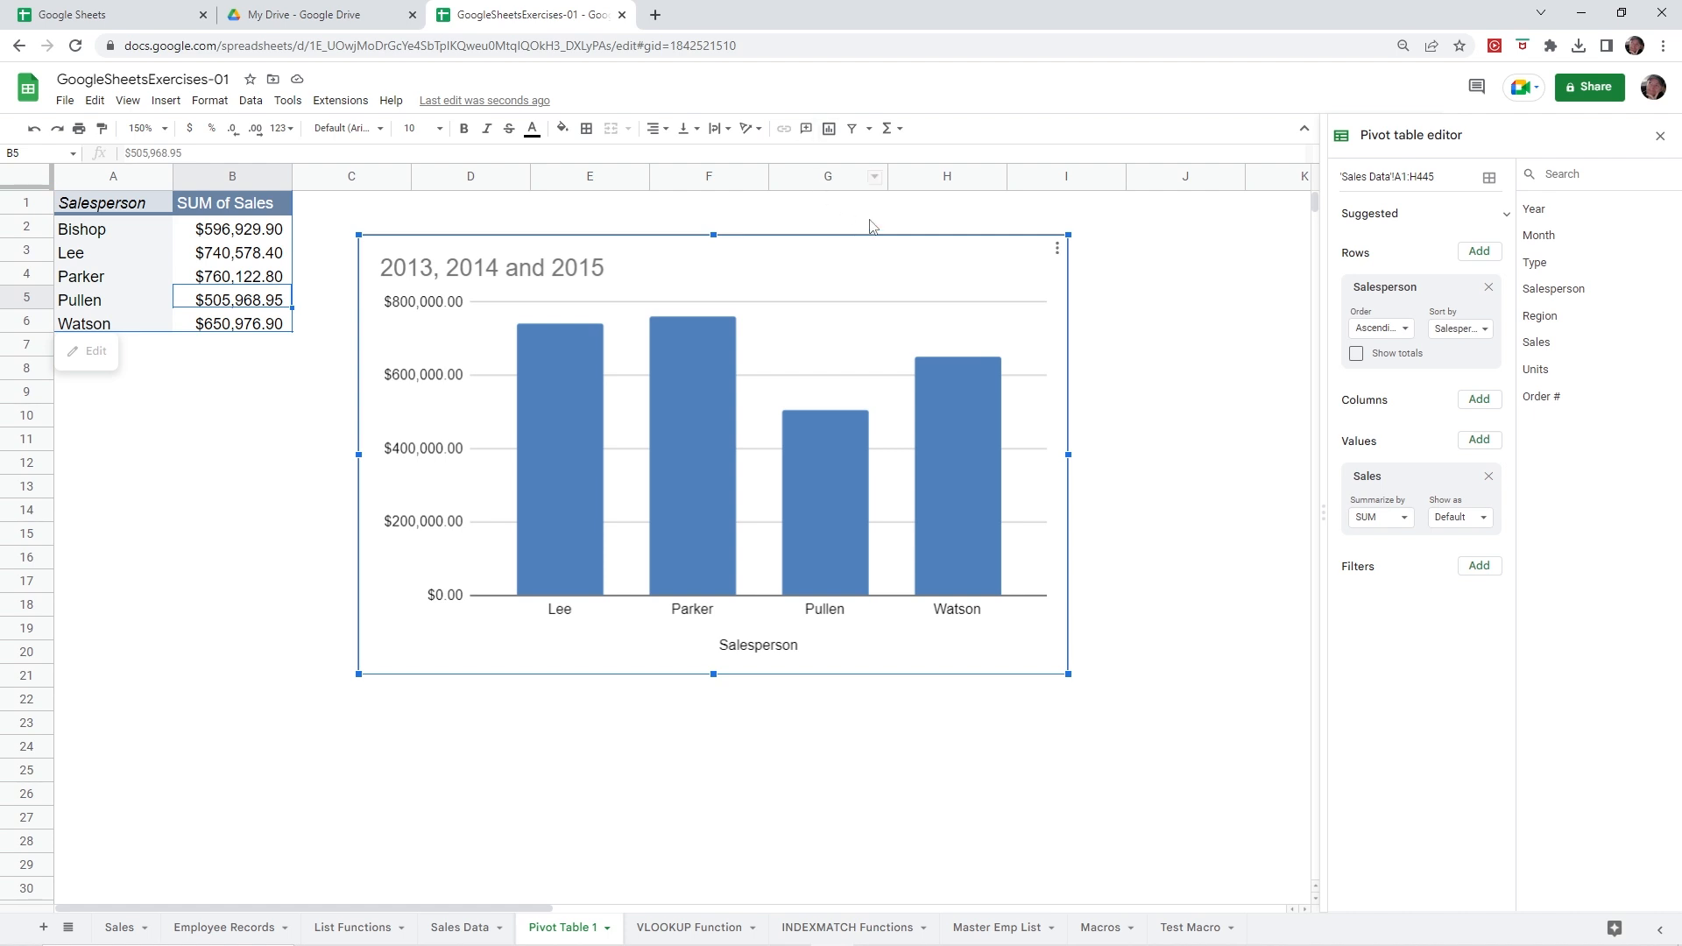
pyautogui.click(1058, 256)
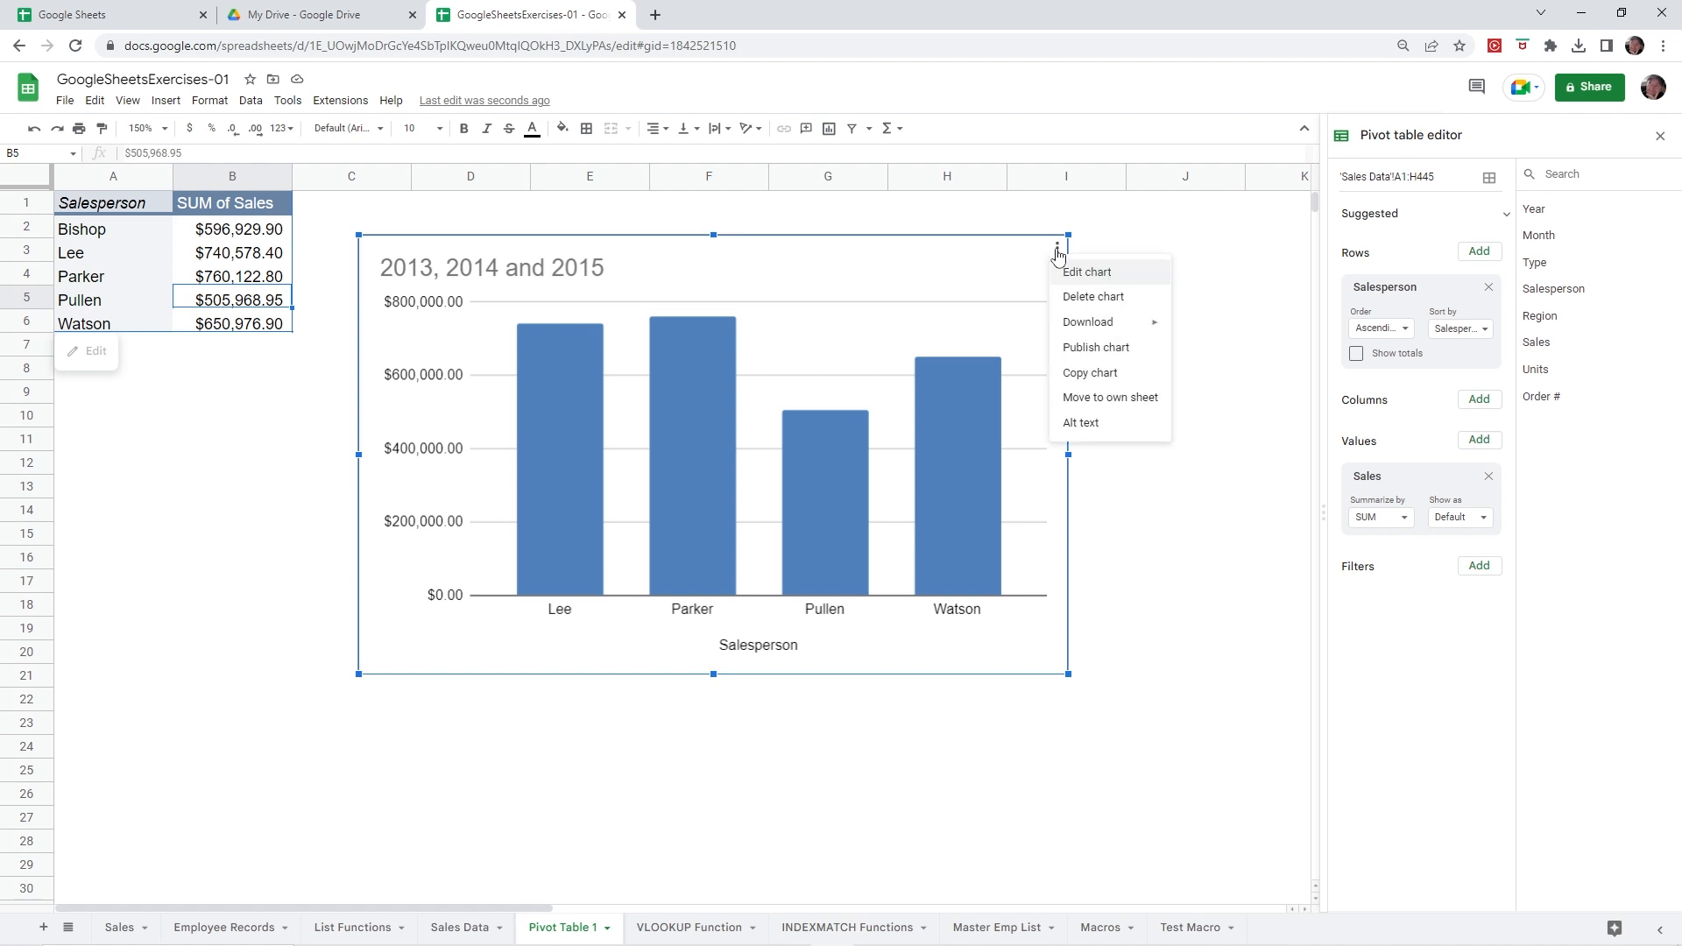
pyautogui.click(1092, 277)
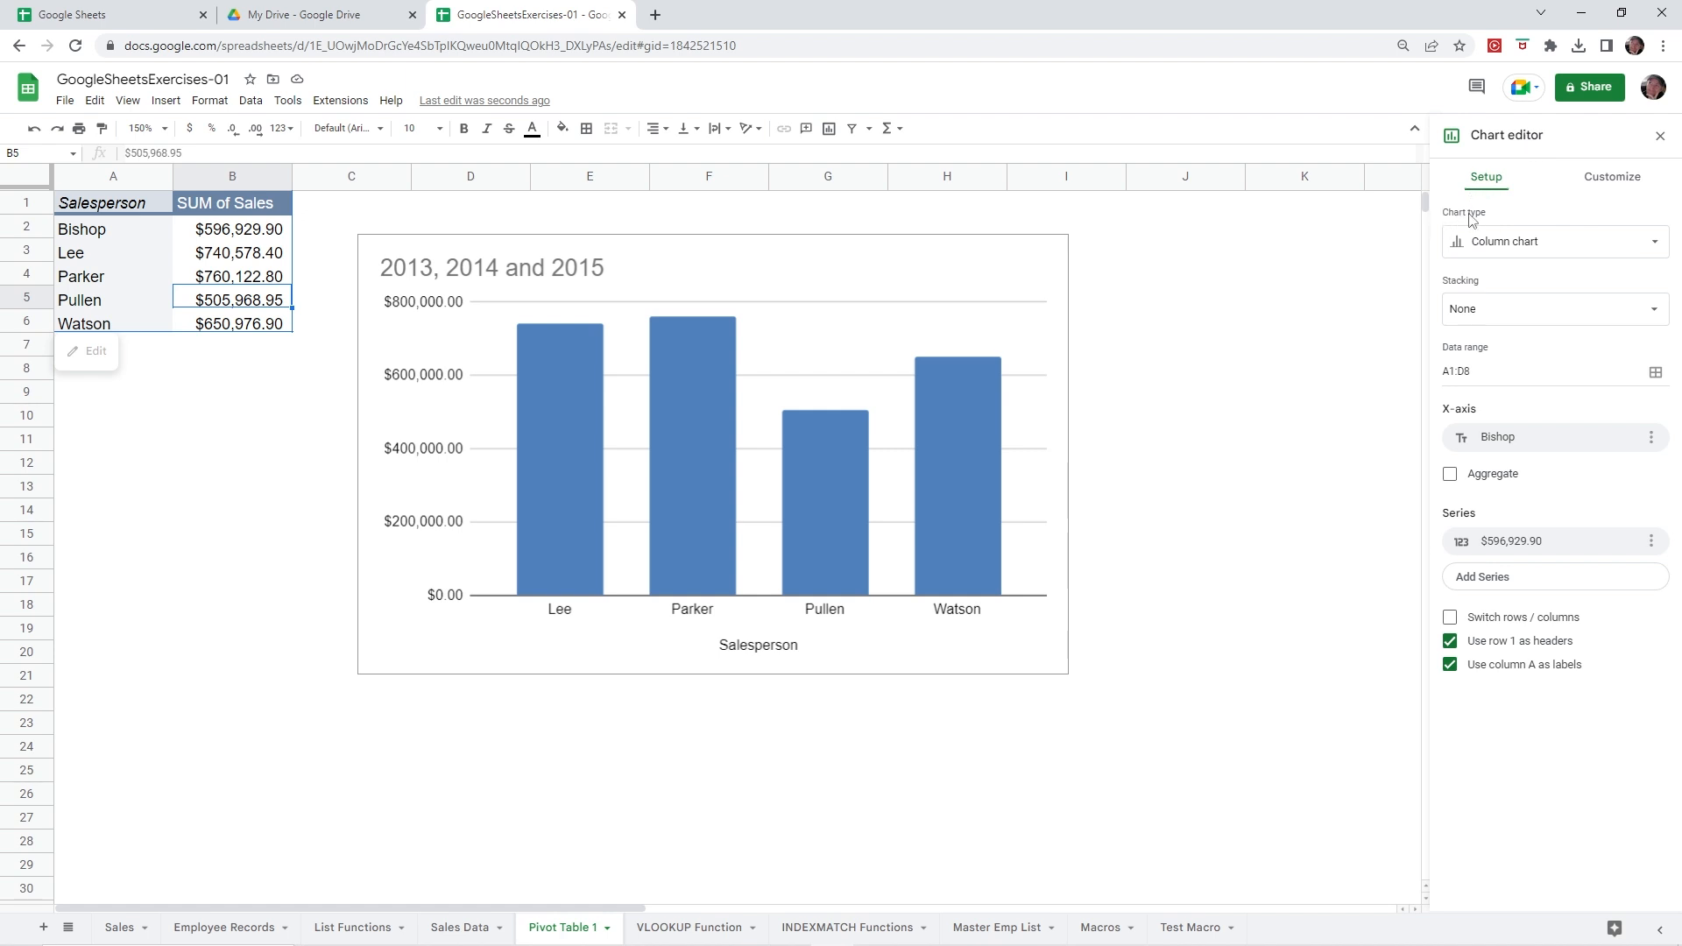
pyautogui.click(1529, 250)
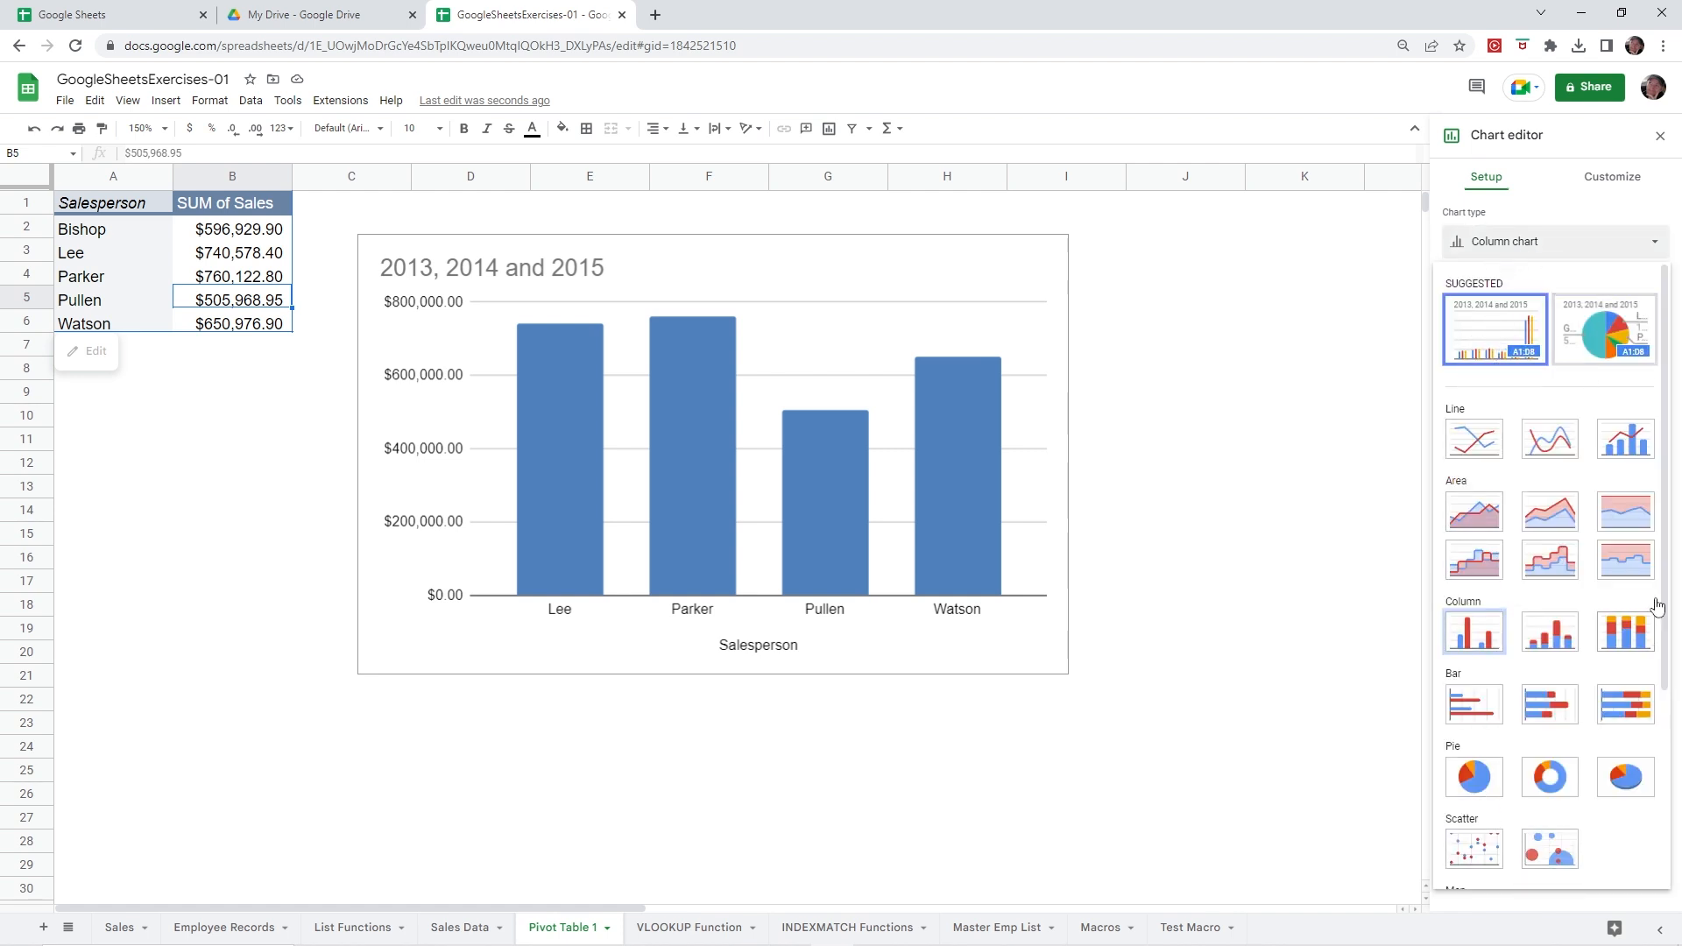
pyautogui.scroll(-3, 1532, 689)
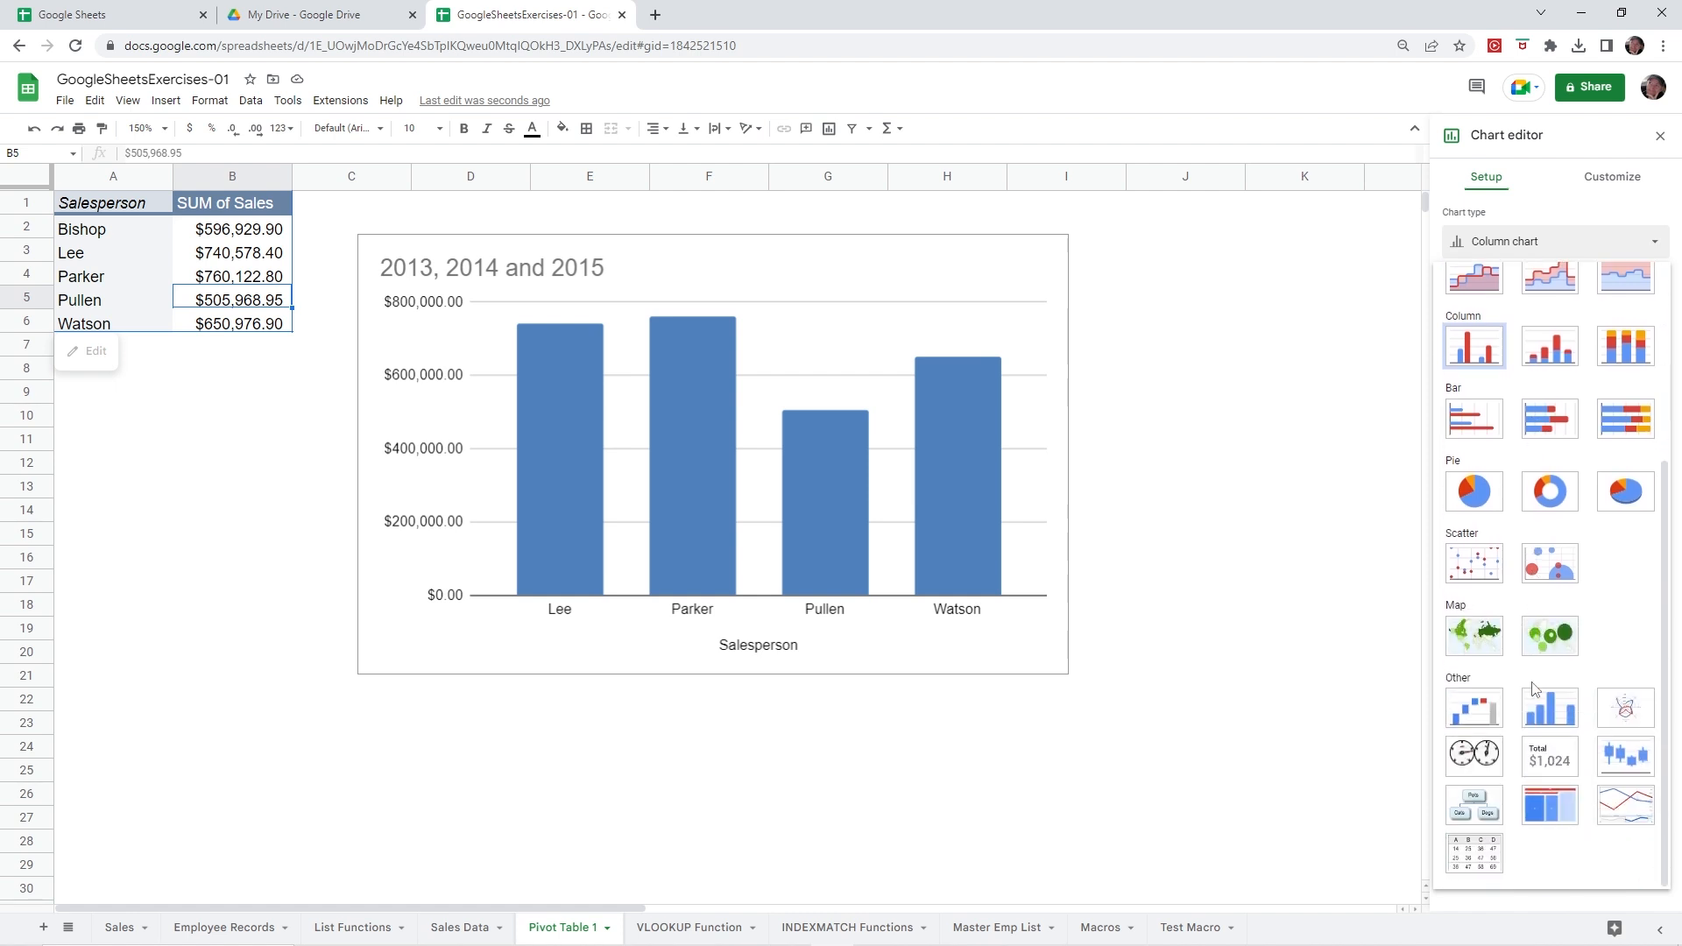
pyautogui.scroll(3, 1532, 689)
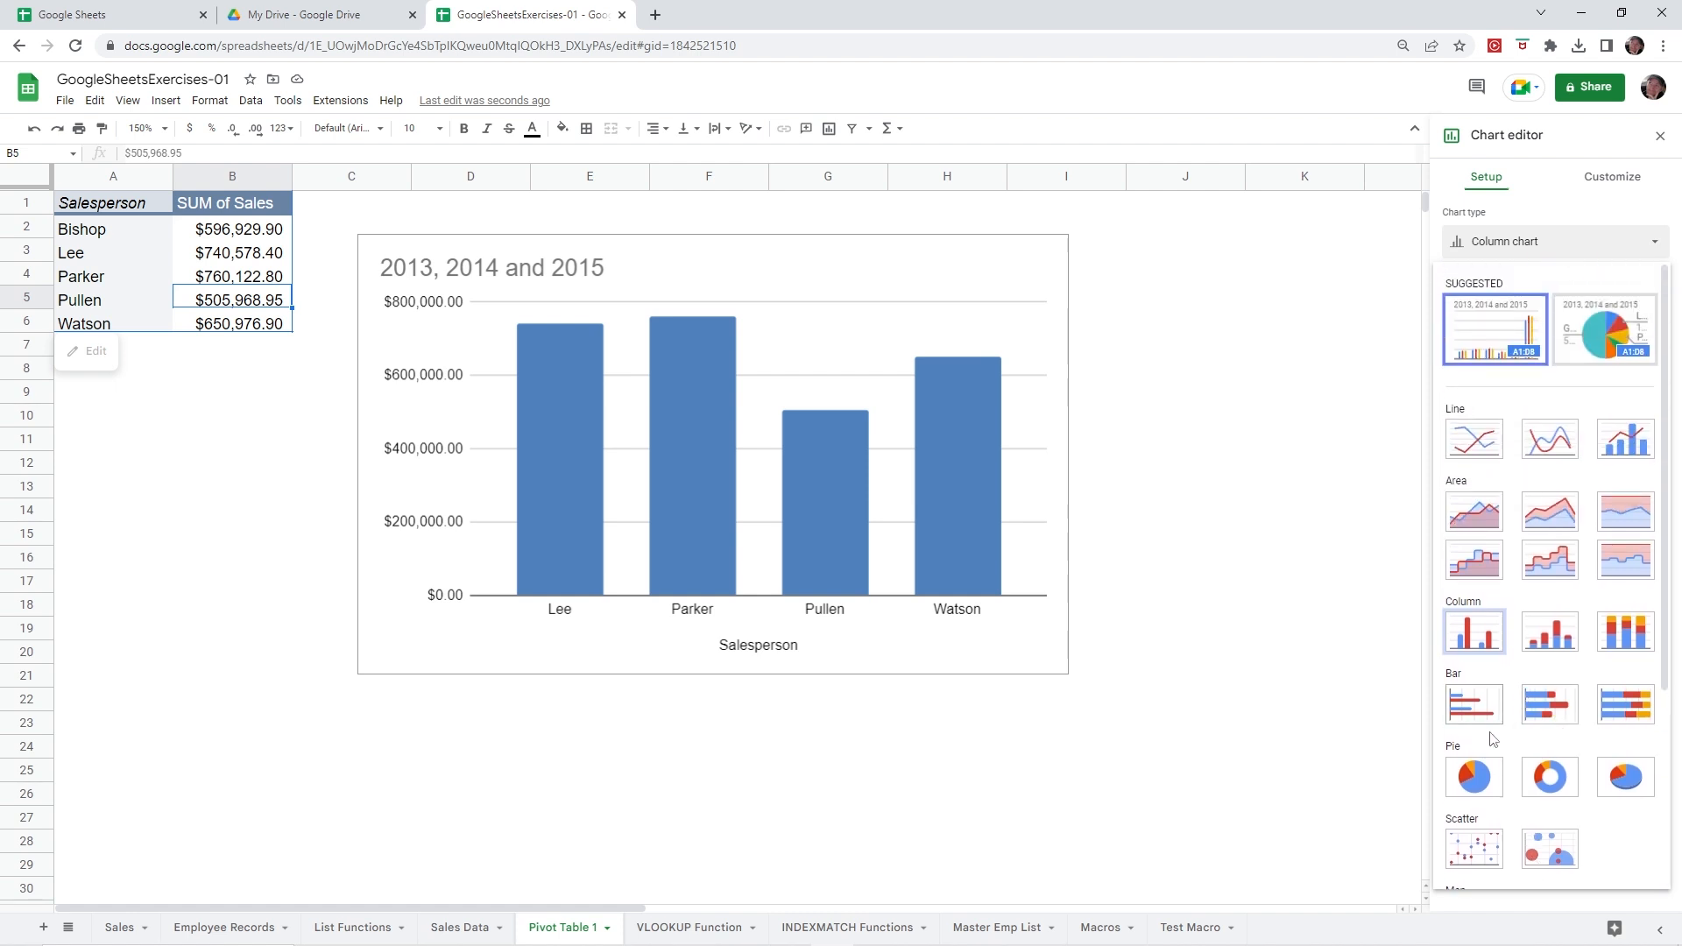
pyautogui.click(1474, 776)
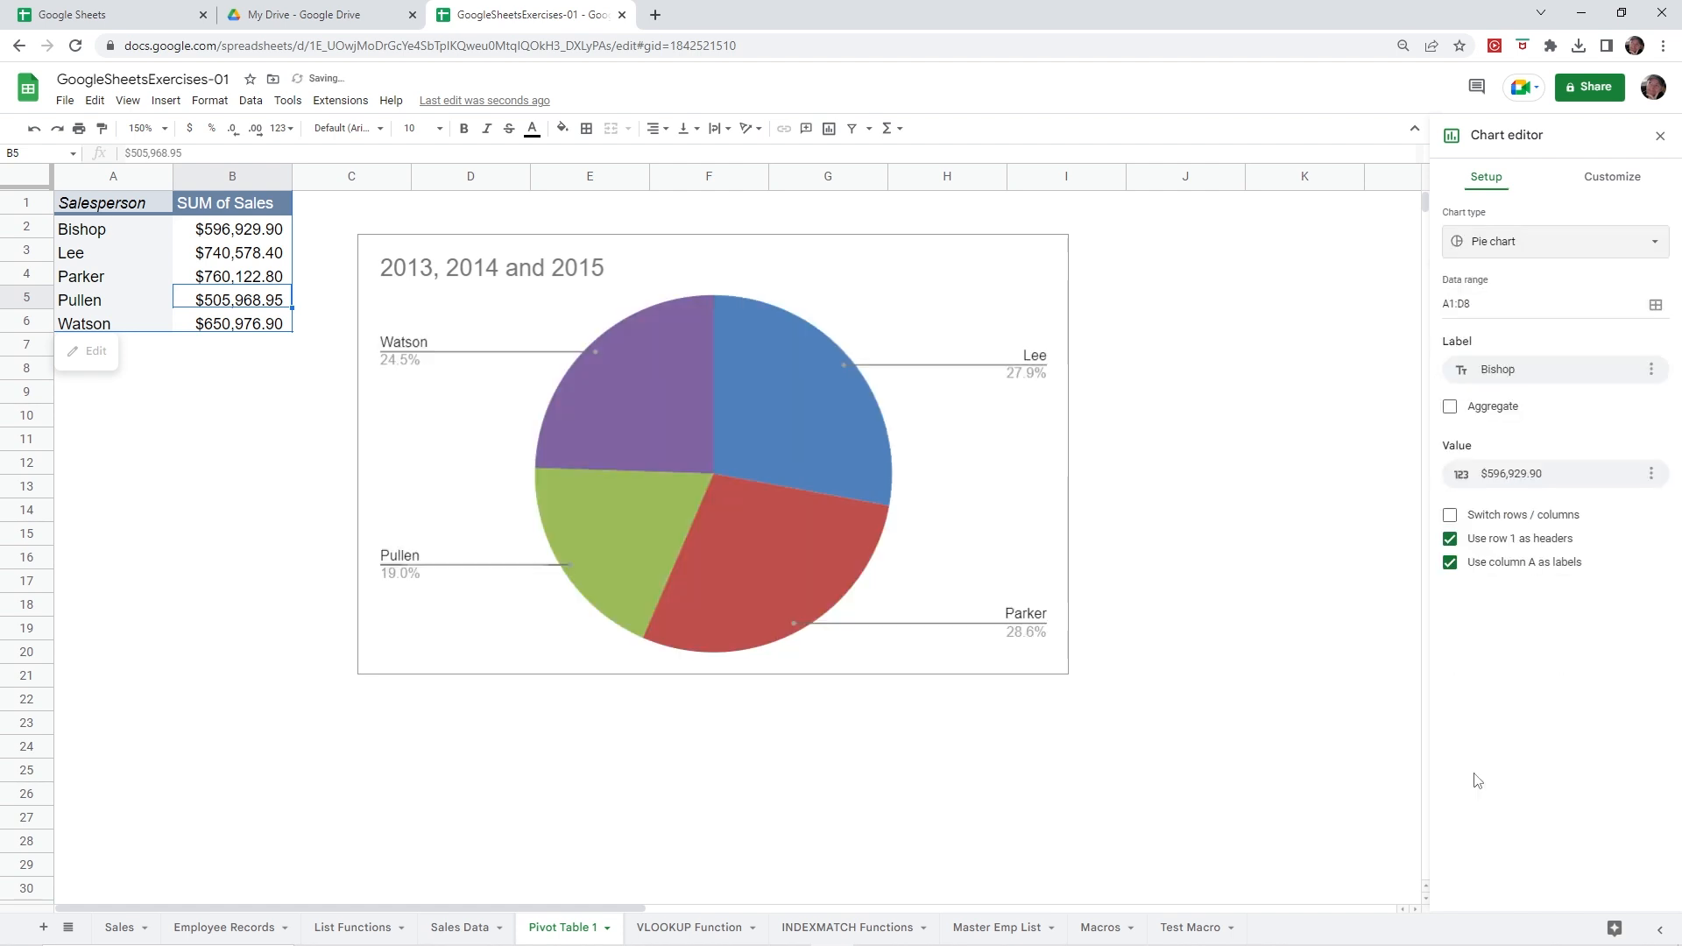
# Step: Move the pie chart below the pivot table and change its title to "Sales by Salesperson"
pyautogui.click(854, 323)
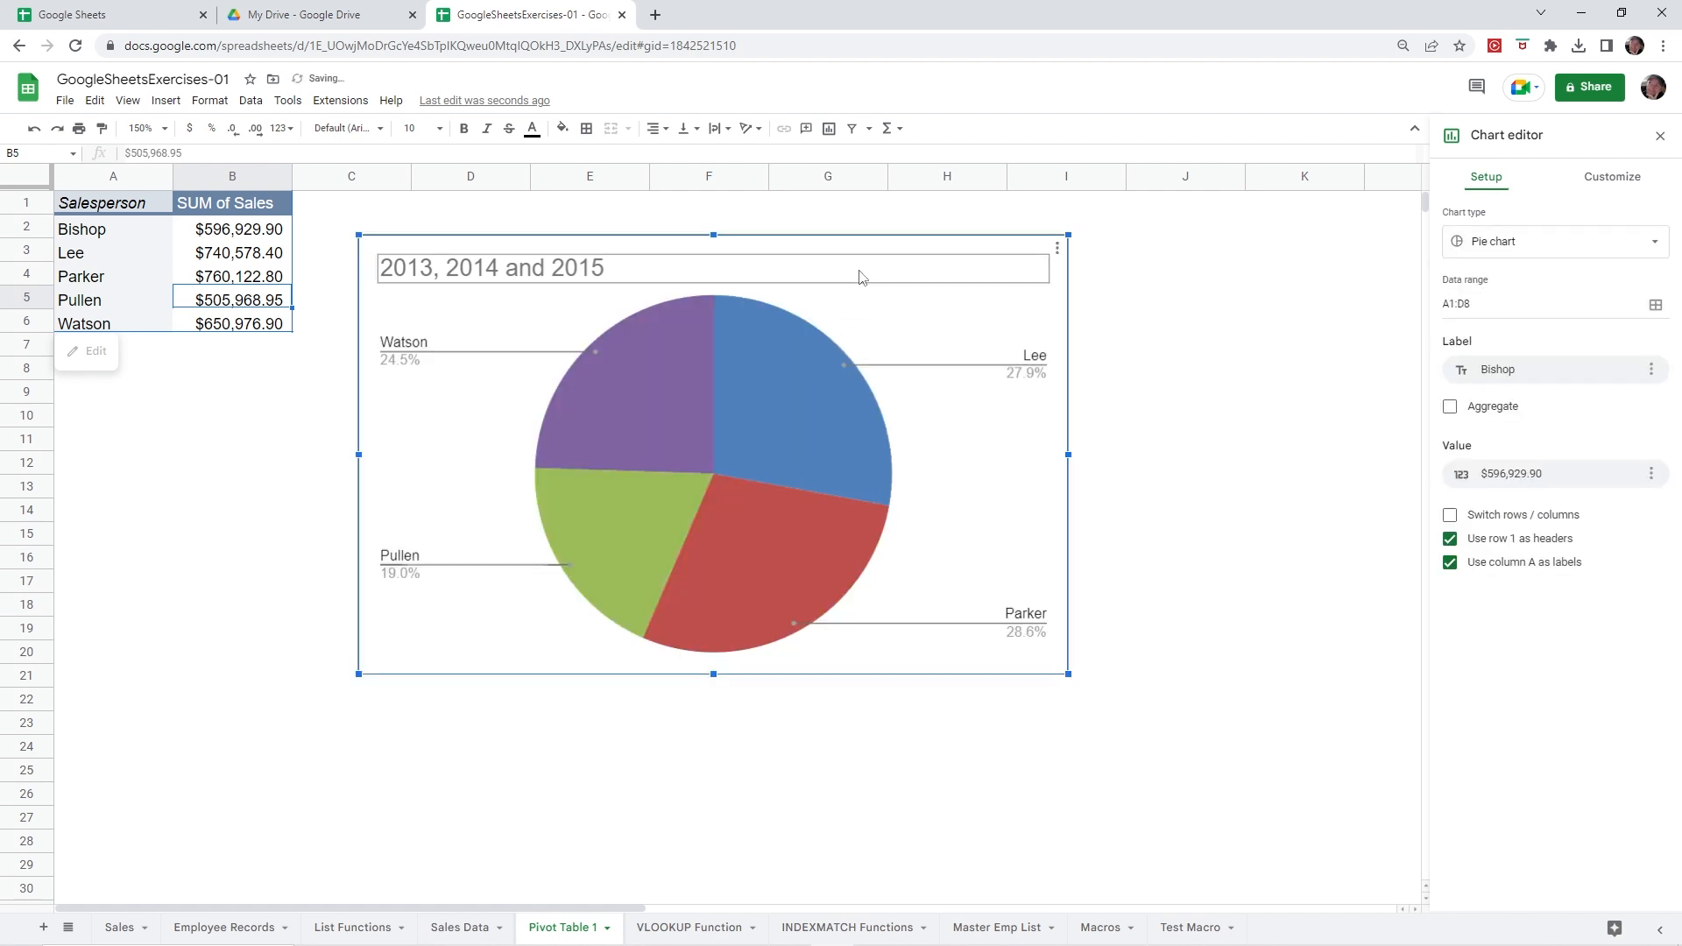
pyautogui.click(860, 274)
pyautogui.moveTo(874, 319); pyautogui.dragTo(635, 441)
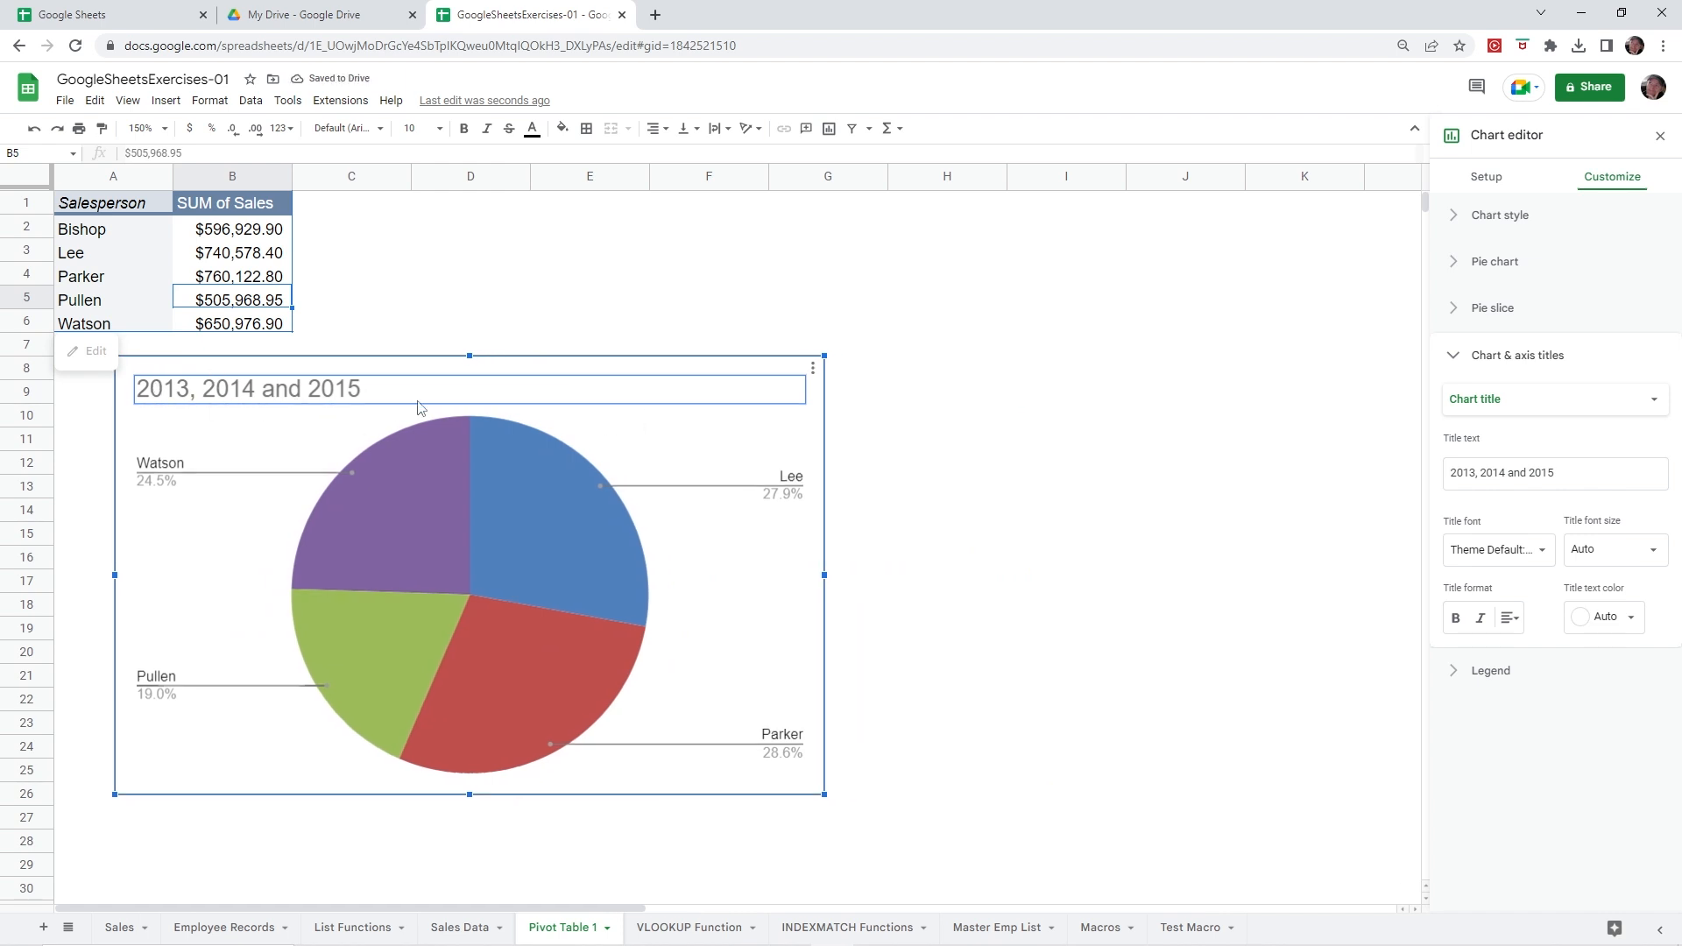
pyautogui.doubleClick(355, 396)
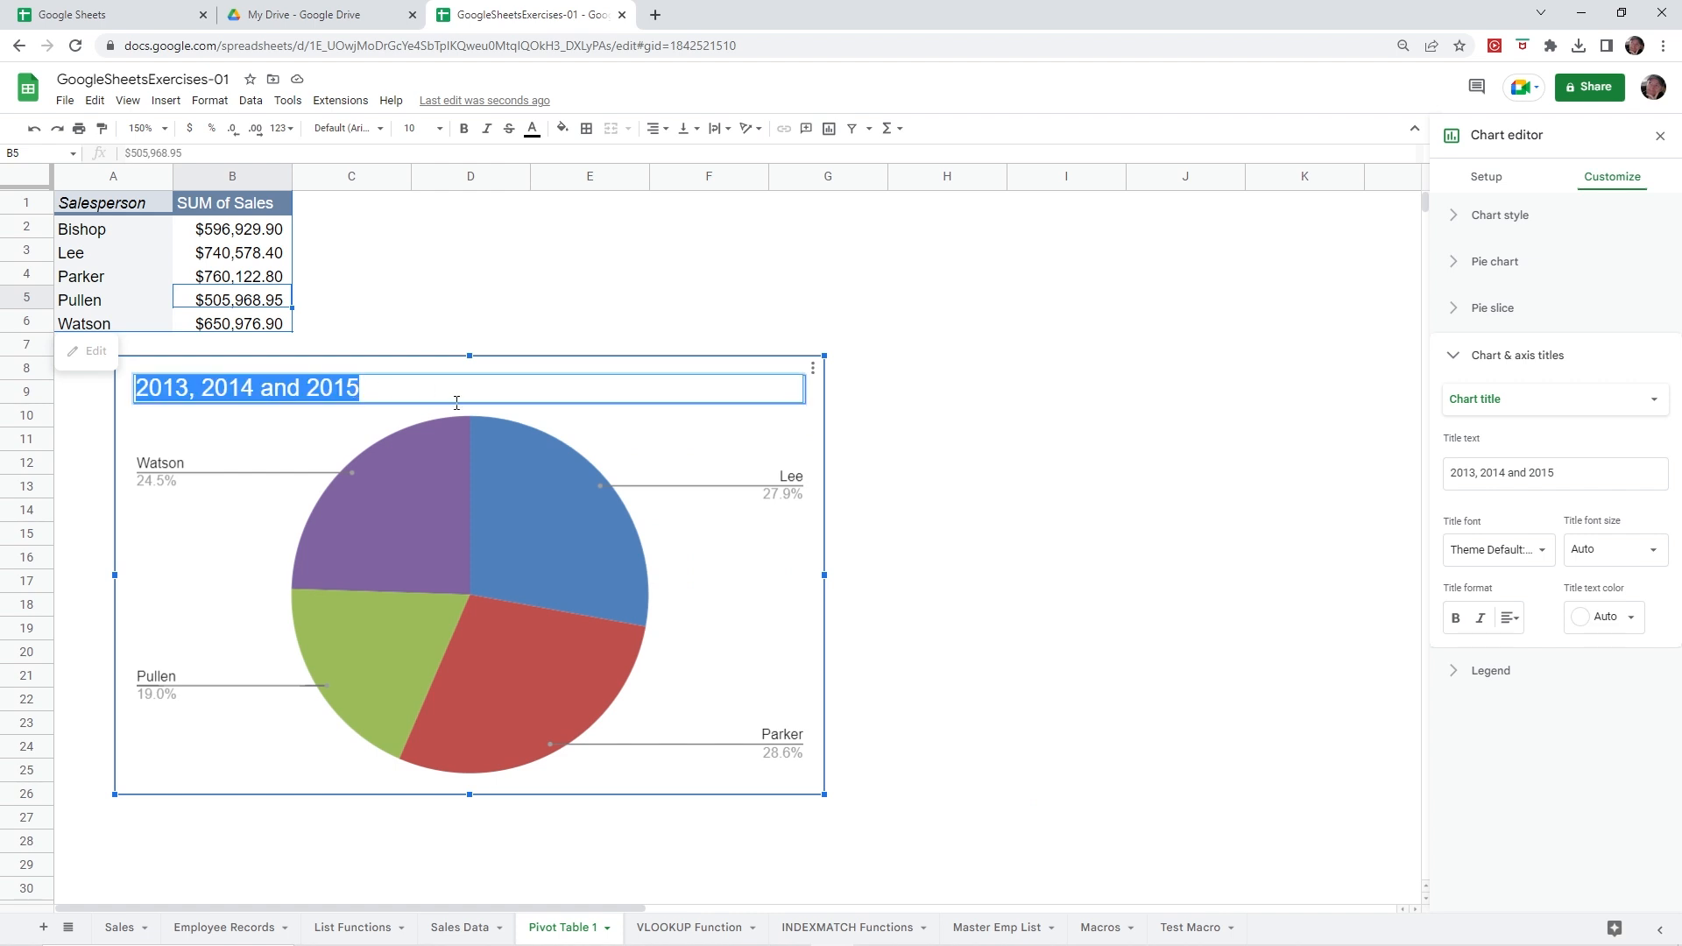
pyautogui.write('Sales by Salesperson')
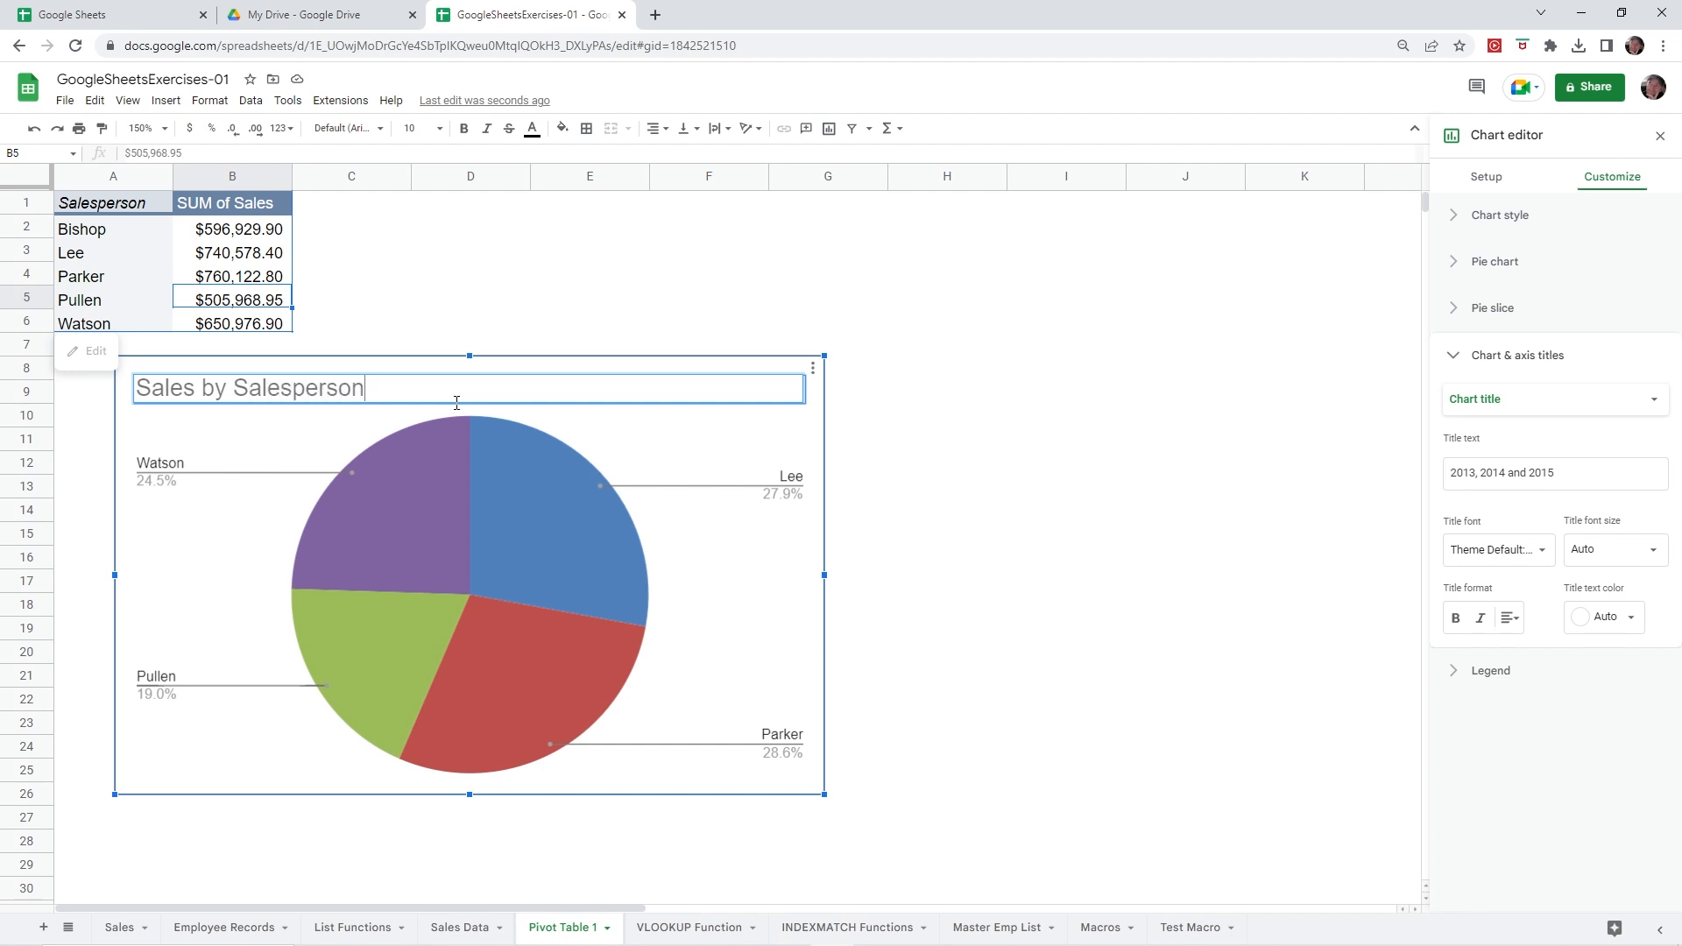
# Step: Finish editing the chart title, view the Sales sheet and return to the Pivot Table 1 sheet
pyautogui.click(529, 273)
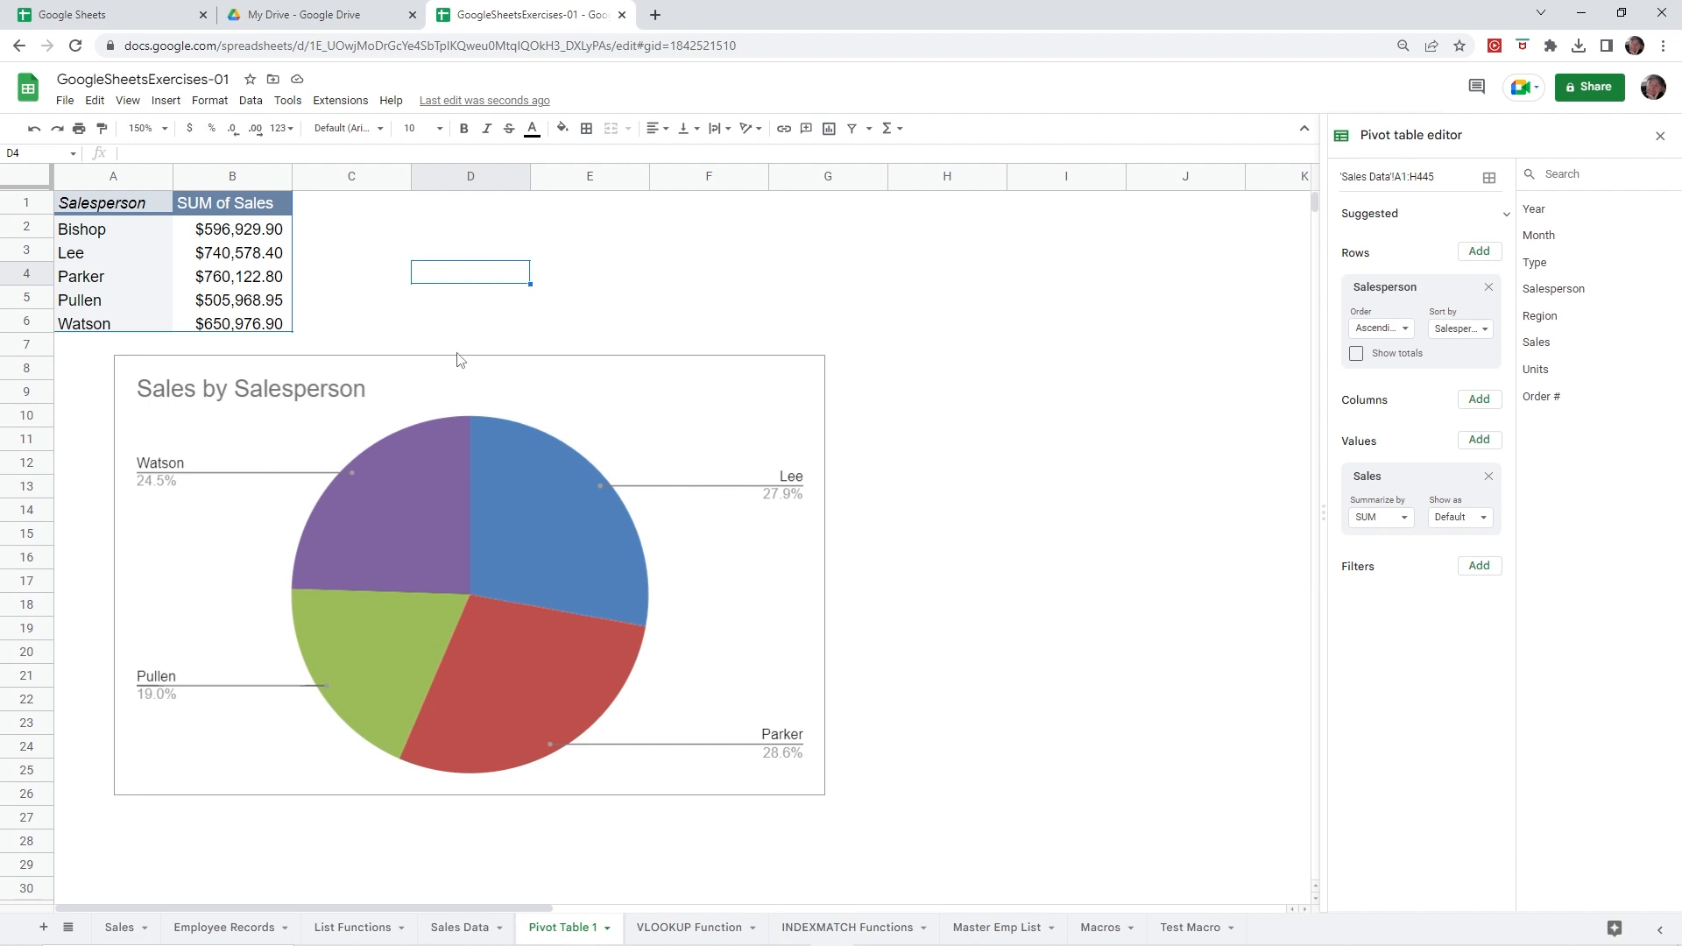
pyautogui.click(119, 926)
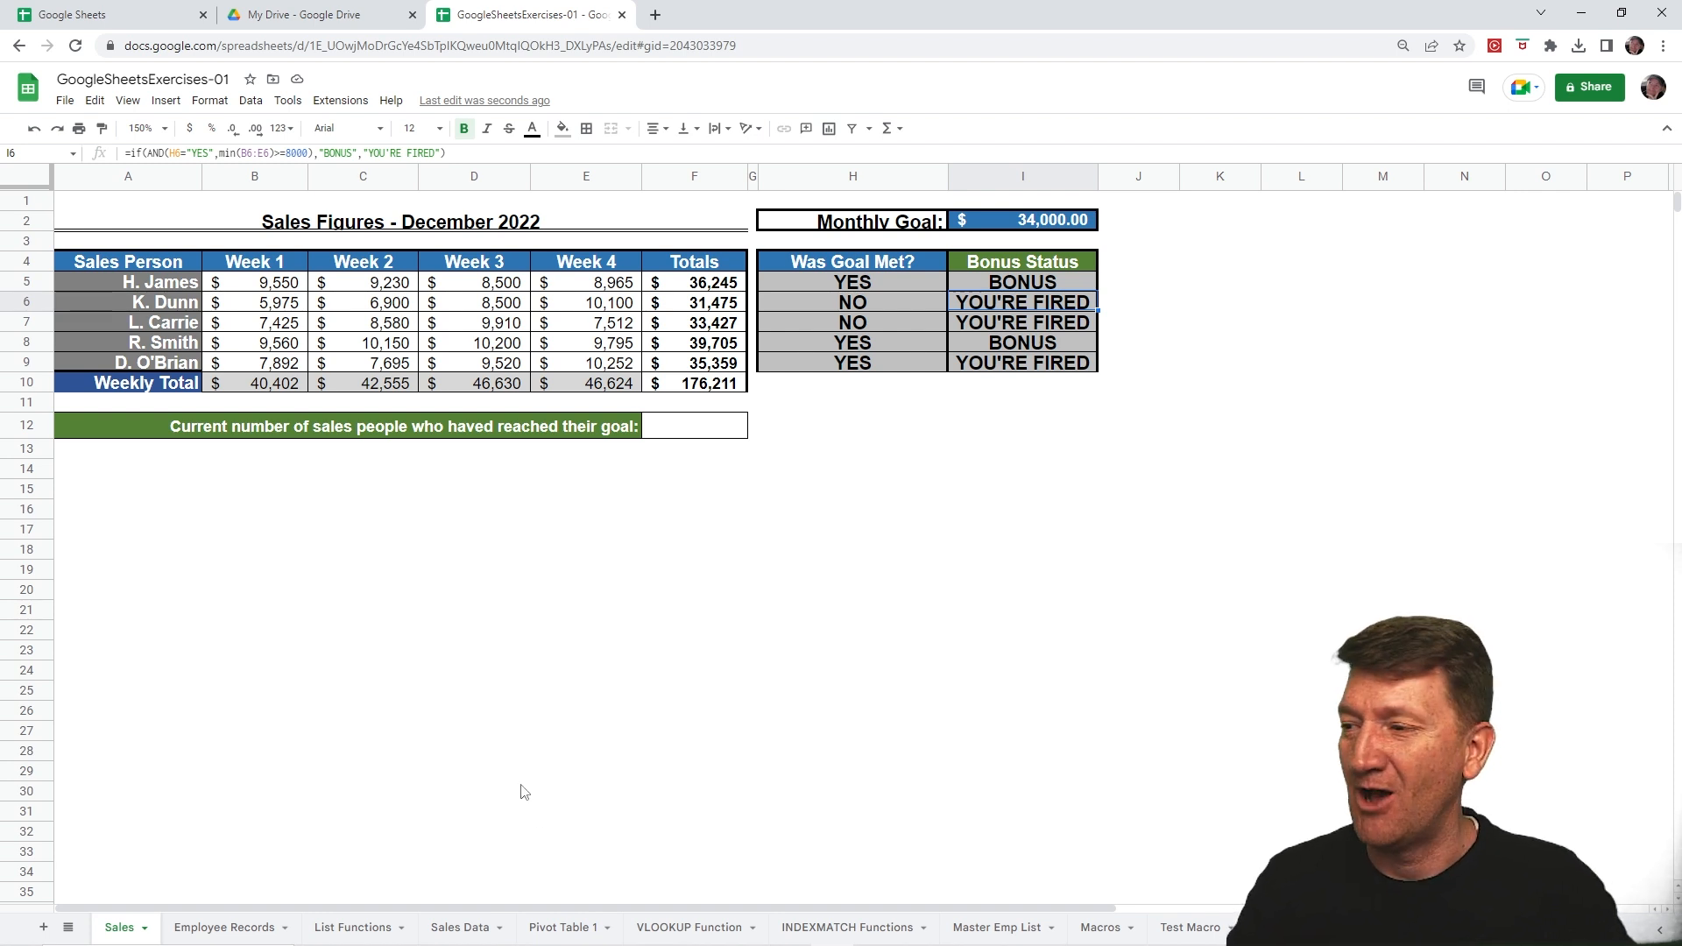
pyautogui.click(563, 927)
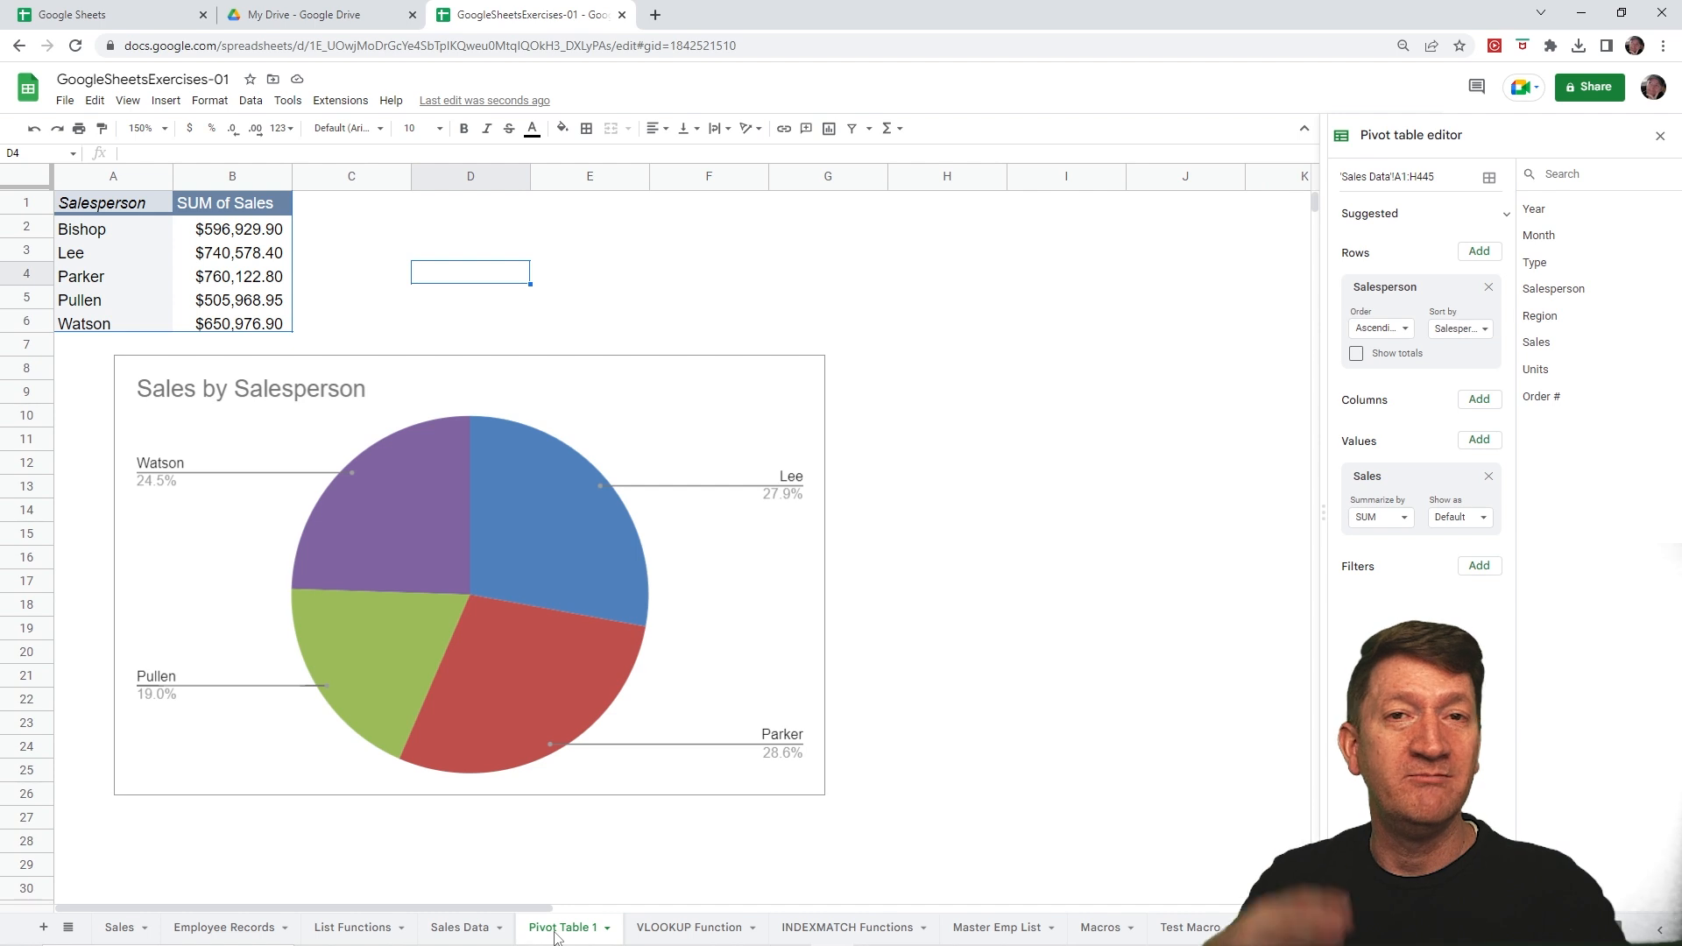
# Step: Review the option for inserting a chart from the pivot table and open the pie chart for editing
pyautogui.click(230, 251)
pyautogui.click(182, 104)
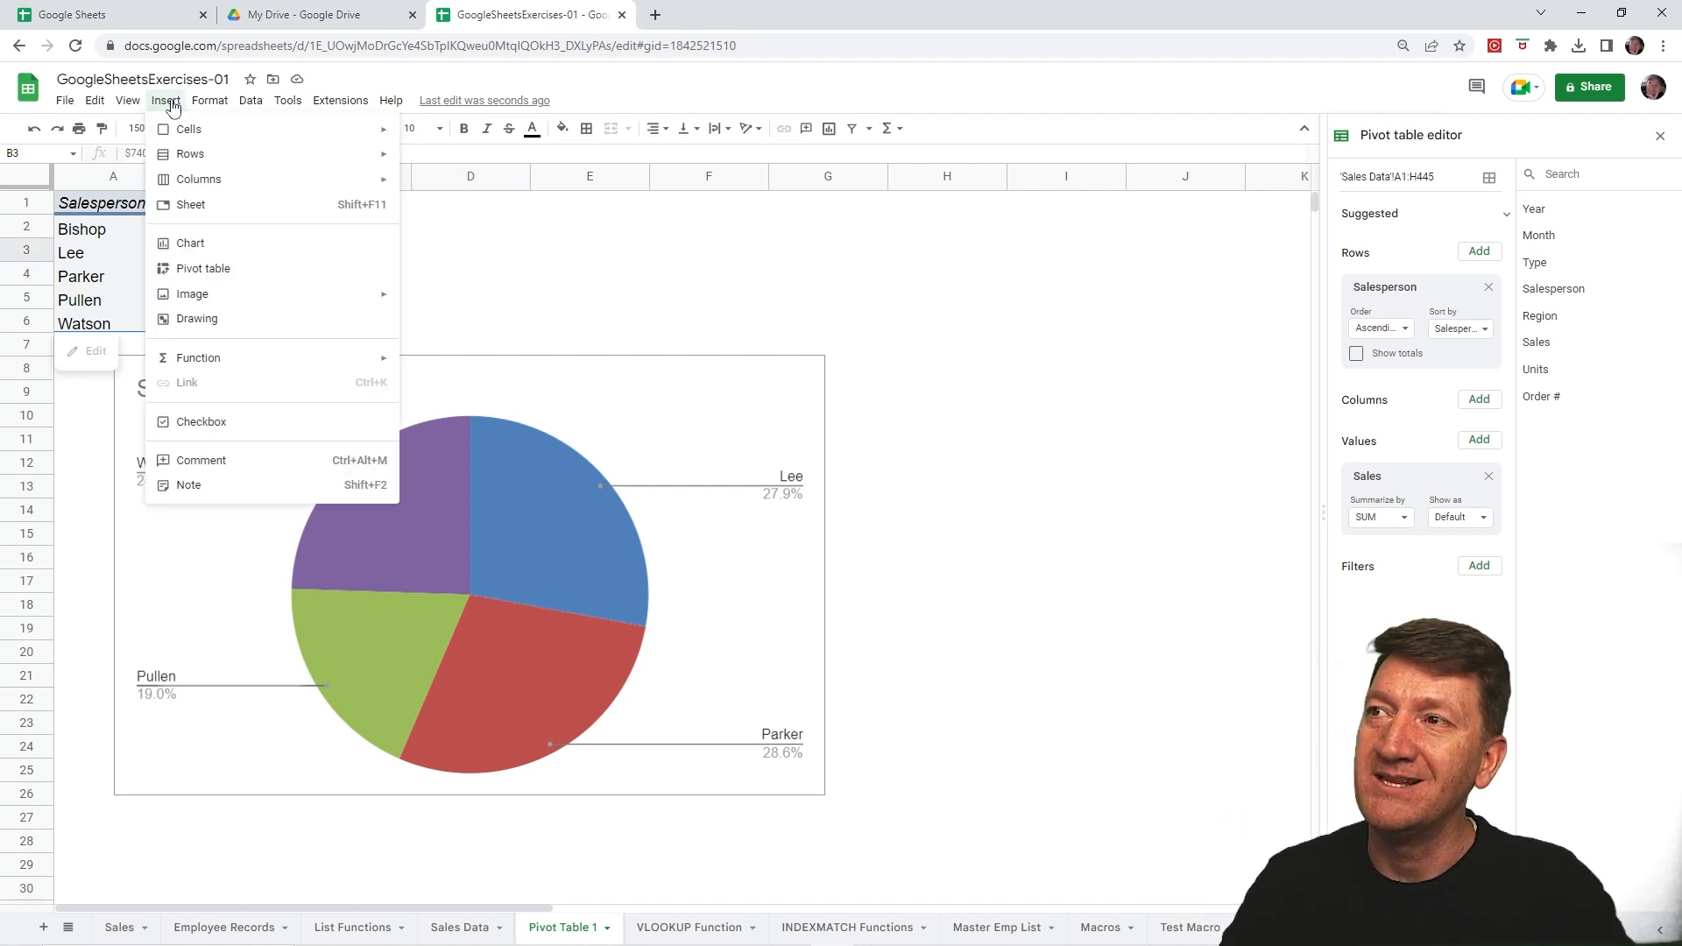
pyautogui.click(191, 243)
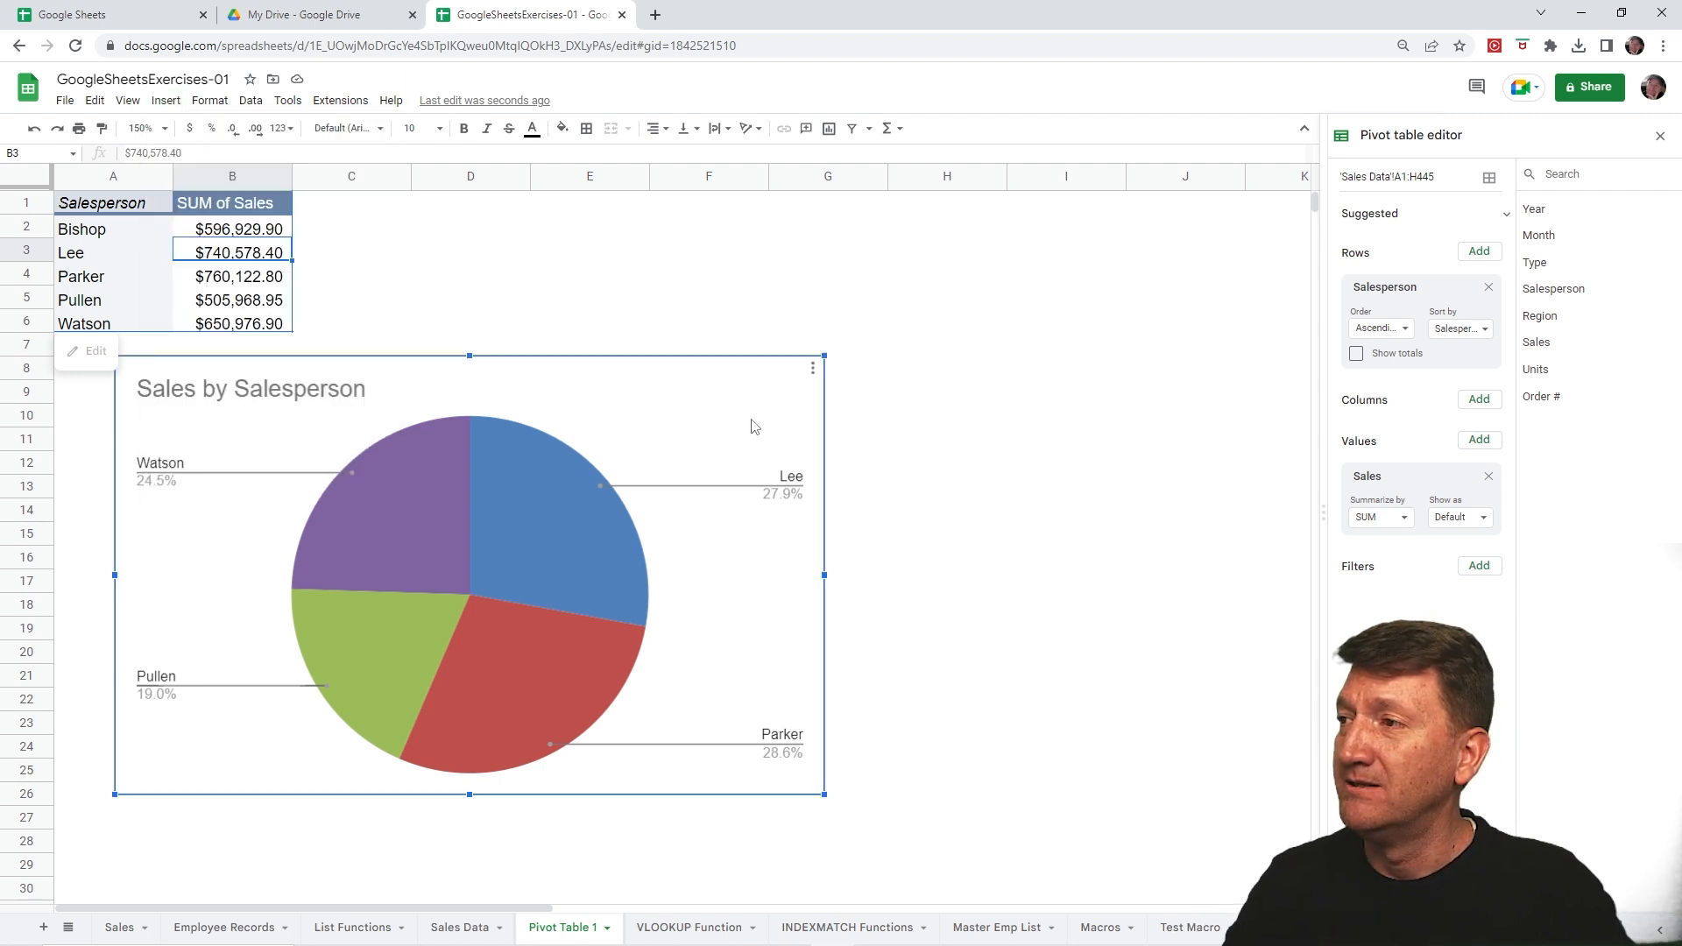
pyautogui.click(813, 371)
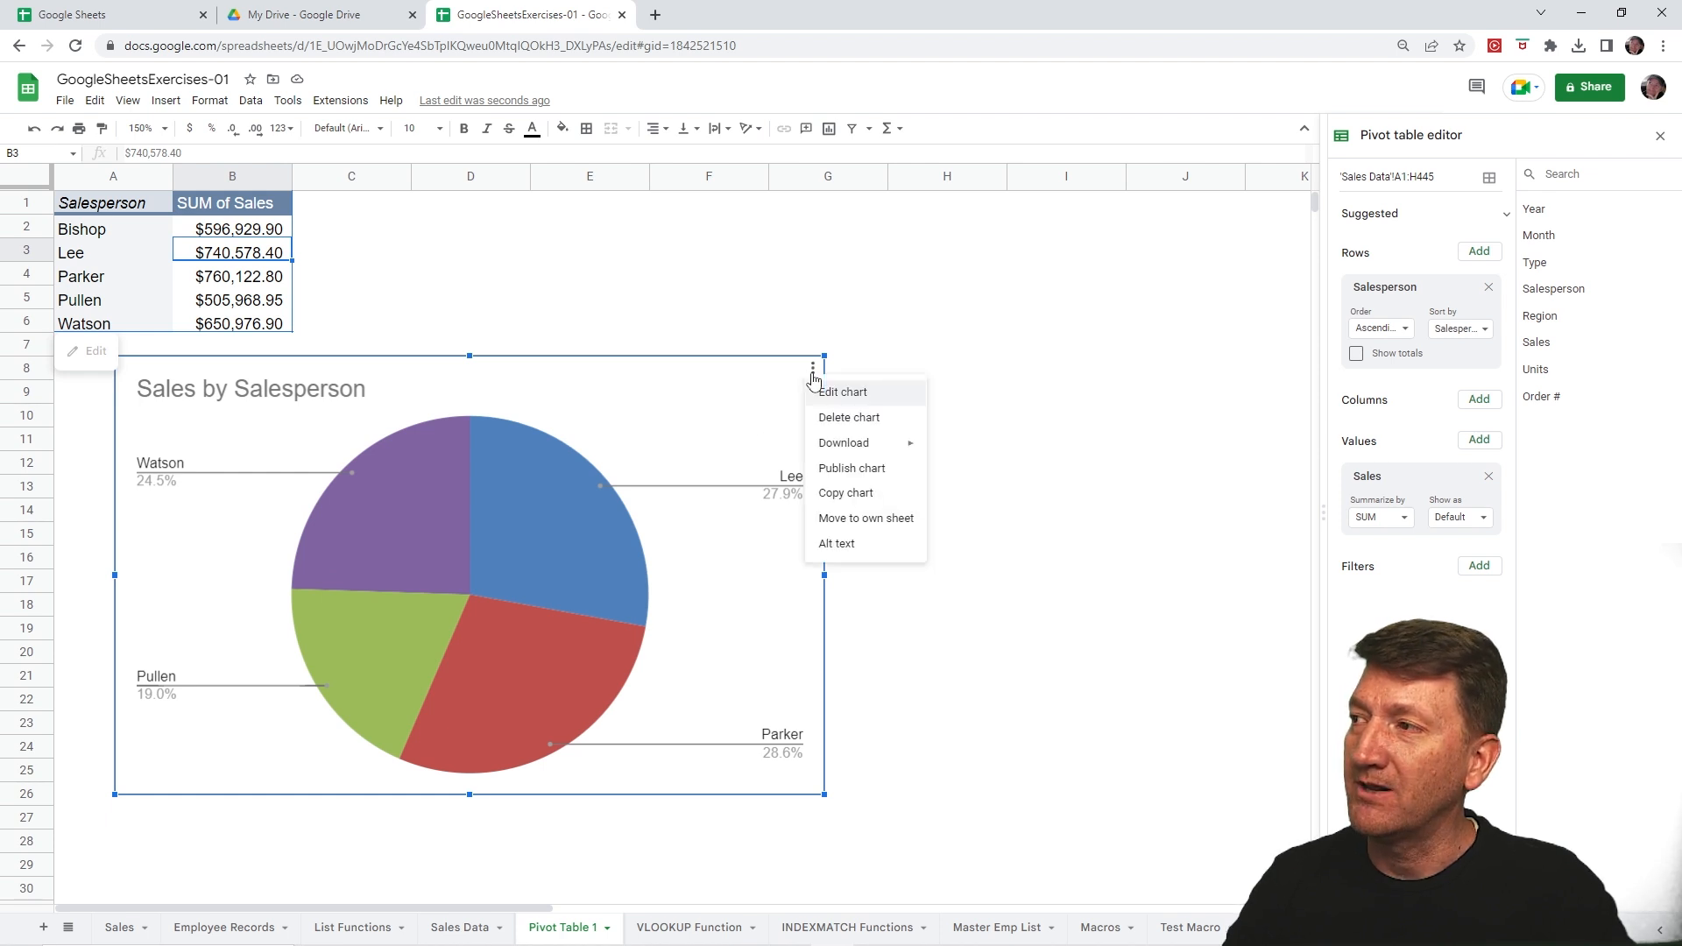
pyautogui.click(854, 394)
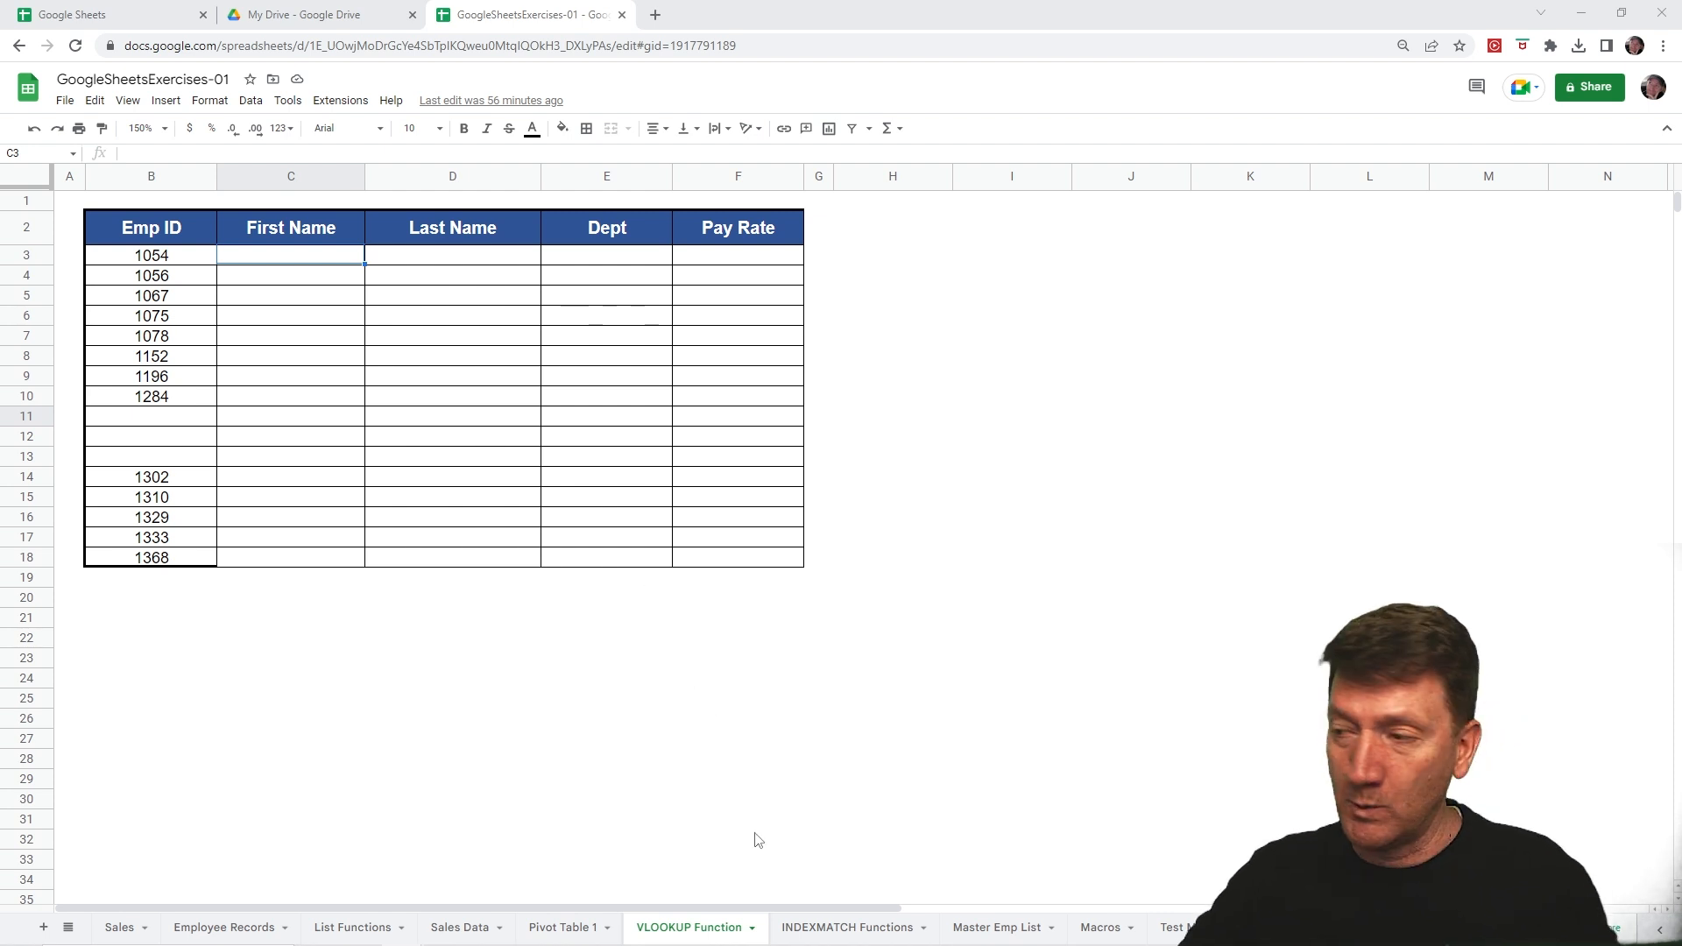
pyautogui.moveTo(683, 907); pyautogui.dragTo(697, 756)
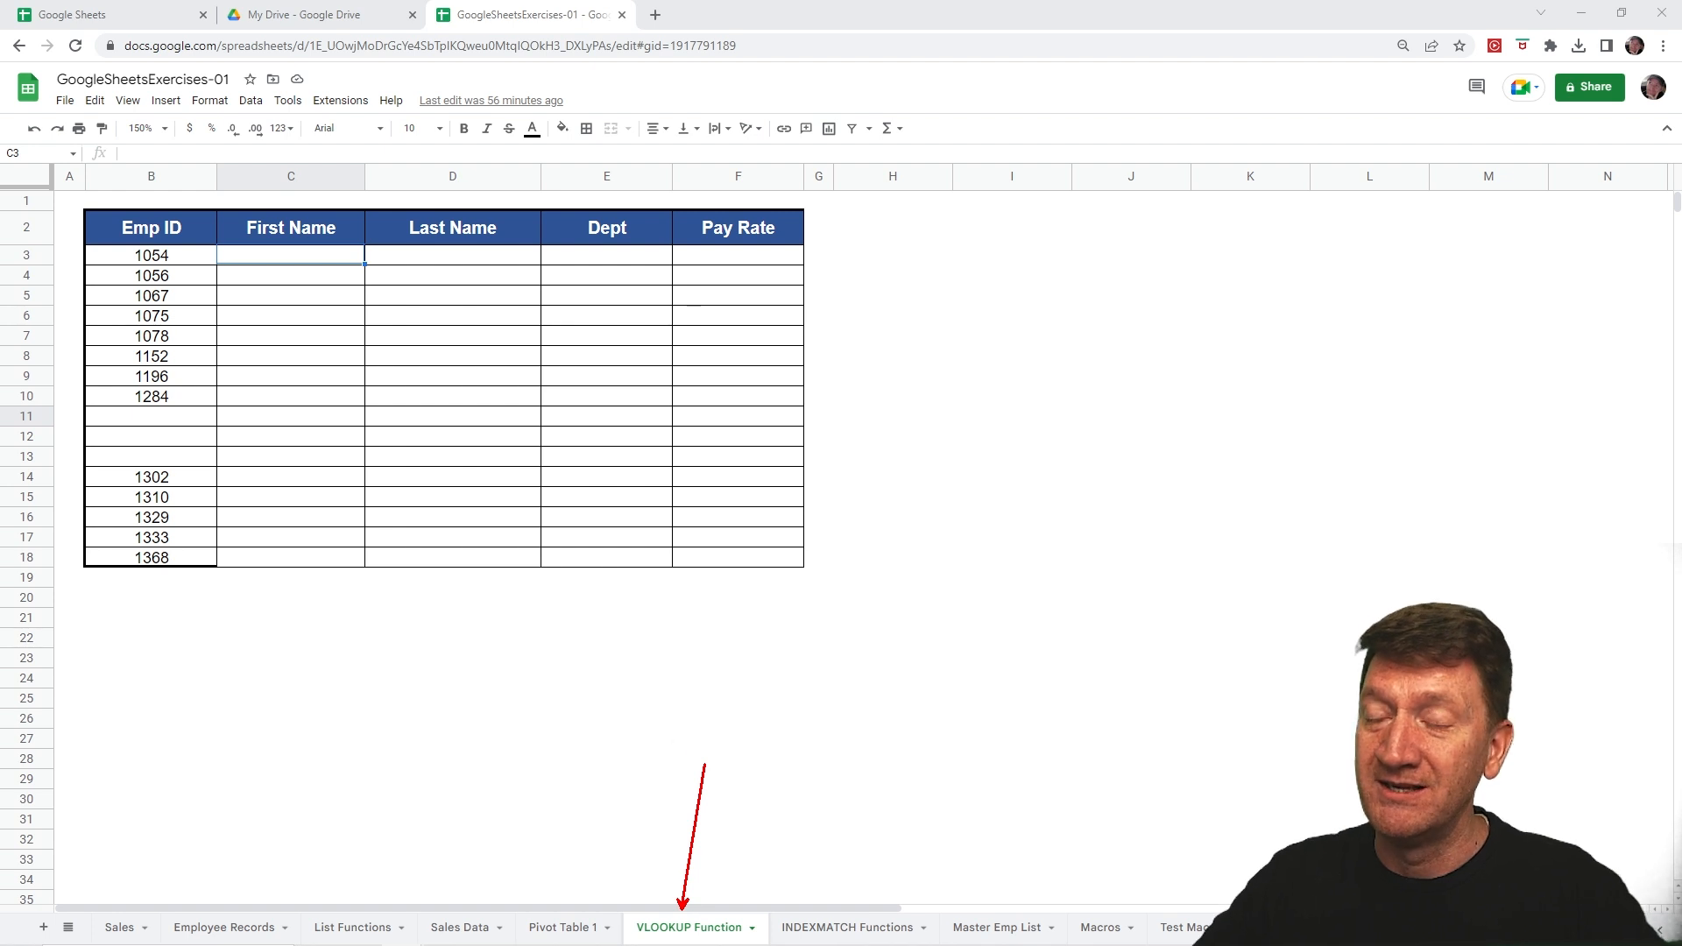
pyautogui.moveTo(85, 205); pyautogui.dragTo(207, 600)
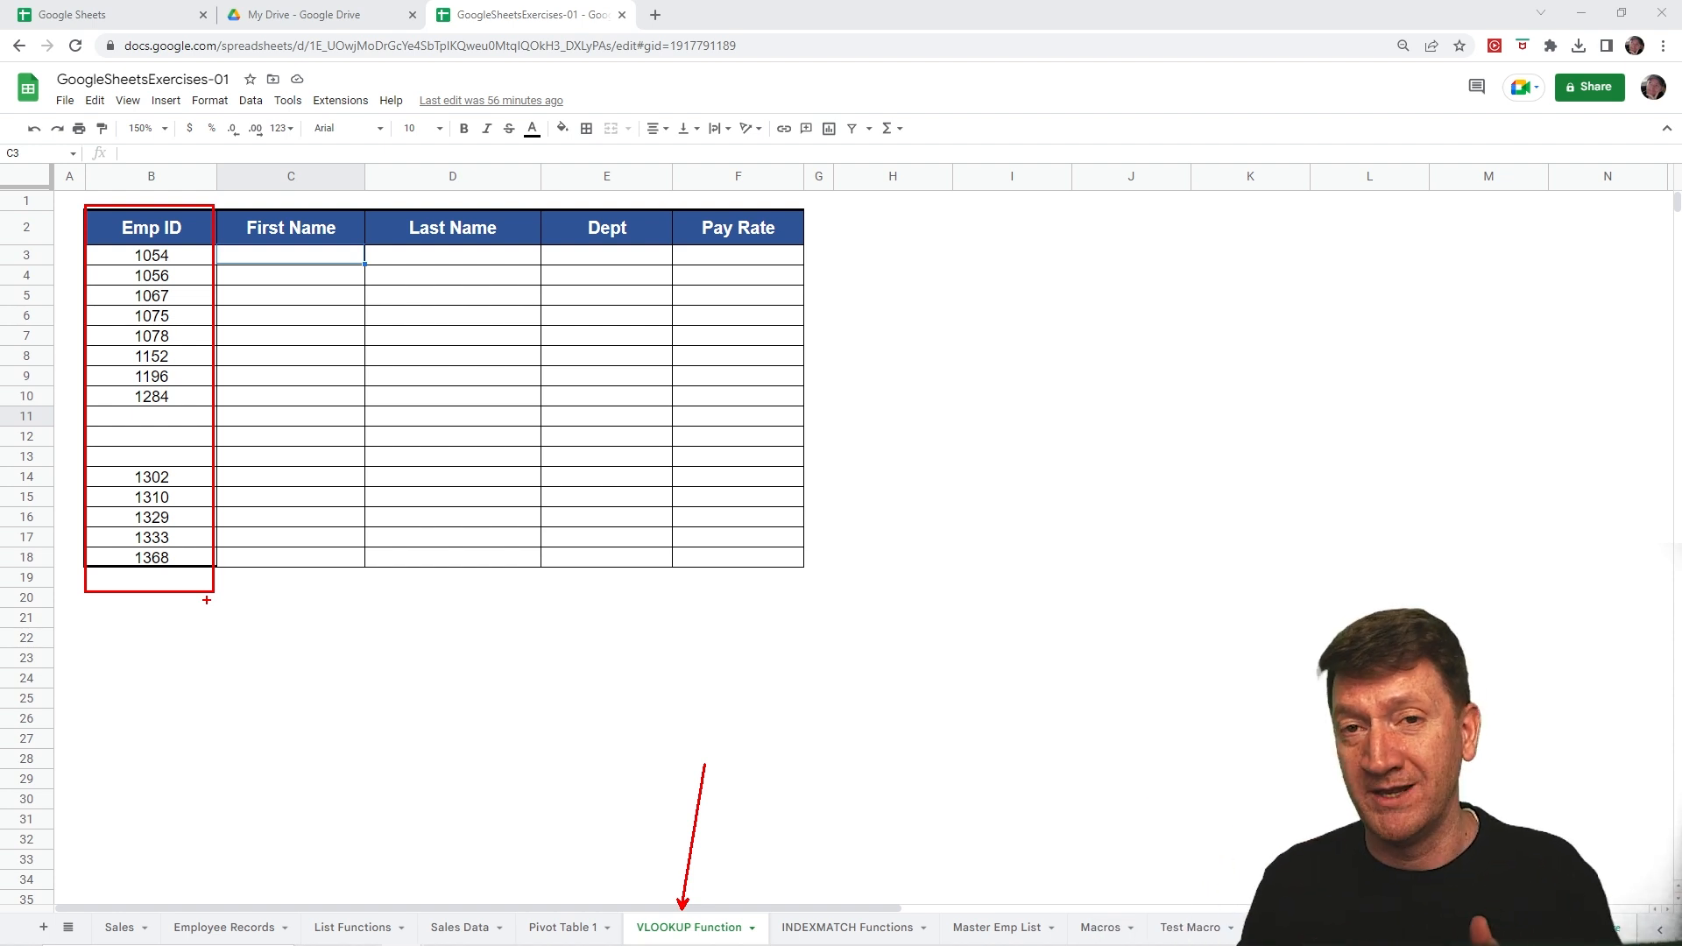
pyautogui.moveTo(229, 249)
pyautogui.mouseDown()
pyautogui.moveTo(767, 564)
pyautogui.moveTo(800, 564)
pyautogui.mouseUp()
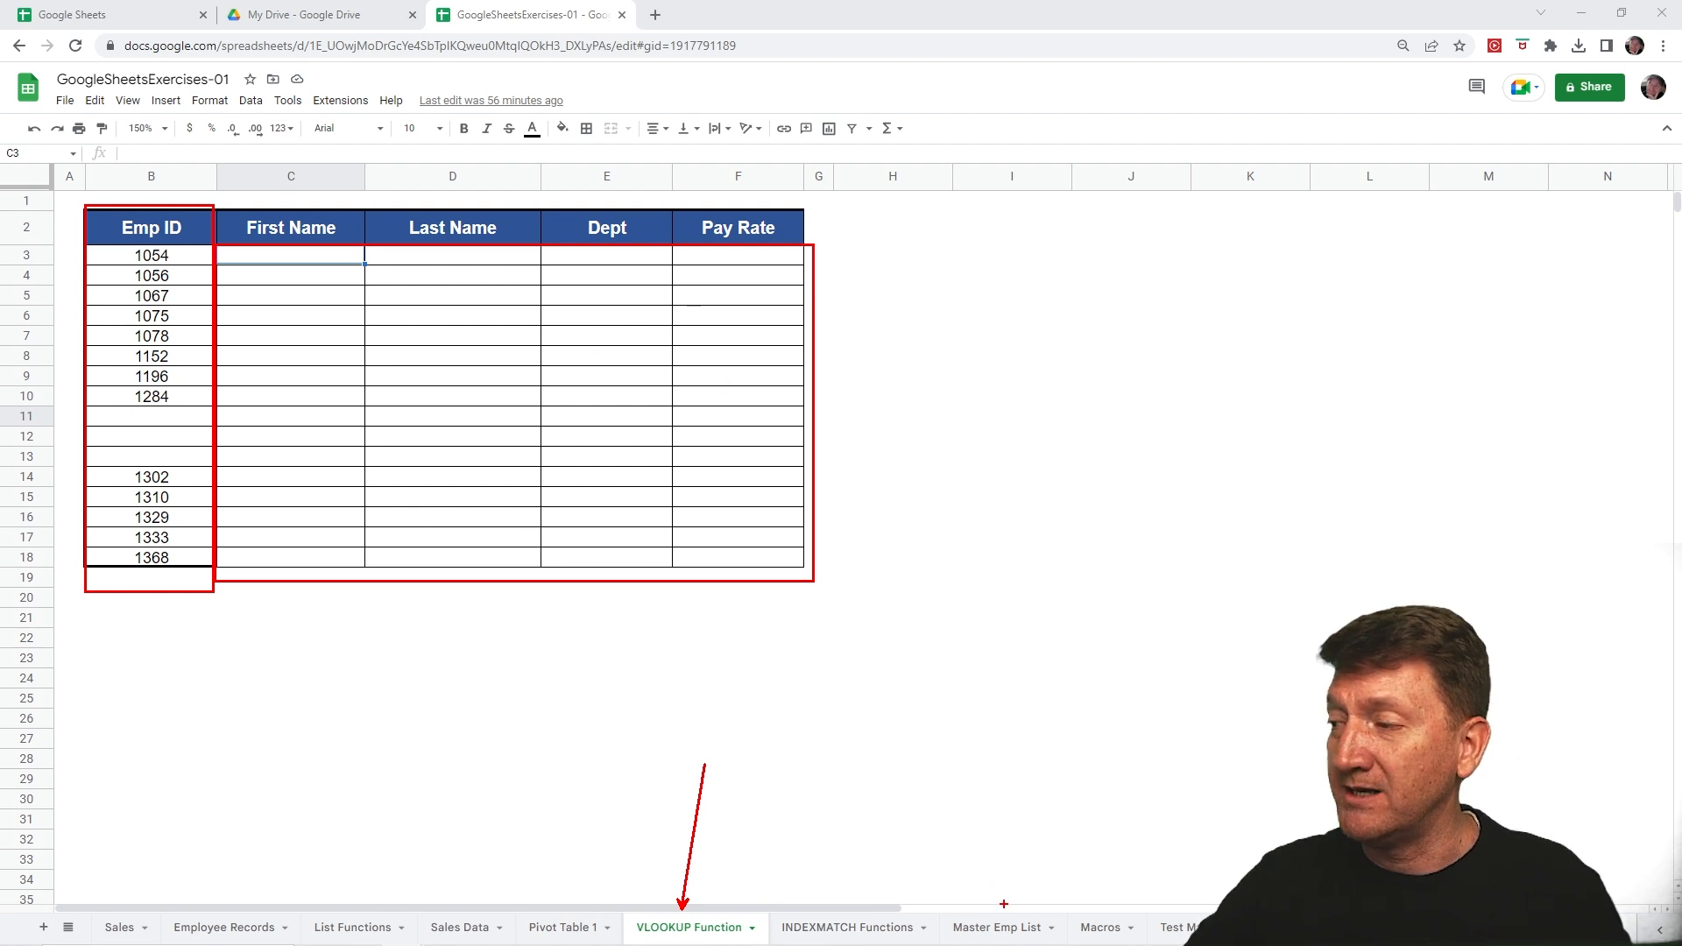
pyautogui.moveTo(987, 901); pyautogui.dragTo(933, 749)
pyautogui.press('Escape')
# Step: Look over the Master Emp List sheet and start a VLOOKUP formula in cell C3 of the VLOOKUP Function sheet
pyautogui.click(983, 926)
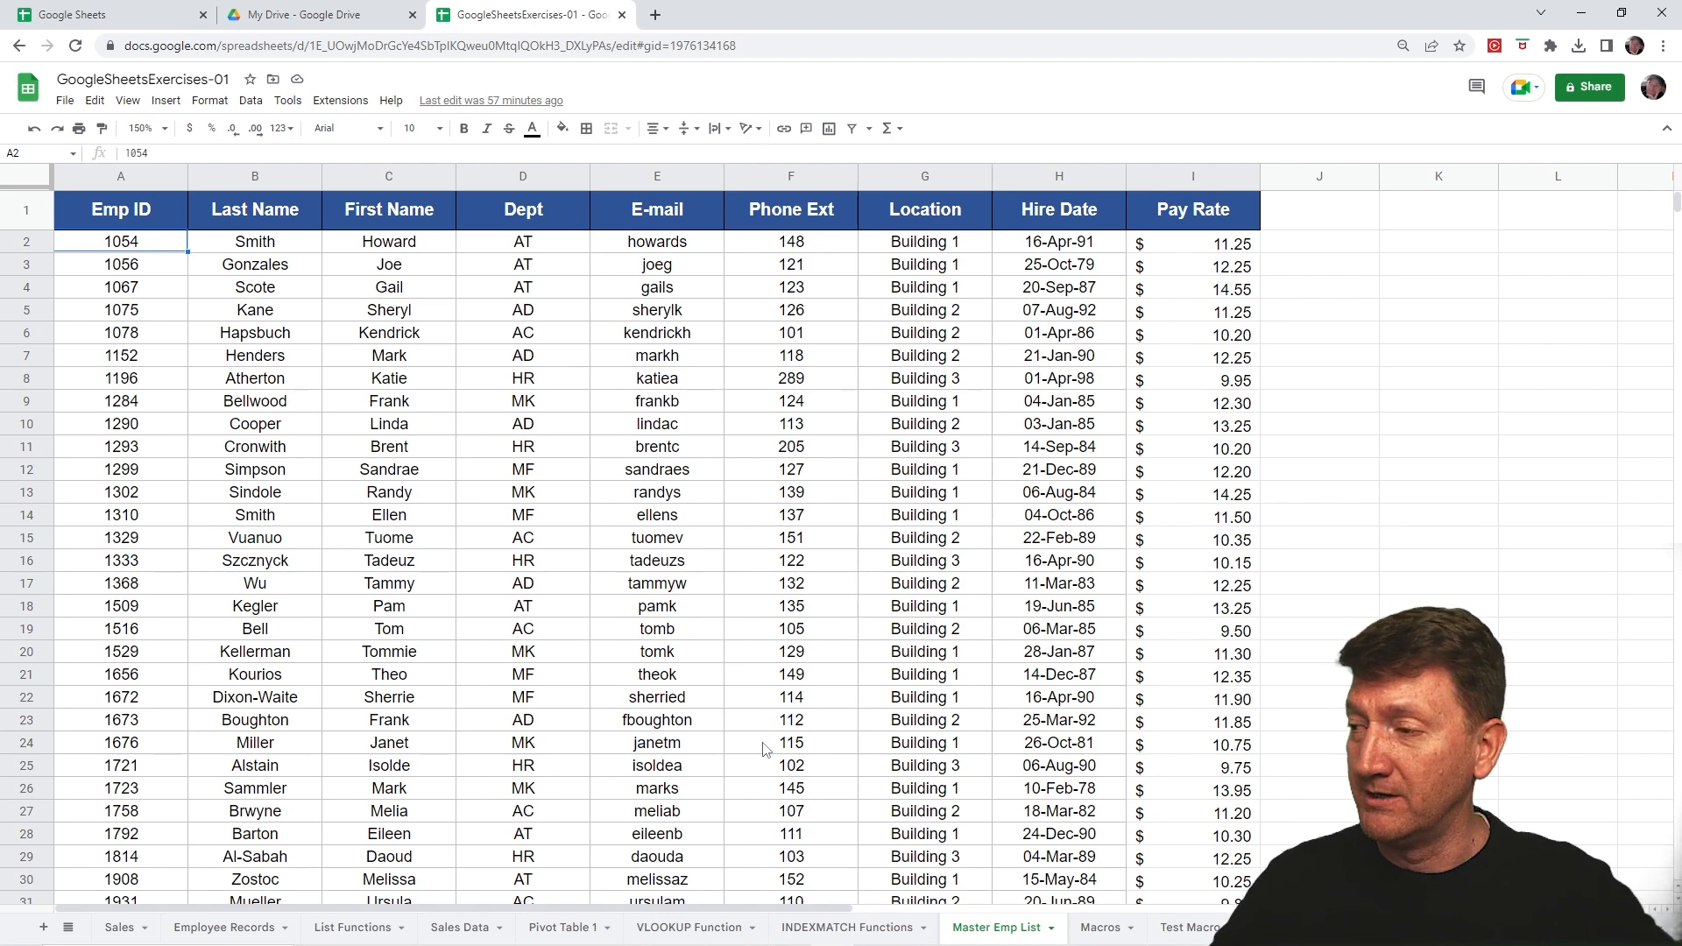
pyautogui.click(668, 930)
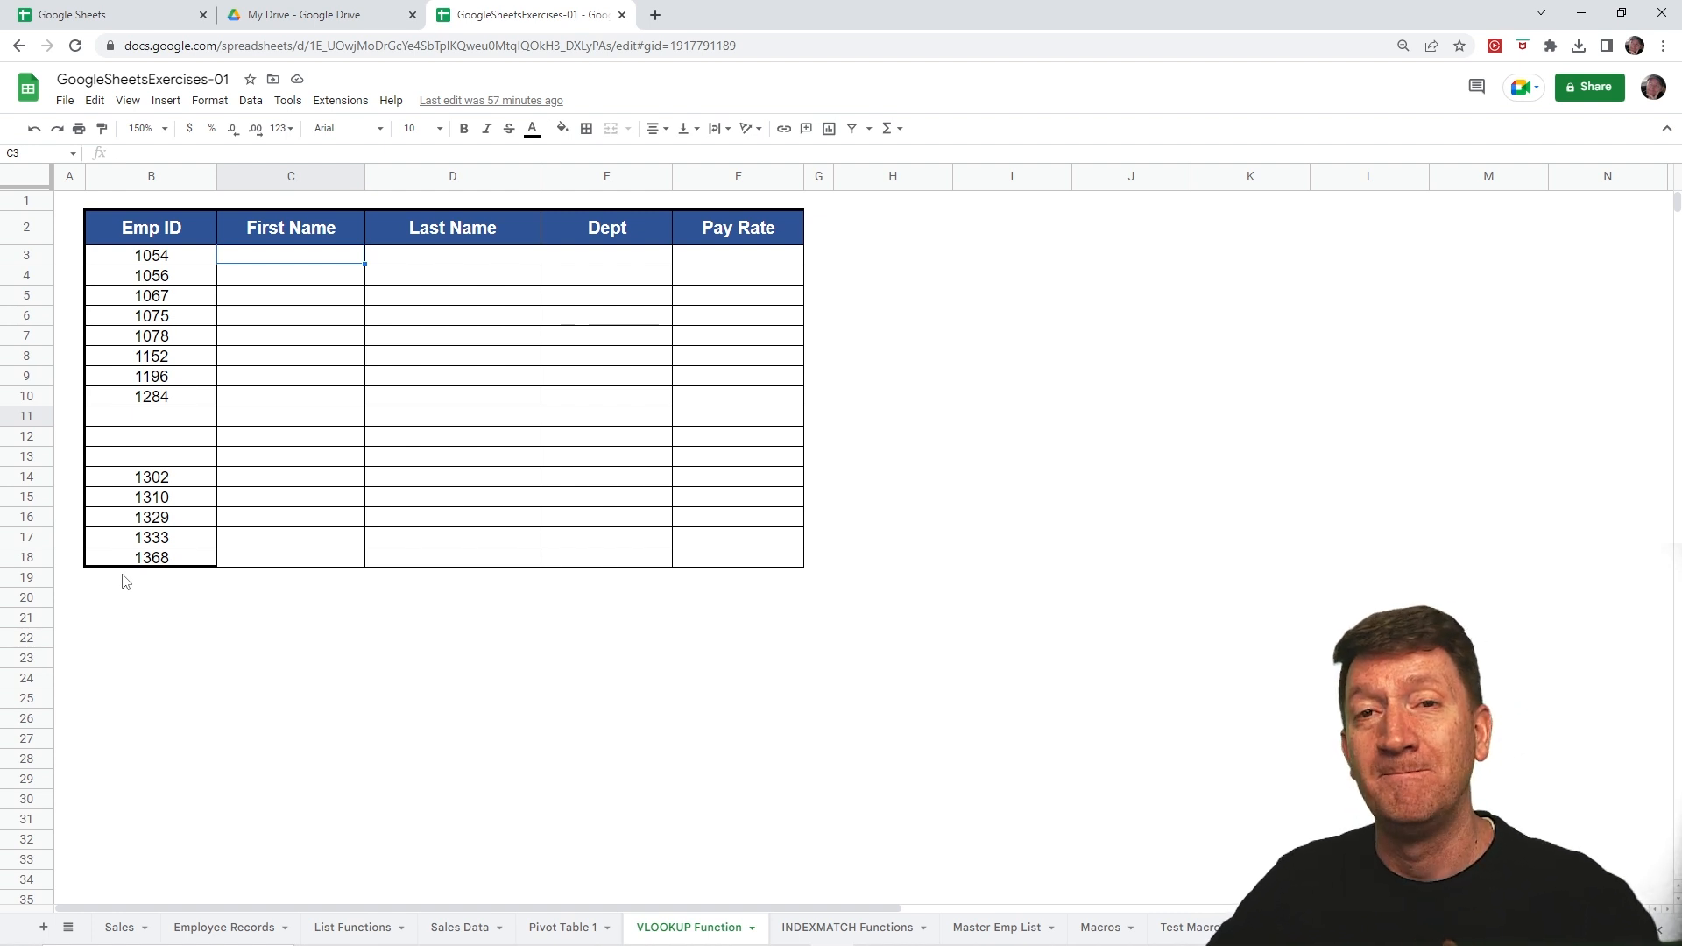
pyautogui.click(240, 261)
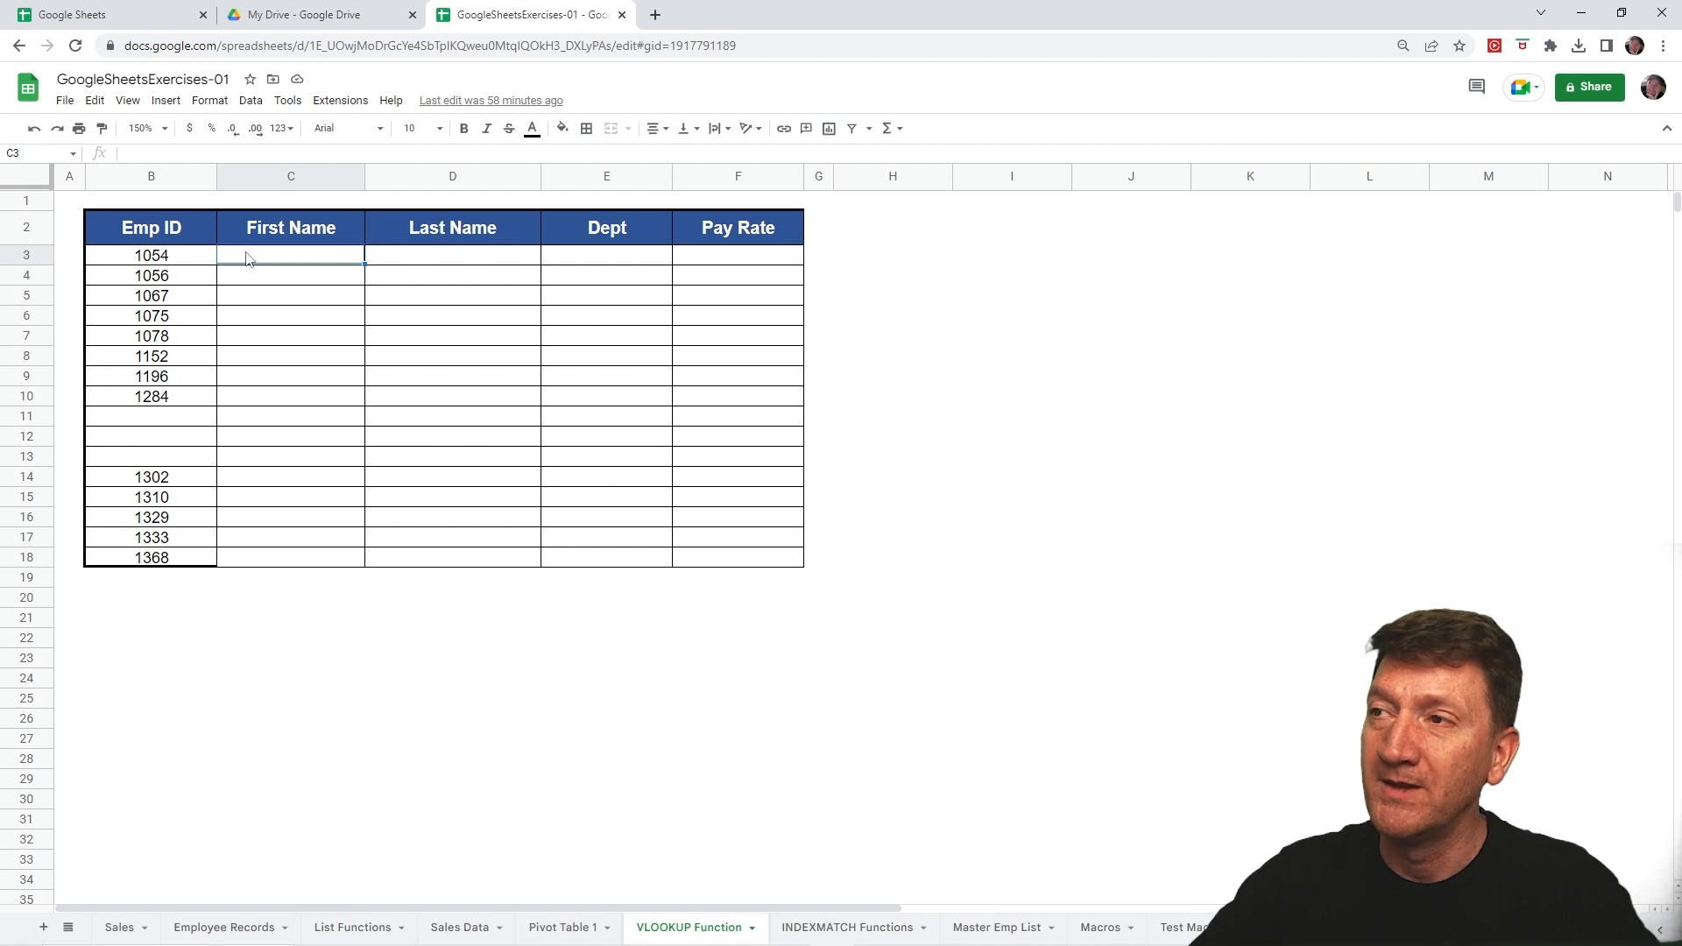
pyautogui.write('lookup')
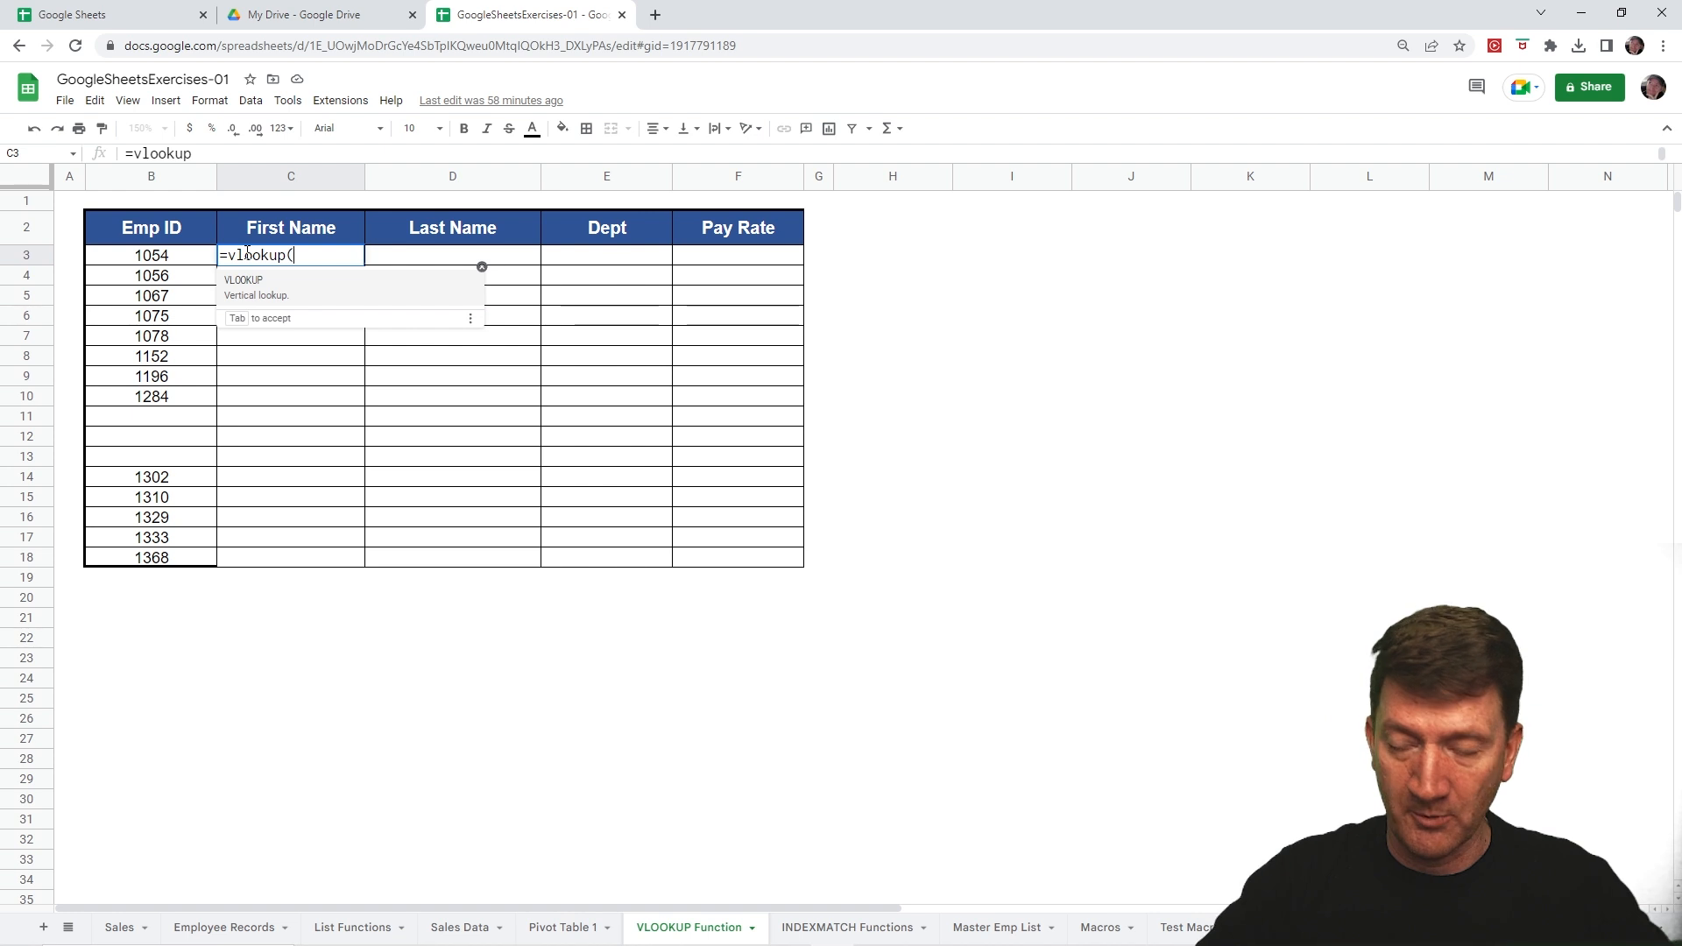
pyautogui.write('(')
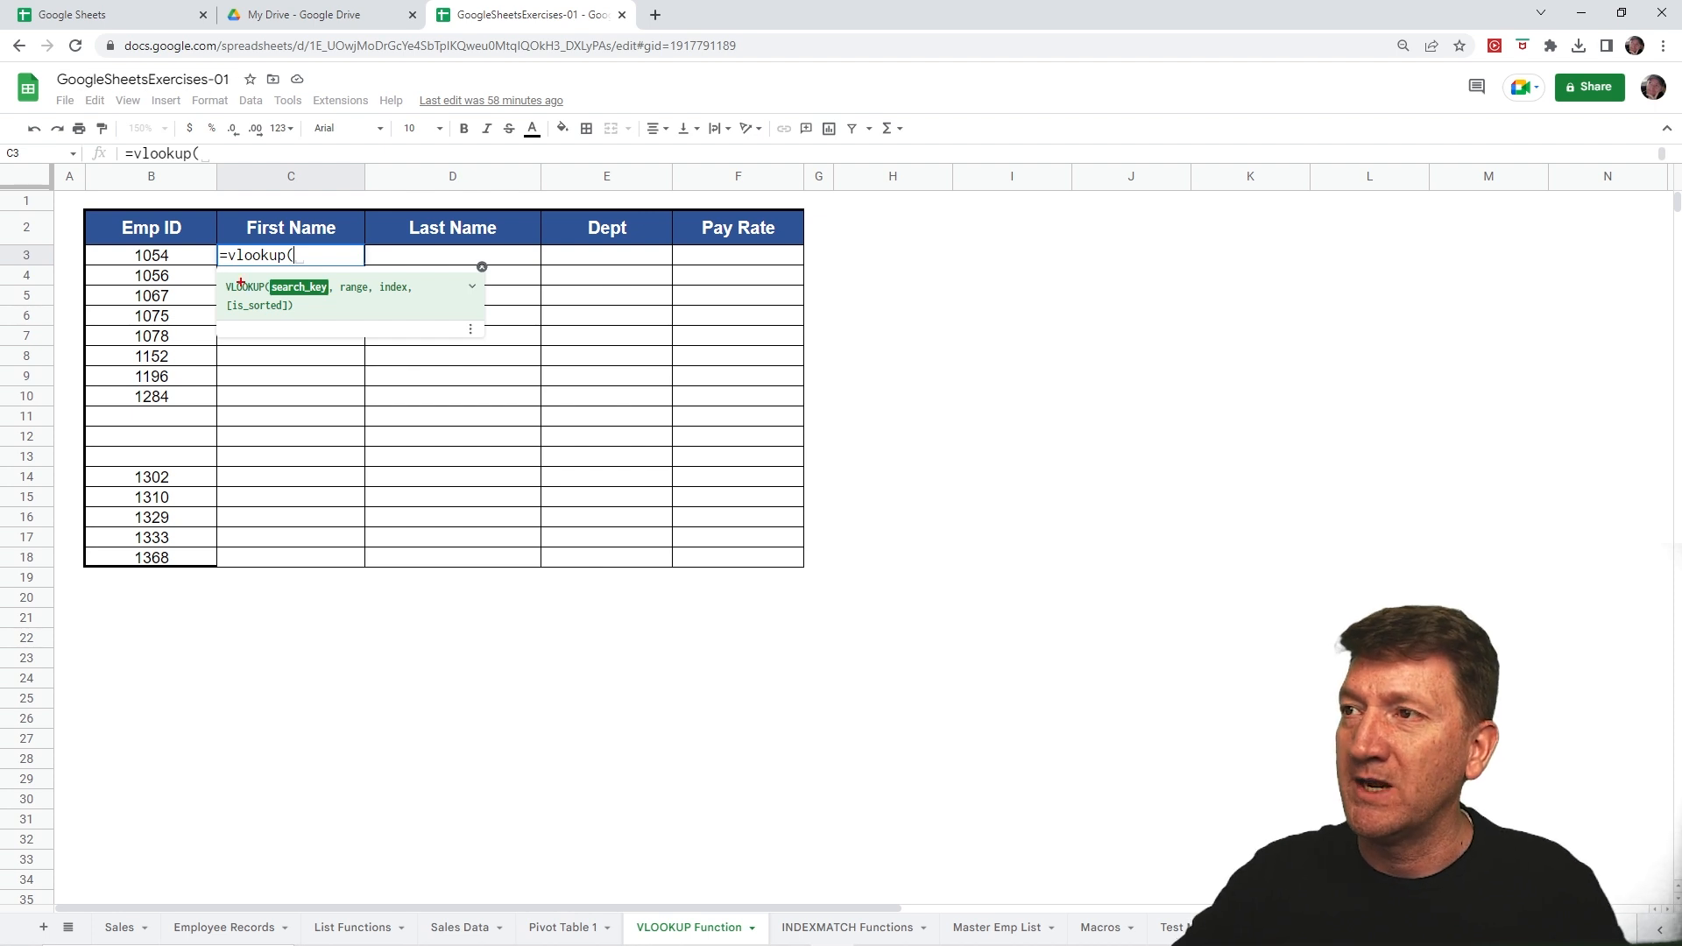
pyautogui.moveTo(221, 281); pyautogui.dragTo(105, 228)
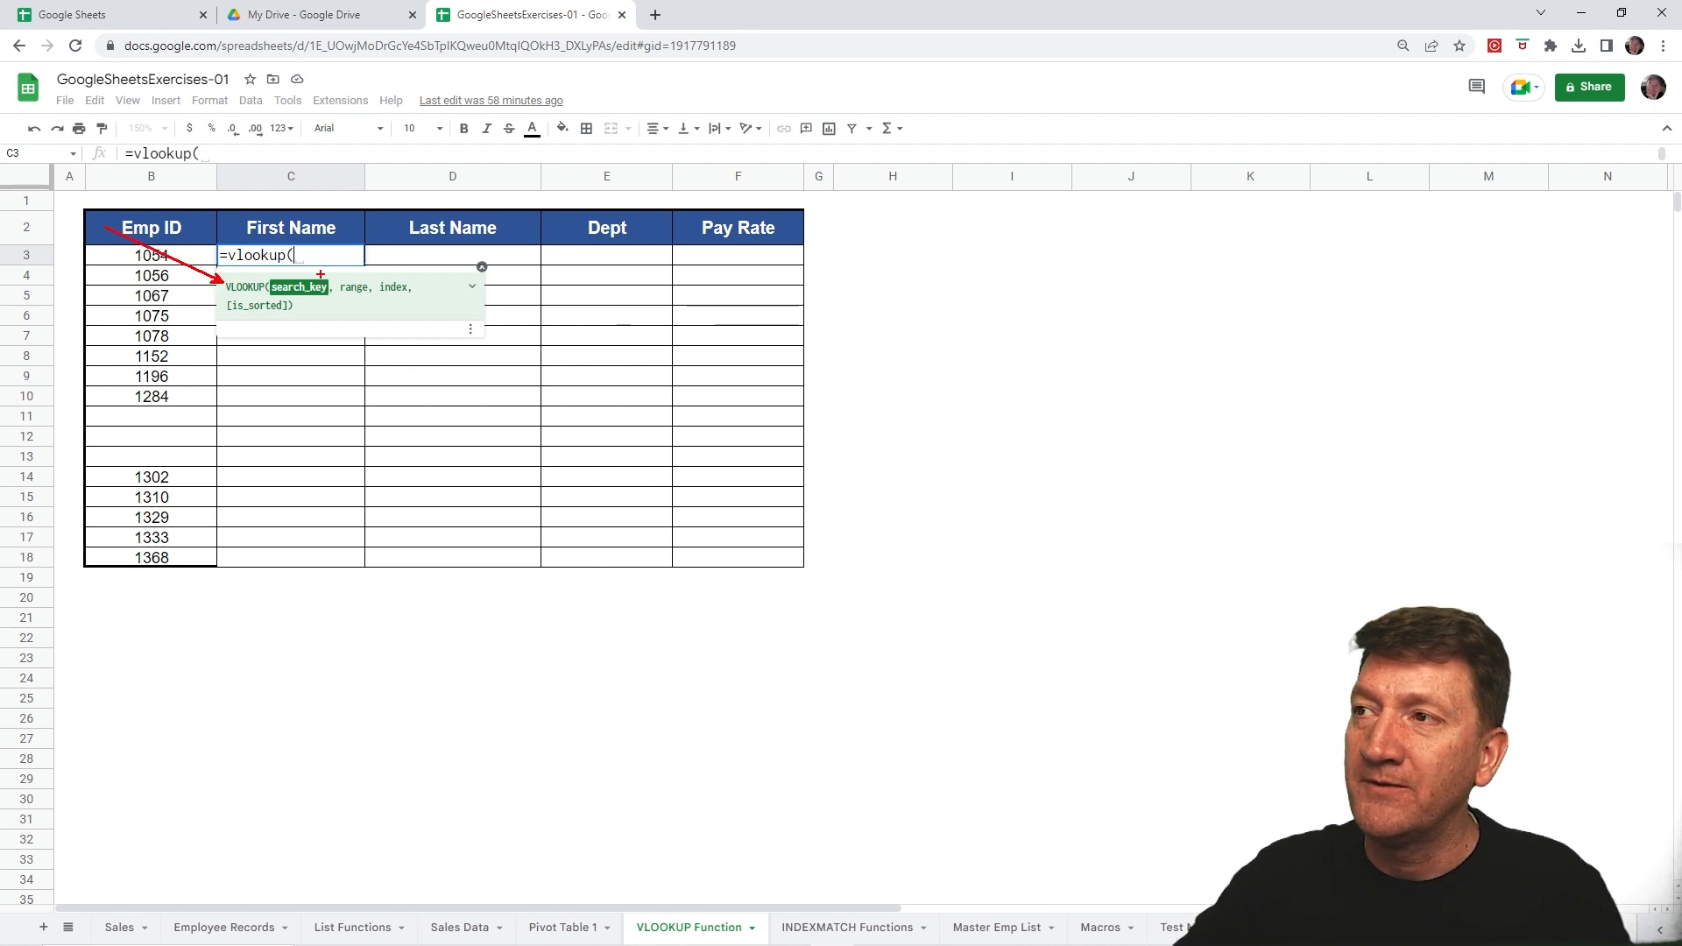
pyautogui.moveTo(301, 277); pyautogui.dragTo(354, 174)
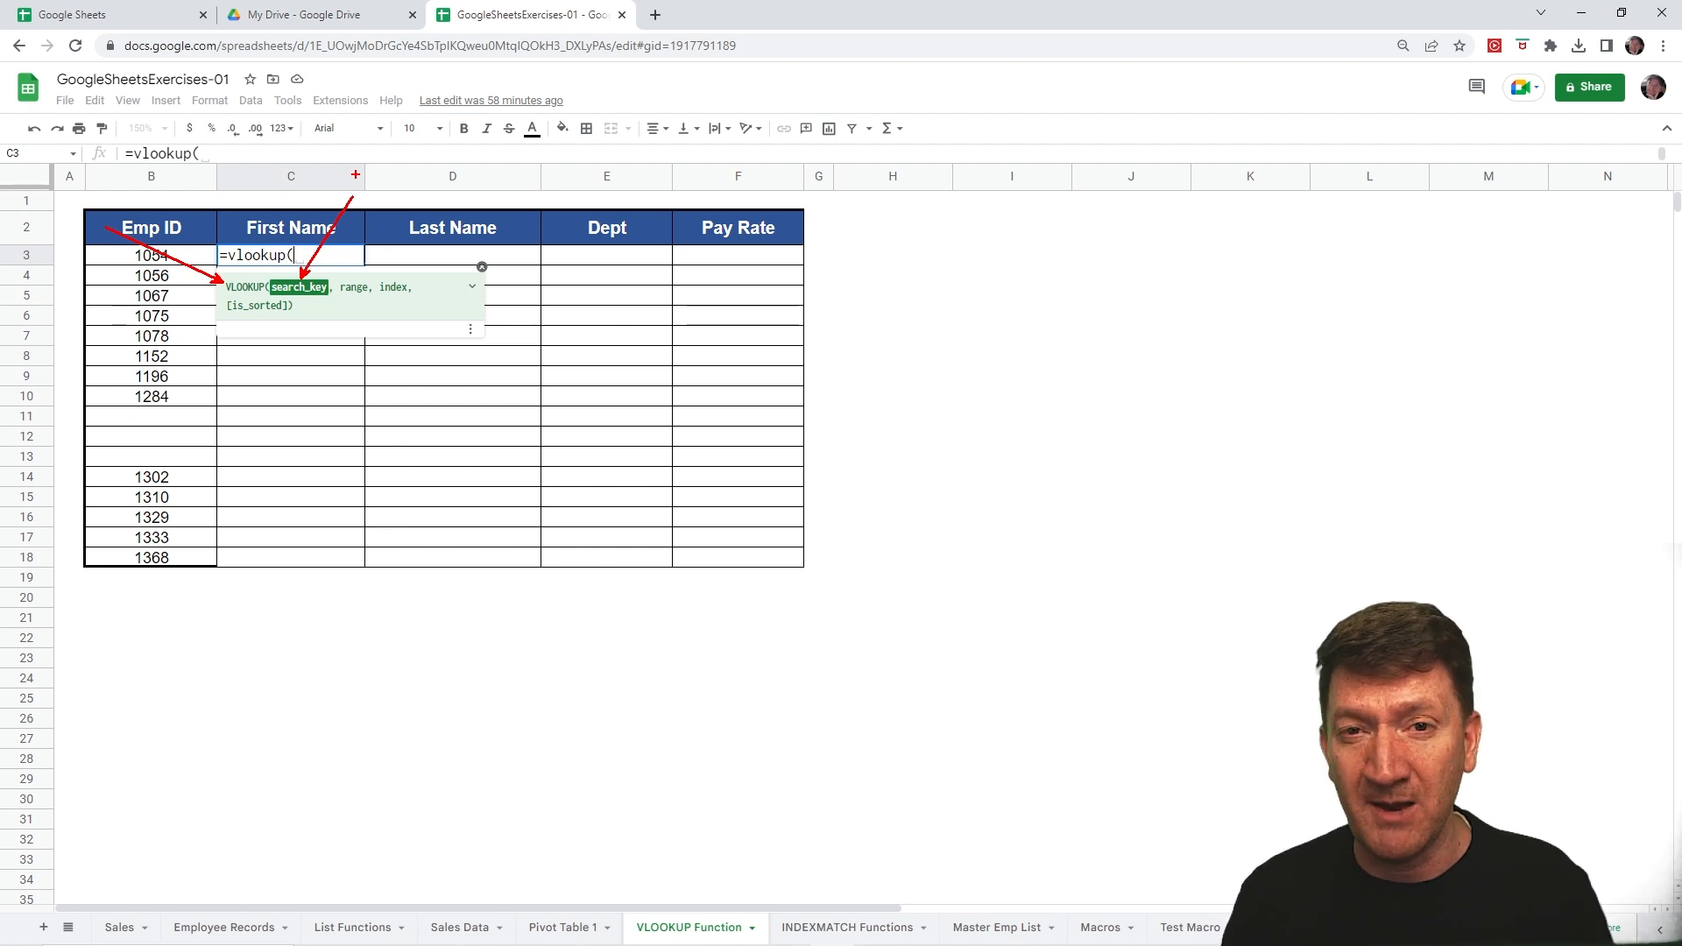
pyautogui.press('Escape')
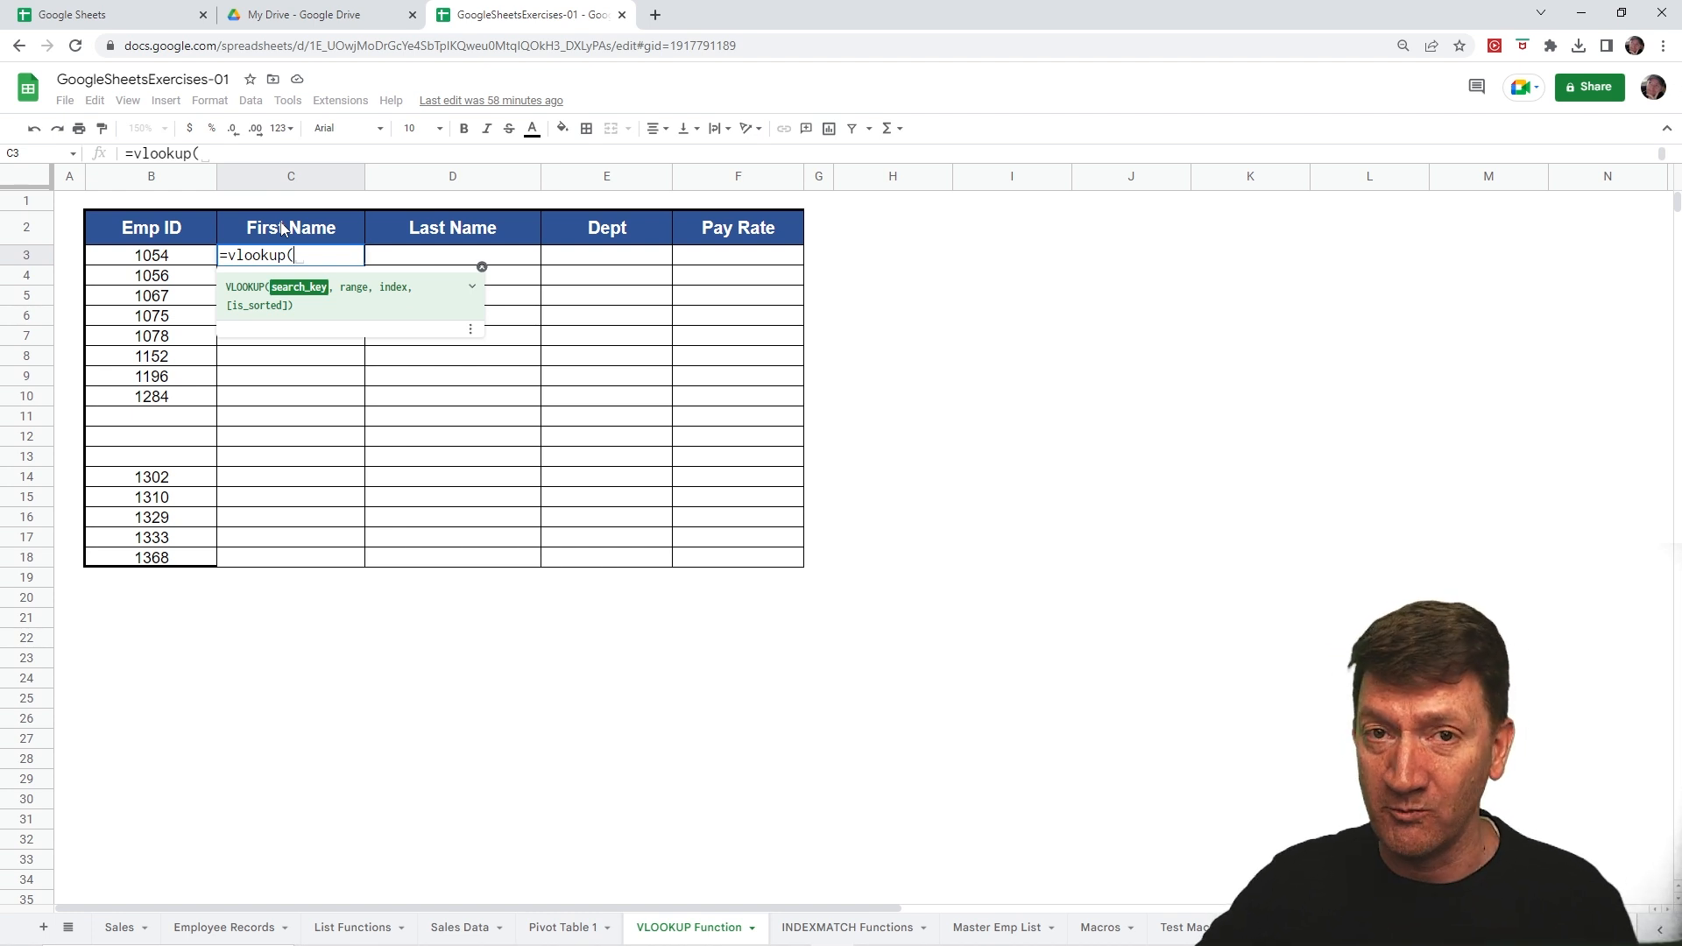
# Step: Set the VLOOKUP search key to the Emp ID in B3, with its column locked as $B3
pyautogui.click(150, 255)
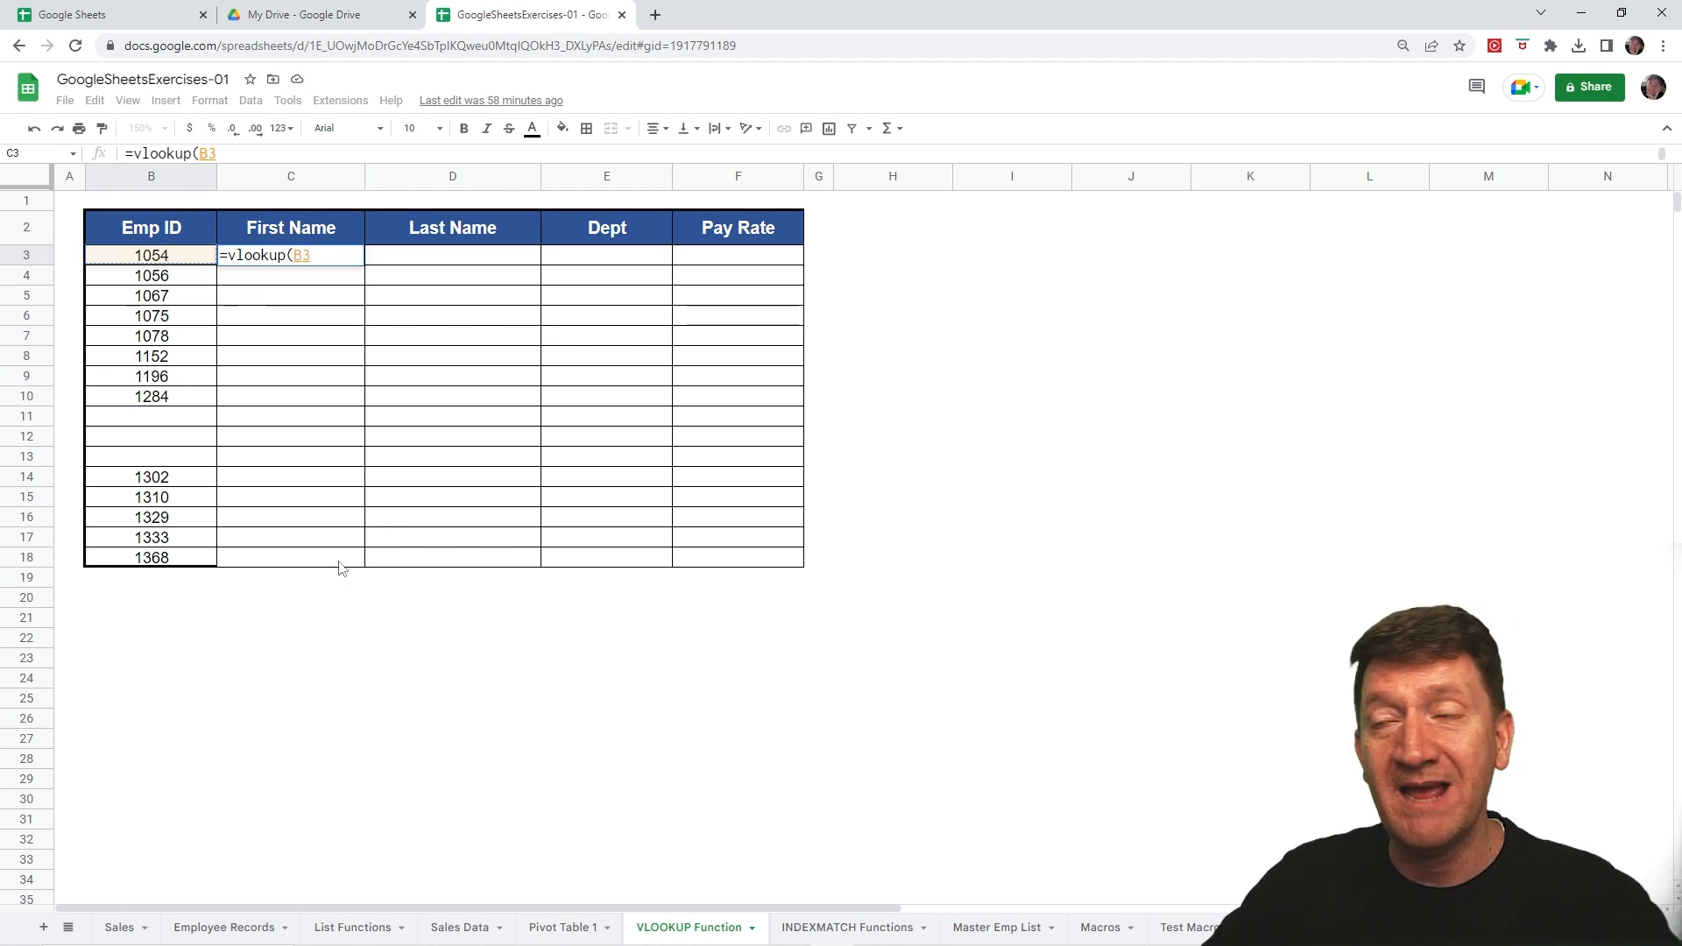
pyautogui.click(310, 252)
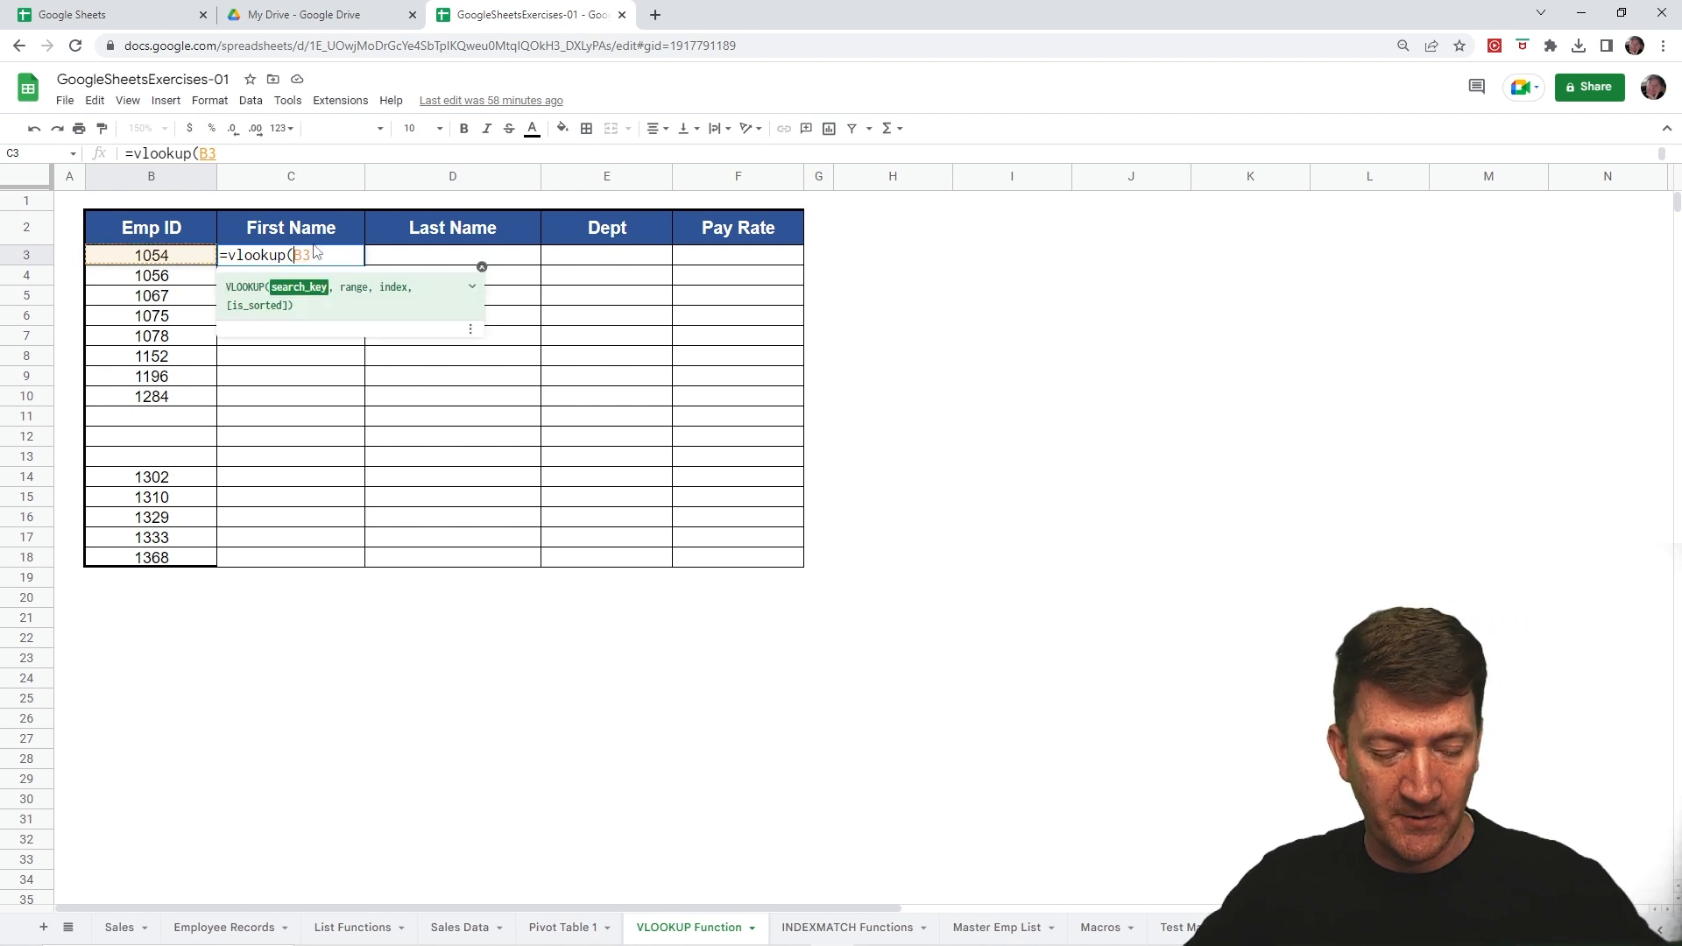
pyautogui.write('$B3,')
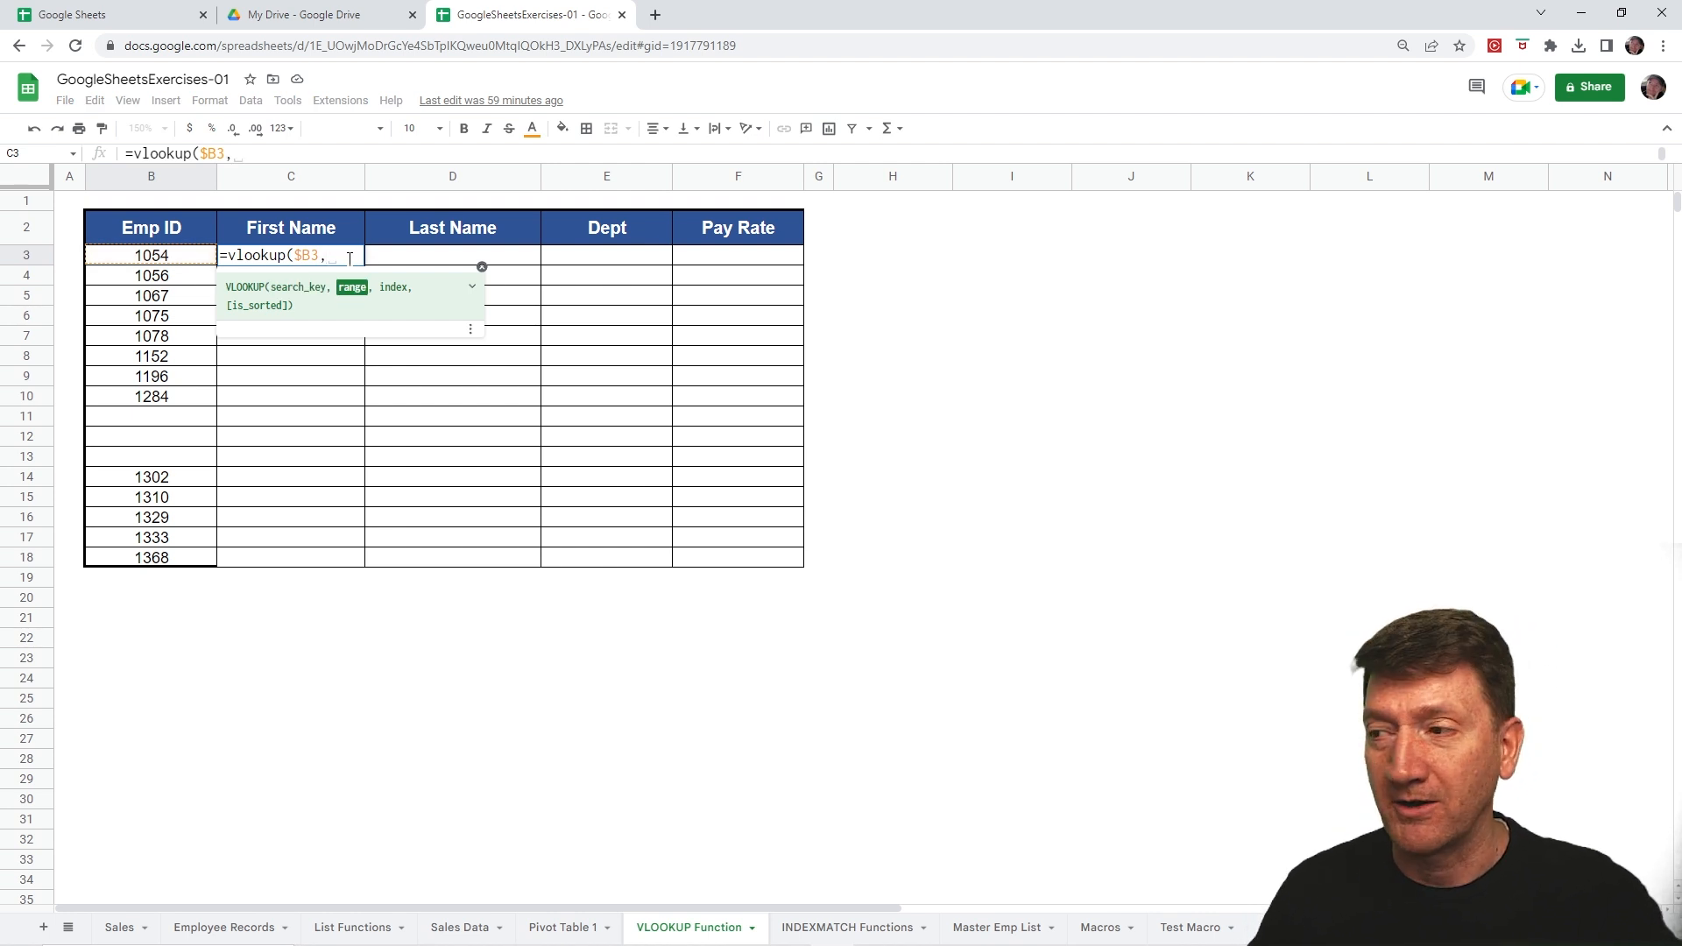
# Step: Set the VLOOKUP range to A2:I38 on the Master Emp List sheet and make it absolute as $A$2:$I$38
pyautogui.click(998, 928)
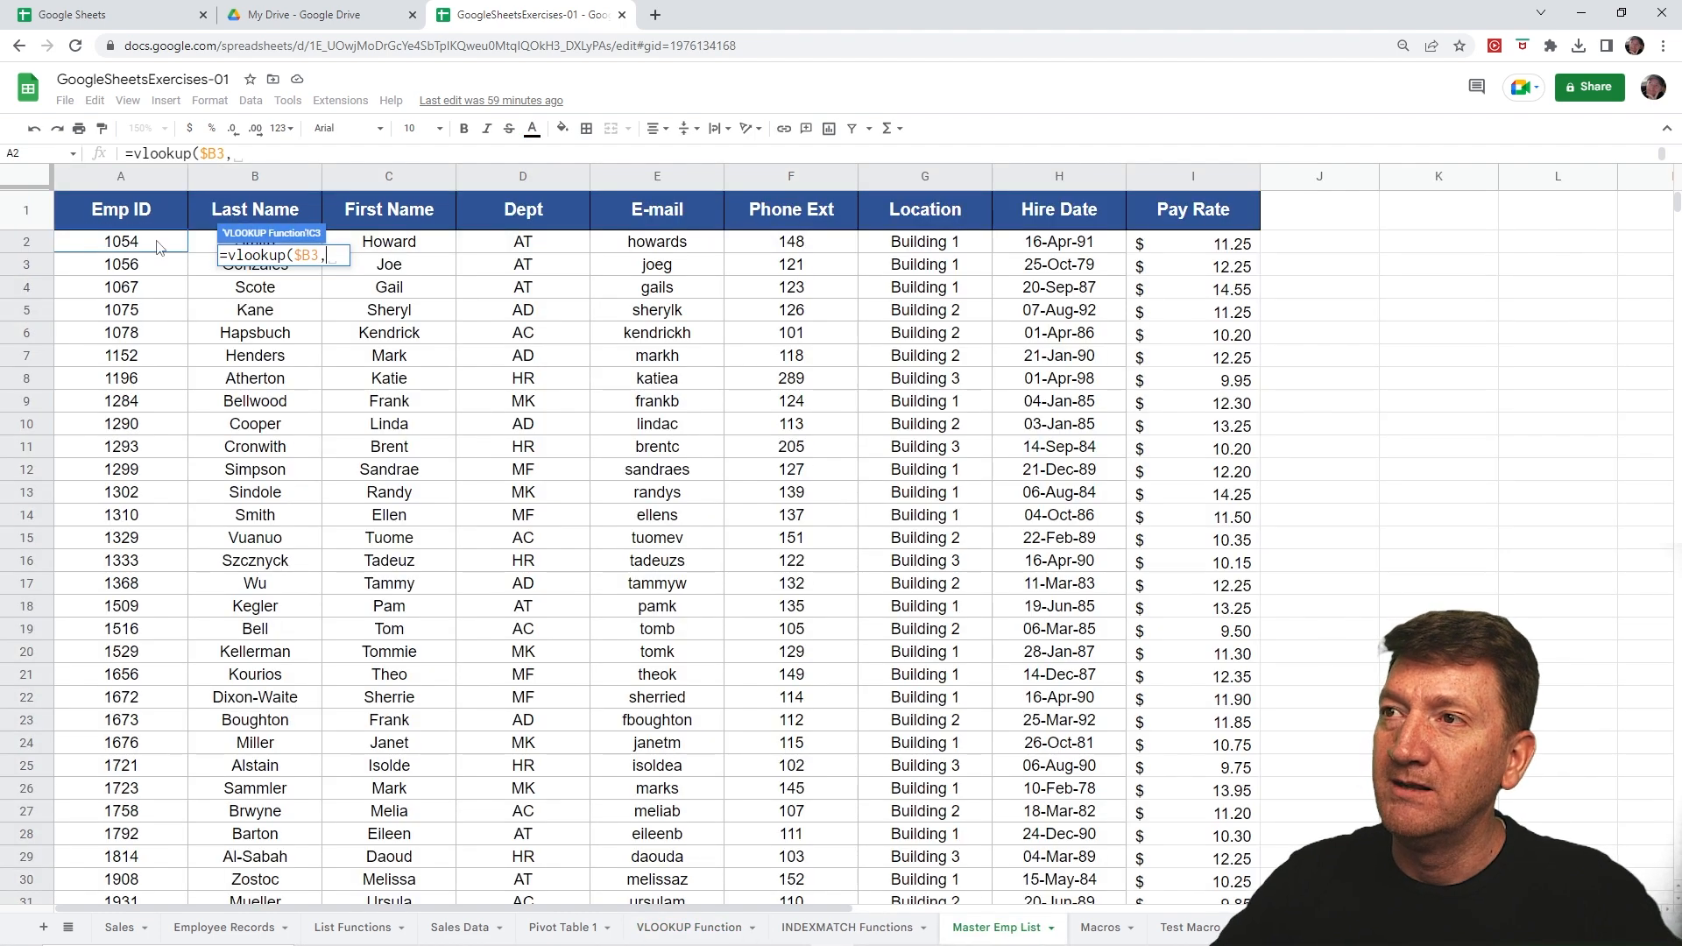
pyautogui.moveTo(90, 247); pyautogui.dragTo(1215, 497)
pyautogui.scroll(6, 1055, 532)
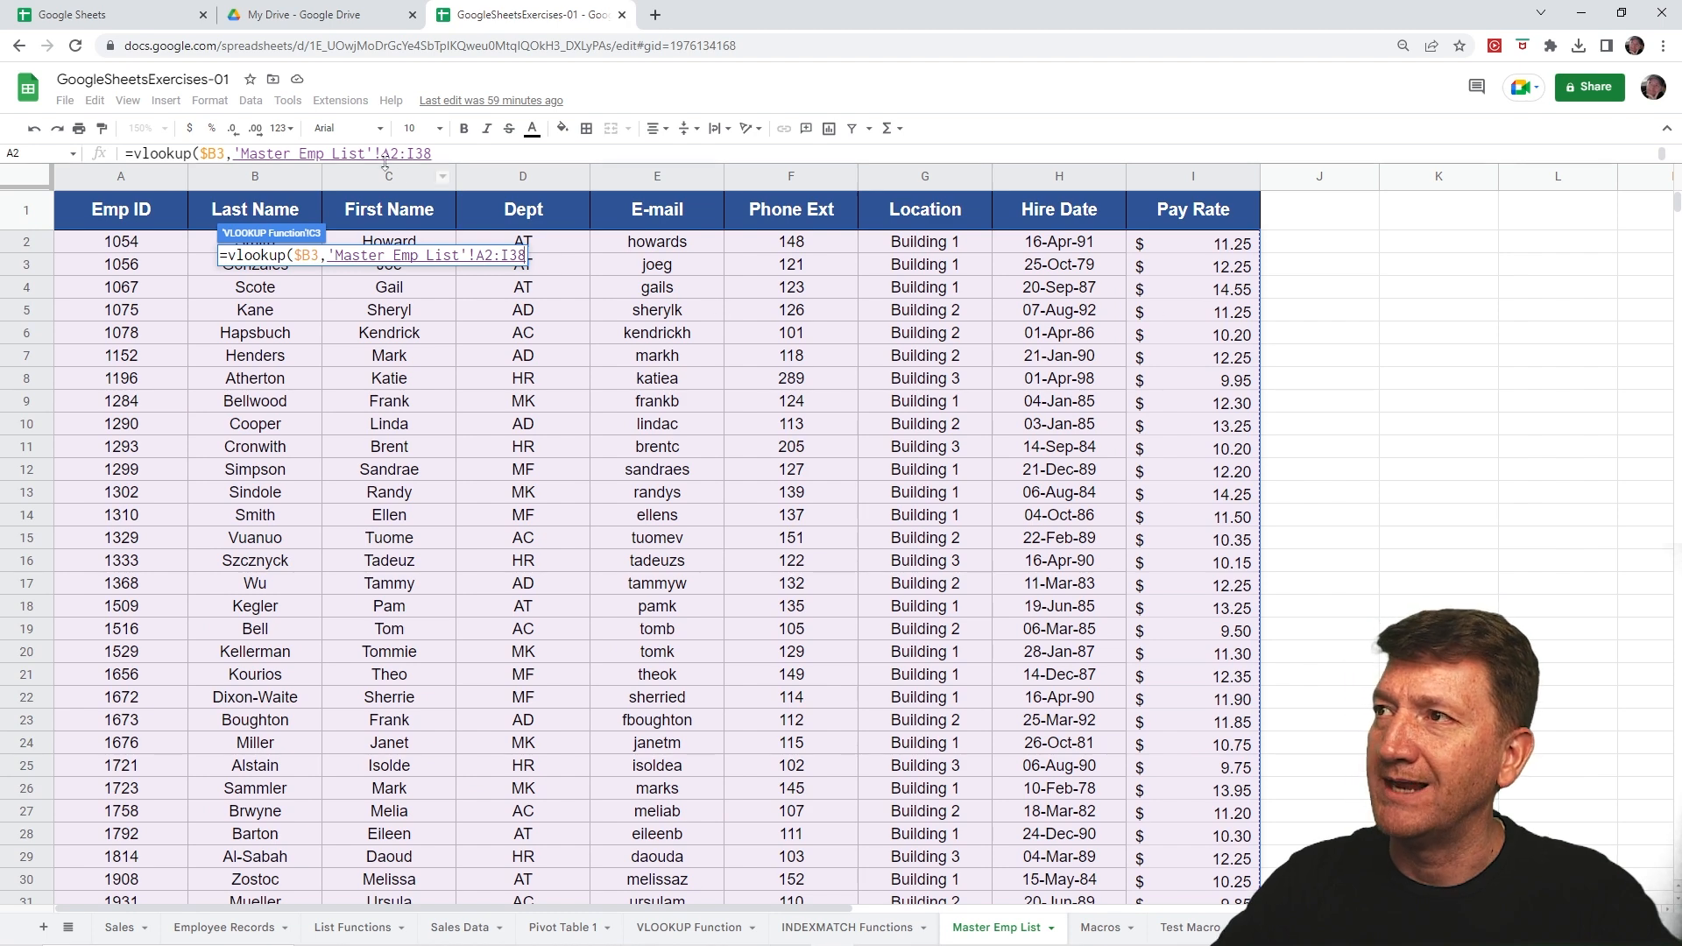
pyautogui.click(436, 151)
pyautogui.moveTo(339, 152); pyautogui.dragTo(303, 155)
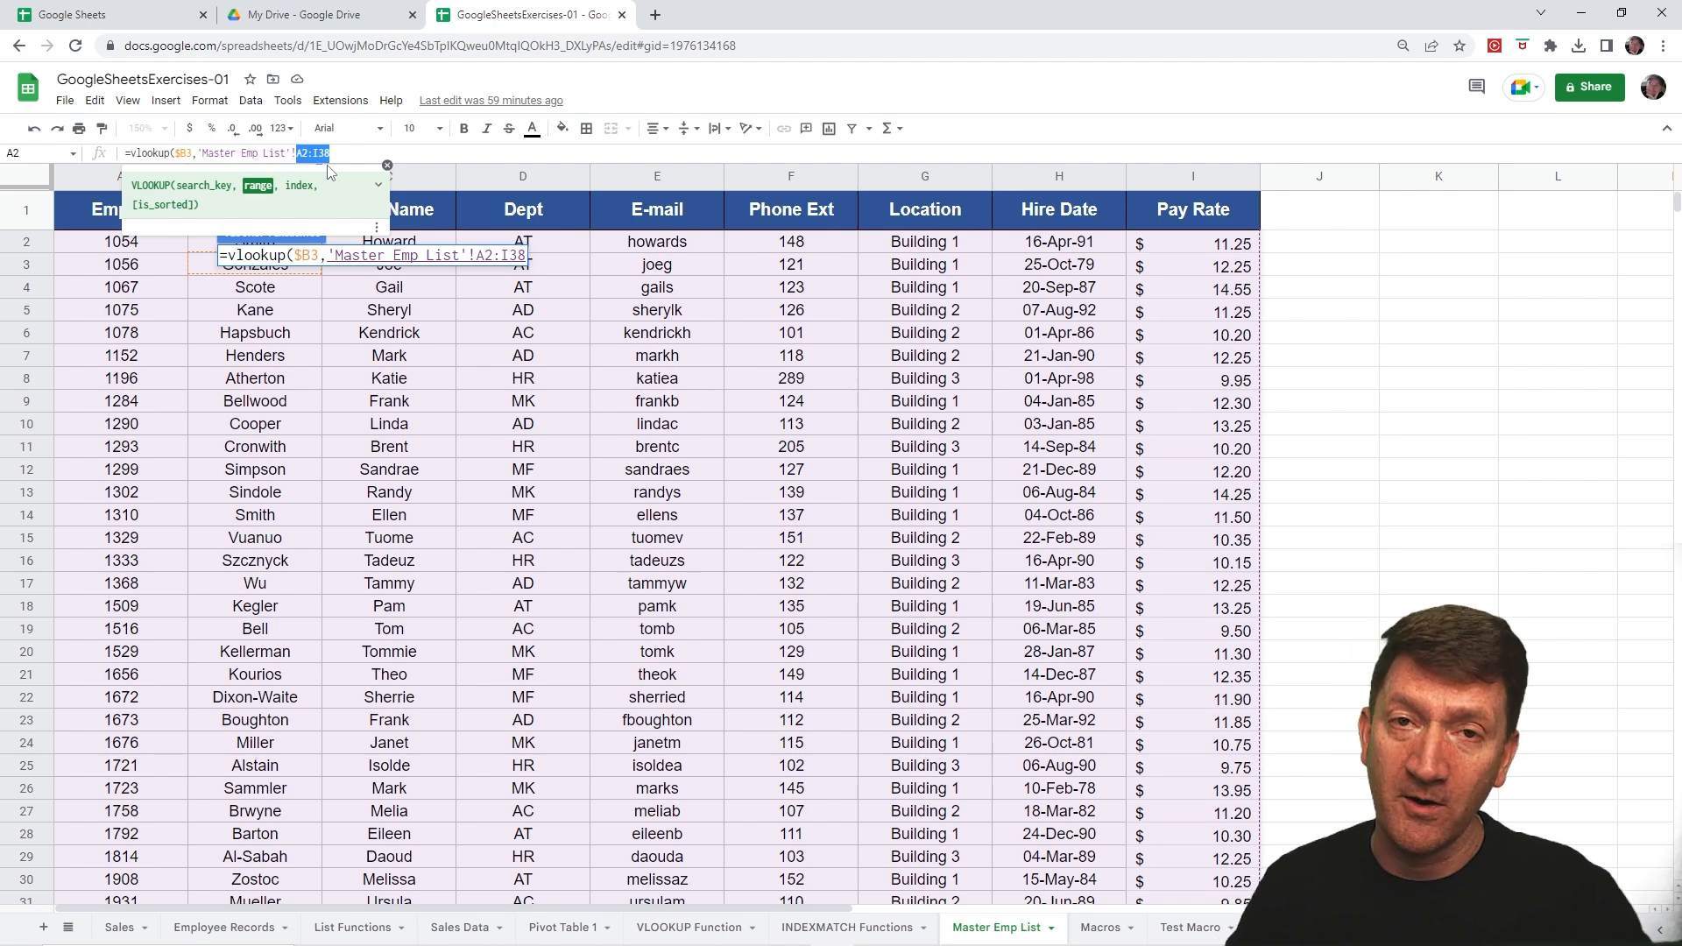
pyautogui.press('F4')
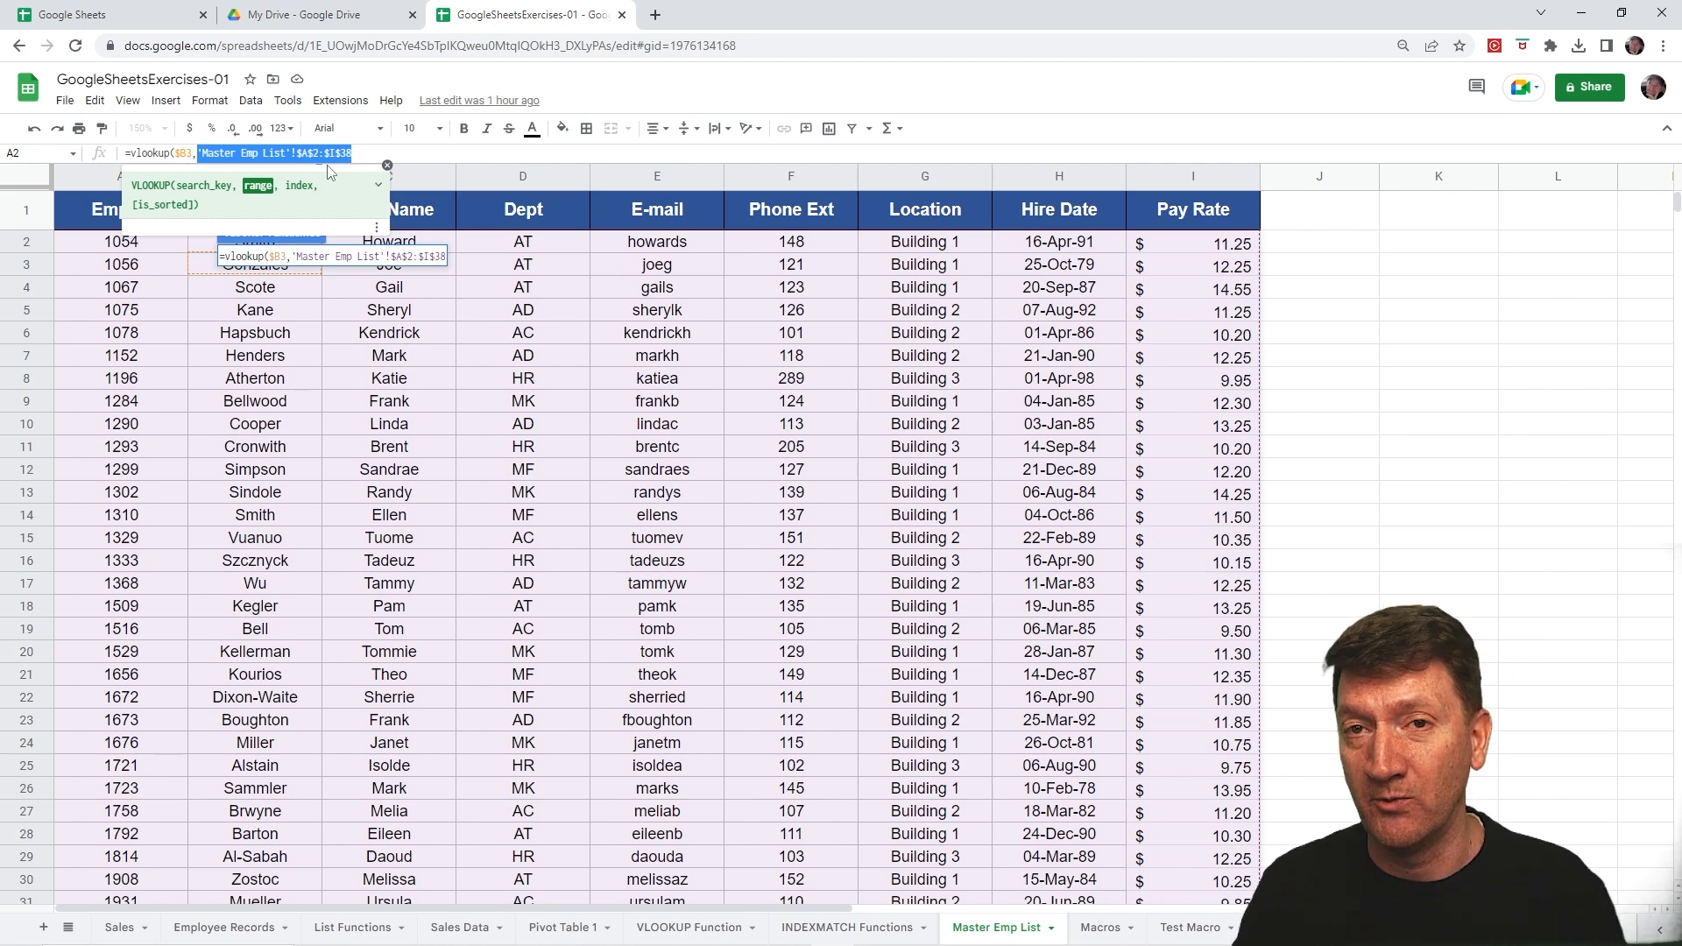
pyautogui.click(364, 154)
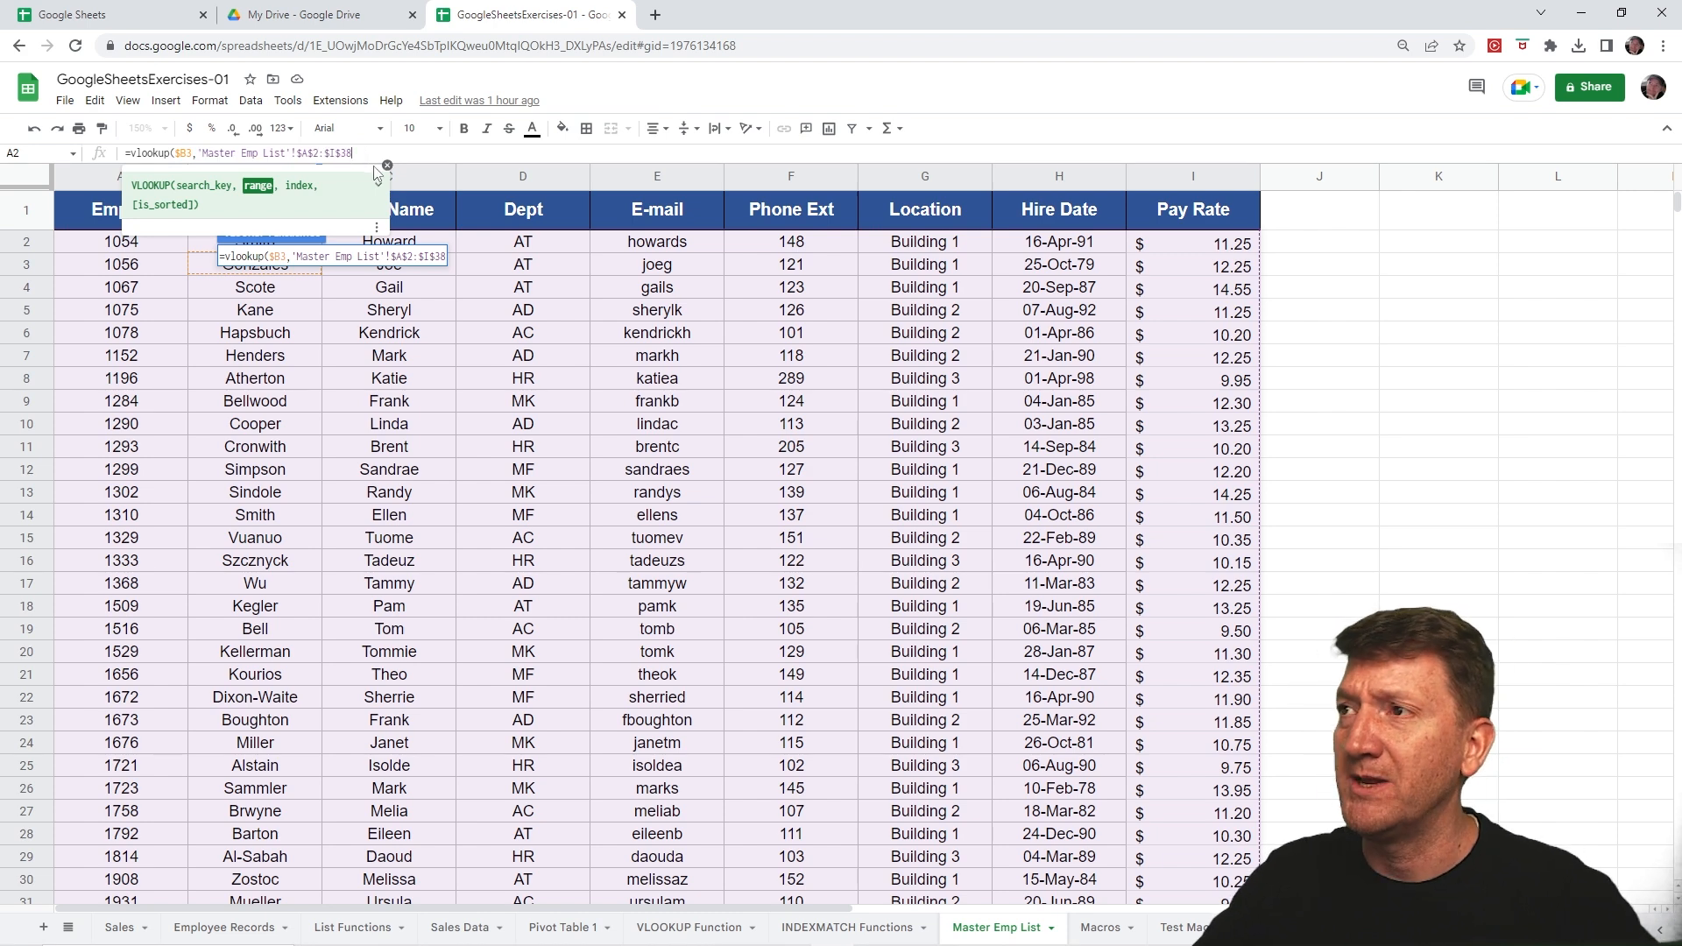
# Step: Complete the VLOOKUP formula in C3 with column index 3 and is_sorted set to false
pyautogui.write(',')
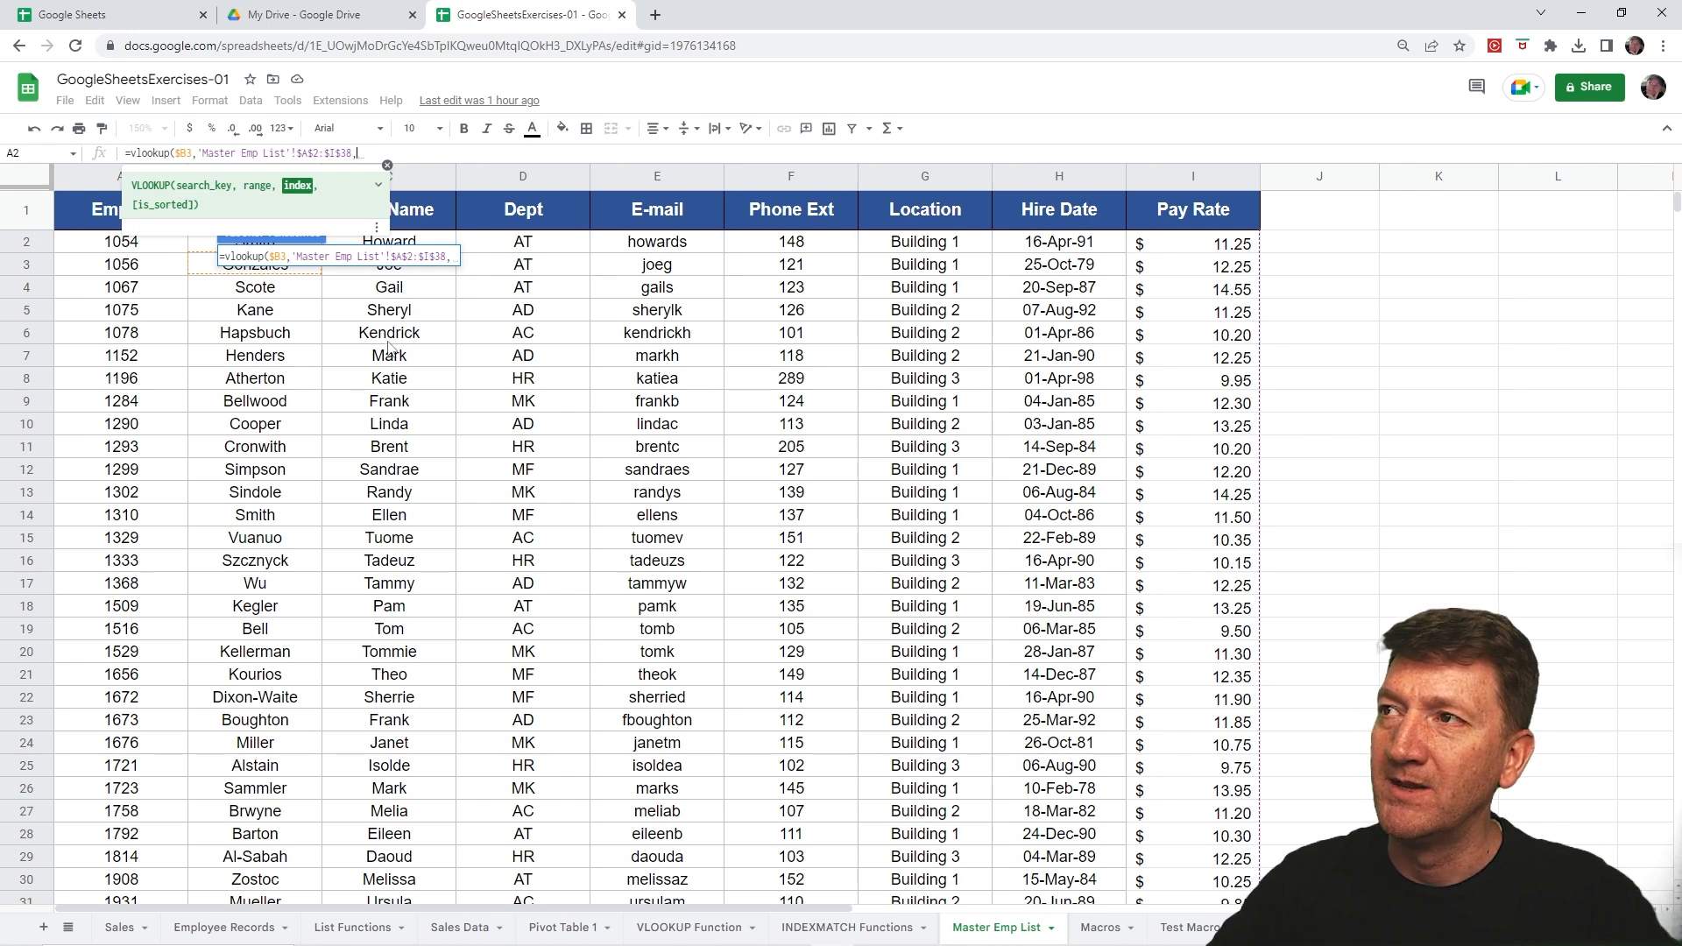
pyautogui.write('3')
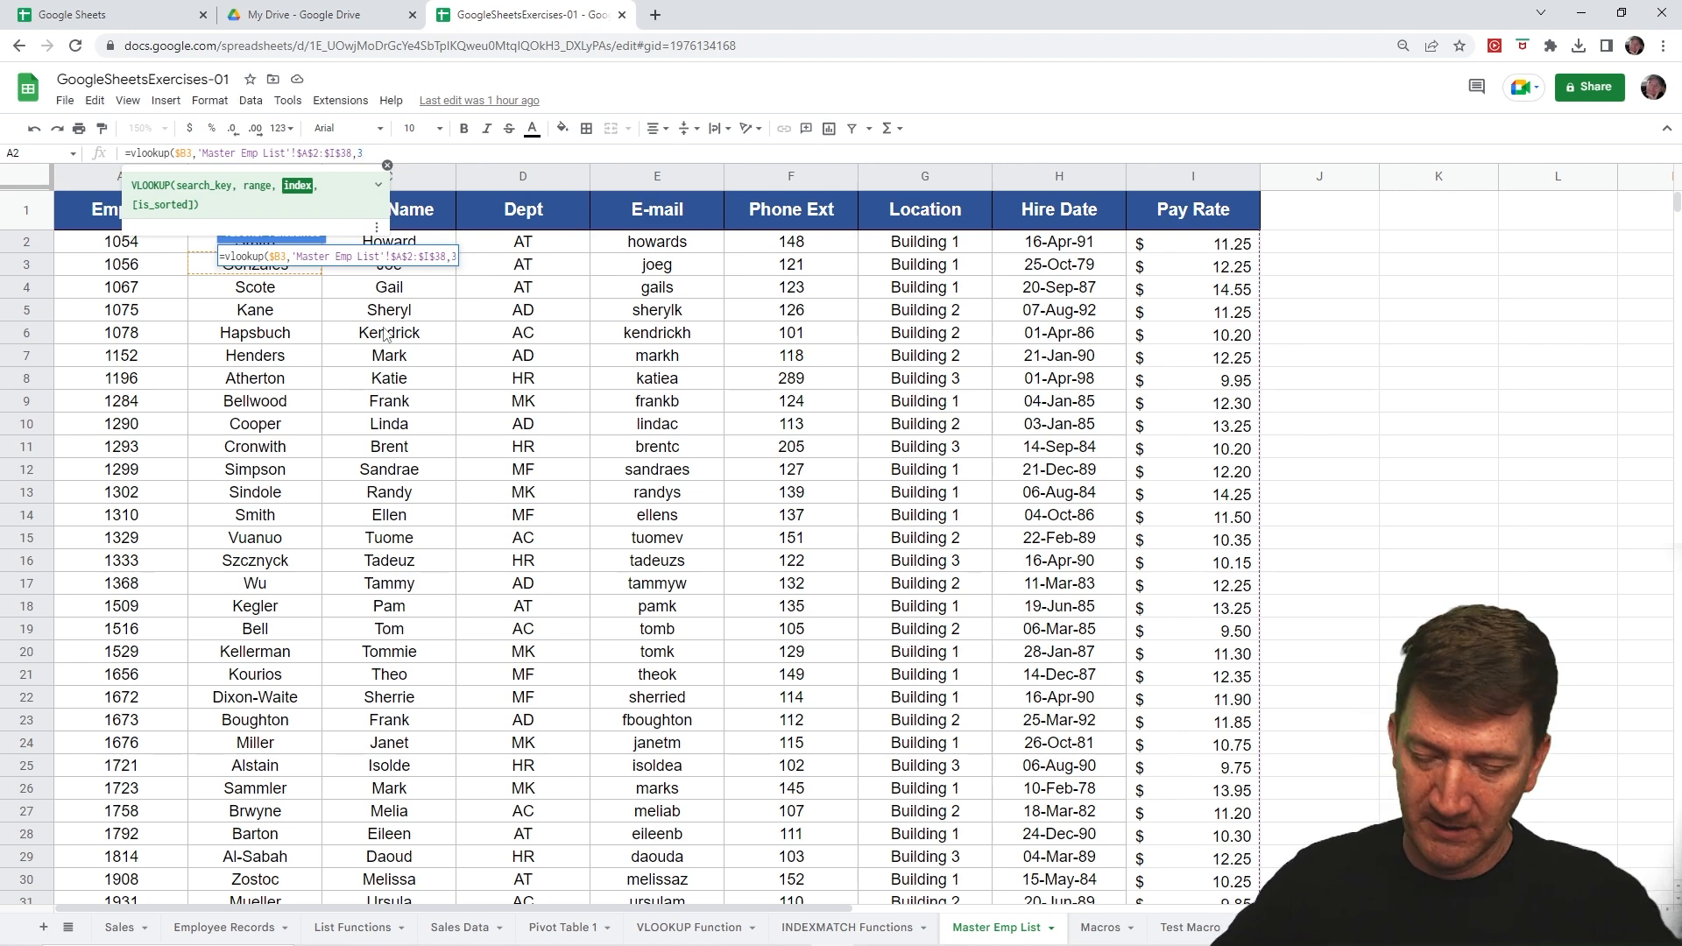
pyautogui.write(',')
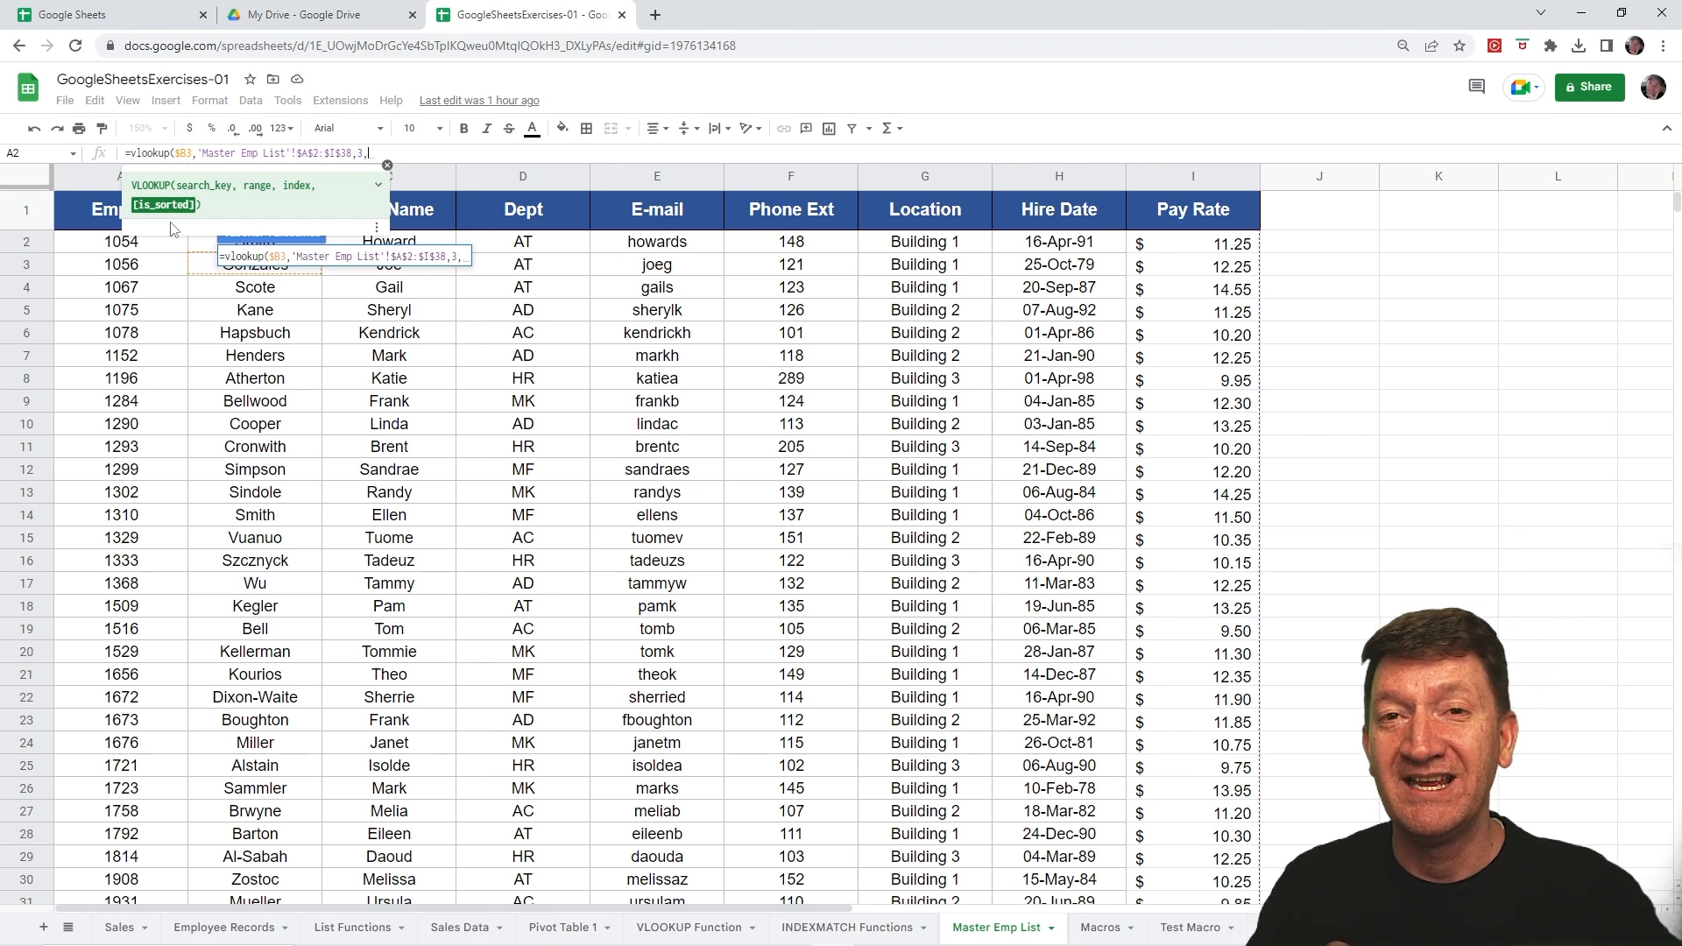
pyautogui.write('false')
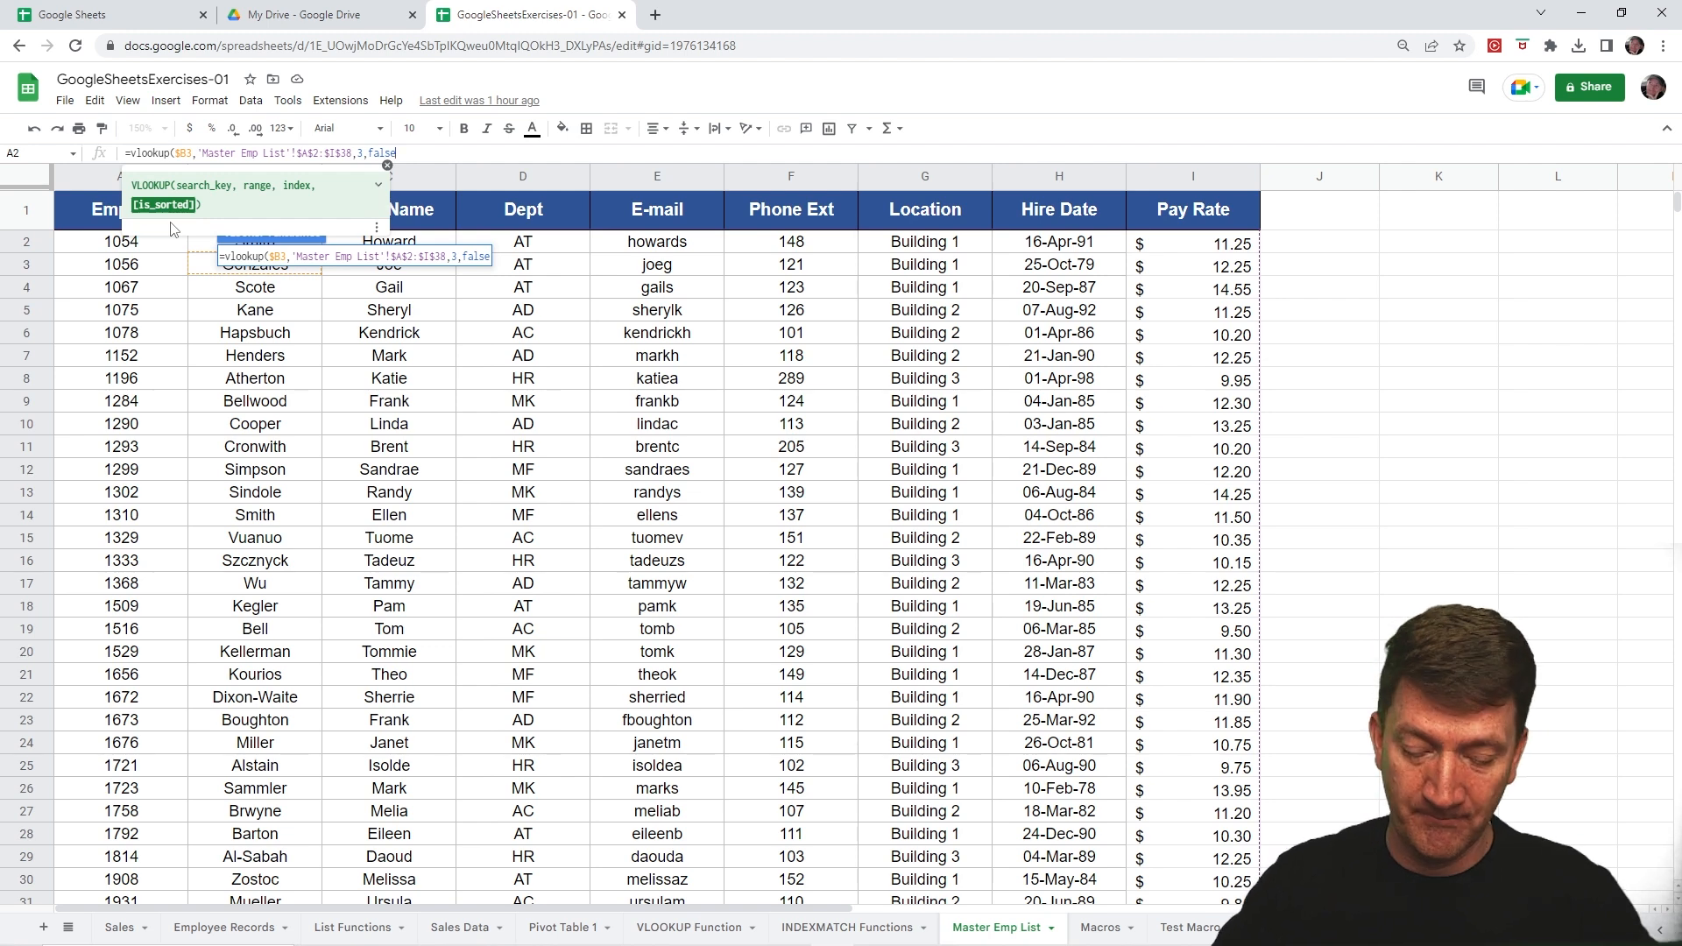
pyautogui.write(')')
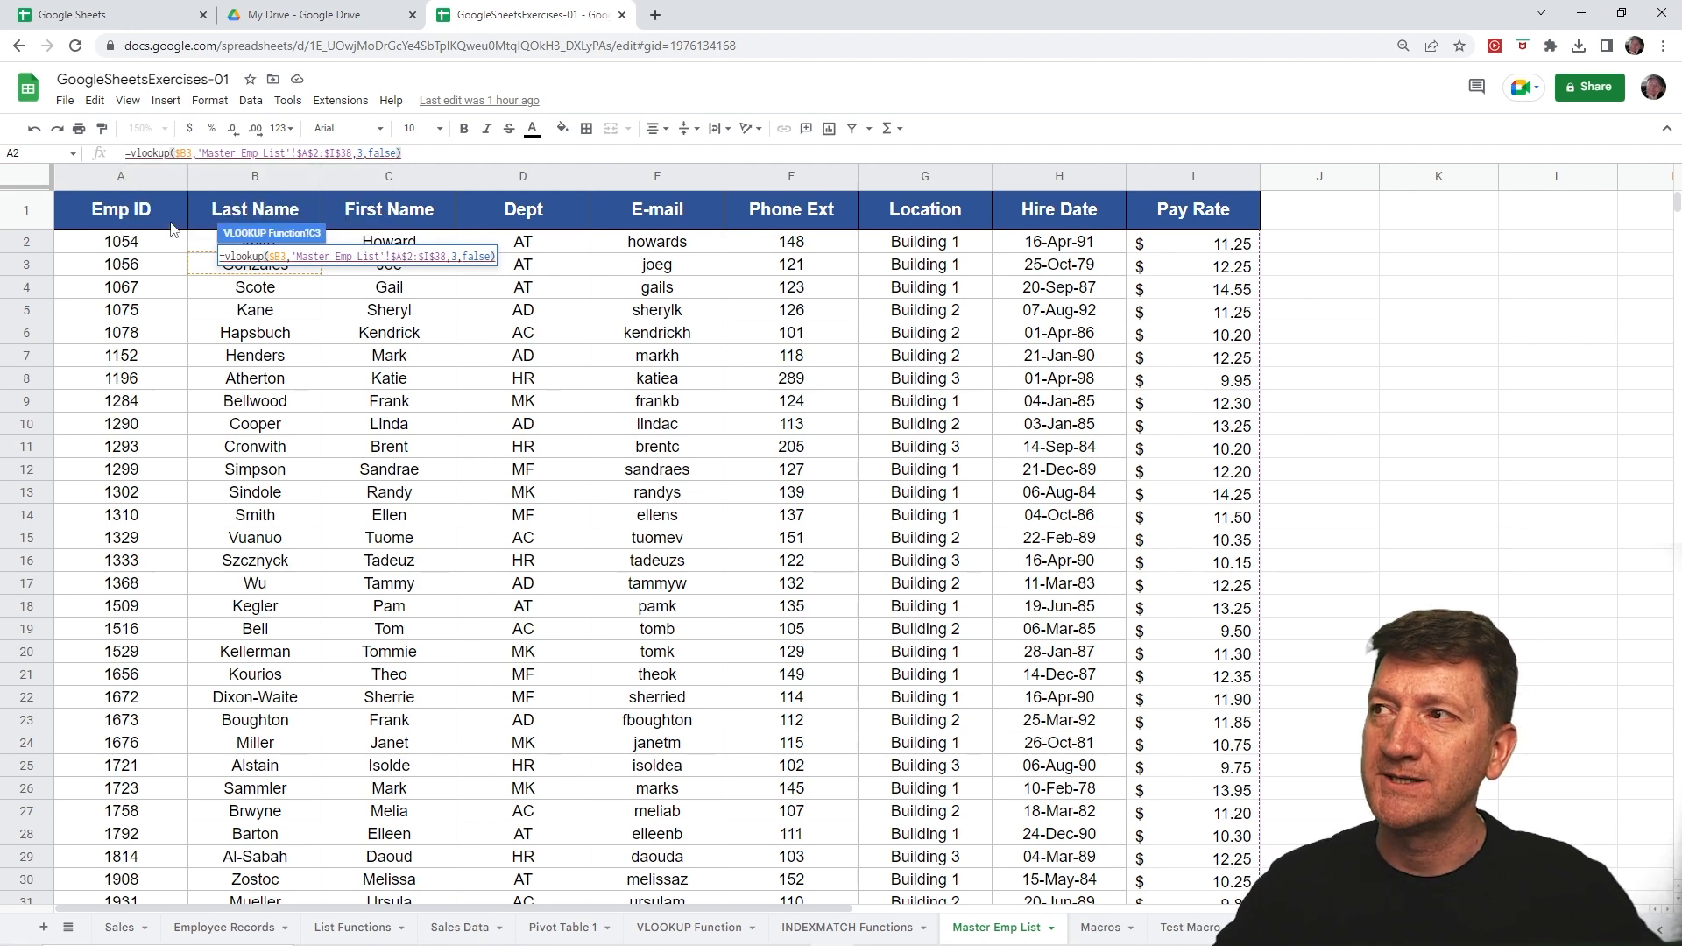
pyautogui.press('Return')
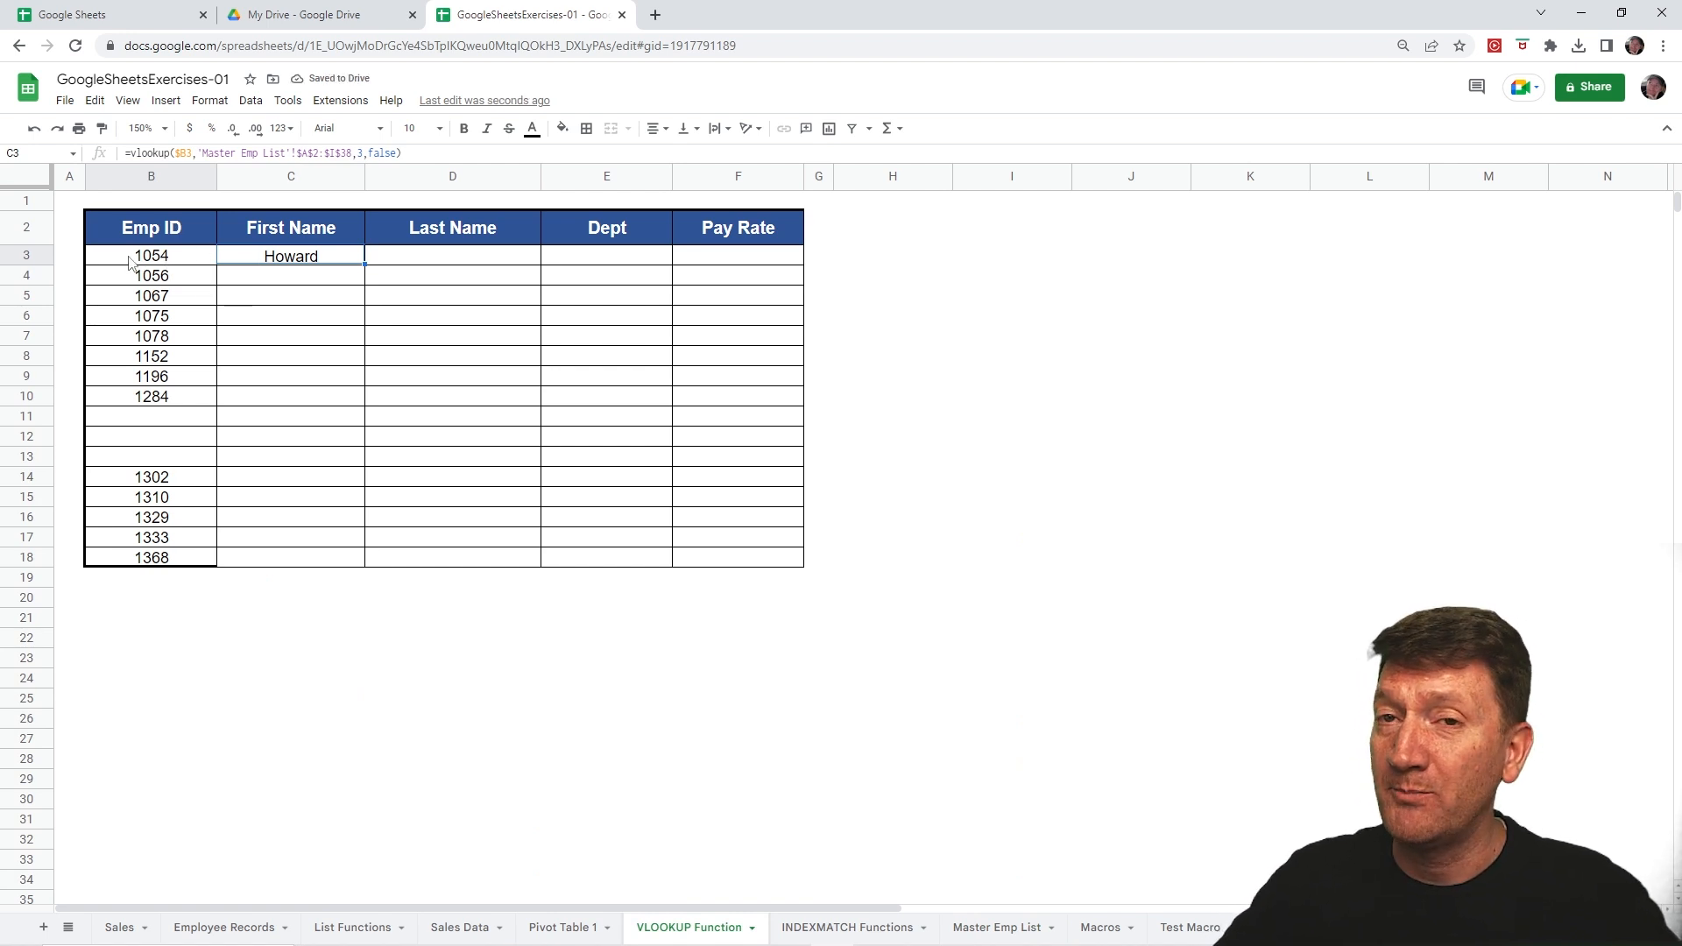
# Step: Check the first employee's record on Master Emp List, then fill the First Name formula from C3 down to C18 on VLOOKUP Function
pyautogui.click(994, 924)
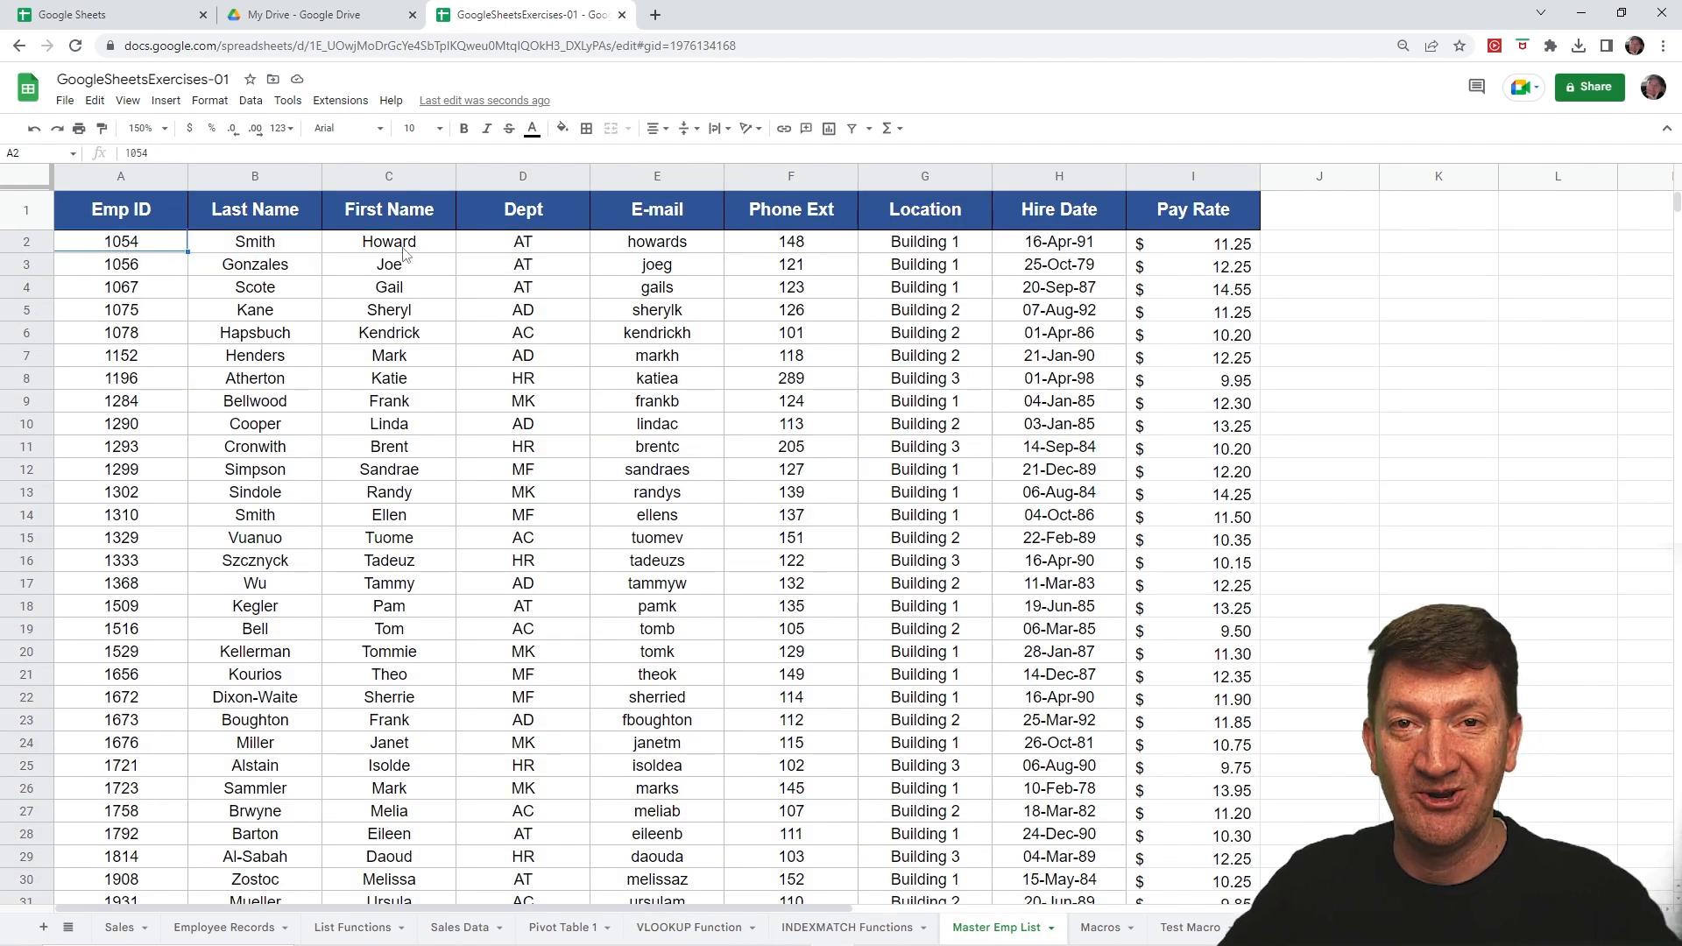
pyautogui.click(688, 926)
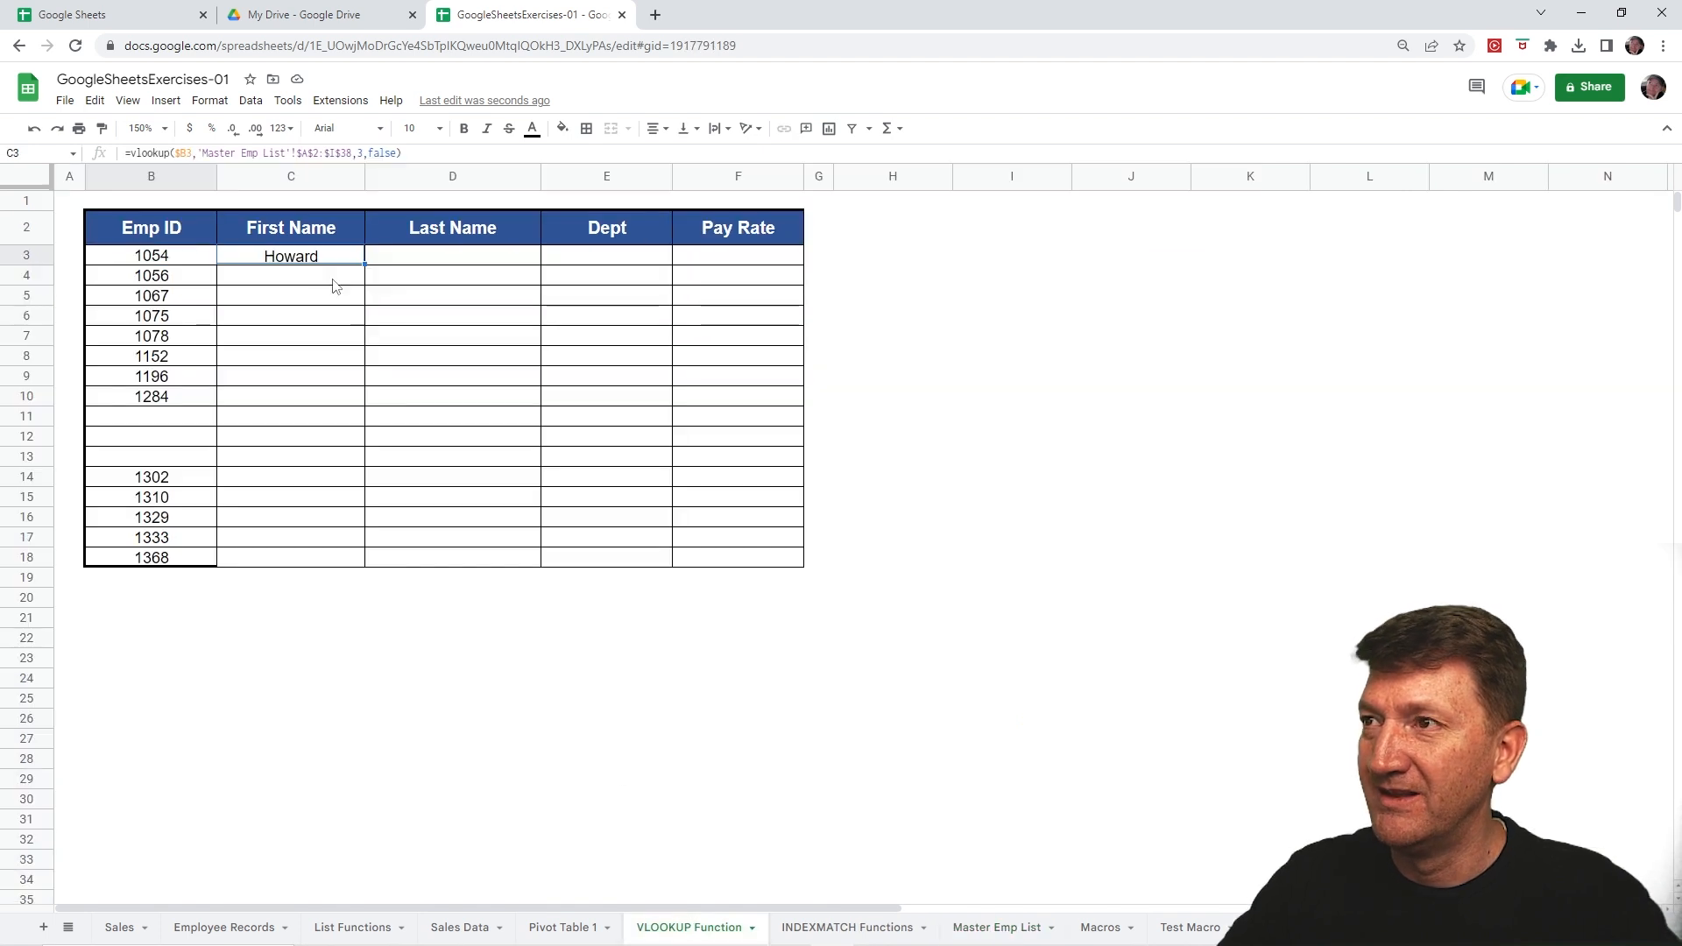
pyautogui.moveTo(365, 264); pyautogui.dragTo(356, 564)
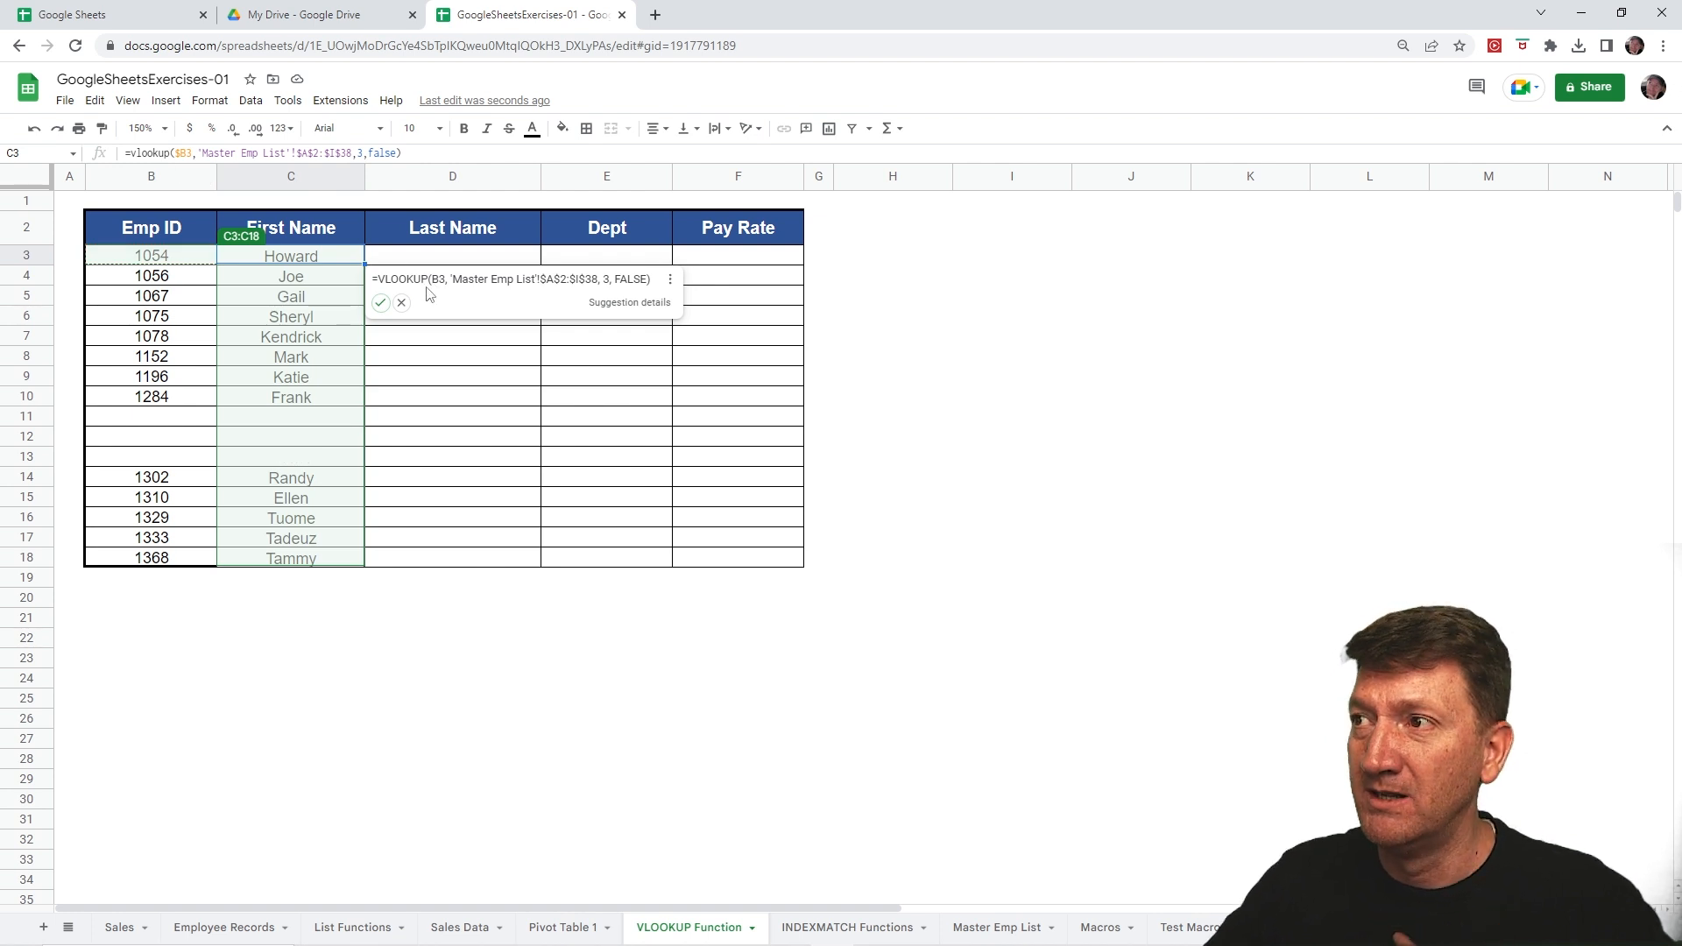
pyautogui.click(381, 303)
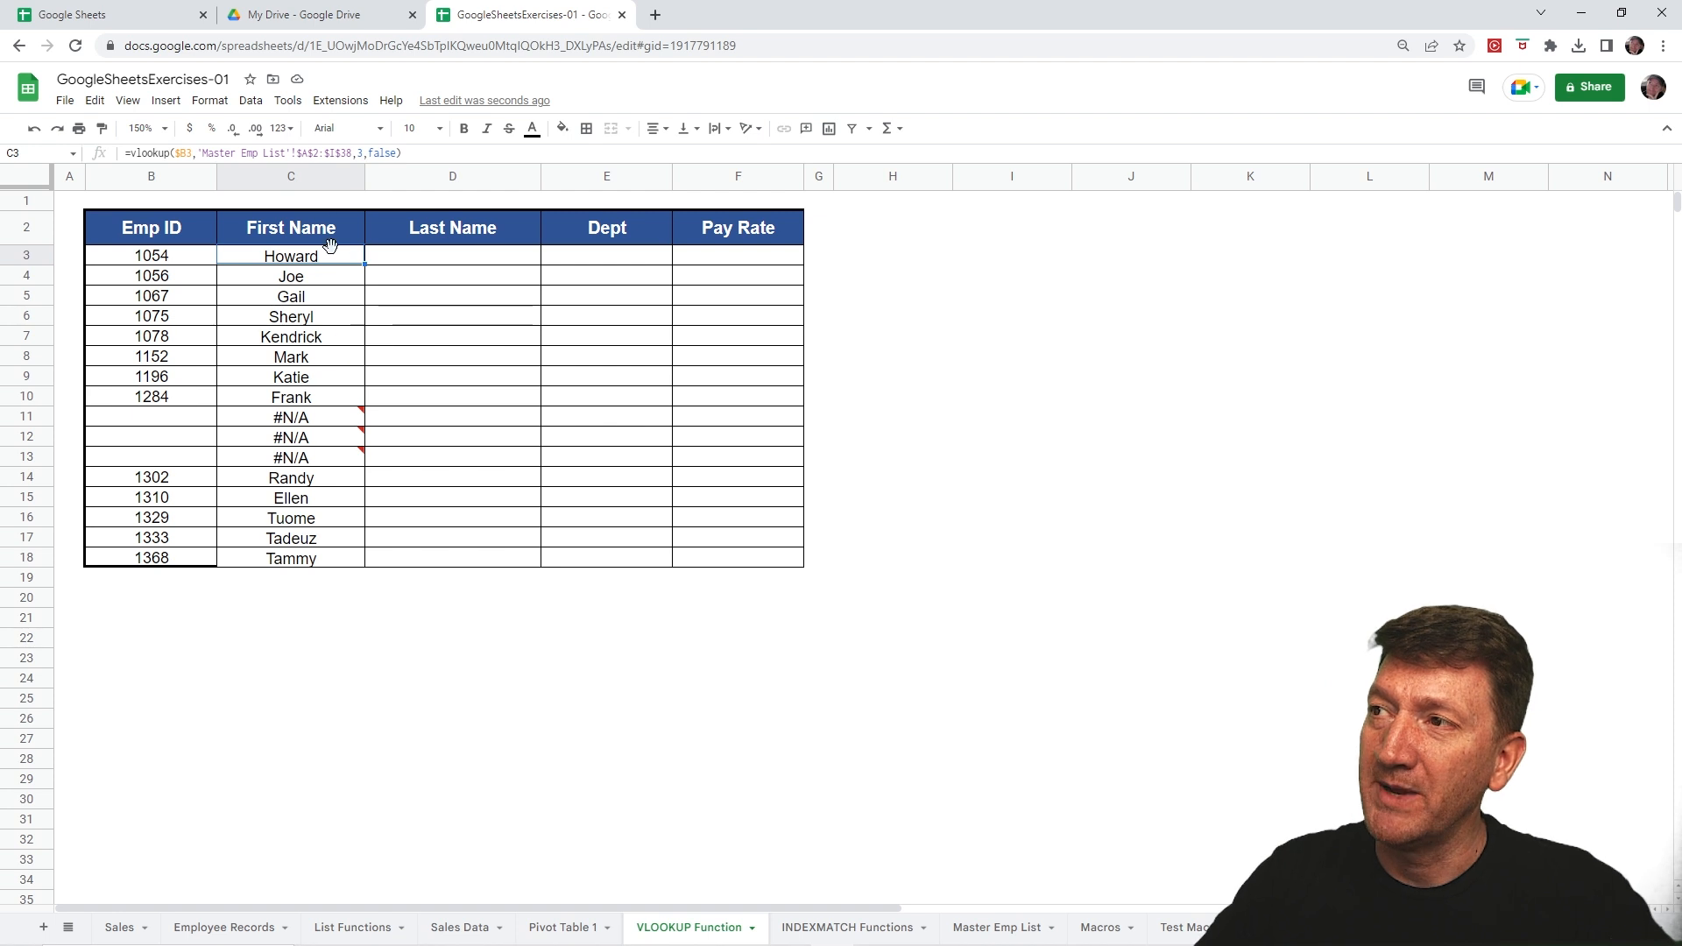
# Step: Copy the C3 formula into D3, set its column index to 2 and fill the Last Name column down to row 18
pyautogui.hotkey('ctrl', 'c')
pyautogui.moveTo(366, 259); pyautogui.dragTo(519, 256)
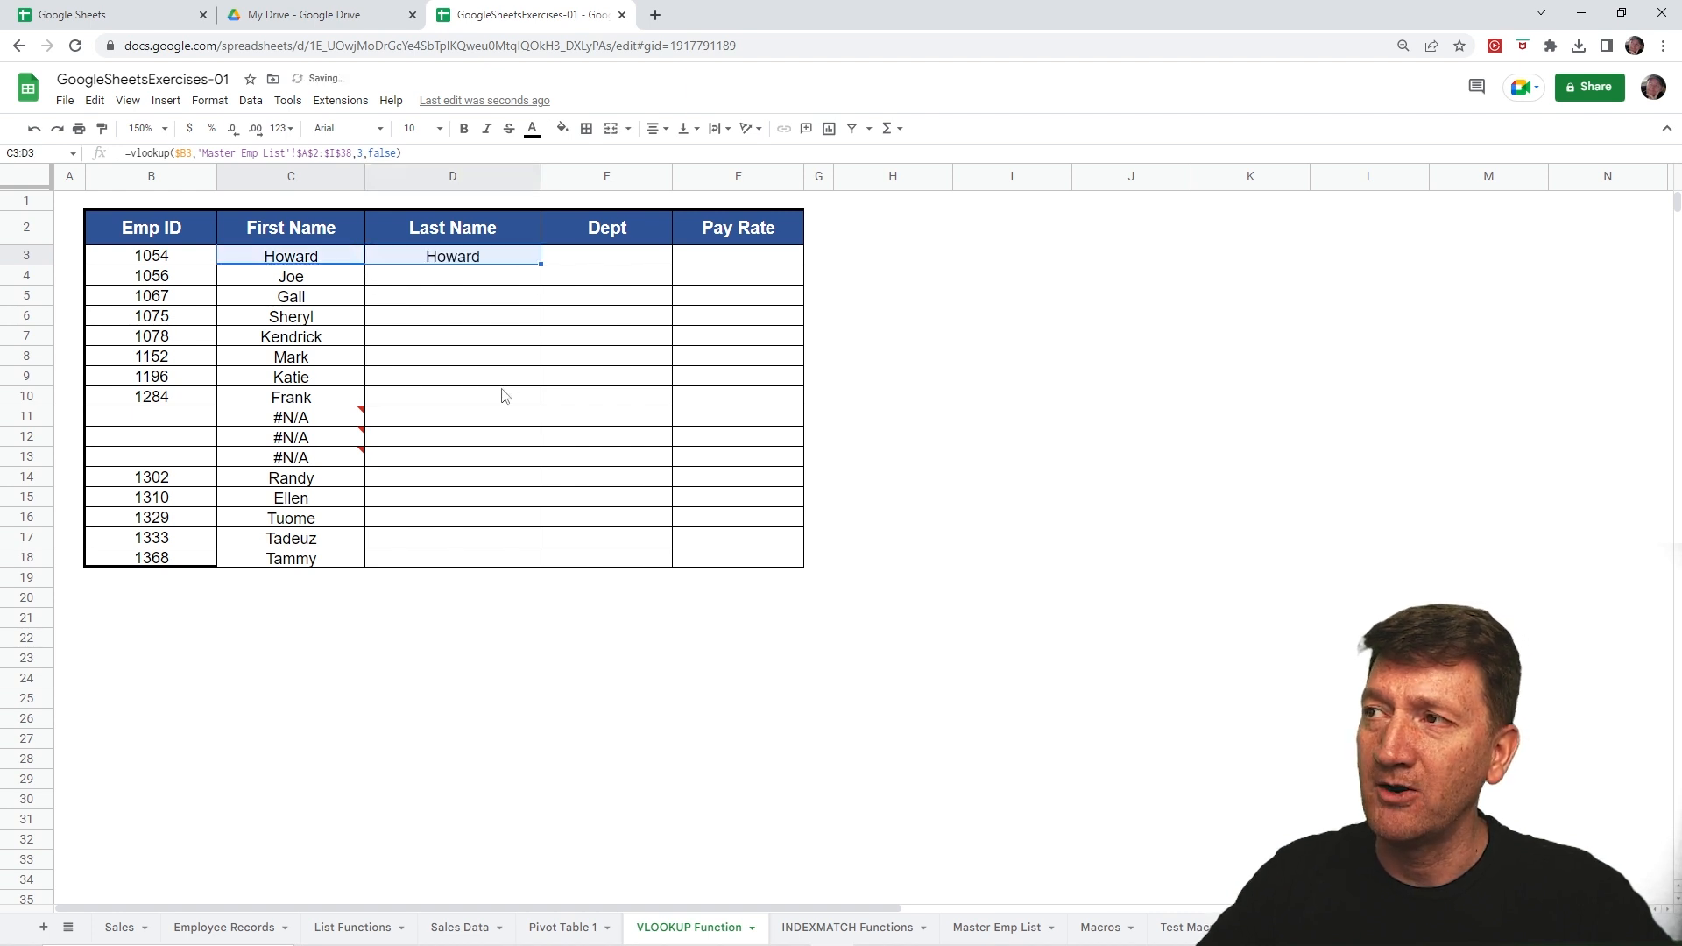
pyautogui.click(448, 263)
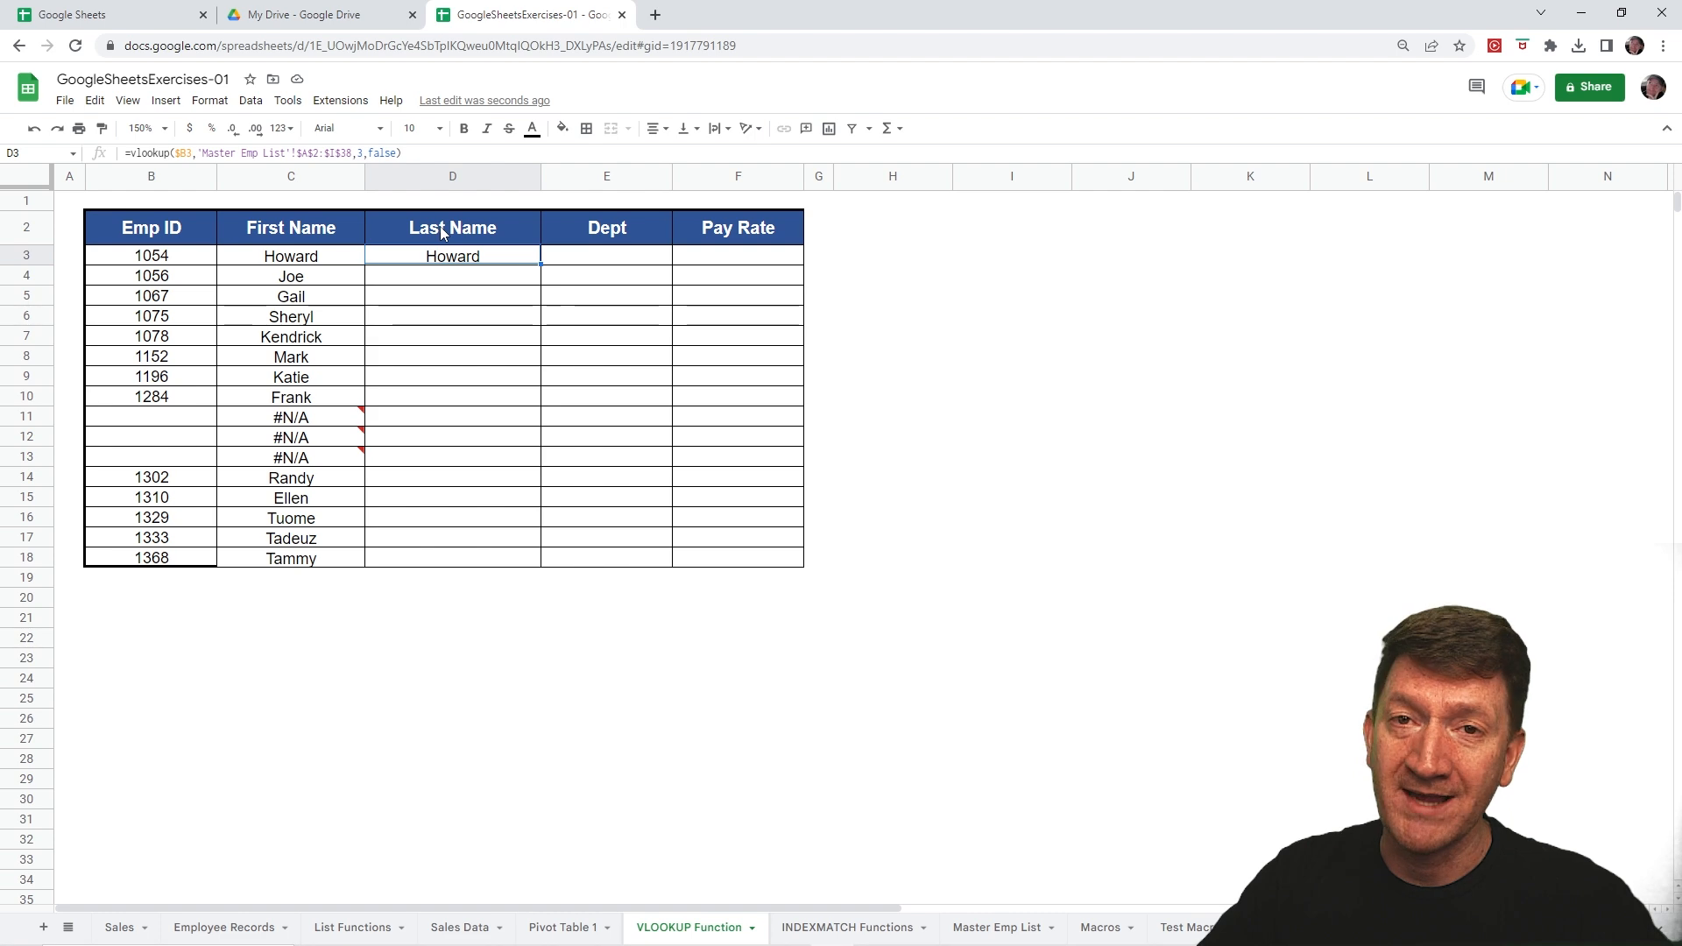
pyautogui.click(989, 926)
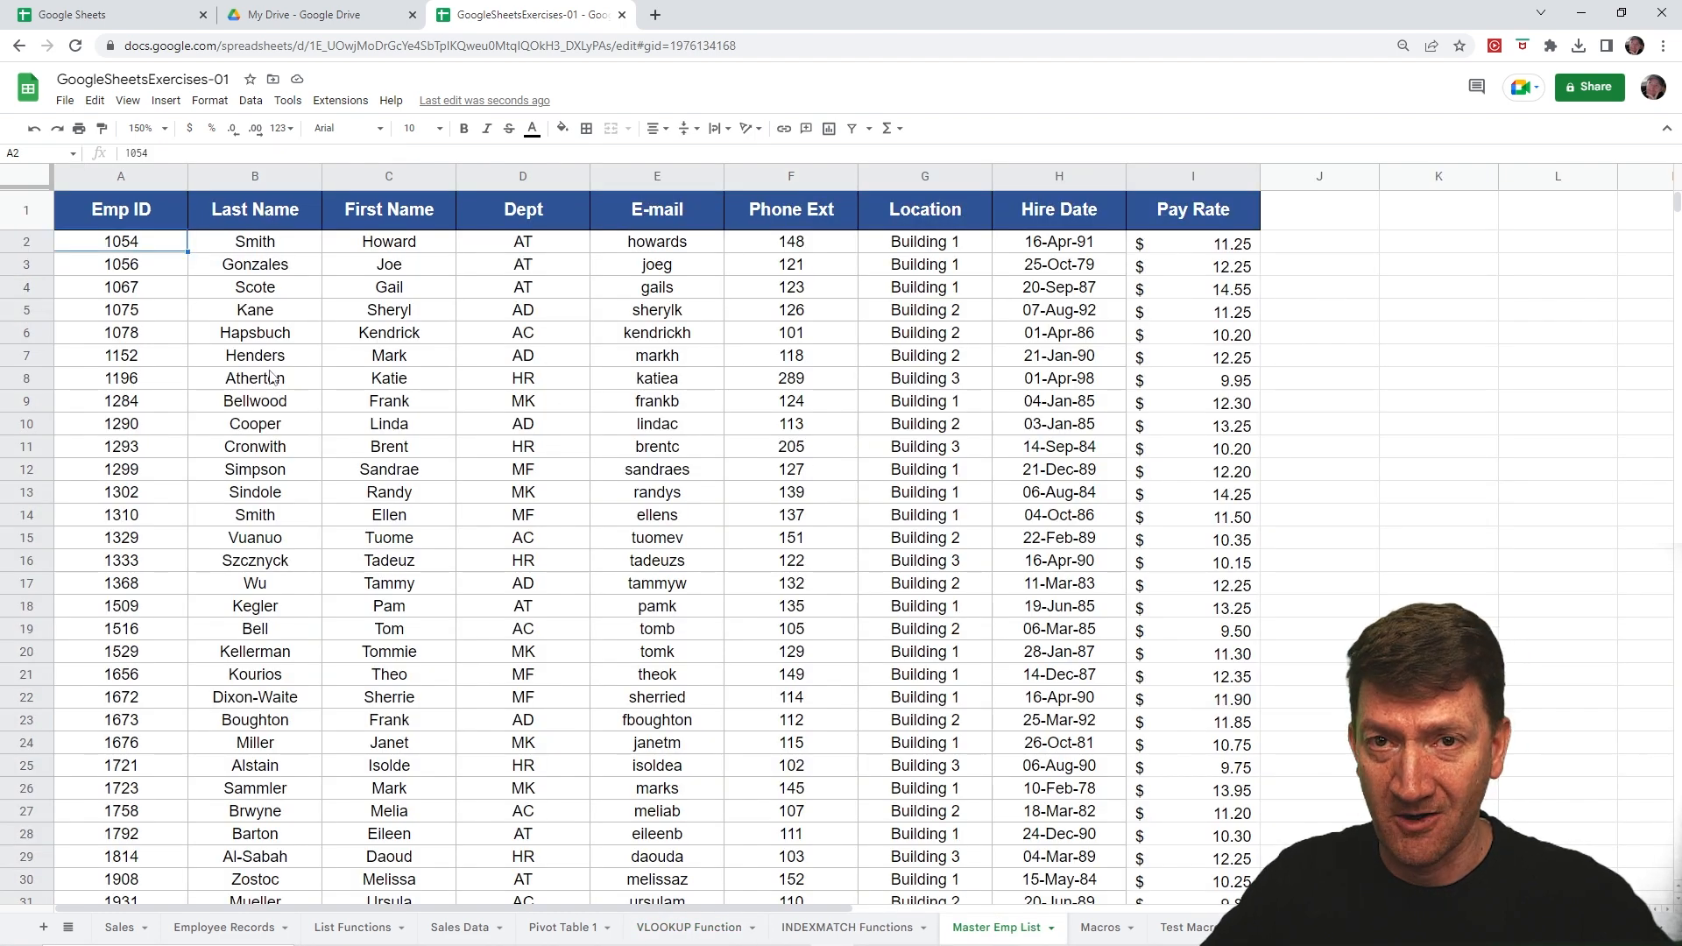
pyautogui.click(671, 926)
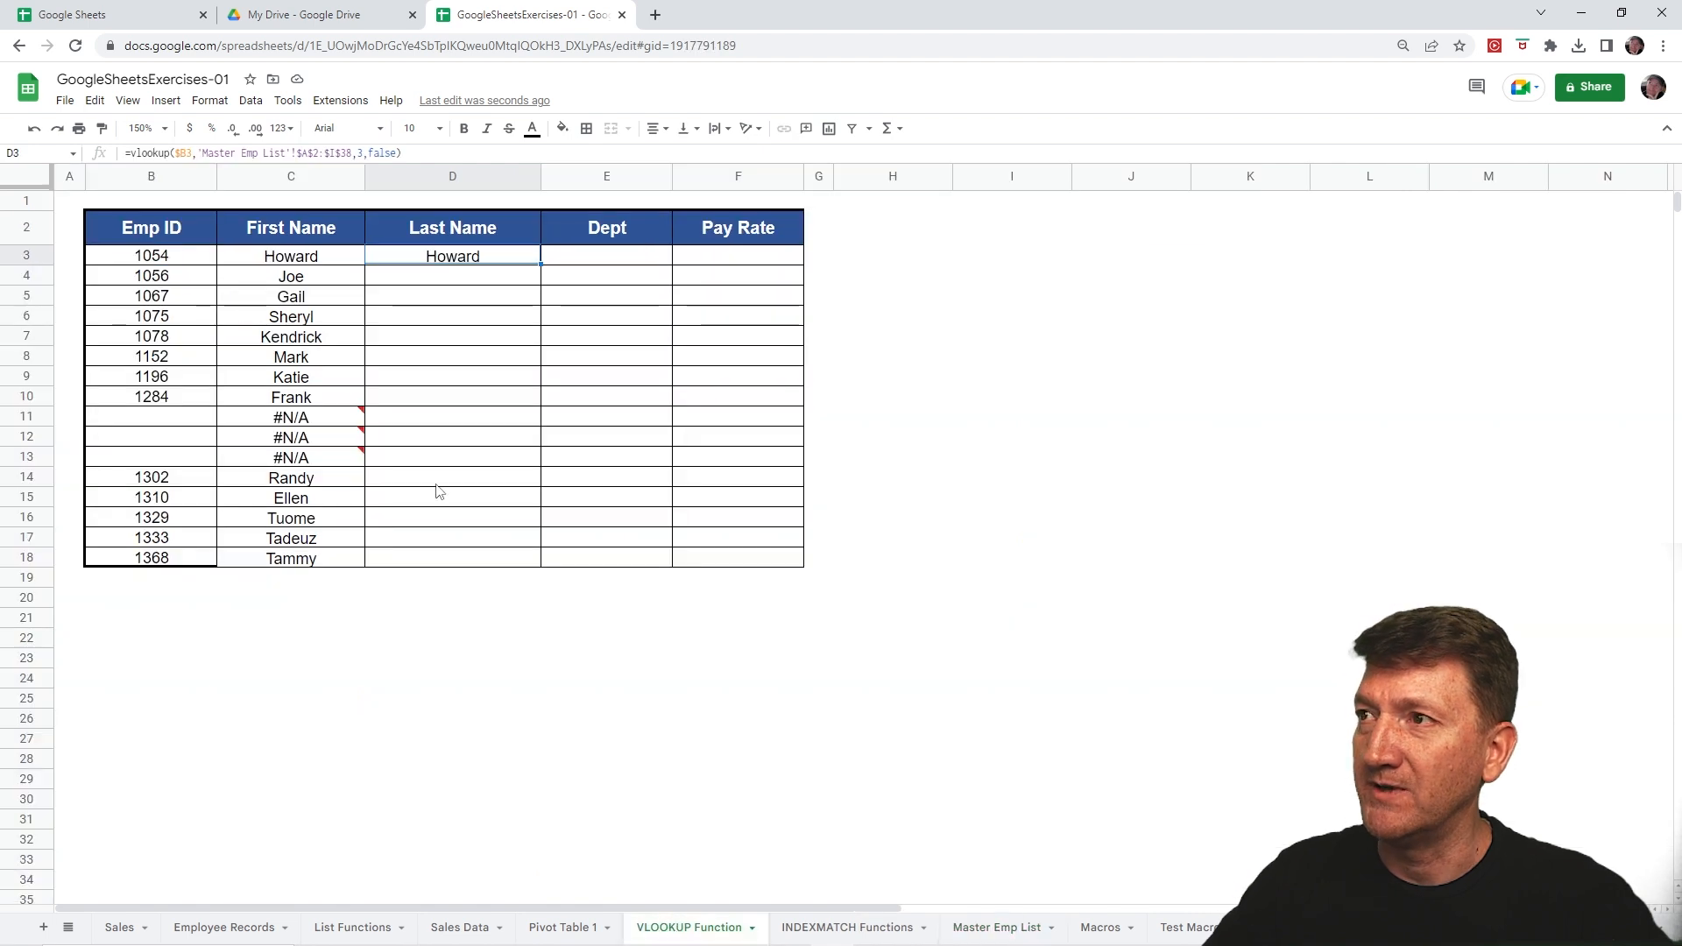
pyautogui.doubleClick(360, 153)
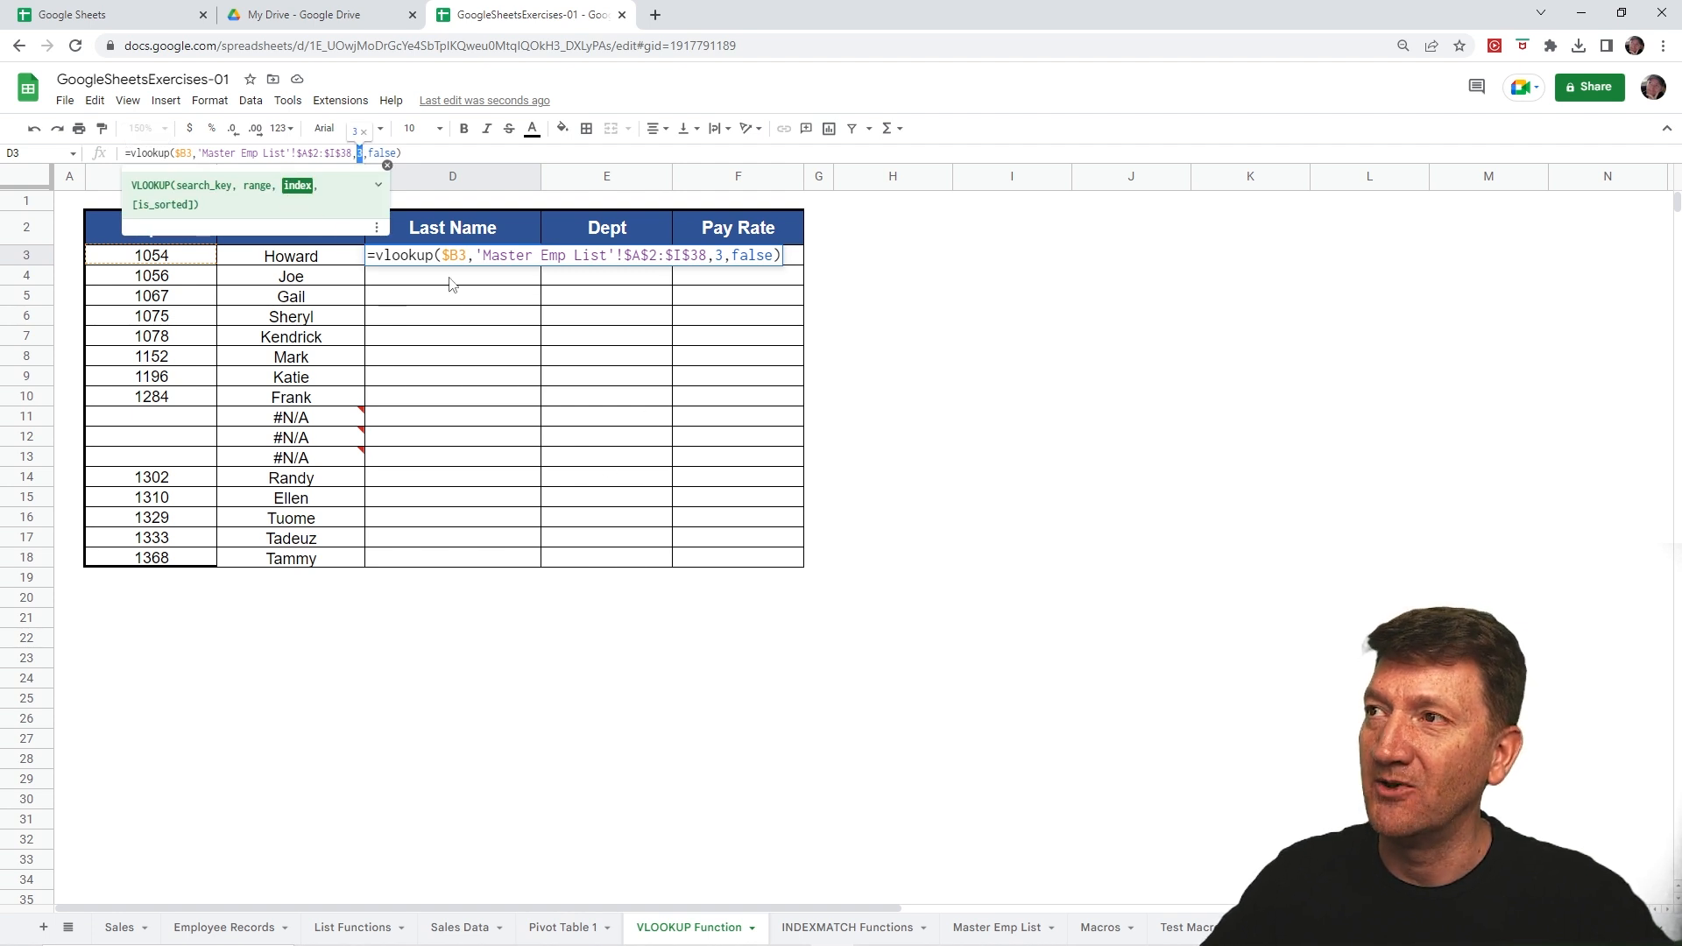
pyautogui.write('2')
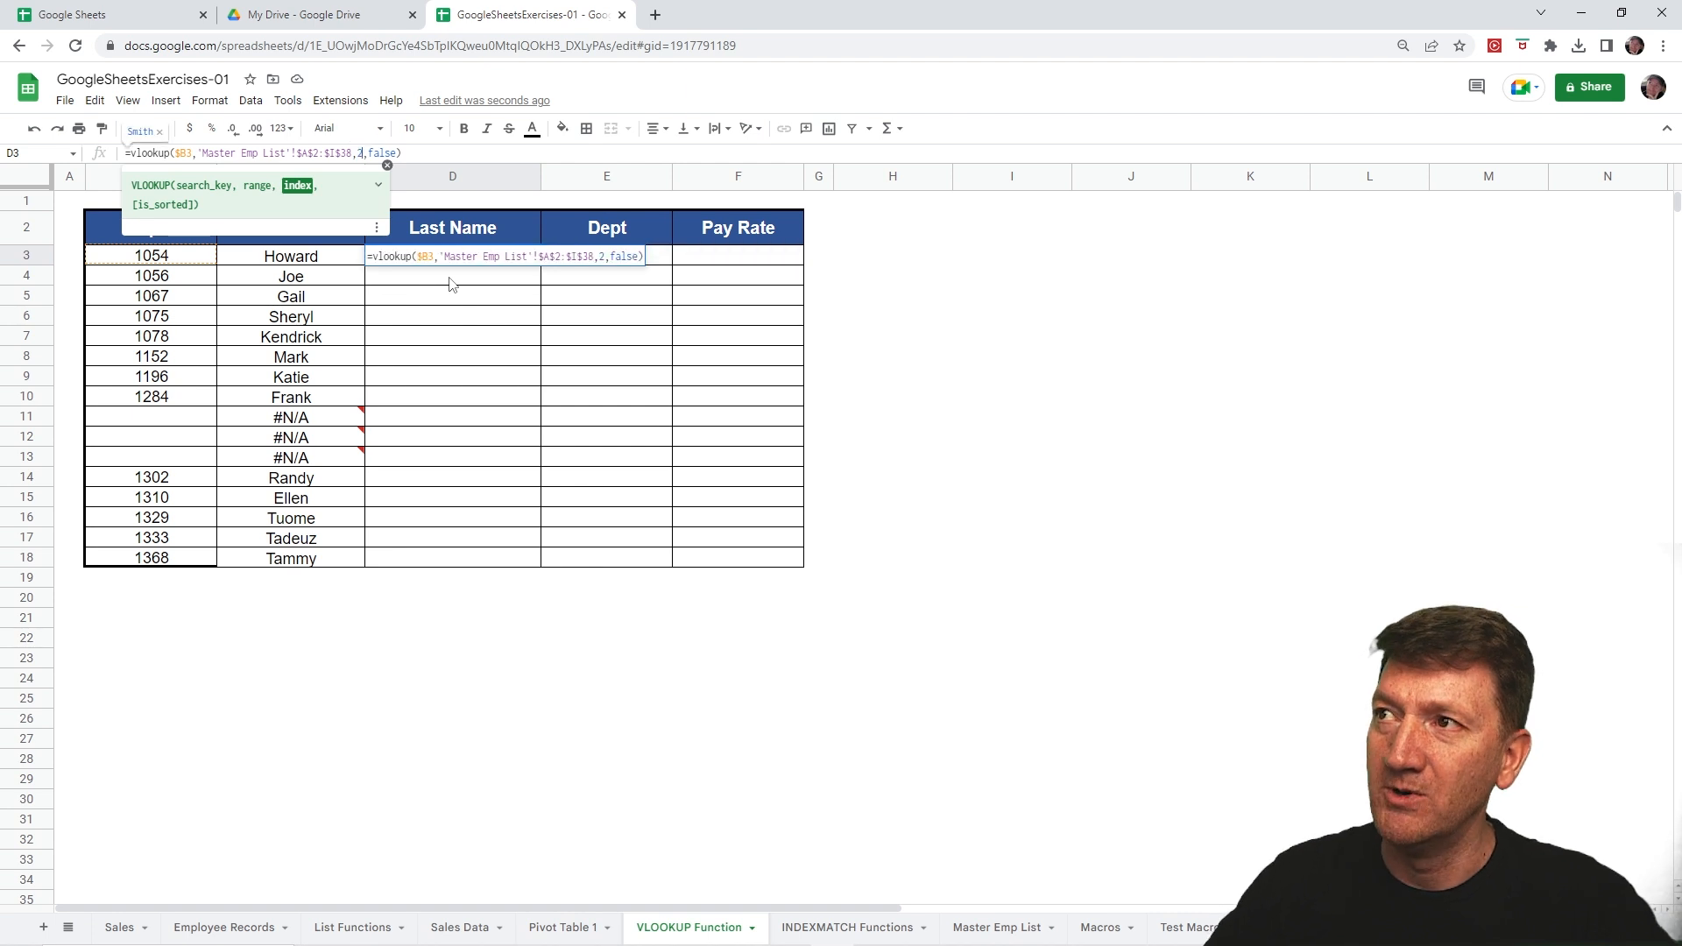
pyautogui.press('Return')
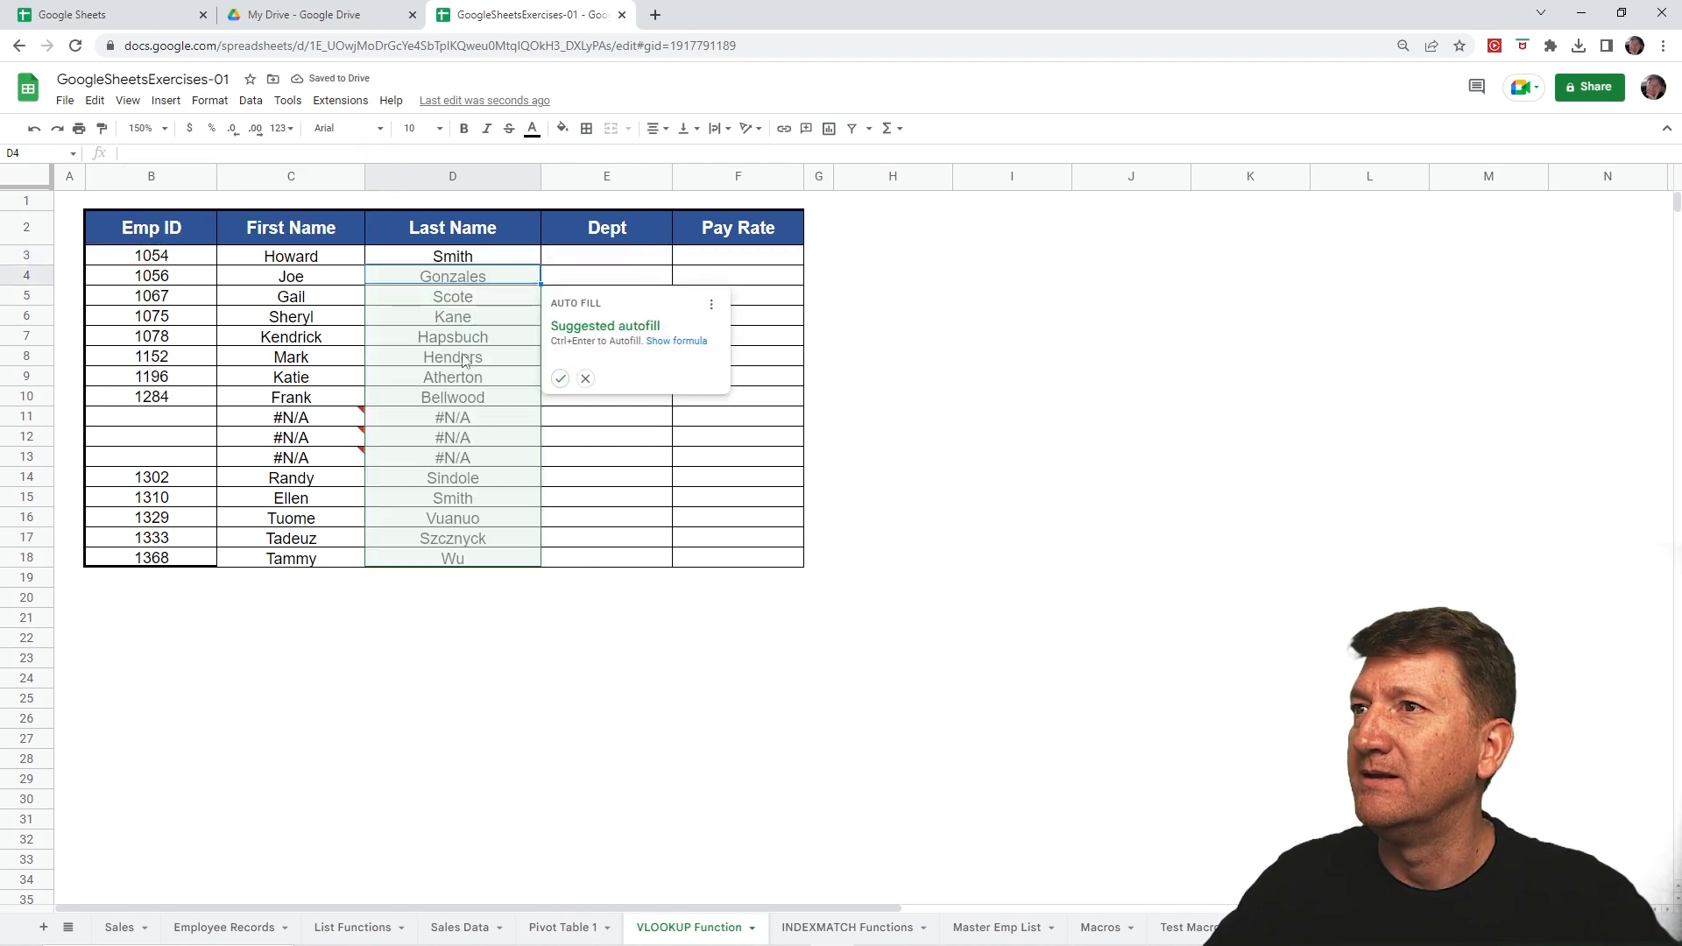
pyautogui.click(559, 378)
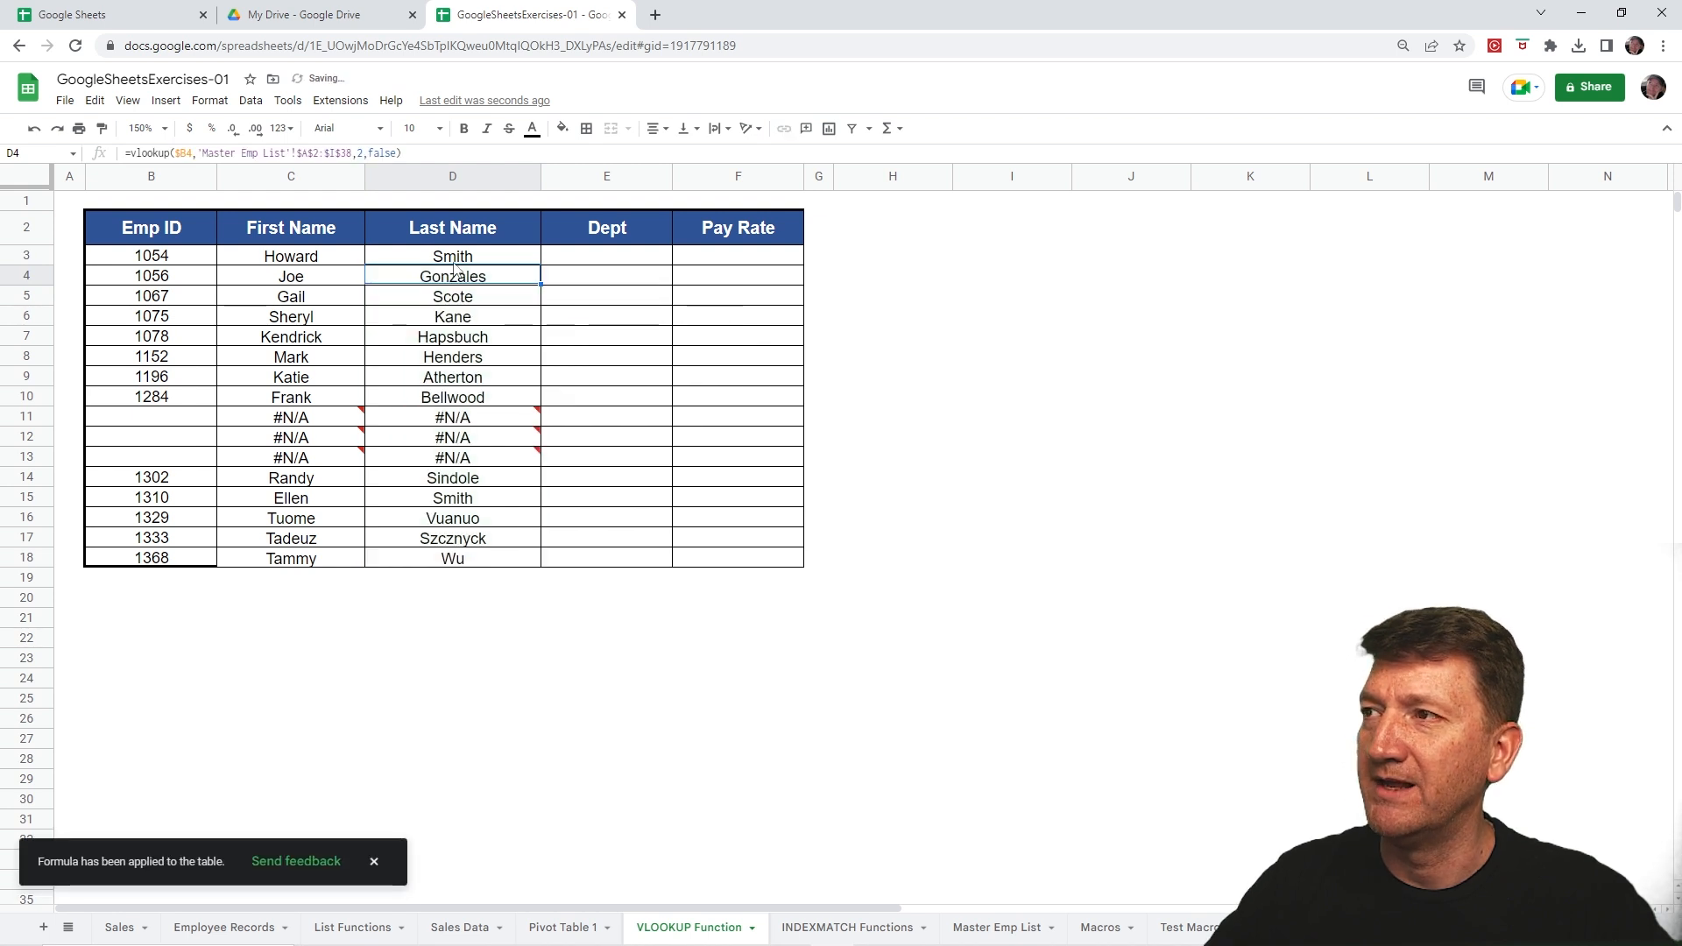
# Step: Copy the D3 formula into E3, set its column index to 4 and fill the Dept column down to row 18
pyautogui.click(515, 261)
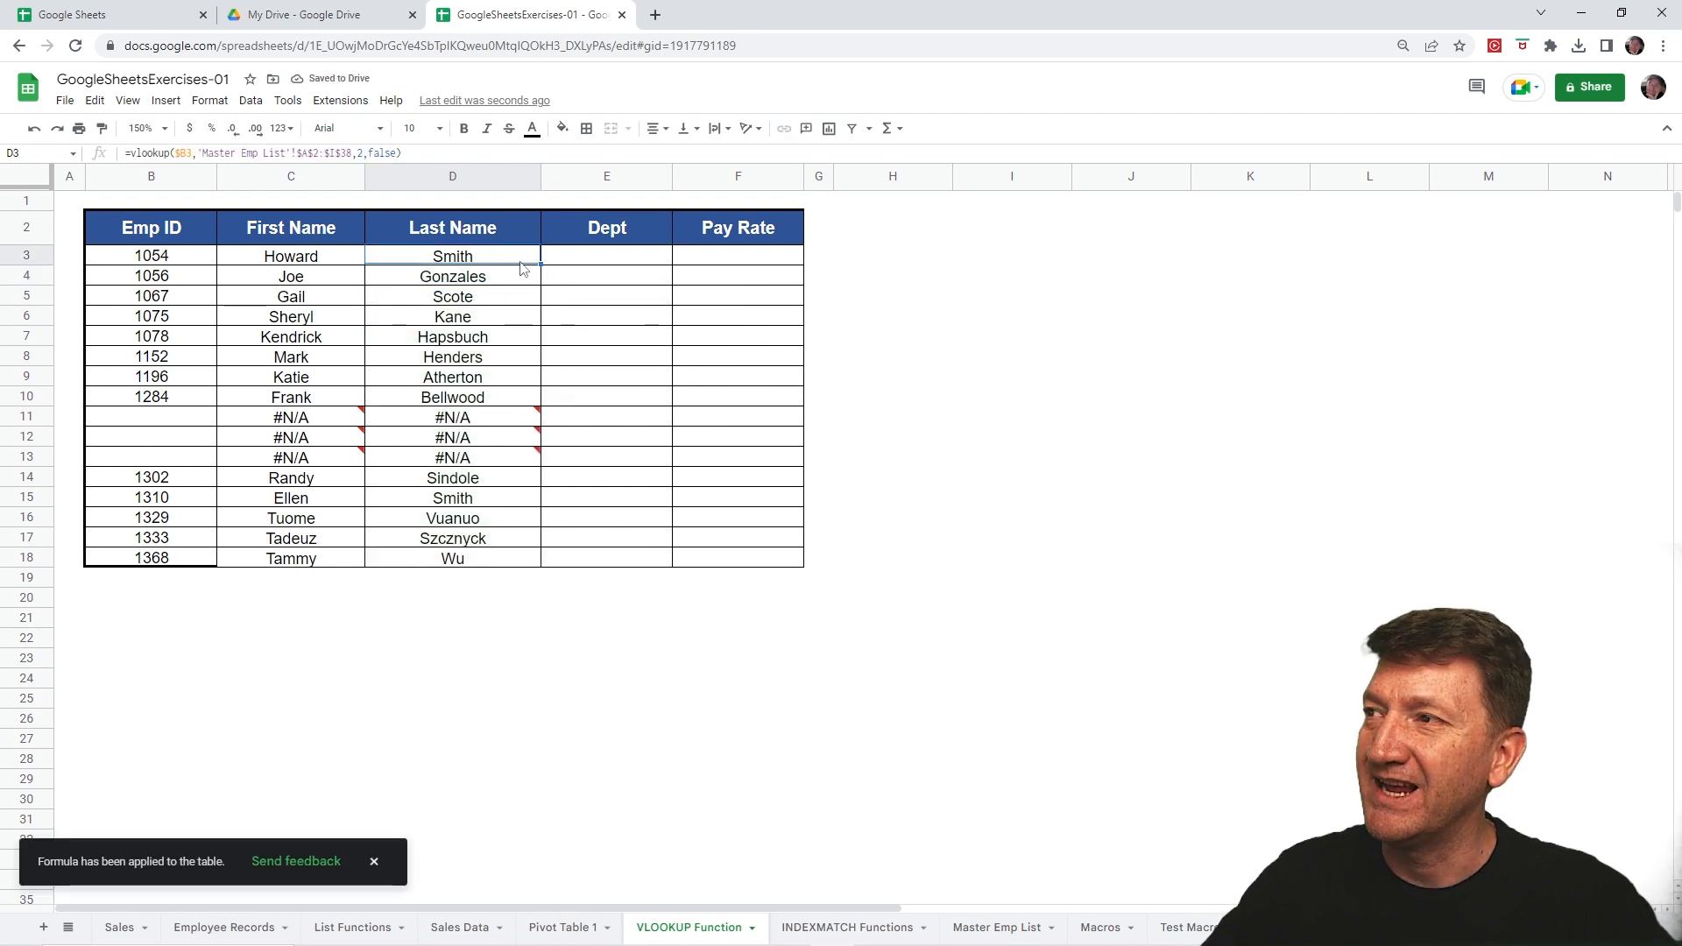
pyautogui.moveTo(540, 264); pyautogui.dragTo(653, 267)
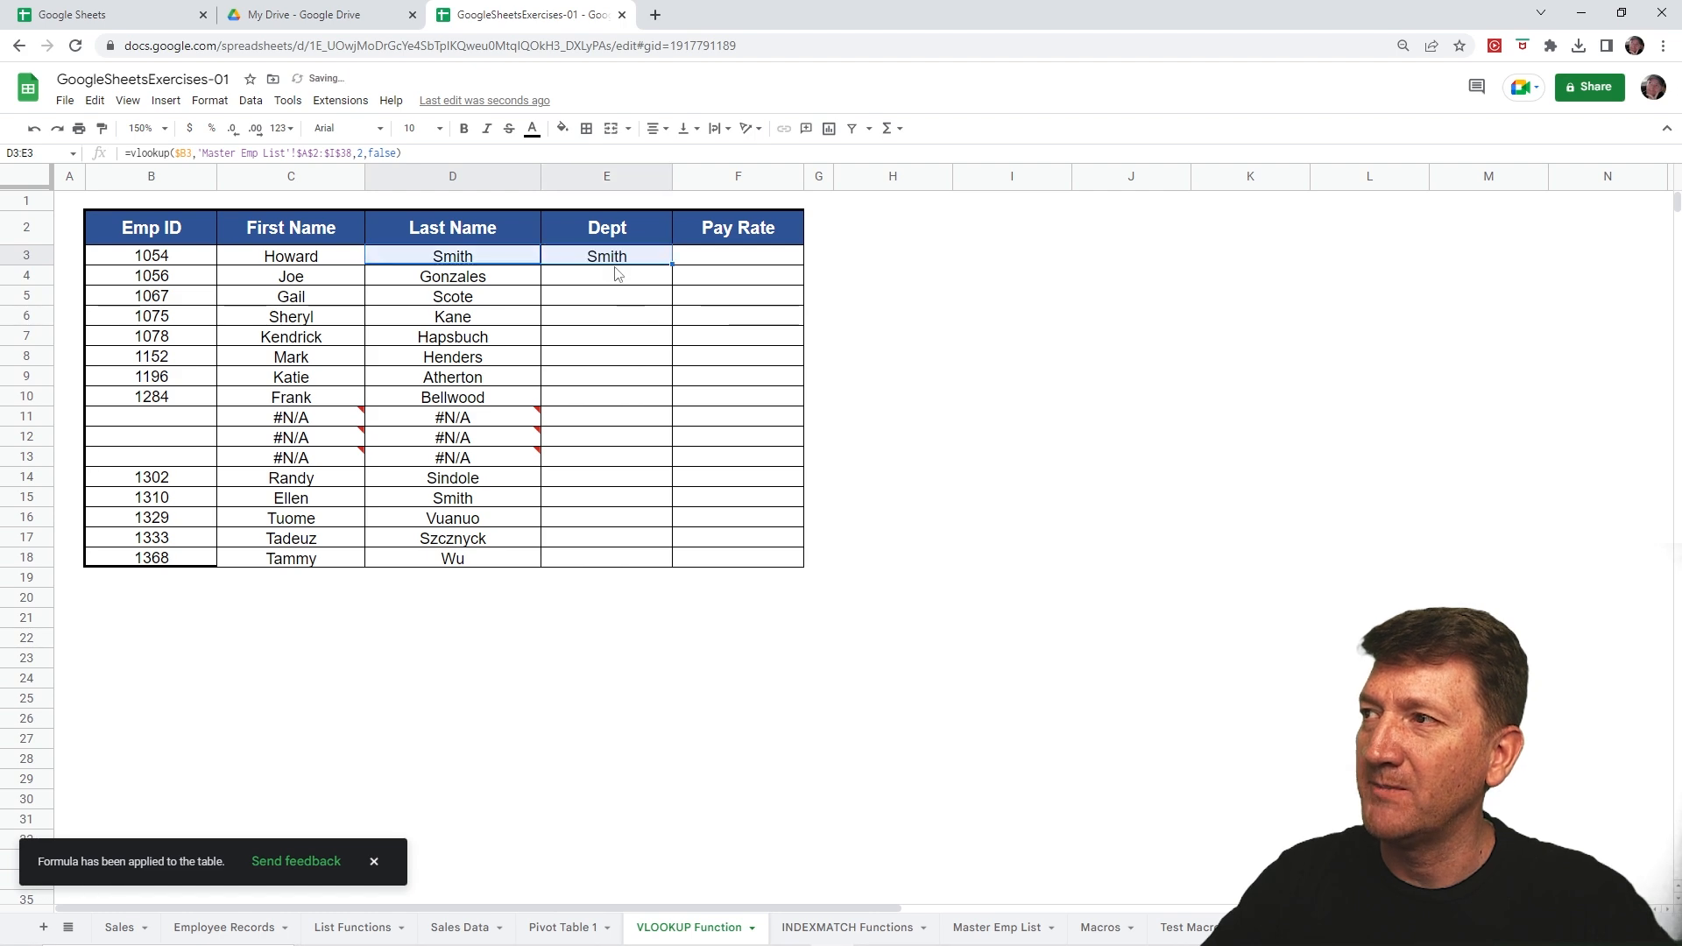
pyautogui.click(983, 928)
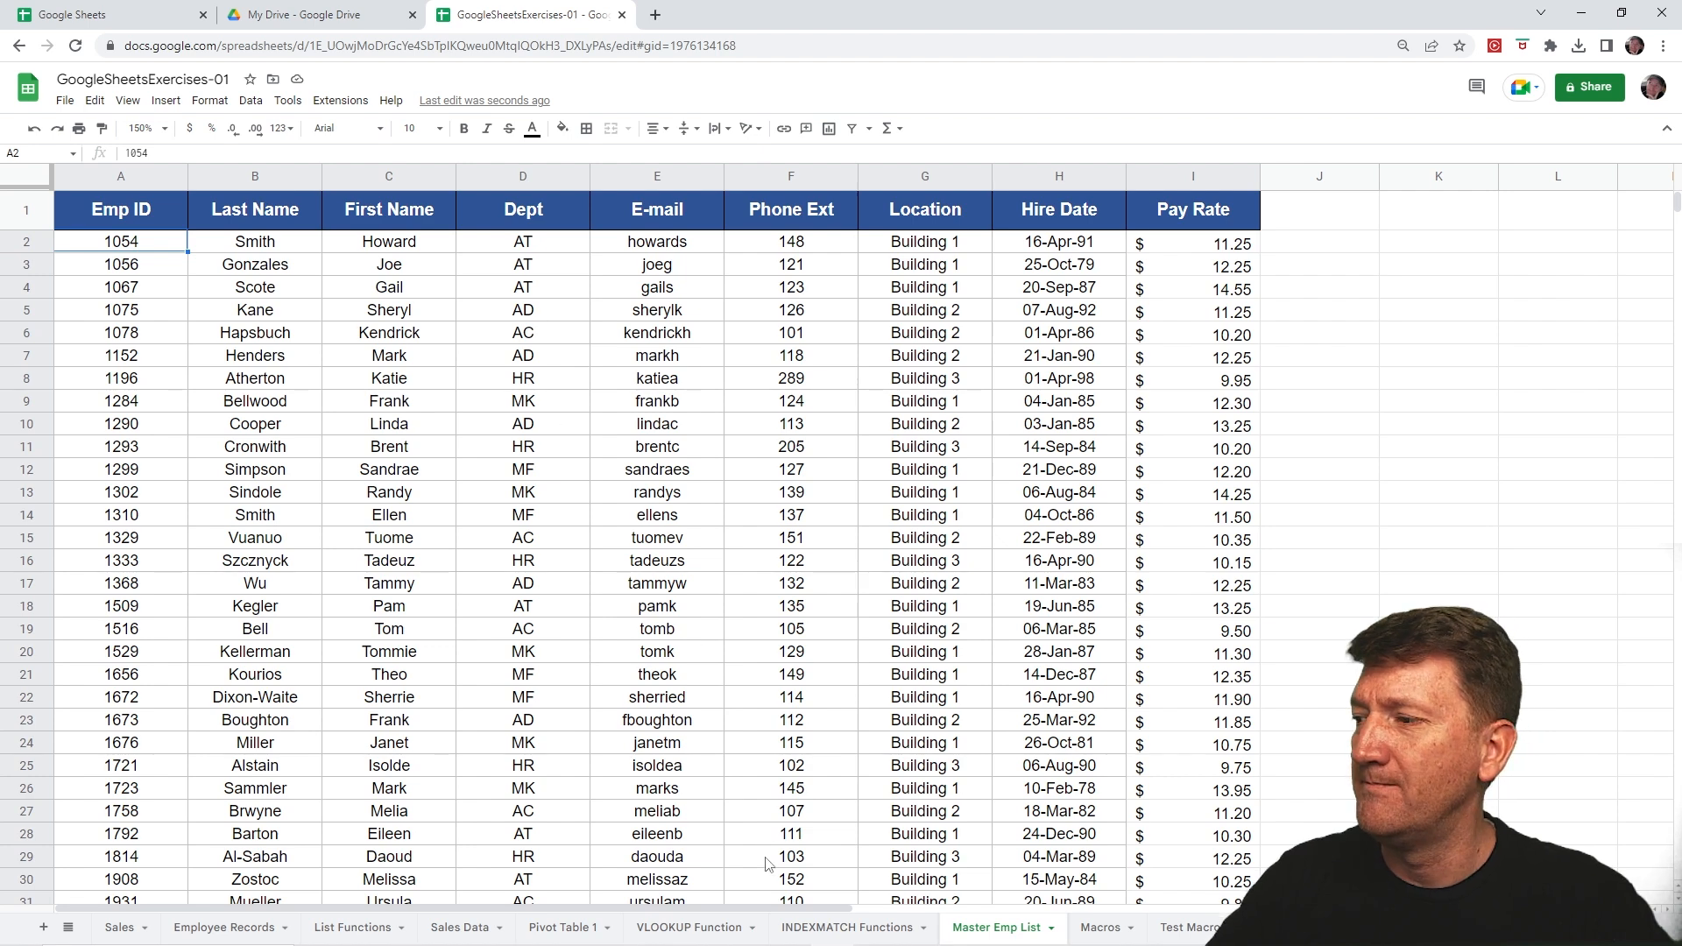
pyautogui.click(714, 928)
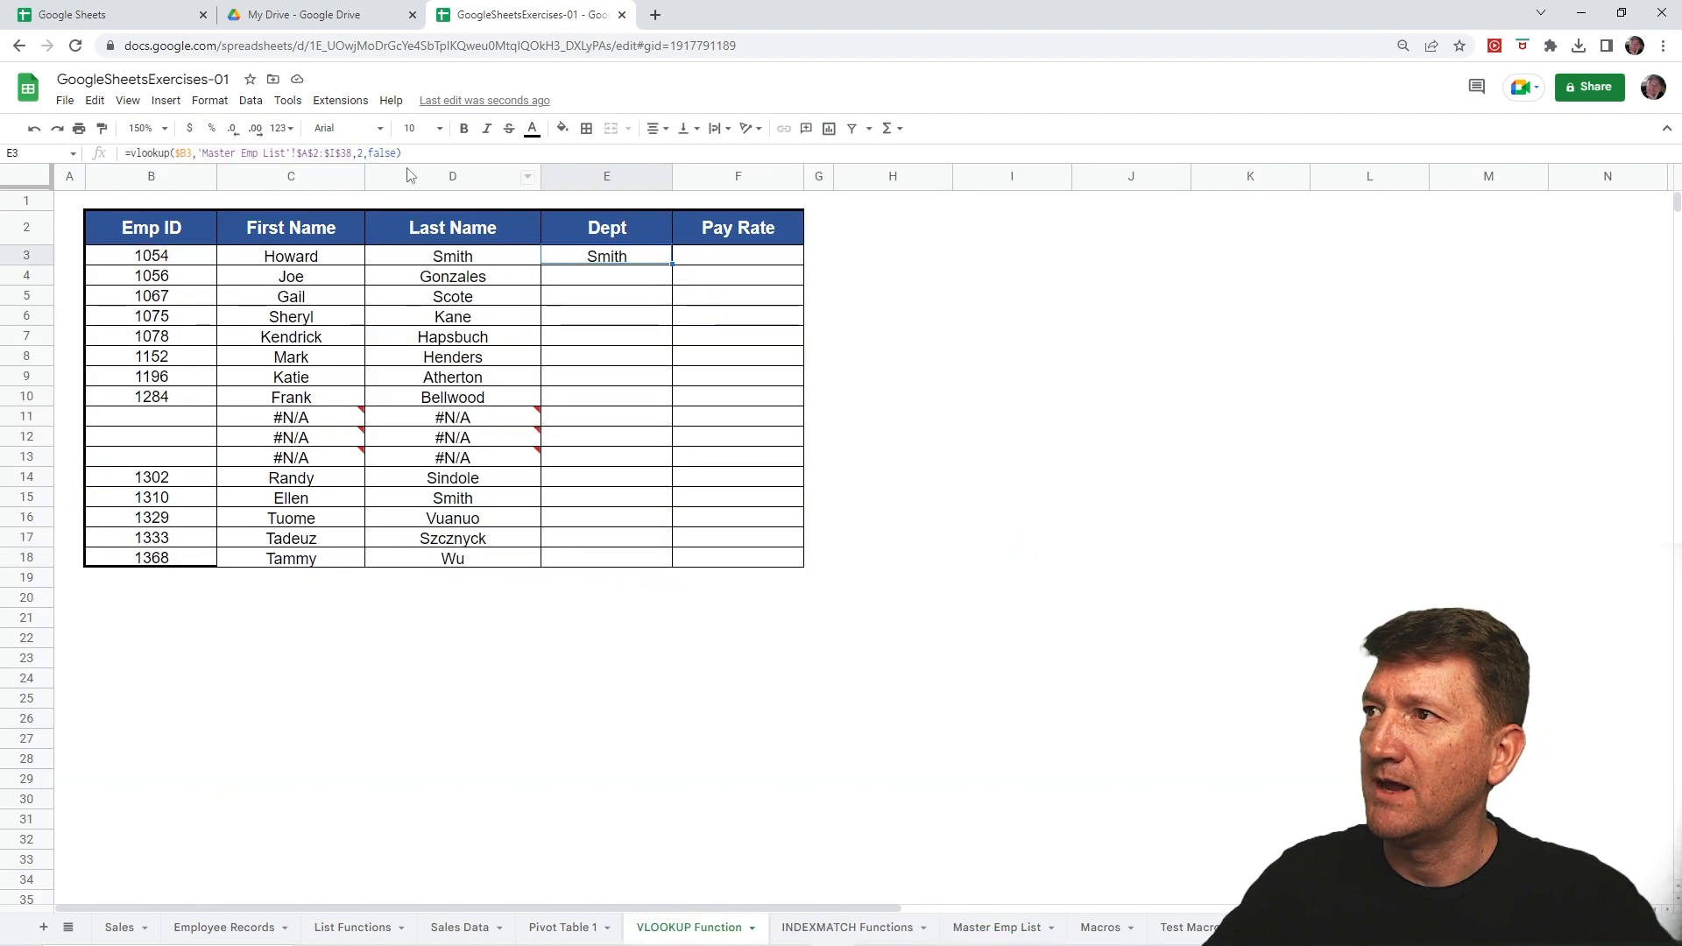
pyautogui.doubleClick(359, 154)
pyautogui.write('4')
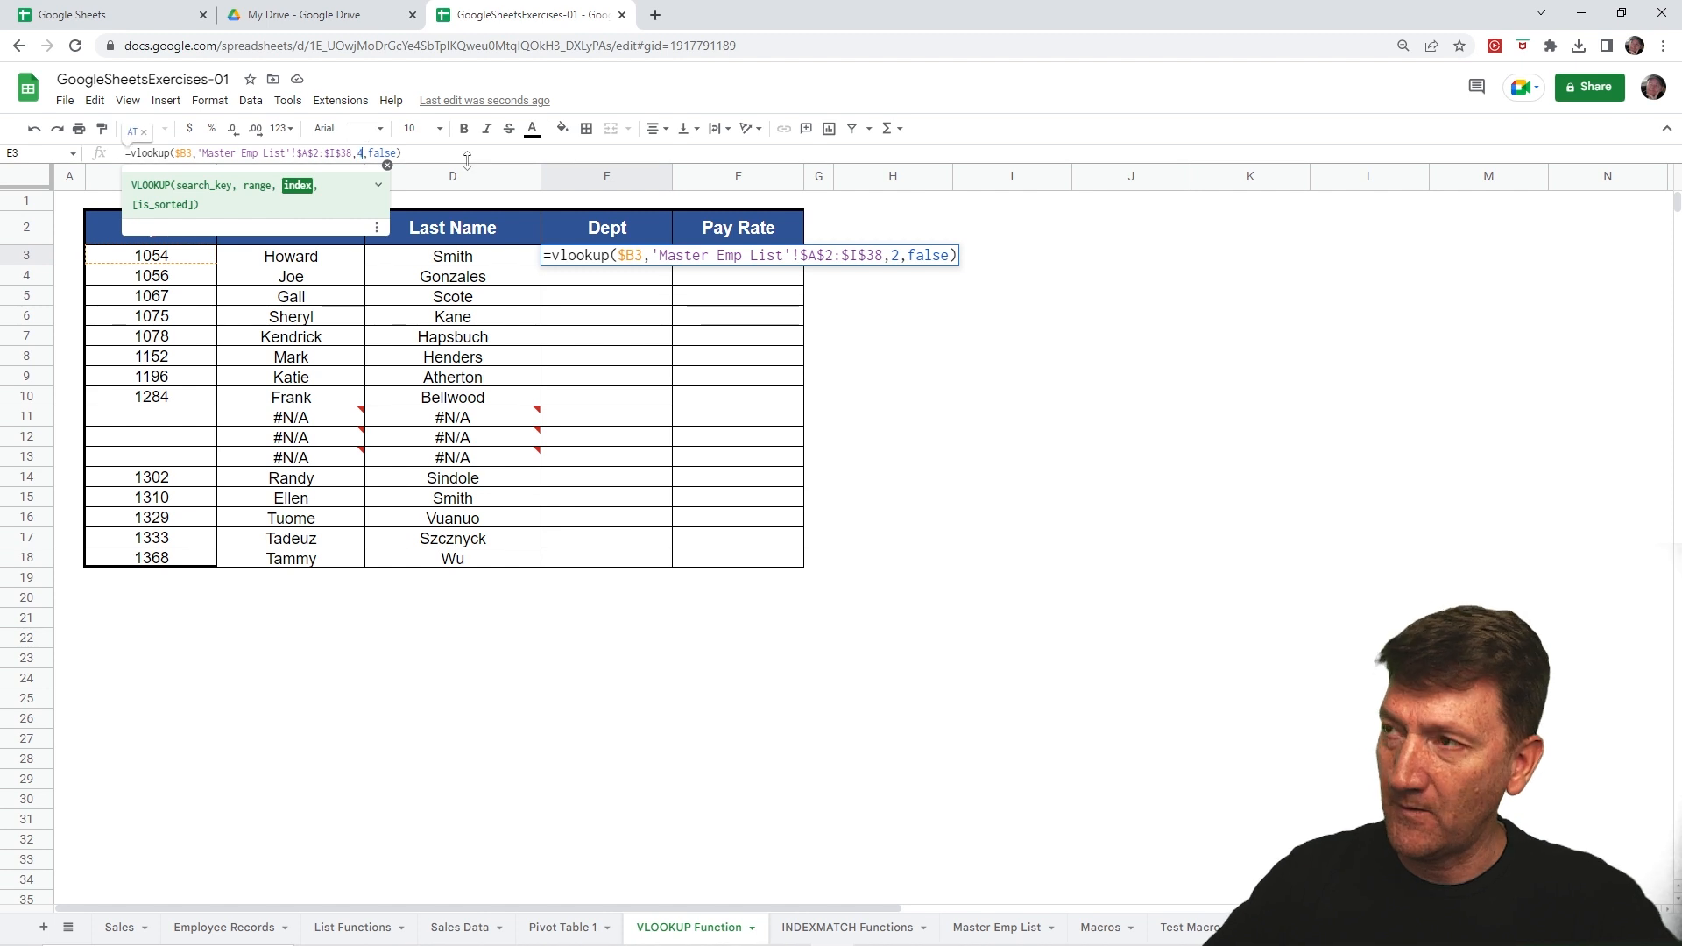
pyautogui.press('Return')
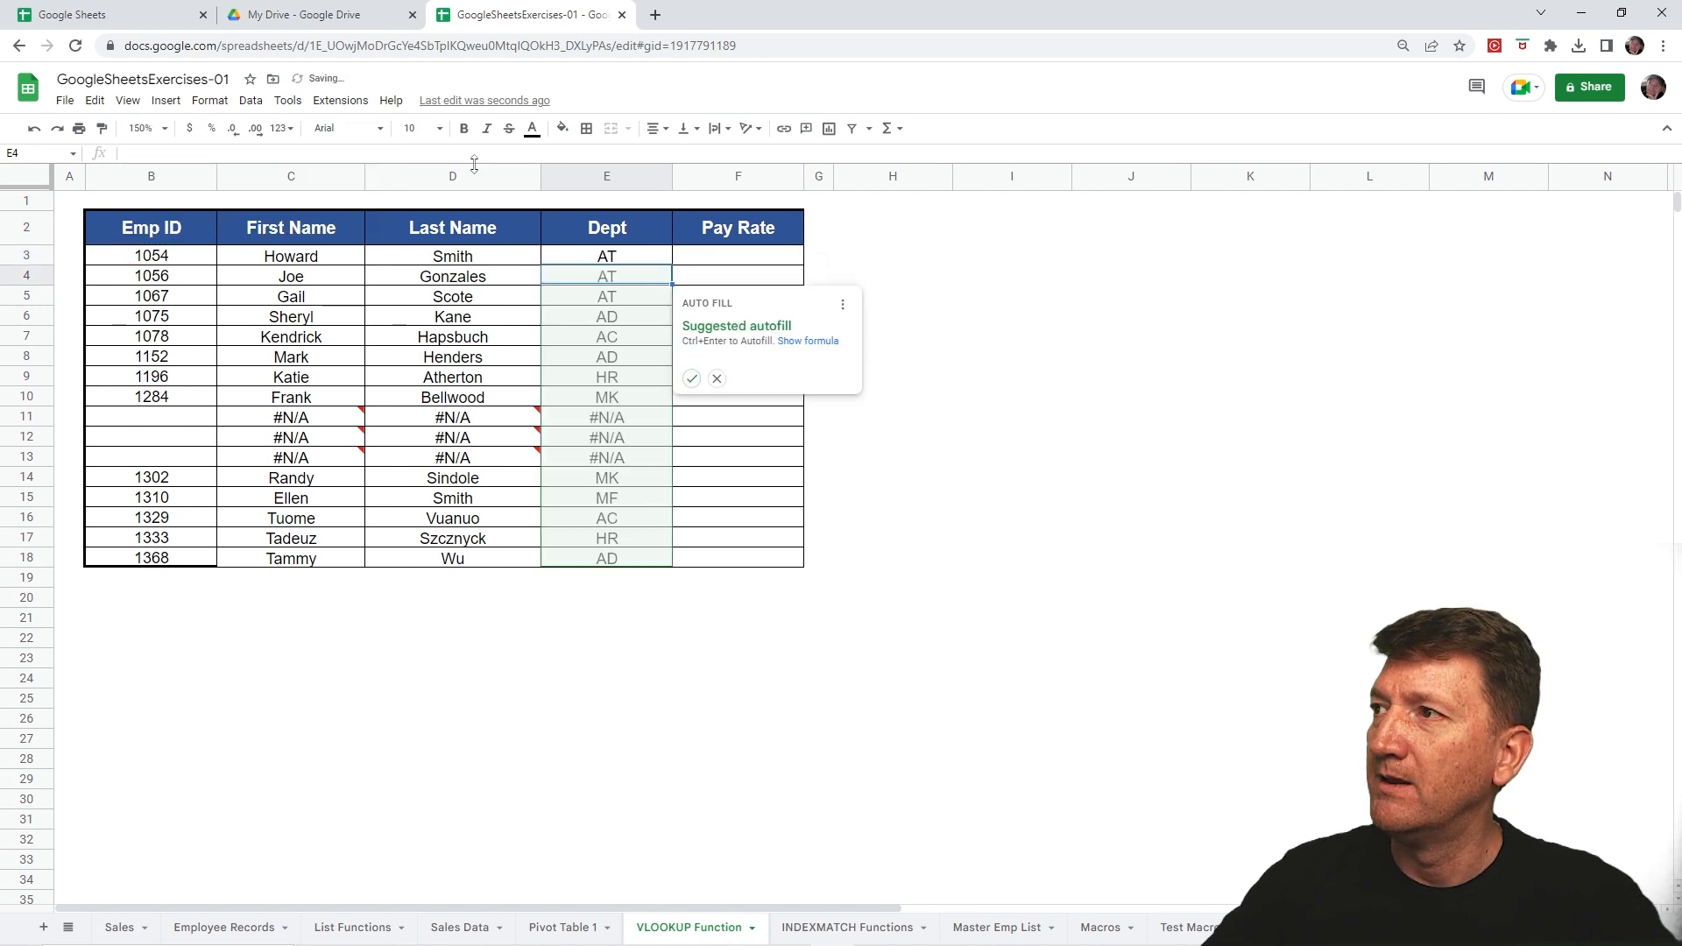
pyautogui.click(691, 378)
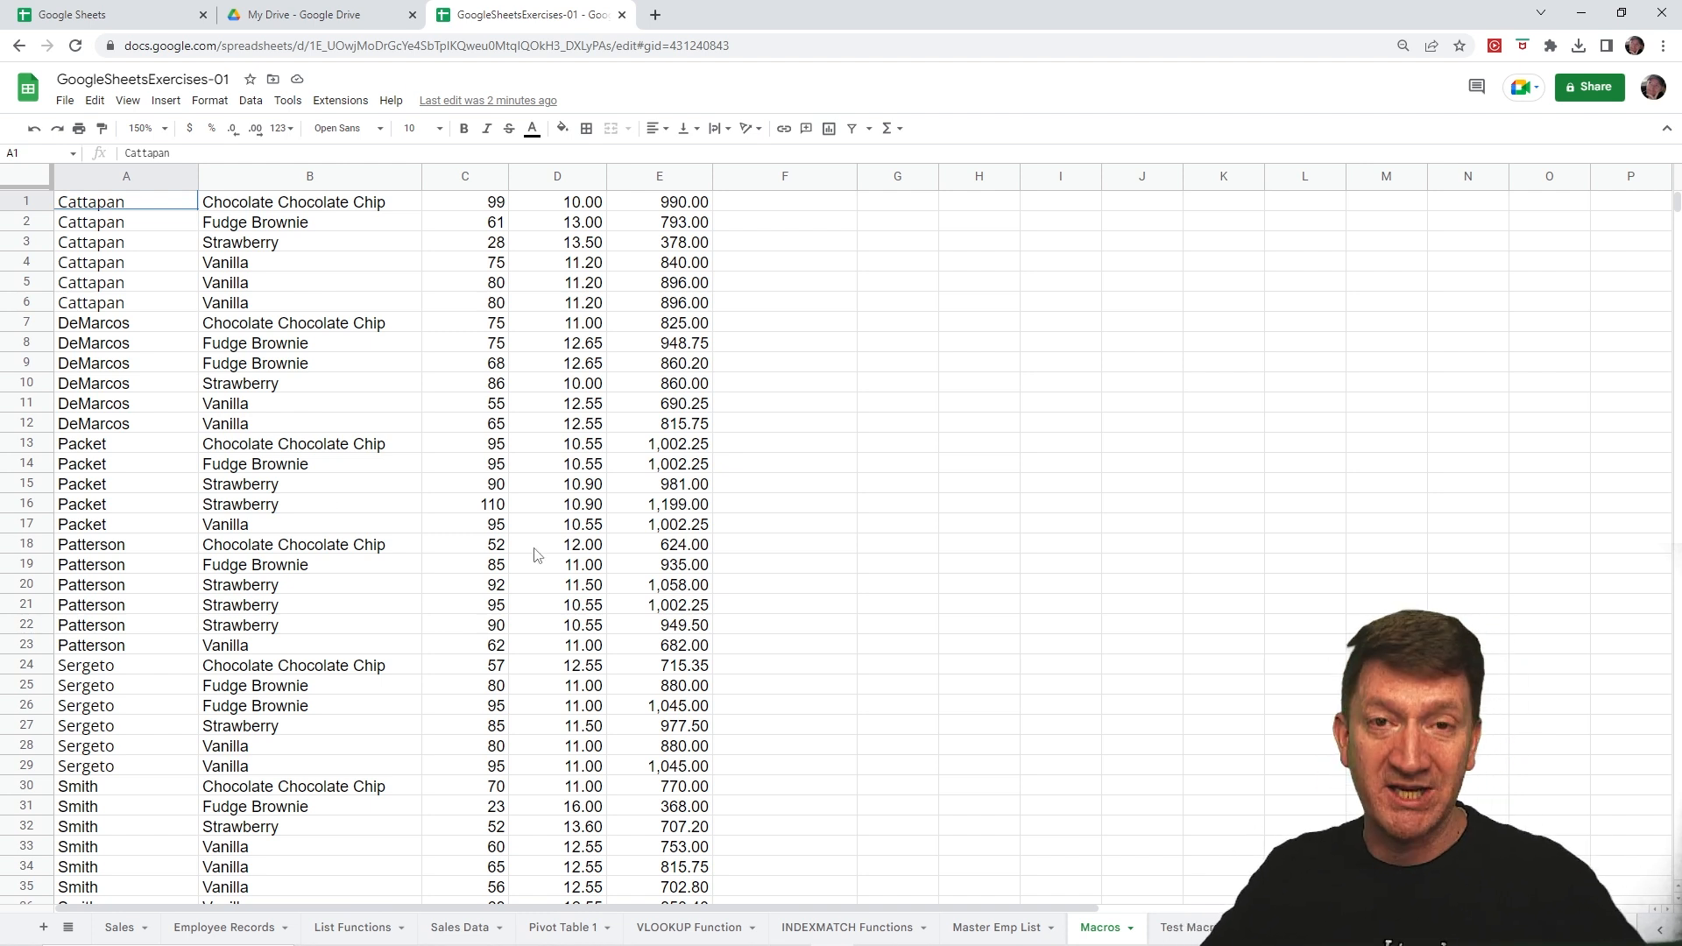
# Step: Compare the data on the Macros sheet with the data on the Test Macro sheet
pyautogui.moveTo(1103, 902); pyautogui.dragTo(1103, 766)
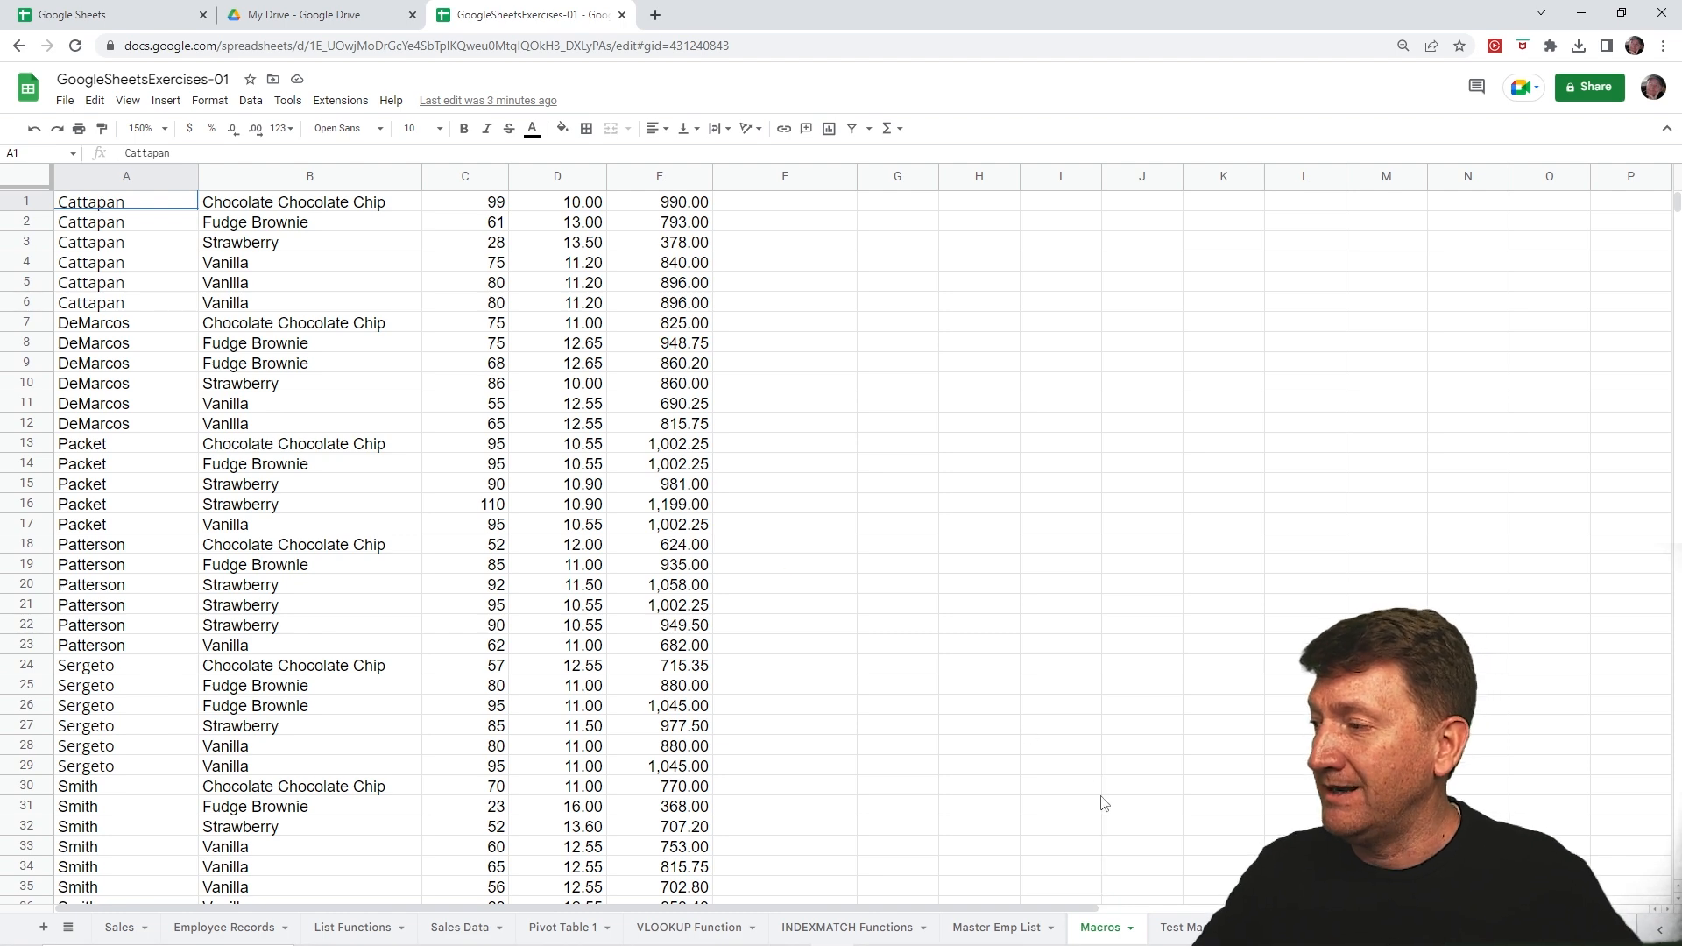
pyautogui.click(1178, 926)
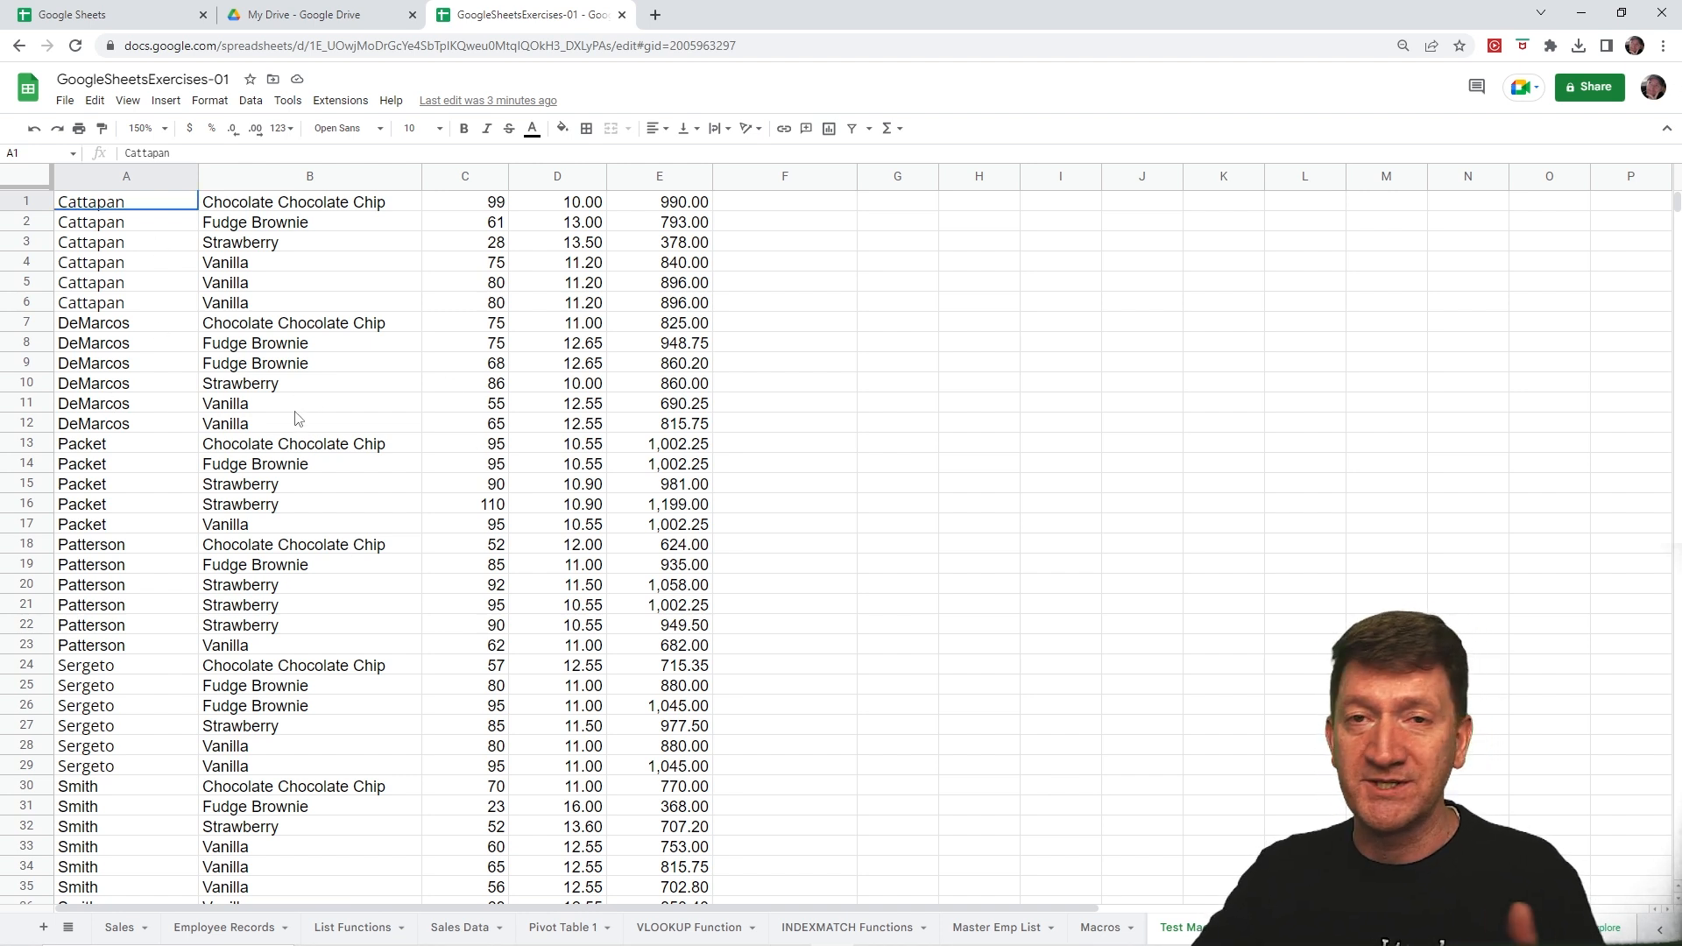
pyautogui.click(1091, 935)
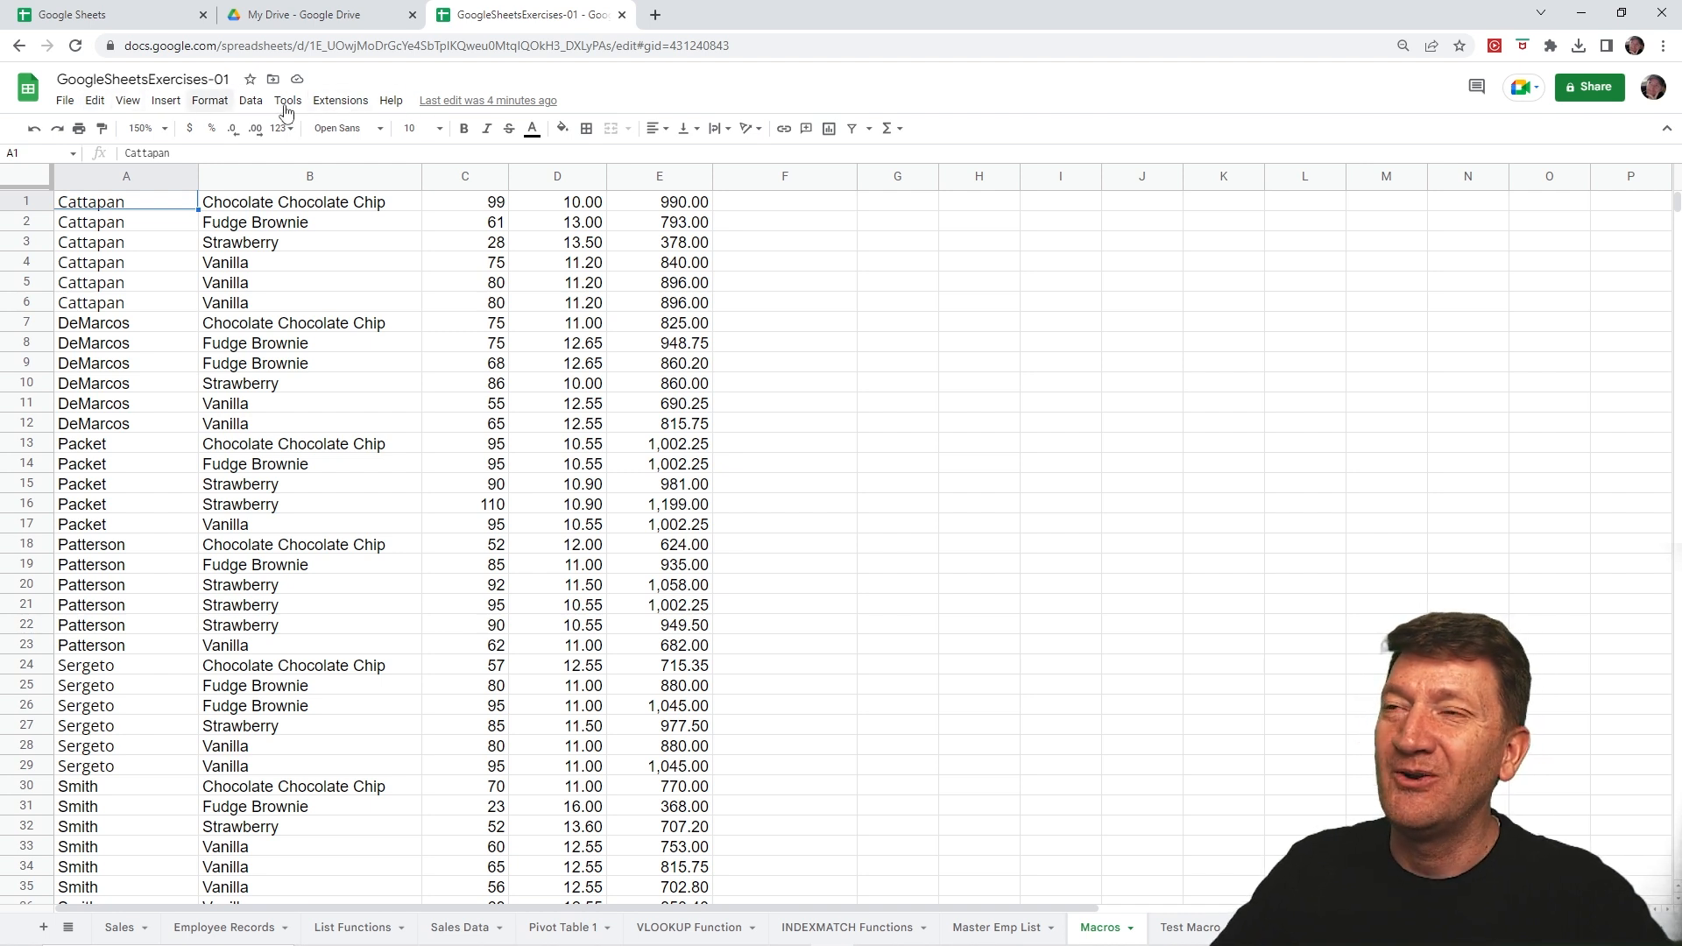
# Step: Start recording a new macro on the Macros sheet and insert one row above row 1
pyautogui.click(335, 104)
pyautogui.moveTo(352, 162)
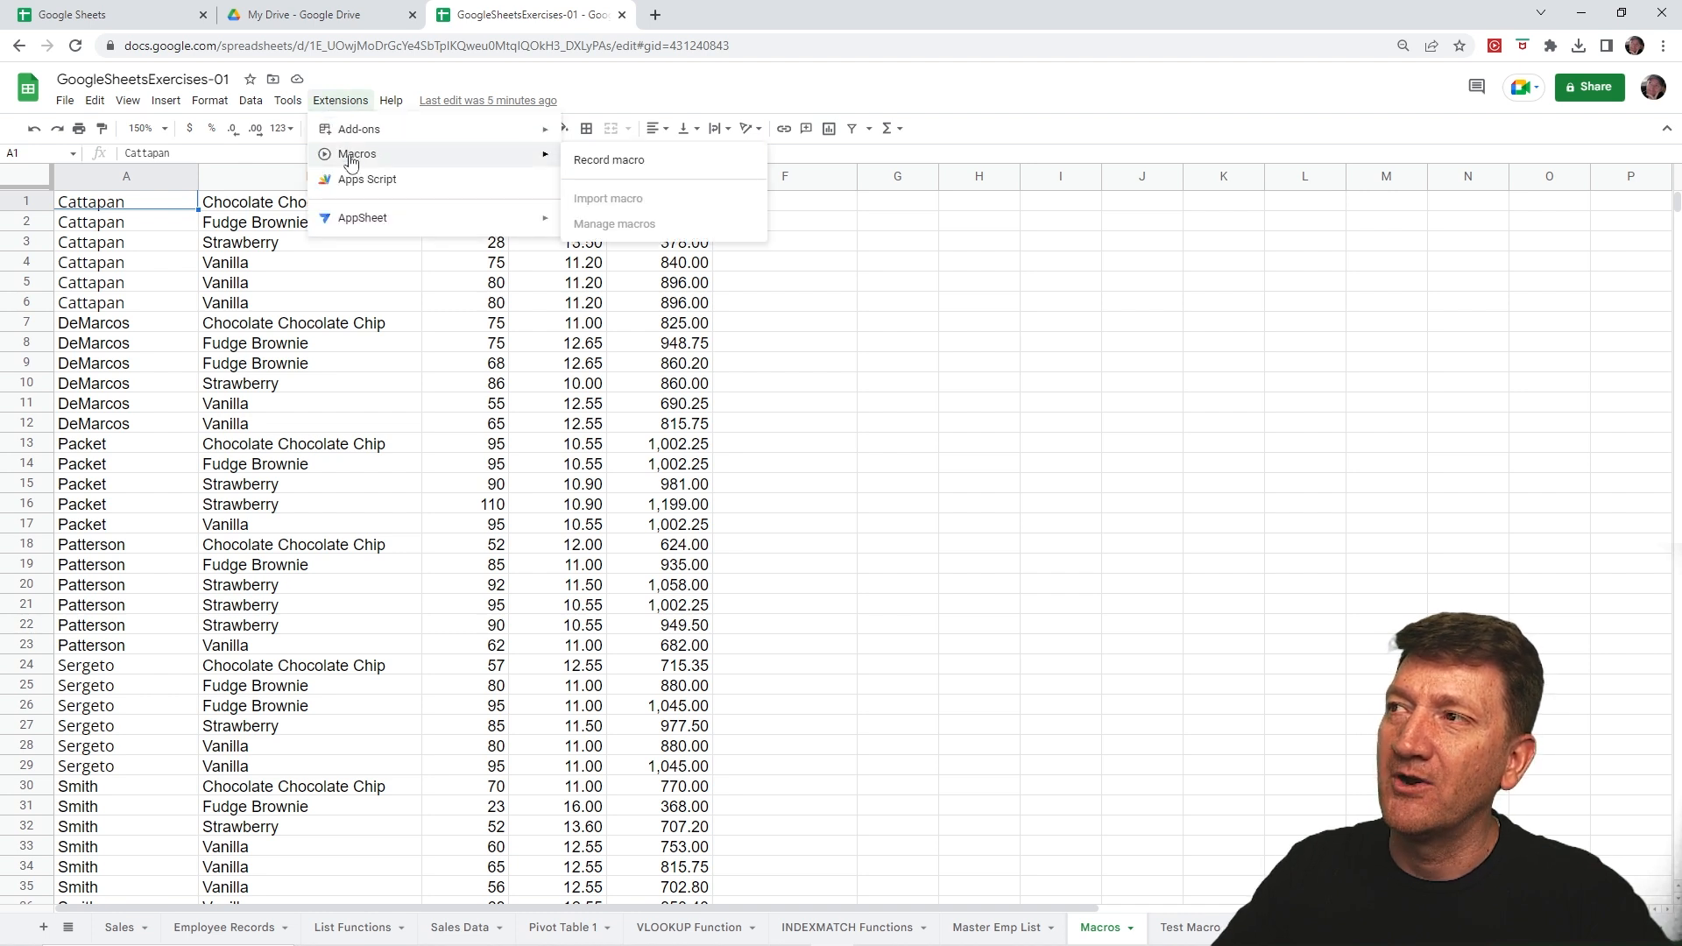
pyautogui.click(614, 172)
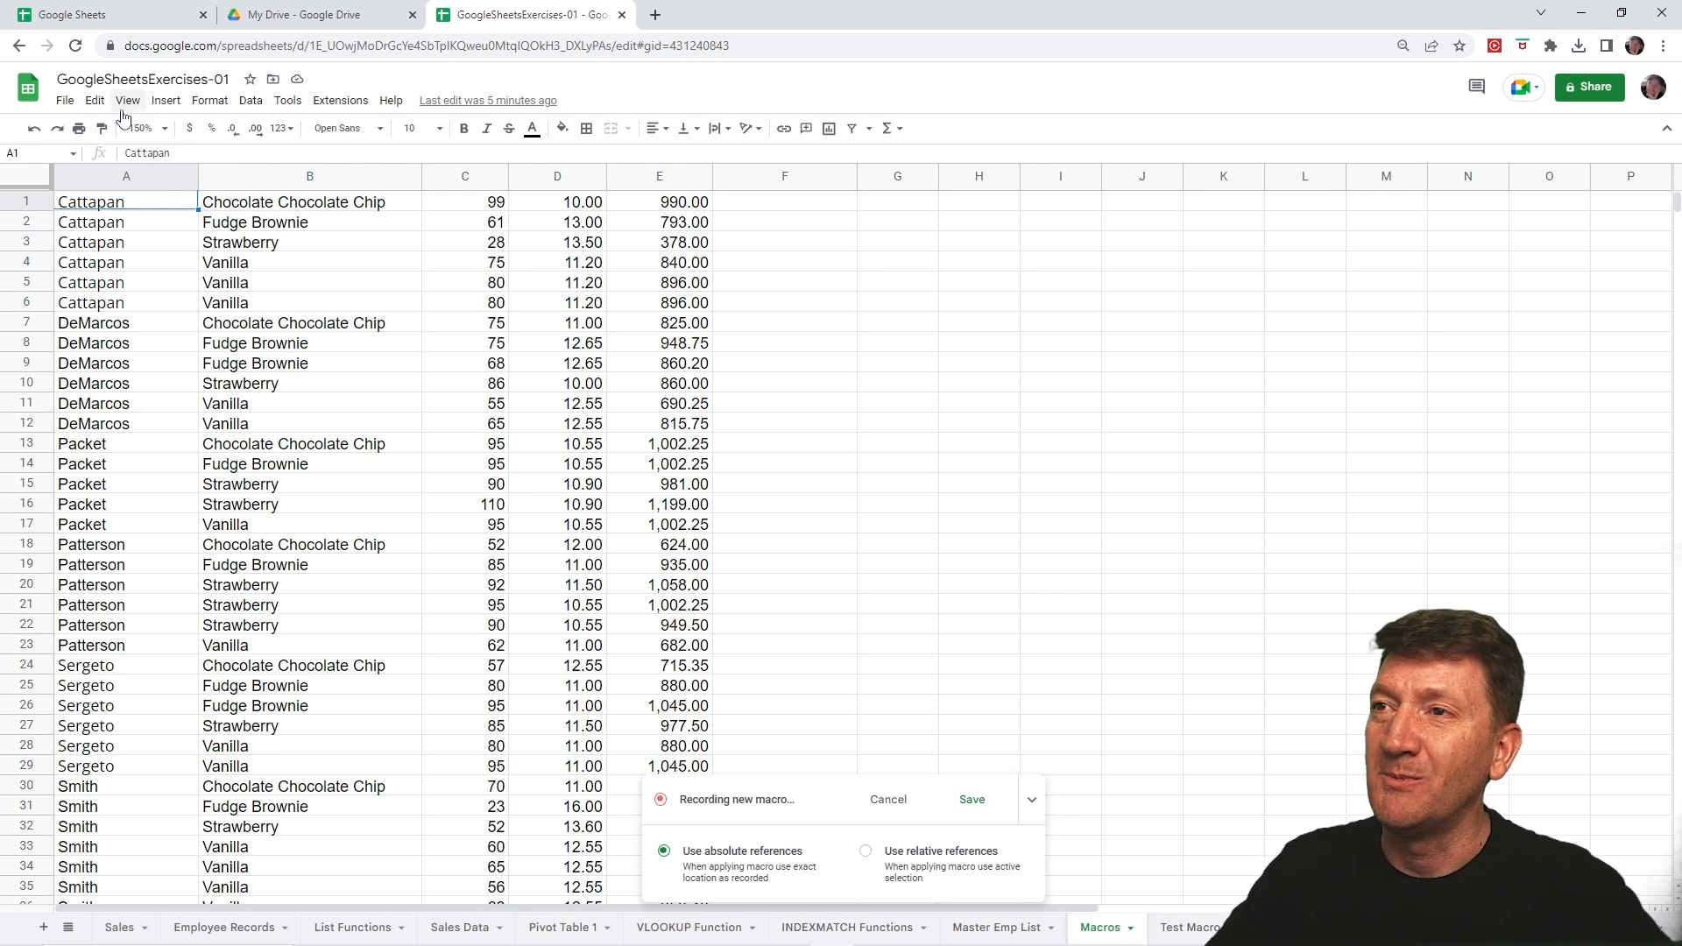
pyautogui.rightClick(25, 204)
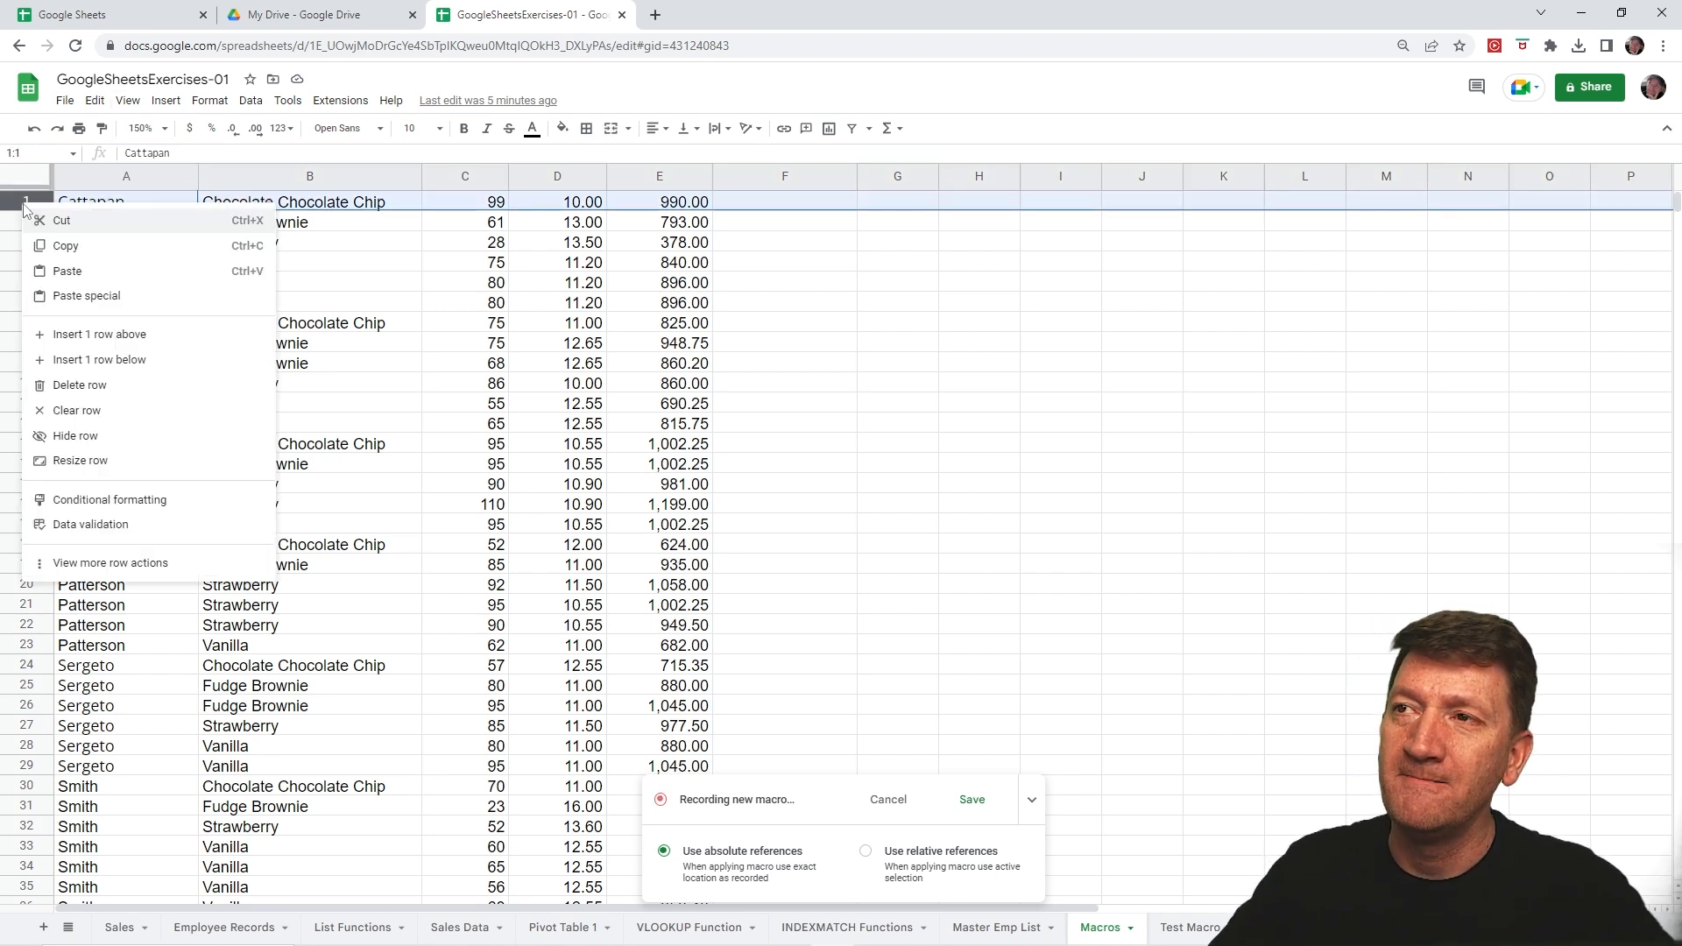
pyautogui.click(103, 343)
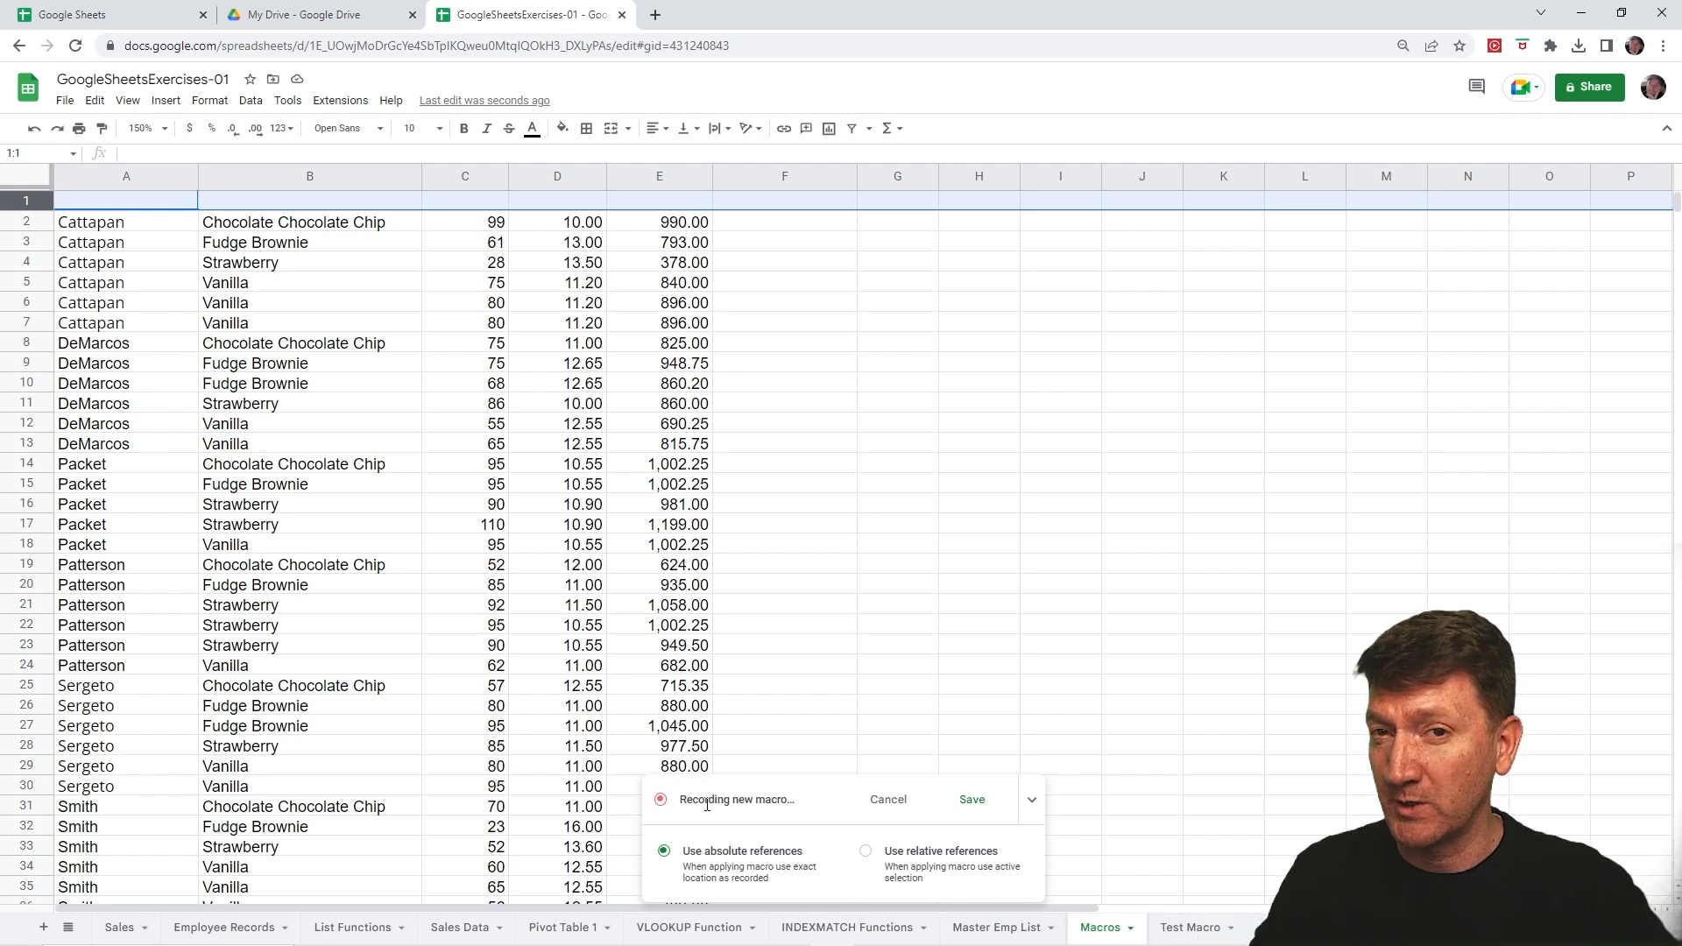
# Step: Enter the header Salesperson in cell A1 of the inserted row
pyautogui.click(86, 205)
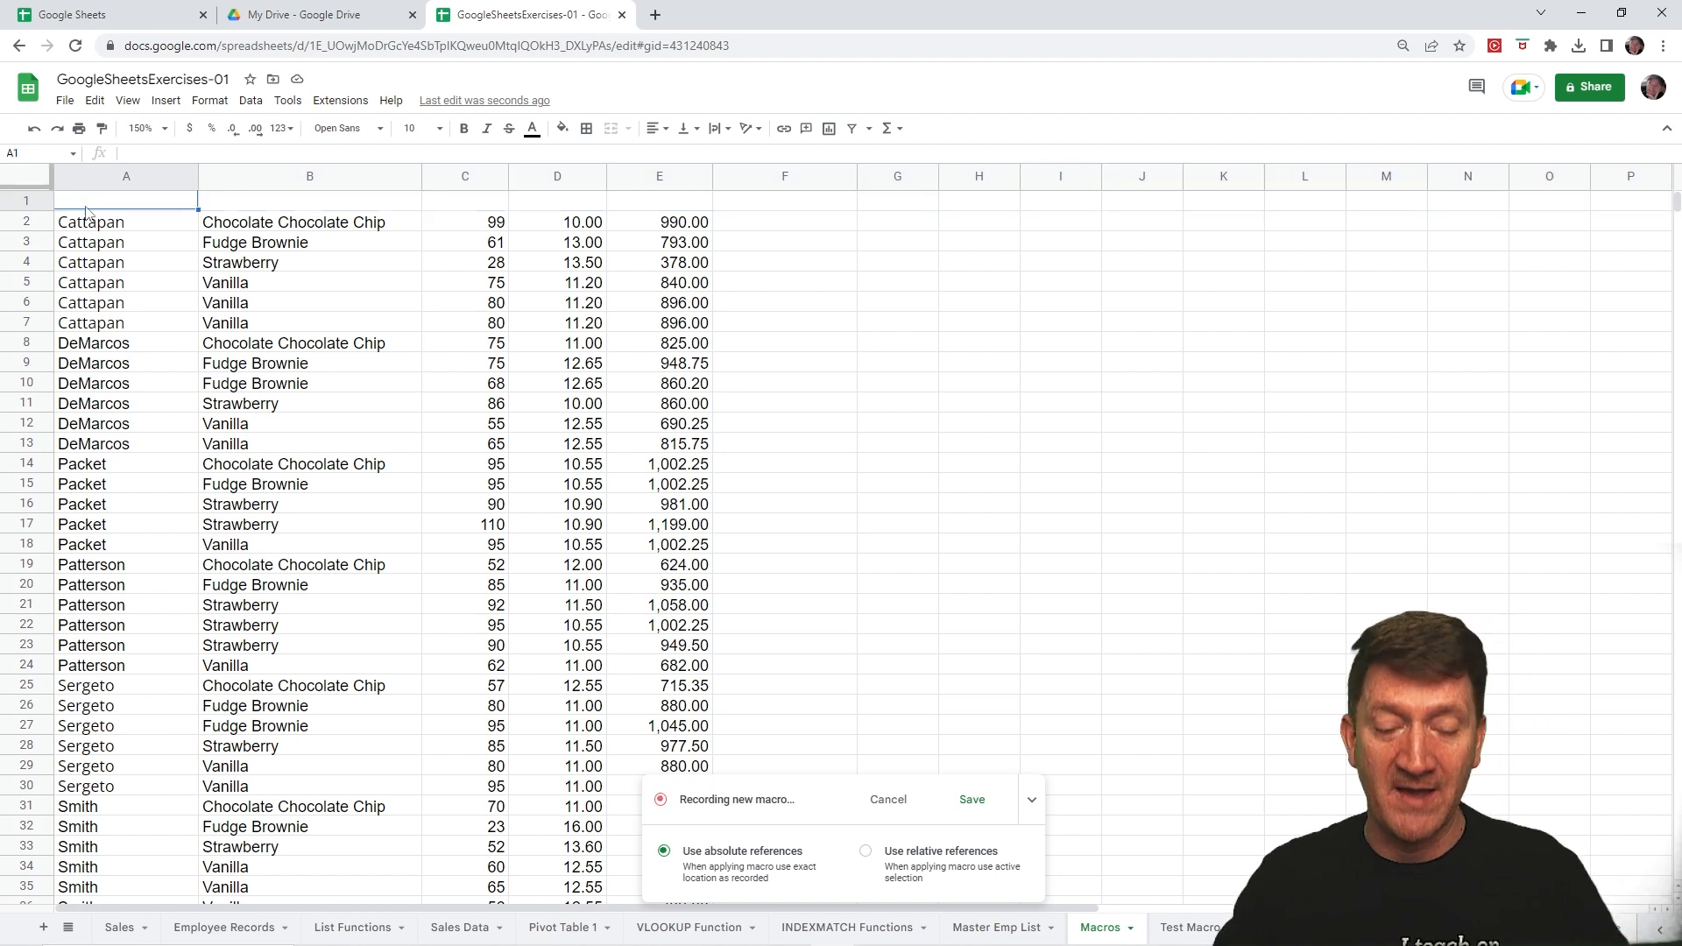
pyautogui.write('Salespe')
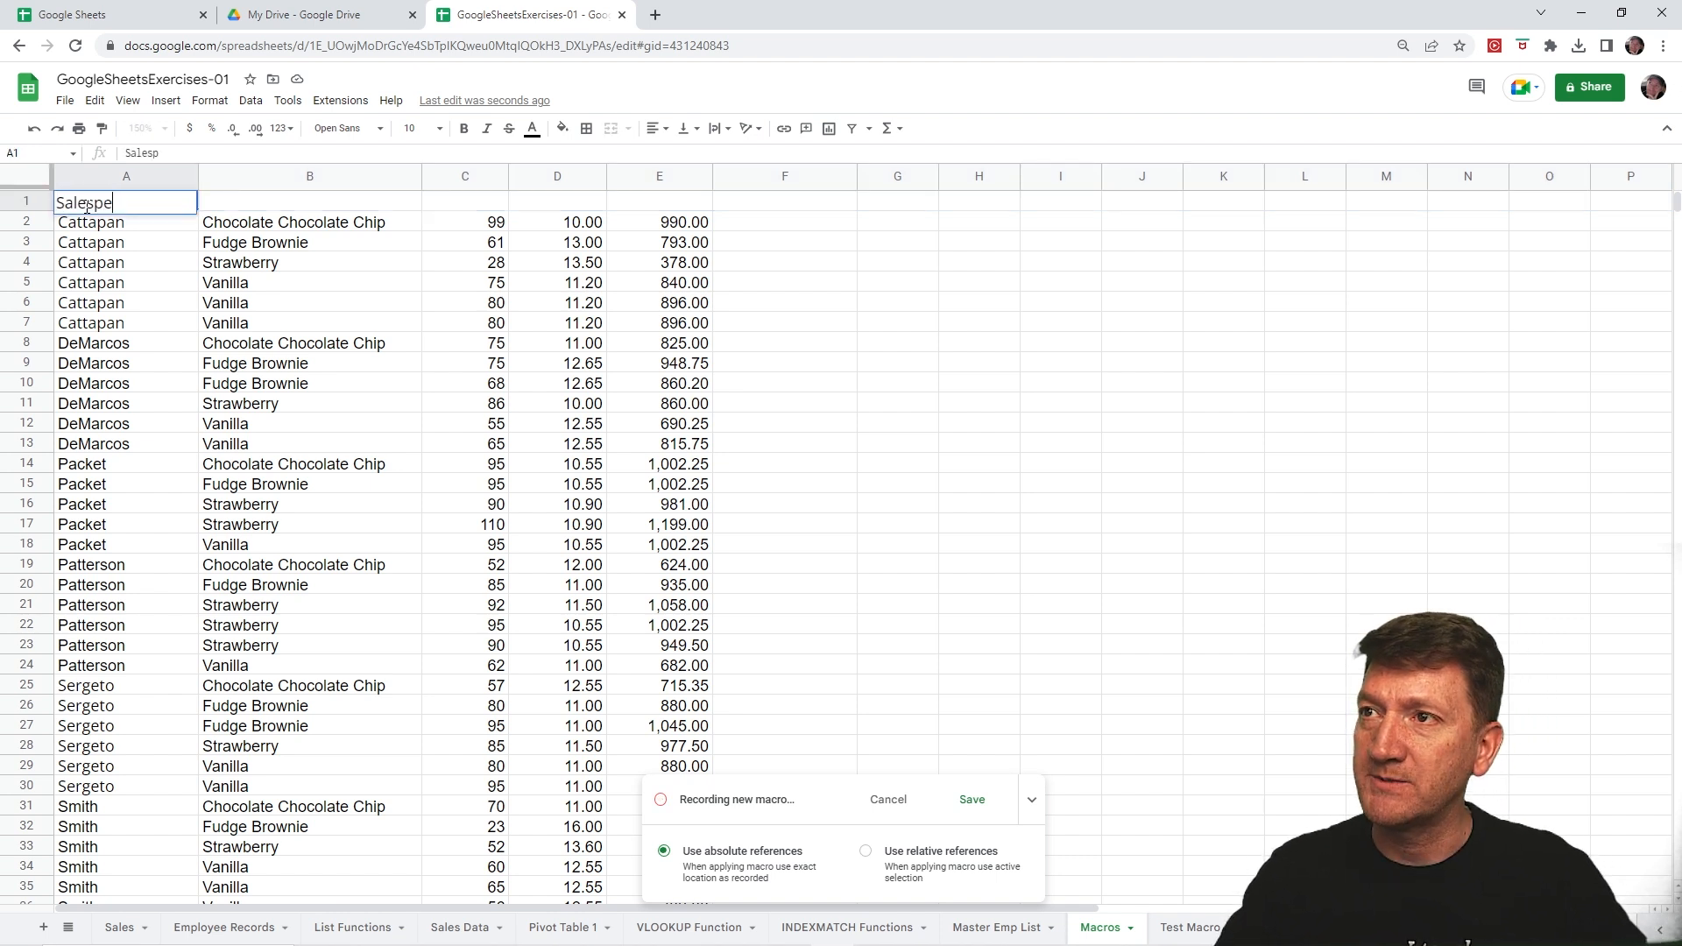
pyautogui.write('rson')
pyautogui.press('Tab')
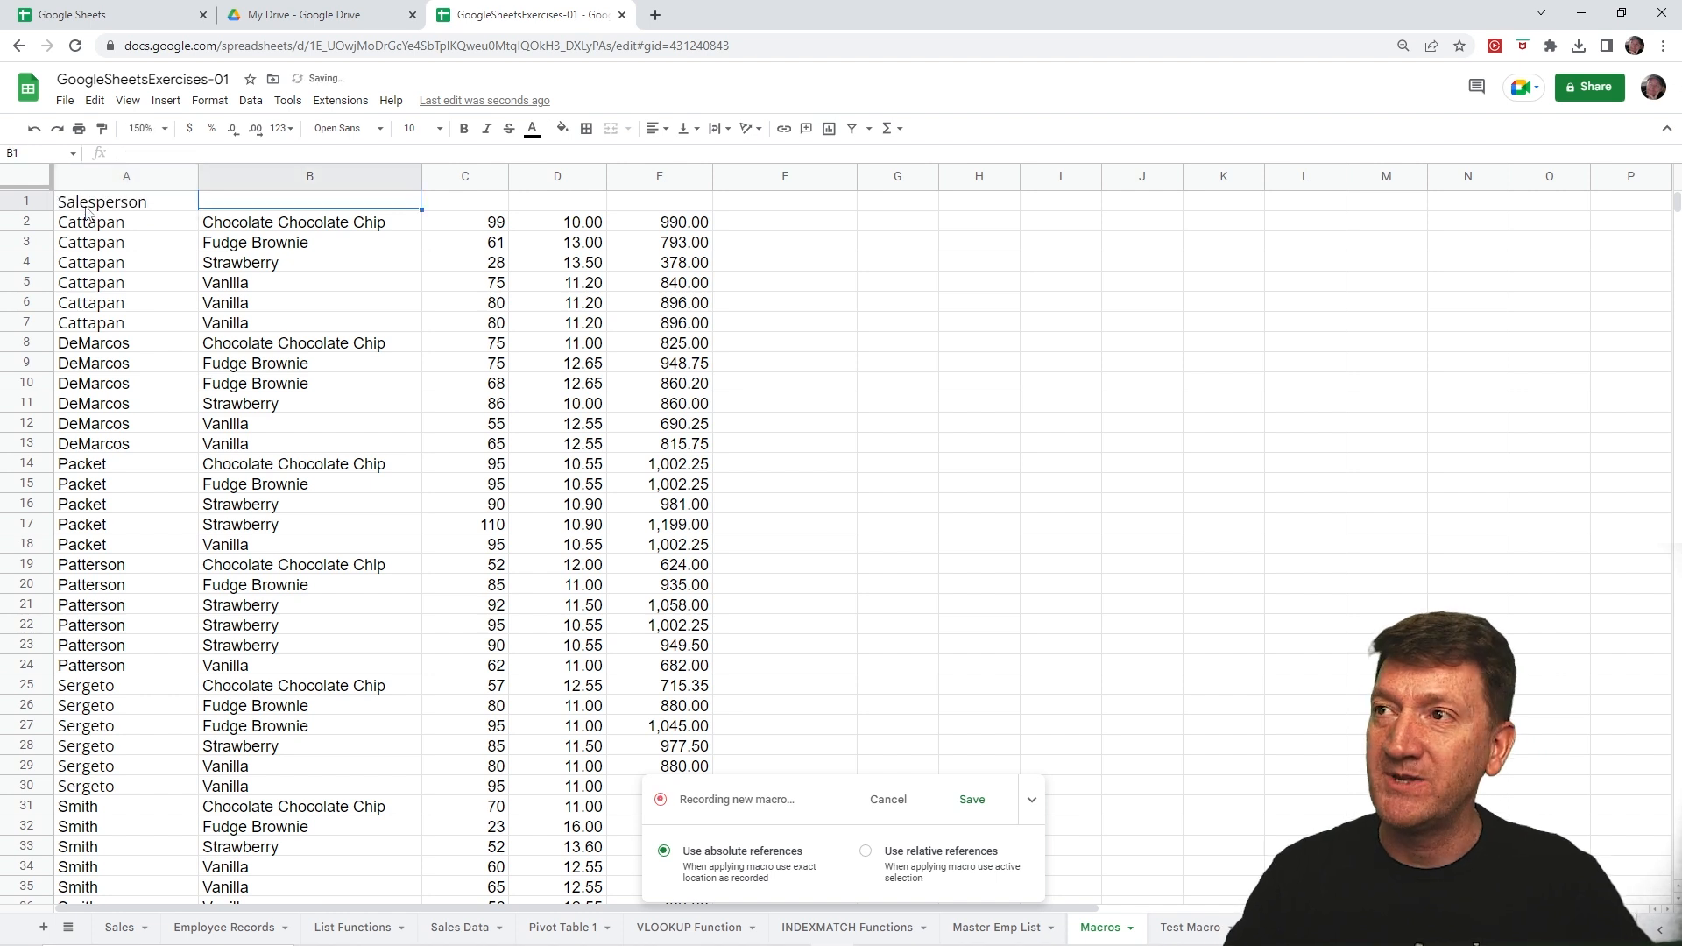
pyautogui.write('{rp')
pyautogui.write('od')
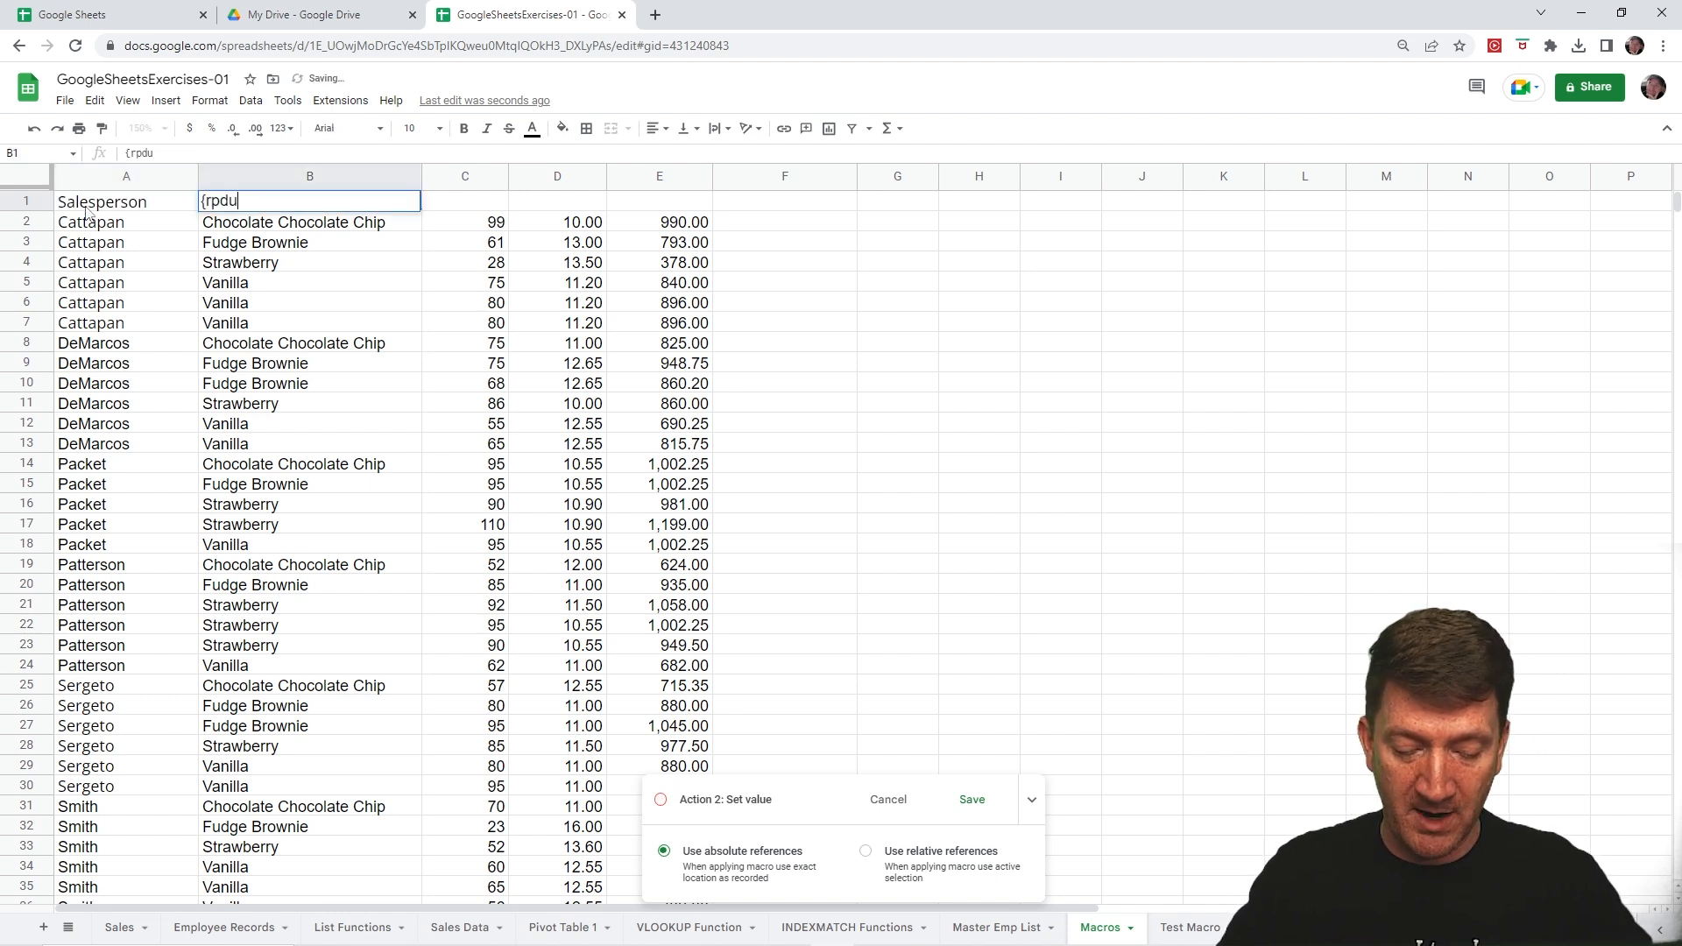
pyautogui.press('BackSpace')
pyautogui.press('BackSpace')
pyautogui.press('BackSpace')
pyautogui.press('BackSpace')
pyautogui.press('BackSpace')
# Step: Enter the headers Product, Qty, Price and Total in cells B1 to E1
pyautogui.write('Product')
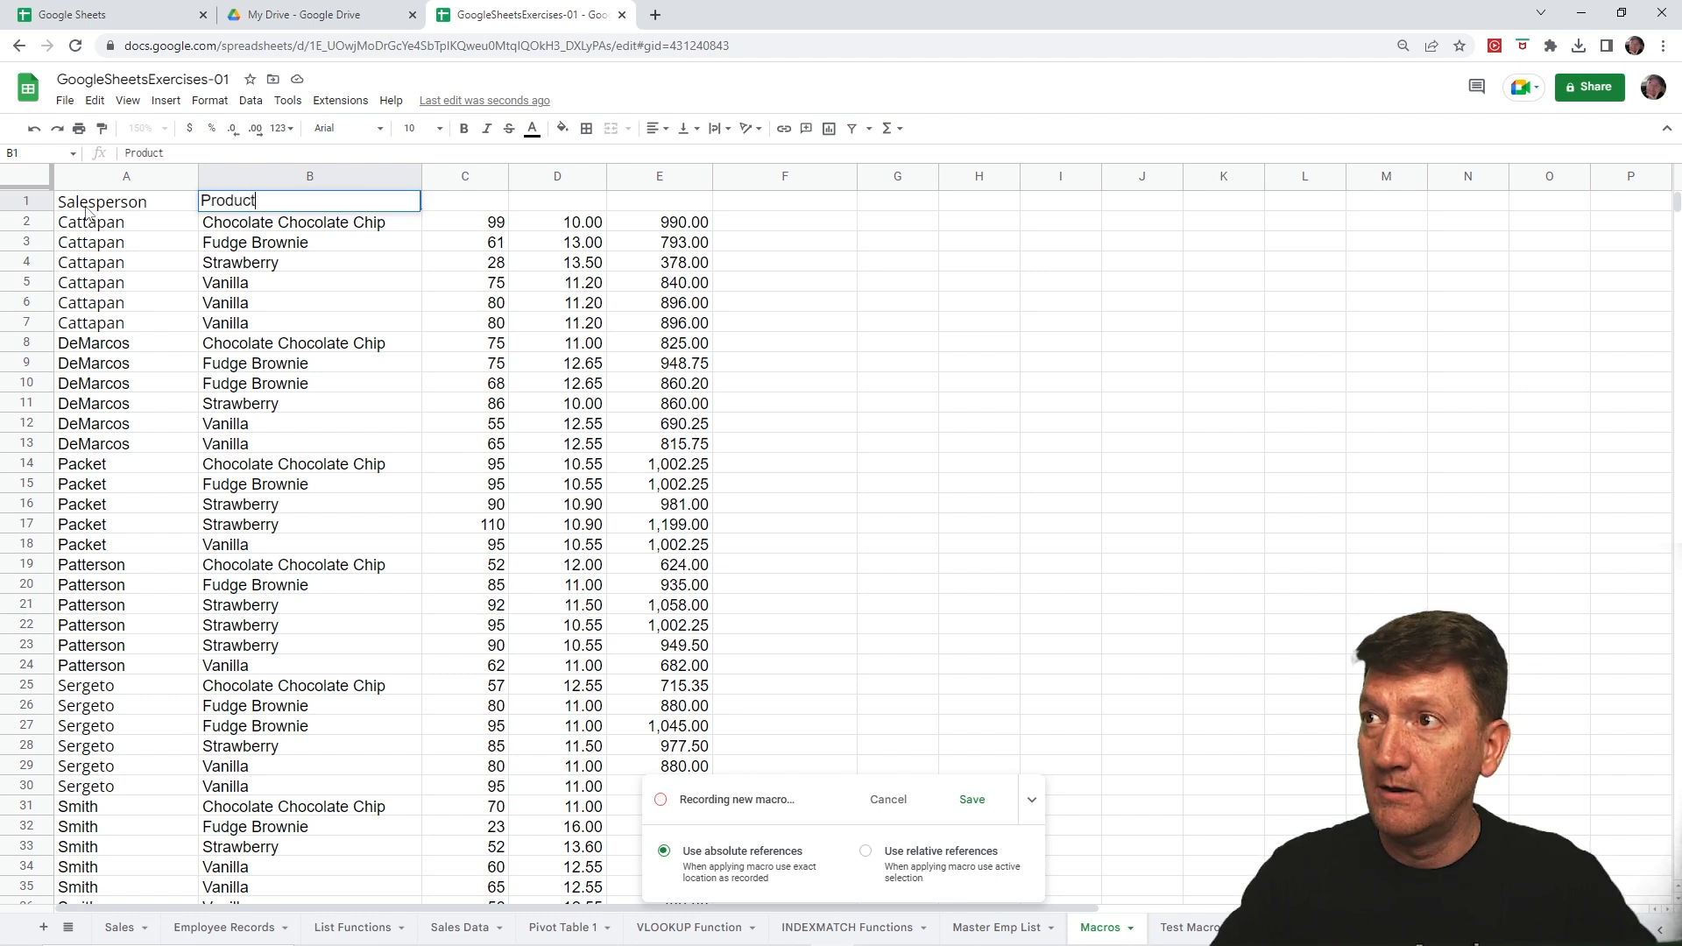
pyautogui.press('Tab')
pyautogui.write('Qty')
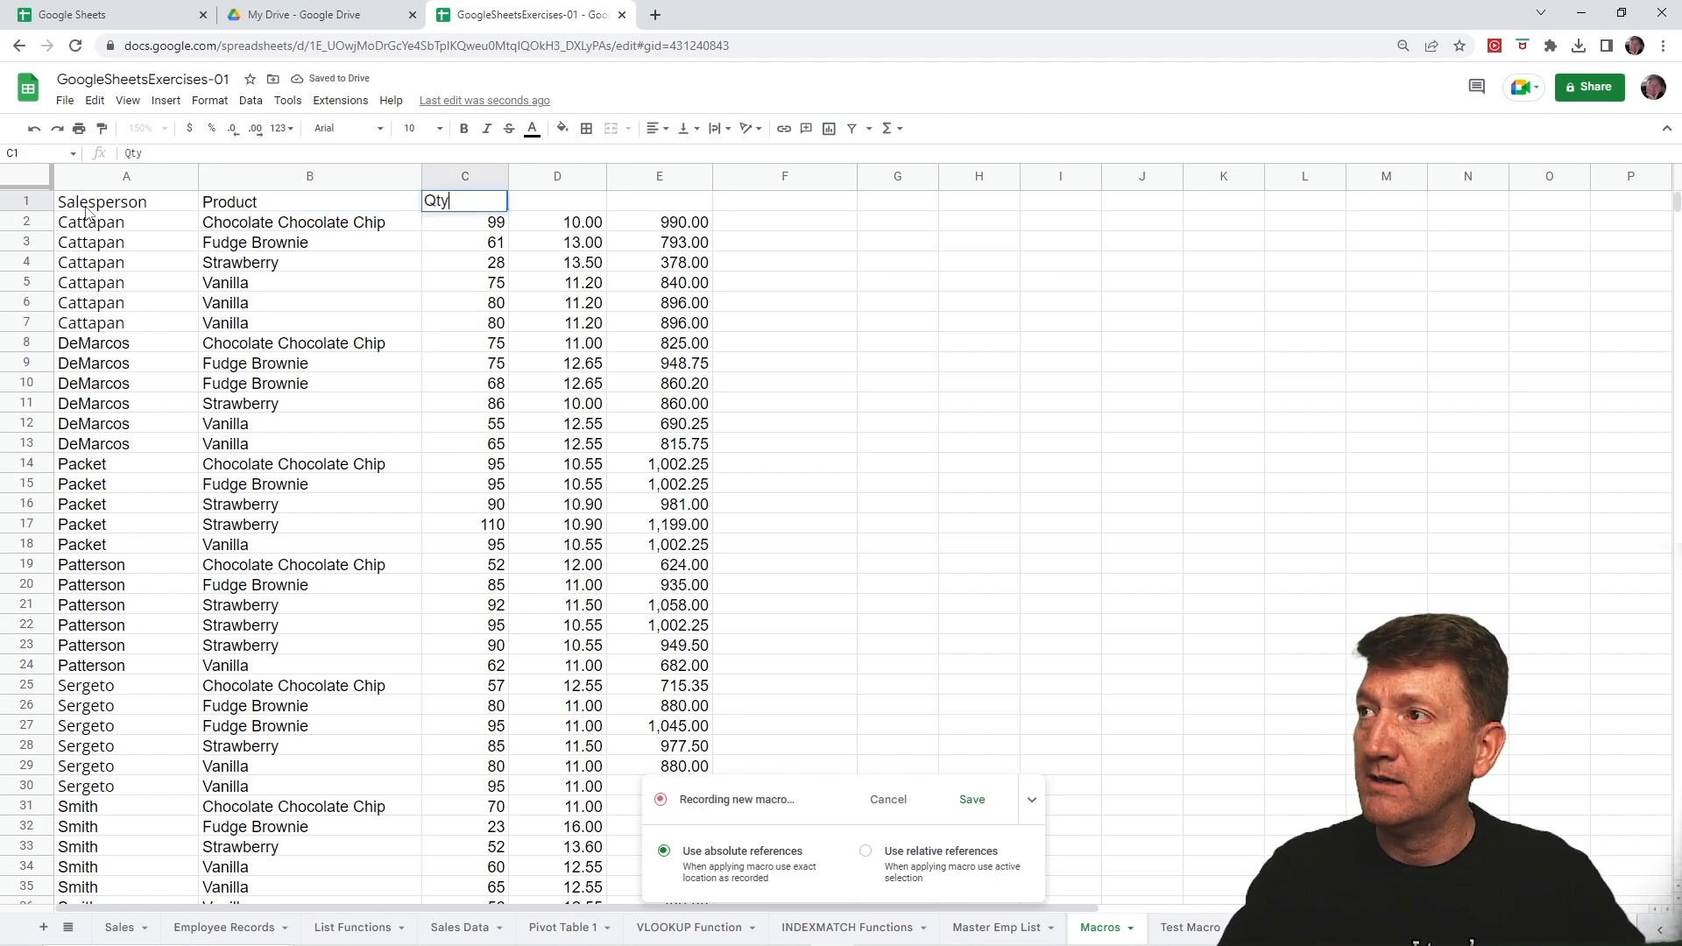
pyautogui.press('Tab')
pyautogui.write('Price')
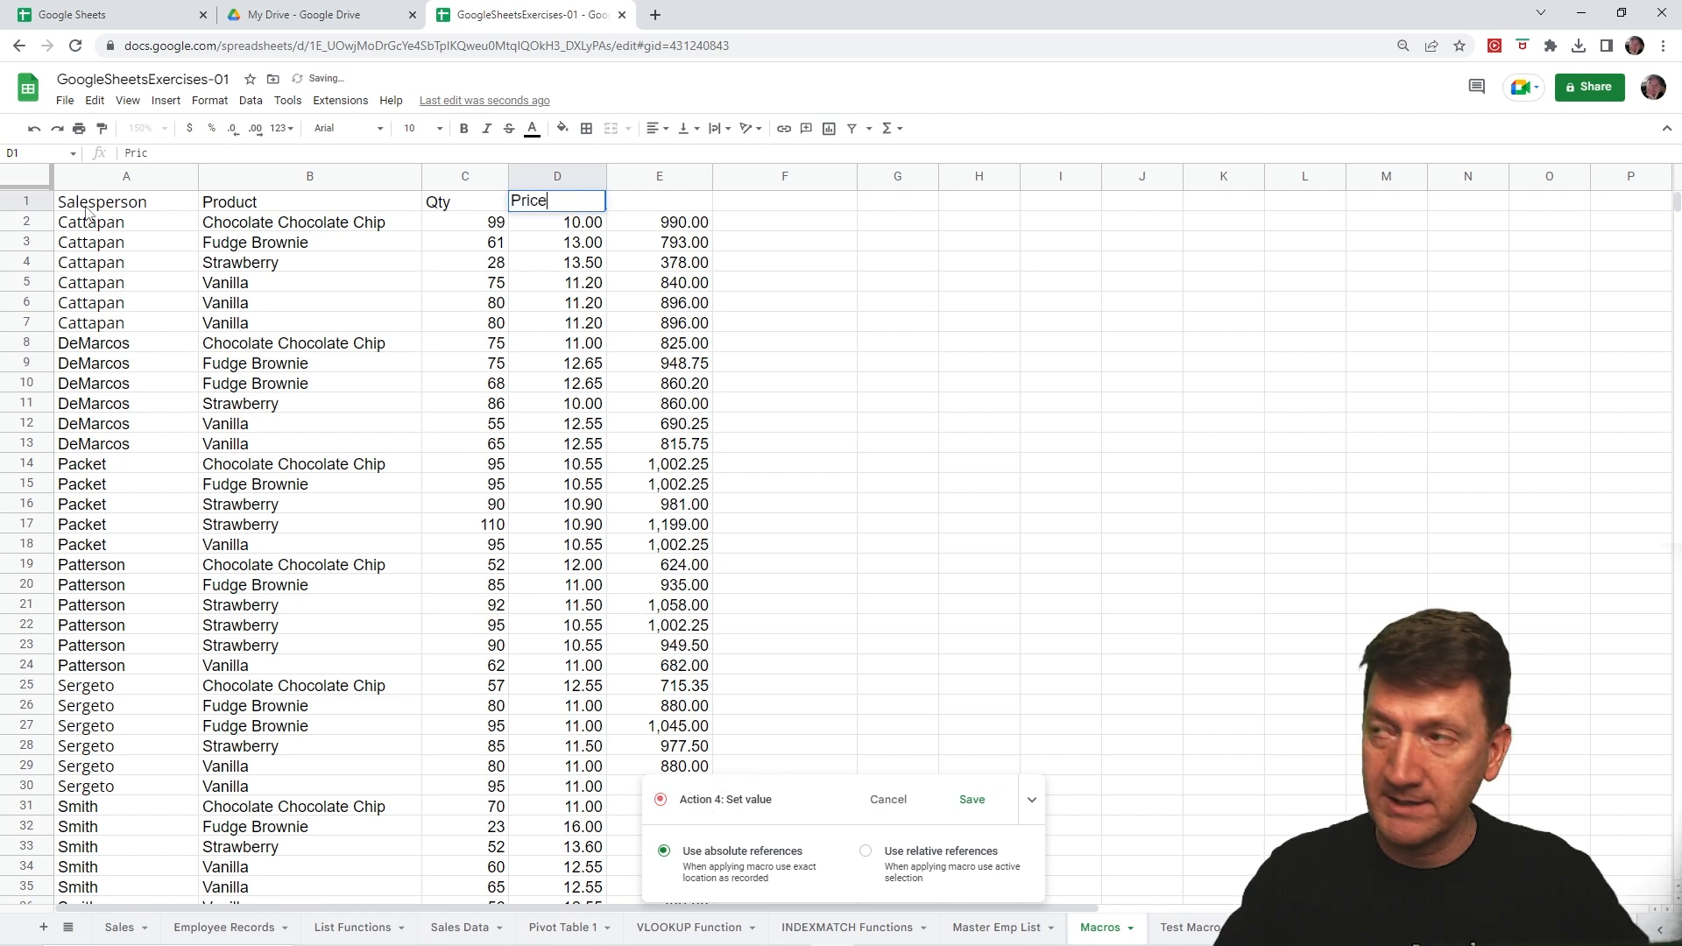
pyautogui.press('Tab')
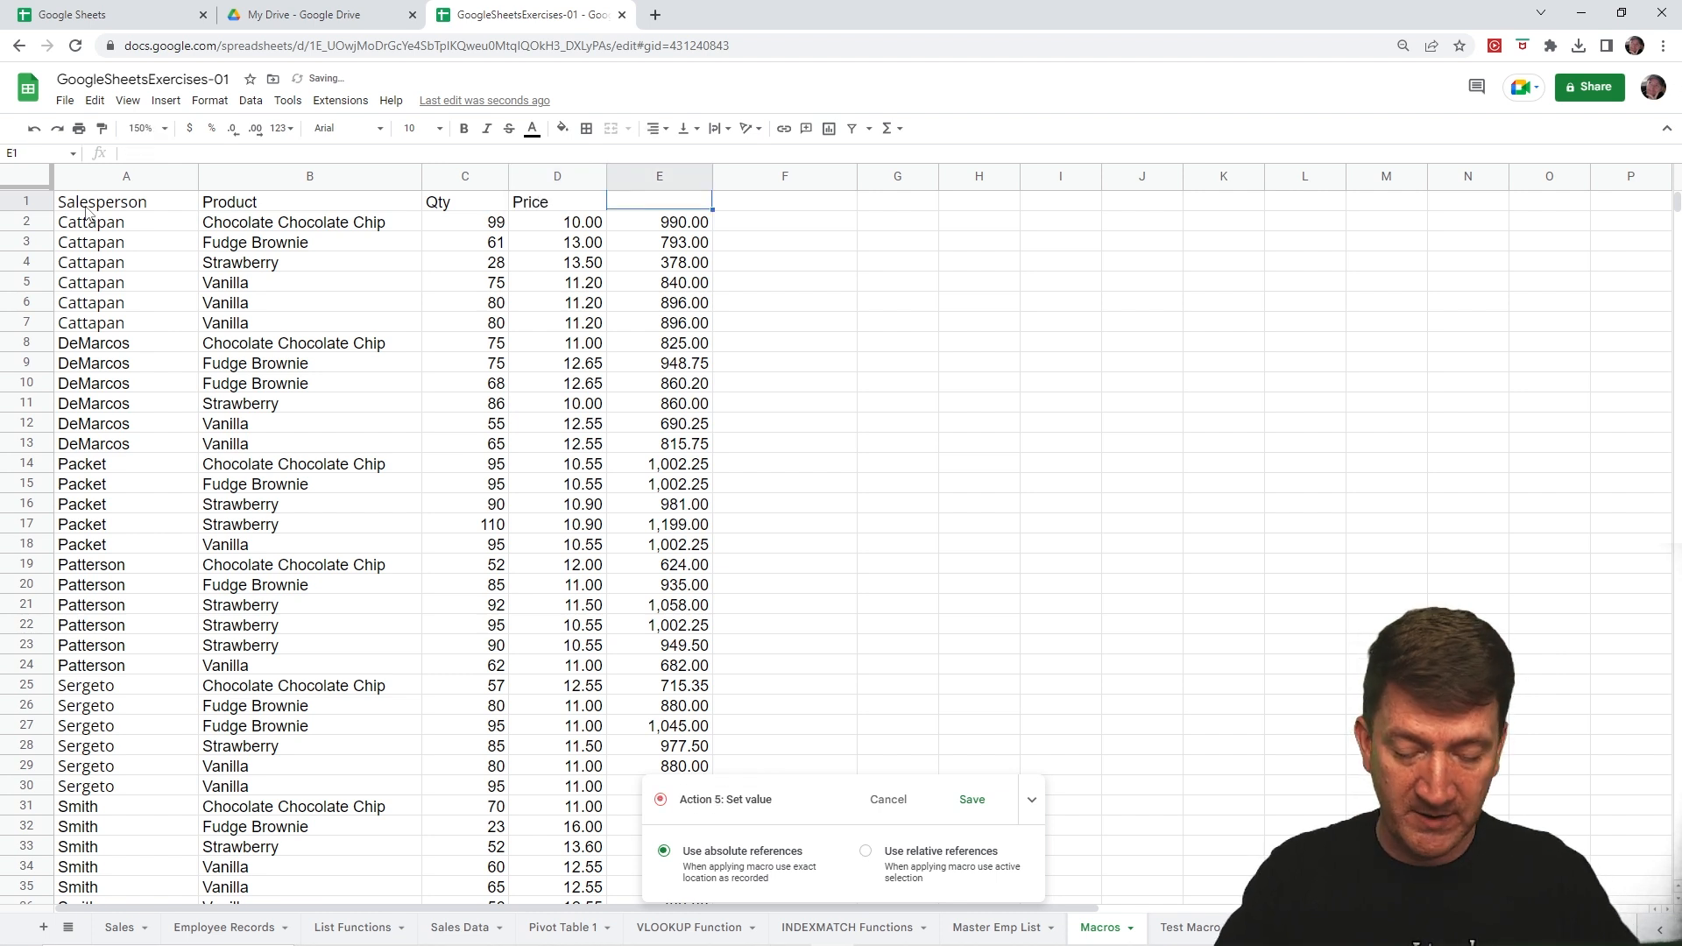
pyautogui.write('Total')
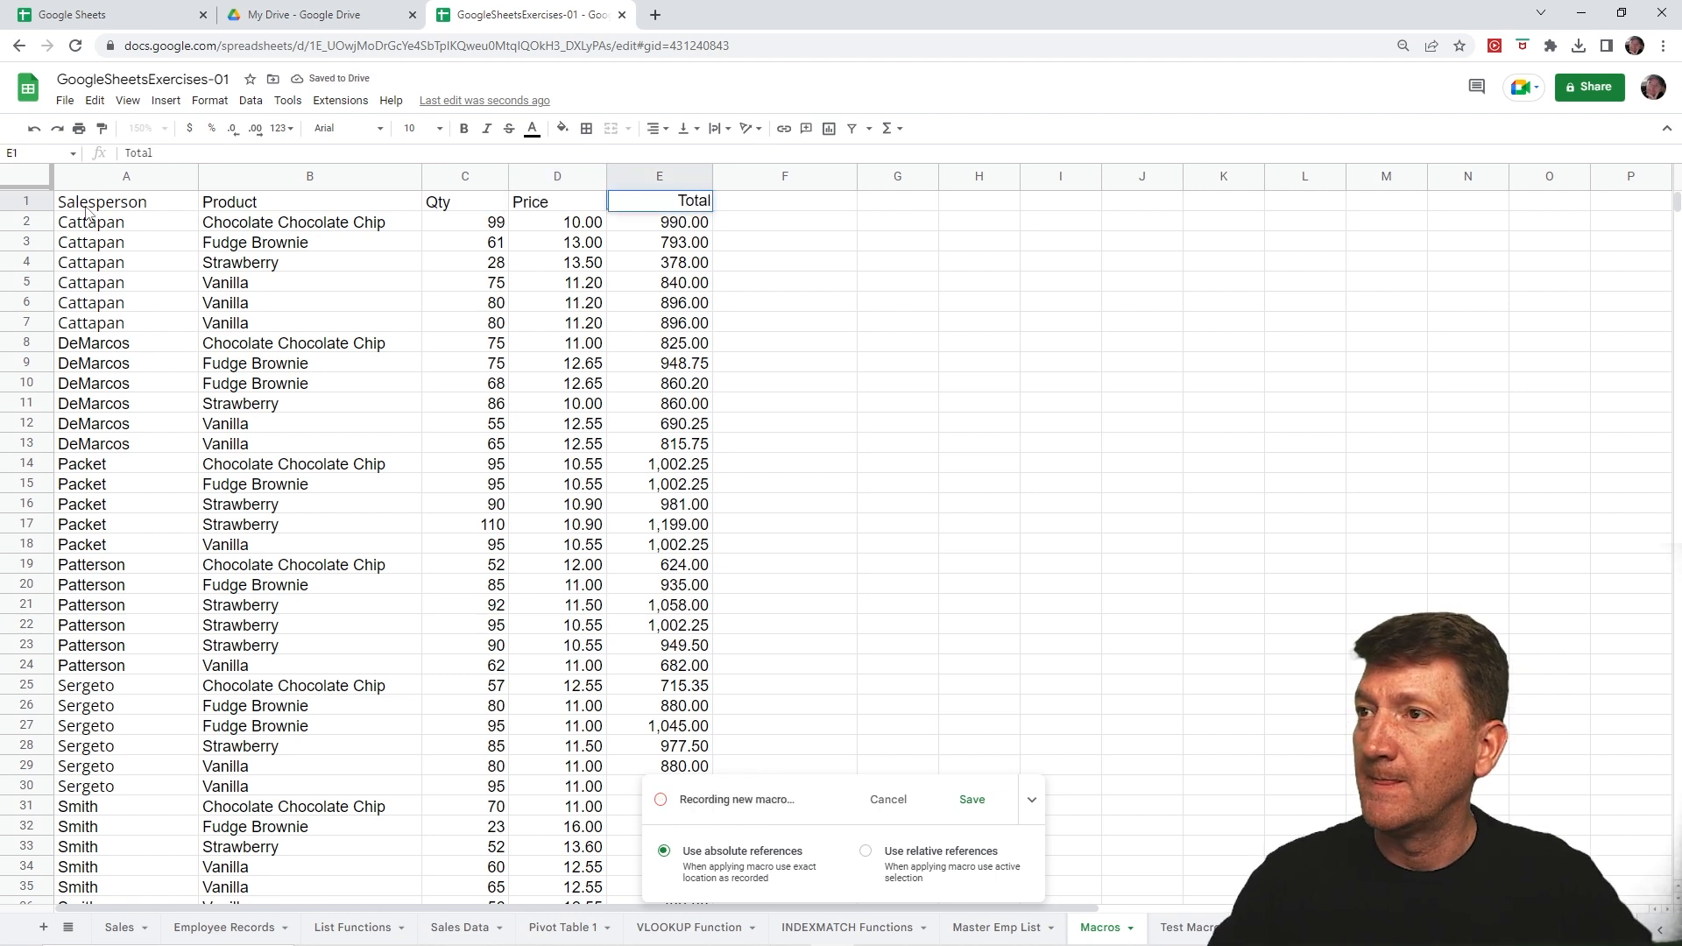
# Step: Make the headers in A1:E1 bold and set their text colour to white
pyautogui.moveTo(92, 210); pyautogui.dragTo(657, 210)
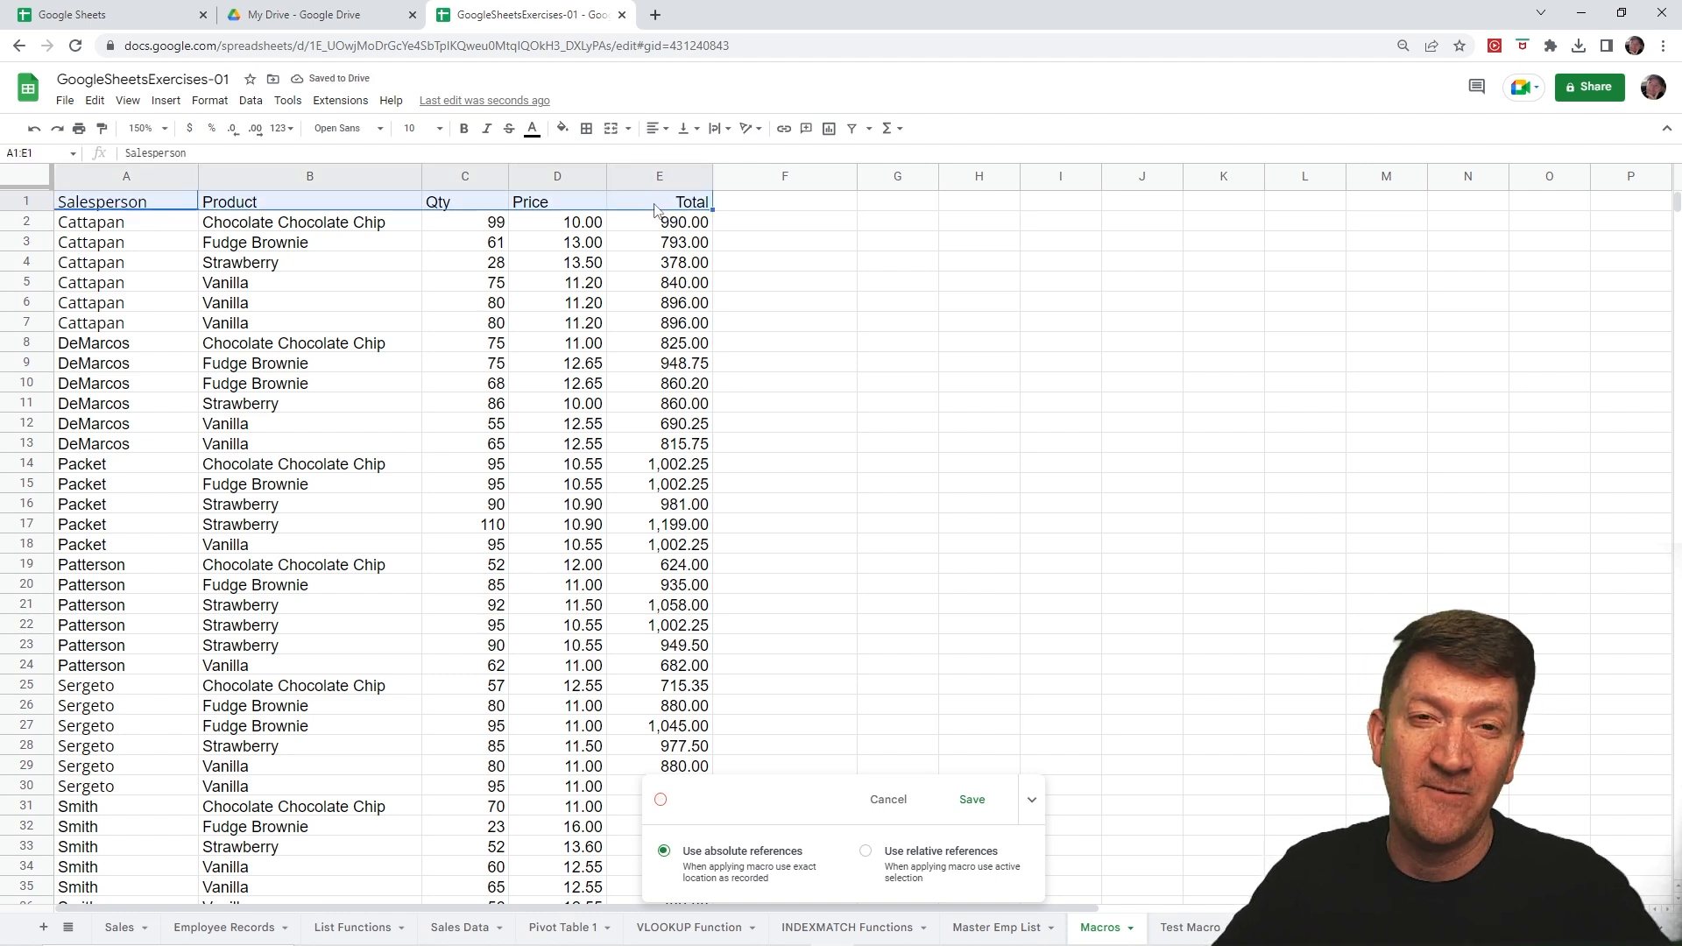
pyautogui.click(465, 132)
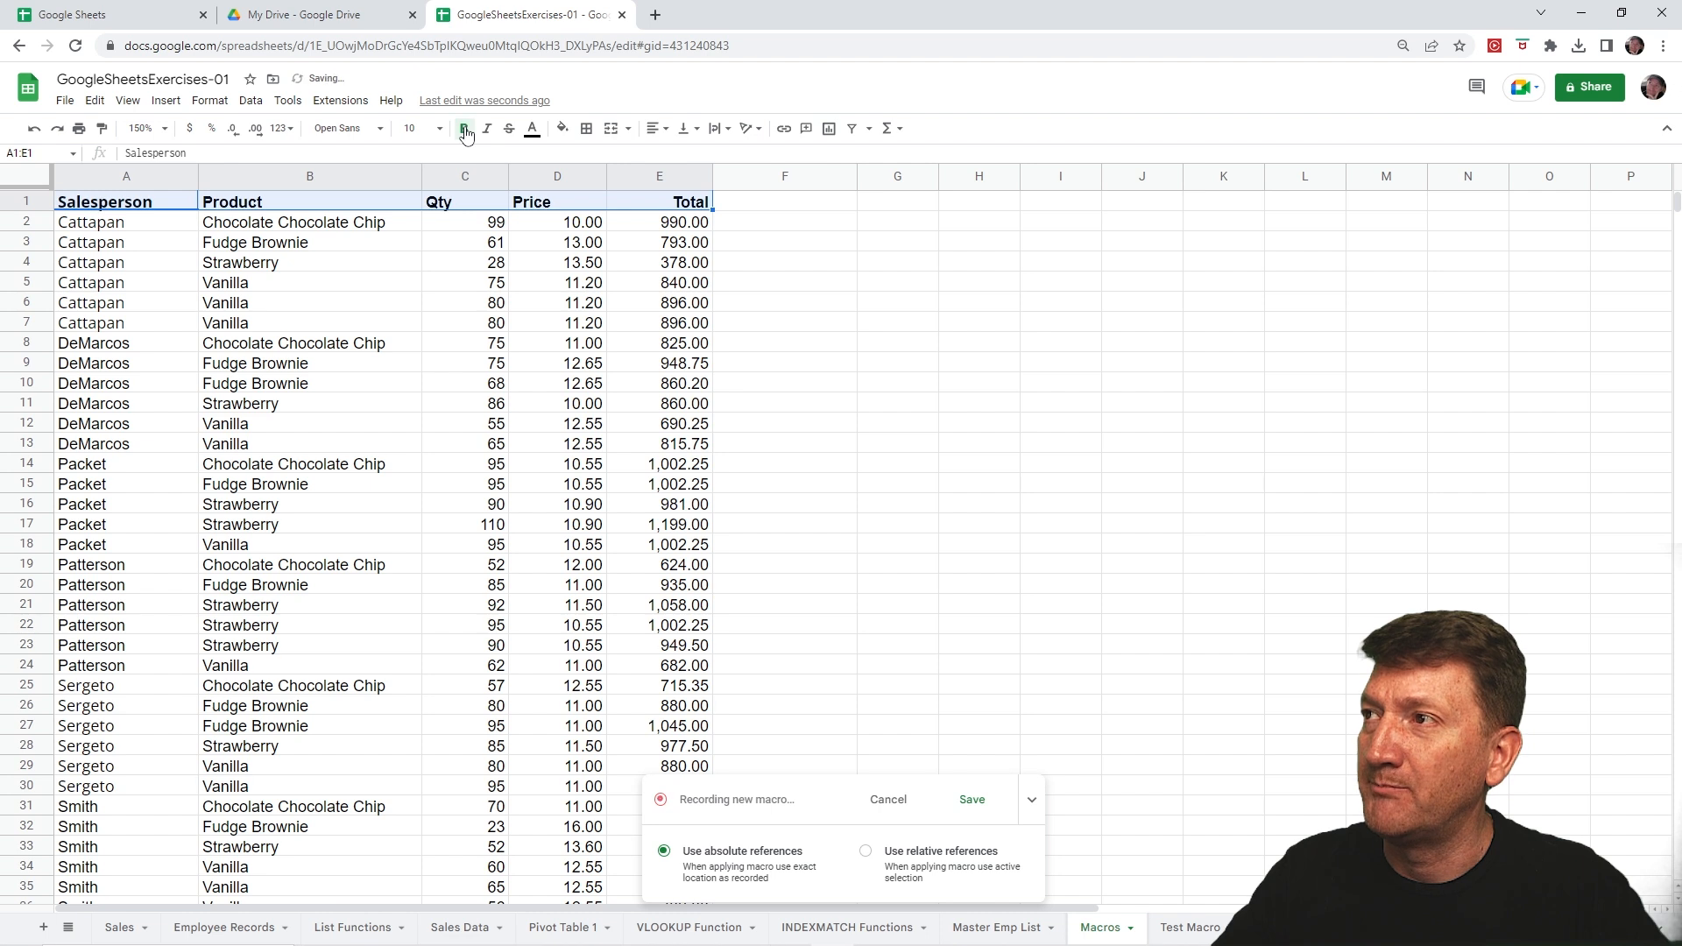
pyautogui.click(531, 129)
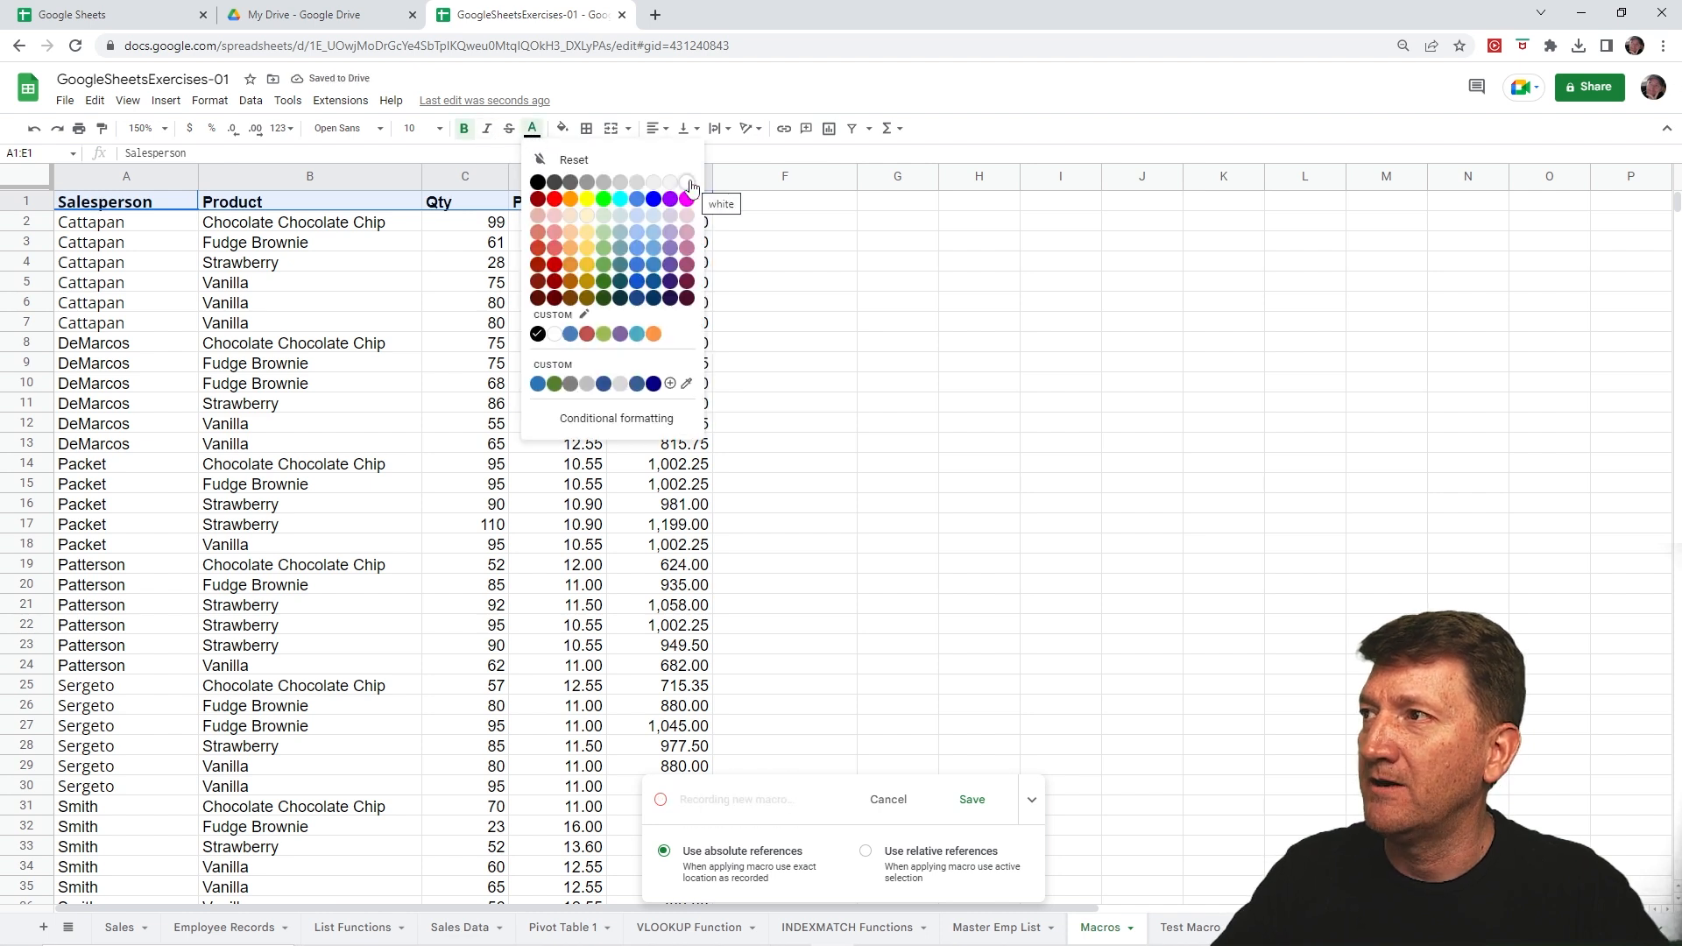
pyautogui.click(686, 182)
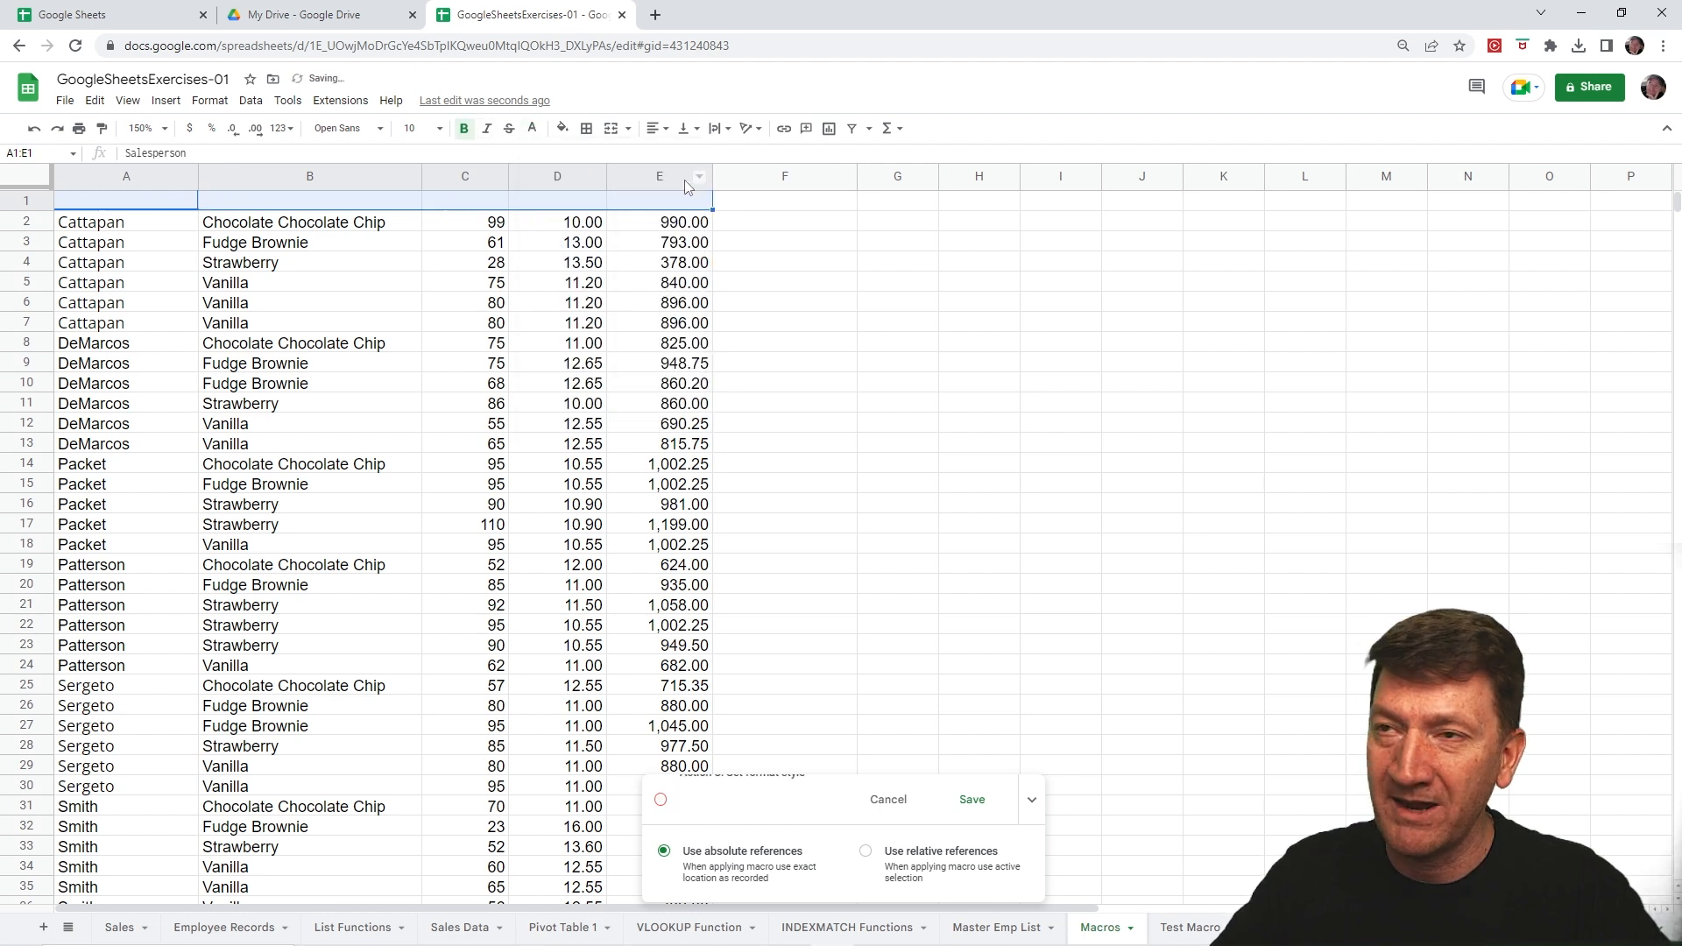
# Step: Fill header cells A1:E1 with a medium blue and add a bottom border
pyautogui.click(564, 133)
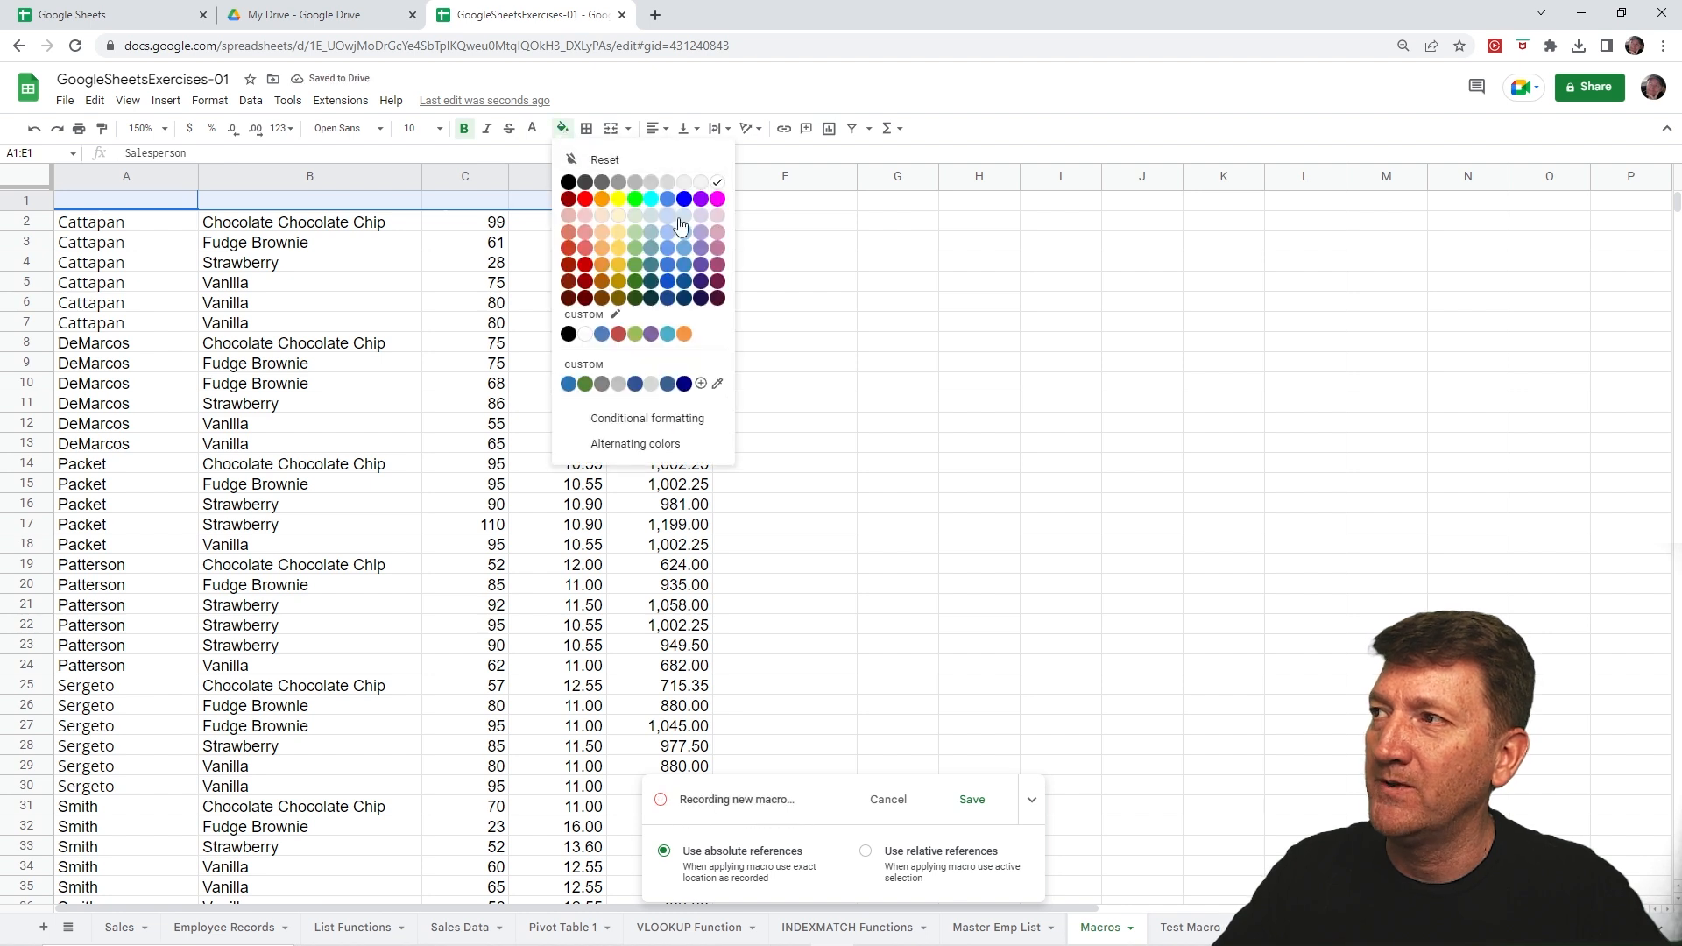
pyautogui.click(685, 266)
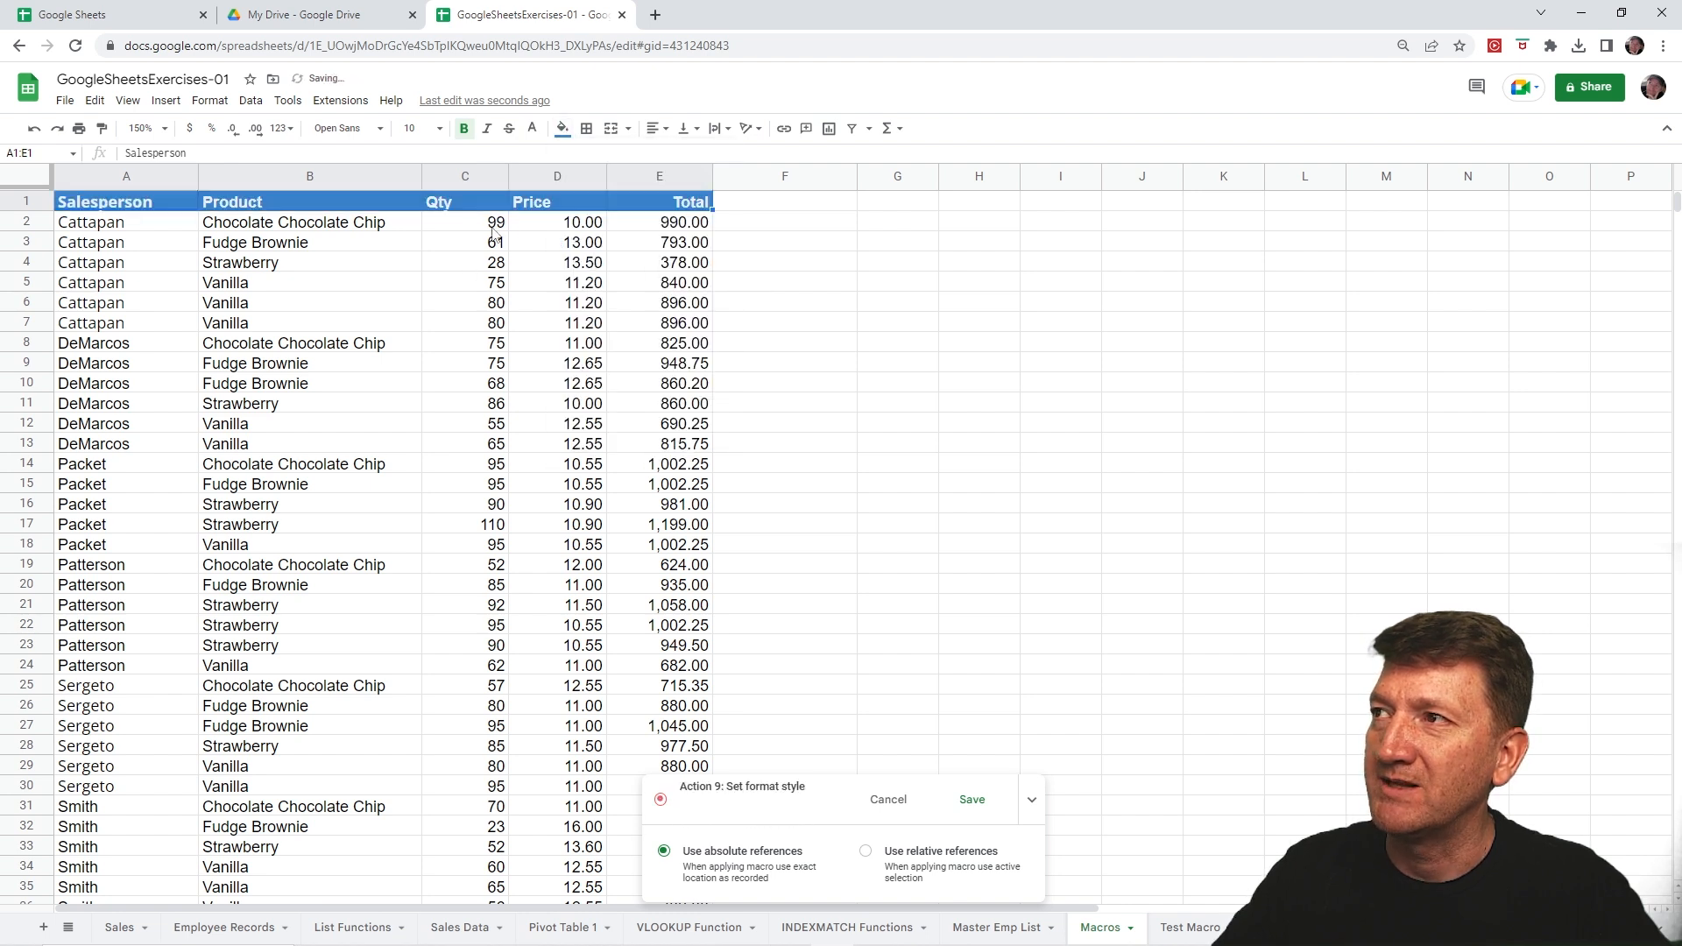
pyautogui.click(587, 128)
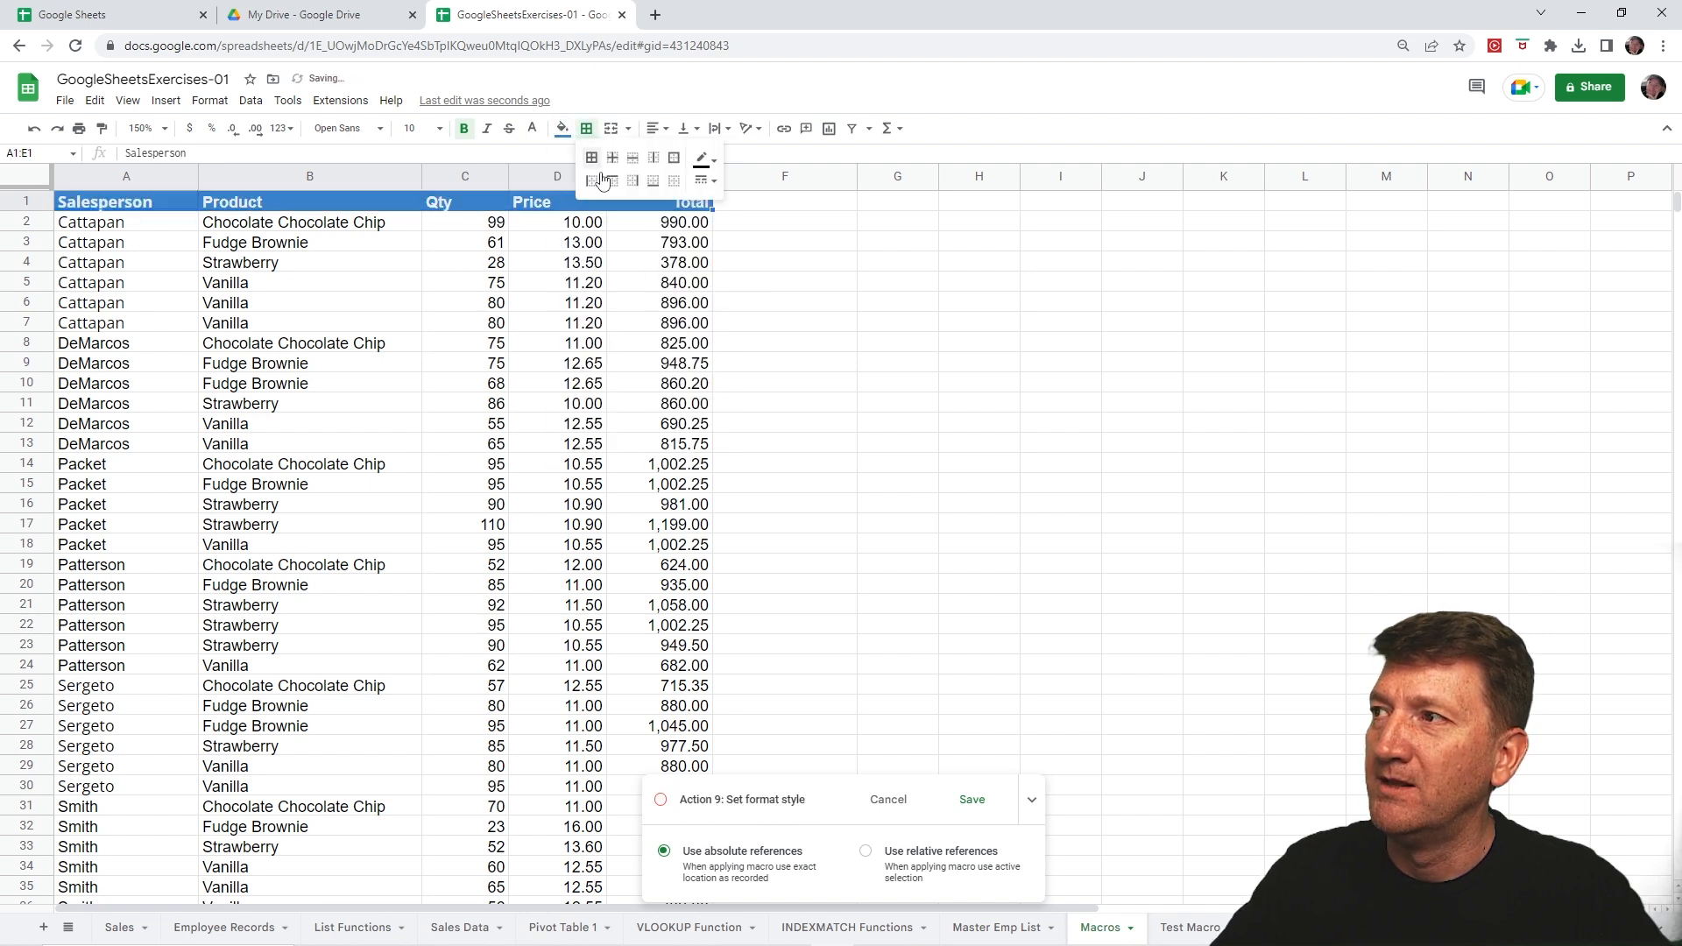
pyautogui.click(653, 181)
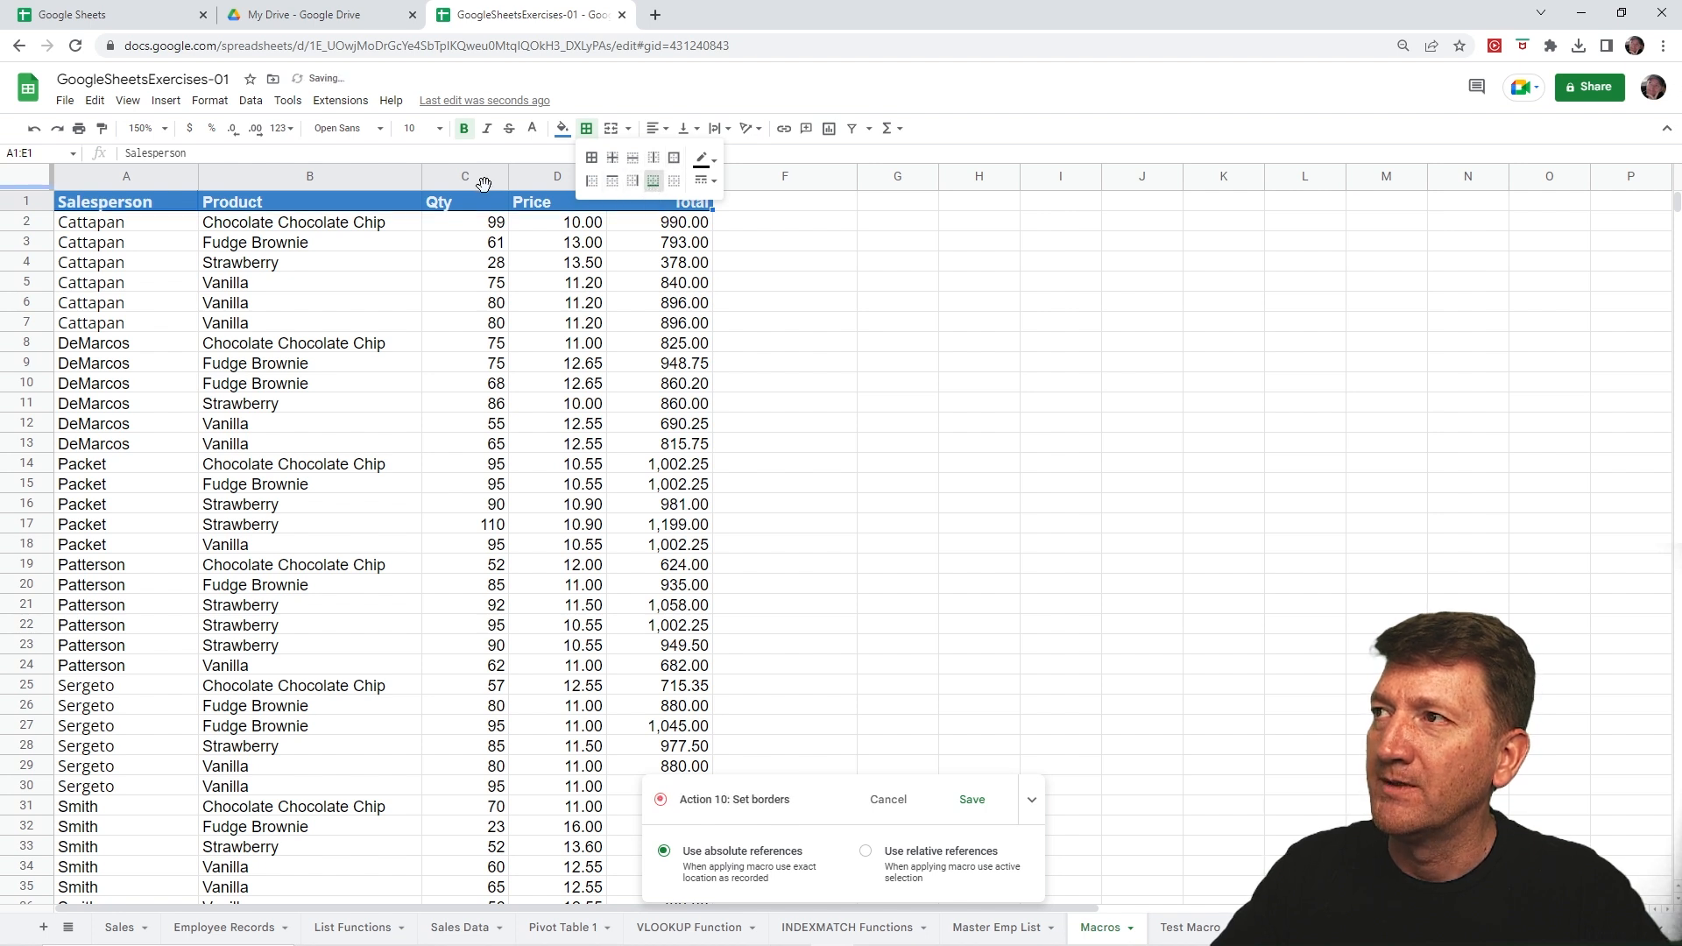
pyautogui.click(619, 80)
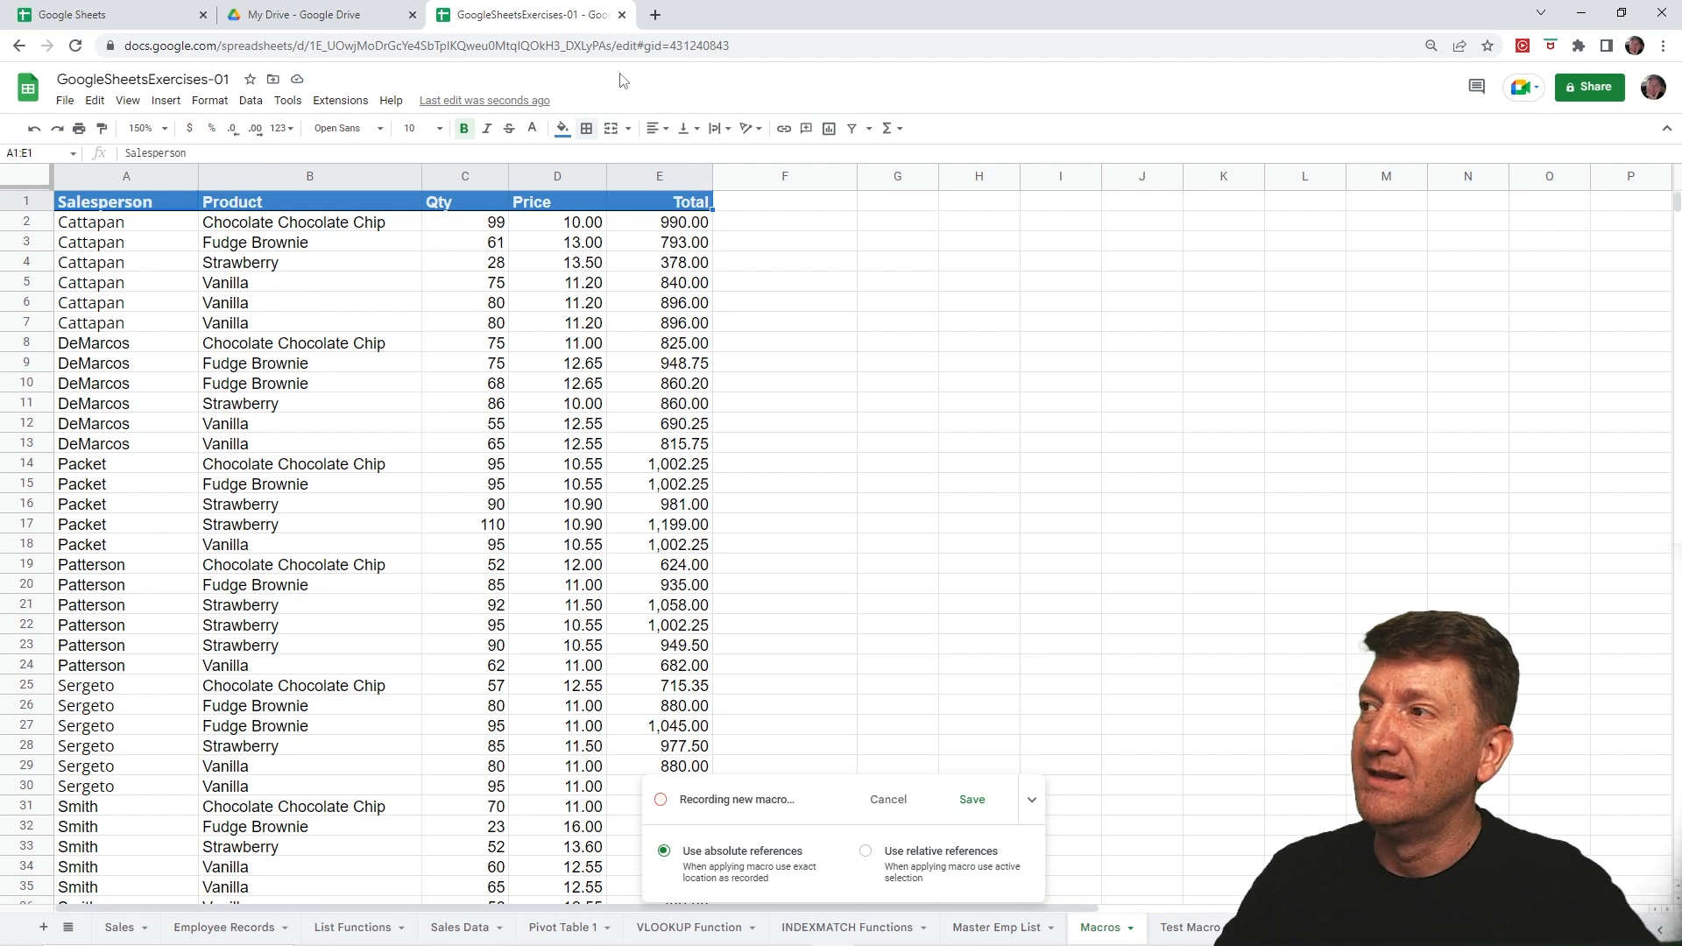
# Step: Apply the Accounting number format to the Price and Total values in D2:E43
pyautogui.click(545, 227)
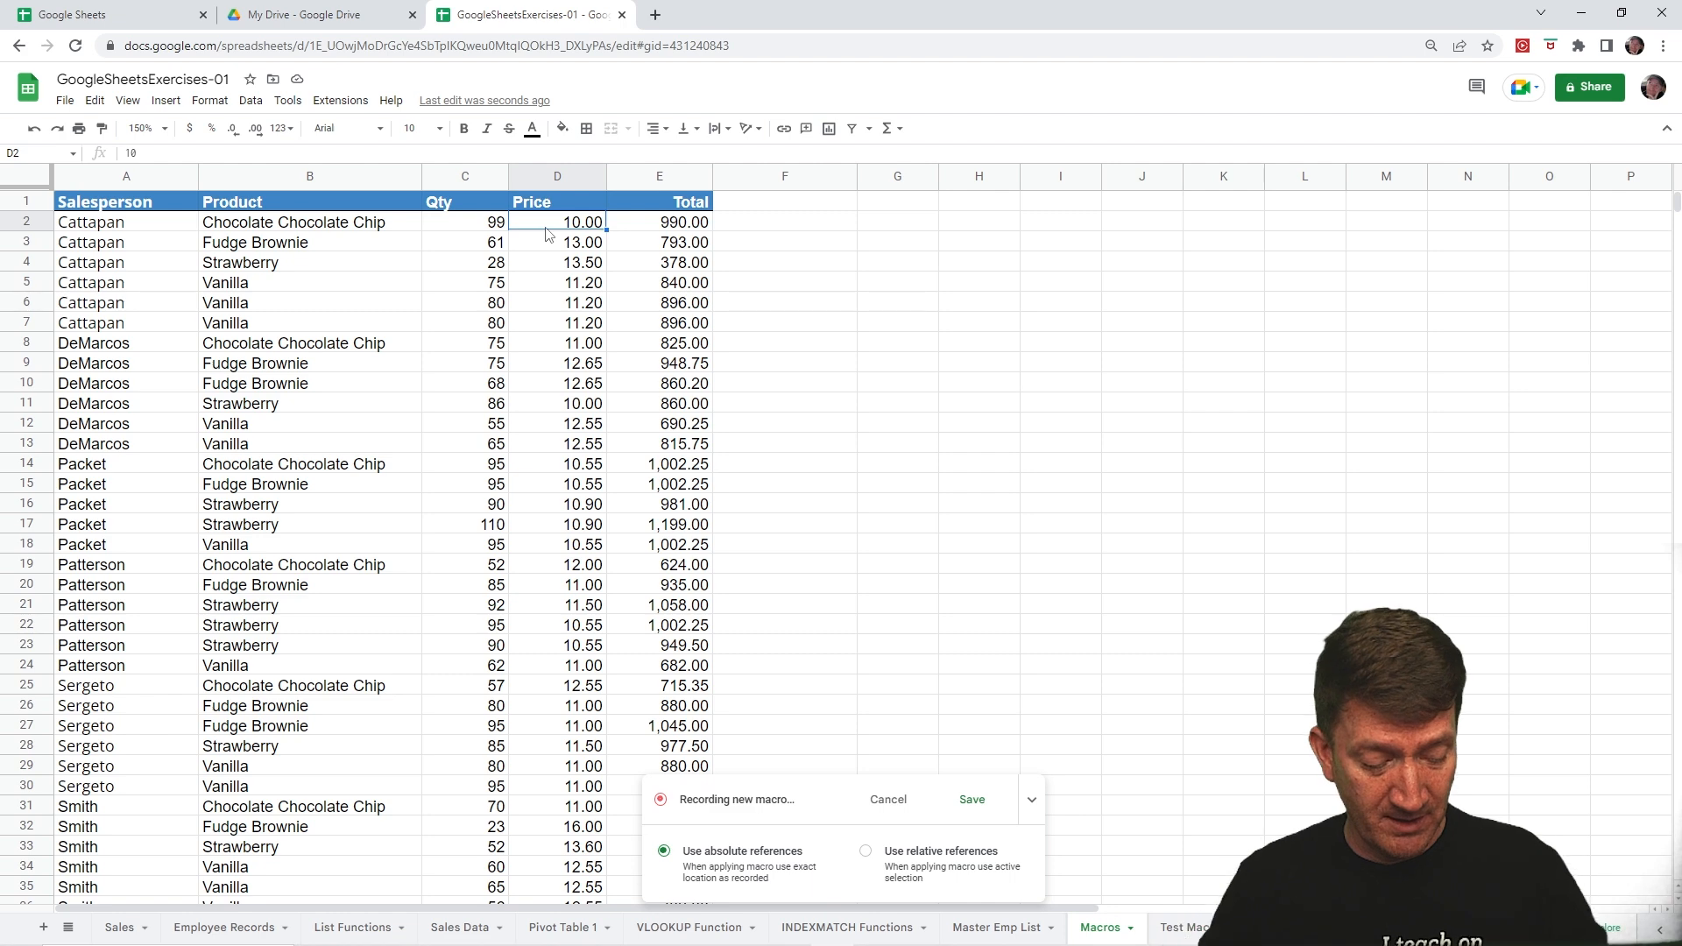
pyautogui.hotkey('ctrl', 'shift', 'Down')
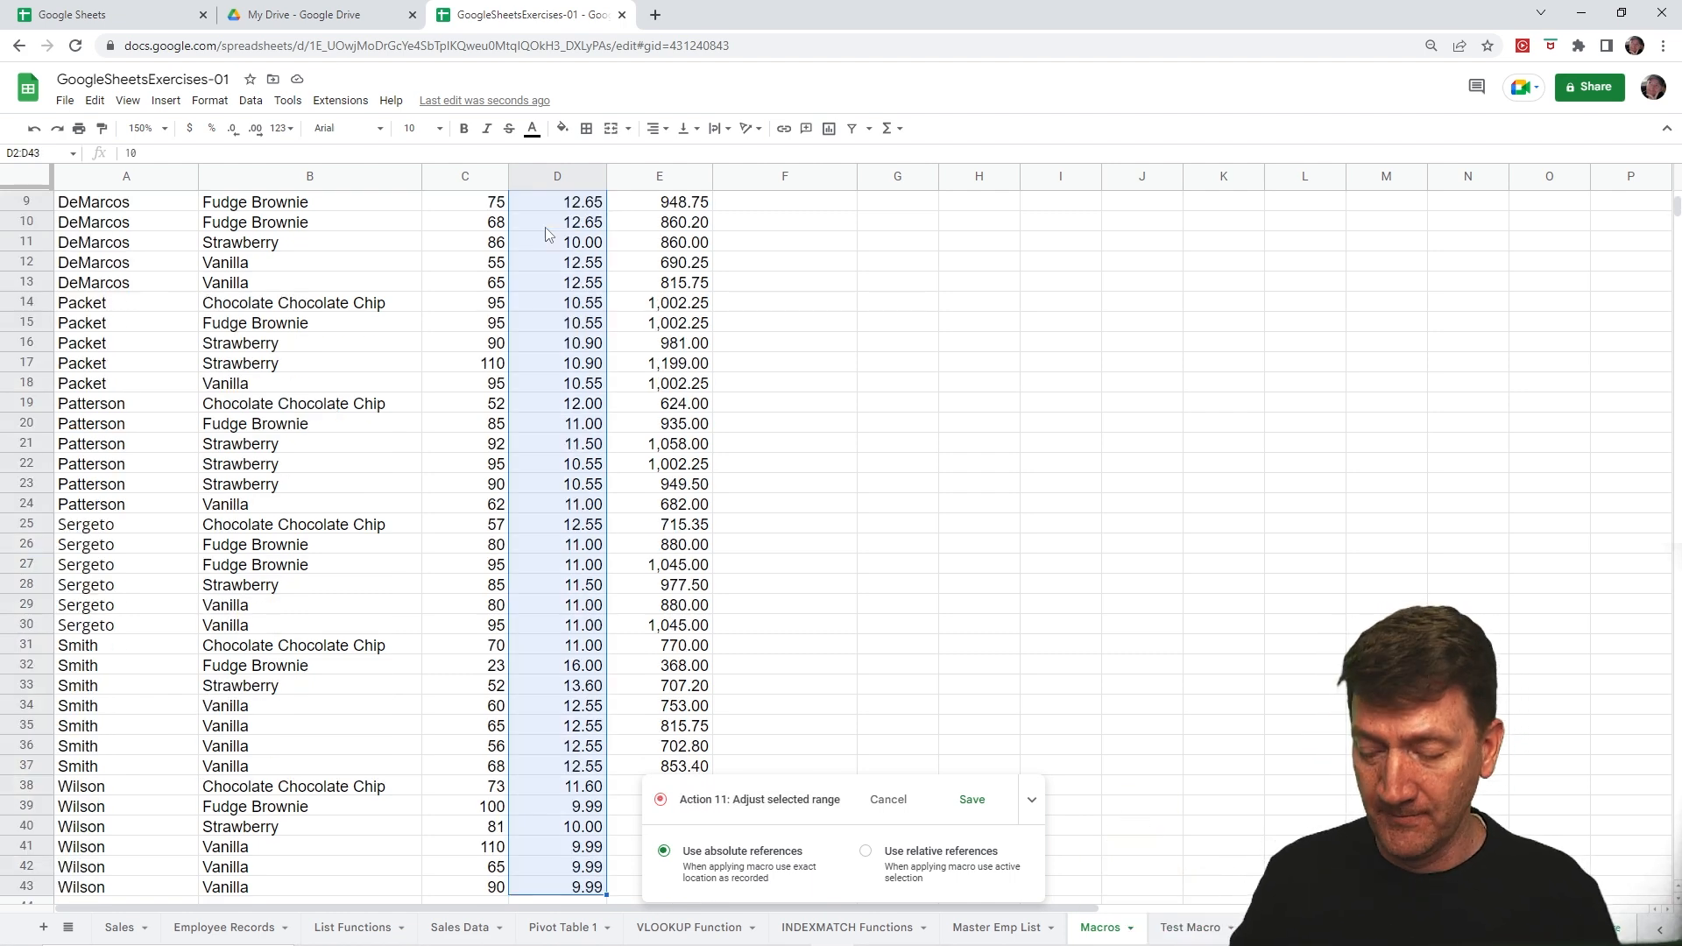
pyautogui.hotkey('shift', 'Right')
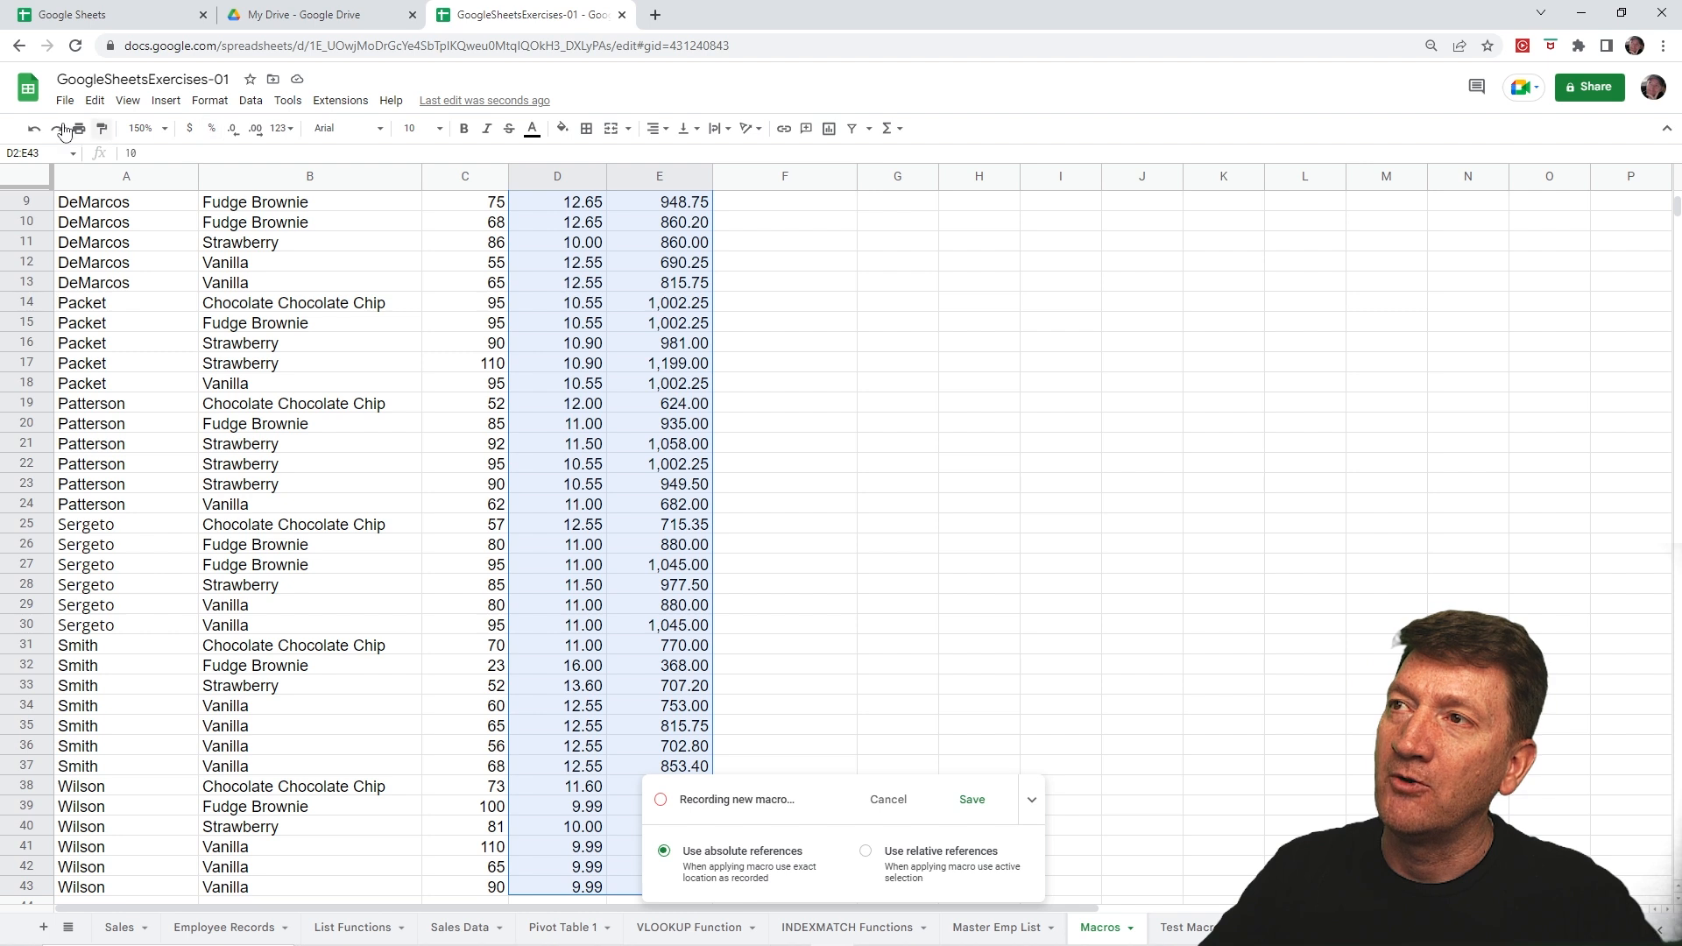
pyautogui.click(283, 129)
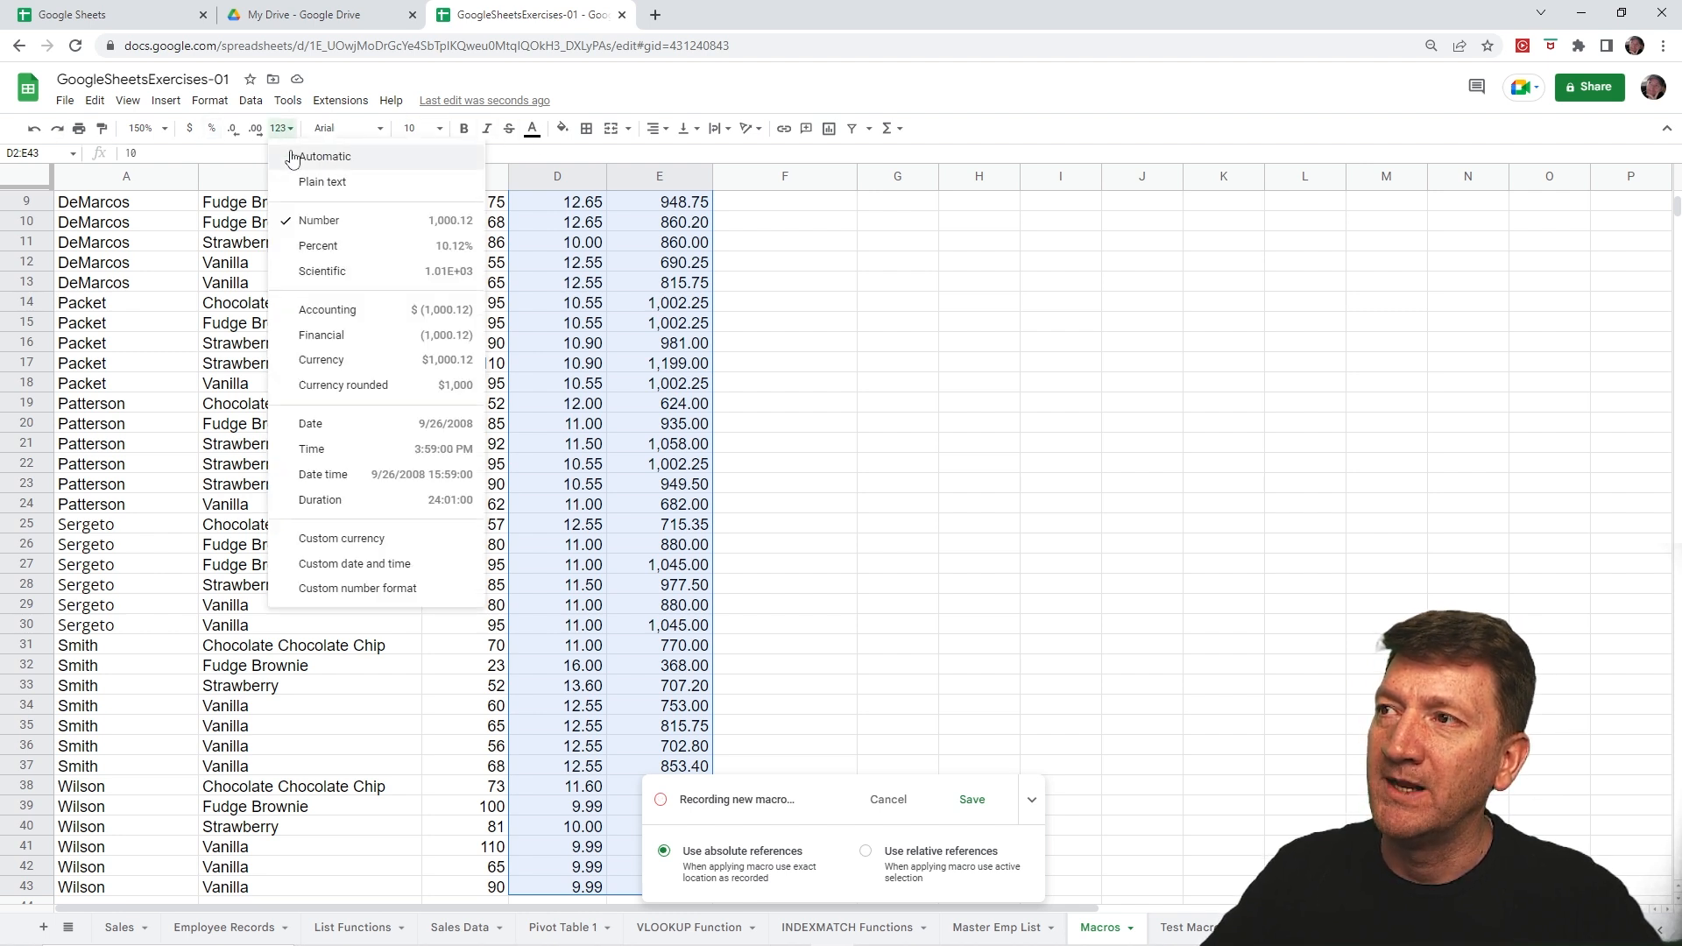
pyautogui.click(324, 315)
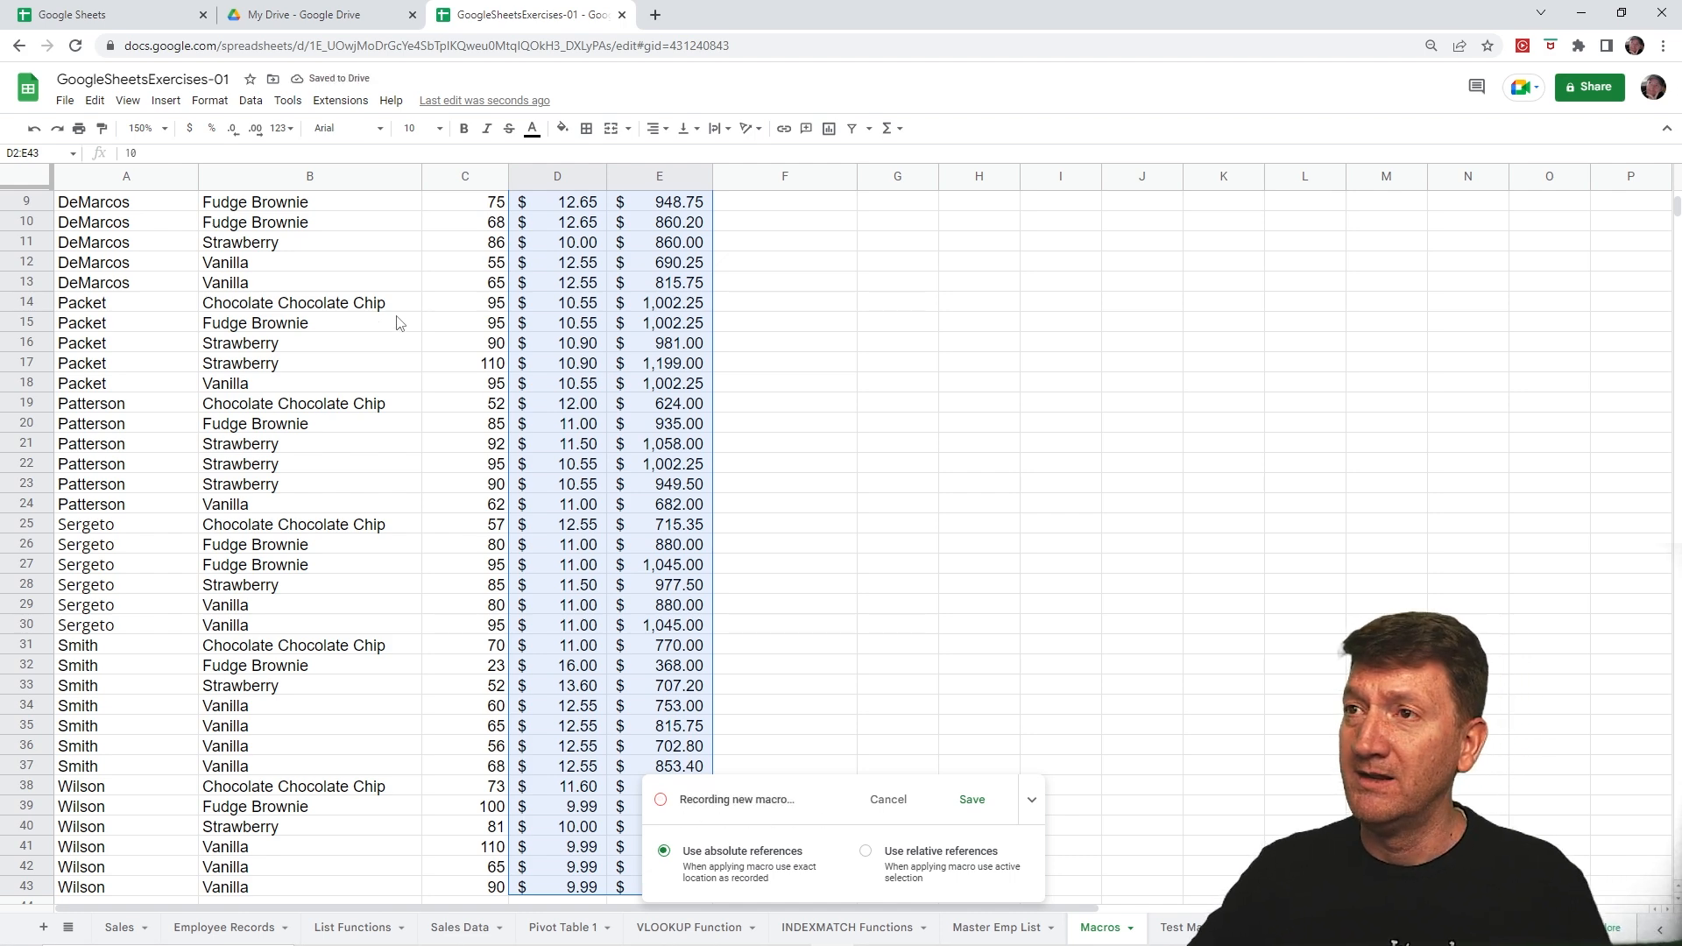
pyautogui.scroll(3, 398, 324)
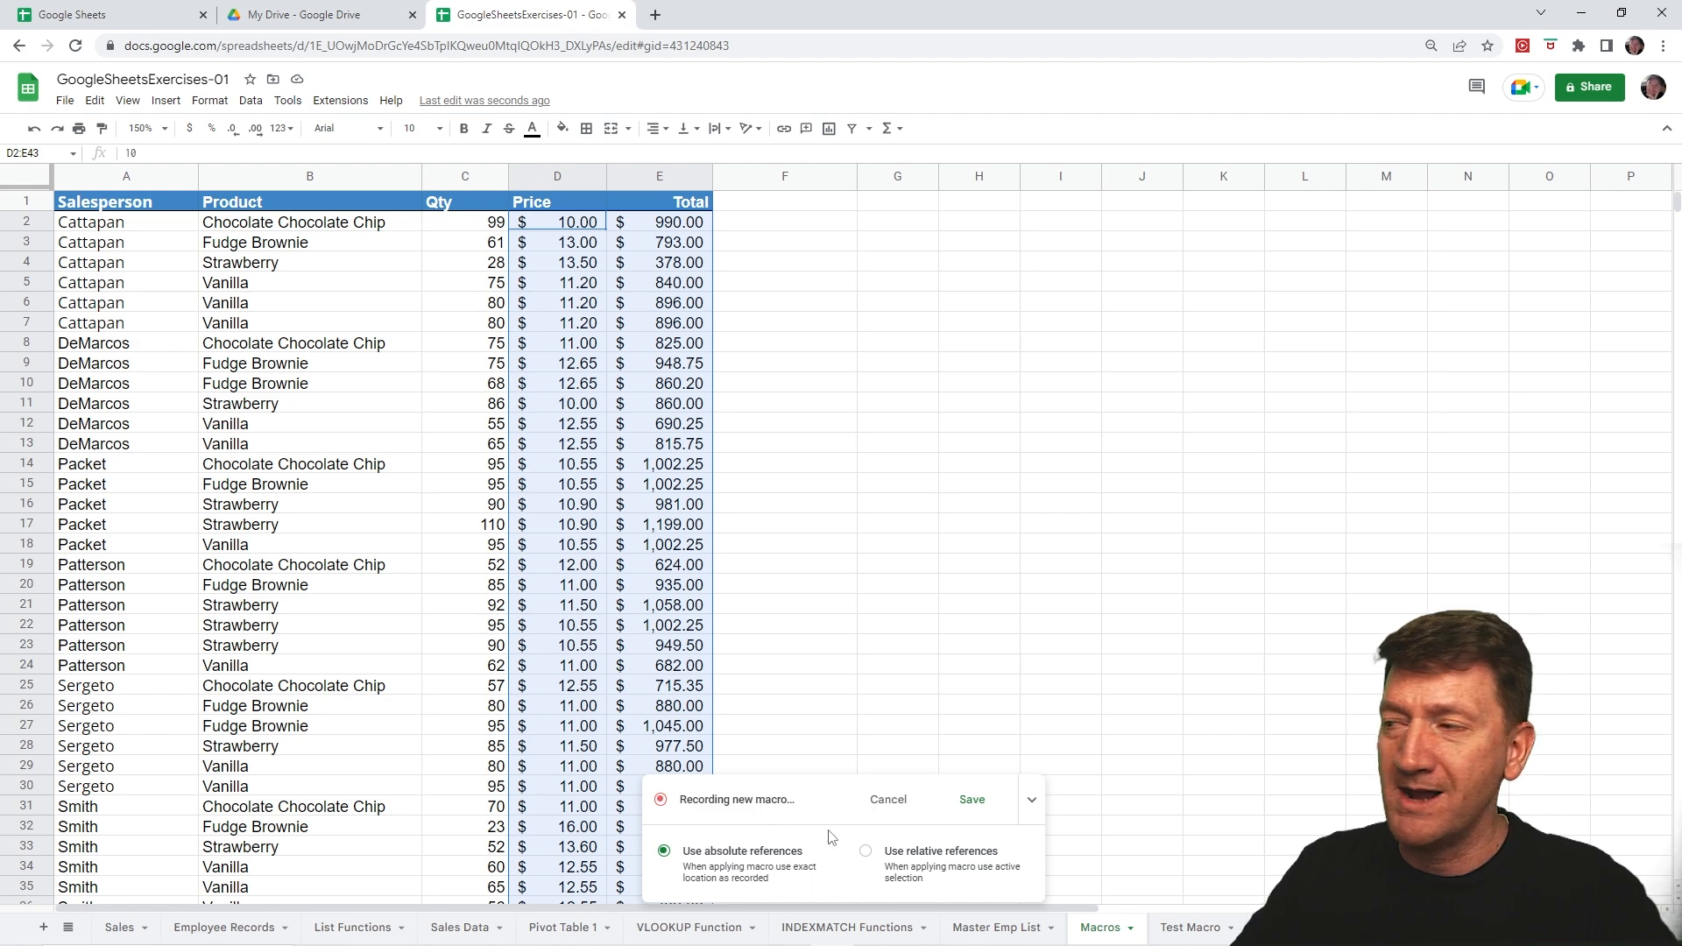
# Step: Finish the recording and save the macro as FormatData without a shortcut number
pyautogui.click(971, 800)
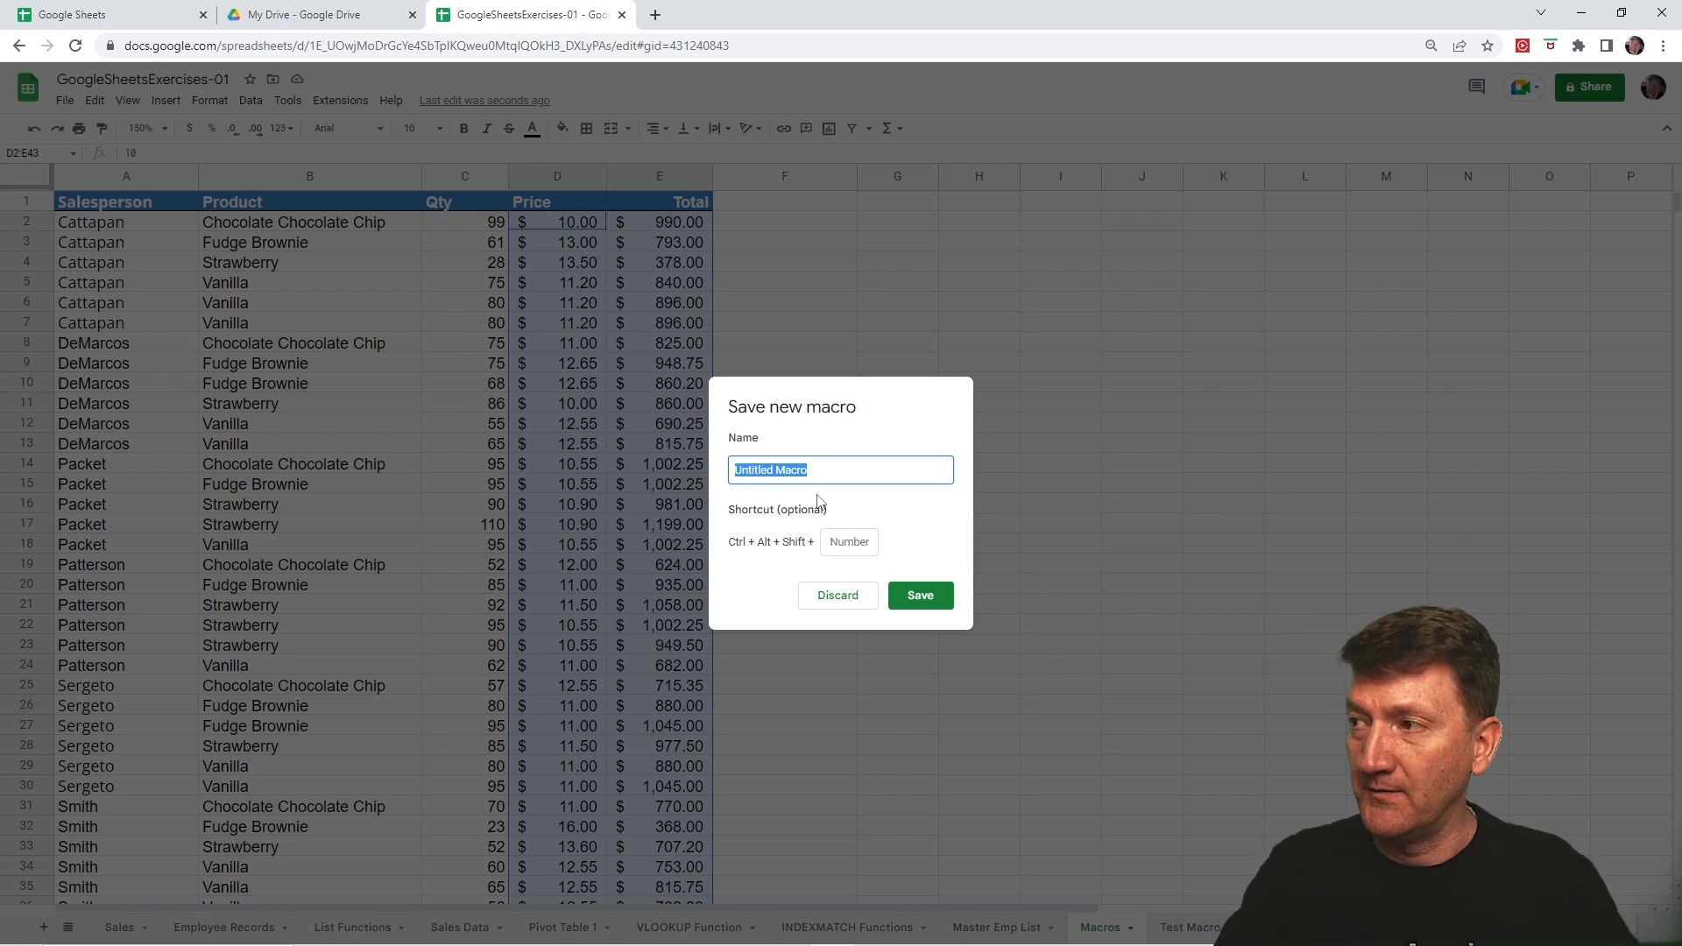
pyautogui.write('Format')
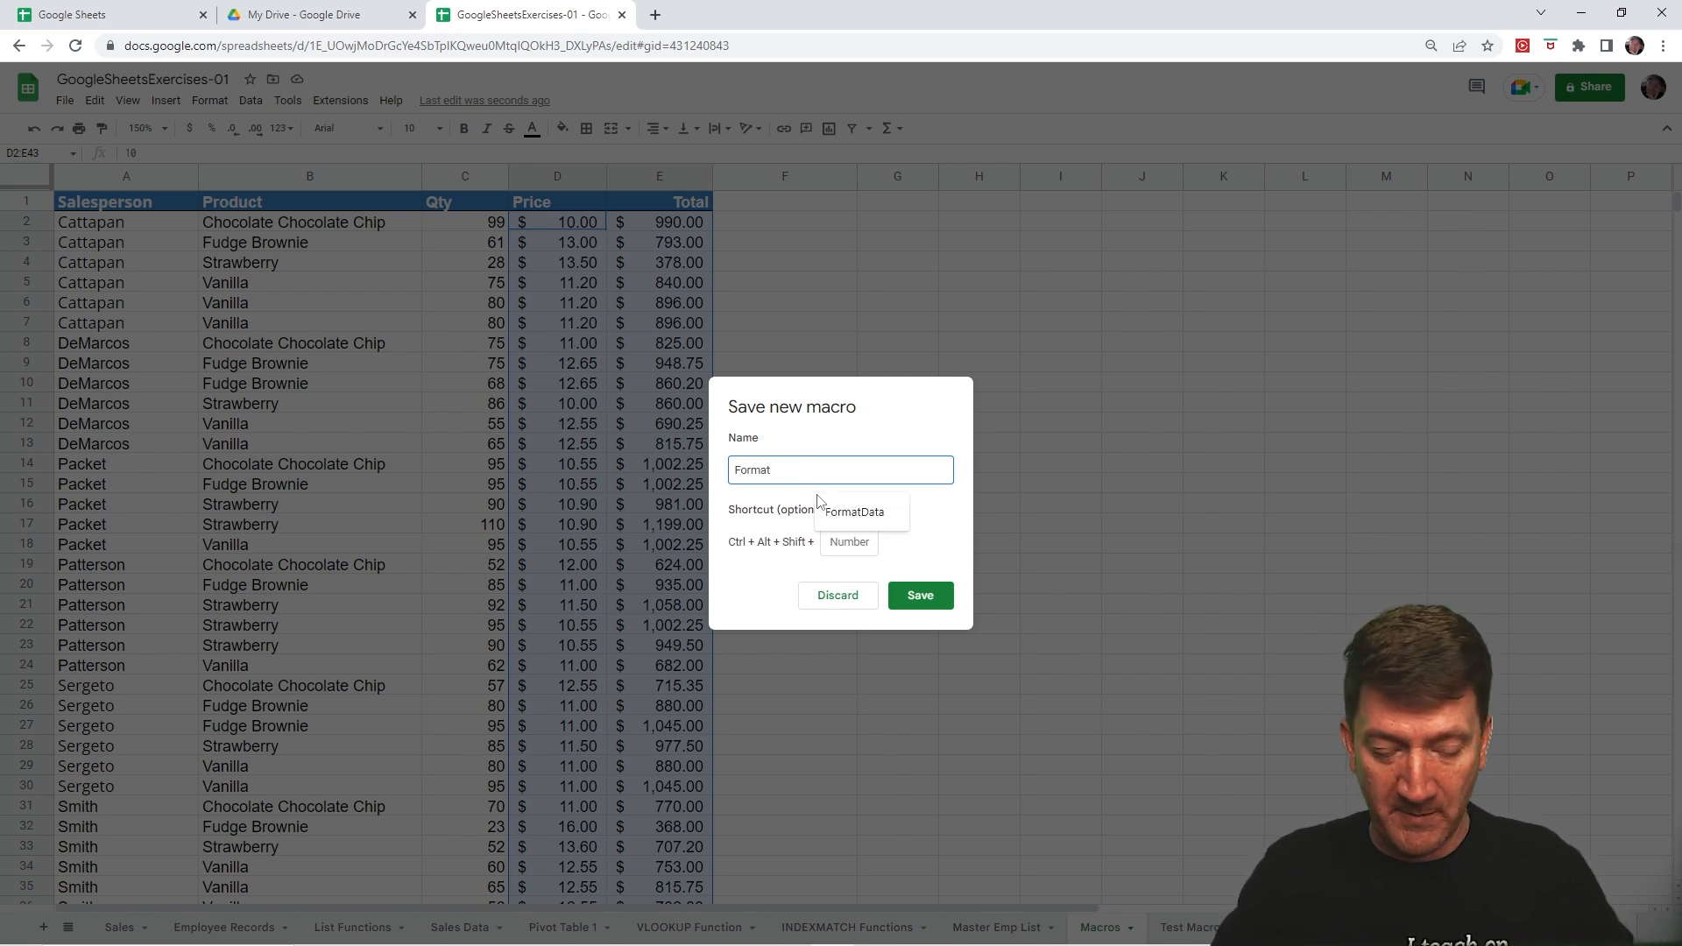
pyautogui.write('Data')
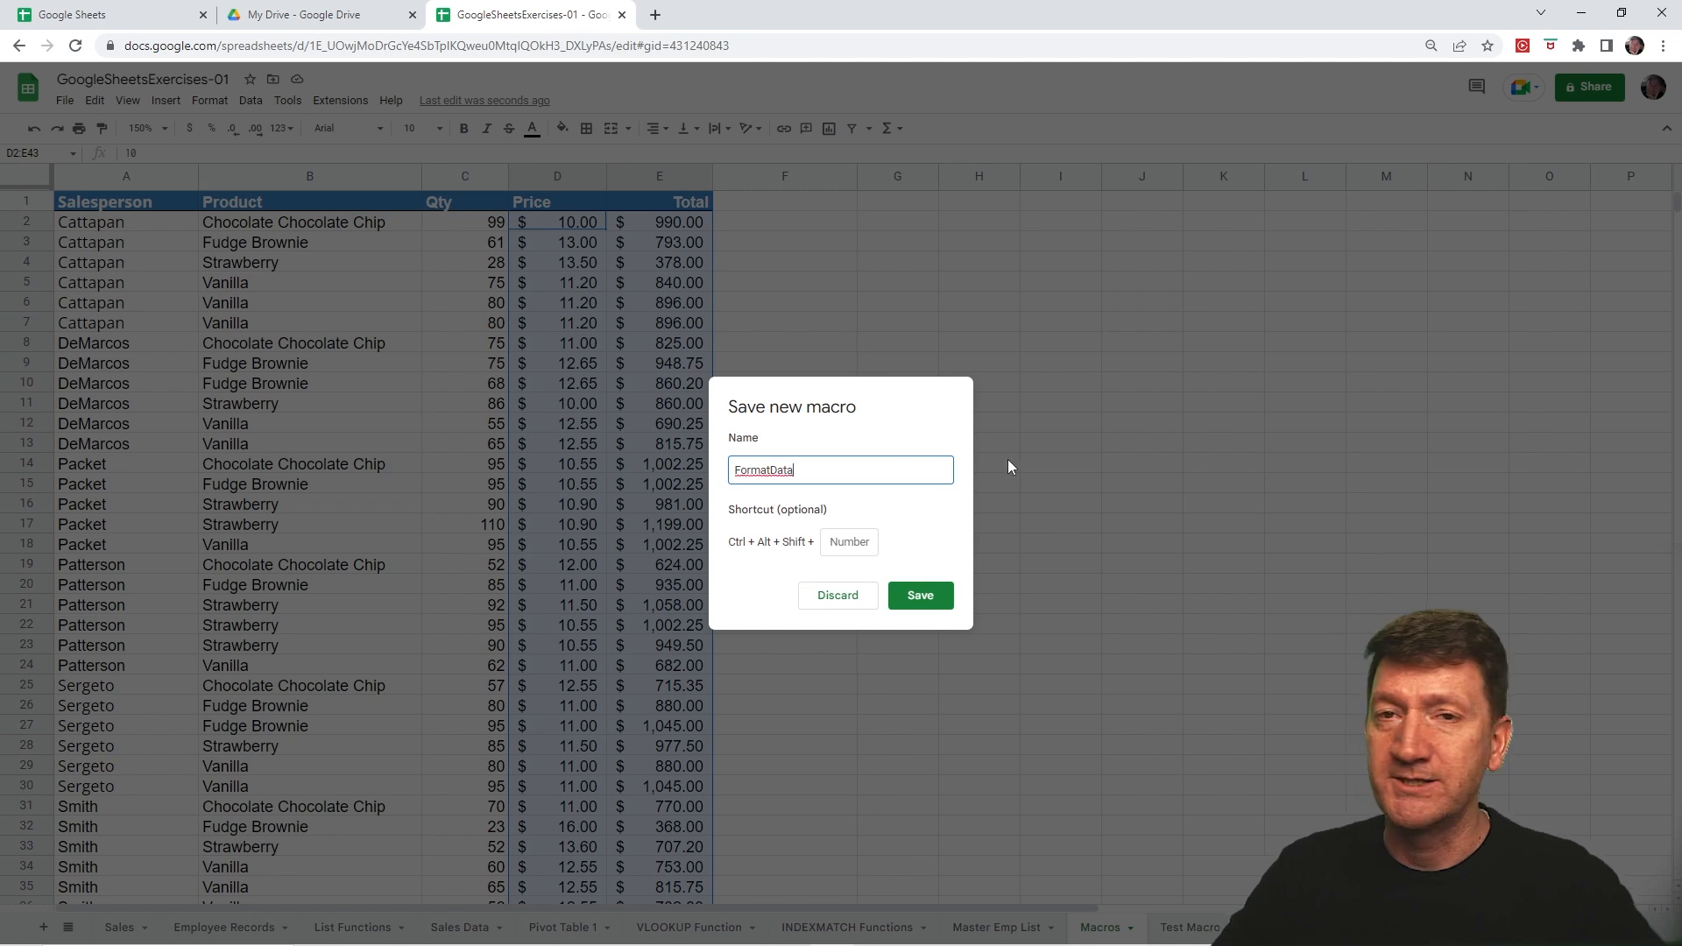
pyautogui.click(841, 546)
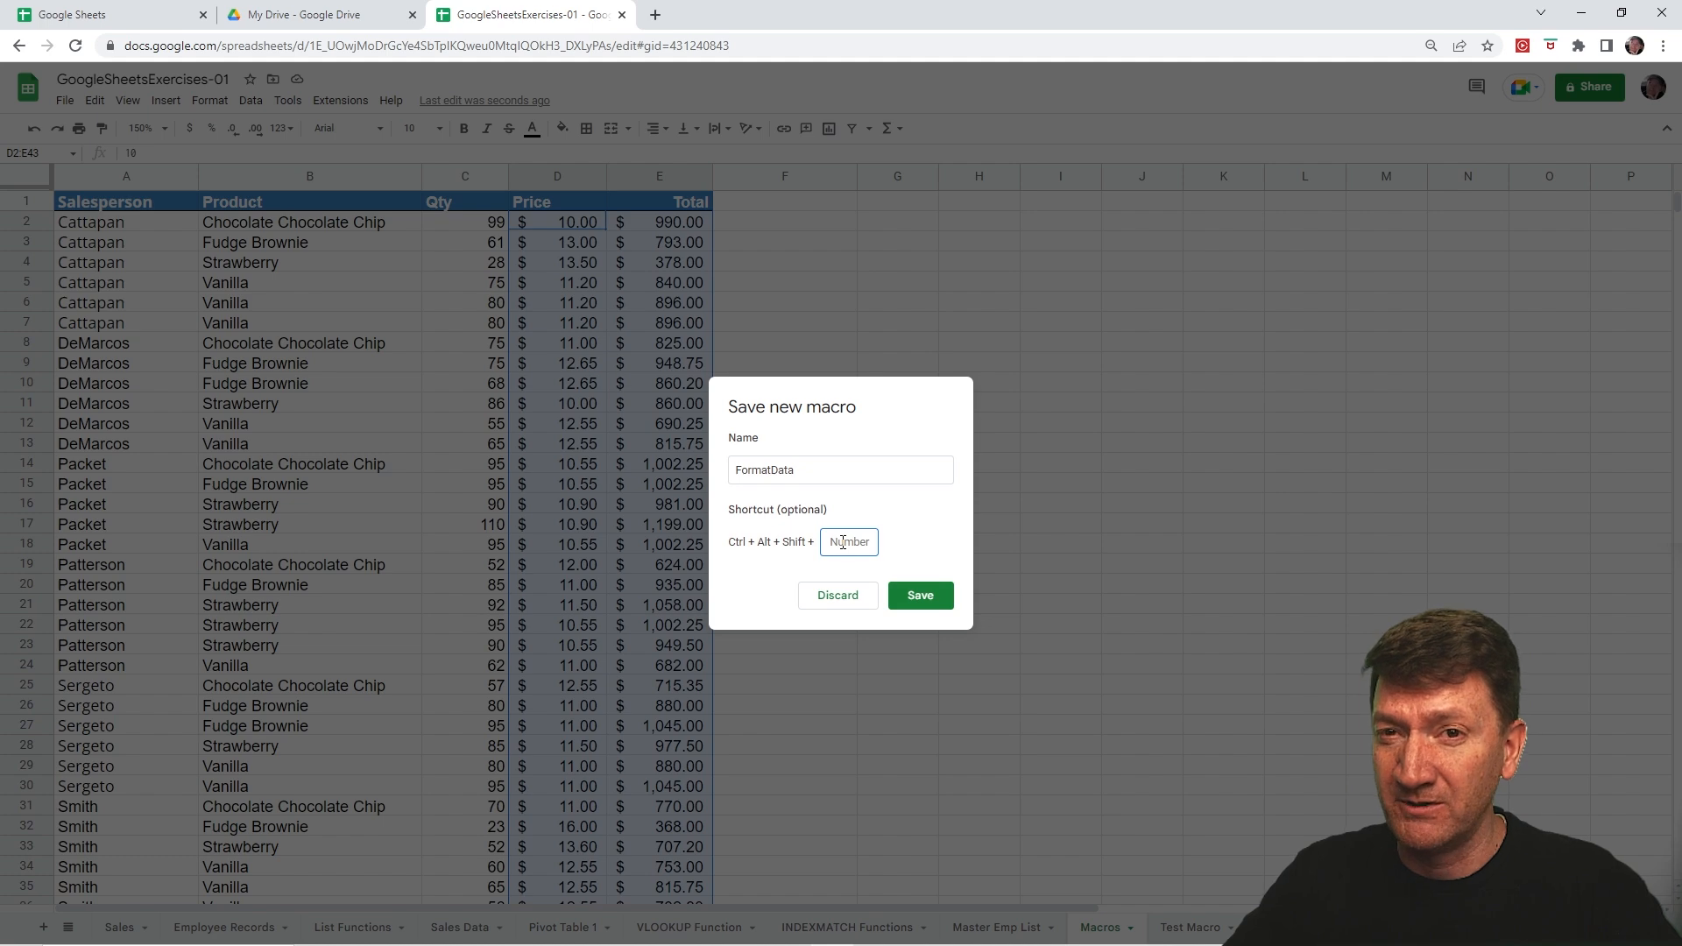
pyautogui.click(907, 602)
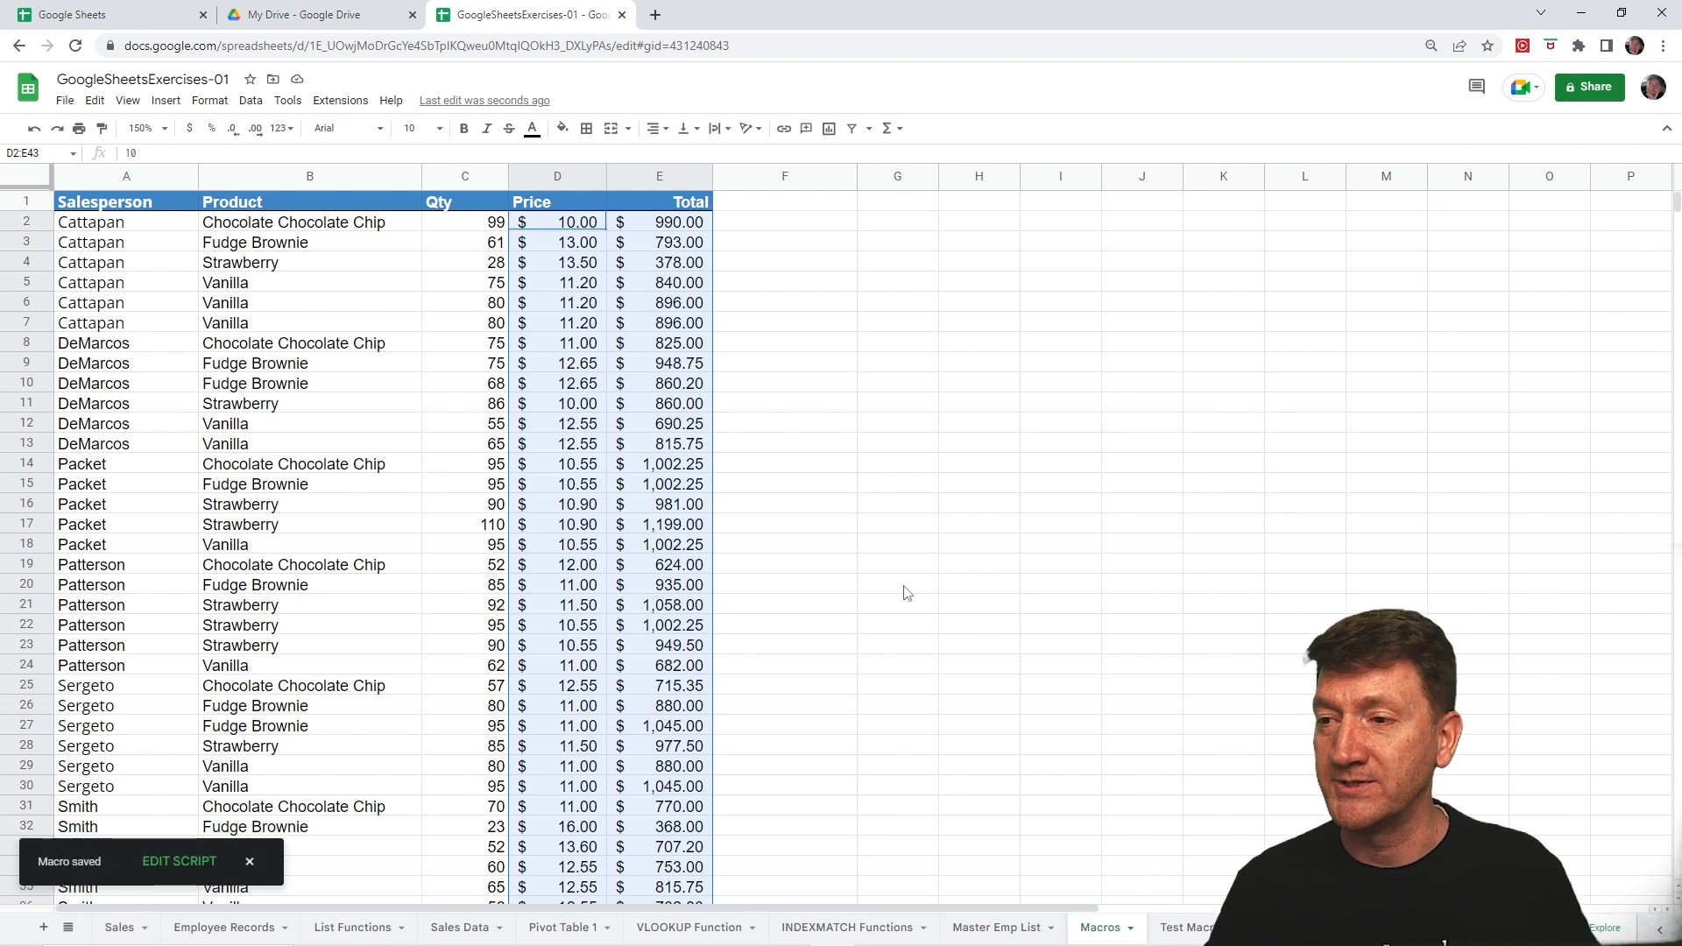
pyautogui.moveTo(99, 849); pyautogui.dragTo(228, 682)
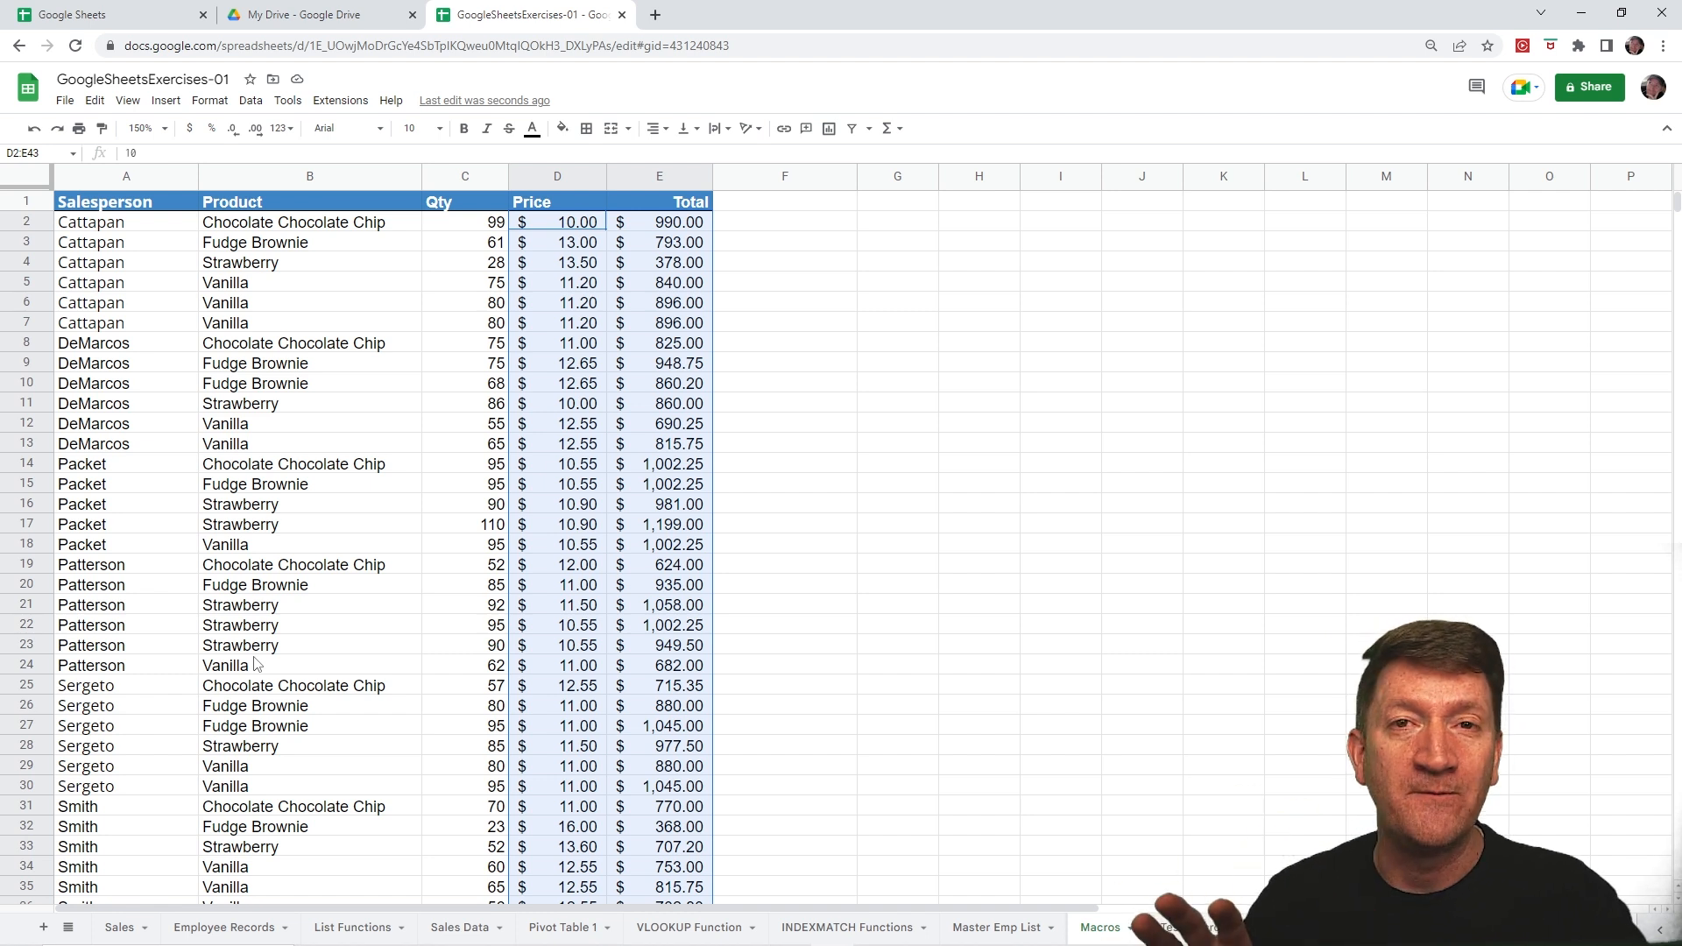
# Step: Start the FormatData macro on the Test Macro sheet and authorize its script with the existing Google account
pyautogui.click(1178, 926)
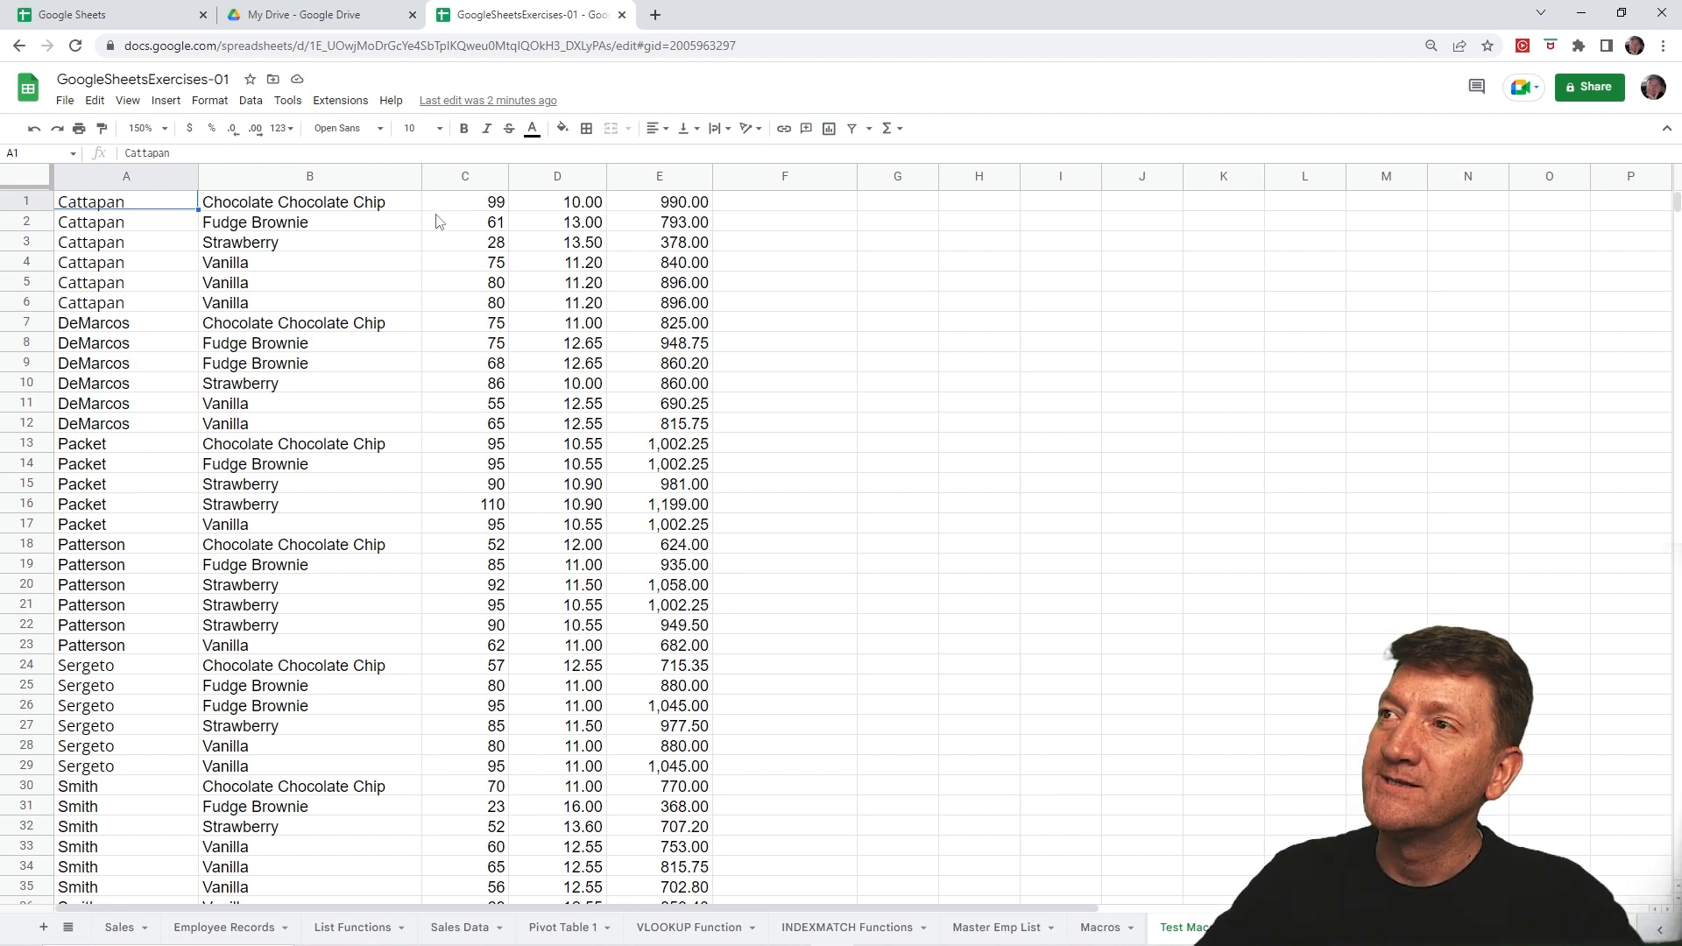
pyautogui.click(341, 101)
pyautogui.moveTo(351, 155)
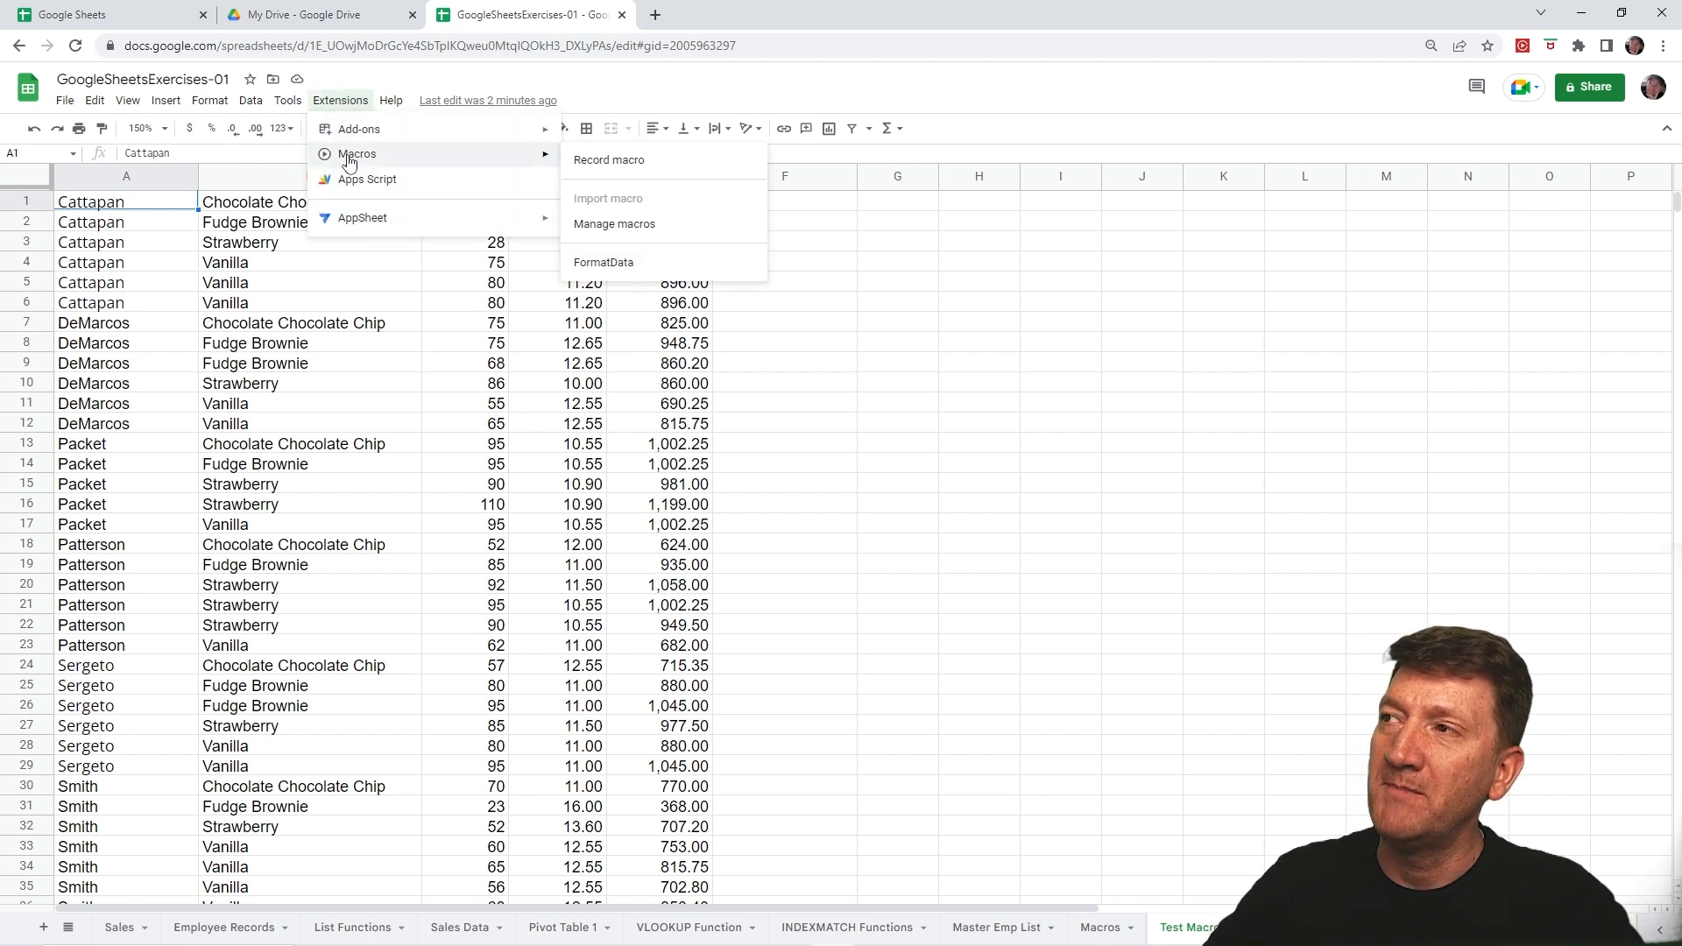
pyautogui.click(592, 265)
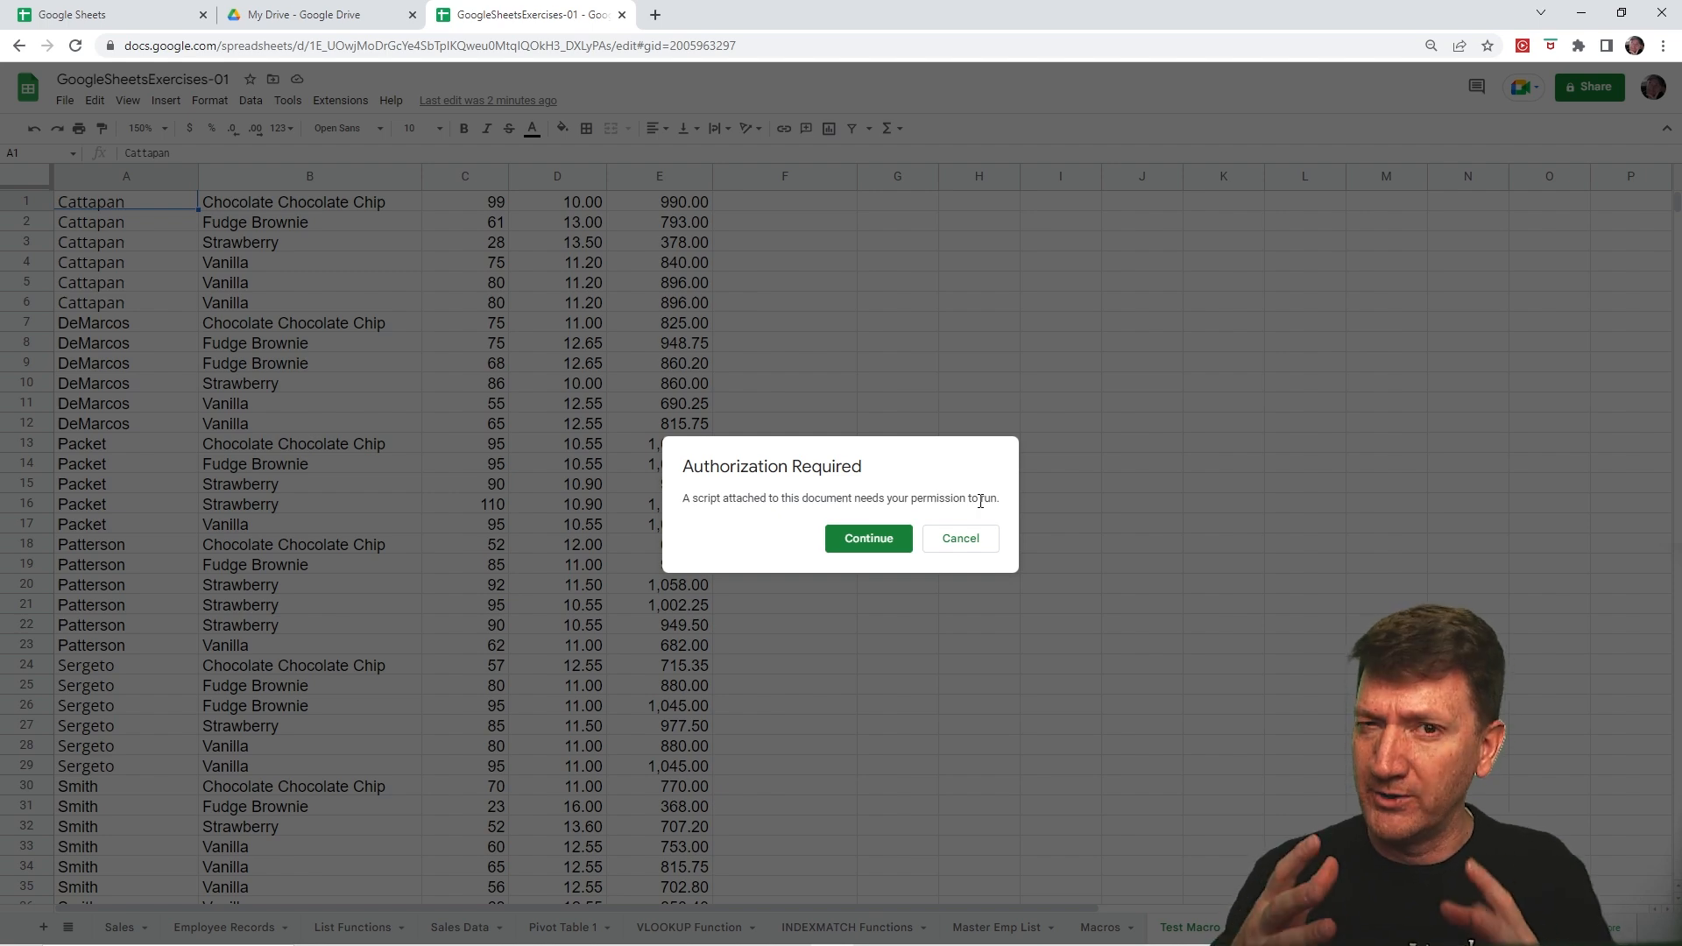
pyautogui.click(846, 542)
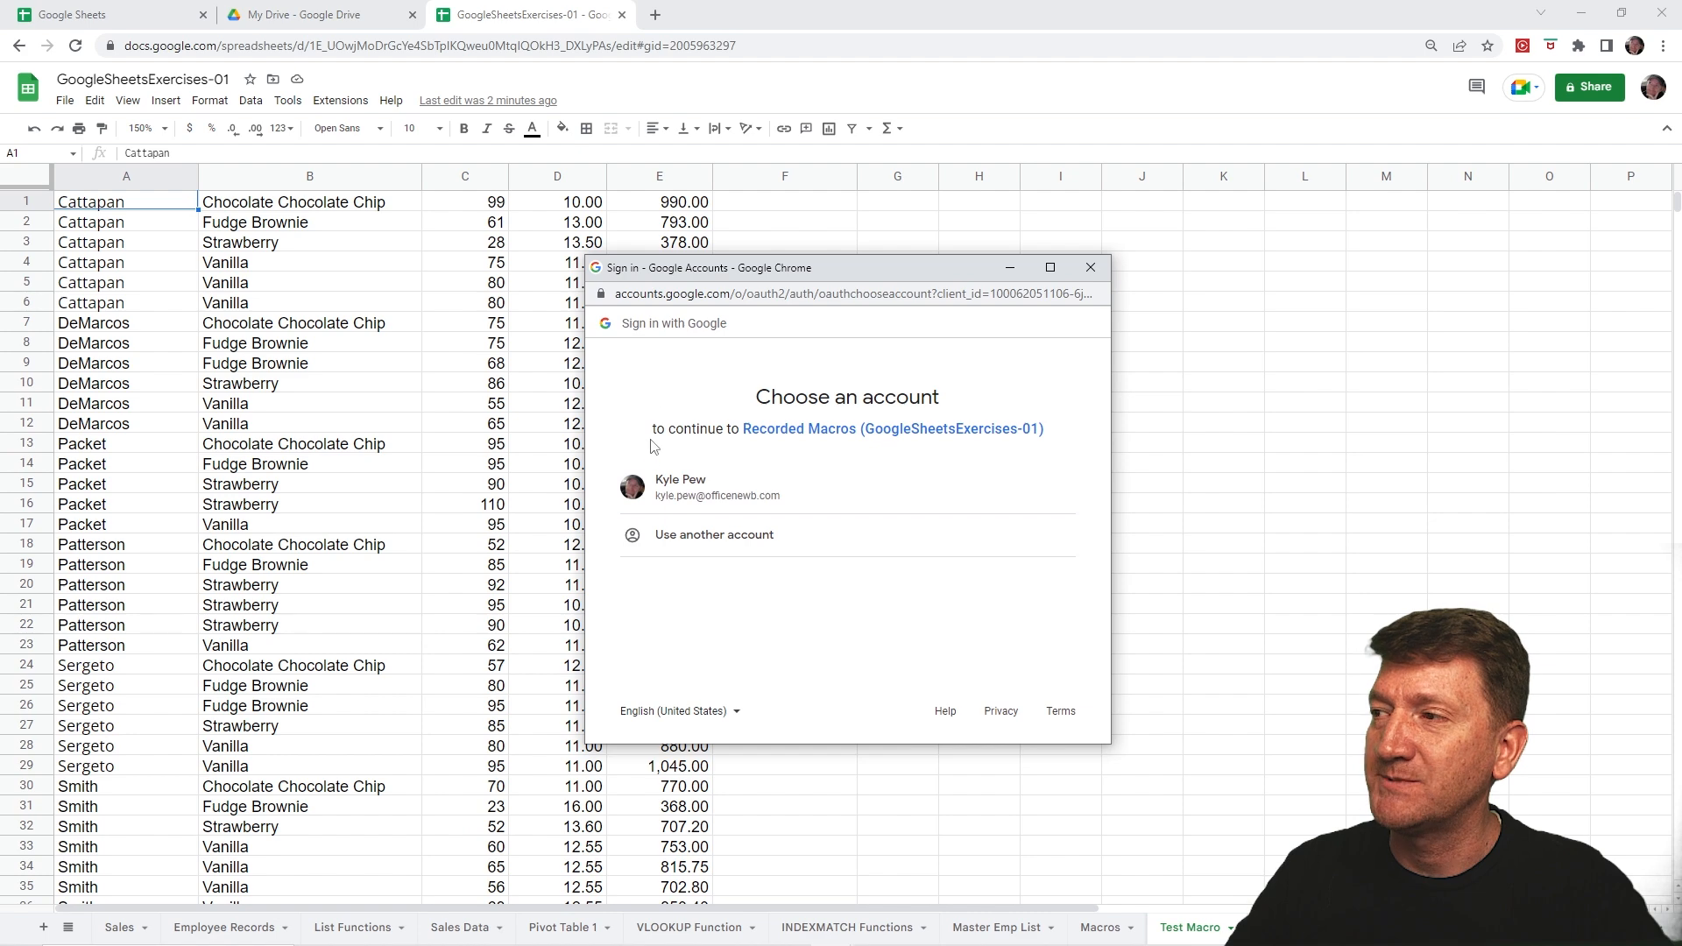
pyautogui.click(688, 493)
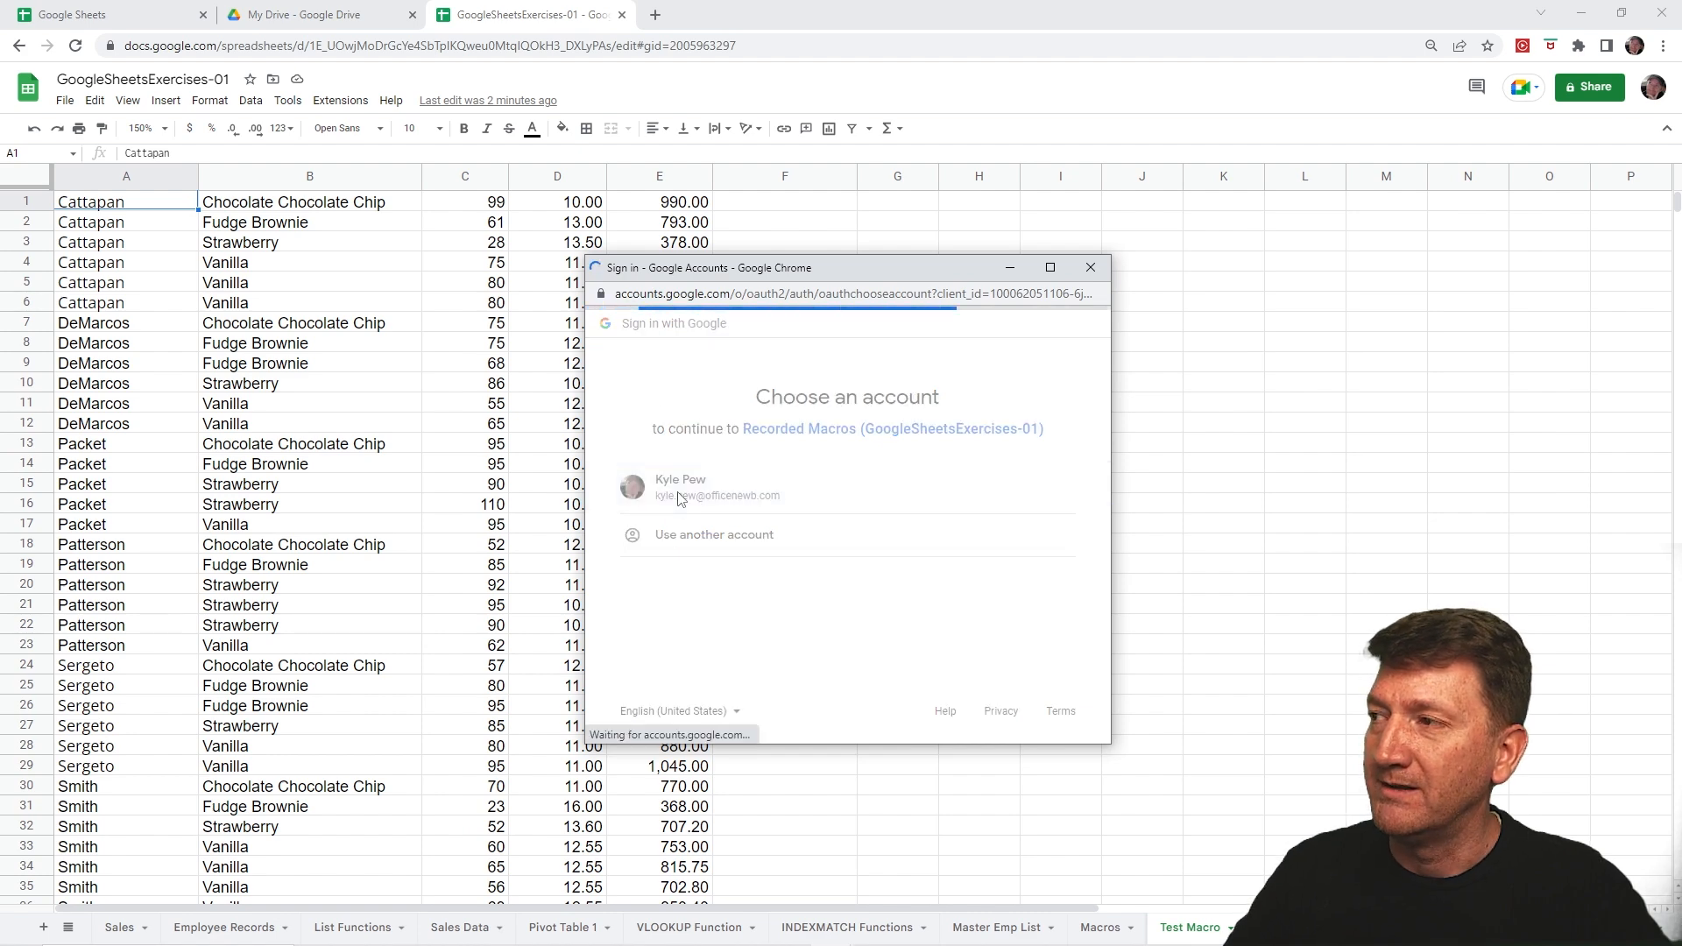
pyautogui.scroll(-3, 858, 501)
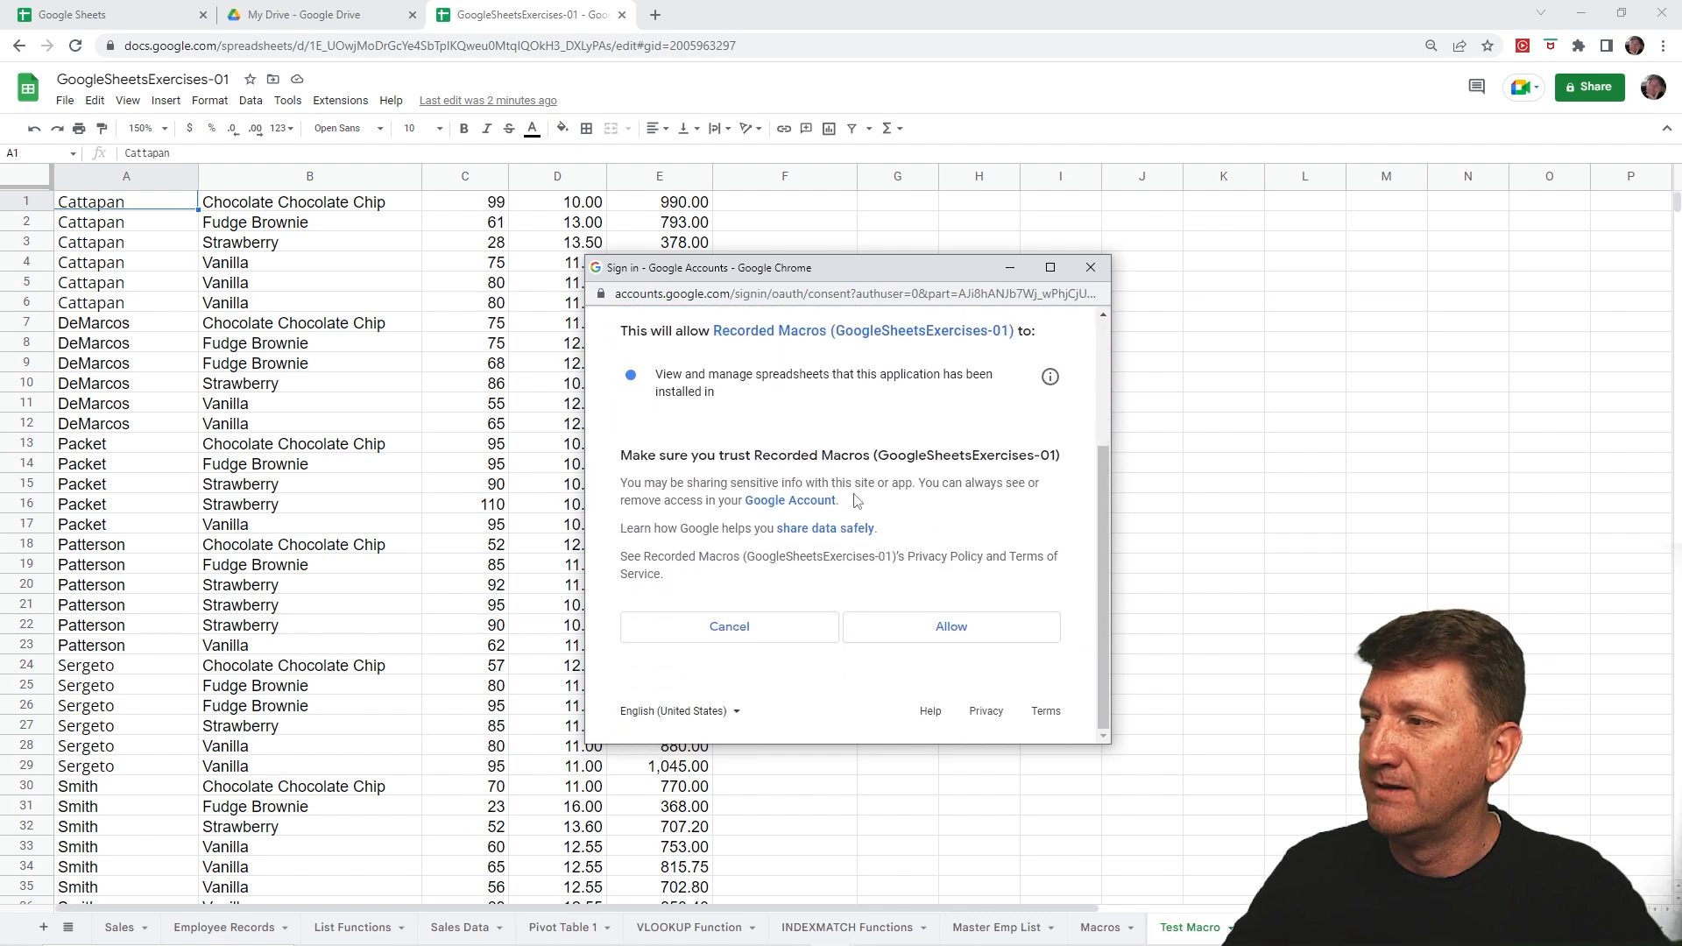
pyautogui.click(938, 628)
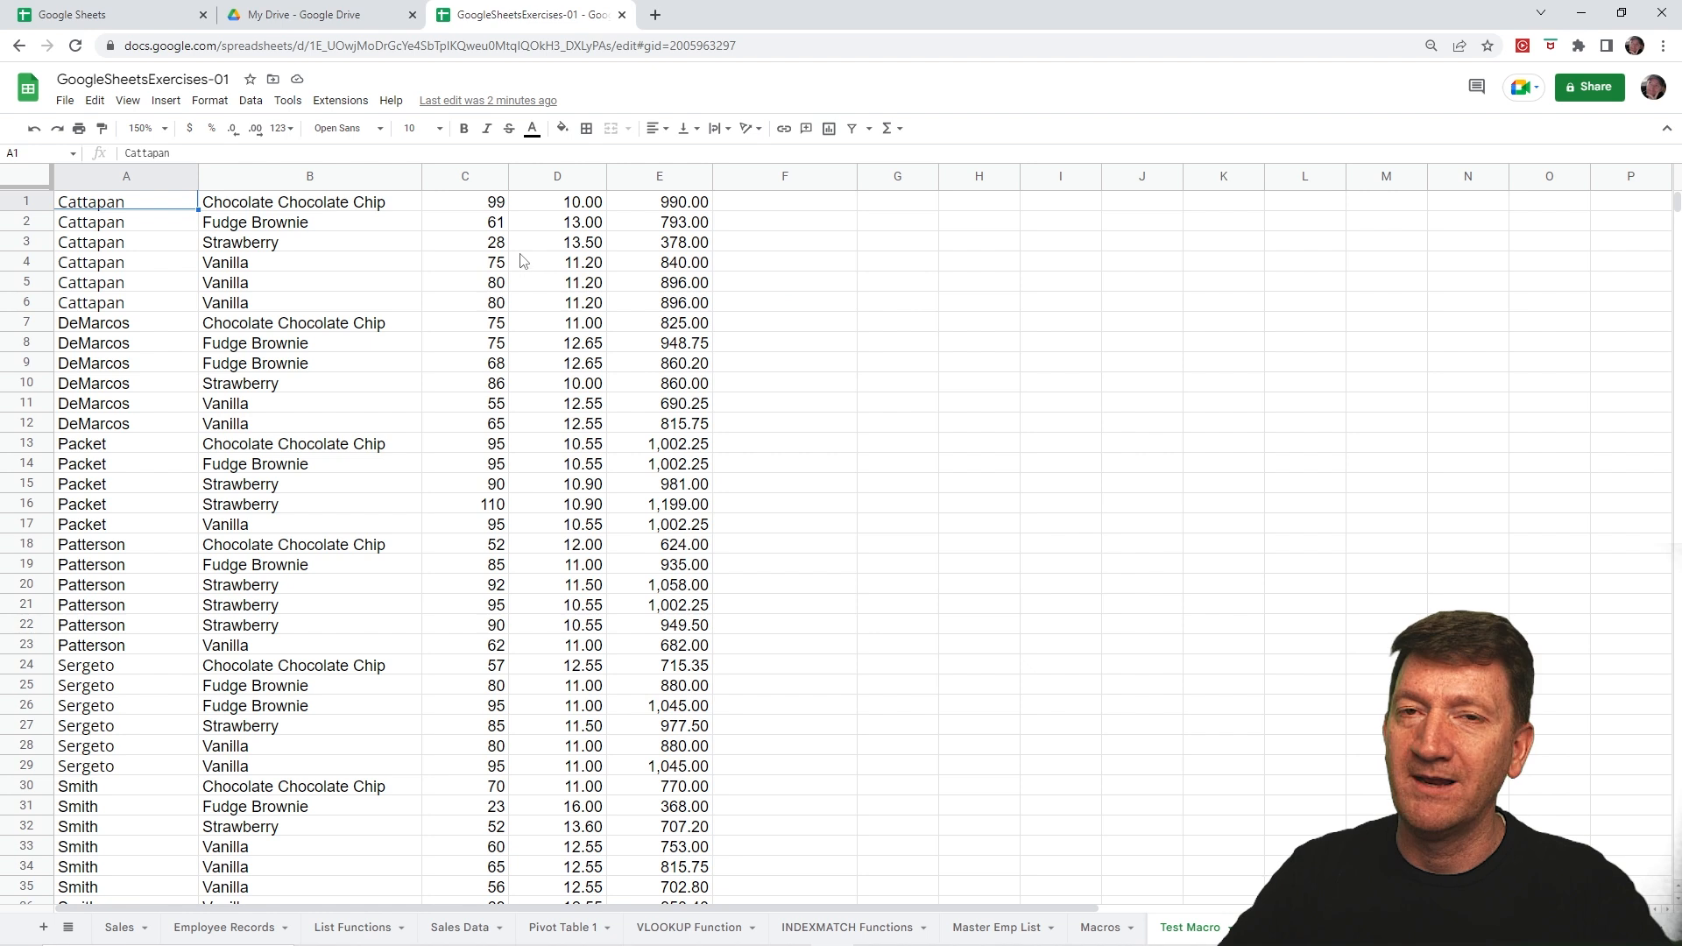
# Step: Run the authorized FormatData macro on the Test Macro sheet's data
pyautogui.click(340, 99)
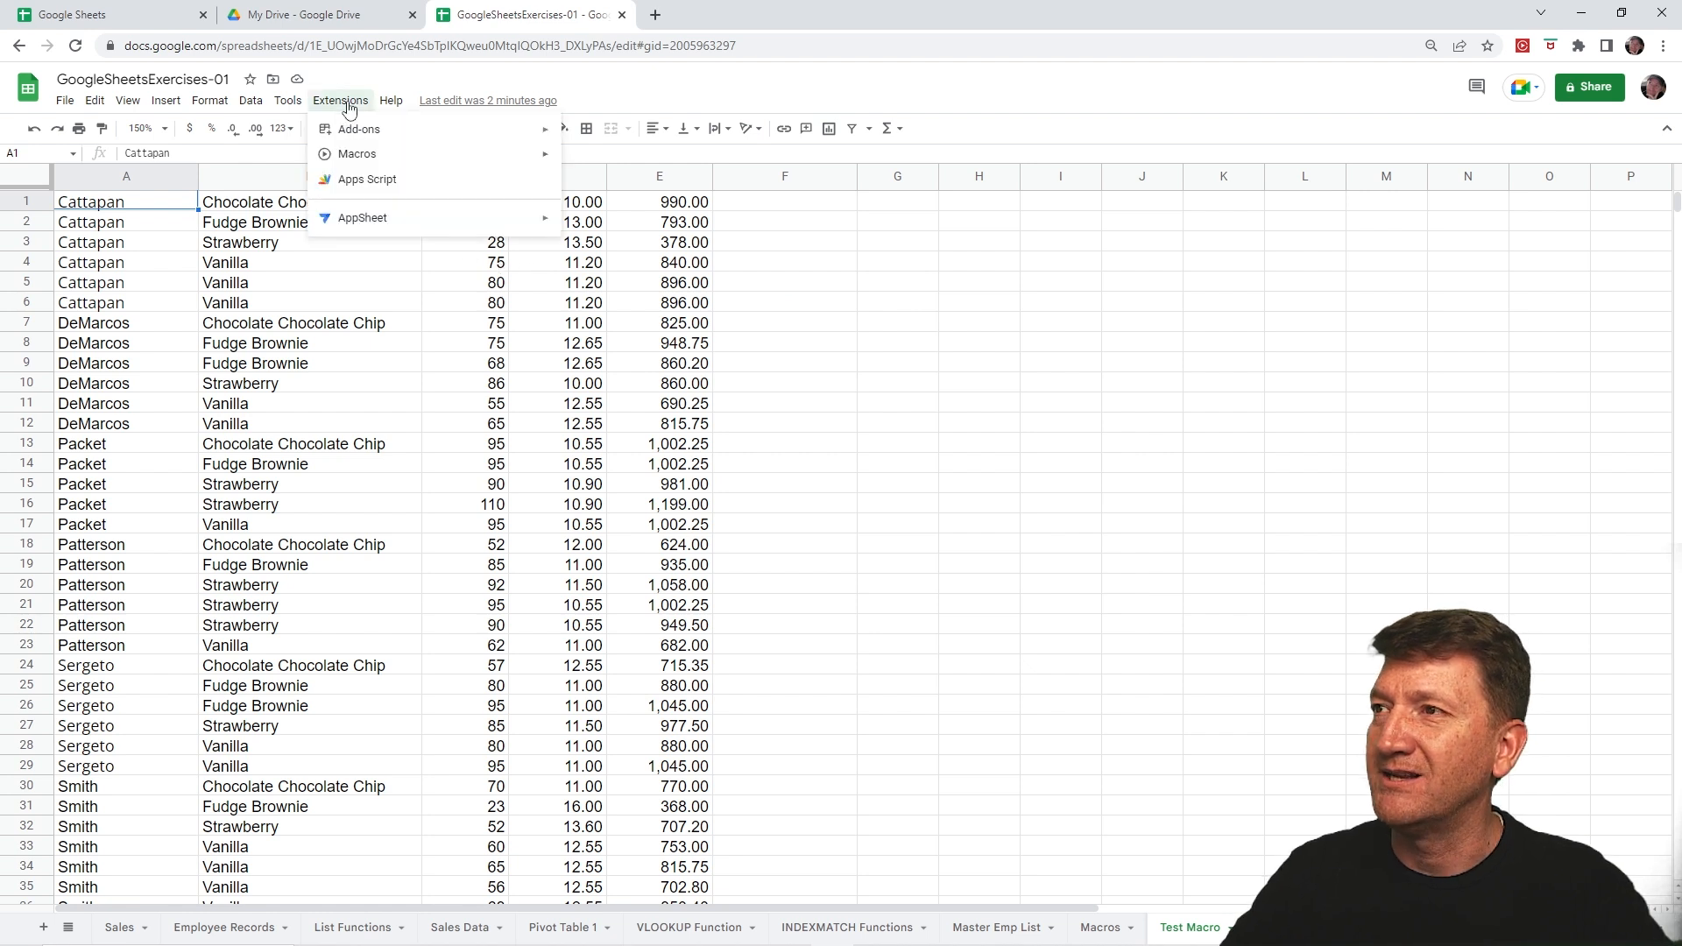
pyautogui.moveTo(350, 157)
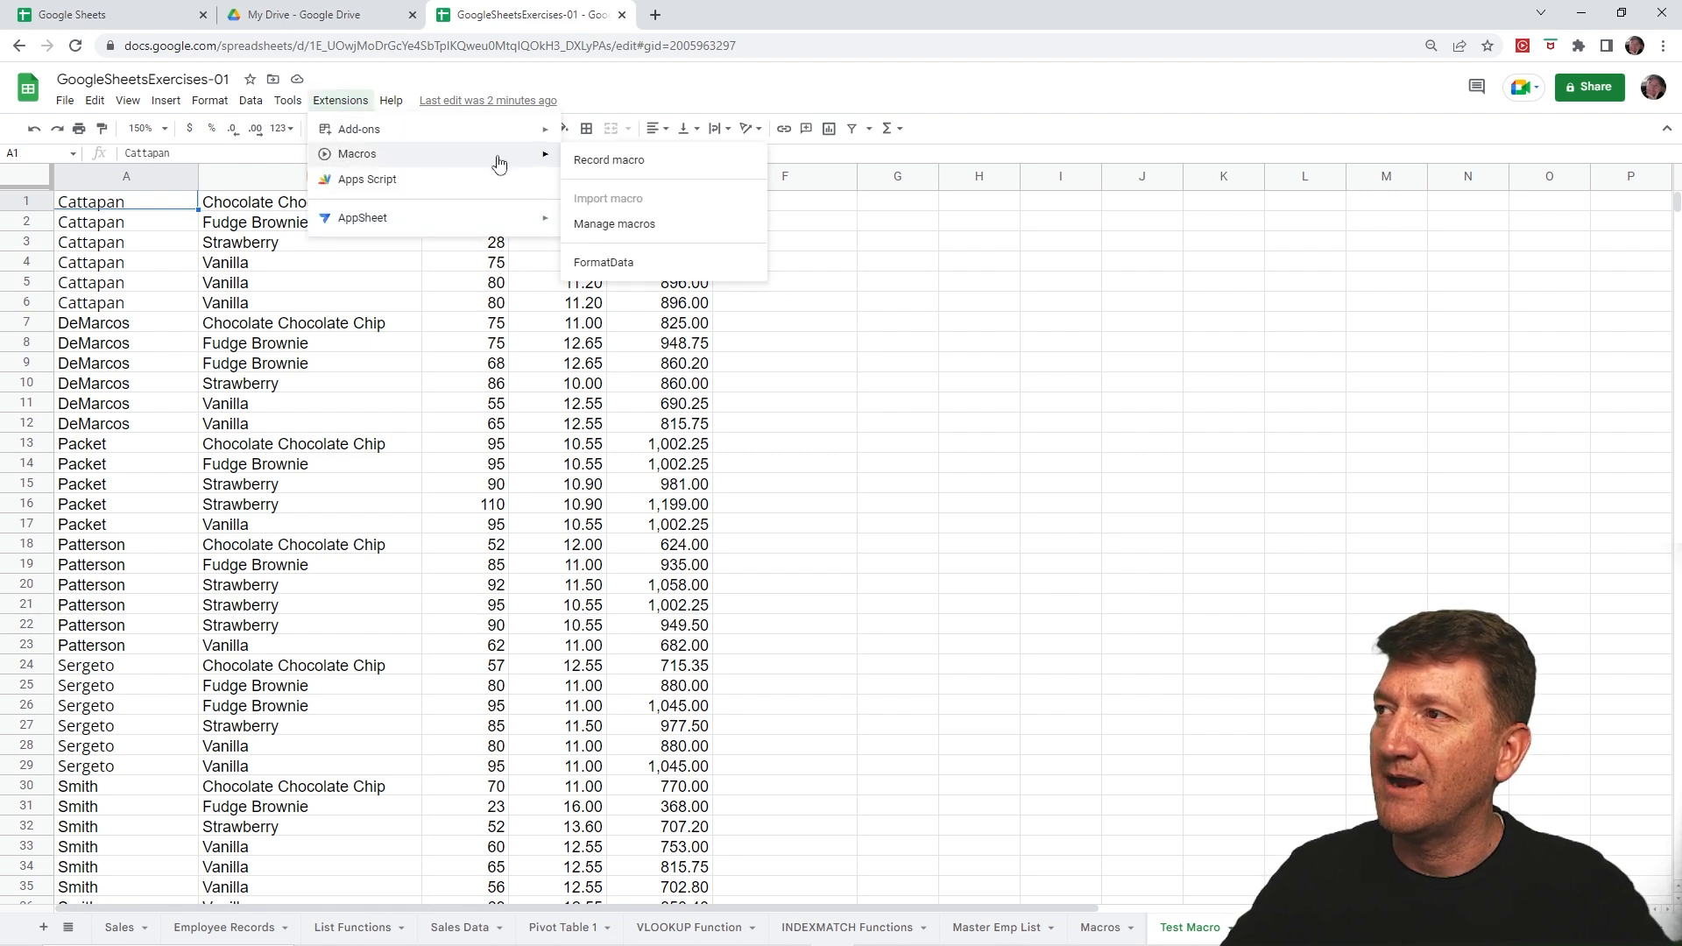
pyautogui.click(606, 263)
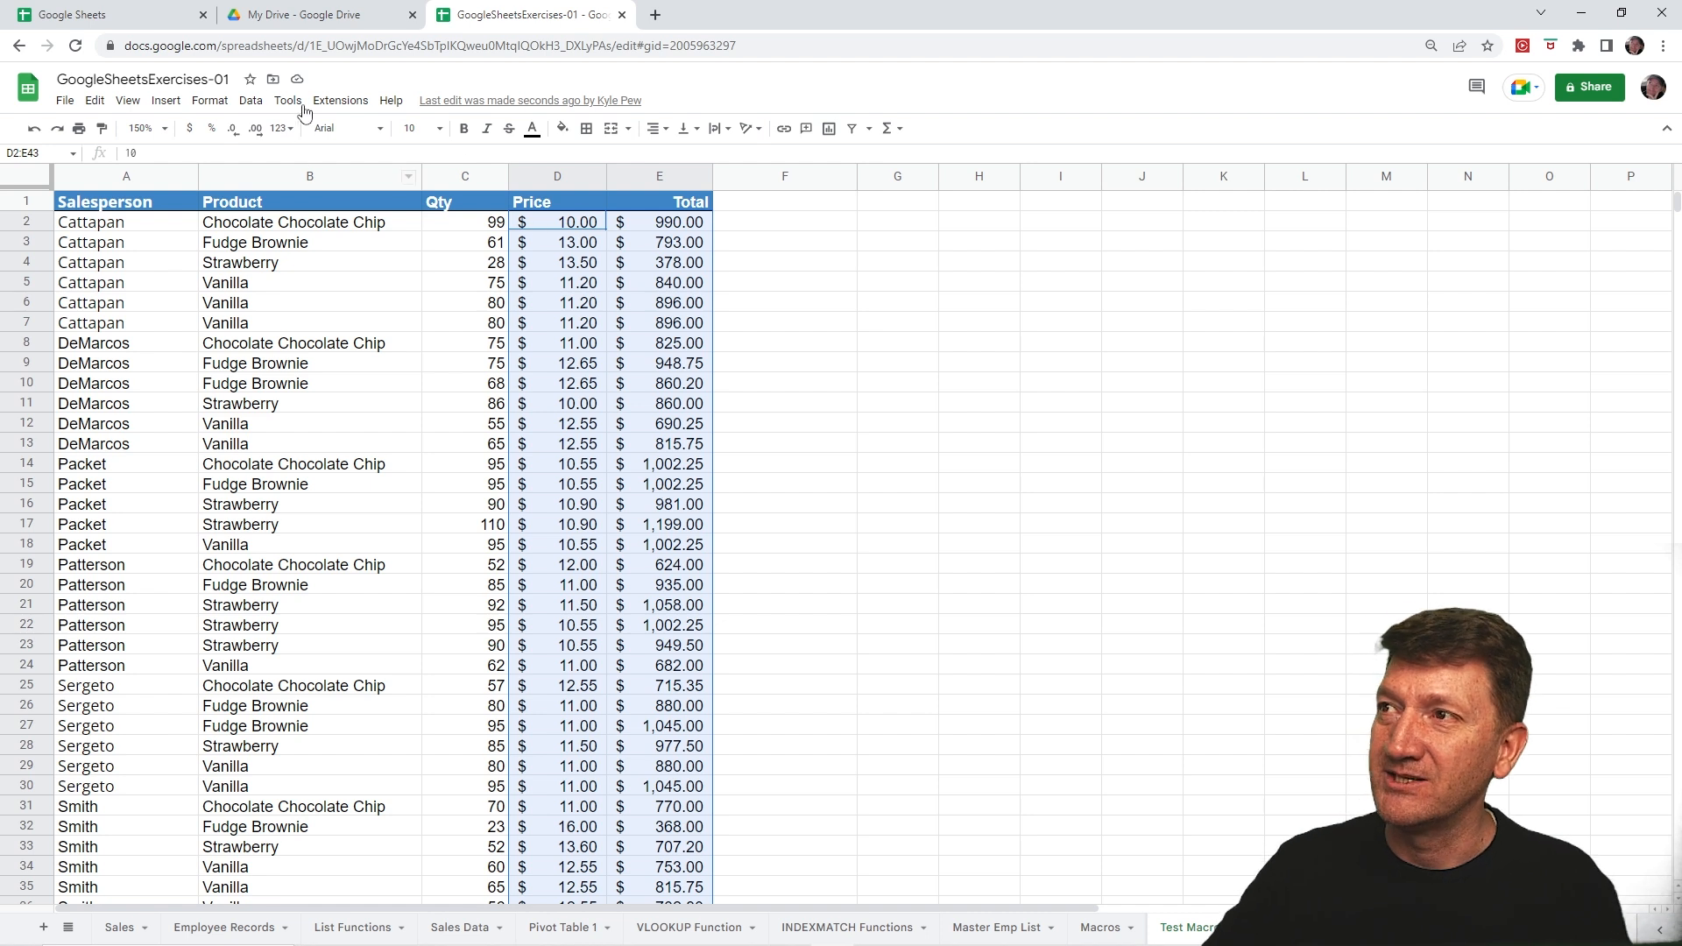
# Step: Open the list of macro commands for the workbook
pyautogui.click(331, 102)
pyautogui.moveTo(350, 156)
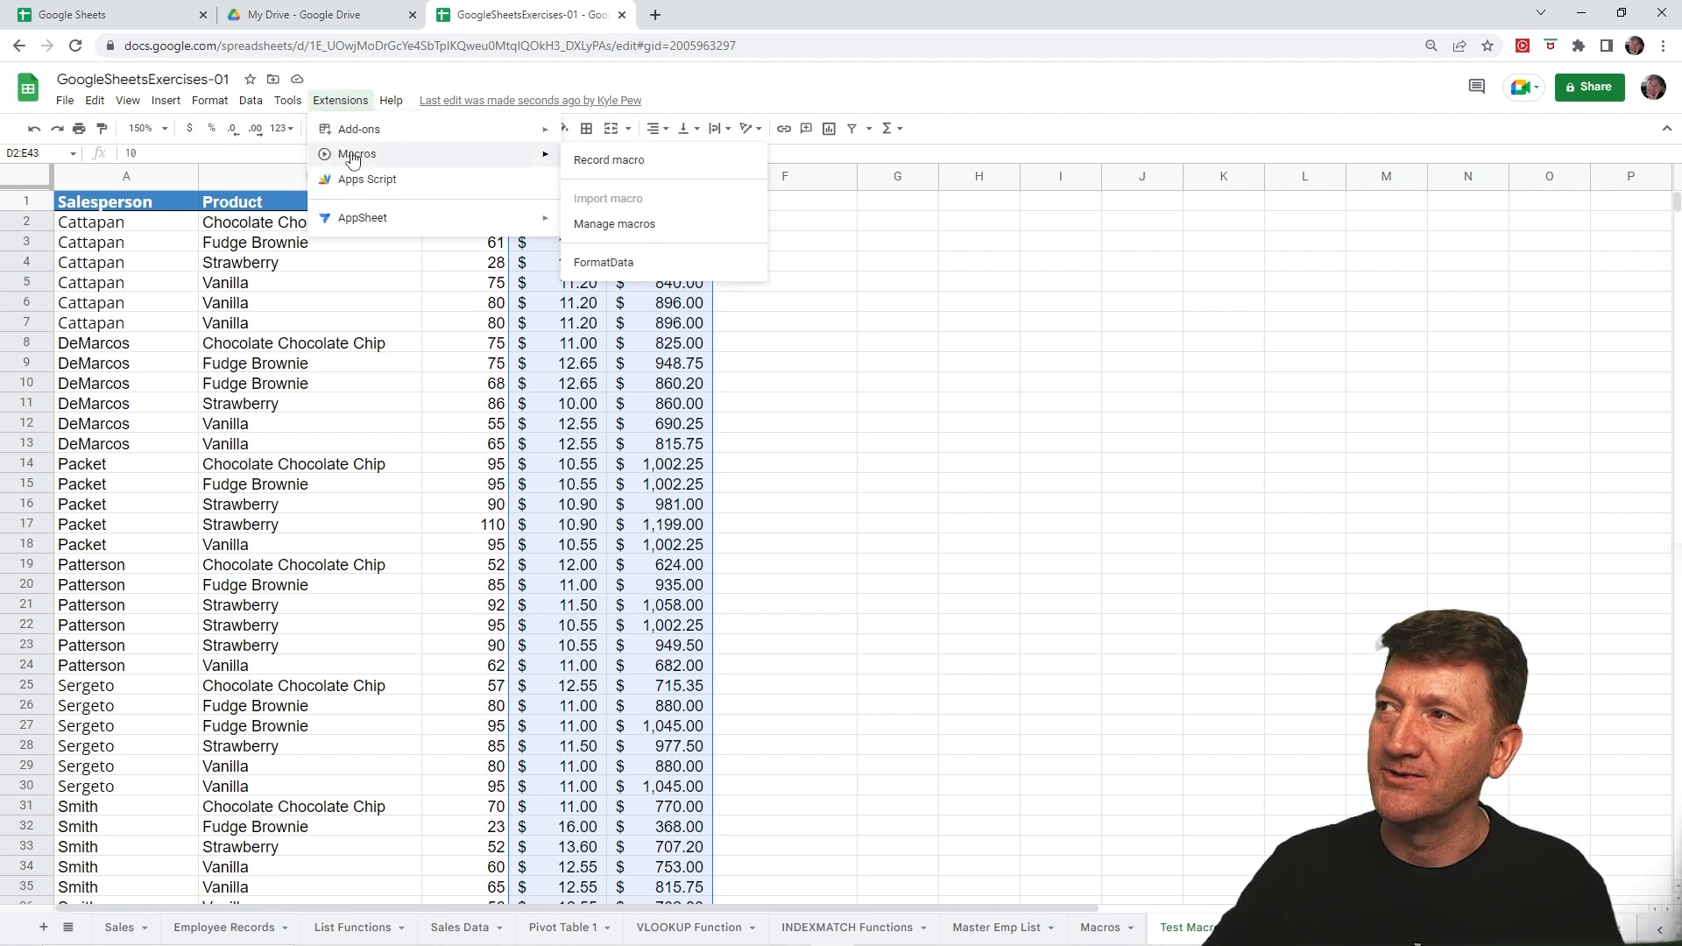